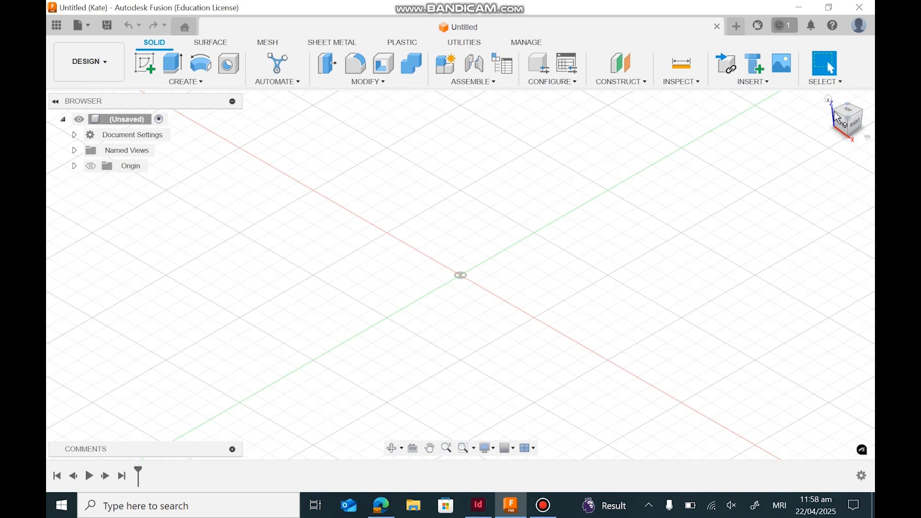
Step: Examine the empty workspace from the right, back and top sides, and return to the home view
{"action": "mouse_move", "coordinate": [855, 128]}
{"action": "left_mouse_down"}
{"action": "mouse_move", "coordinate": [831, 154]}
{"action": "mouse_move", "coordinate": [844, 146]}
{"action": "mouse_move", "coordinate": [844, 115]}
{"action": "mouse_move", "coordinate": [833, 107]}
{"action": "mouse_move", "coordinate": [859, 118]}
{"action": "mouse_move", "coordinate": [841, 120]}
{"action": "mouse_move", "coordinate": [853, 129]}
{"action": "left_mouse_up"}
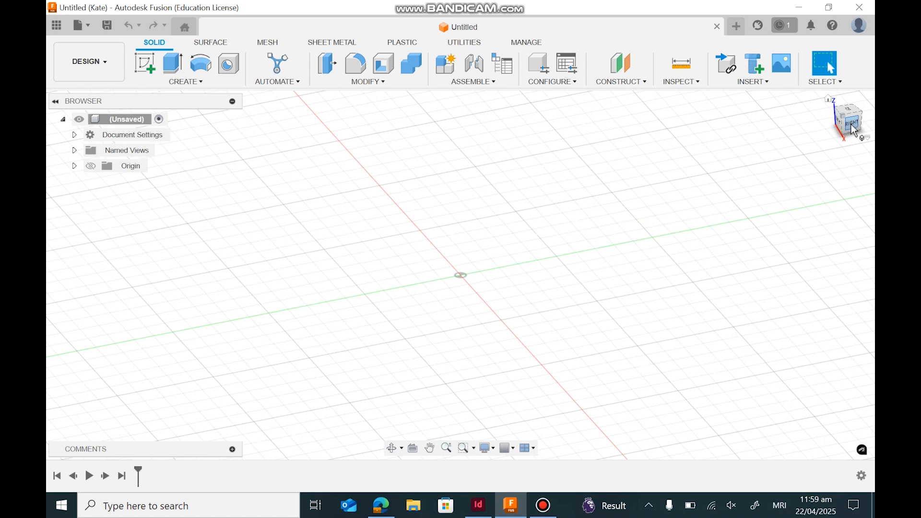
{"action": "left_click", "coordinate": [855, 130]}
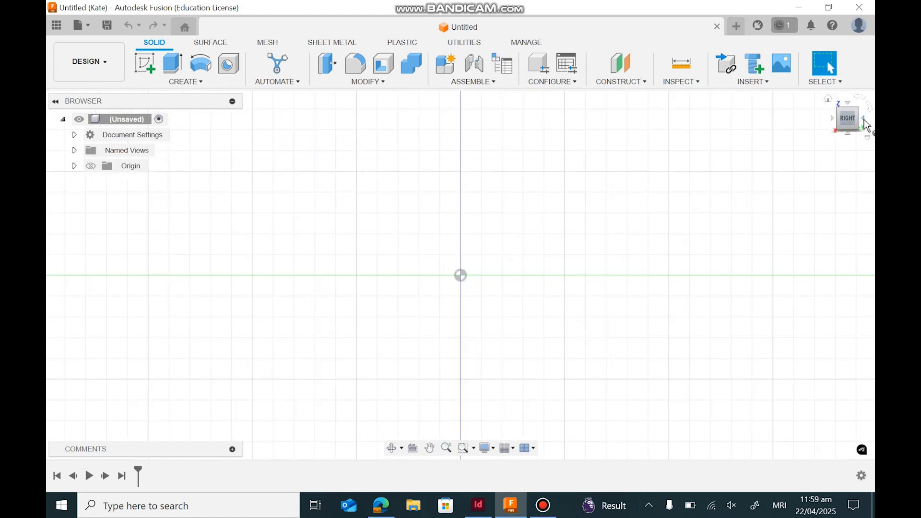
{"action": "left_click", "coordinate": [866, 122]}
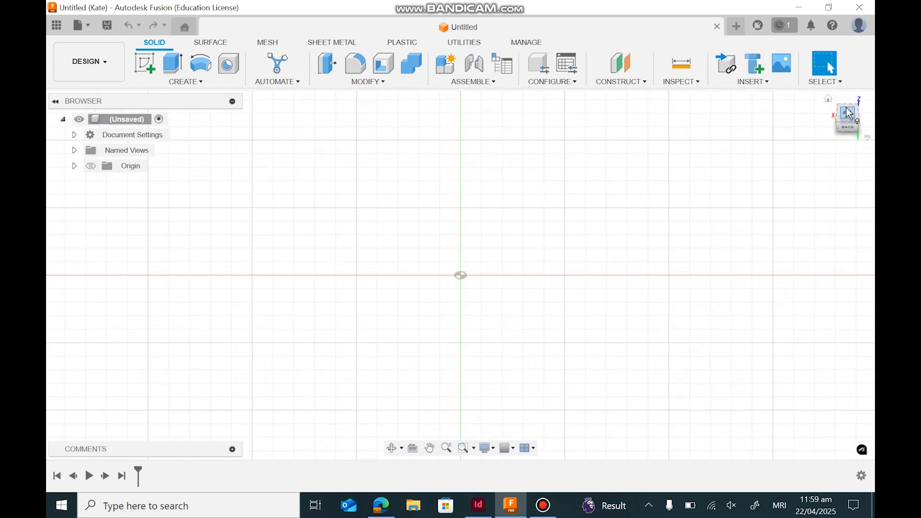
{"action": "left_click", "coordinate": [840, 136]}
{"action": "left_click", "coordinate": [857, 128]}
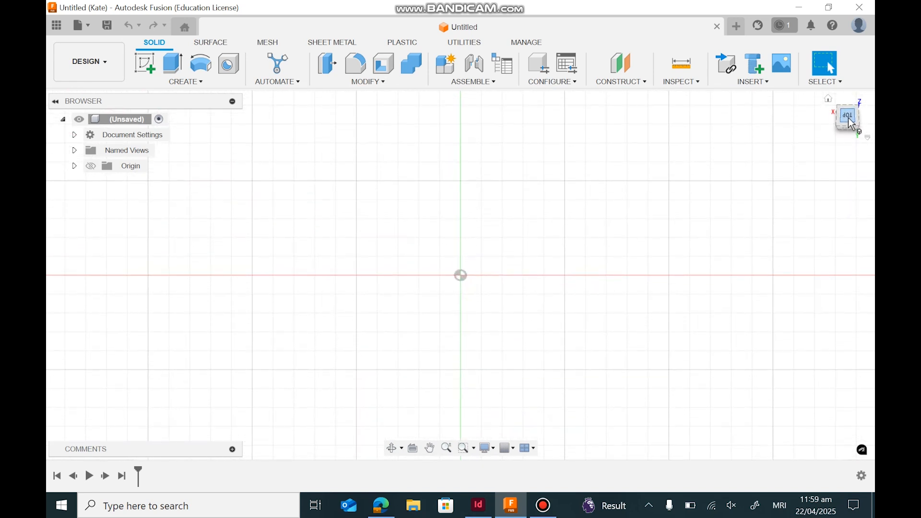
{"action": "mouse_move", "coordinate": [848, 119]}
{"action": "left_mouse_down"}
{"action": "mouse_move", "coordinate": [852, 142]}
{"action": "mouse_move", "coordinate": [854, 111]}
{"action": "mouse_move", "coordinate": [849, 126]}
{"action": "left_mouse_up"}
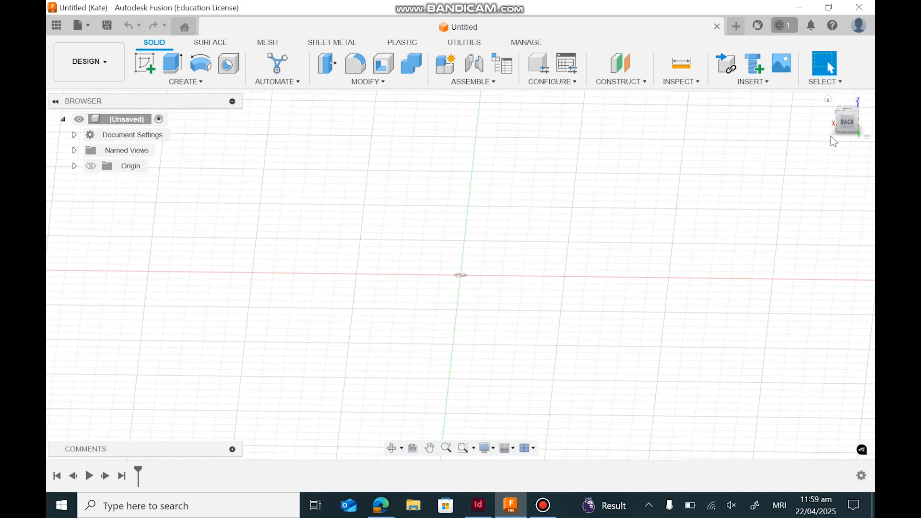
{"action": "left_click", "coordinate": [829, 99]}
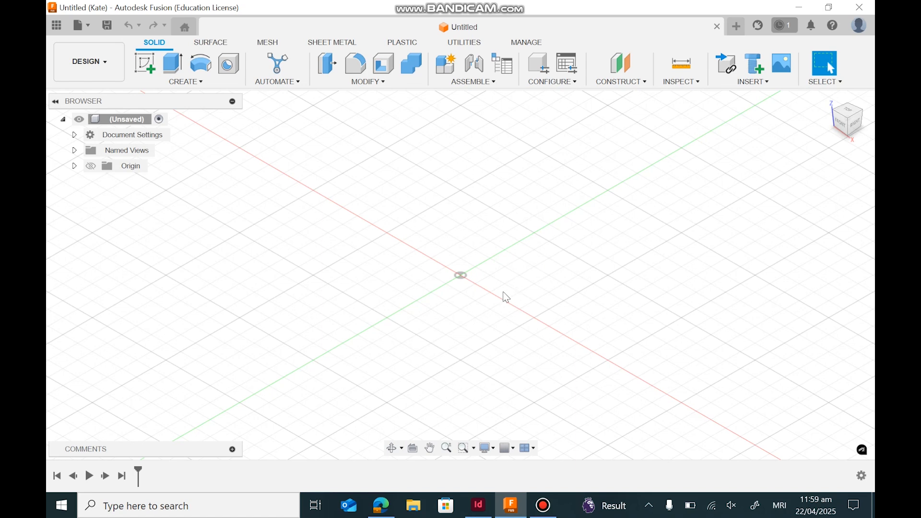
Step: Examine the workspace grid around the origin by panning, orbiting and zooming out to its outer edges
{"action": "left_click", "coordinate": [430, 448]}
{"action": "left_click_drag", "start_coordinate": [581, 290], "coordinate": [500, 236]}
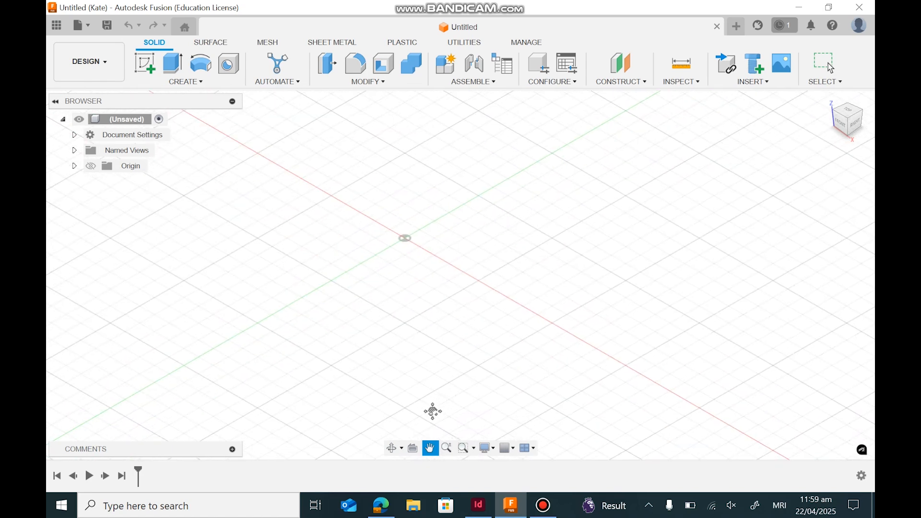
{"action": "left_click", "coordinate": [393, 449]}
{"action": "mouse_move", "coordinate": [446, 328]}
{"action": "left_mouse_down"}
{"action": "mouse_move", "coordinate": [372, 234]}
{"action": "mouse_move", "coordinate": [423, 315]}
{"action": "mouse_move", "coordinate": [446, 267]}
{"action": "mouse_move", "coordinate": [417, 289]}
{"action": "mouse_move", "coordinate": [464, 283]}
{"action": "mouse_move", "coordinate": [436, 306]}
{"action": "mouse_move", "coordinate": [452, 315]}
{"action": "left_mouse_up"}
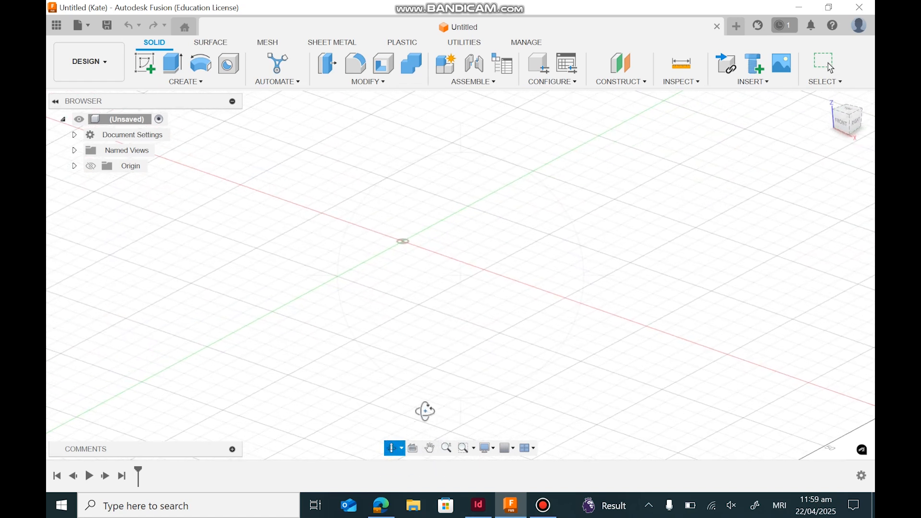
{"action": "key", "text": "Escape"}
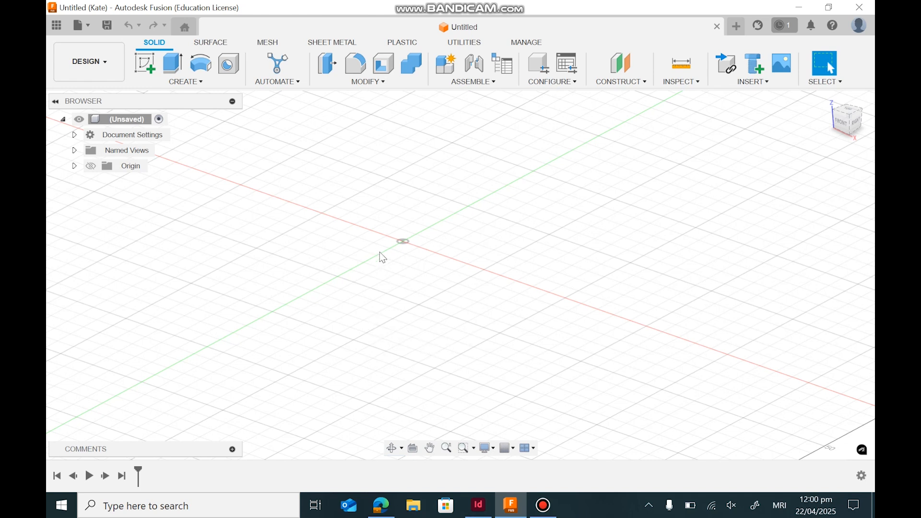
{"action": "middle_click_drag", "start_coordinate": [383, 258], "coordinate": [499, 253]}
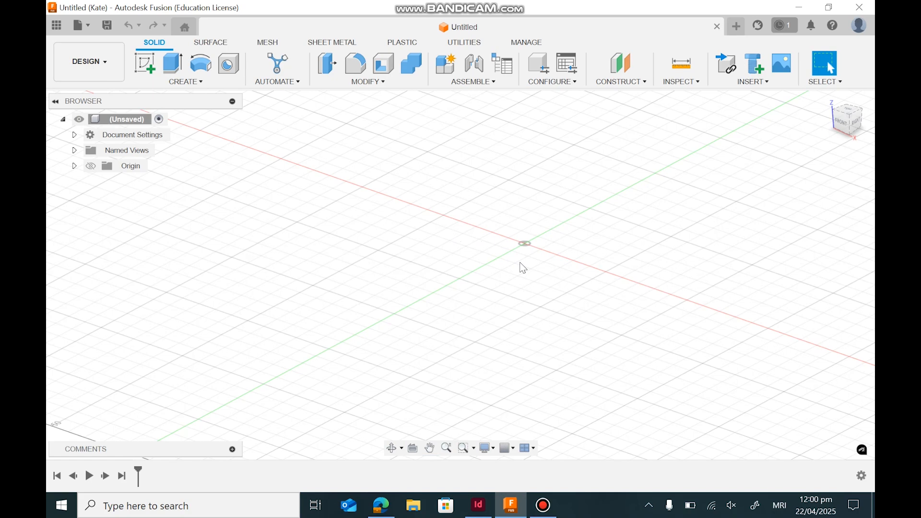
{"action": "middle_click_drag", "start_coordinate": [523, 268], "coordinate": [373, 294], "text": "shift"}
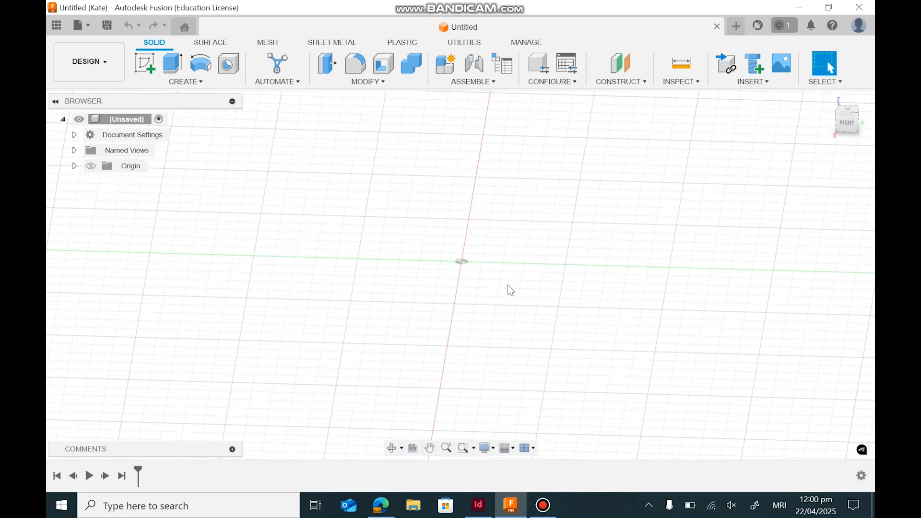
{"action": "middle_click_drag", "start_coordinate": [508, 286], "coordinate": [440, 259], "text": "shift"}
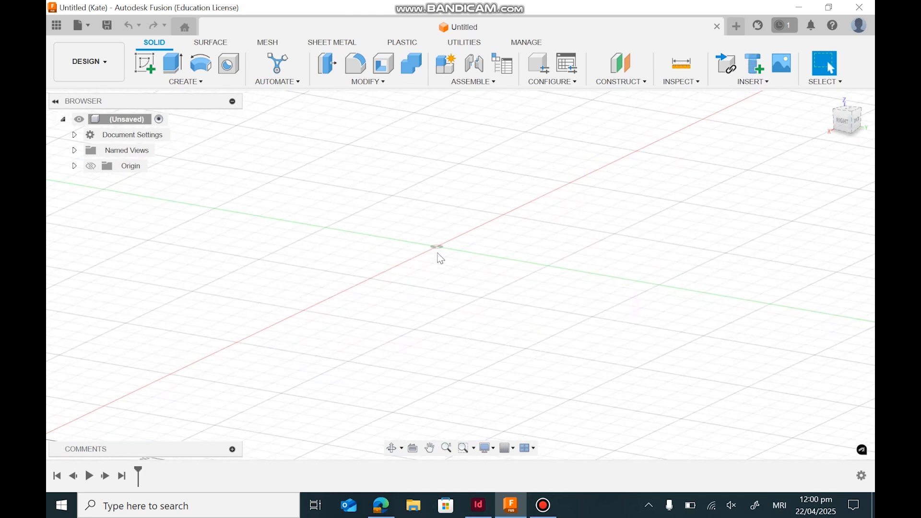
{"action": "scroll", "coordinate": [434, 247], "scroll_direction": "down", "scroll_amount": 5}
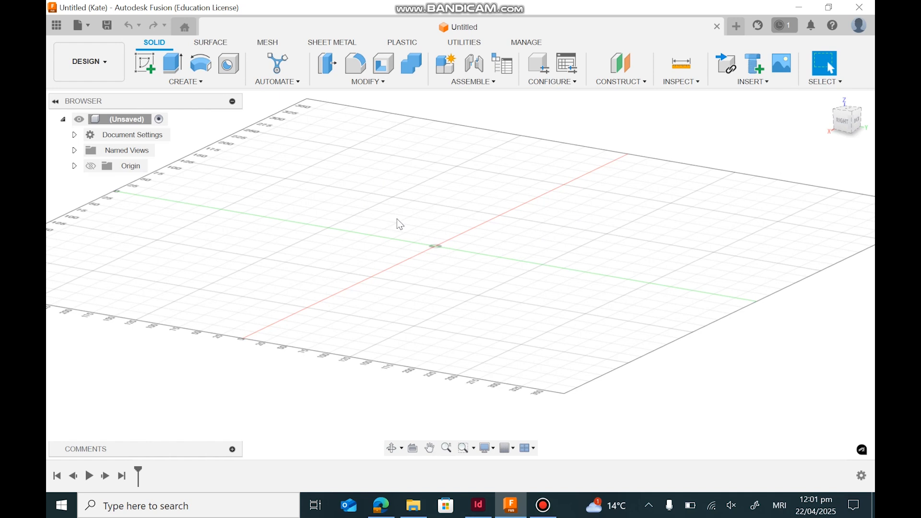
{"action": "middle_click_drag", "start_coordinate": [289, 192], "coordinate": [347, 236]}
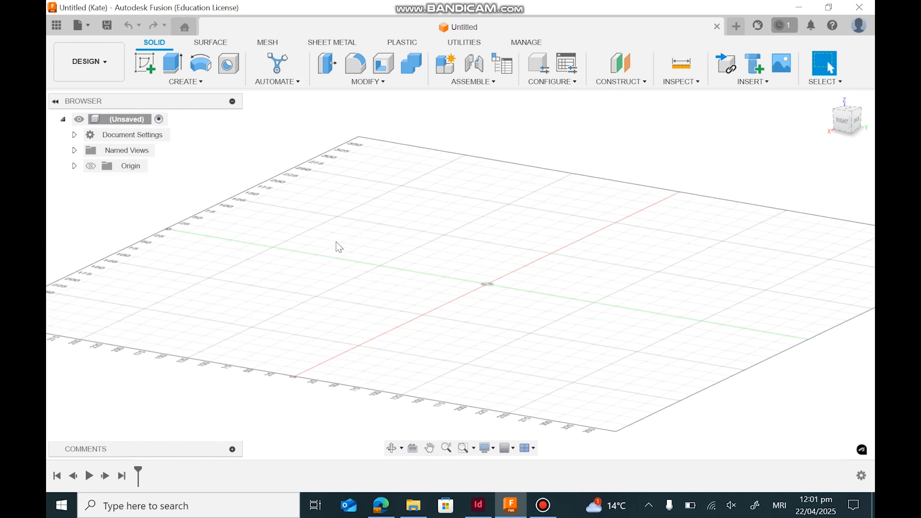
Step: Create a new internal, activated component named "Bottle Base" under the unsaved root design
{"action": "left_click", "coordinate": [176, 85]}
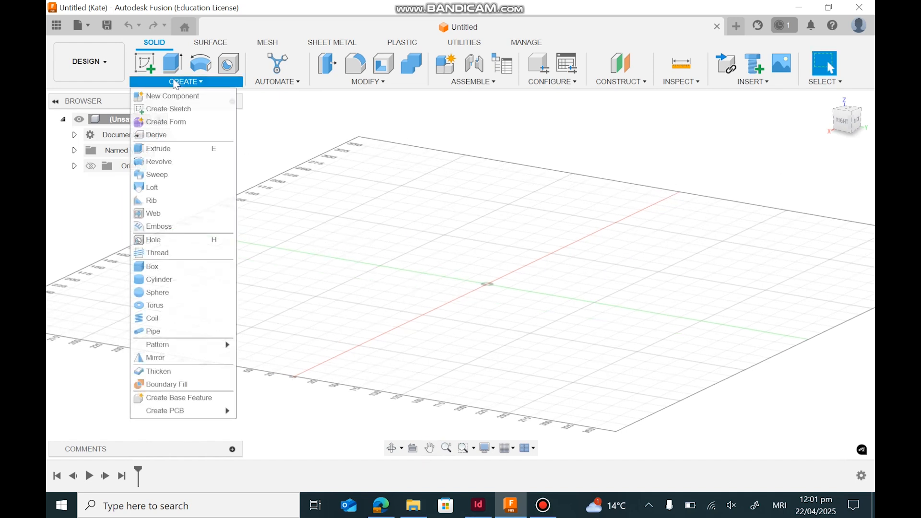
{"action": "left_click", "coordinate": [176, 95]}
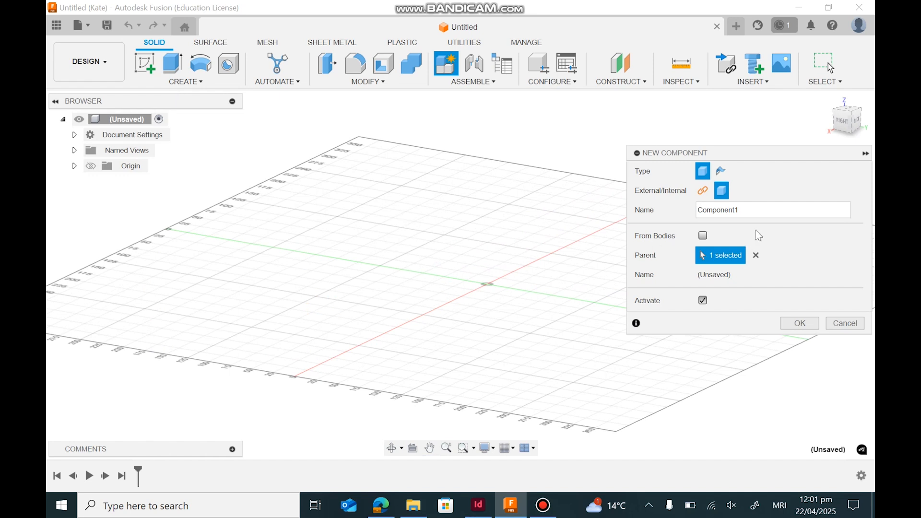
{"action": "double_click", "coordinate": [769, 213]}
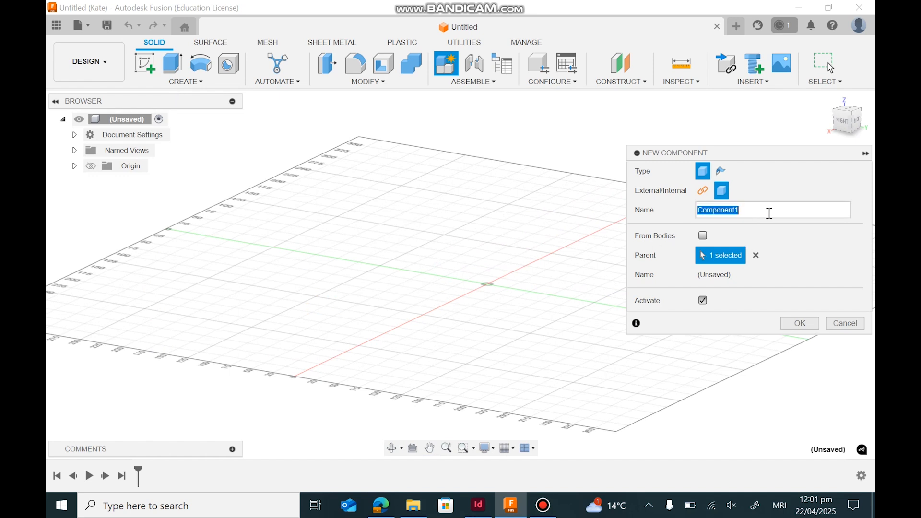
{"action": "type", "text": "Bottle Base"}
{"action": "key", "text": "Return"}
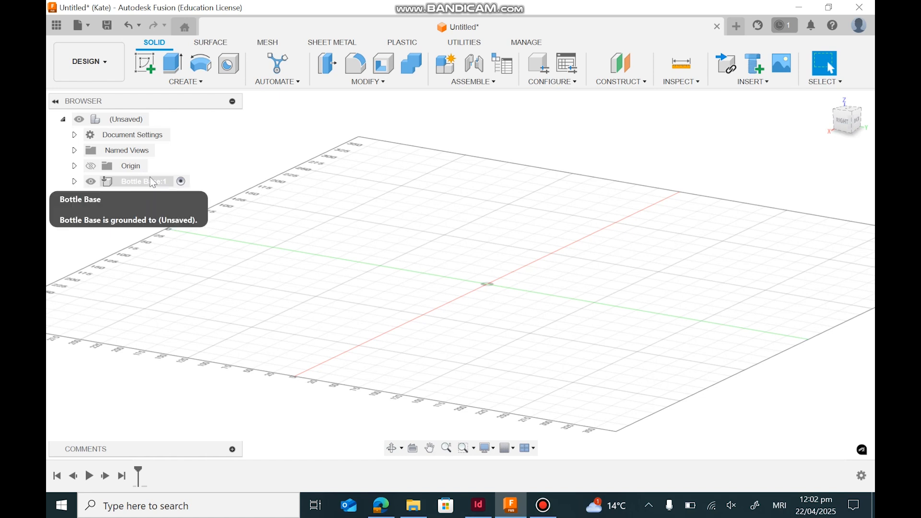
{"action": "left_click", "coordinate": [67, 120]}
{"action": "left_click", "coordinate": [67, 120]}
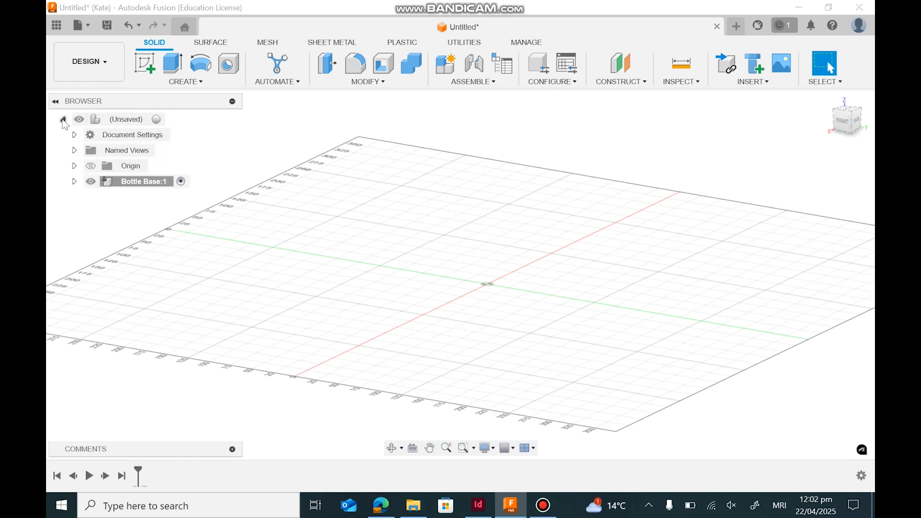
{"action": "left_click", "coordinate": [67, 119]}
{"action": "left_click", "coordinate": [62, 119]}
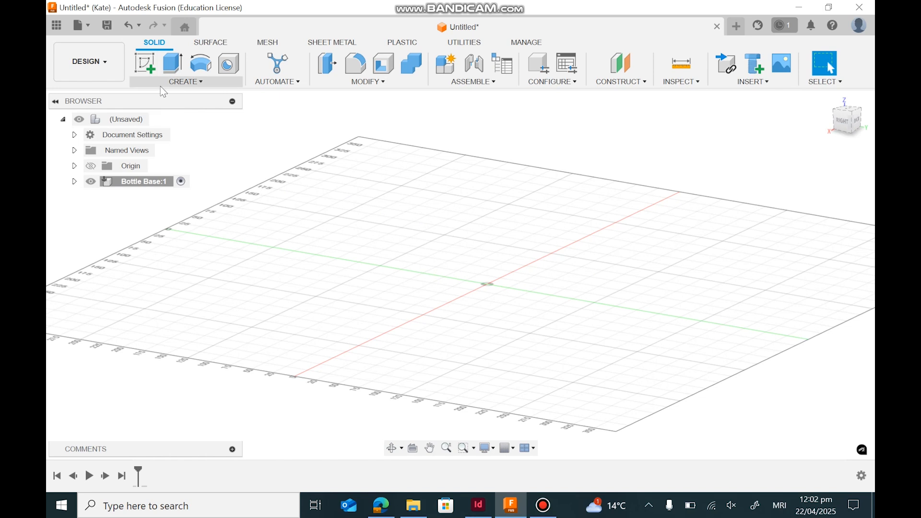
Step: Create a sketch on the horizontal ground plane of the Bottle Base component
{"action": "left_click", "coordinate": [185, 82]}
{"action": "left_click", "coordinate": [165, 107]}
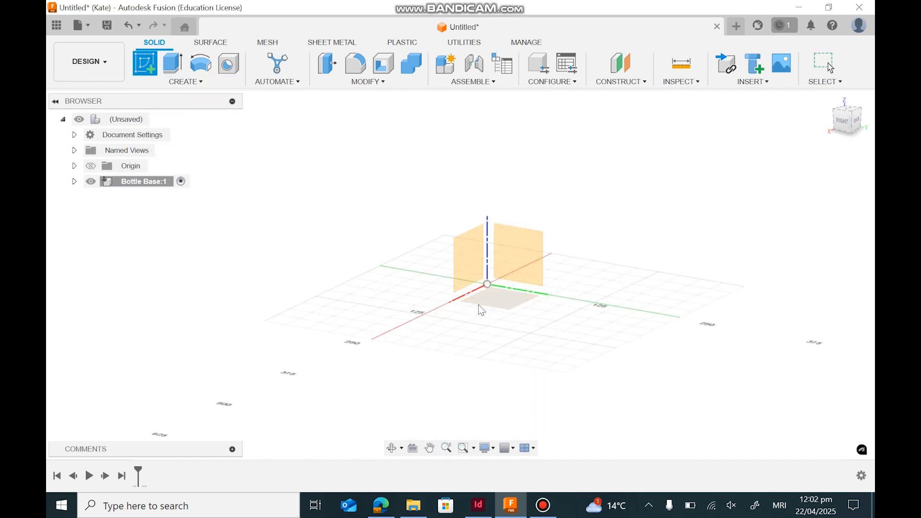
{"action": "left_click", "coordinate": [523, 262]}
{"action": "mouse_move", "coordinate": [844, 121]}
{"action": "left_mouse_down"}
{"action": "mouse_move", "coordinate": [867, 127]}
{"action": "mouse_move", "coordinate": [817, 121]}
{"action": "left_mouse_up"}
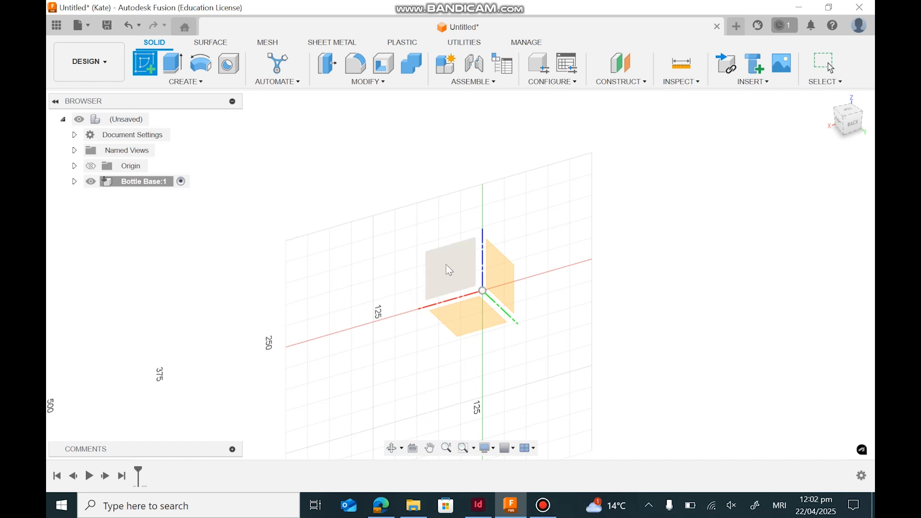
{"action": "left_click_drag", "start_coordinate": [844, 124], "coordinate": [817, 153]}
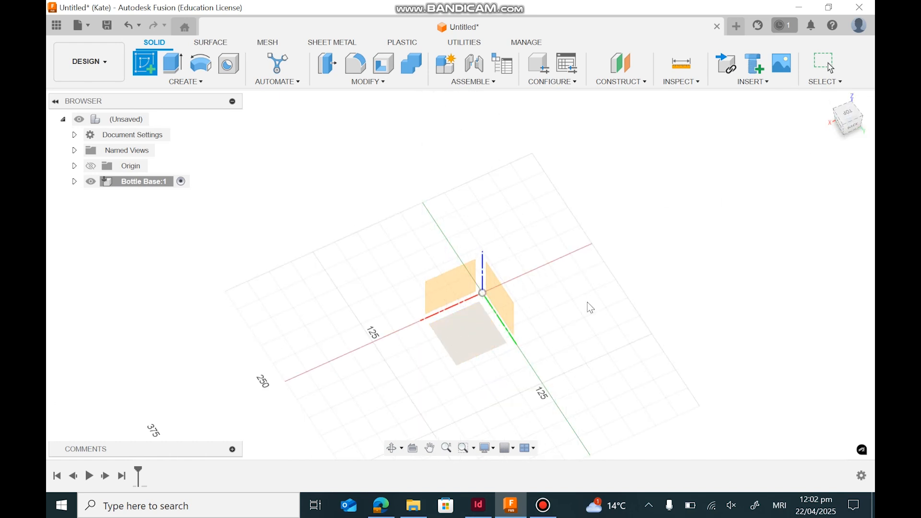
{"action": "mouse_move", "coordinate": [845, 121]}
{"action": "left_mouse_down"}
{"action": "mouse_move", "coordinate": [854, 111]}
{"action": "mouse_move", "coordinate": [841, 121]}
{"action": "left_mouse_up"}
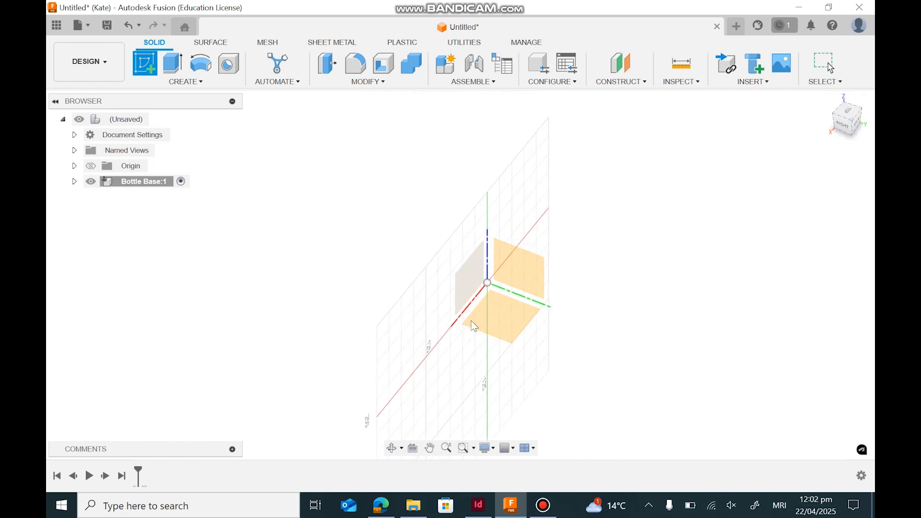
{"action": "left_click", "coordinate": [509, 315]}
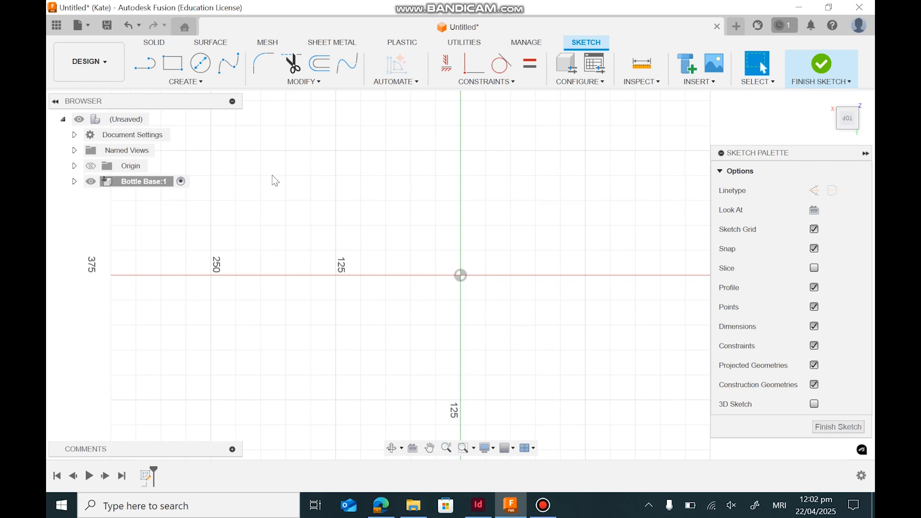
Step: Try a freehand center-diameter circle centred on the origin, and undo it
{"action": "left_click", "coordinate": [173, 81]}
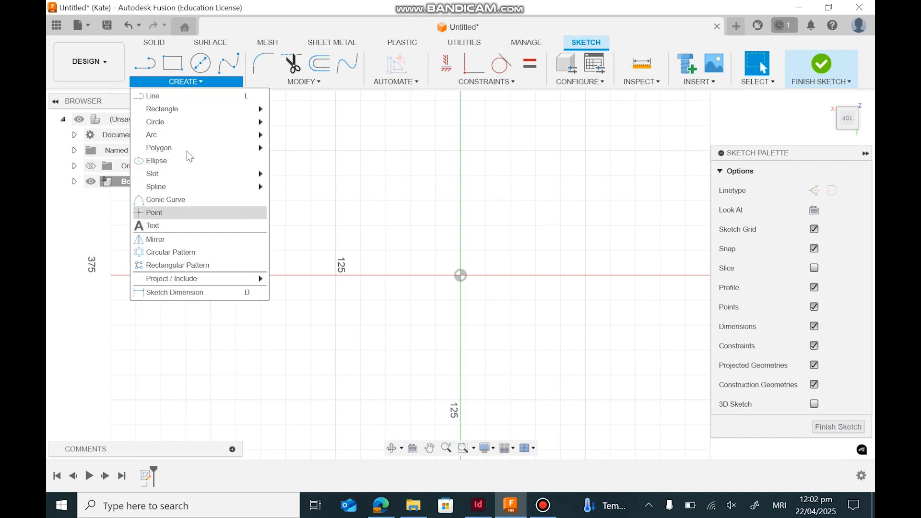
{"action": "left_click", "coordinate": [200, 62]}
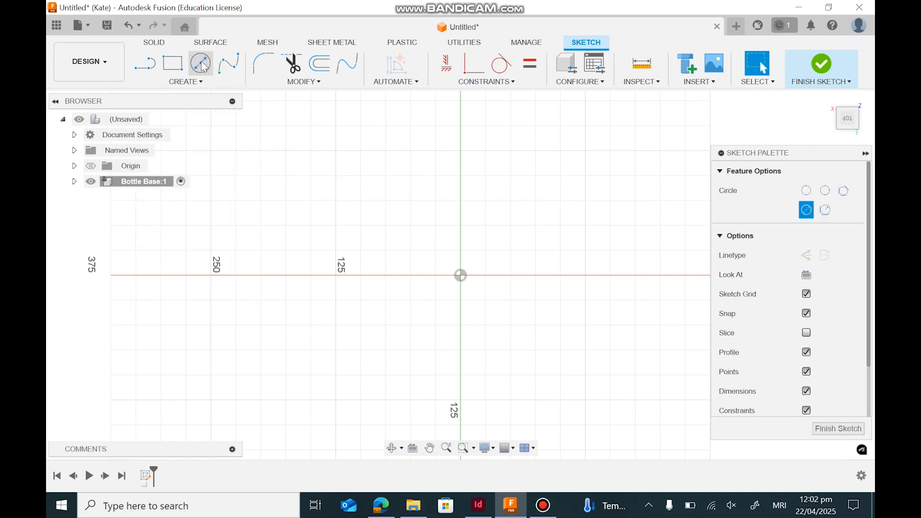
{"action": "left_click", "coordinate": [460, 276]}
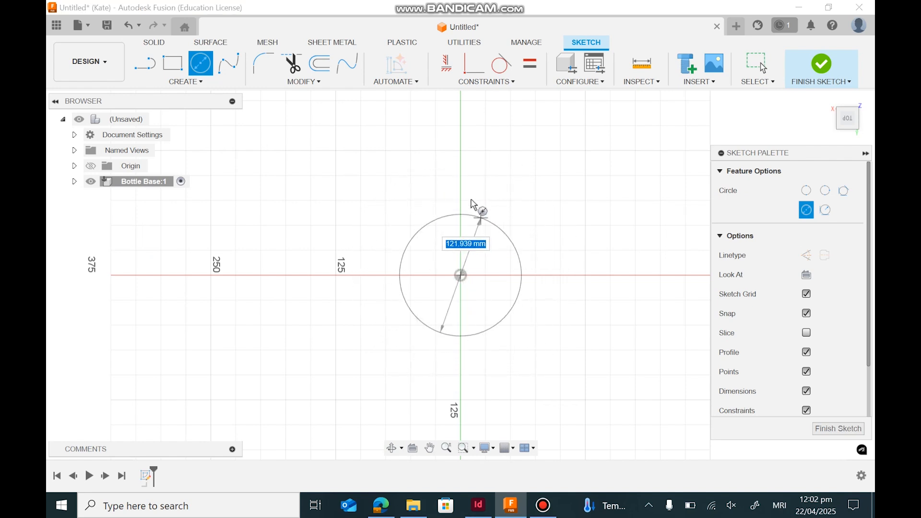
{"action": "left_click", "coordinate": [512, 220]}
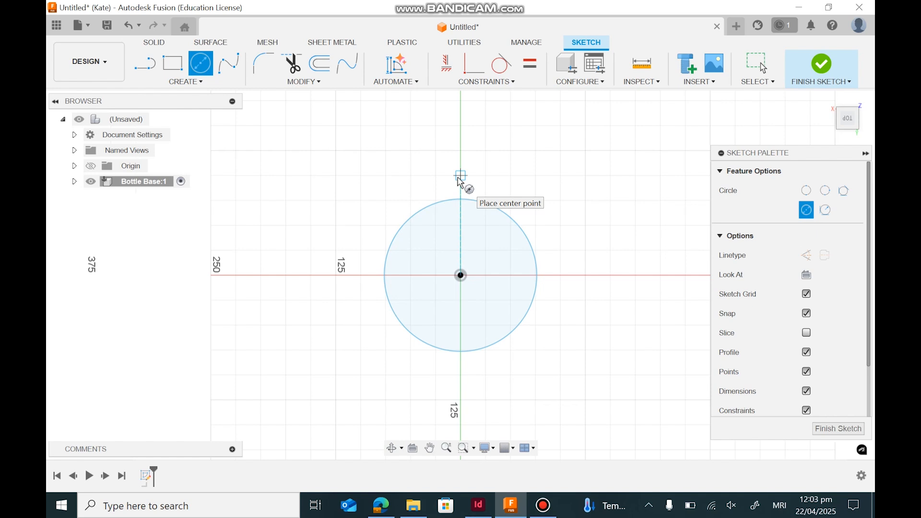
{"action": "key", "text": "ctrl+z"}
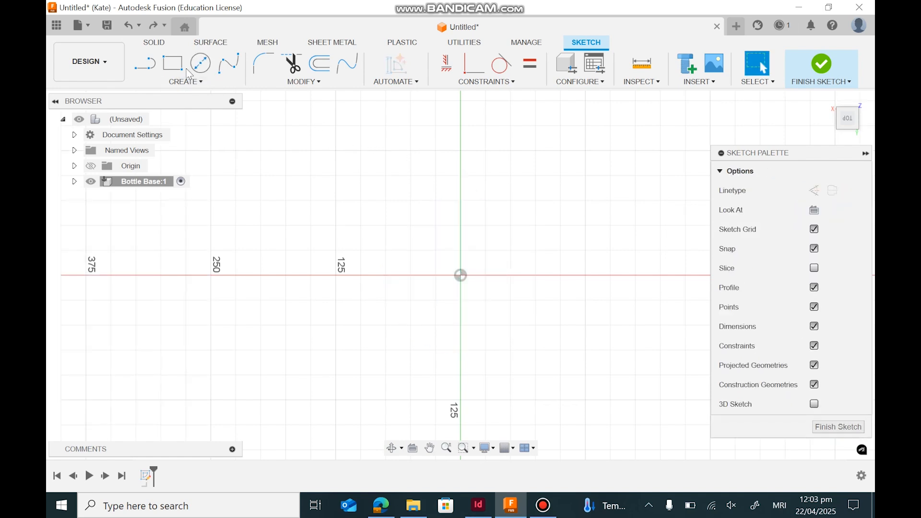
Step: Sketch a center-diameter circle of 120 mm centred on the origin, and undo it
{"action": "left_click", "coordinate": [191, 72]}
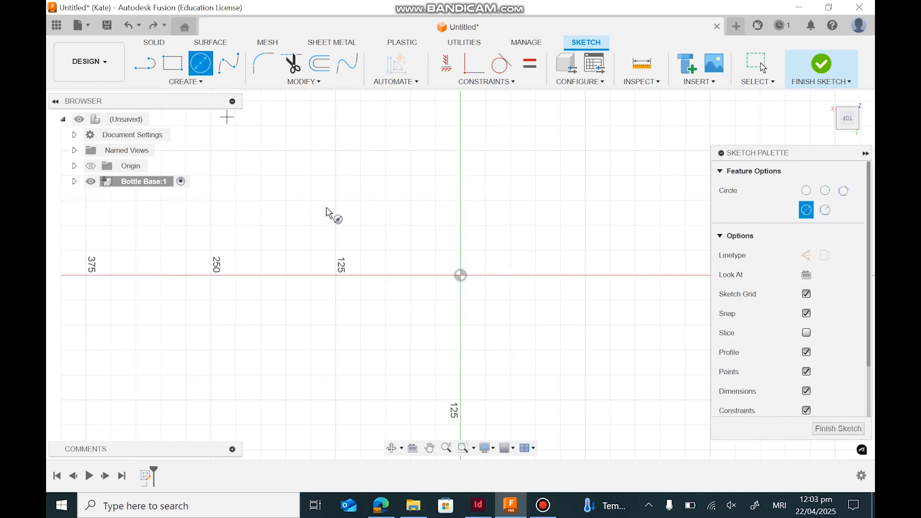
{"action": "left_click", "coordinate": [460, 276]}
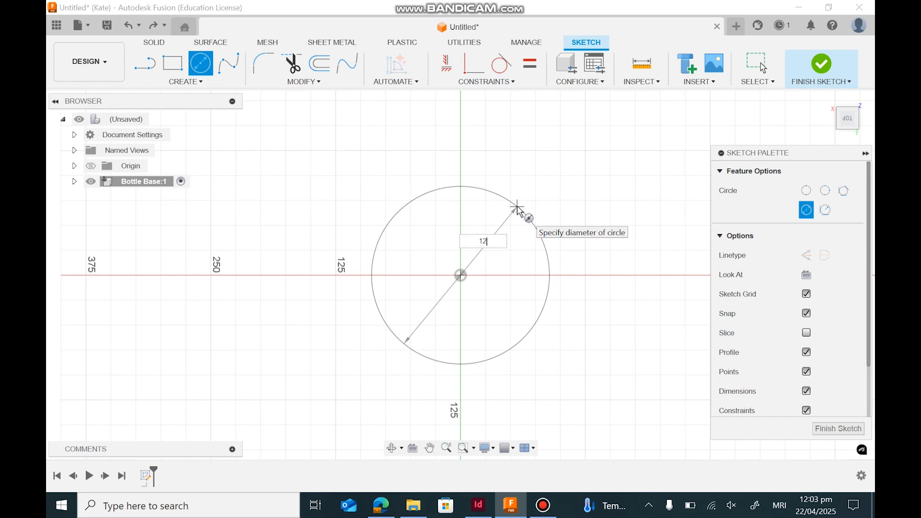
{"action": "key", "text": "Tab"}
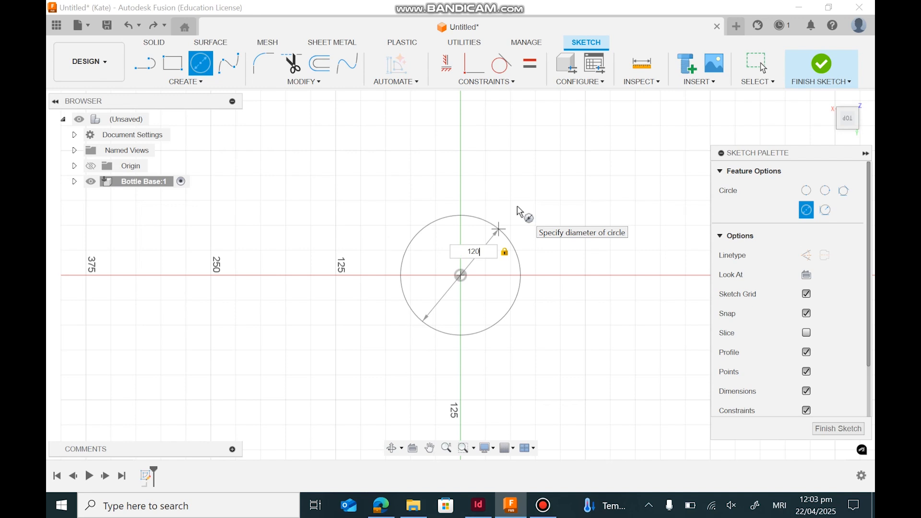
{"action": "key", "text": "Return"}
{"action": "key", "text": "Escape"}
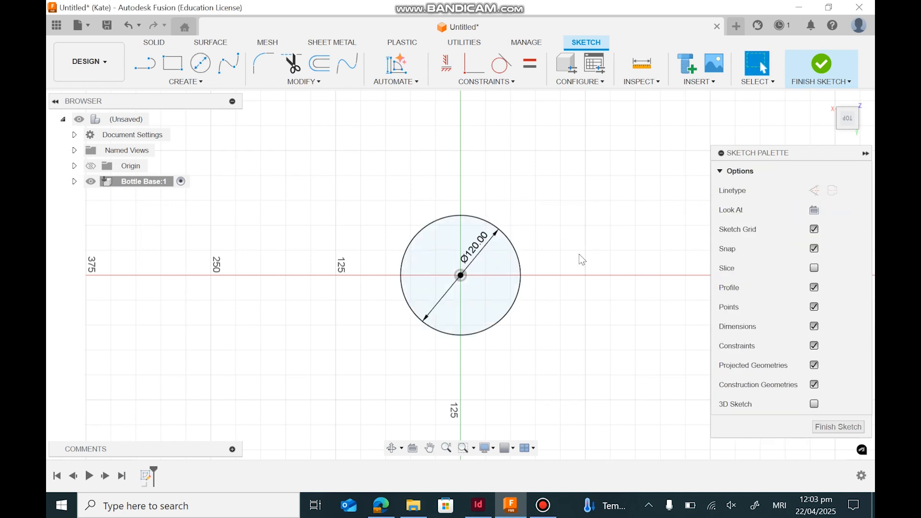
{"action": "key", "text": "ctrl+z"}
Step: Sketch a center-diameter circle of about 159 mm centred on the origin
{"action": "key", "text": "c"}
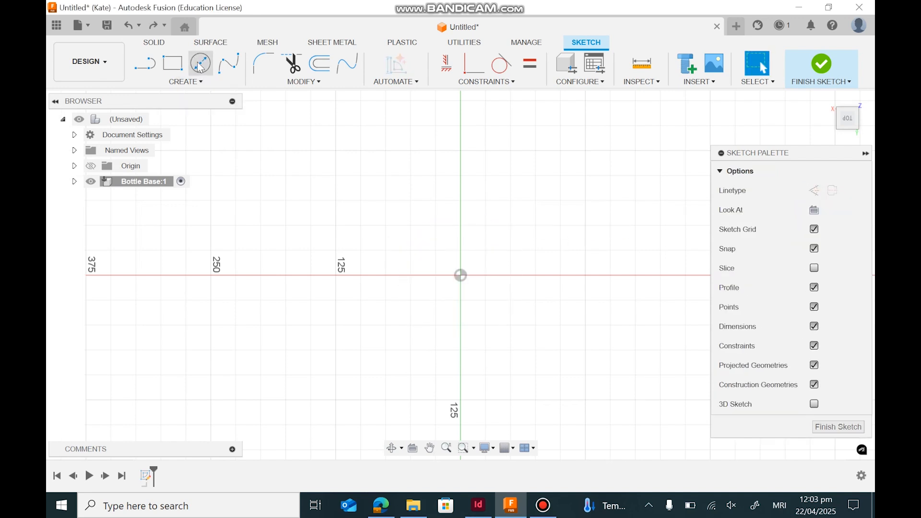
{"action": "left_click", "coordinate": [460, 275]}
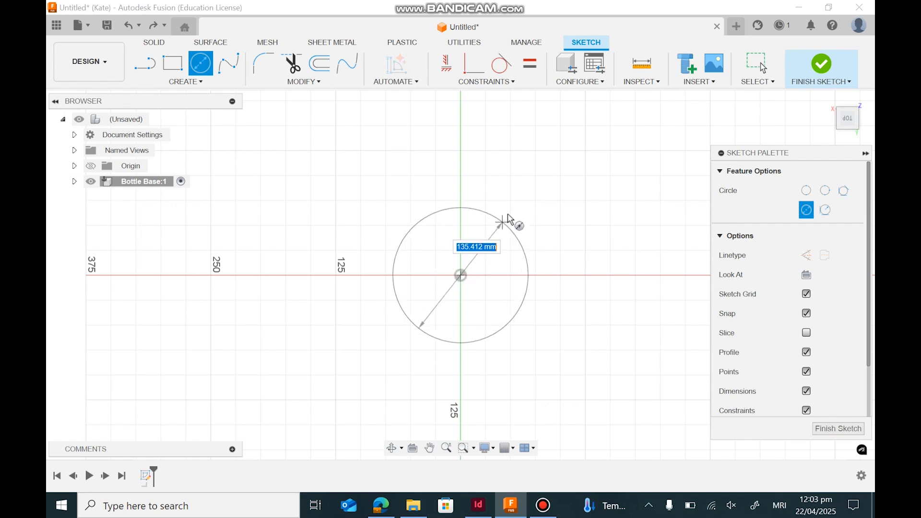
{"action": "left_click", "coordinate": [531, 238]}
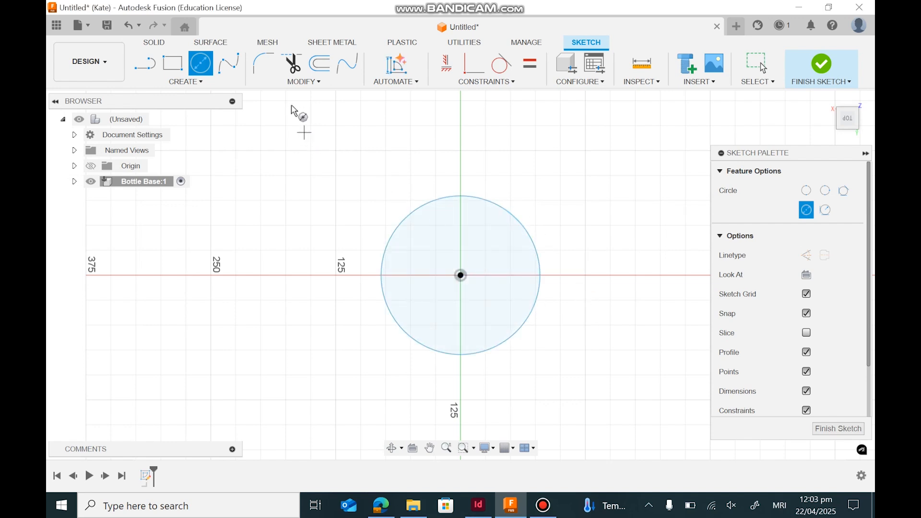
Step: Dimension the circle's diameter, set it to 120 mm, and finish the sketch
{"action": "left_click", "coordinate": [230, 82]}
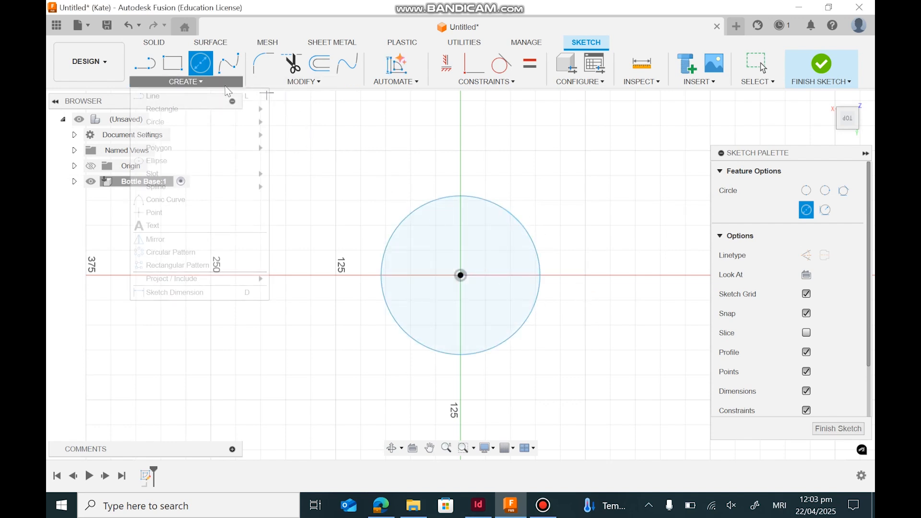
{"action": "left_click", "coordinate": [183, 292]}
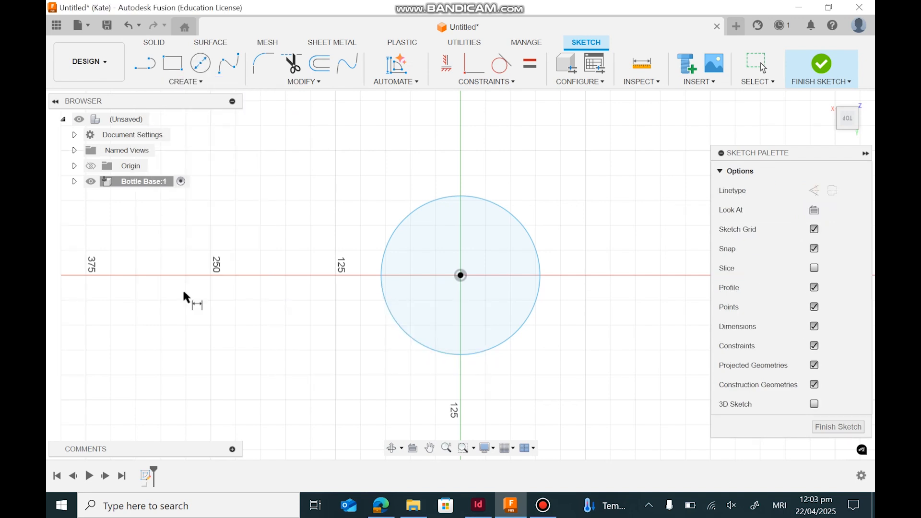
{"action": "left_click", "coordinate": [391, 232]}
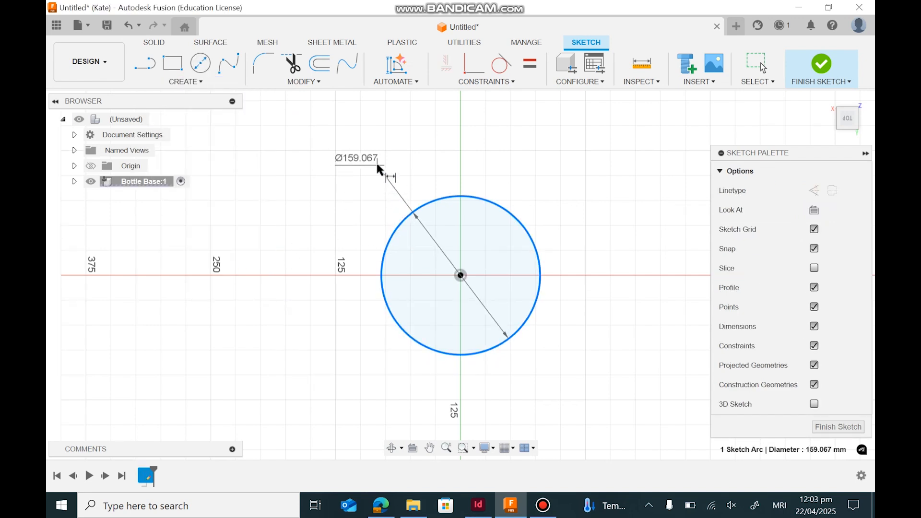
{"action": "left_click", "coordinate": [379, 165]}
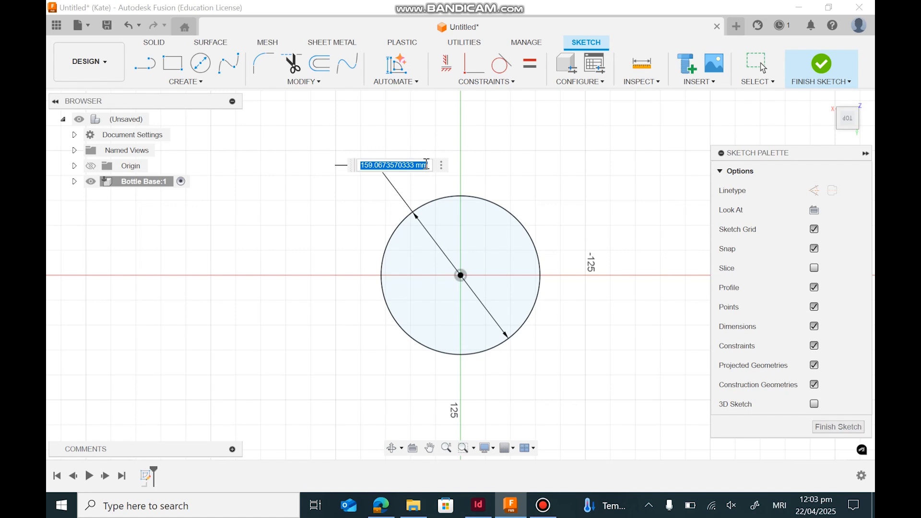
{"action": "type", "text": "120"}
{"action": "key", "text": "Return"}
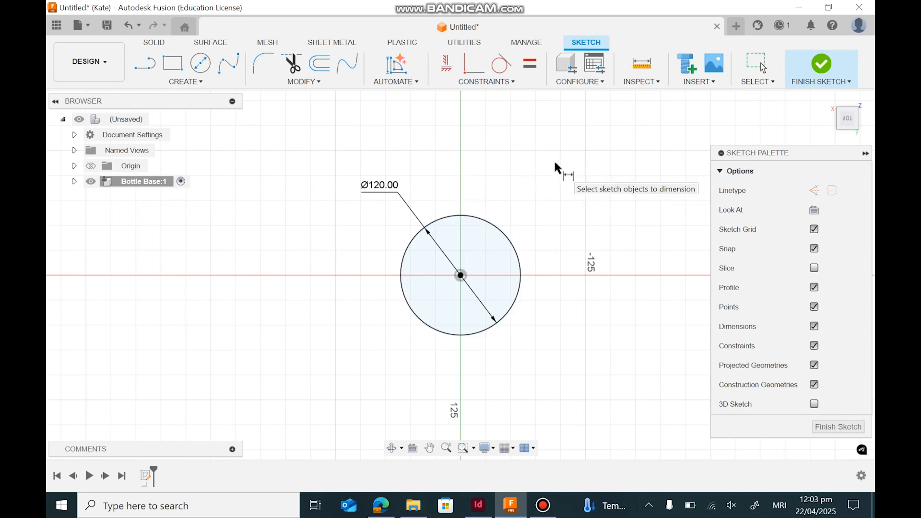
{"action": "key", "text": "Escape"}
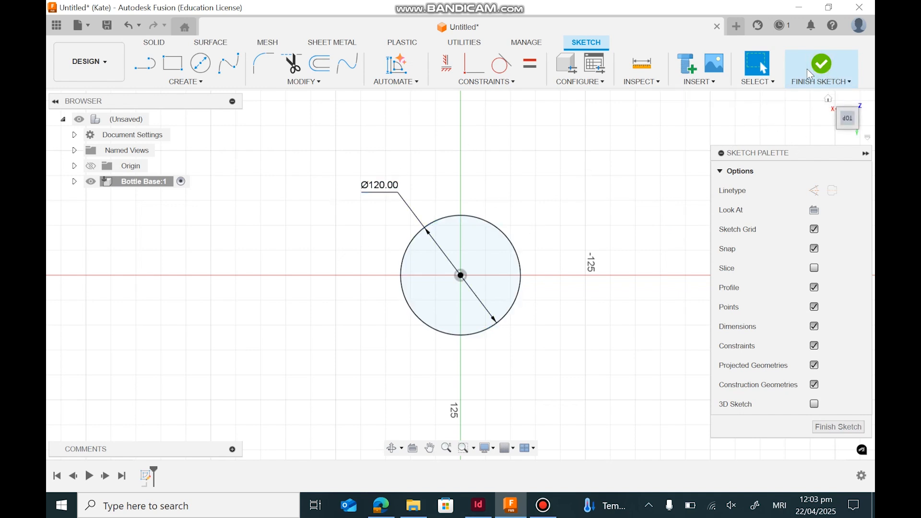
{"action": "left_click", "coordinate": [844, 426]}
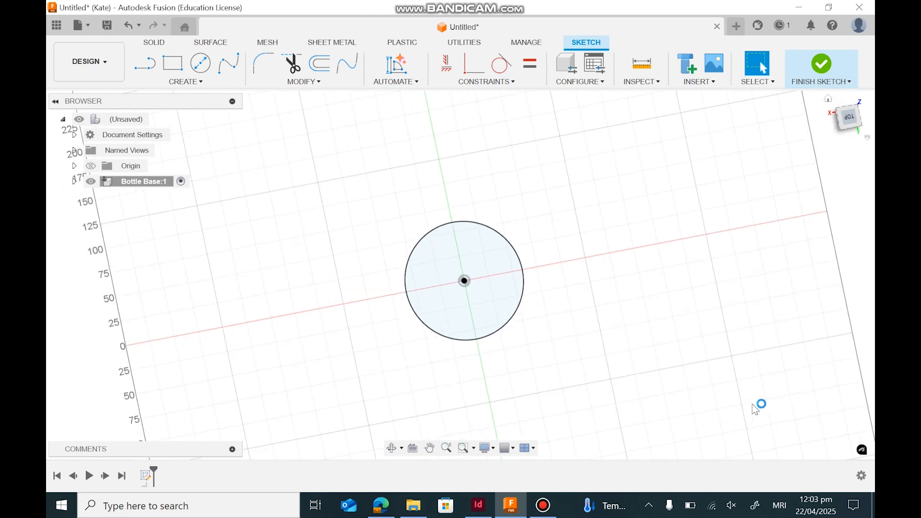
Step: Extrude the circular base profile 180 mm upward as a new body
{"action": "mouse_move", "coordinate": [847, 123]}
{"action": "left_mouse_down"}
{"action": "mouse_move", "coordinate": [823, 106]}
{"action": "mouse_move", "coordinate": [772, 115]}
{"action": "mouse_move", "coordinate": [748, 92]}
{"action": "mouse_move", "coordinate": [698, 300]}
{"action": "left_mouse_up"}
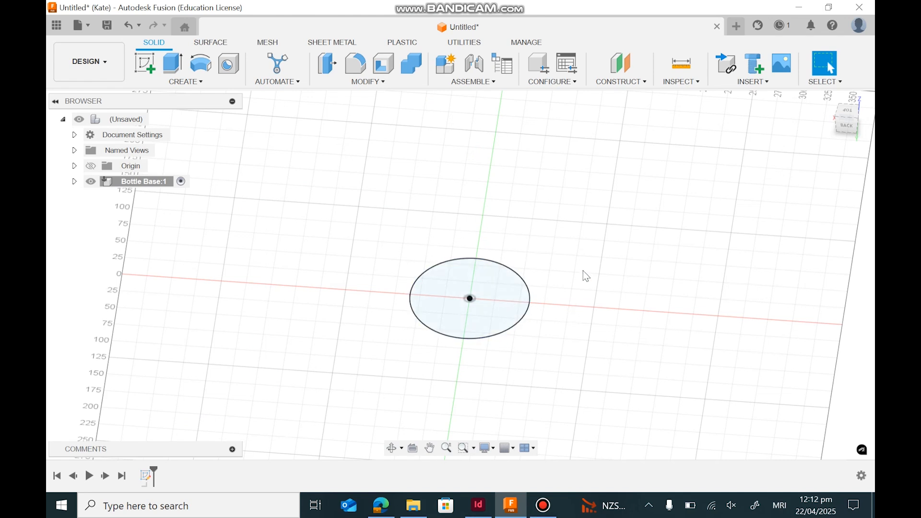
{"action": "left_click", "coordinate": [182, 82]}
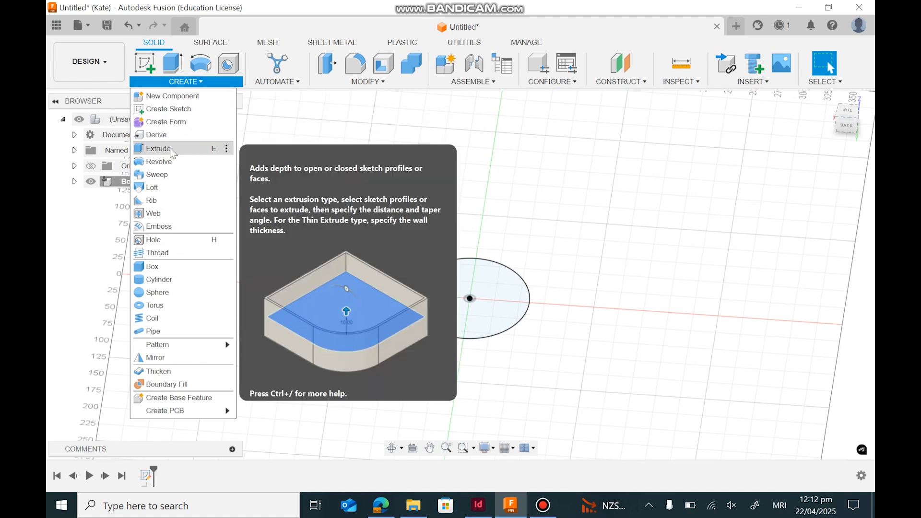
{"action": "left_click", "coordinate": [159, 148]}
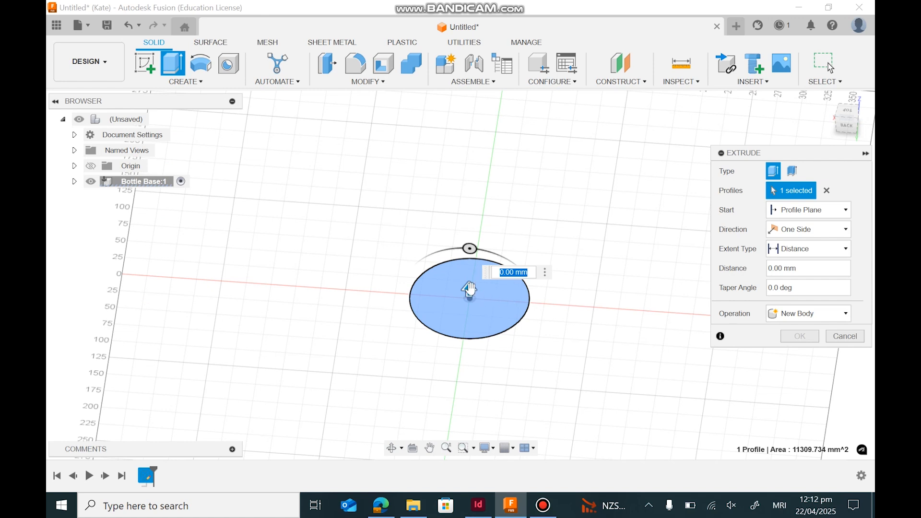
{"action": "mouse_move", "coordinate": [470, 288]}
{"action": "left_mouse_down"}
{"action": "mouse_move", "coordinate": [469, 157]}
{"action": "mouse_move", "coordinate": [478, 221]}
{"action": "mouse_move", "coordinate": [470, 206]}
{"action": "mouse_move", "coordinate": [470, 382]}
{"action": "mouse_move", "coordinate": [500, 268]}
{"action": "mouse_move", "coordinate": [466, 183]}
{"action": "mouse_move", "coordinate": [471, 137]}
{"action": "left_mouse_up"}
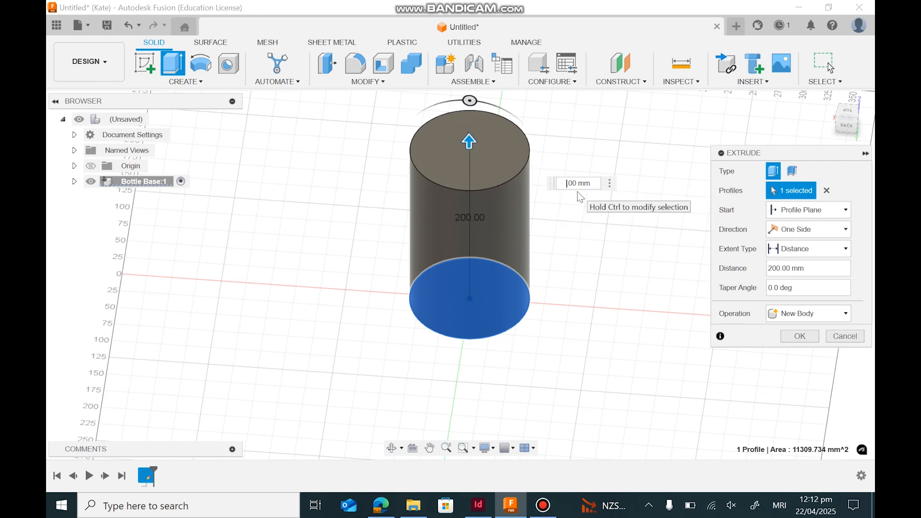
{"action": "key", "text": "BackSpace"}
{"action": "key", "text": "BackSpace"}
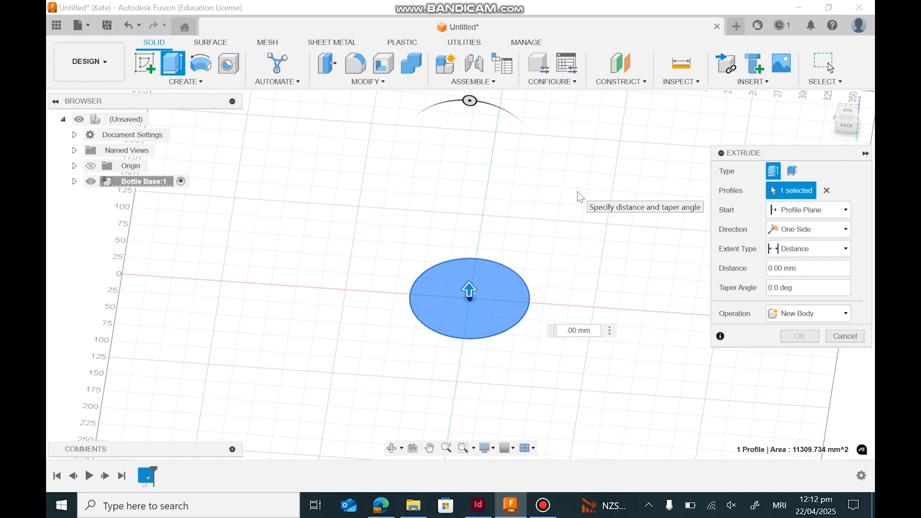
{"action": "type", "text": "180"}
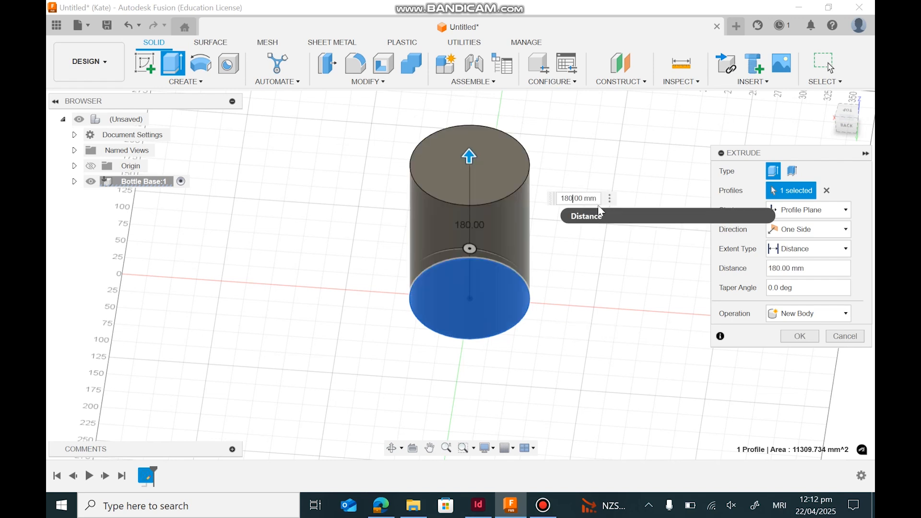
{"action": "left_click", "coordinate": [800, 338]}
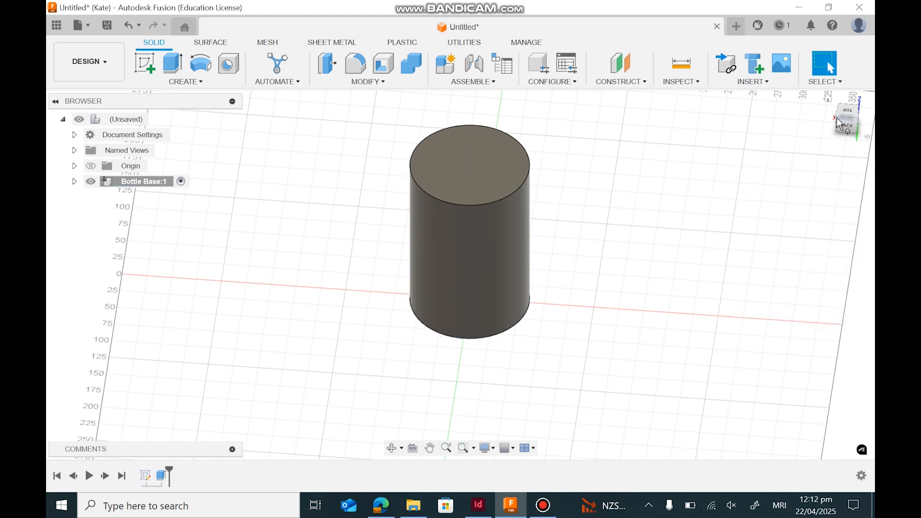
Step: Create a sketch on the top face of the cylinder
{"action": "mouse_move", "coordinate": [831, 114]}
{"action": "left_mouse_down"}
{"action": "mouse_move", "coordinate": [810, 97]}
{"action": "mouse_move", "coordinate": [834, 119]}
{"action": "mouse_move", "coordinate": [852, 114]}
{"action": "mouse_move", "coordinate": [839, 137]}
{"action": "mouse_move", "coordinate": [839, 115]}
{"action": "mouse_move", "coordinate": [856, 121]}
{"action": "left_mouse_up"}
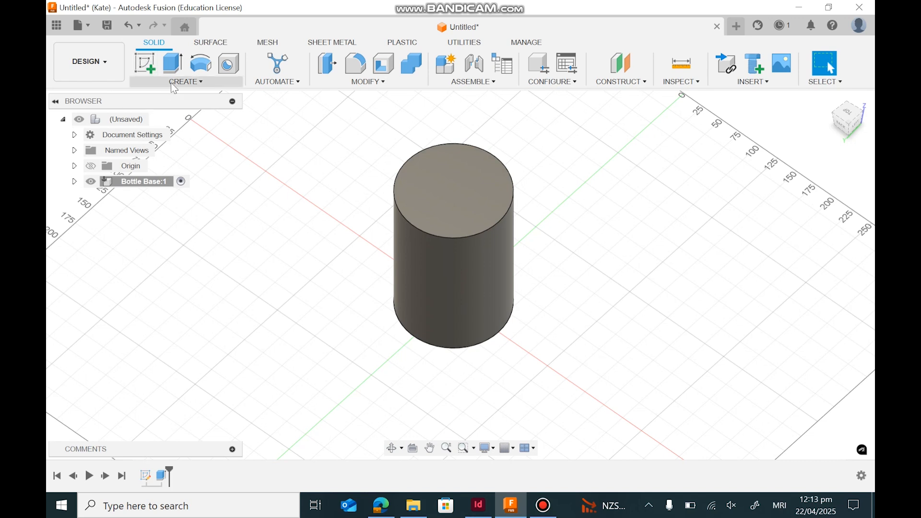
{"action": "left_click", "coordinate": [154, 82]}
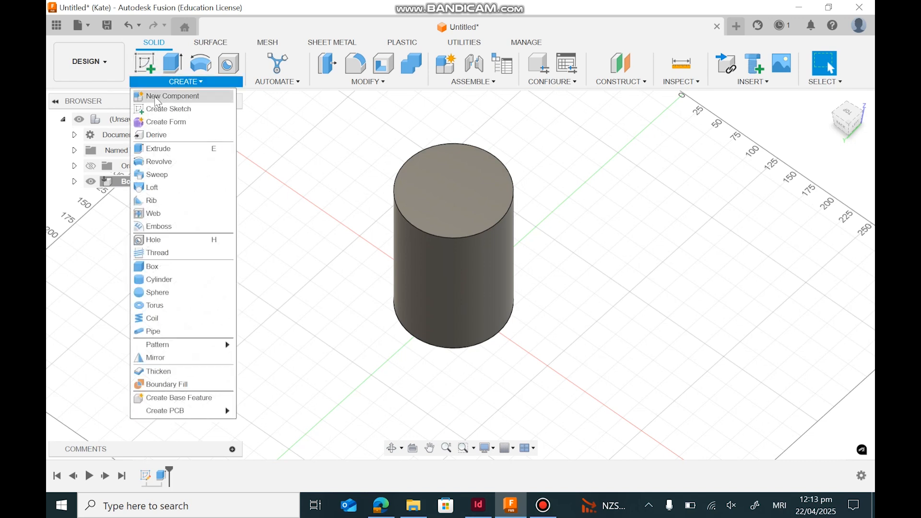
{"action": "left_click", "coordinate": [157, 113]}
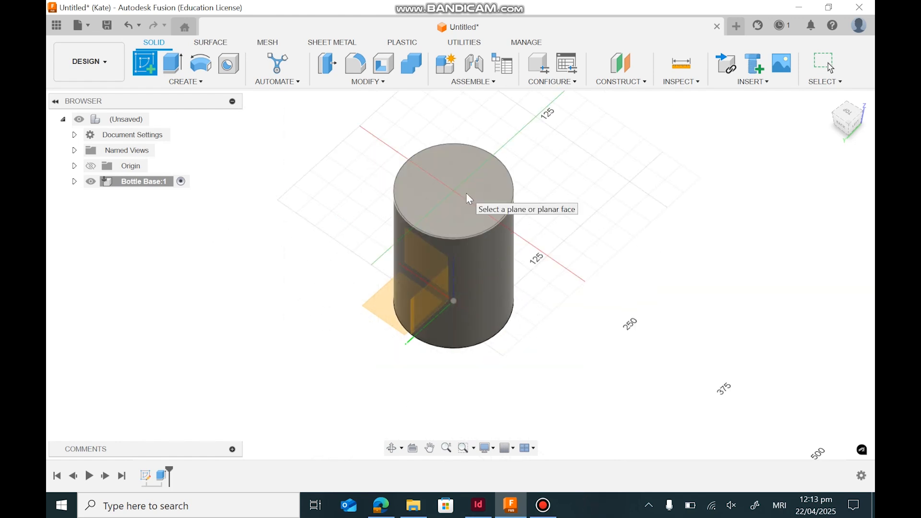
{"action": "left_click", "coordinate": [436, 185]}
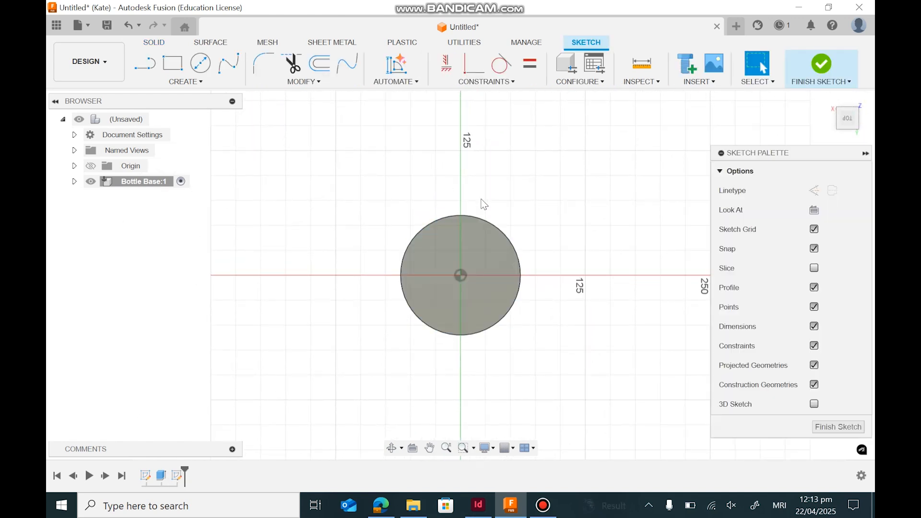
Step: Sketch a center-diameter circle of 116 mm centred on the origin on the top face, and finish the sketch
{"action": "left_click", "coordinate": [198, 67]}
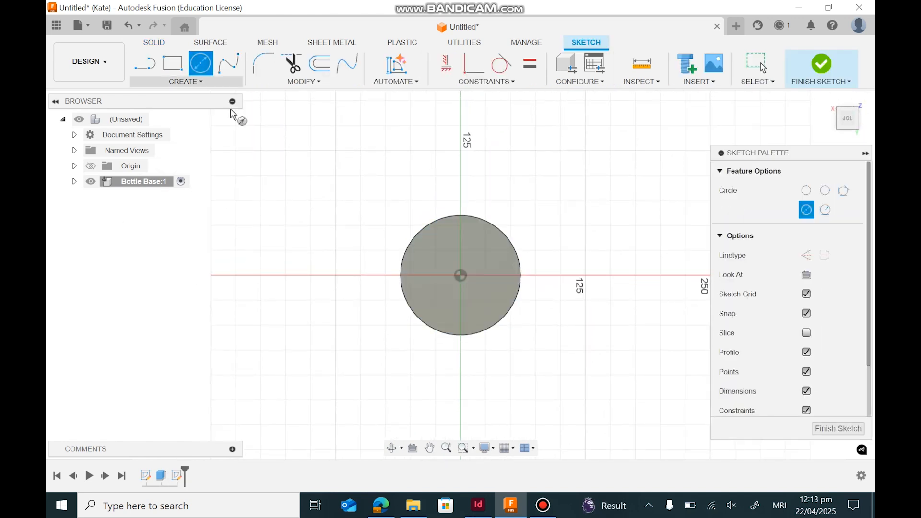
{"action": "left_click", "coordinate": [461, 276]}
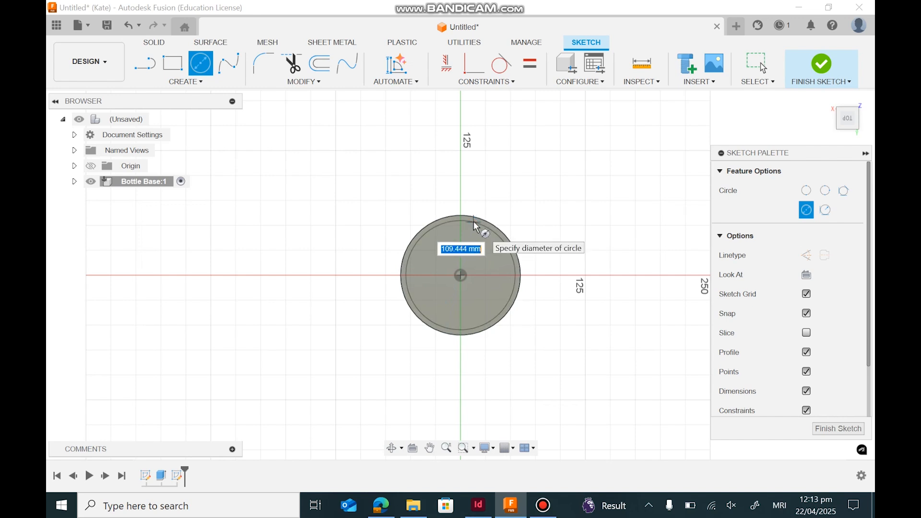
{"action": "type", "text": "116"}
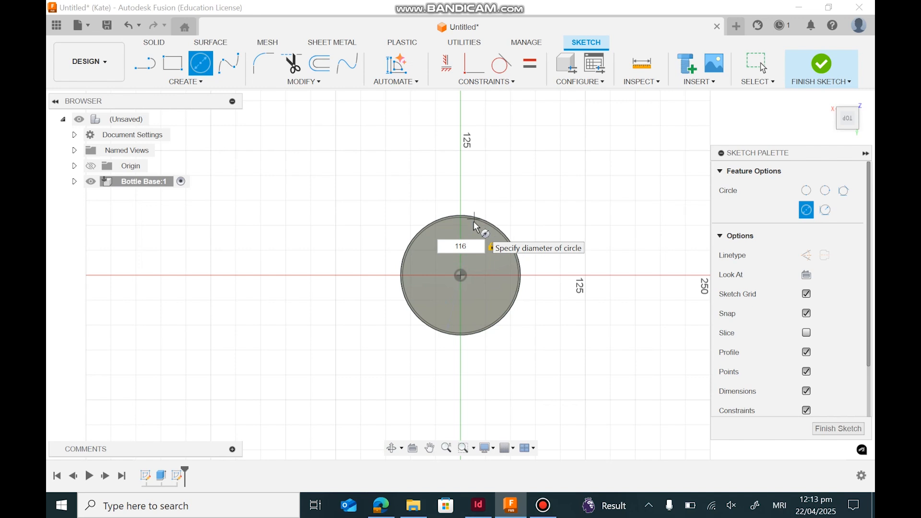
{"action": "key", "text": "Return"}
{"action": "key", "text": "Escape"}
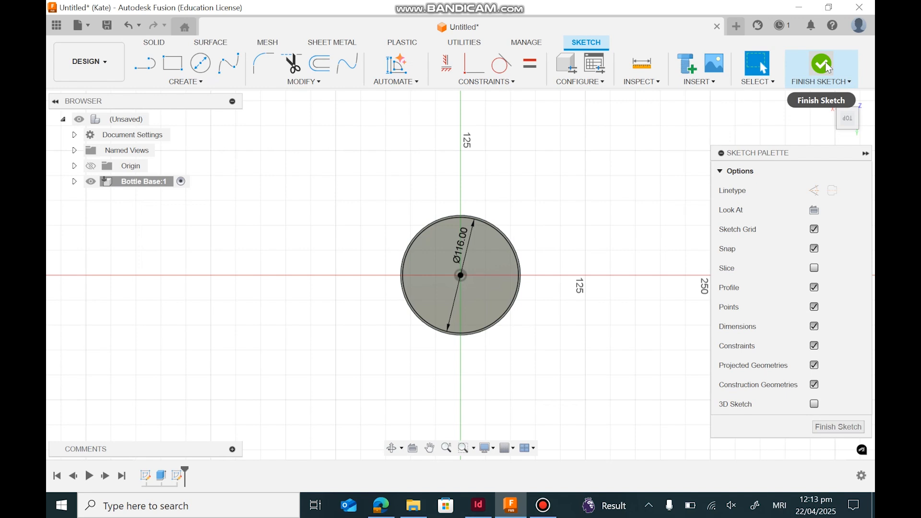
{"action": "left_click", "coordinate": [846, 428]}
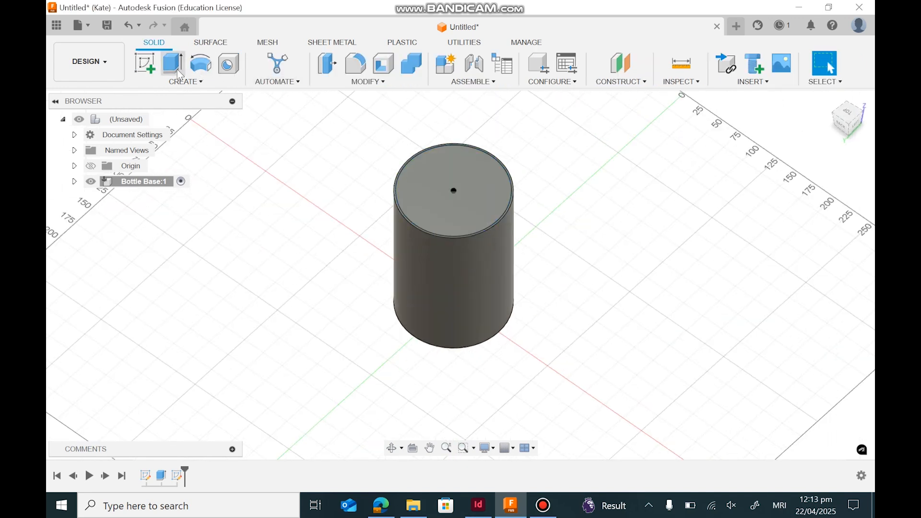
Step: Set up an extrusion of the inner circle profile 125 mm down into the cylinder as a cut
{"action": "left_click", "coordinate": [183, 81]}
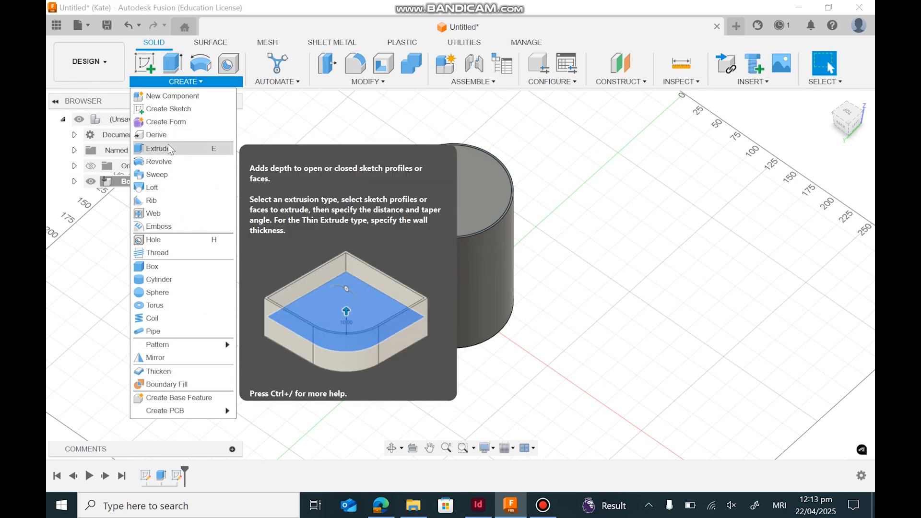
{"action": "left_click", "coordinate": [169, 147]}
{"action": "left_click", "coordinate": [416, 171]}
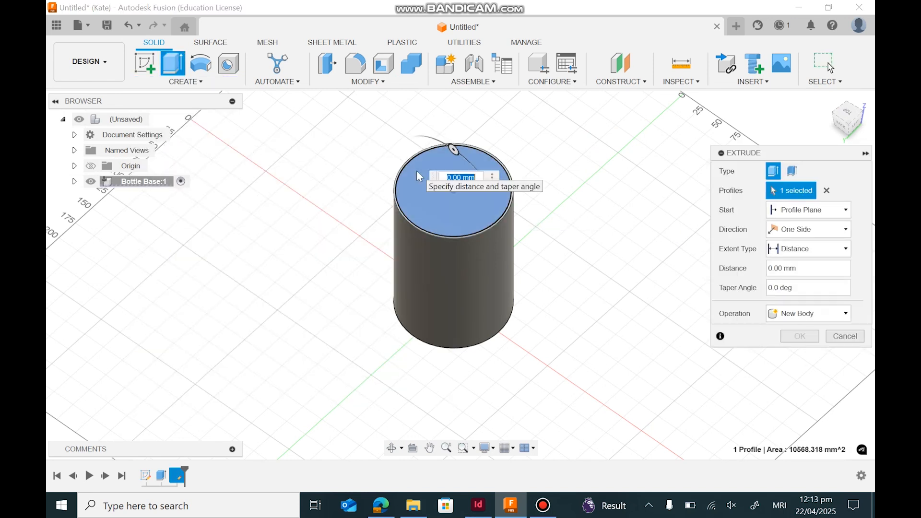
{"action": "left_click", "coordinate": [850, 130]}
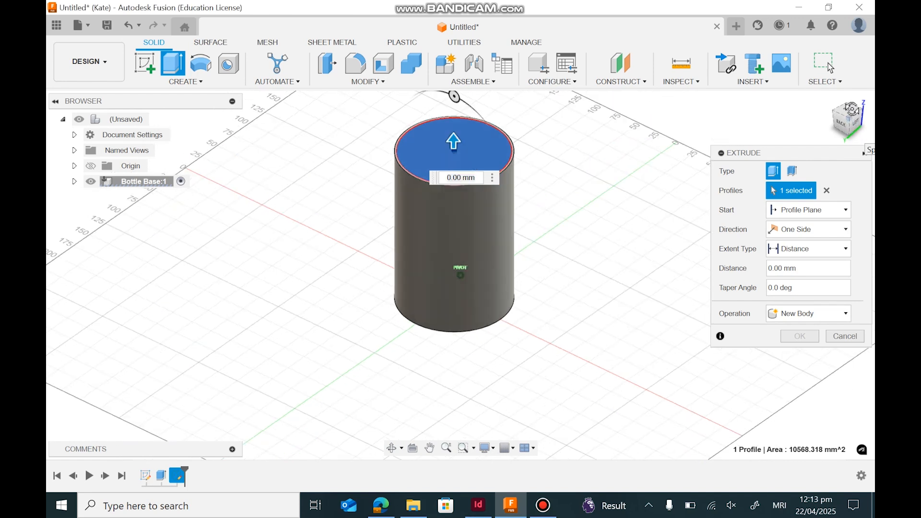
{"action": "left_click_drag", "start_coordinate": [454, 139], "coordinate": [459, 234]}
{"action": "left_click", "coordinate": [815, 313]}
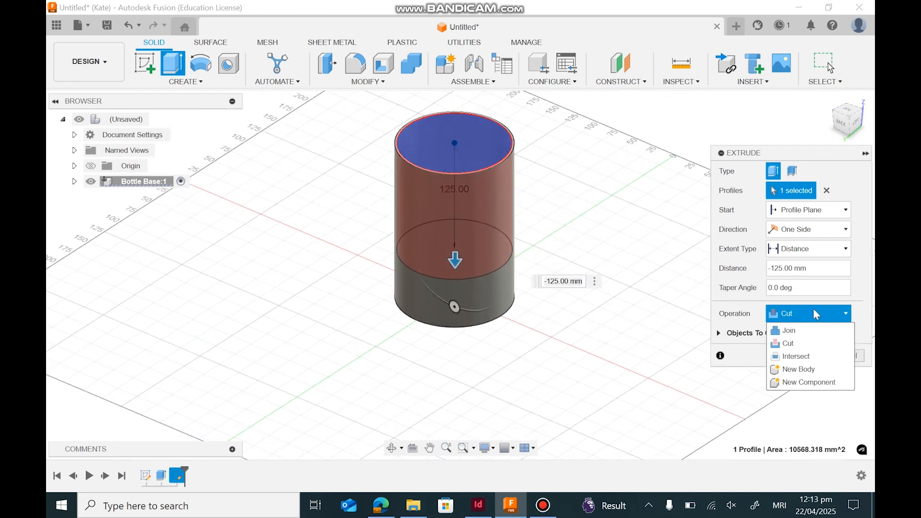
{"action": "left_click", "coordinate": [813, 311]}
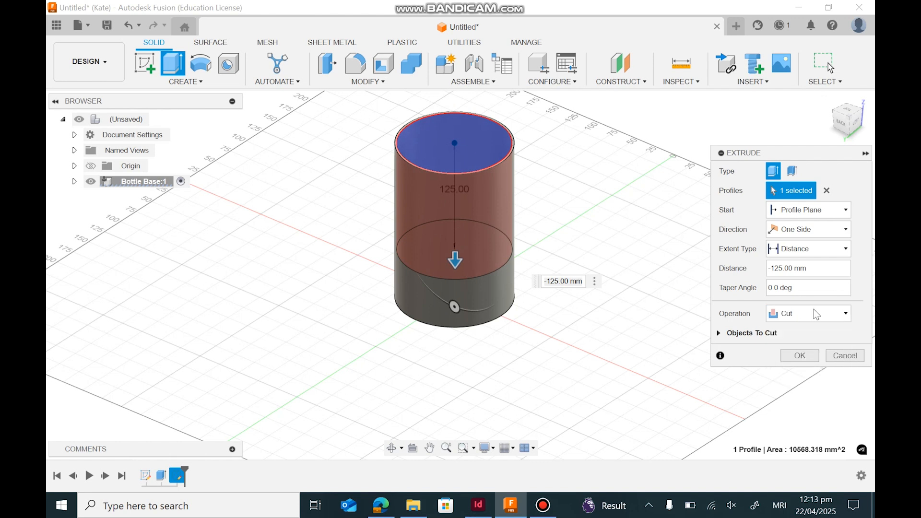
Step: Try the Join operation on the inner circle's extrusion and return it to Cut
{"action": "left_click", "coordinate": [807, 312]}
{"action": "left_click", "coordinate": [797, 330]}
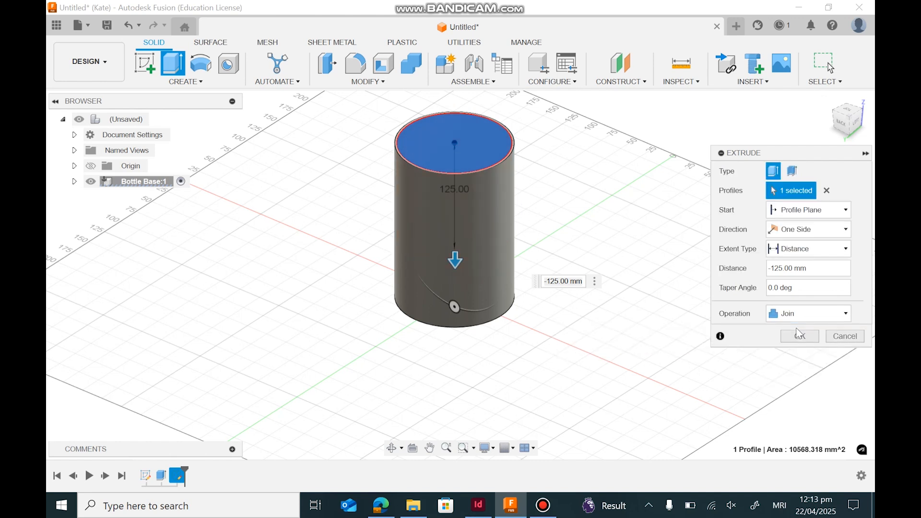
{"action": "left_click", "coordinate": [805, 313]}
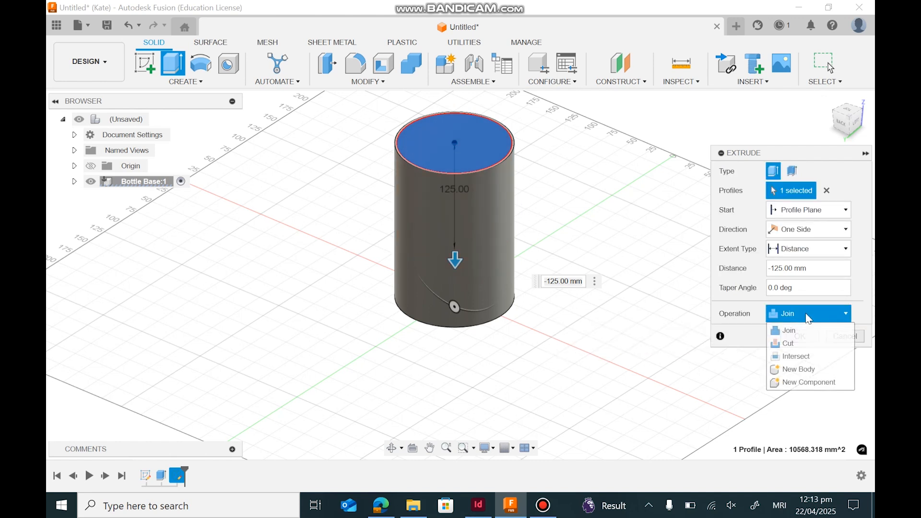
{"action": "left_click", "coordinate": [798, 344]}
Step: Try extruding the inner circle 75 mm upward, switching the operation to Join and back to Cut
{"action": "left_click_drag", "start_coordinate": [457, 257], "coordinate": [454, 96]}
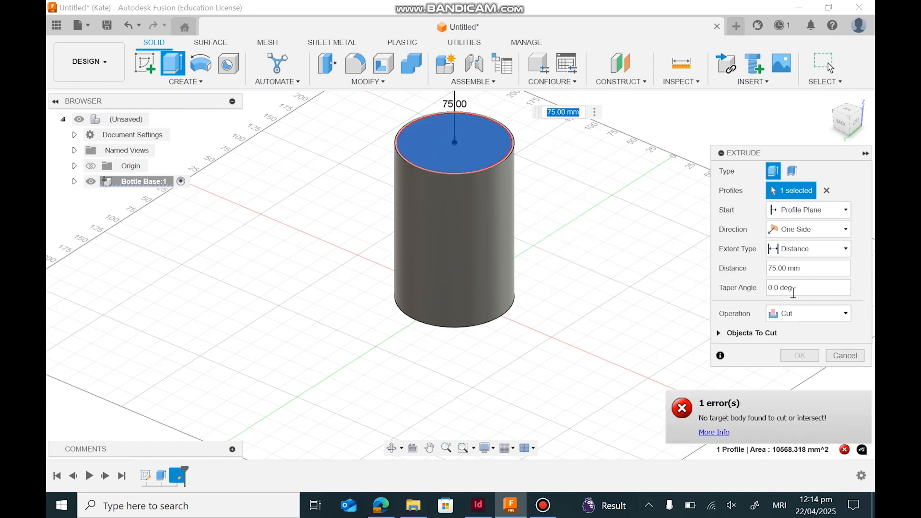
{"action": "left_click", "coordinate": [806, 313]}
{"action": "left_click", "coordinate": [798, 330]}
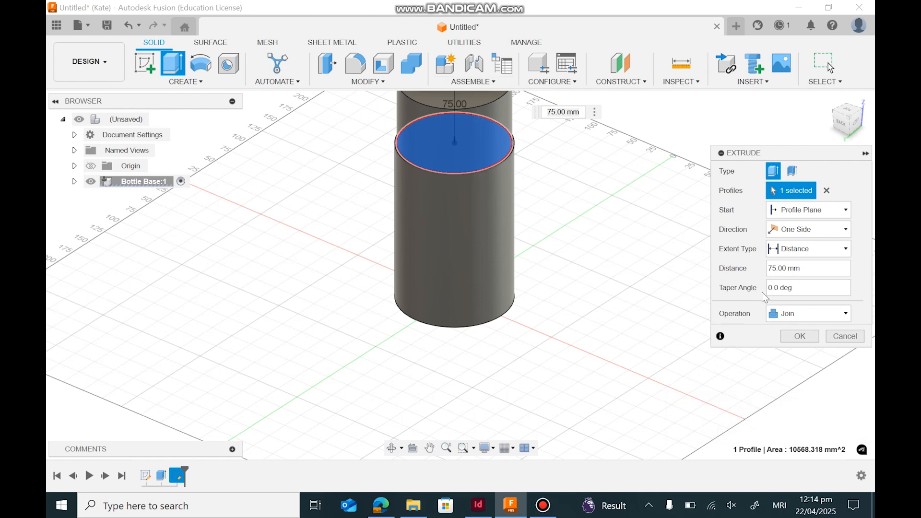
{"action": "left_click", "coordinate": [791, 314]}
{"action": "left_click", "coordinate": [788, 344]}
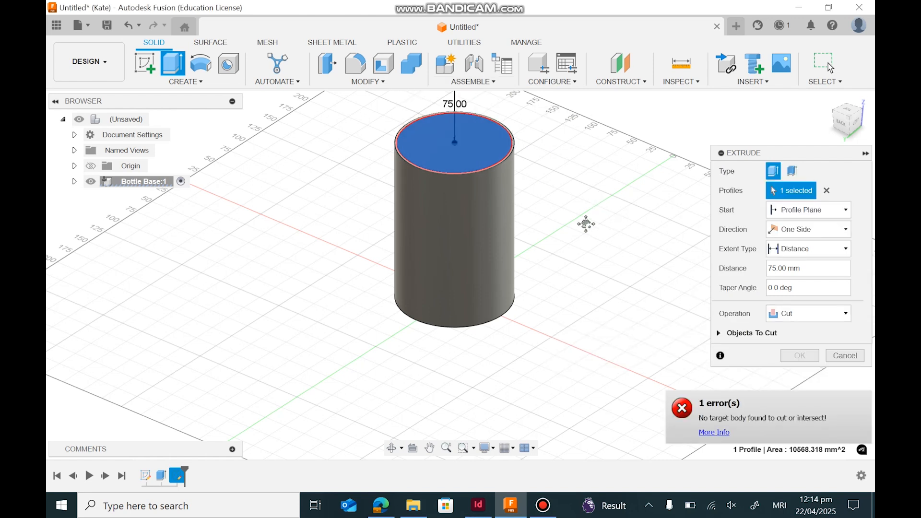
Step: Cut the inner circle profile 178 mm down into the cylinder to hollow it out
{"action": "middle_click_drag", "start_coordinate": [586, 224], "coordinate": [561, 259]}
{"action": "left_click_drag", "start_coordinate": [436, 140], "coordinate": [435, 372]}
{"action": "left_click", "coordinate": [856, 126]}
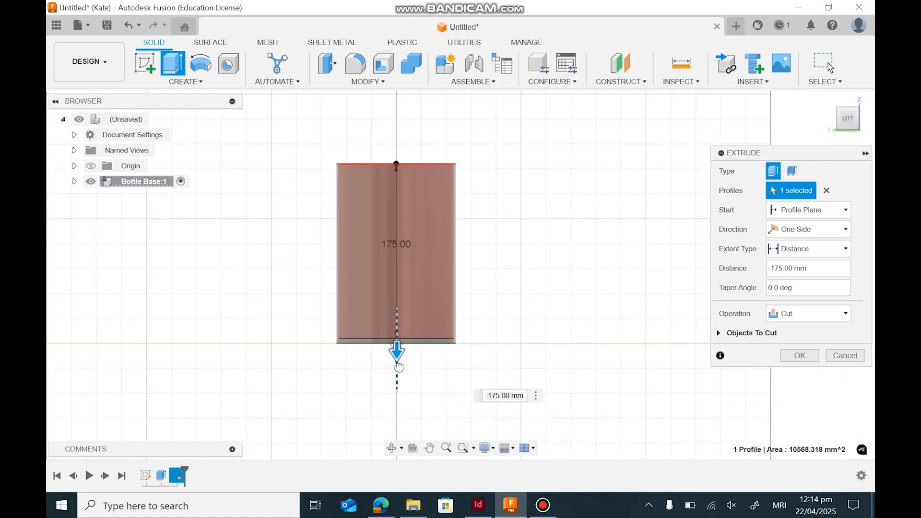
{"action": "left_click", "coordinate": [397, 350]}
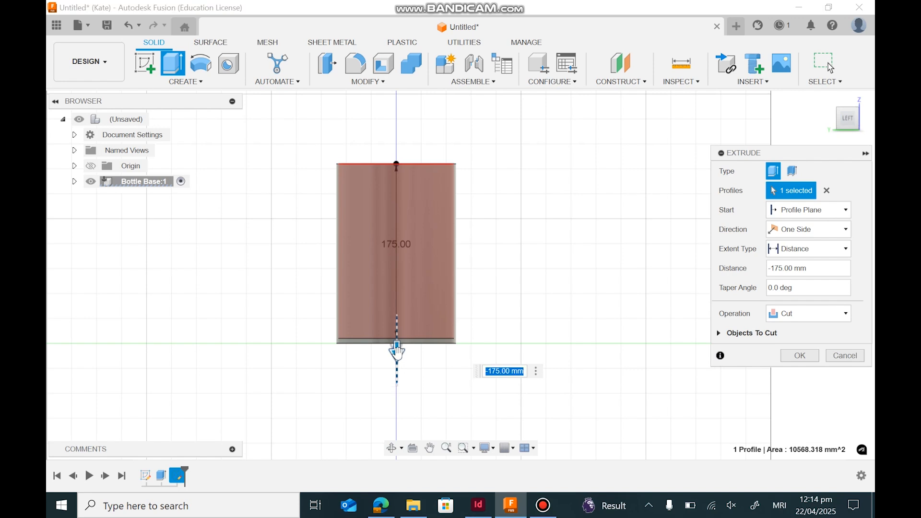
{"action": "left_click_drag", "start_coordinate": [398, 351], "coordinate": [399, 359]}
{"action": "left_click_drag", "start_coordinate": [400, 370], "coordinate": [400, 347]}
{"action": "key", "text": "BackSpace"}
{"action": "key", "text": "BackSpace"}
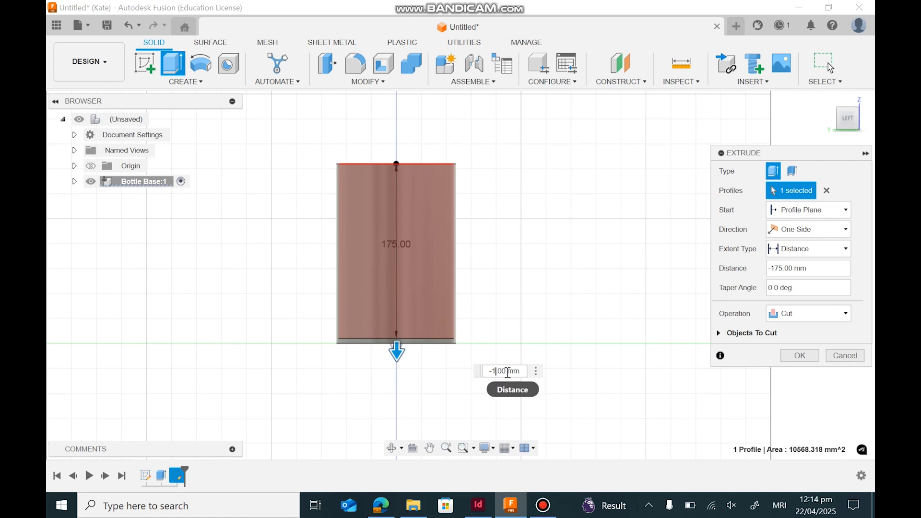
{"action": "type", "text": "78"}
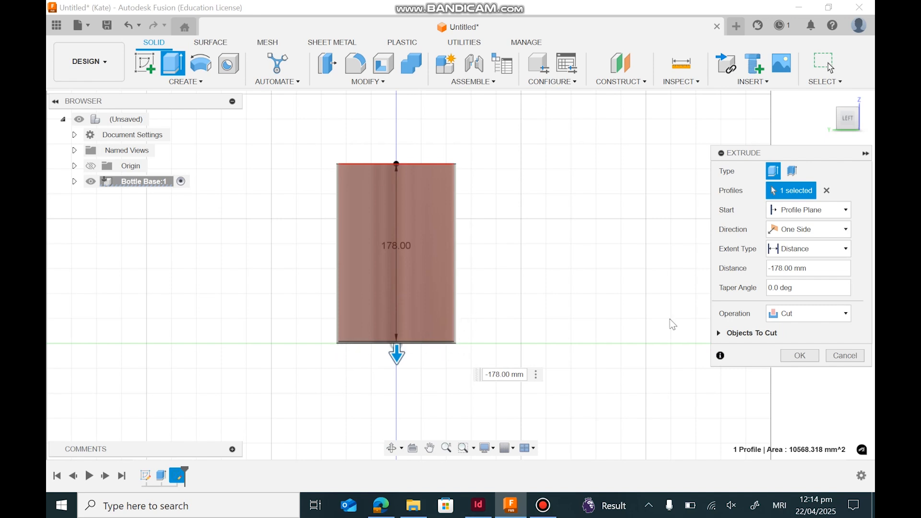
{"action": "left_click", "coordinate": [799, 355]}
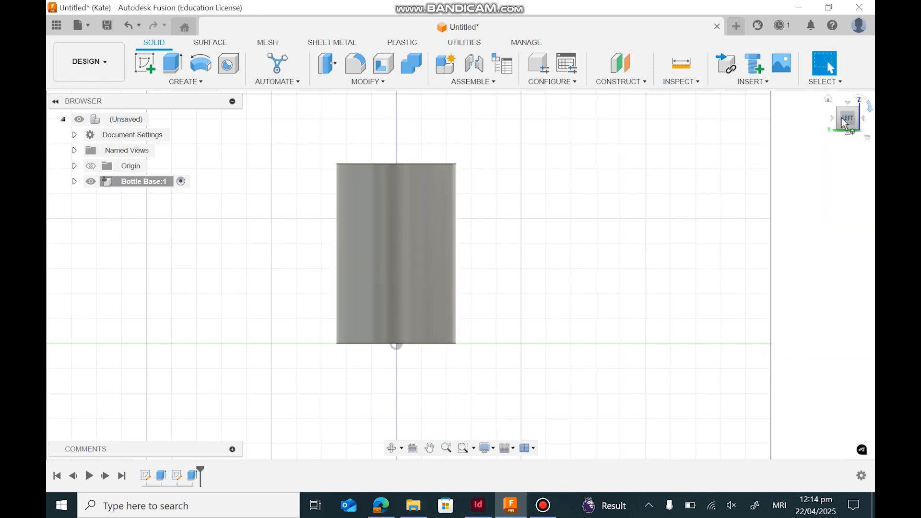
Step: Inspect the hollowed cylinder from above and from the side
{"action": "middle_click_drag", "start_coordinate": [461, 275], "coordinate": [506, 261], "text": "shift"}
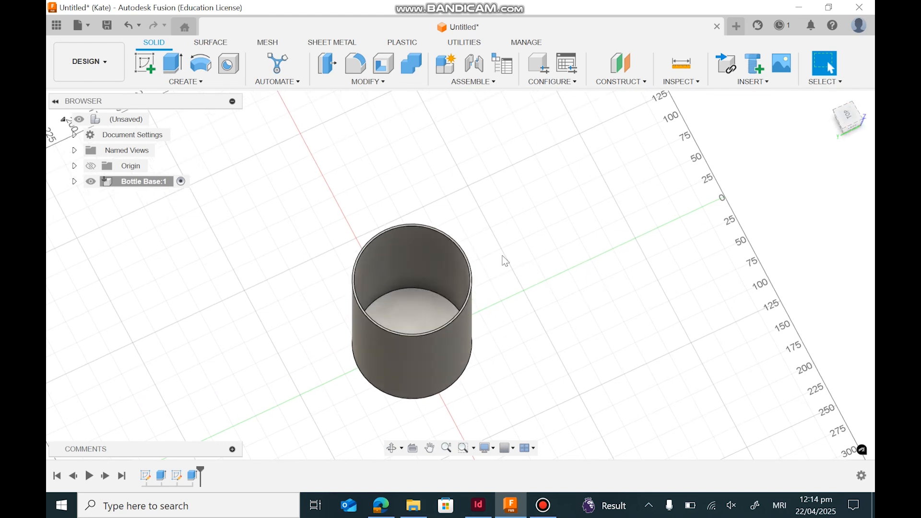
{"action": "scroll", "coordinate": [506, 261], "scroll_direction": "up", "scroll_amount": 3}
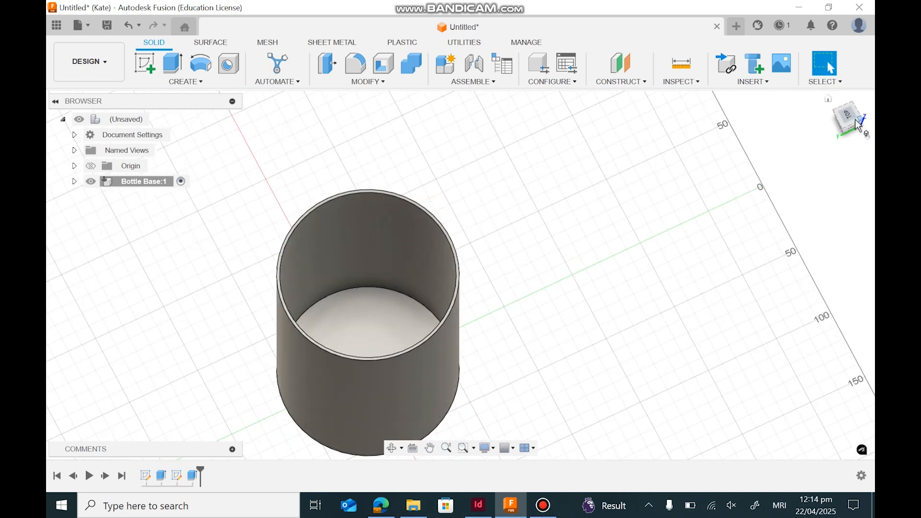
{"action": "left_click_drag", "start_coordinate": [857, 126], "coordinate": [831, 138]}
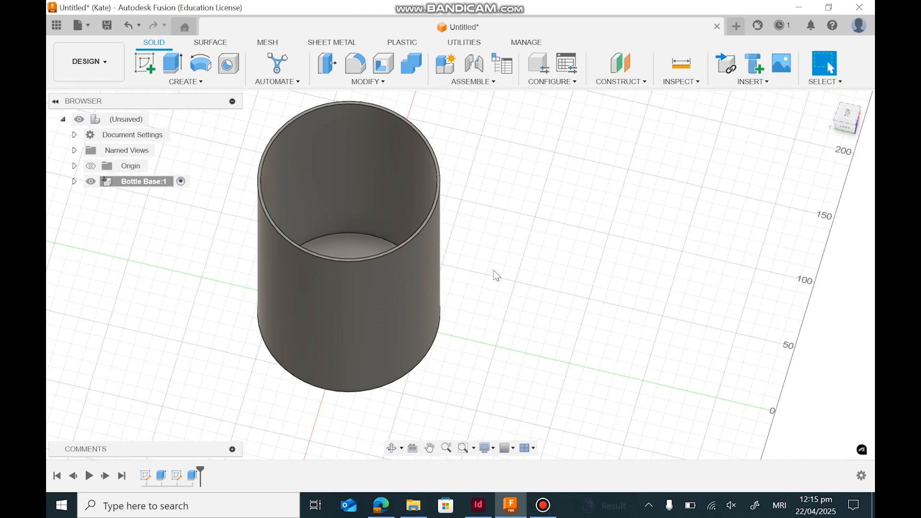
{"action": "middle_click_drag", "start_coordinate": [552, 277], "coordinate": [695, 269]}
{"action": "scroll", "coordinate": [601, 257], "scroll_direction": "down", "scroll_amount": 2}
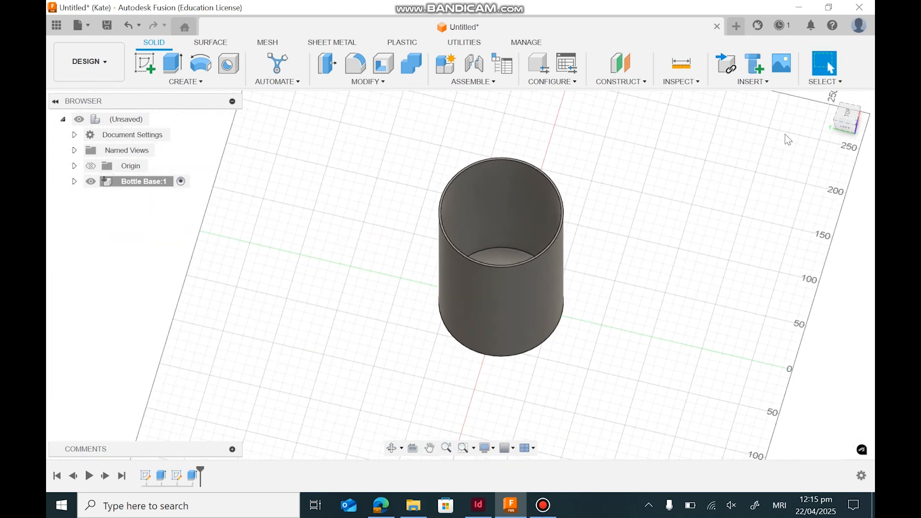
{"action": "left_click", "coordinate": [845, 126]}
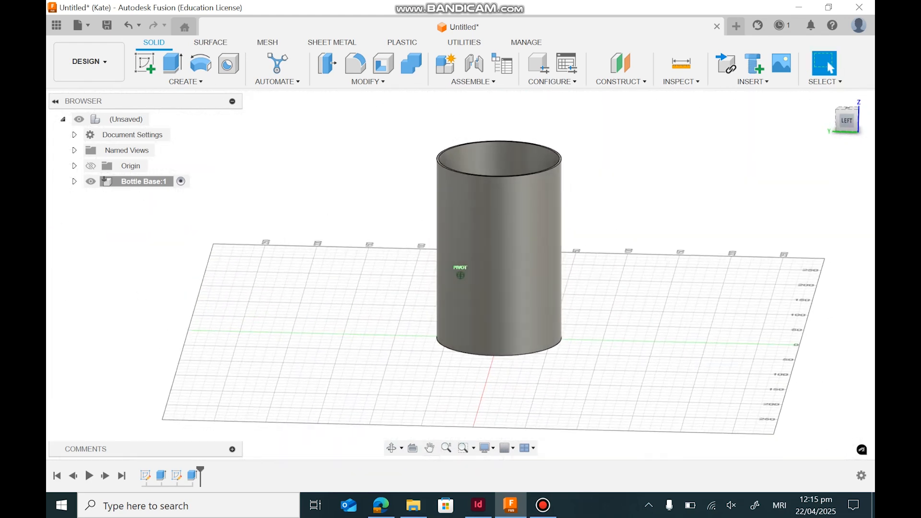
{"action": "left_click_drag", "start_coordinate": [845, 127], "coordinate": [829, 127]}
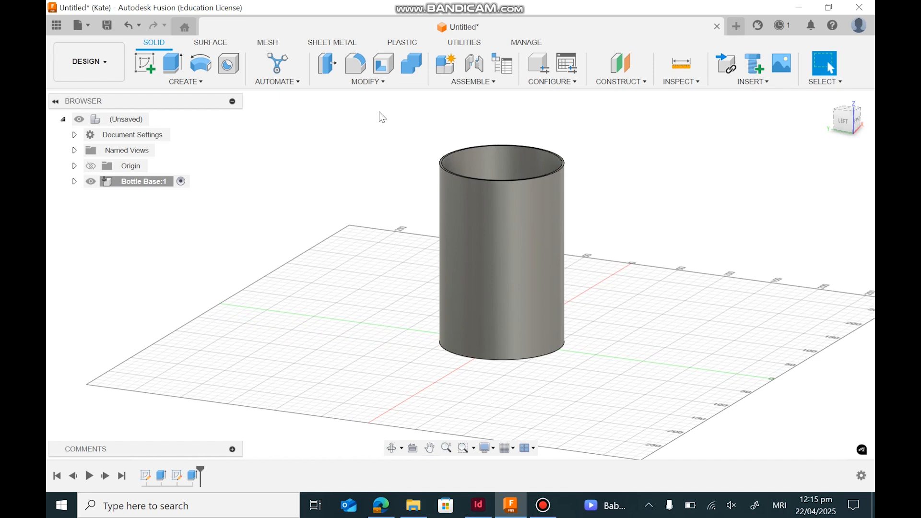
Step: Start a thread on the cylinder's outer face with the ISO Metric profile and the M120x2 designation
{"action": "left_click", "coordinate": [366, 84]}
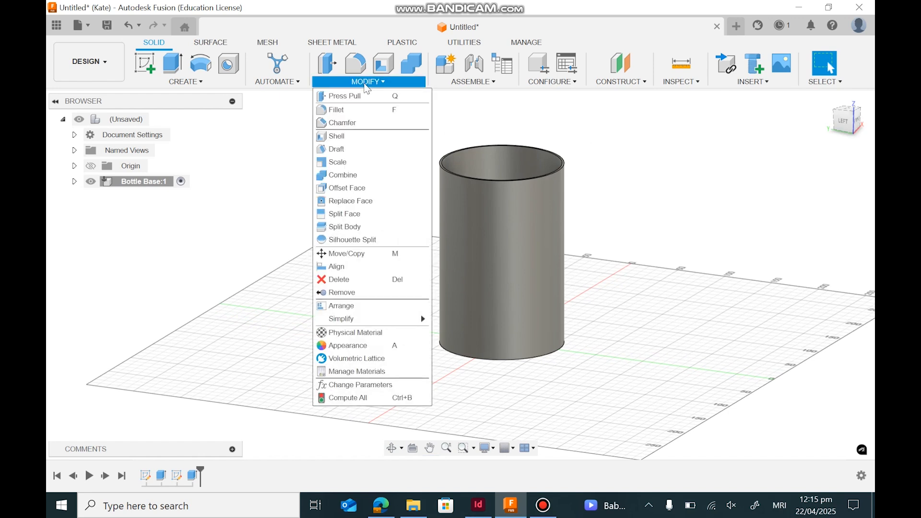
{"action": "left_click", "coordinate": [203, 83]}
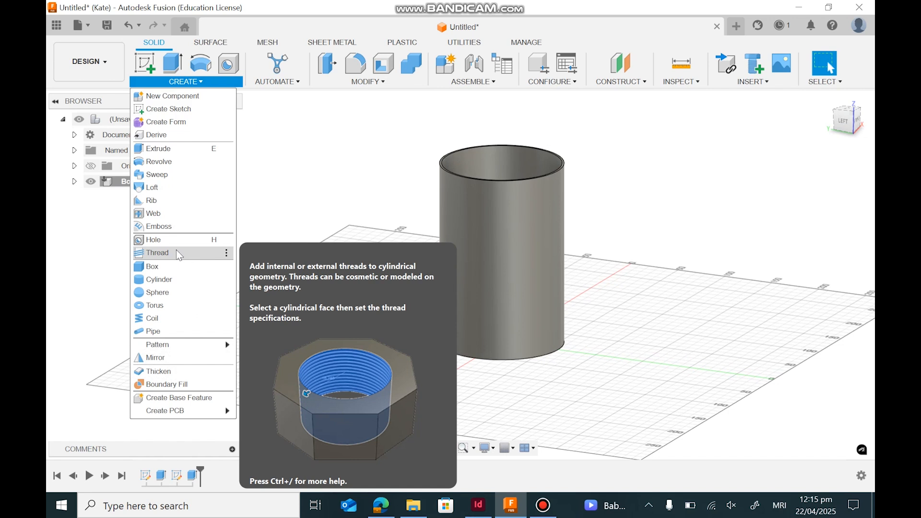
{"action": "left_click", "coordinate": [146, 257]}
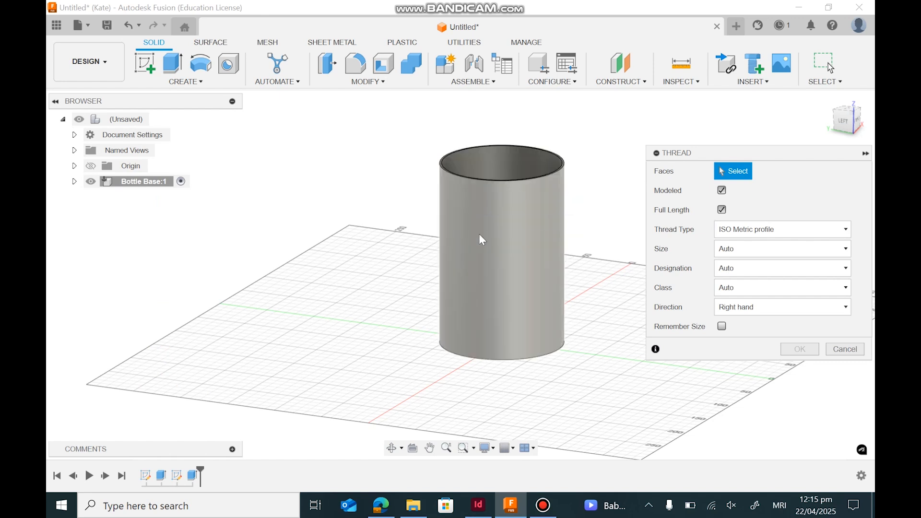
{"action": "left_click", "coordinate": [500, 211]}
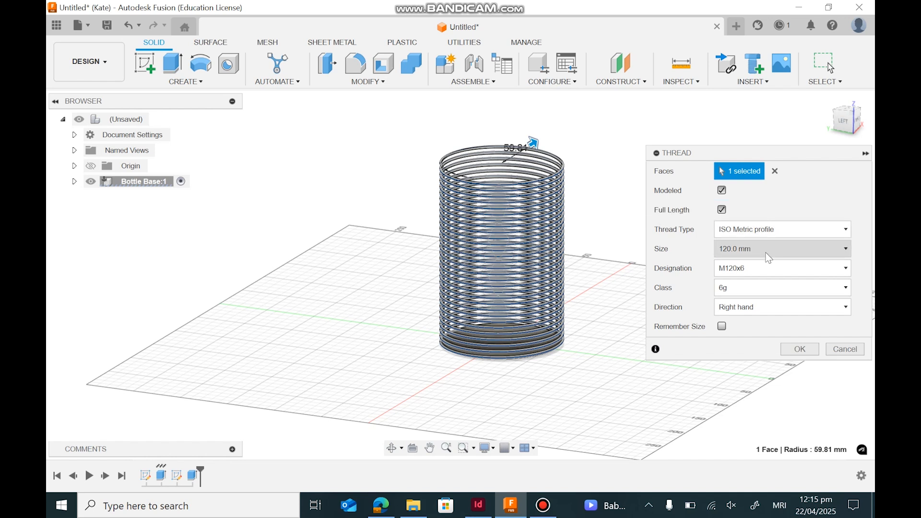
{"action": "left_click", "coordinate": [742, 272]}
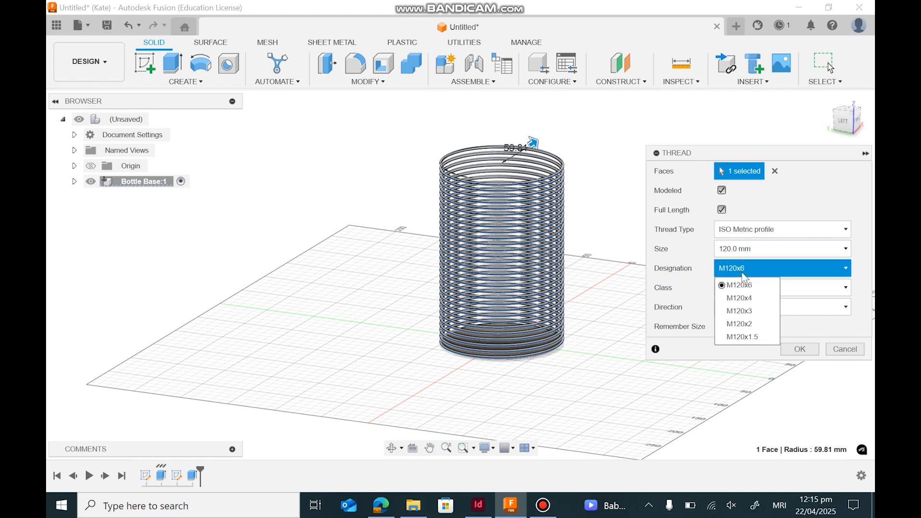
{"action": "left_click", "coordinate": [757, 325]}
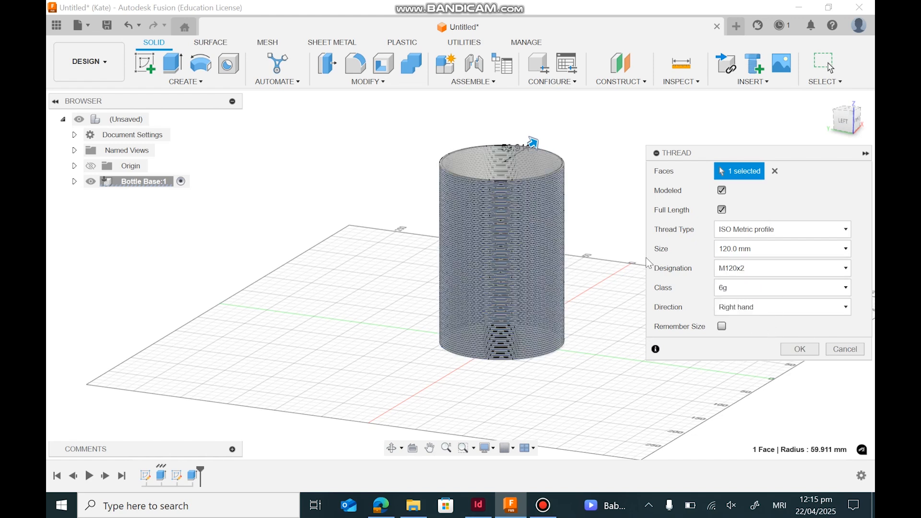
Step: Keep the thread modeled and turn off its full length option
{"action": "left_click", "coordinate": [723, 191]}
{"action": "left_click", "coordinate": [723, 192]}
{"action": "left_click", "coordinate": [722, 210]}
{"action": "scroll", "coordinate": [530, 190], "scroll_direction": "up", "scroll_amount": 3}
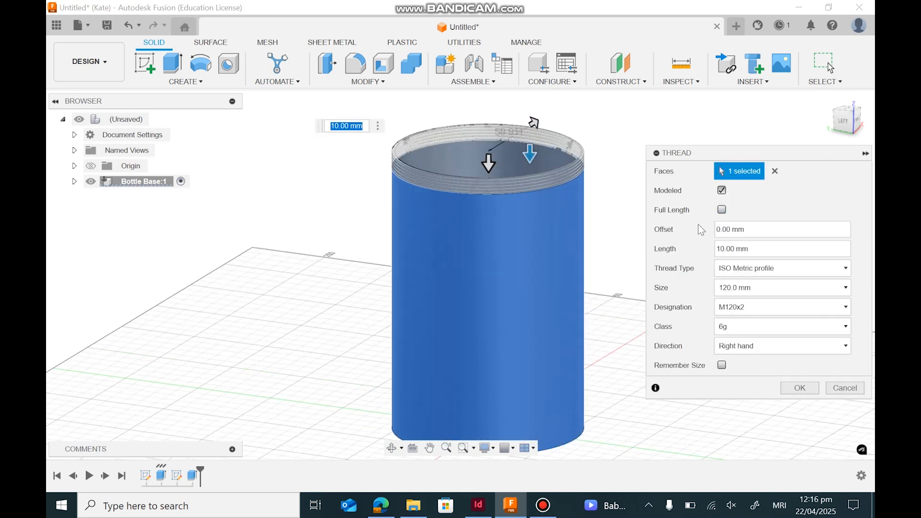
{"action": "left_click", "coordinate": [722, 210]}
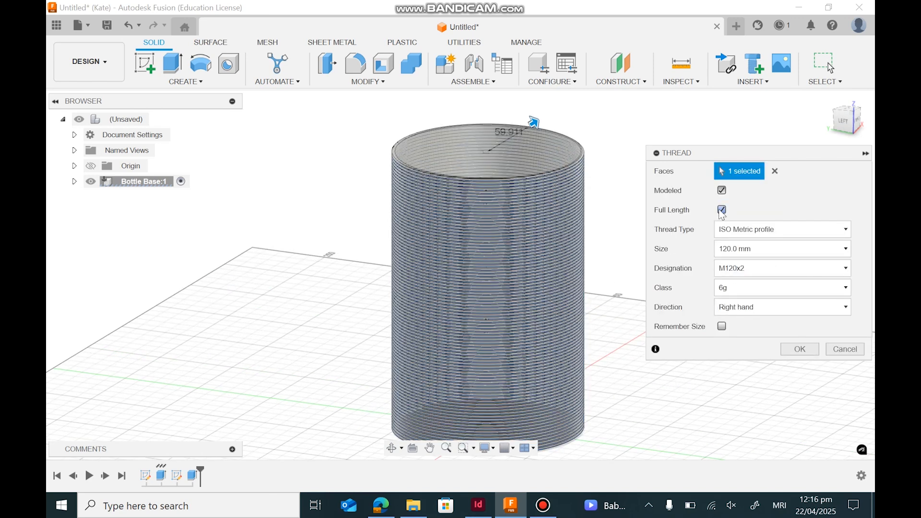
{"action": "left_click", "coordinate": [722, 210]}
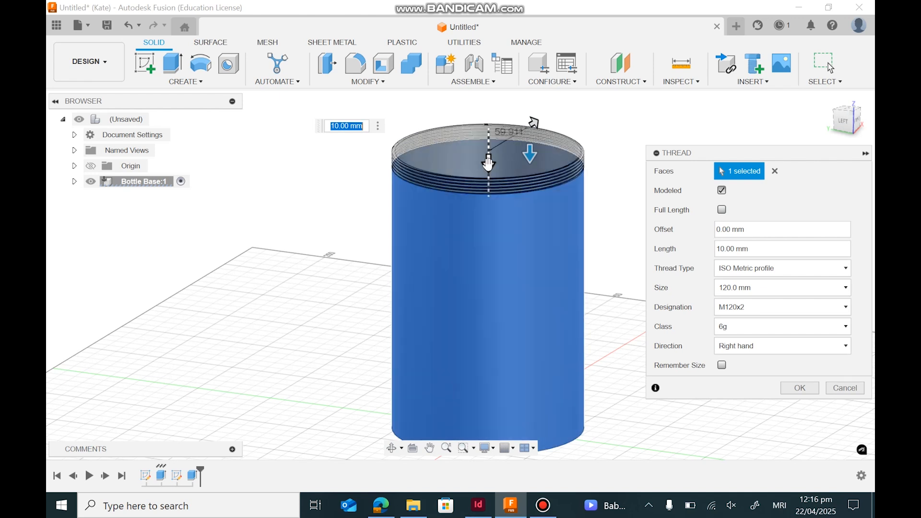
Step: Set the thread's length to 20 mm, keep the M120x2 designation, and create the thread at the cylinder's rim
{"action": "mouse_move", "coordinate": [487, 162]}
{"action": "left_mouse_down"}
{"action": "mouse_move", "coordinate": [487, 179]}
{"action": "mouse_move", "coordinate": [486, 163]}
{"action": "mouse_move", "coordinate": [529, 180]}
{"action": "mouse_move", "coordinate": [529, 205]}
{"action": "mouse_move", "coordinate": [526, 159]}
{"action": "mouse_move", "coordinate": [489, 166]}
{"action": "mouse_move", "coordinate": [490, 200]}
{"action": "mouse_move", "coordinate": [487, 160]}
{"action": "left_mouse_up"}
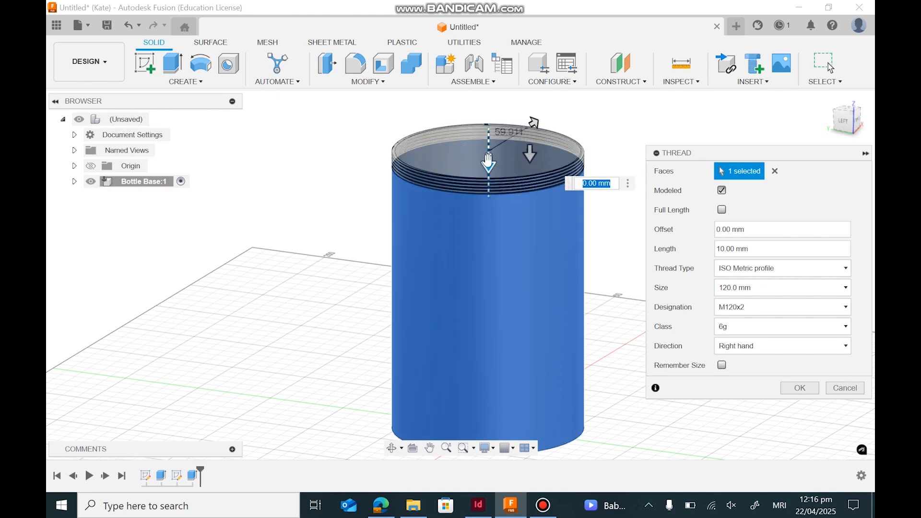
{"action": "left_click", "coordinate": [732, 230]}
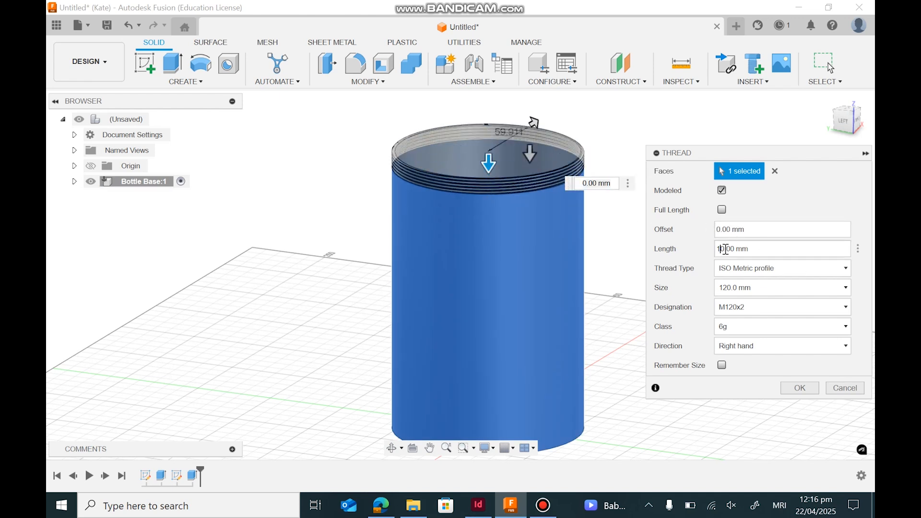
{"action": "key", "text": "BackSpace"}
{"action": "type", "text": "2"}
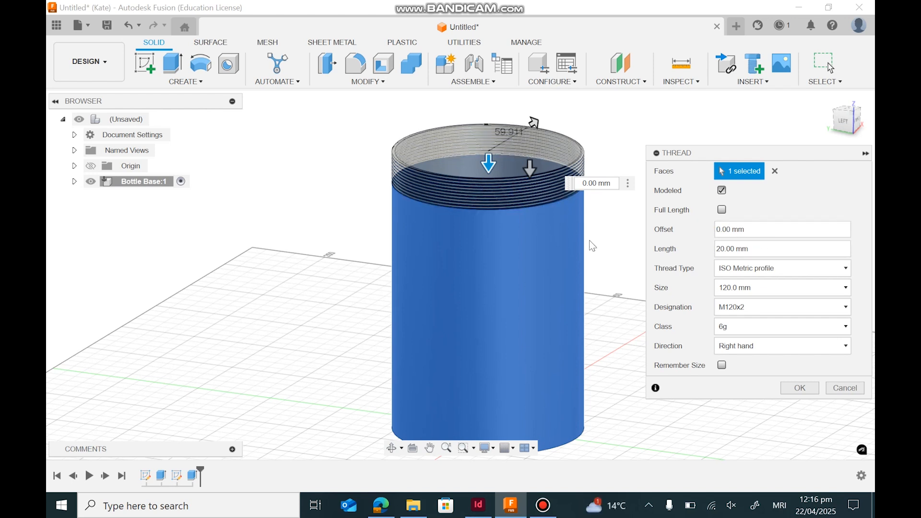
{"action": "left_click", "coordinate": [758, 307]}
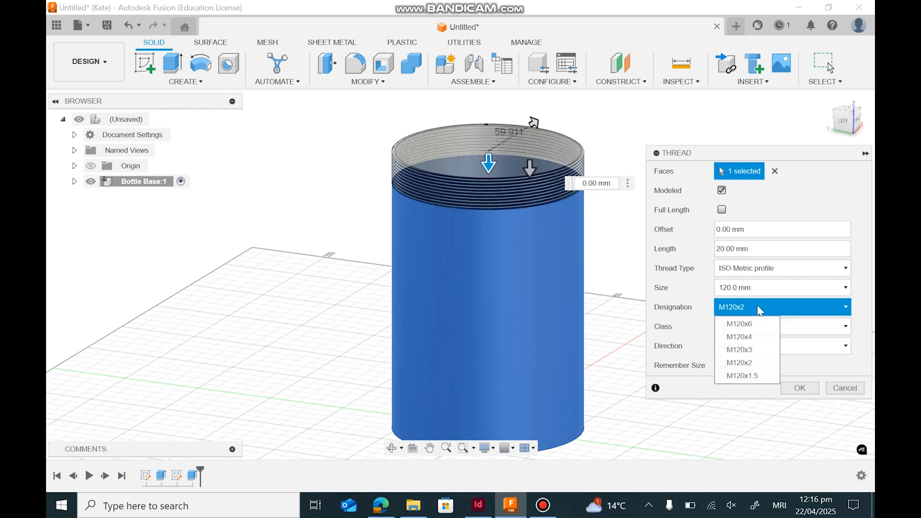
{"action": "left_click", "coordinate": [758, 307]}
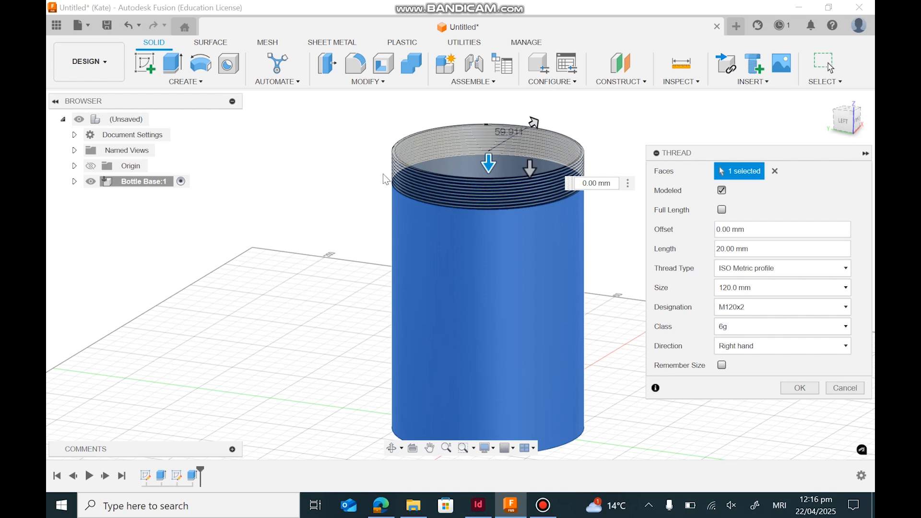
{"action": "left_click", "coordinate": [749, 303]}
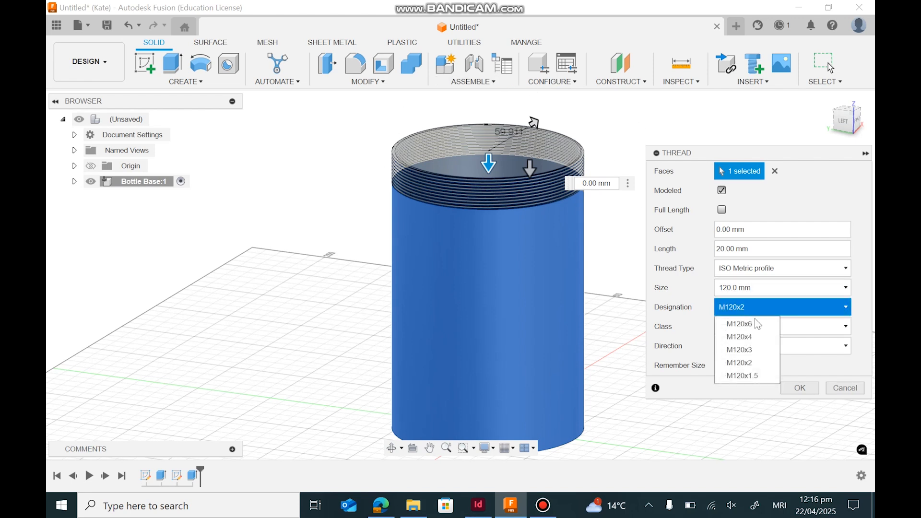
{"action": "left_click", "coordinate": [752, 365]}
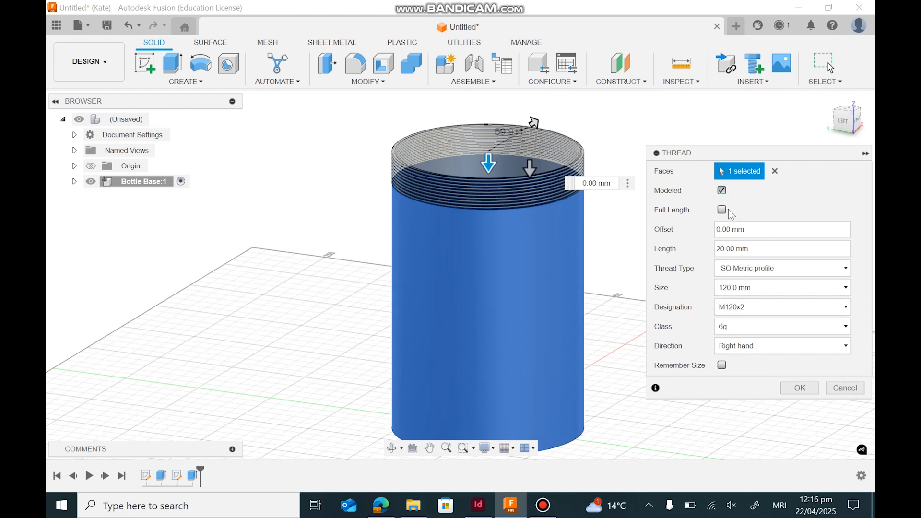
{"action": "left_click", "coordinate": [799, 388]}
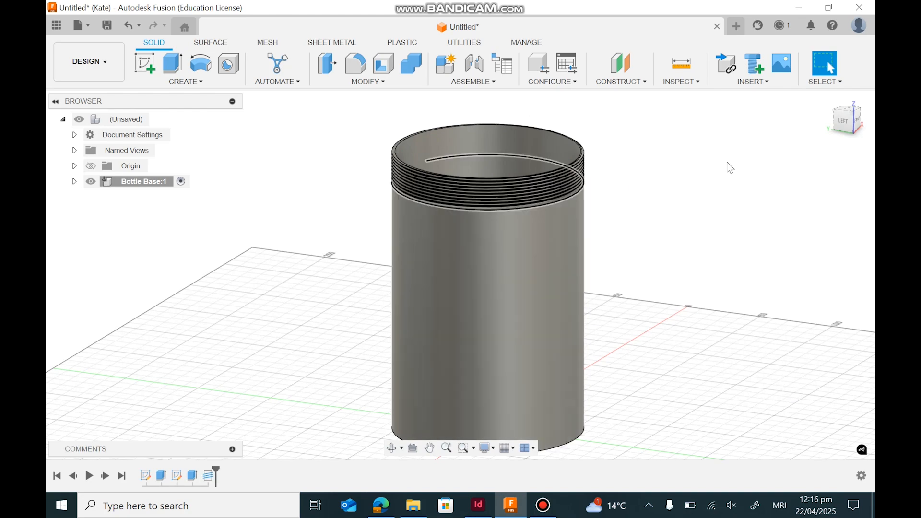
Step: Check the threaded cylinder from several angles and open a new, empty design
{"action": "left_click", "coordinate": [847, 109]}
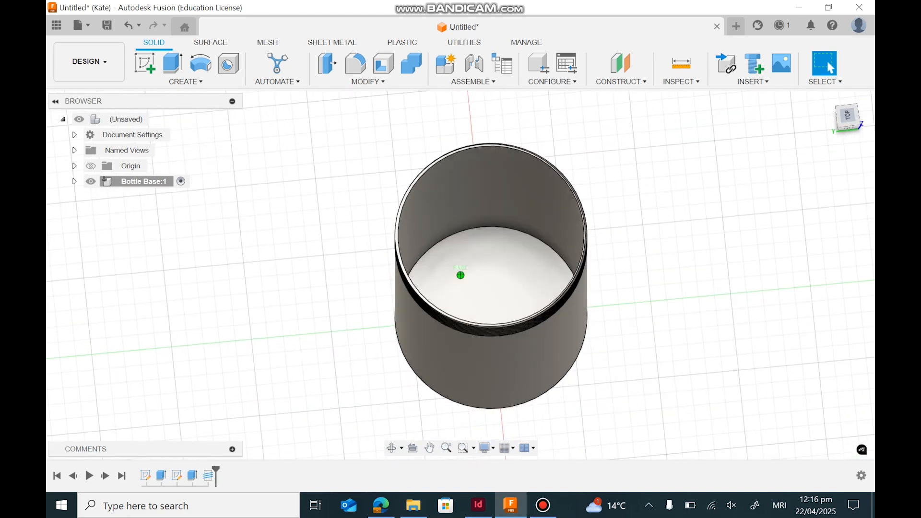
{"action": "mouse_move", "coordinate": [847, 115]}
{"action": "left_mouse_down"}
{"action": "mouse_move", "coordinate": [839, 76]}
{"action": "mouse_move", "coordinate": [845, 129]}
{"action": "mouse_move", "coordinate": [849, 116]}
{"action": "left_mouse_up"}
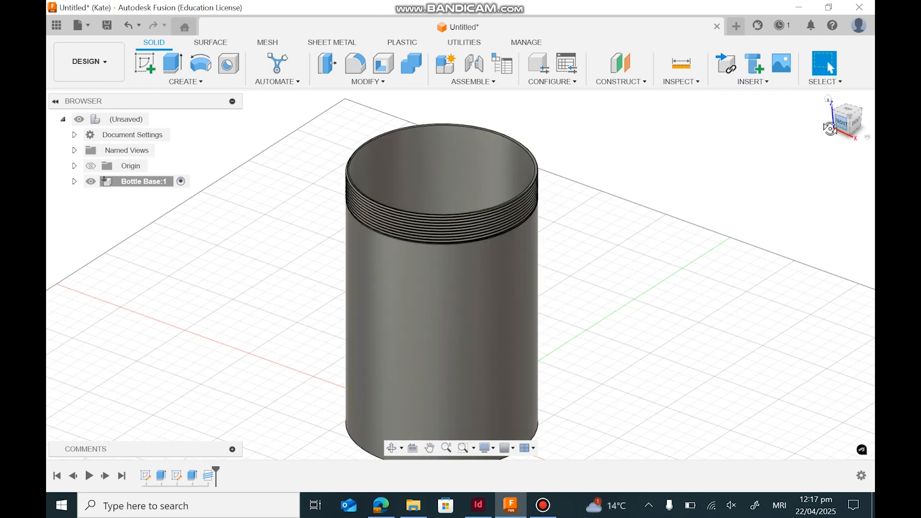
{"action": "mouse_move", "coordinate": [827, 126]}
{"action": "left_mouse_down"}
{"action": "mouse_move", "coordinate": [807, 144]}
{"action": "mouse_move", "coordinate": [806, 201]}
{"action": "mouse_move", "coordinate": [794, 135]}
{"action": "left_mouse_up"}
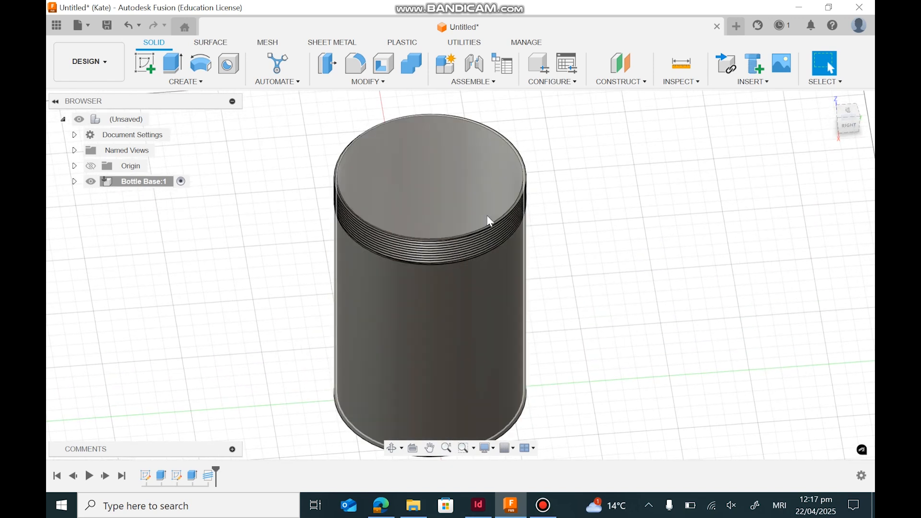
{"action": "left_click", "coordinate": [736, 25]}
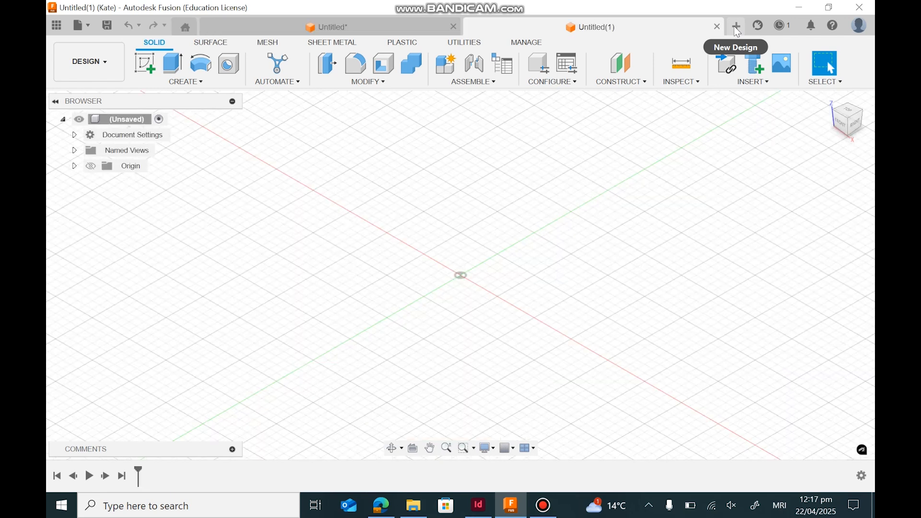
Step: Create a new internal component named Bottle Base
{"action": "left_click", "coordinate": [185, 85]}
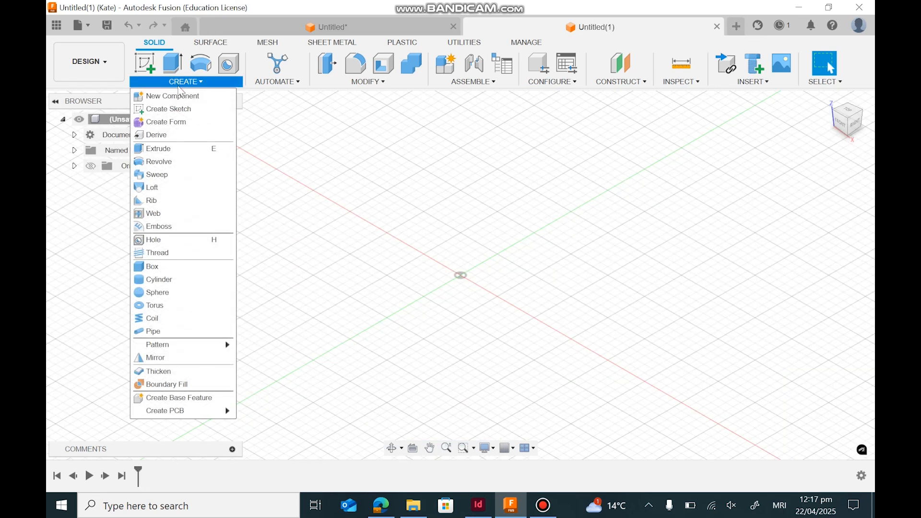
{"action": "key", "text": "Escape"}
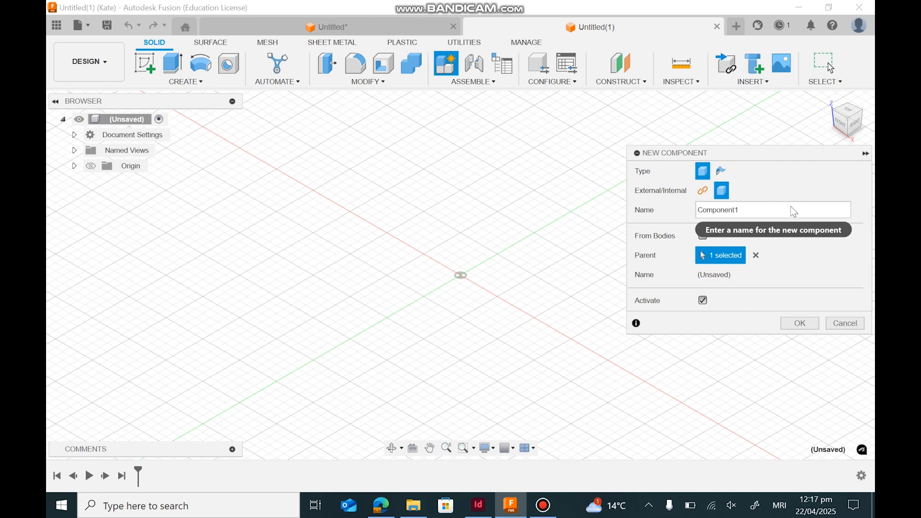
{"action": "double_click", "coordinate": [717, 211]}
{"action": "type", "text": "Bottle Base"}
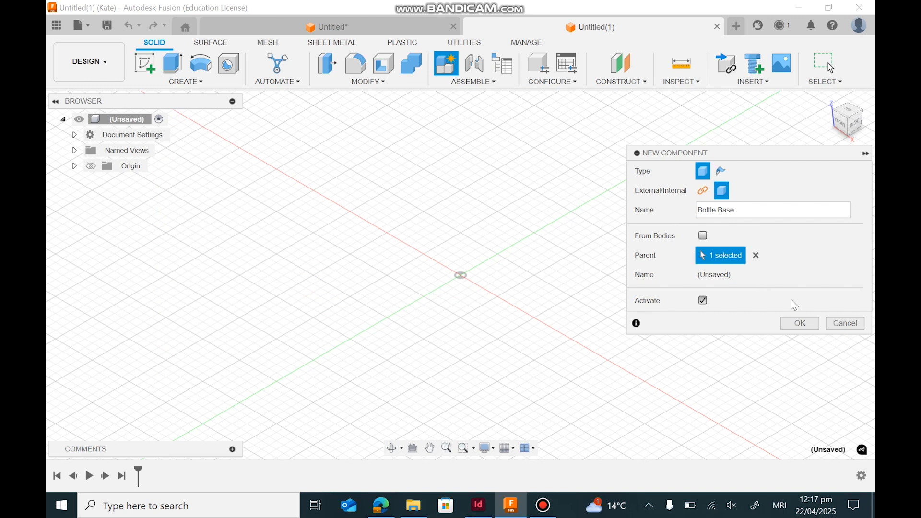
{"action": "left_click", "coordinate": [800, 324]}
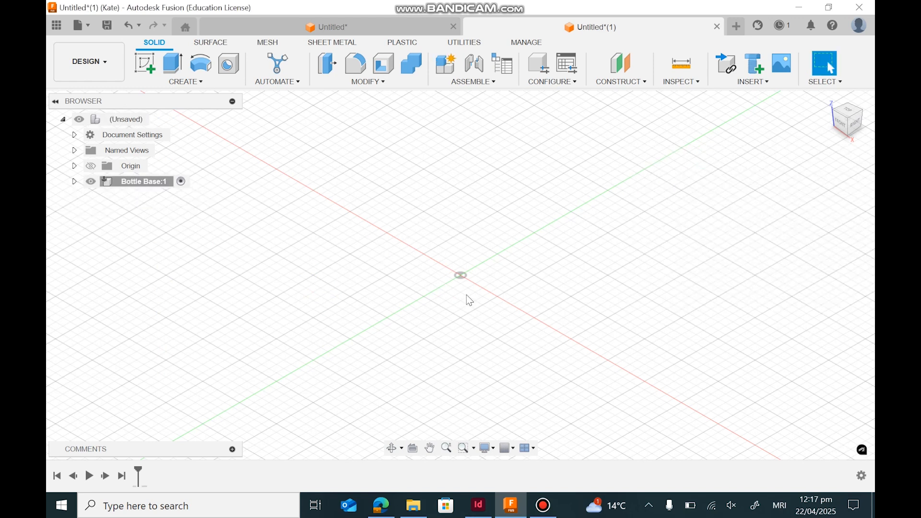
Step: Start a sketch on the right vertical plane and draw a horizontal base line about 50 mm long from the origin
{"action": "left_click", "coordinate": [145, 62]}
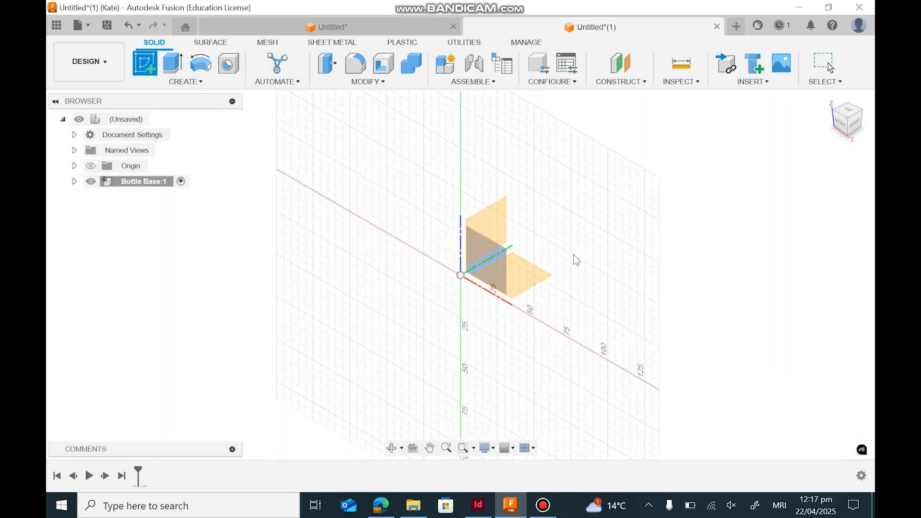
{"action": "left_click", "coordinate": [488, 219]}
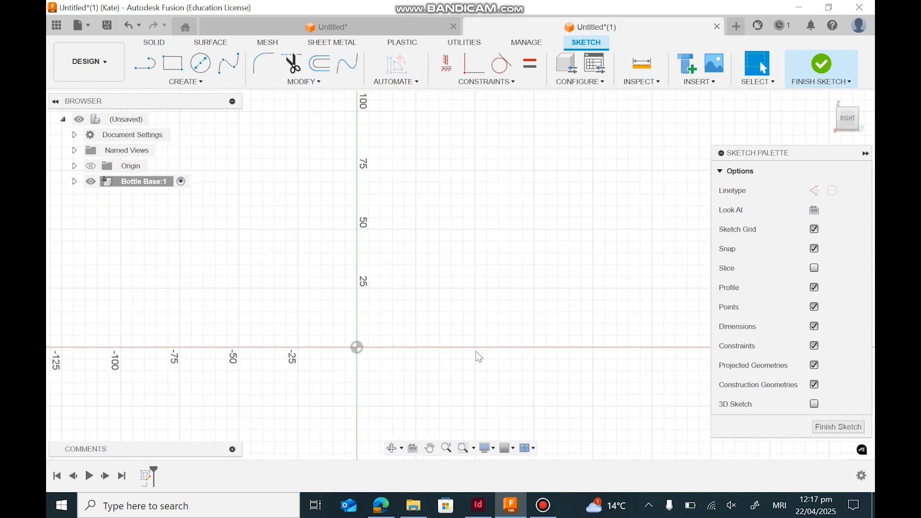
{"action": "left_click", "coordinate": [145, 64]}
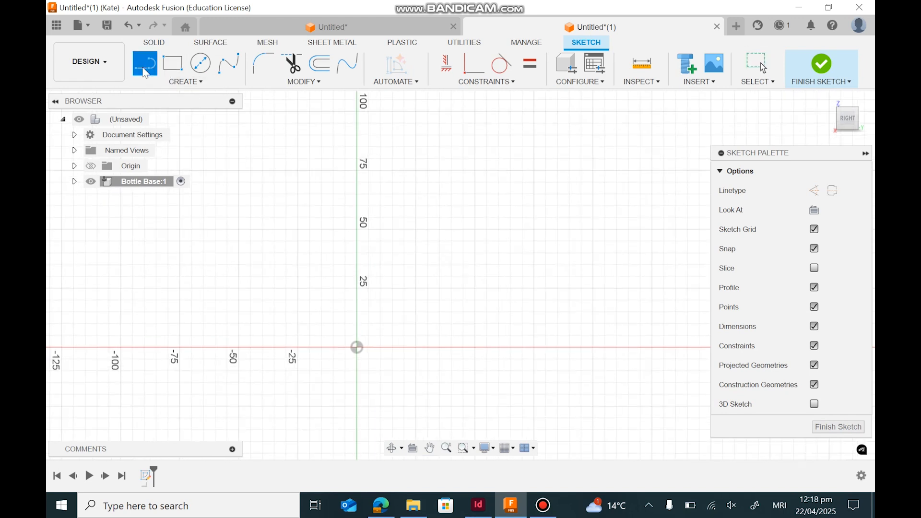
{"action": "left_click", "coordinate": [357, 347]}
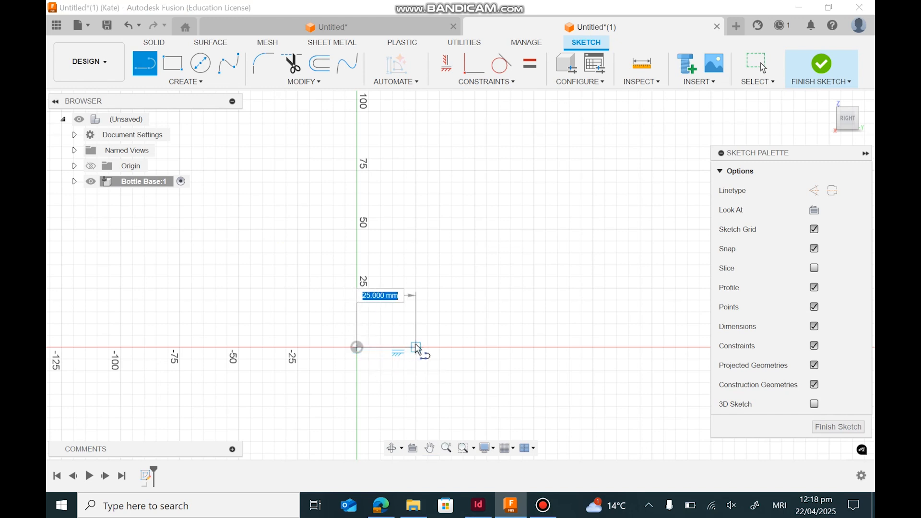
{"action": "left_click", "coordinate": [475, 346]}
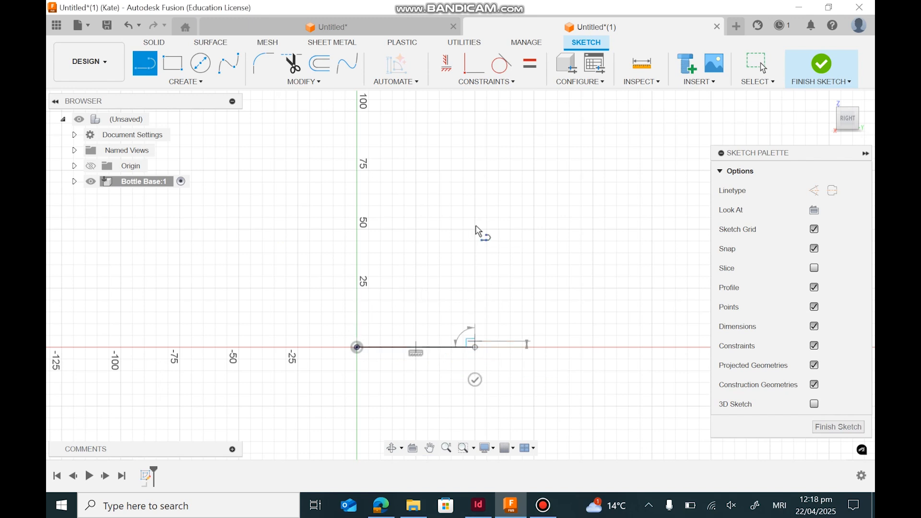
Step: Draw a 150 mm vertical outer wall line upward from the base line's outer end
{"action": "middle_click_drag", "start_coordinate": [480, 152], "coordinate": [475, 305]}
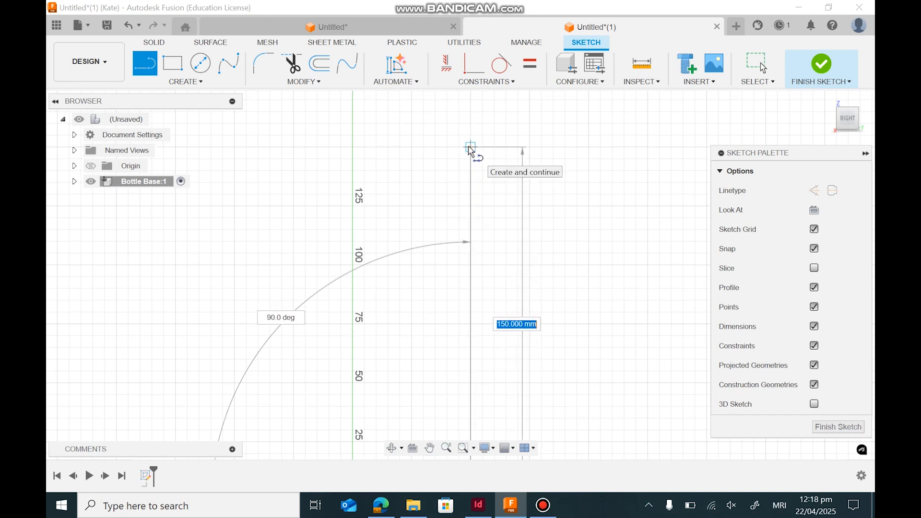
{"action": "type", "text": "150"}
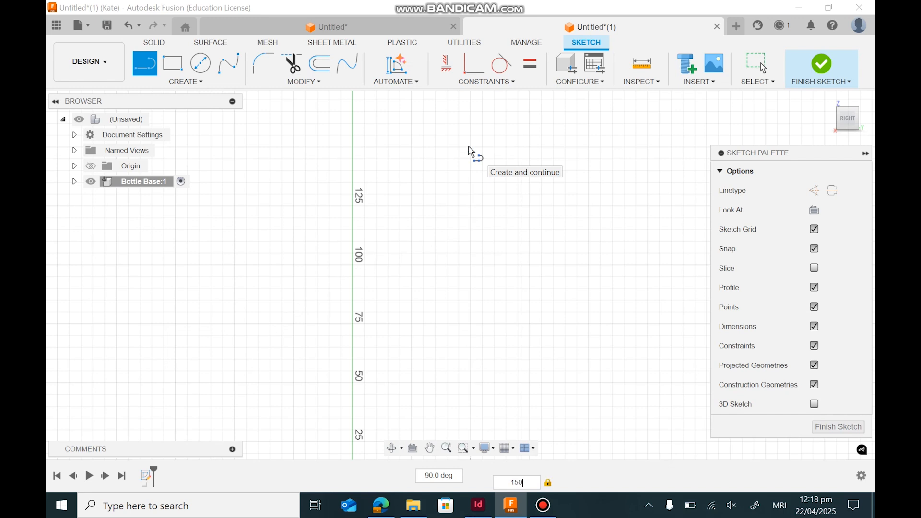
{"action": "key", "text": "Tab"}
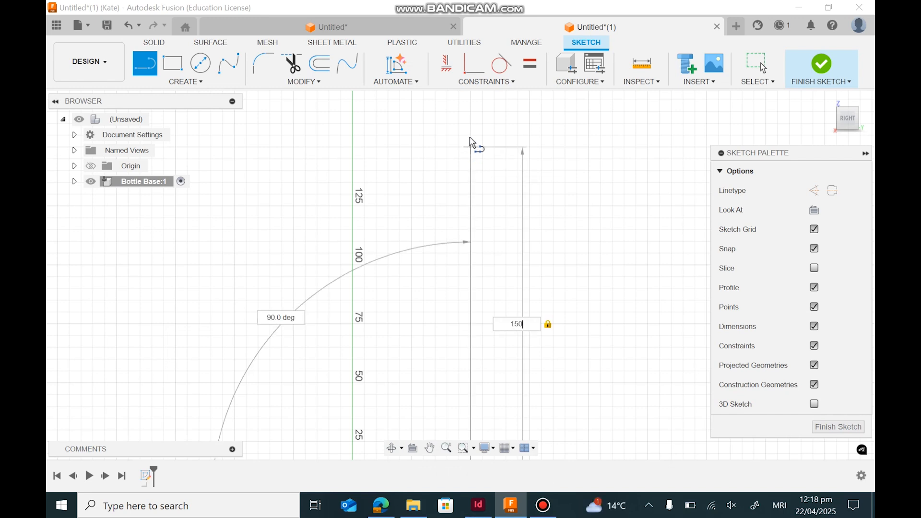
{"action": "key", "text": "Return"}
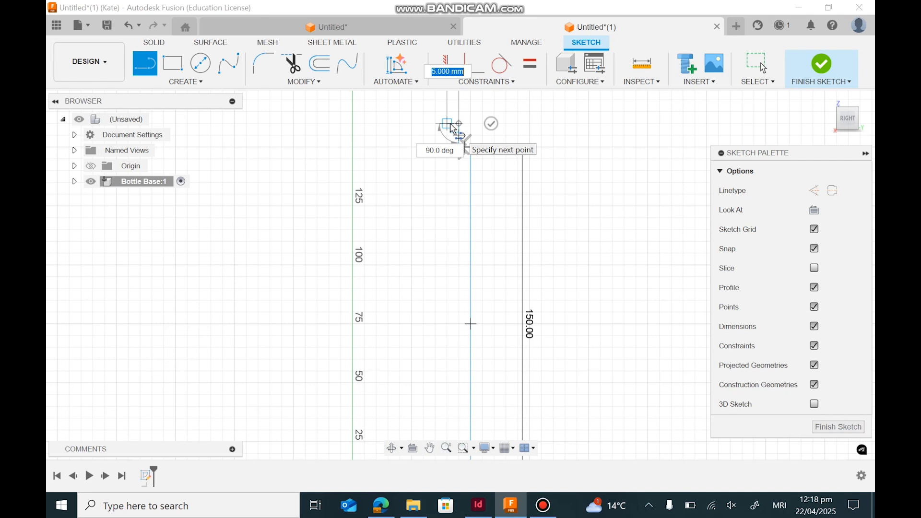
Step: Draw the stepped neck outline at the wall's upper end, 5 mm wide, rising about 10 mm above the shoulder with an inner side about 15 mm long
{"action": "left_click", "coordinate": [449, 126]}
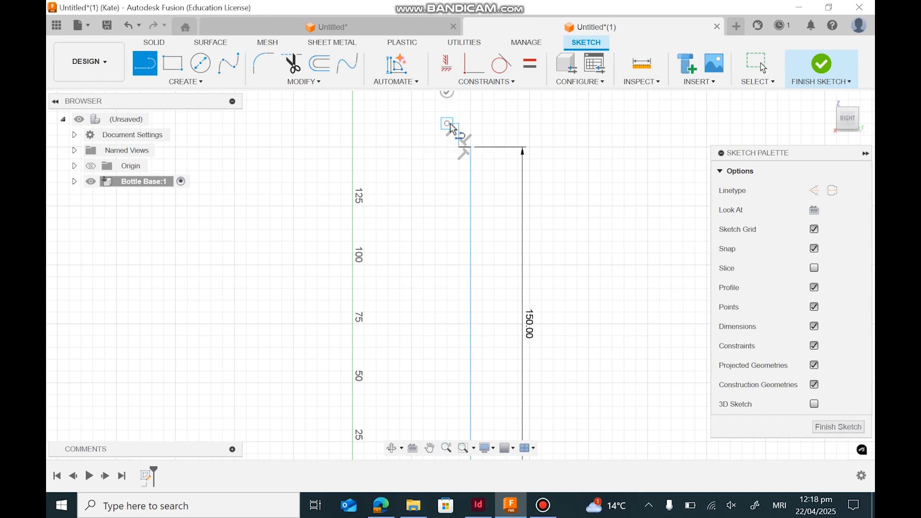
{"action": "left_click", "coordinate": [451, 161]}
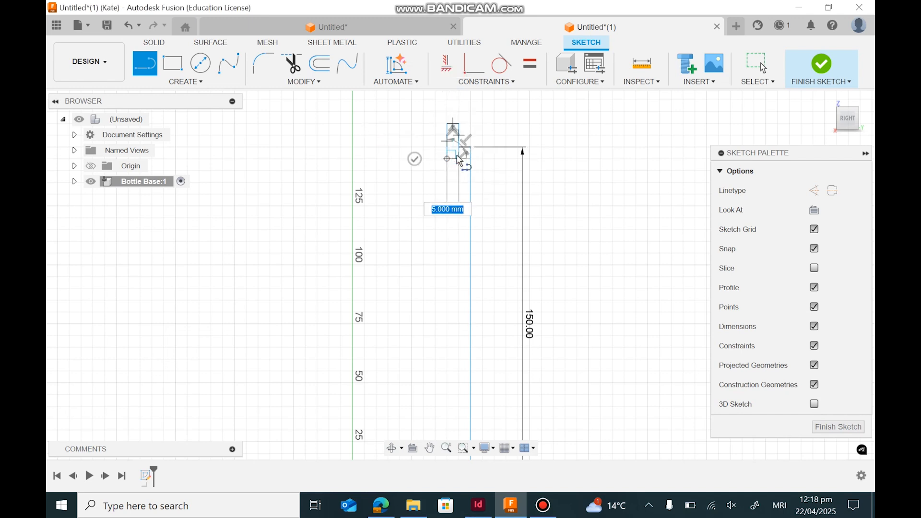
{"action": "scroll", "coordinate": [473, 311], "scroll_direction": "down", "scroll_amount": 2}
{"action": "scroll", "coordinate": [475, 321], "scroll_direction": "up", "scroll_amount": 2}
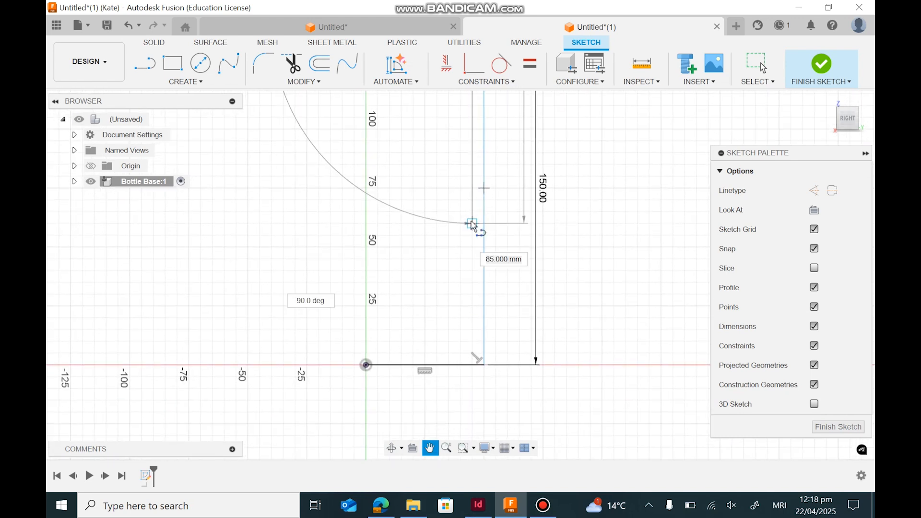
Step: Draw the inner wall down to about 5 mm above the base line, across to the vertical axis, and close the profile at the origin
{"action": "left_click", "coordinate": [473, 356]}
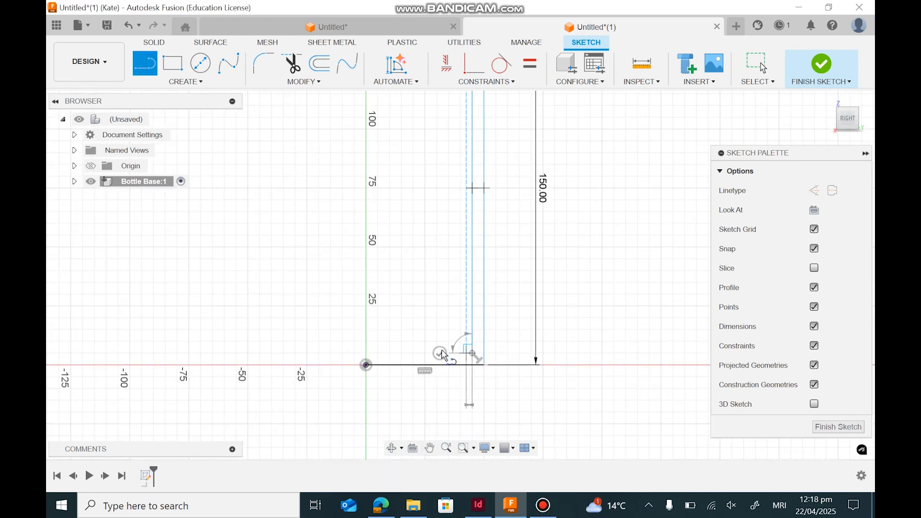
{"action": "left_click", "coordinate": [366, 353]}
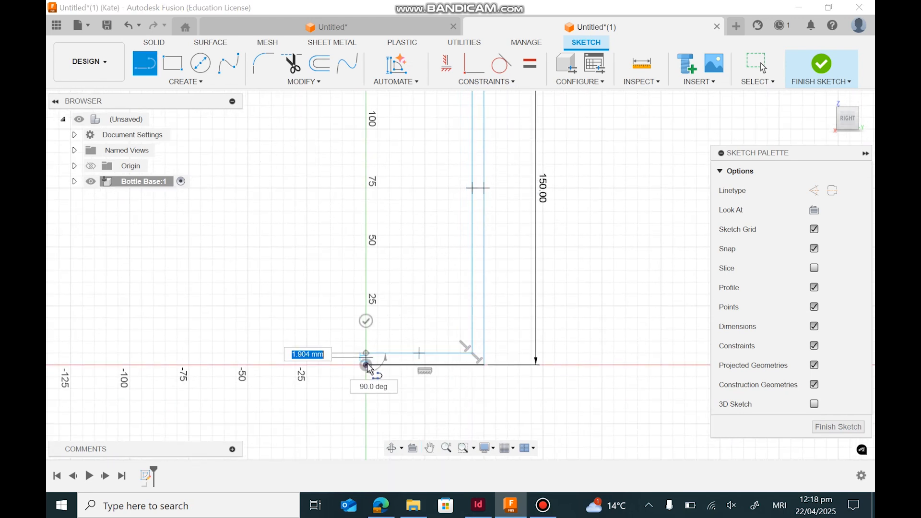
{"action": "left_click", "coordinate": [367, 365]}
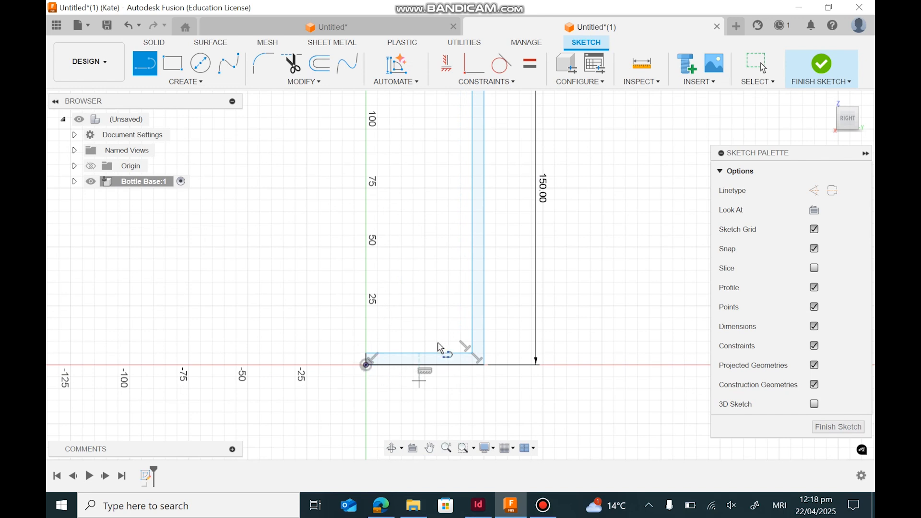
{"action": "scroll", "coordinate": [565, 319], "scroll_direction": "down", "scroll_amount": 3}
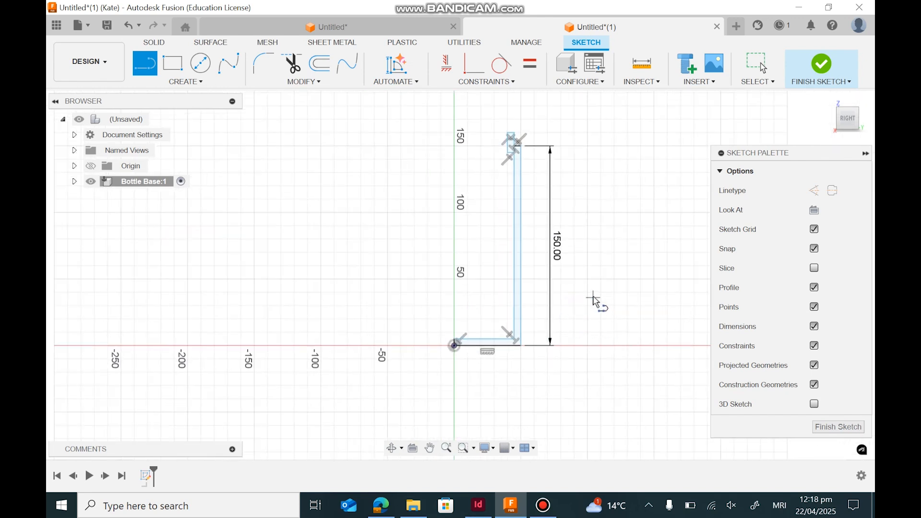
{"action": "key", "text": "Escape"}
Step: Check the closed bottle profile from neck to base and finish the sketch
{"action": "scroll", "coordinate": [569, 254], "scroll_direction": "up", "scroll_amount": 1}
{"action": "middle_click_drag", "start_coordinate": [594, 302], "coordinate": [559, 331]}
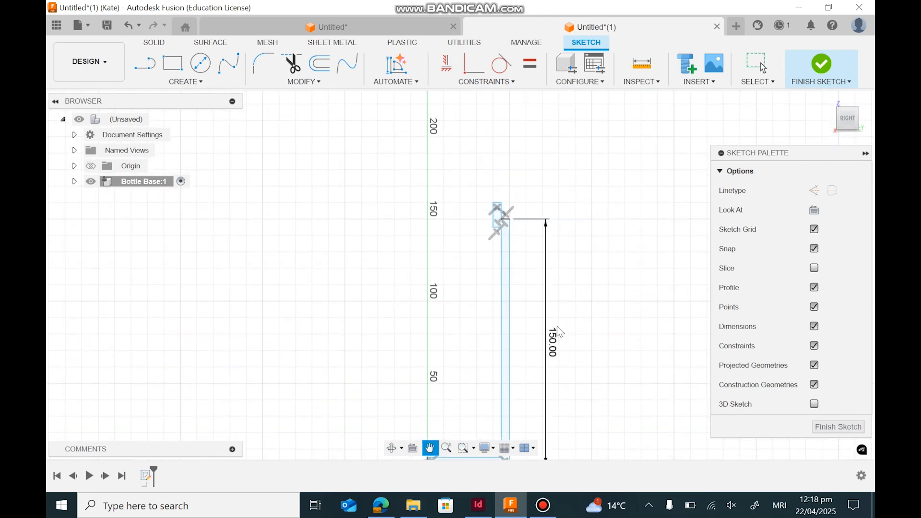
{"action": "scroll", "coordinate": [517, 209], "scroll_direction": "up", "scroll_amount": 2}
{"action": "scroll", "coordinate": [570, 313], "scroll_direction": "down", "scroll_amount": 2}
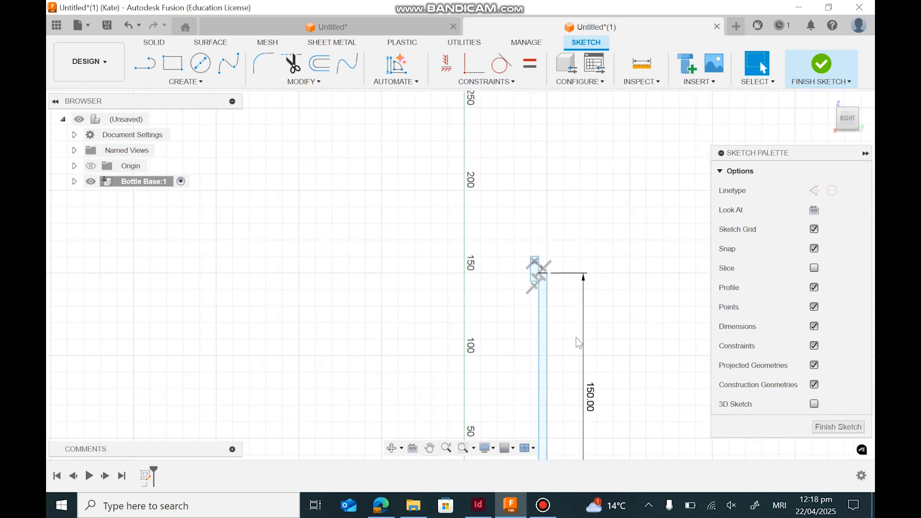
{"action": "middle_click_drag", "start_coordinate": [564, 333], "coordinate": [552, 182]}
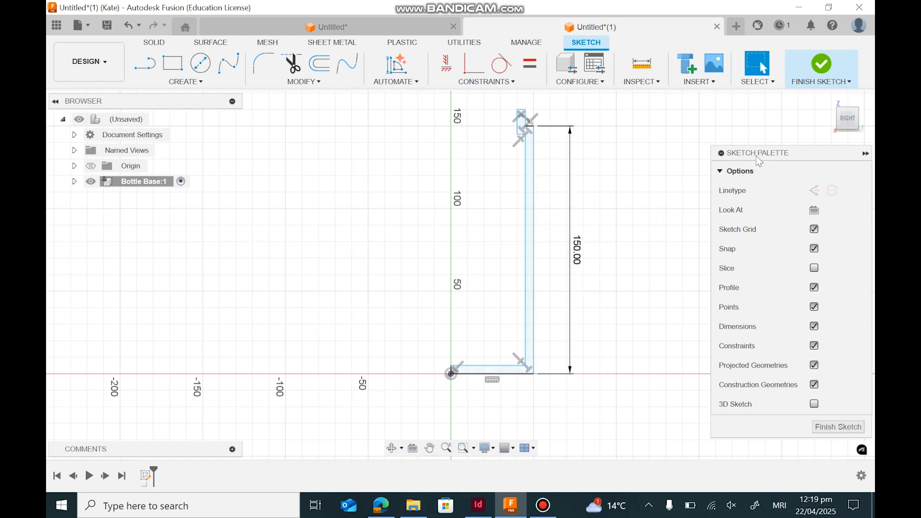
{"action": "left_click", "coordinate": [821, 65]}
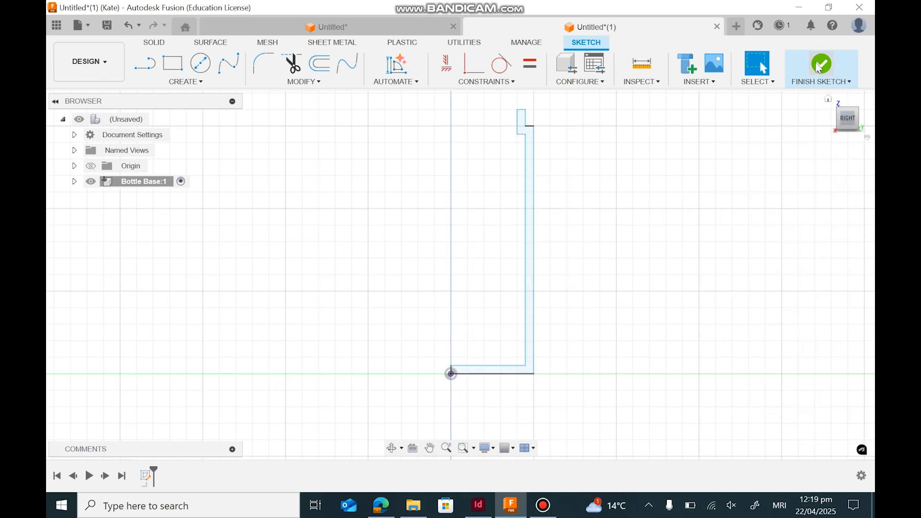
Step: Set up a 360° Revolve of the bottle profile as a new body about its short vertical line at the origin
{"action": "left_click", "coordinate": [854, 123]}
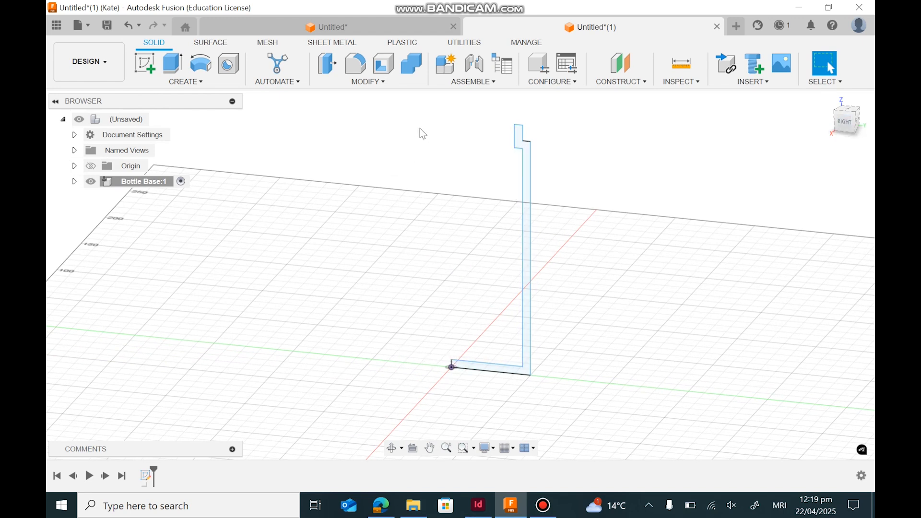
{"action": "left_click", "coordinate": [186, 81]}
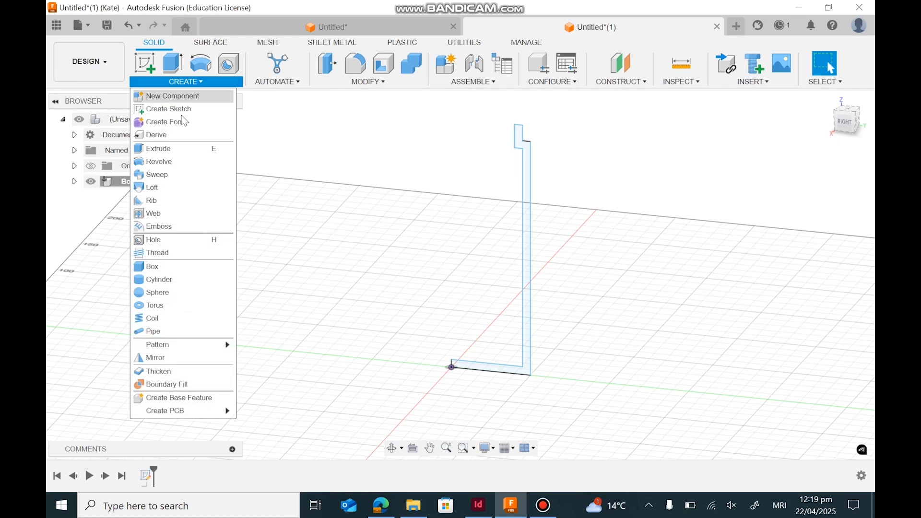
{"action": "left_click", "coordinate": [158, 161]}
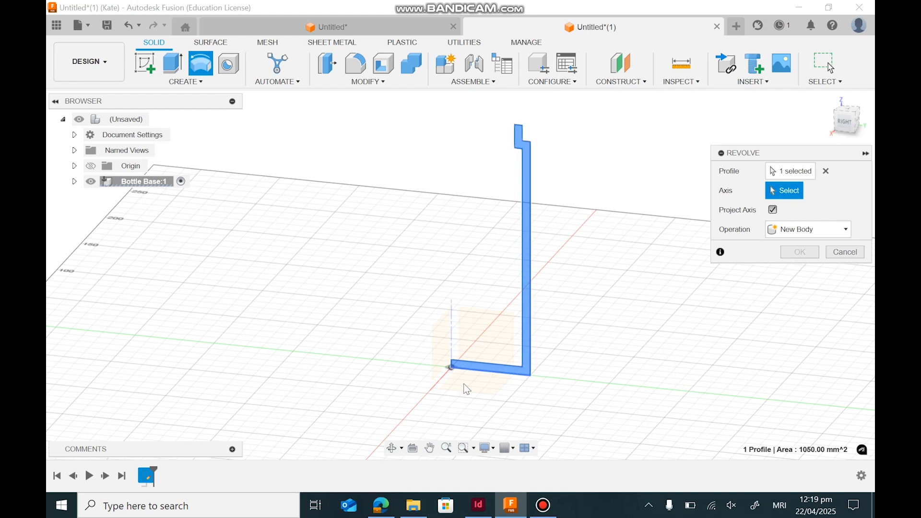
{"action": "scroll", "coordinate": [460, 385], "scroll_direction": "up", "scroll_amount": 5}
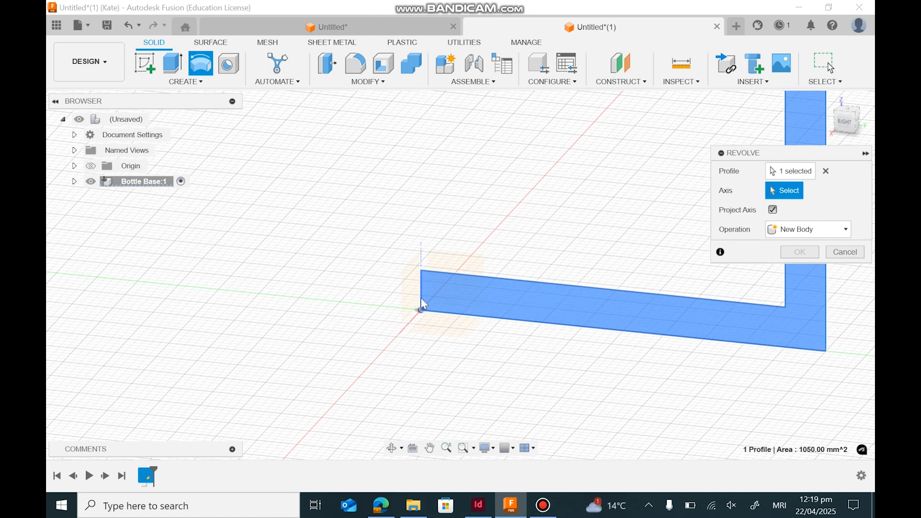
{"action": "left_click", "coordinate": [422, 287]}
{"action": "scroll", "coordinate": [491, 324], "scroll_direction": "down", "scroll_amount": 5}
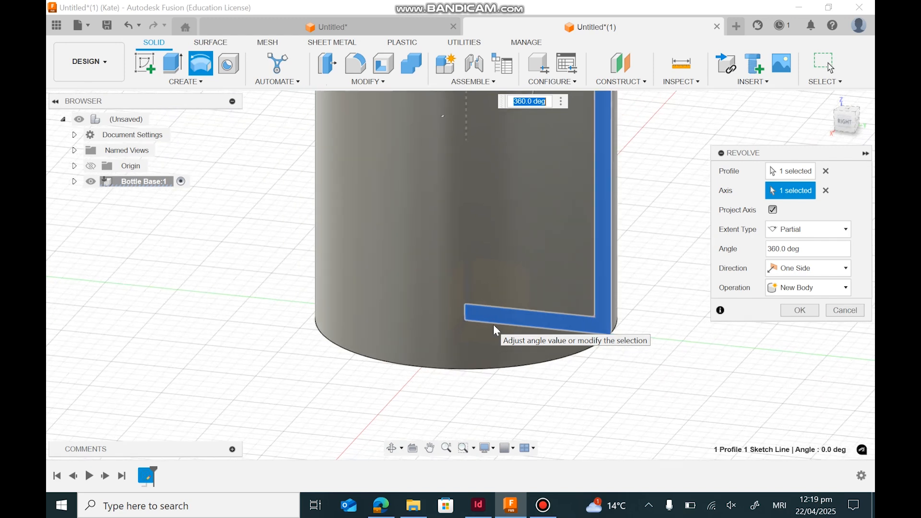
{"action": "left_click", "coordinate": [858, 129]}
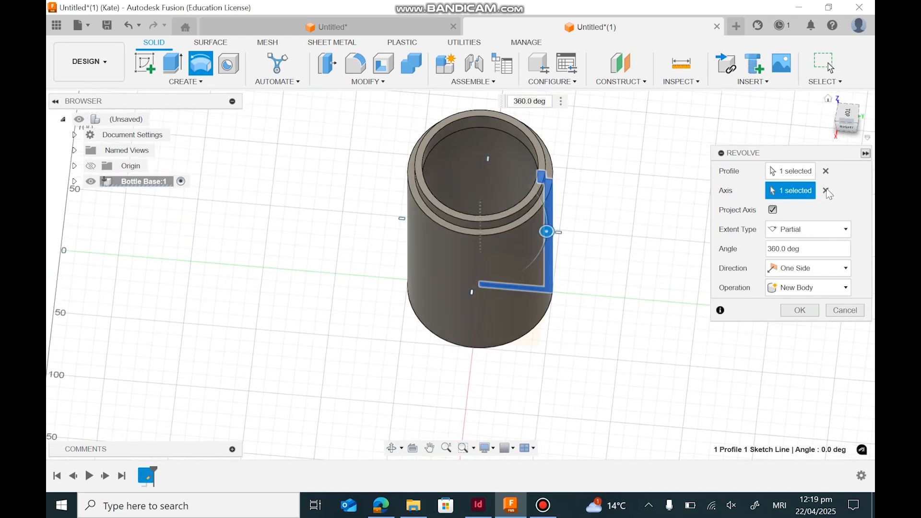
Step: Try the outer wall line, a horizontal neck edge and the base line in turn as the revolve axis, clearing each choice
{"action": "left_click", "coordinate": [825, 191]}
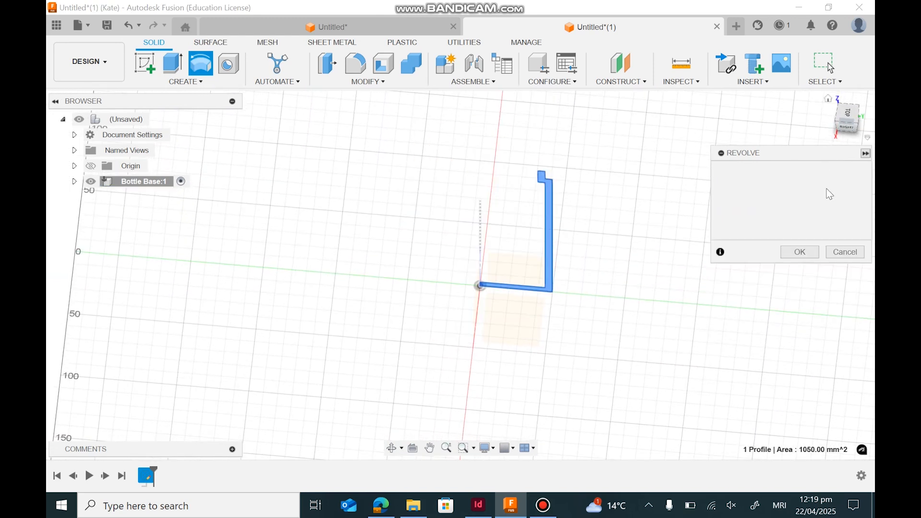
{"action": "left_click", "coordinate": [552, 238]}
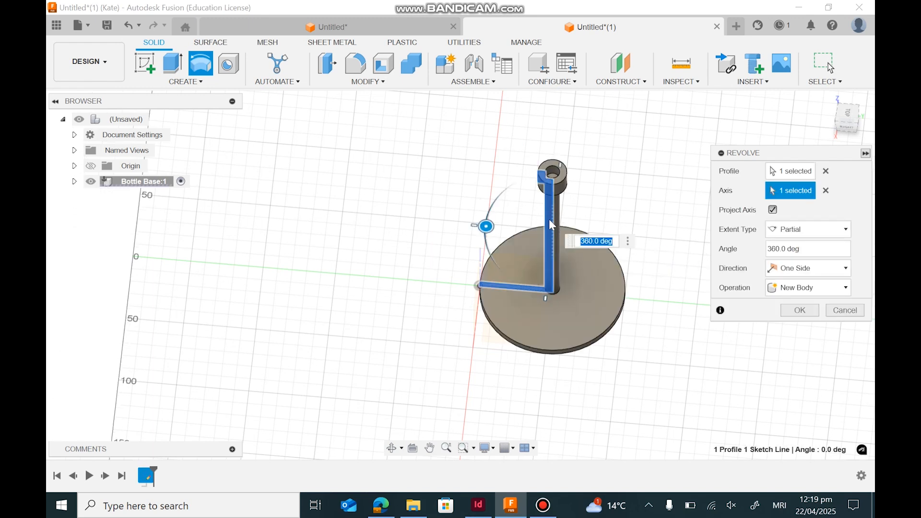
{"action": "left_click", "coordinate": [825, 190]}
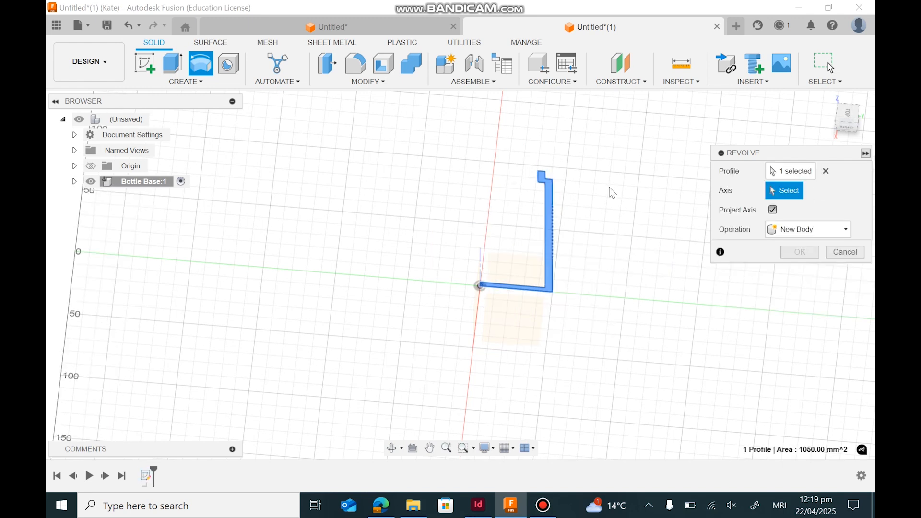
{"action": "scroll", "coordinate": [602, 185], "scroll_direction": "up", "scroll_amount": 2}
{"action": "left_click", "coordinate": [518, 168]}
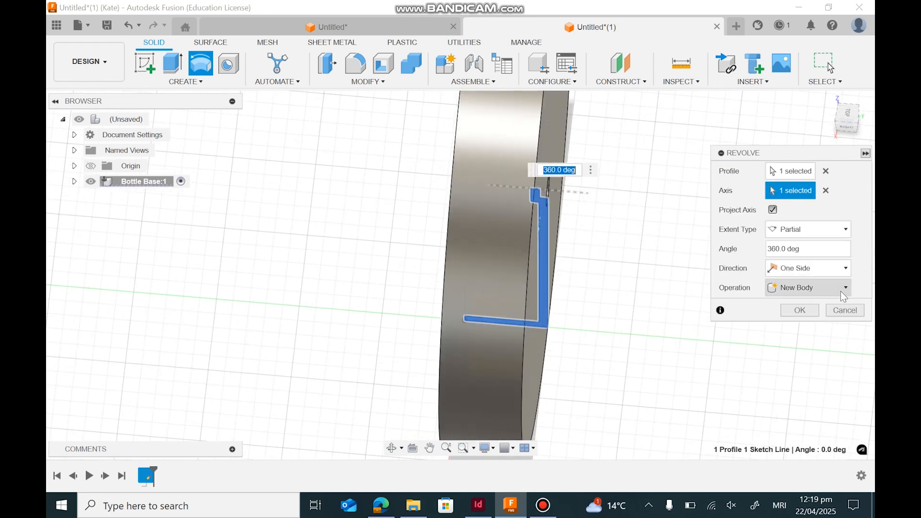
{"action": "left_click", "coordinate": [826, 190]}
{"action": "left_click", "coordinate": [496, 325]}
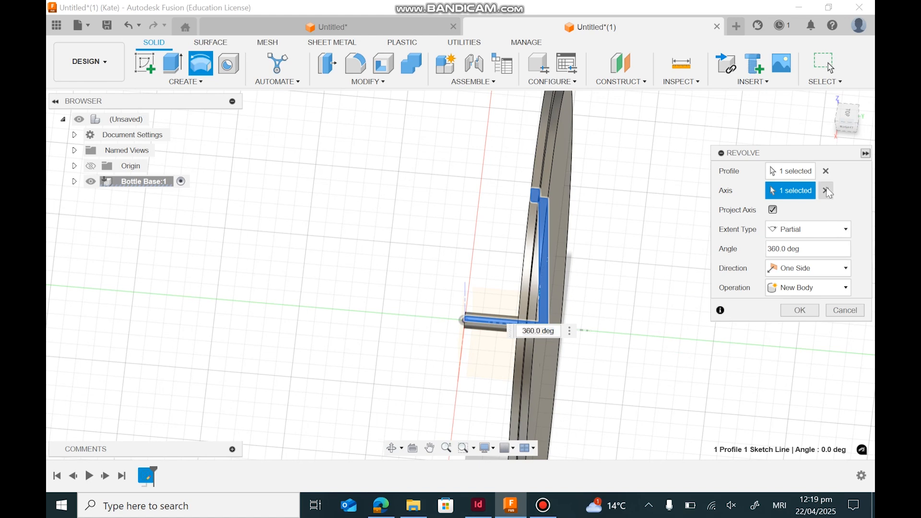
{"action": "left_click", "coordinate": [825, 190]}
Step: Revolve the bottle profile 360° as a new body about its short vertical line at the origin
{"action": "scroll", "coordinate": [483, 332], "scroll_direction": "up", "scroll_amount": 6}
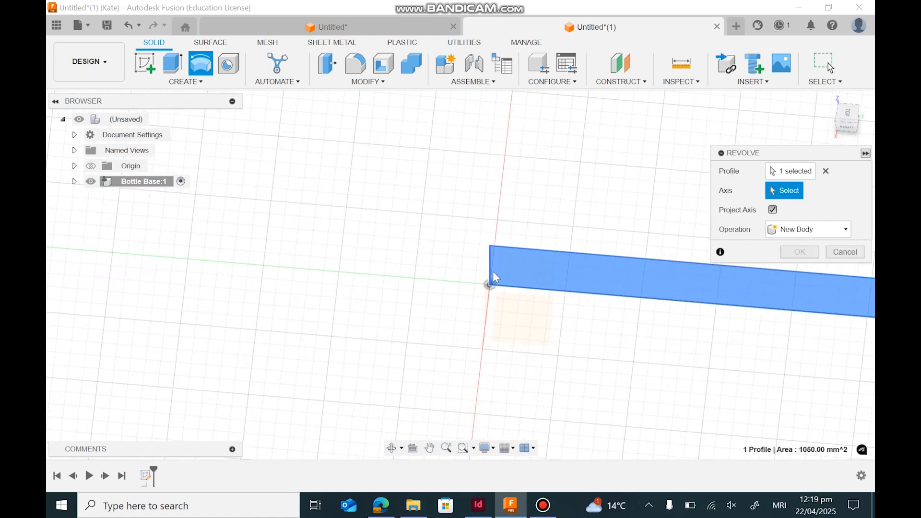
{"action": "left_click", "coordinate": [490, 271]}
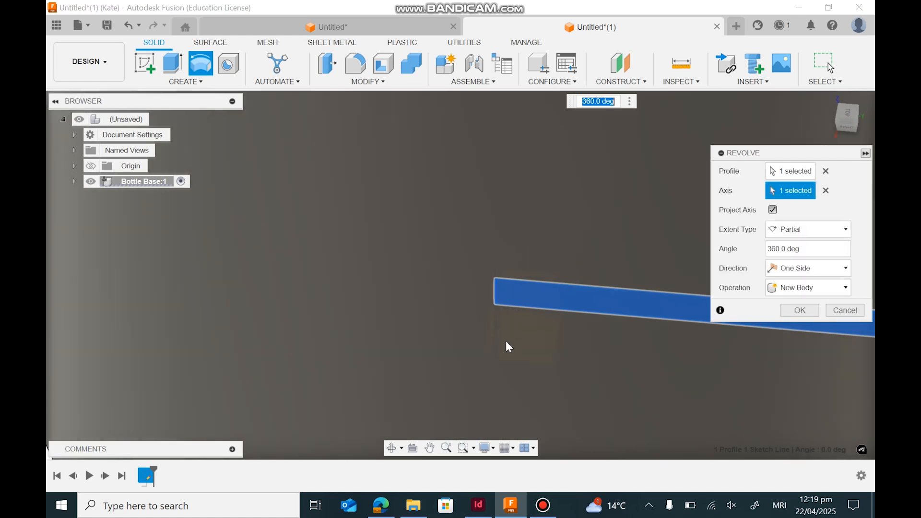
{"action": "scroll", "coordinate": [508, 346], "scroll_direction": "down", "scroll_amount": 8}
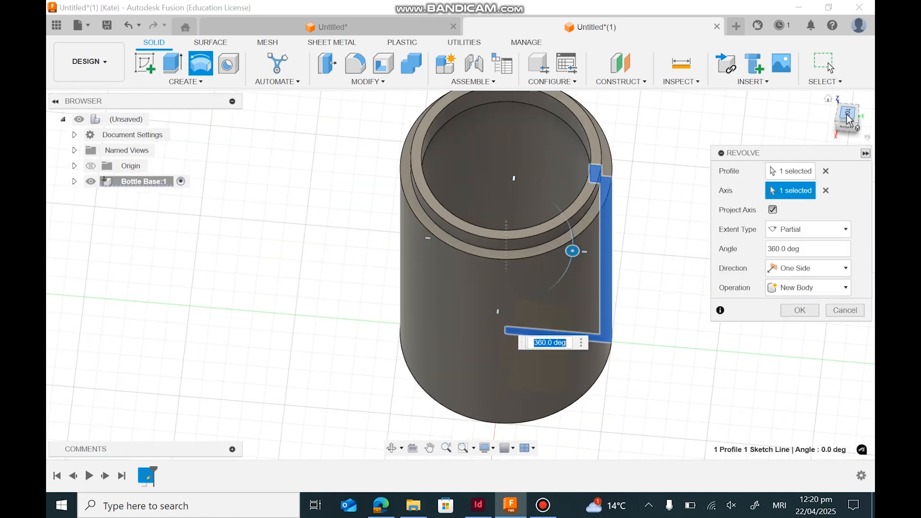
{"action": "mouse_move", "coordinate": [846, 117]}
{"action": "left_mouse_down"}
{"action": "mouse_move", "coordinate": [845, 130]}
{"action": "mouse_move", "coordinate": [845, 111]}
{"action": "left_mouse_up"}
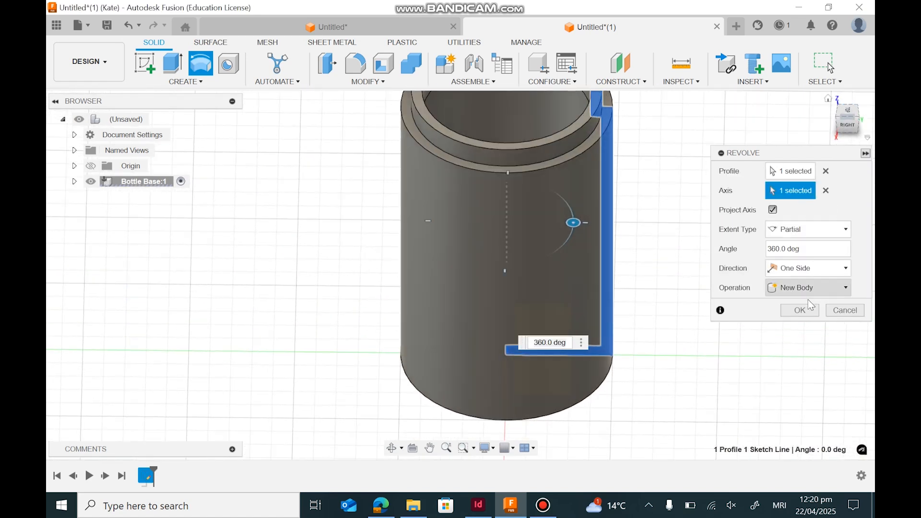
{"action": "left_click", "coordinate": [800, 309]}
{"action": "scroll", "coordinate": [680, 286], "scroll_direction": "down", "scroll_amount": 5}
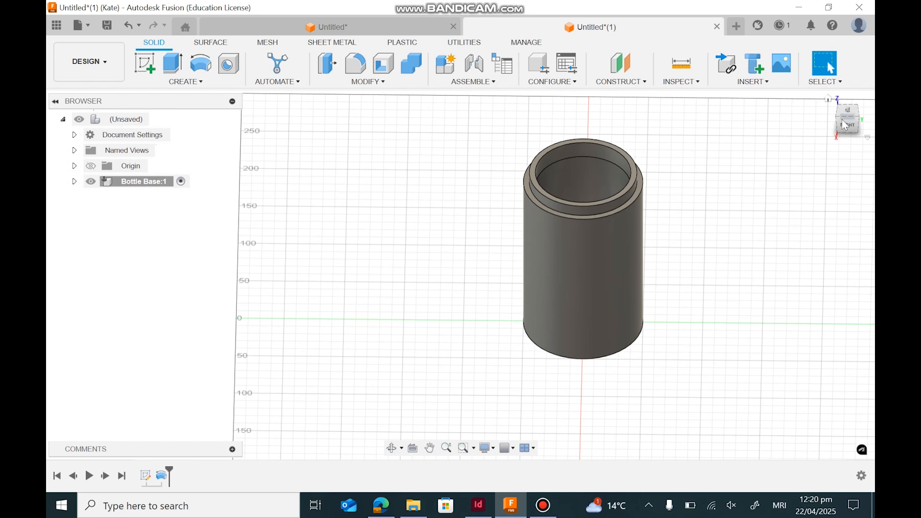
{"action": "mouse_move", "coordinate": [844, 123]}
{"action": "left_mouse_down"}
{"action": "mouse_move", "coordinate": [844, 90]}
{"action": "mouse_move", "coordinate": [844, 137]}
{"action": "mouse_move", "coordinate": [837, 130]}
{"action": "mouse_move", "coordinate": [845, 109]}
{"action": "left_mouse_up"}
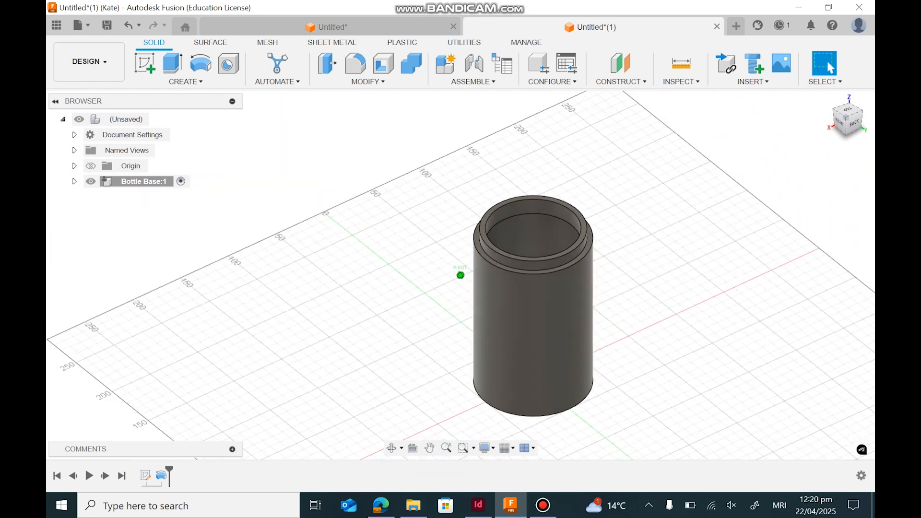
Step: Add a modeled, full-length, right-hand ISO Metric M90x2 thread to the outer face of the bottle neck
{"action": "left_click", "coordinate": [210, 82]}
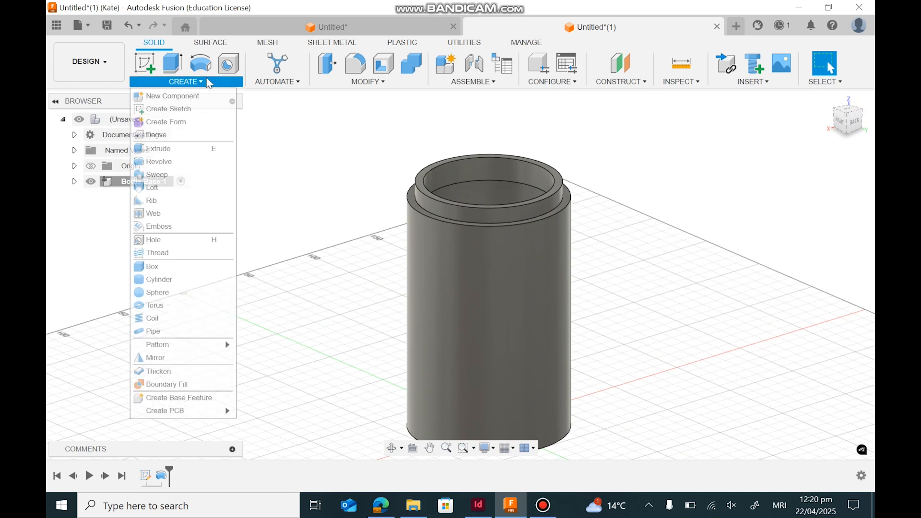
{"action": "left_click", "coordinate": [185, 253]}
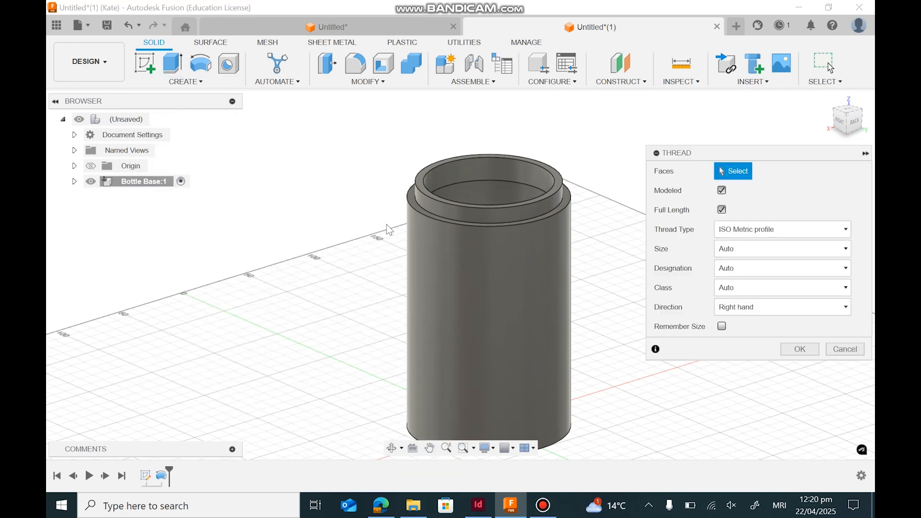
{"action": "left_click", "coordinate": [424, 202]}
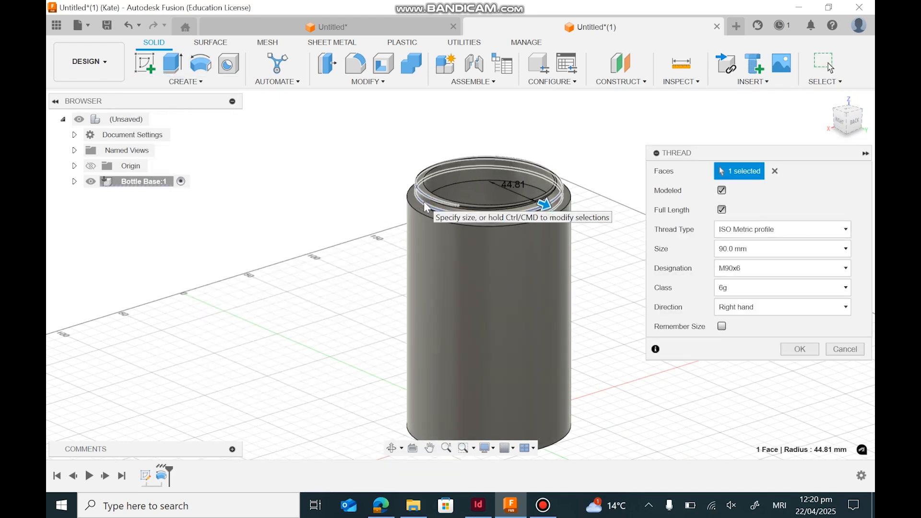
{"action": "left_click", "coordinate": [760, 267]}
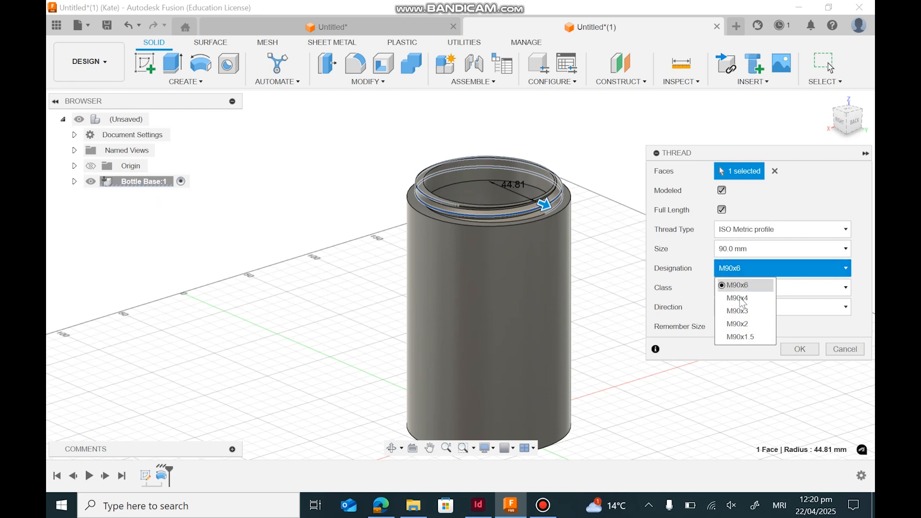
{"action": "left_click", "coordinate": [743, 324]}
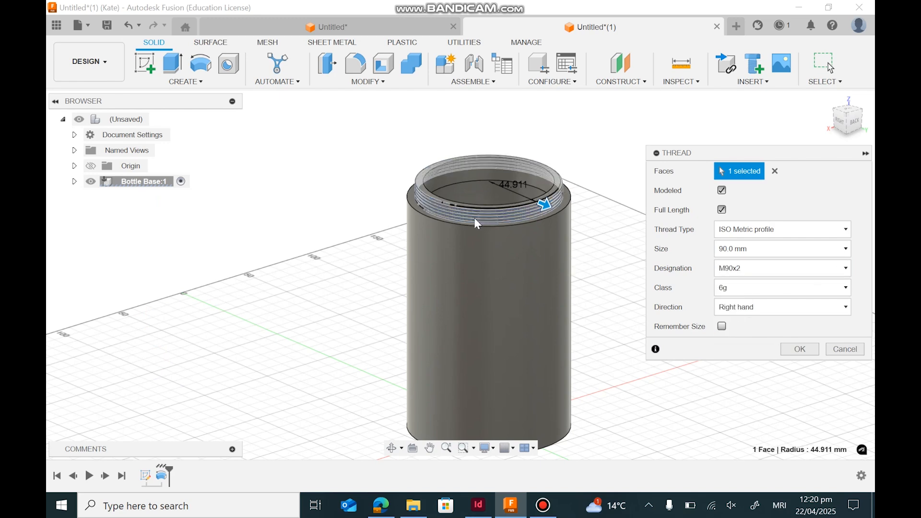
{"action": "scroll", "coordinate": [474, 217], "scroll_direction": "up", "scroll_amount": 5}
{"action": "scroll", "coordinate": [527, 219], "scroll_direction": "down", "scroll_amount": 3}
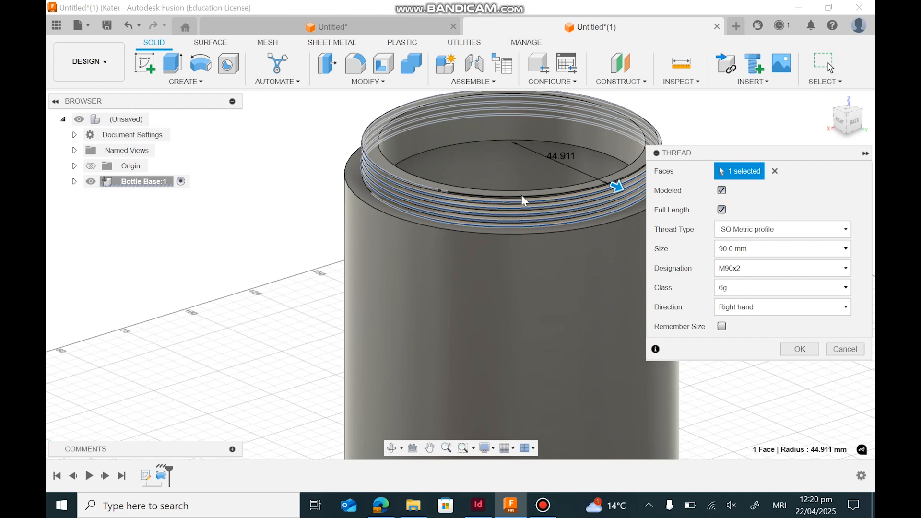
{"action": "left_click", "coordinate": [723, 211]}
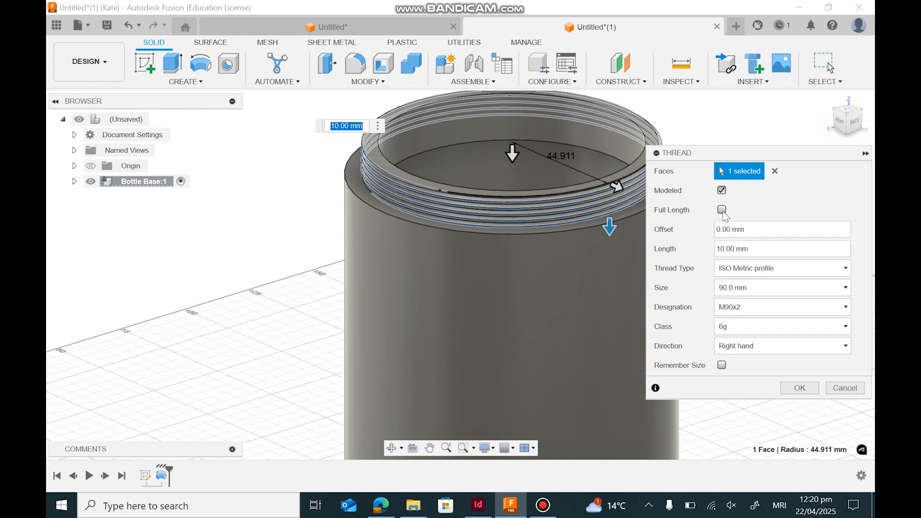
{"action": "left_click", "coordinate": [723, 211]}
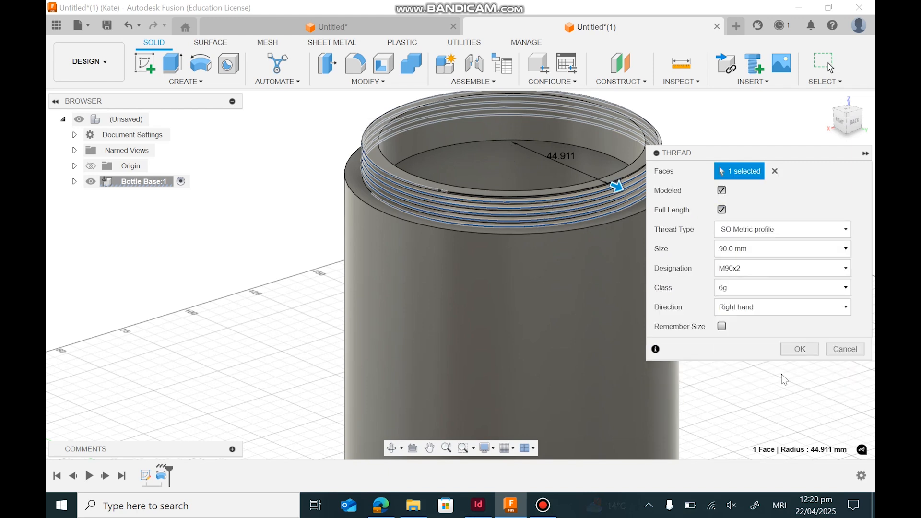
{"action": "left_click", "coordinate": [799, 349]}
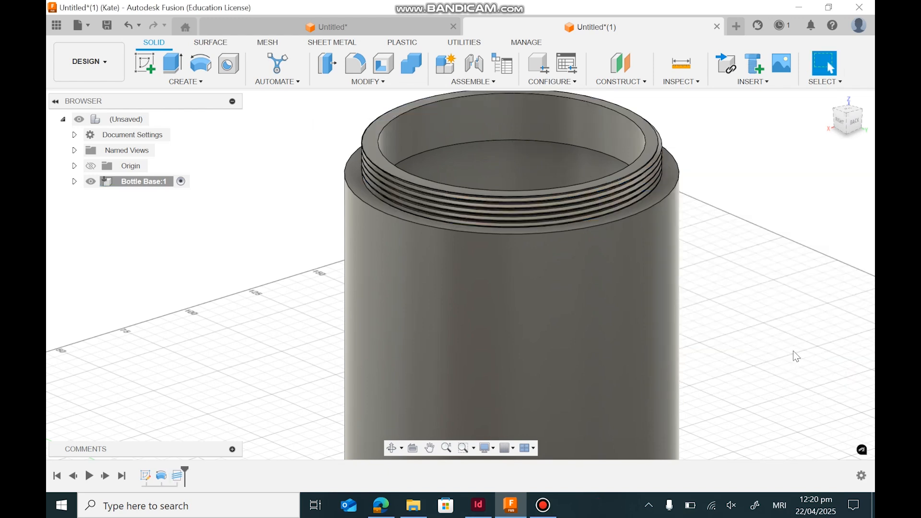
Step: Switch back to the first Untitled bottle design and examine its threaded rim, wall and bottom edge
{"action": "scroll", "coordinate": [605, 235], "scroll_direction": "down", "scroll_amount": 5}
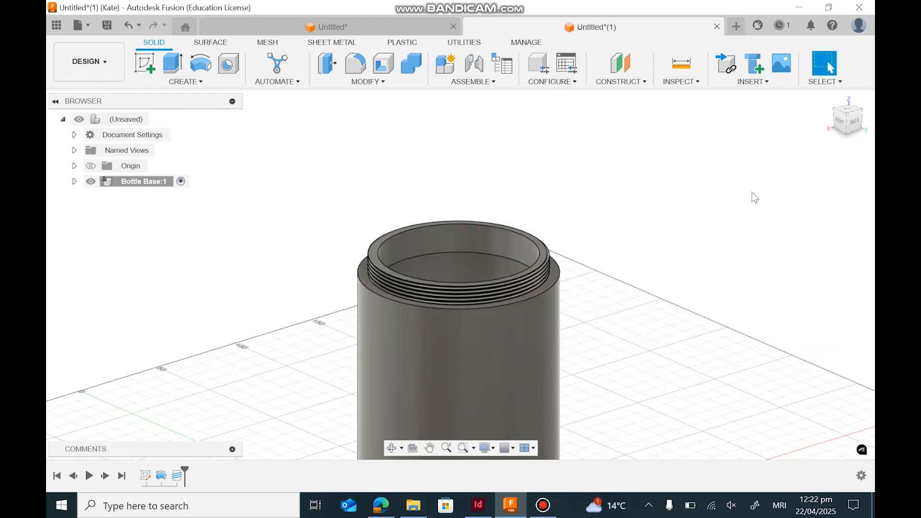
{"action": "scroll", "coordinate": [726, 336], "scroll_direction": "down", "scroll_amount": 2}
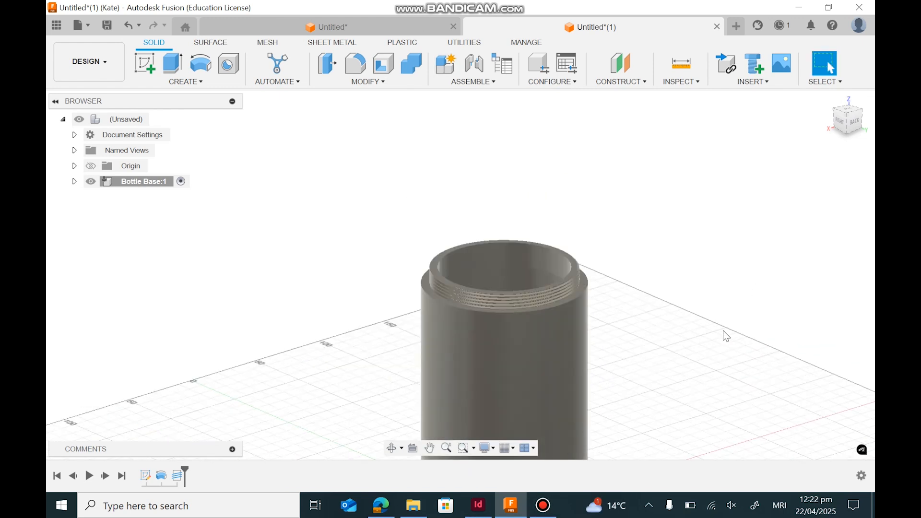
{"action": "middle_click_drag", "start_coordinate": [724, 333], "coordinate": [537, 216]}
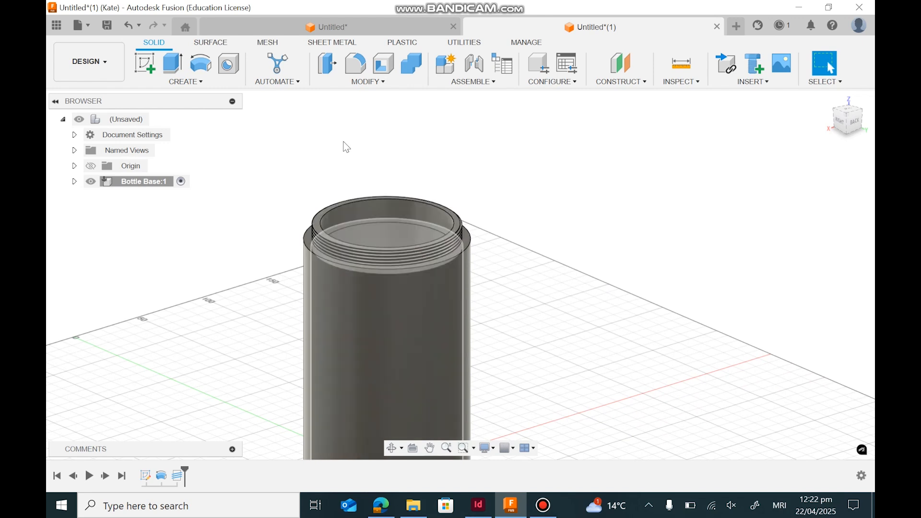
{"action": "left_click", "coordinate": [358, 27]}
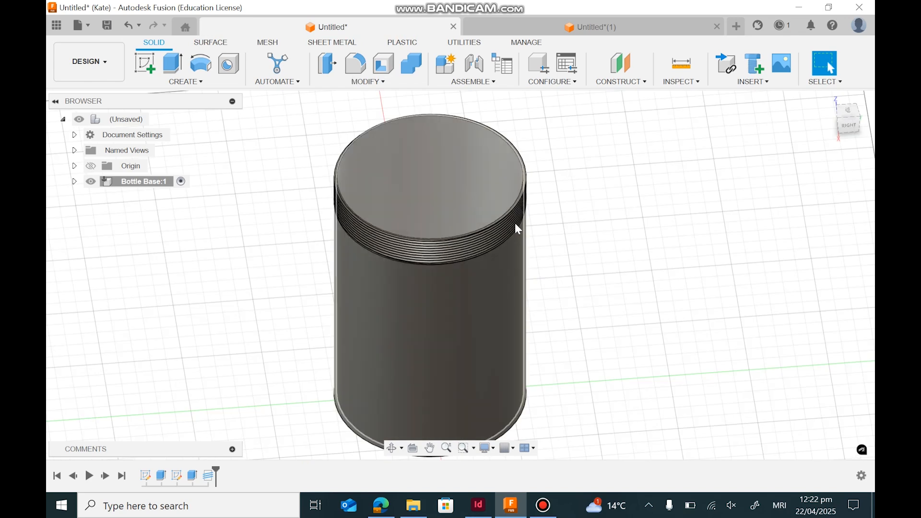
{"action": "scroll", "coordinate": [556, 188], "scroll_direction": "up", "scroll_amount": 1}
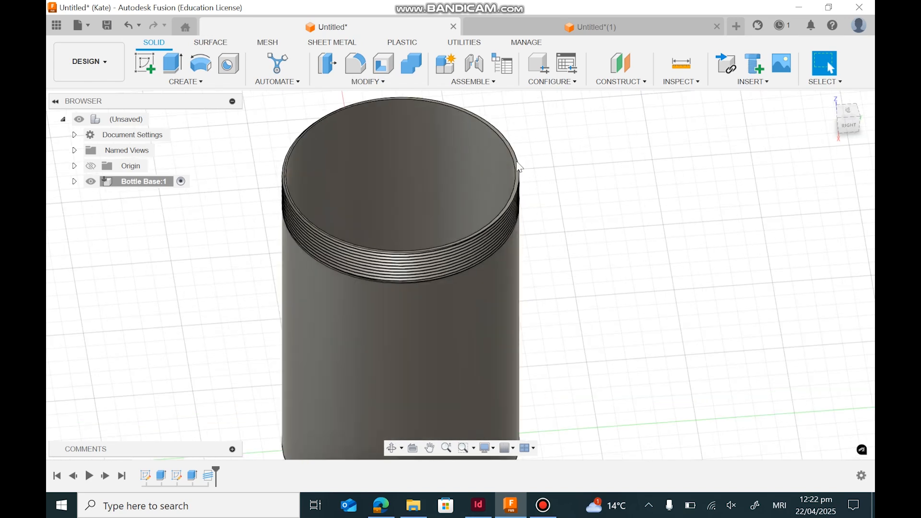
{"action": "scroll", "coordinate": [612, 302], "scroll_direction": "down", "scroll_amount": 1}
{"action": "scroll", "coordinate": [566, 413], "scroll_direction": "down", "scroll_amount": 2}
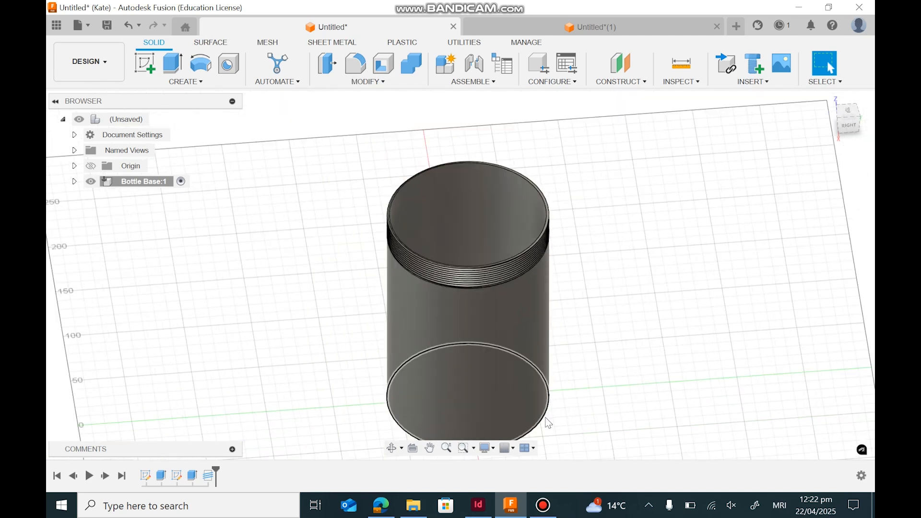
{"action": "left_click", "coordinate": [547, 421]}
{"action": "left_click", "coordinate": [598, 373]}
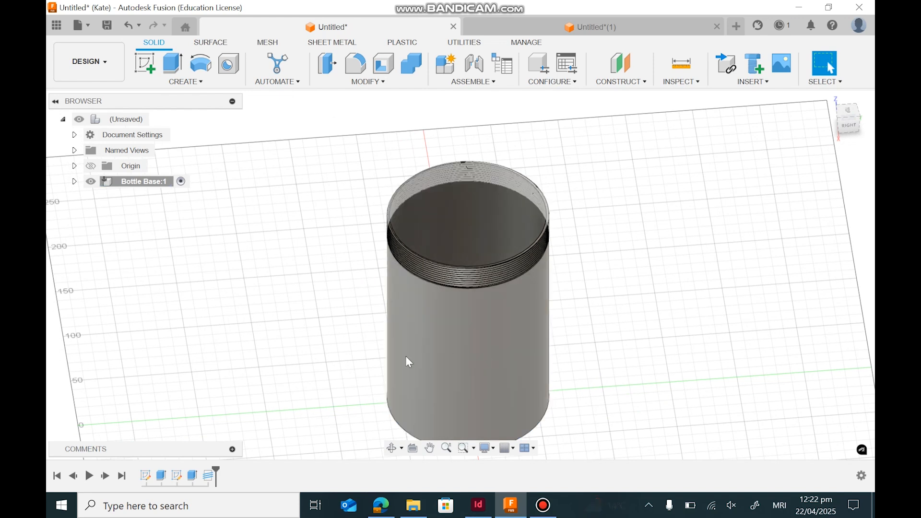
{"action": "left_click", "coordinate": [406, 422]}
{"action": "left_click", "coordinate": [626, 363]}
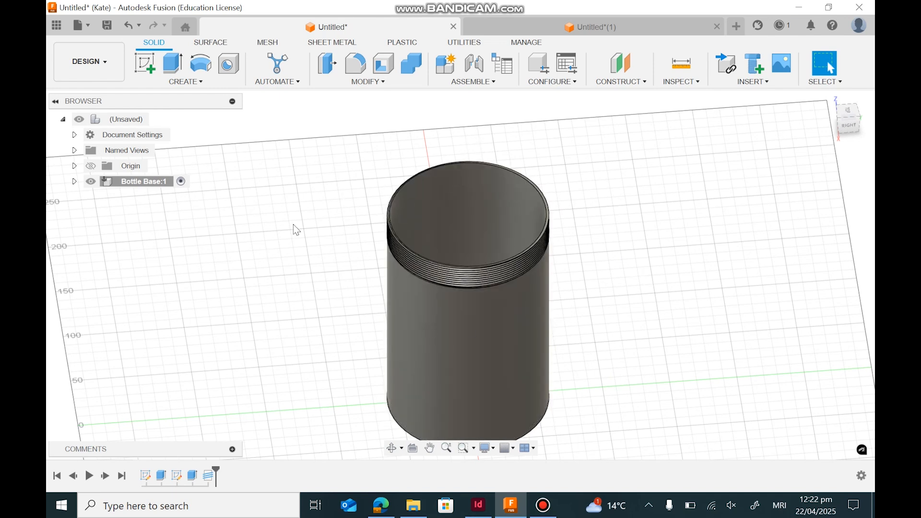
{"action": "scroll", "coordinate": [668, 165], "scroll_direction": "up", "scroll_amount": 2}
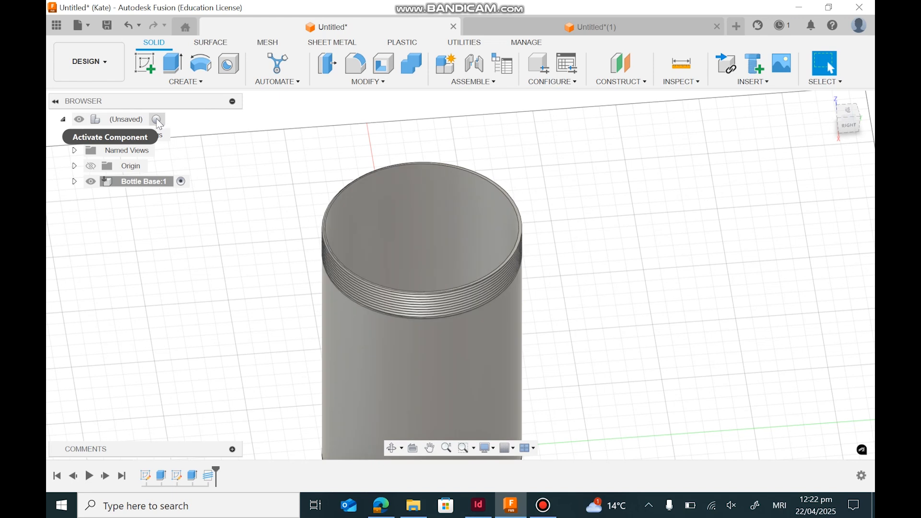
Step: Make the top-level unsaved assembly the active component instead of Bottle Base
{"action": "left_click", "coordinate": [159, 119]}
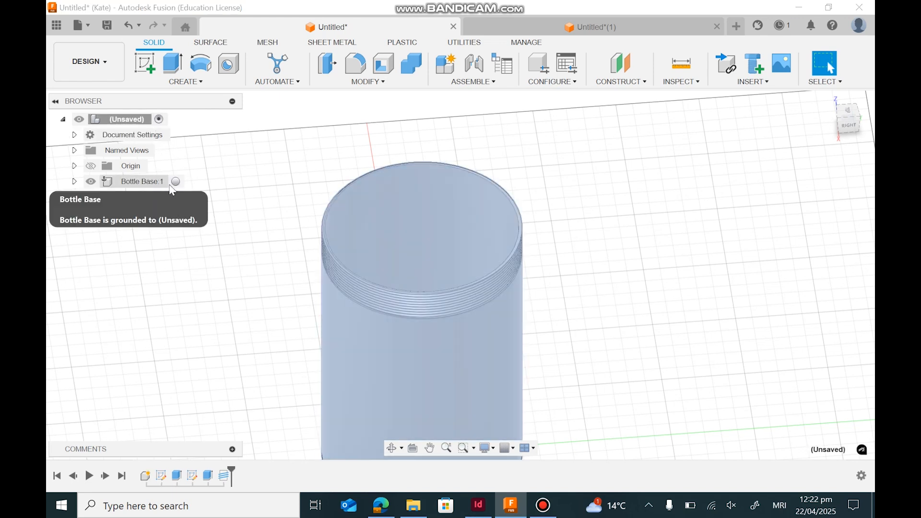
{"action": "left_click", "coordinate": [177, 181]}
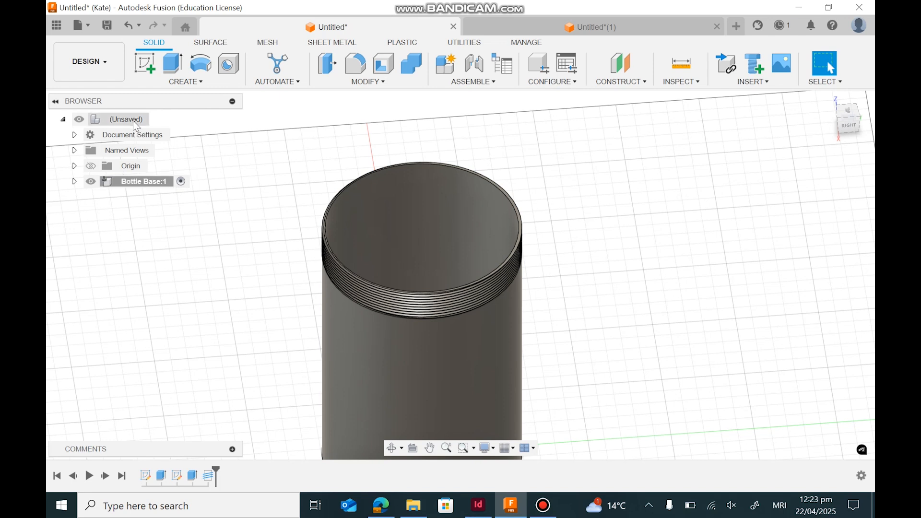
{"action": "left_click", "coordinate": [159, 119]}
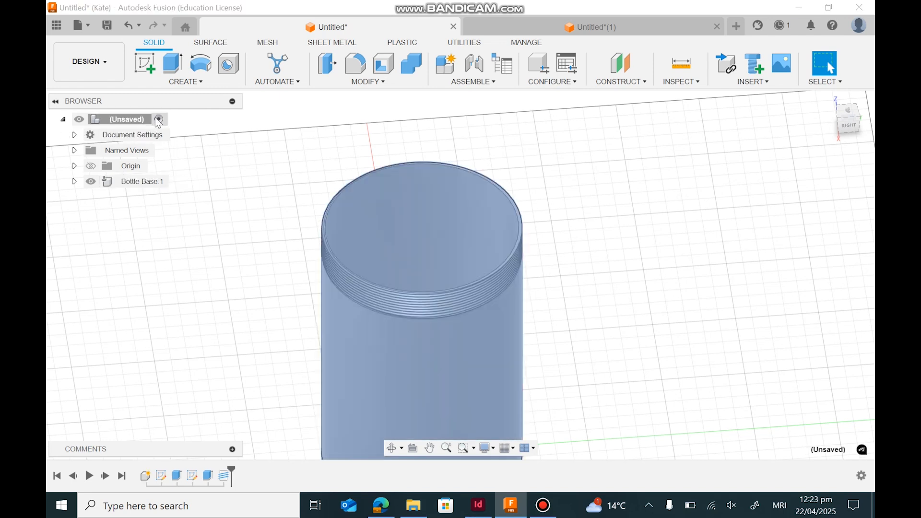
{"action": "left_click", "coordinate": [63, 119]}
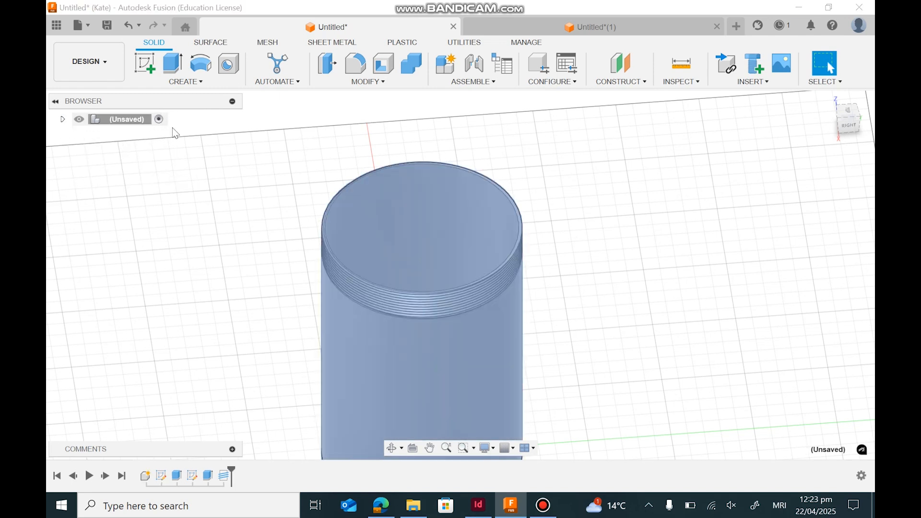
{"action": "left_click", "coordinate": [63, 120]}
Step: Create a new internal component named Lid under the top-level assembly and make it active
{"action": "left_click", "coordinate": [187, 83]}
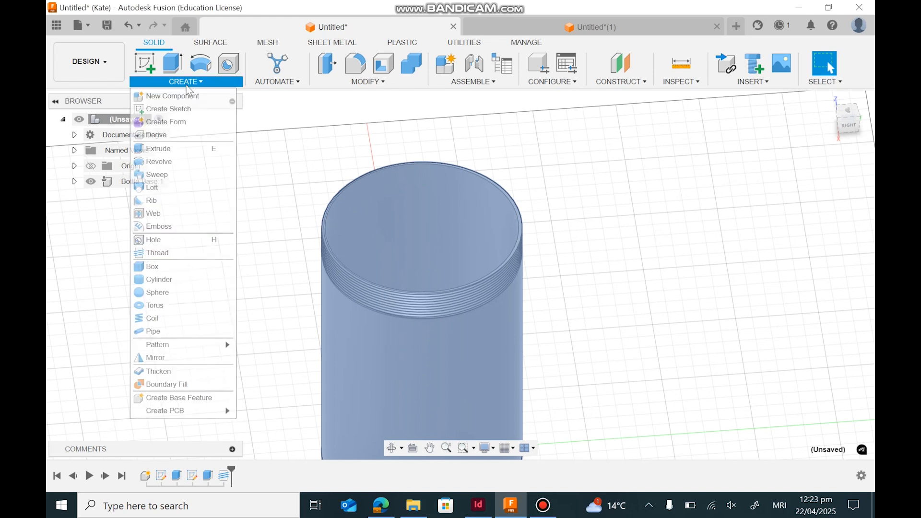
{"action": "left_click", "coordinate": [163, 94]}
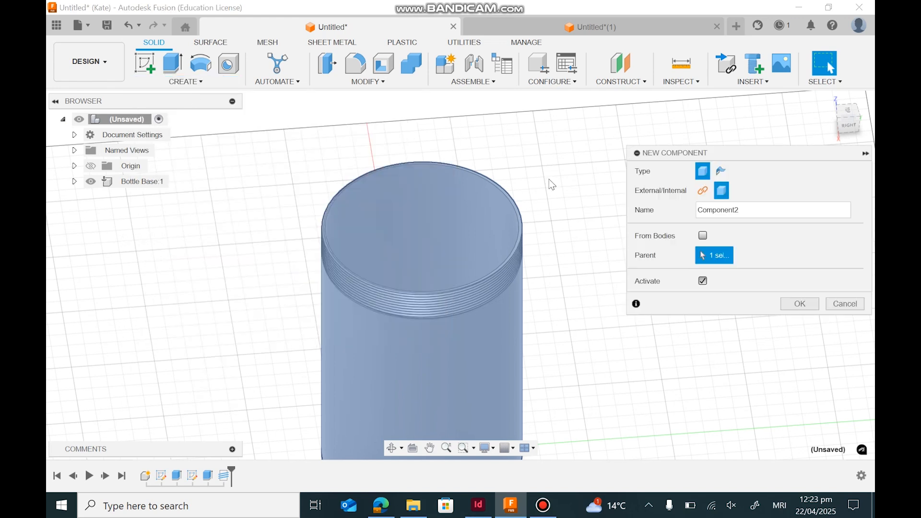
{"action": "double_click", "coordinate": [752, 214]}
{"action": "type", "text": "Lid"}
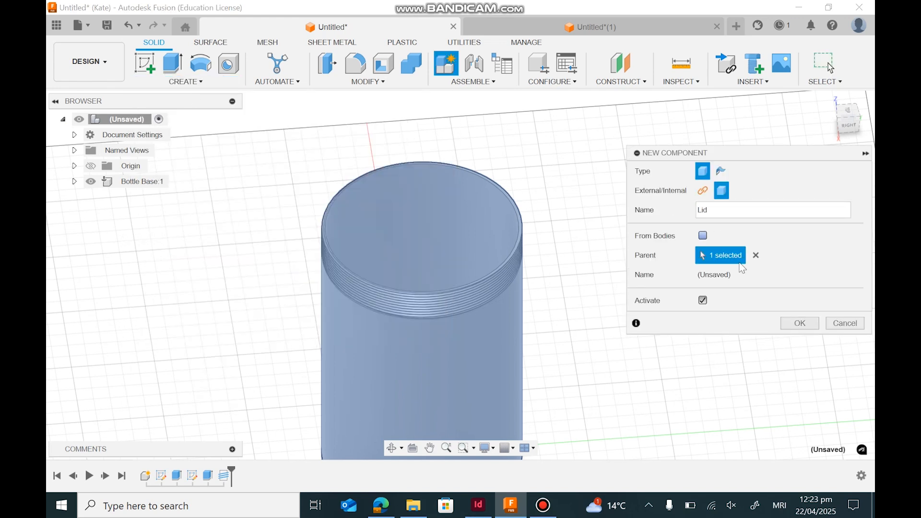
{"action": "left_click", "coordinate": [800, 324]}
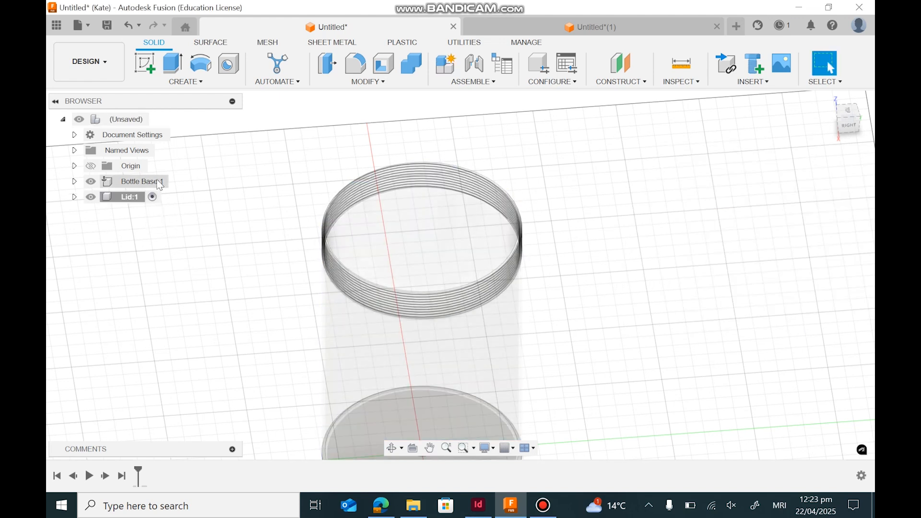
Step: Activate Bottle Base and Lid in turn to compare how each displays, ending with Lid active
{"action": "left_click", "coordinate": [181, 181]}
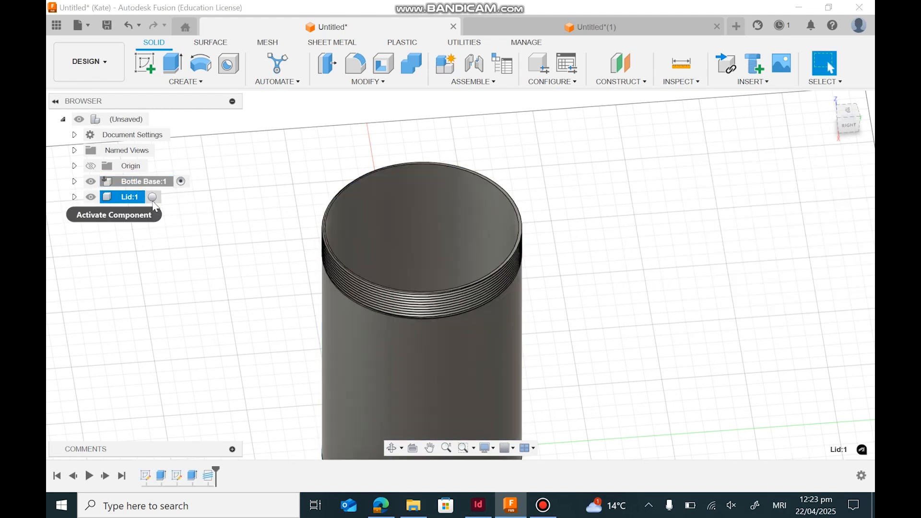
{"action": "left_click", "coordinate": [150, 197]}
{"action": "left_click", "coordinate": [177, 182]}
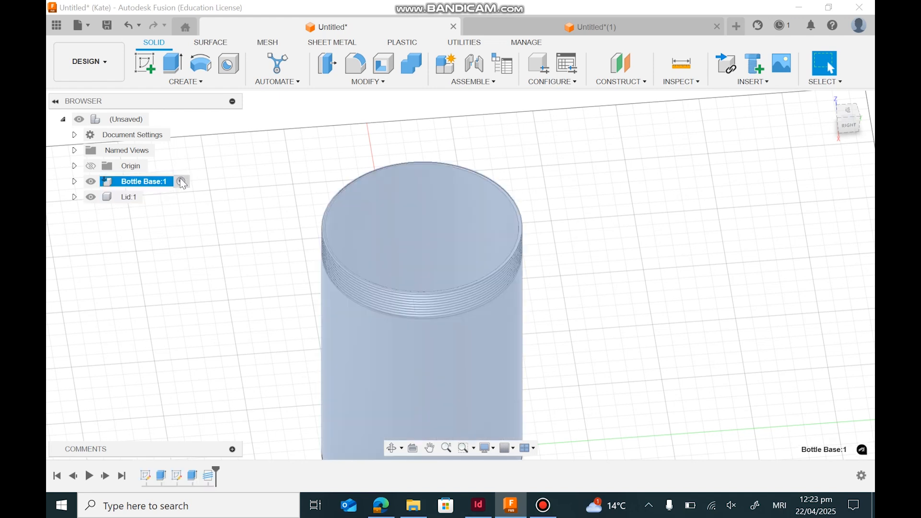
{"action": "left_click", "coordinate": [152, 197]}
{"action": "left_click", "coordinate": [231, 174]}
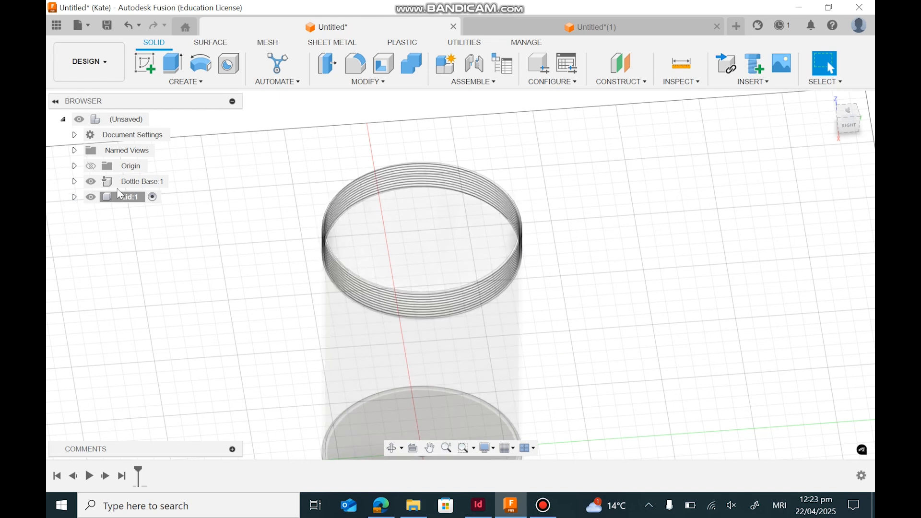
Step: Start a new sketch in the Lid component on the flat top rim face of the threaded bottle neck
{"action": "scroll", "coordinate": [627, 264], "scroll_direction": "down", "scroll_amount": 2}
{"action": "middle_click_drag", "start_coordinate": [621, 264], "coordinate": [592, 246]}
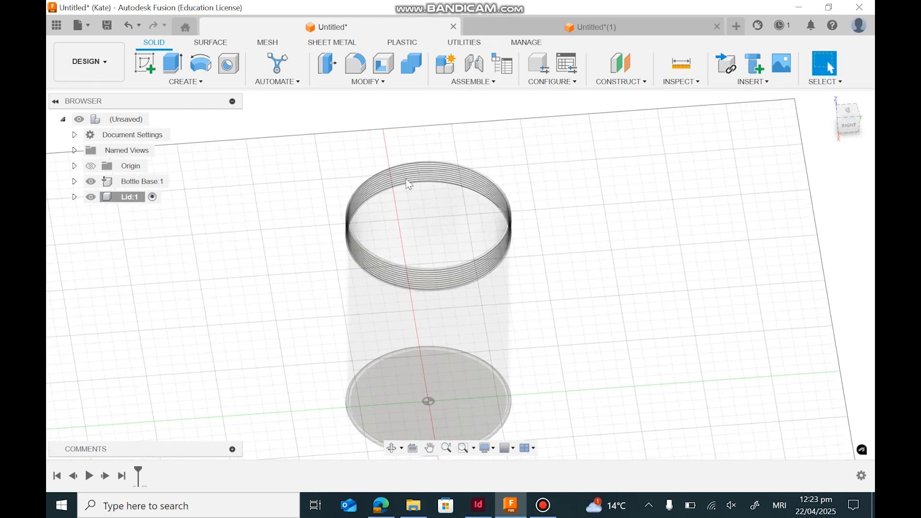
{"action": "left_click", "coordinate": [145, 65]}
{"action": "scroll", "coordinate": [604, 193], "scroll_direction": "up", "scroll_amount": 2}
{"action": "scroll", "coordinate": [489, 201], "scroll_direction": "up", "scroll_amount": 6}
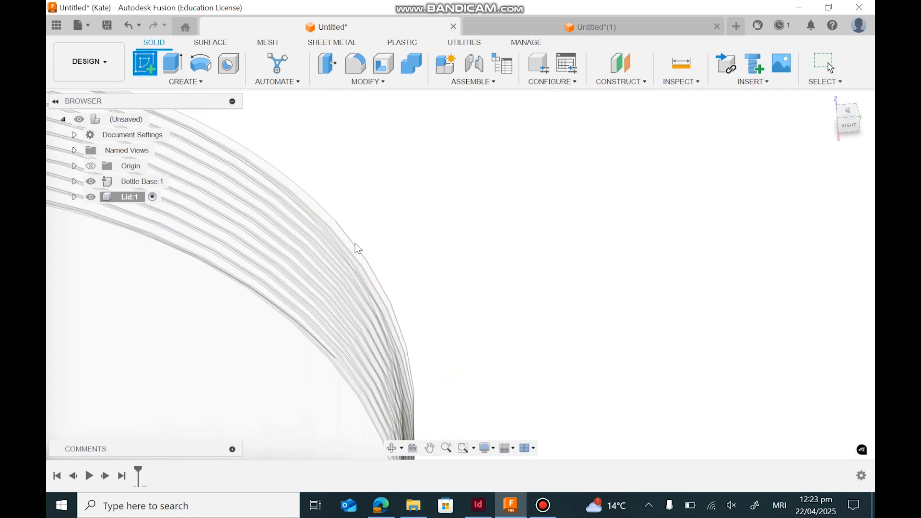
{"action": "scroll", "coordinate": [791, 142], "scroll_direction": "down", "scroll_amount": 4}
{"action": "mouse_move", "coordinate": [849, 126]}
{"action": "left_mouse_down"}
{"action": "mouse_move", "coordinate": [825, 121]}
{"action": "mouse_move", "coordinate": [842, 123]}
{"action": "left_mouse_up"}
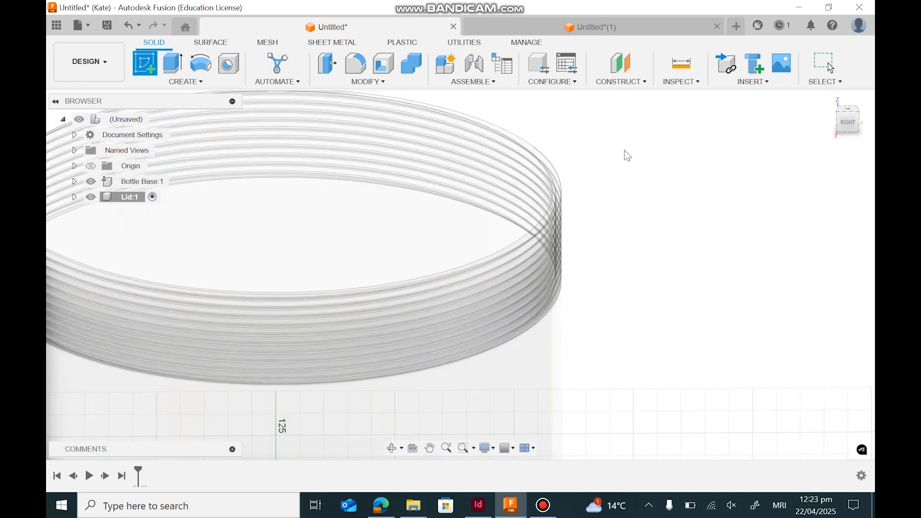
{"action": "scroll", "coordinate": [627, 156], "scroll_direction": "up", "scroll_amount": 5}
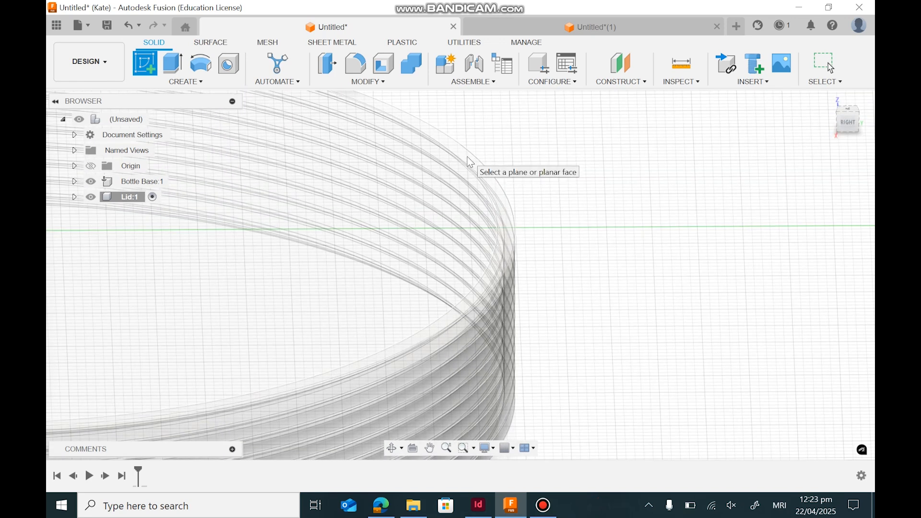
{"action": "scroll", "coordinate": [421, 345], "scroll_direction": "down", "scroll_amount": 8}
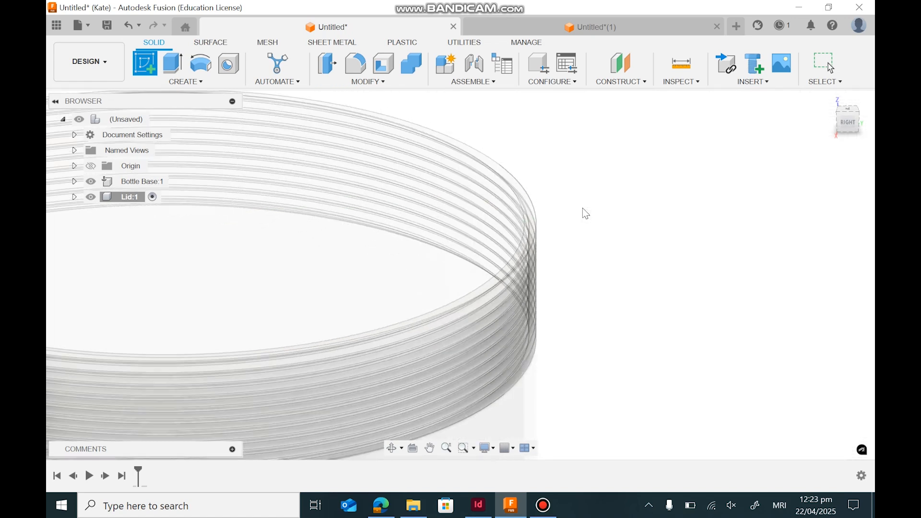
{"action": "scroll", "coordinate": [307, 190], "scroll_direction": "up", "scroll_amount": 5}
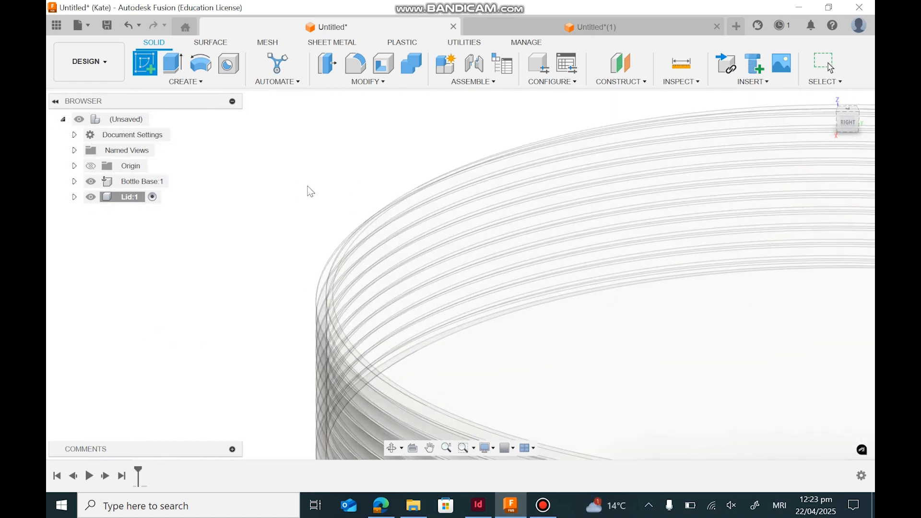
{"action": "scroll", "coordinate": [677, 207], "scroll_direction": "down", "scroll_amount": 8}
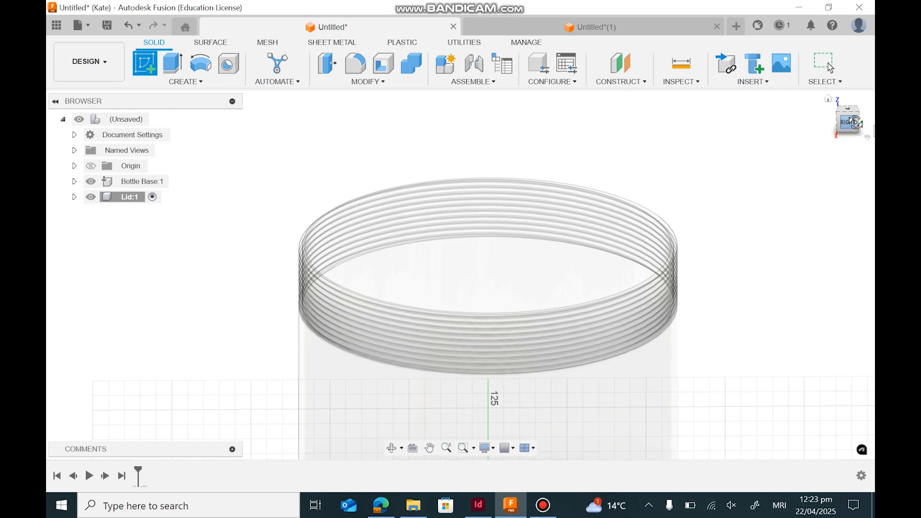
{"action": "left_click_drag", "start_coordinate": [849, 117], "coordinate": [874, 113]}
{"action": "scroll", "coordinate": [781, 182], "scroll_direction": "up", "scroll_amount": 3}
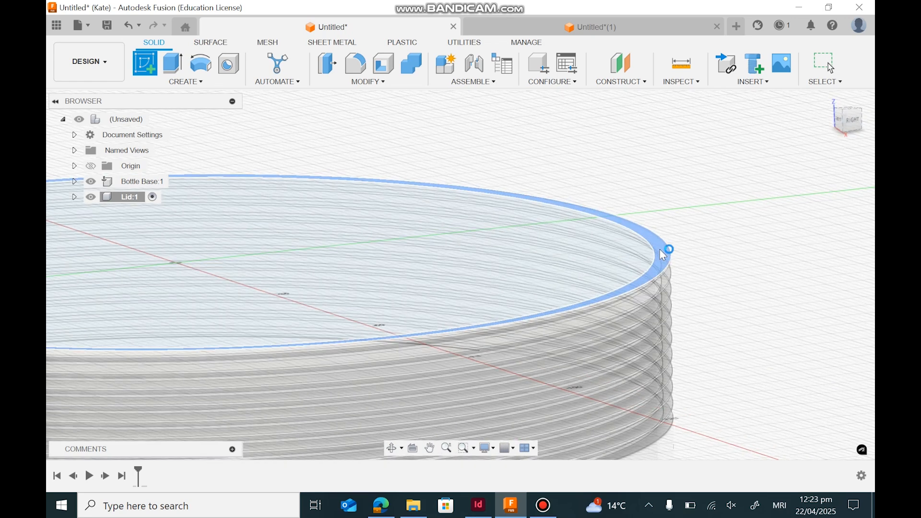
{"action": "left_click", "coordinate": [659, 250]}
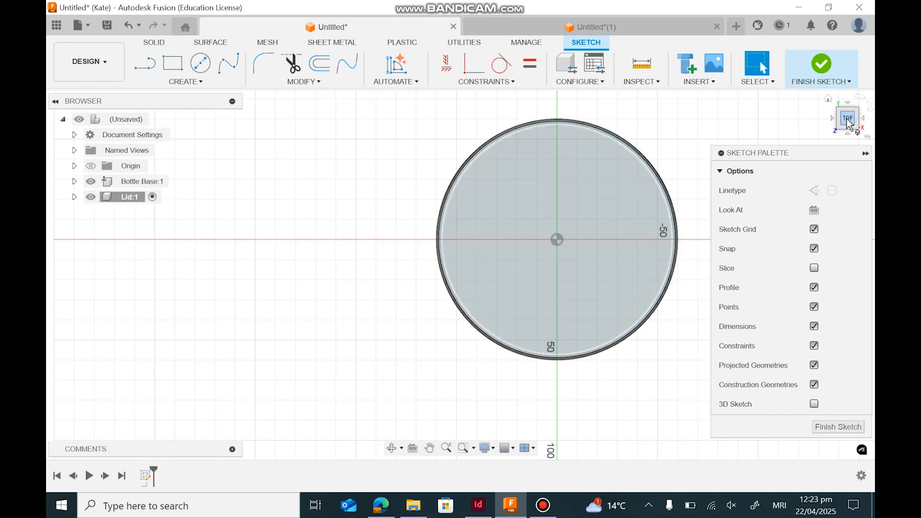
Step: Draw a 120 mm diameter circle centred on the origin over the bottle rim
{"action": "left_click_drag", "start_coordinate": [846, 119], "coordinate": [853, 38]}
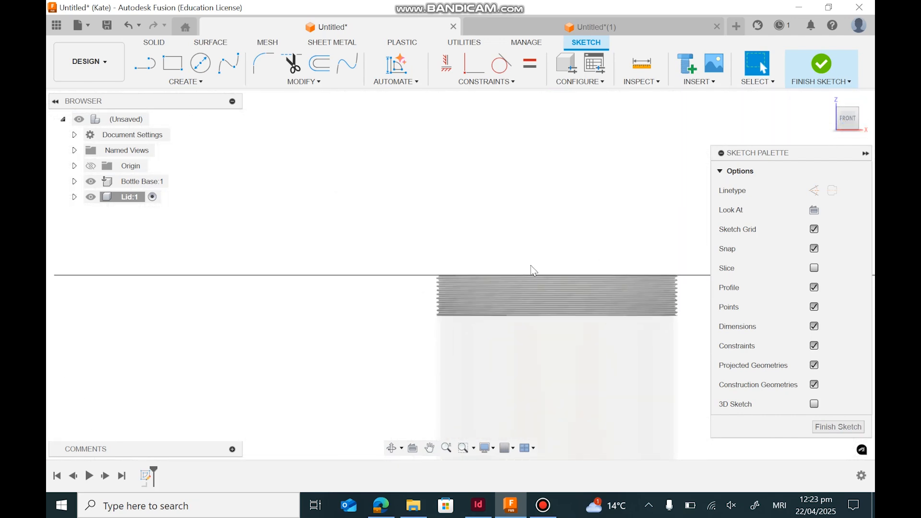
{"action": "left_click_drag", "start_coordinate": [847, 124], "coordinate": [815, 192]}
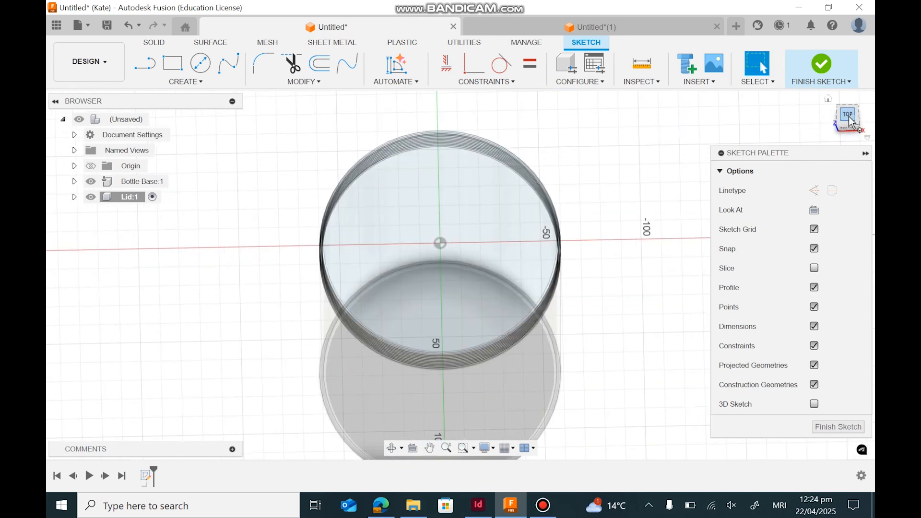
{"action": "left_click", "coordinate": [850, 120]}
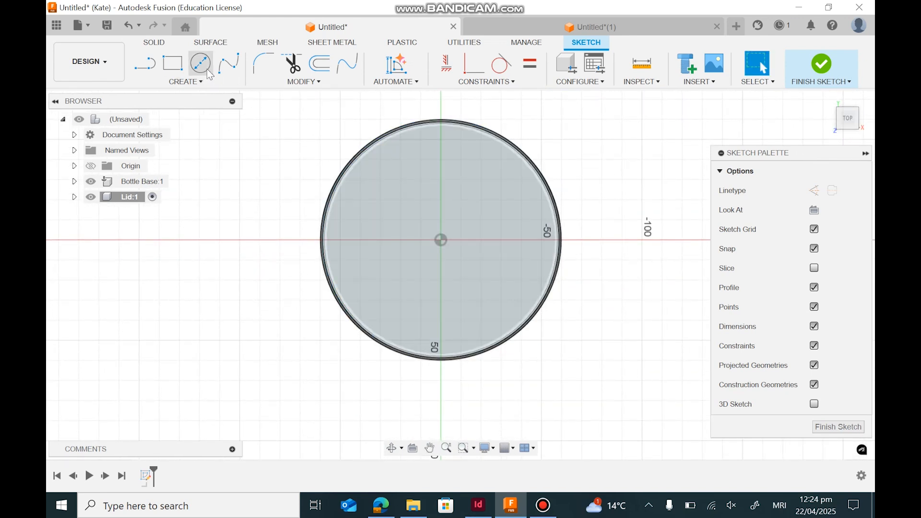
{"action": "left_click", "coordinate": [200, 64]}
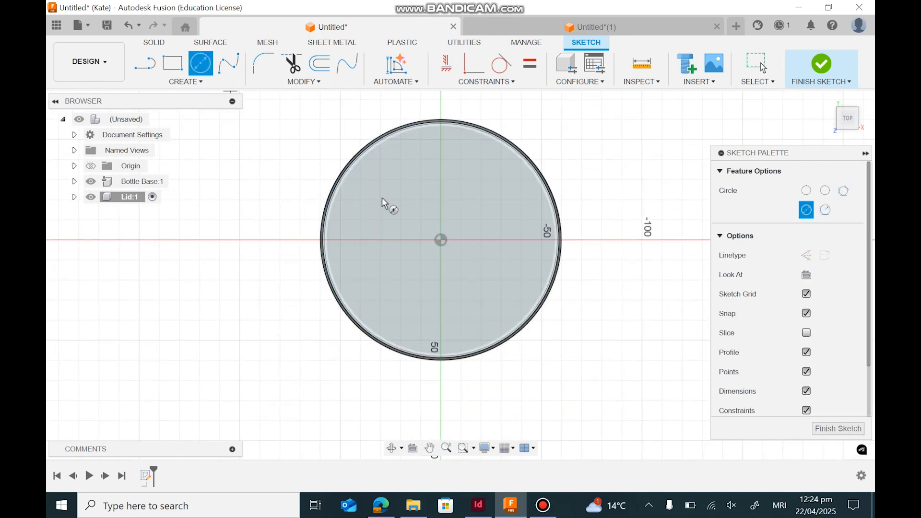
{"action": "left_click", "coordinate": [441, 241]}
{"action": "scroll", "coordinate": [513, 344], "scroll_direction": "up", "scroll_amount": 1}
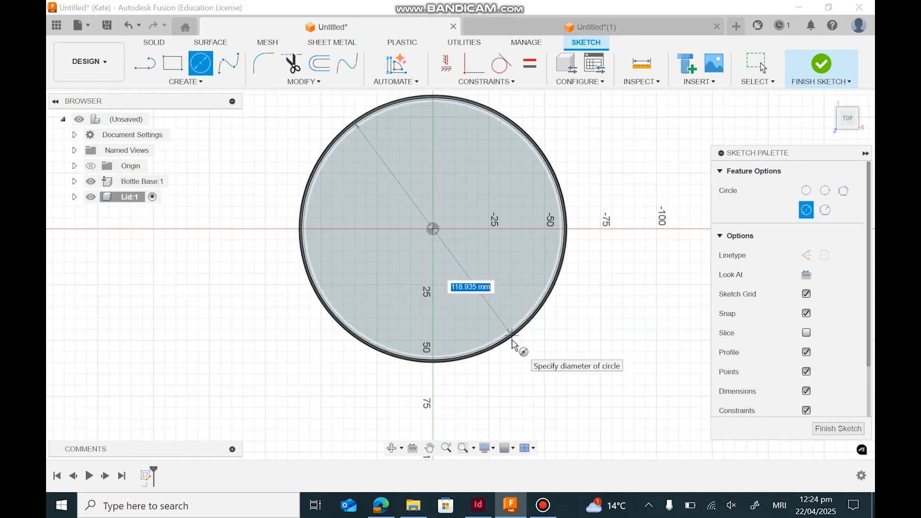
{"action": "scroll", "coordinate": [513, 344], "scroll_direction": "up", "scroll_amount": 1}
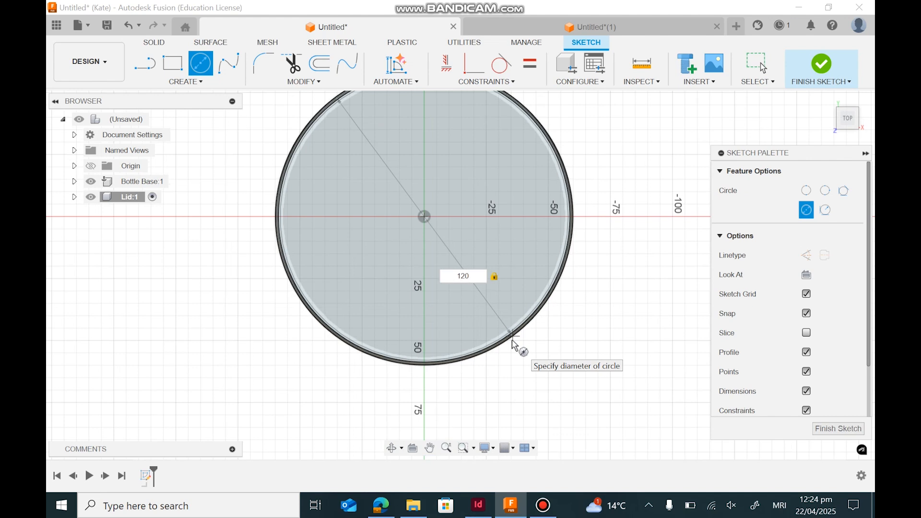
{"action": "key", "text": "Return"}
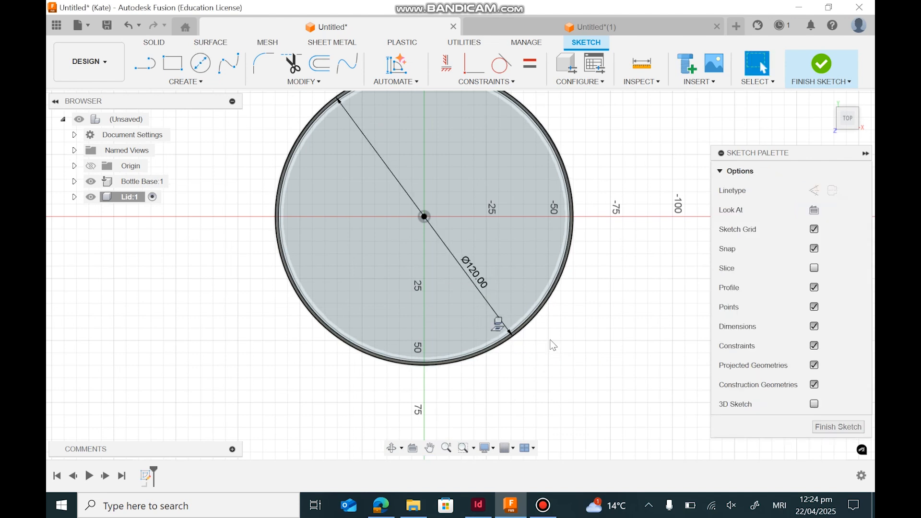
Step: Draw a concentric 125 mm diameter circle around the 120 mm circle and finish the sketch
{"action": "left_click", "coordinate": [201, 67]}
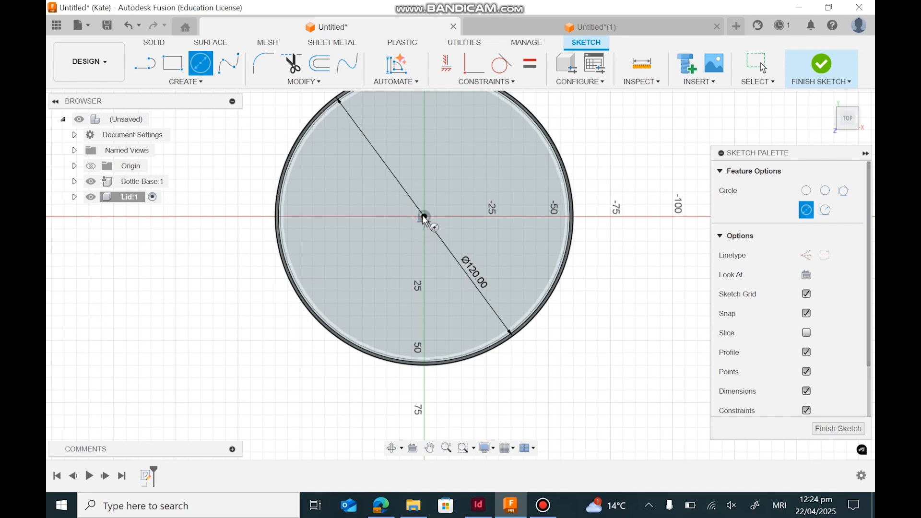
{"action": "left_click", "coordinate": [425, 216]}
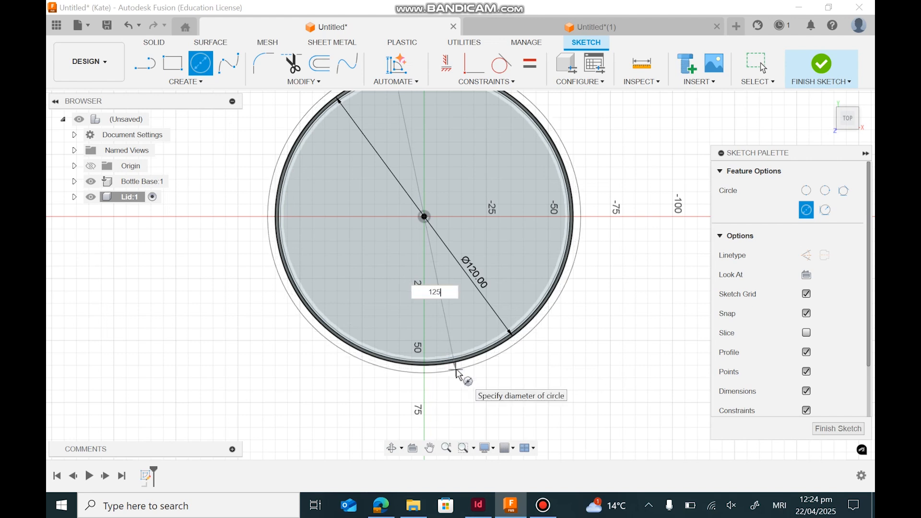
{"action": "key", "text": "Return"}
{"action": "key", "text": "Escape"}
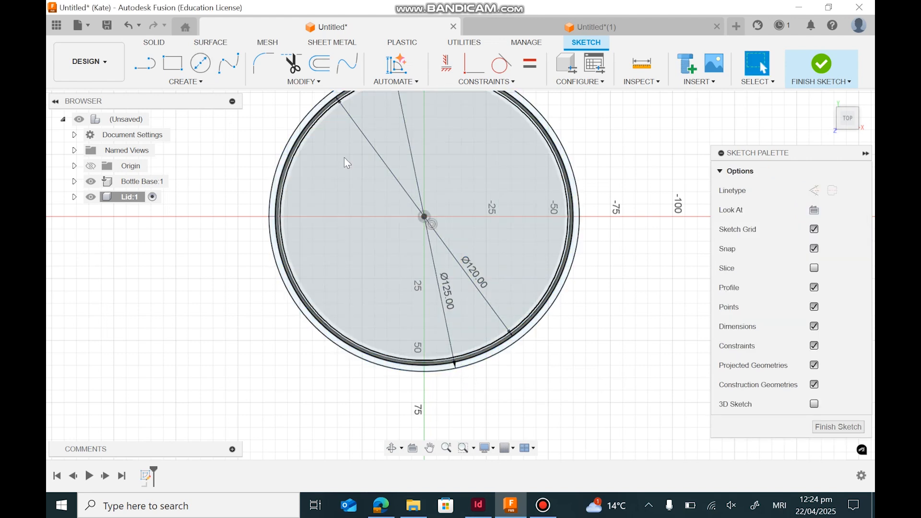
{"action": "left_click", "coordinate": [296, 142]}
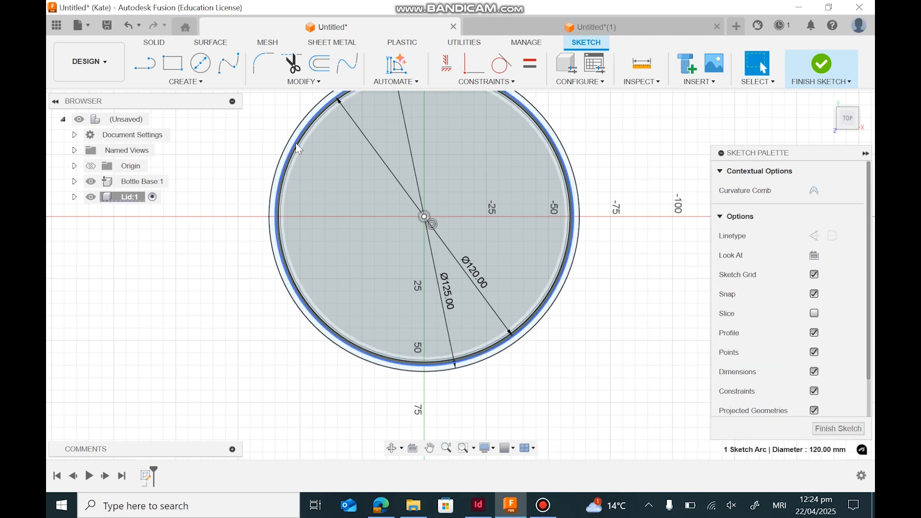
{"action": "left_click", "coordinate": [290, 144]}
{"action": "left_click", "coordinate": [659, 372]}
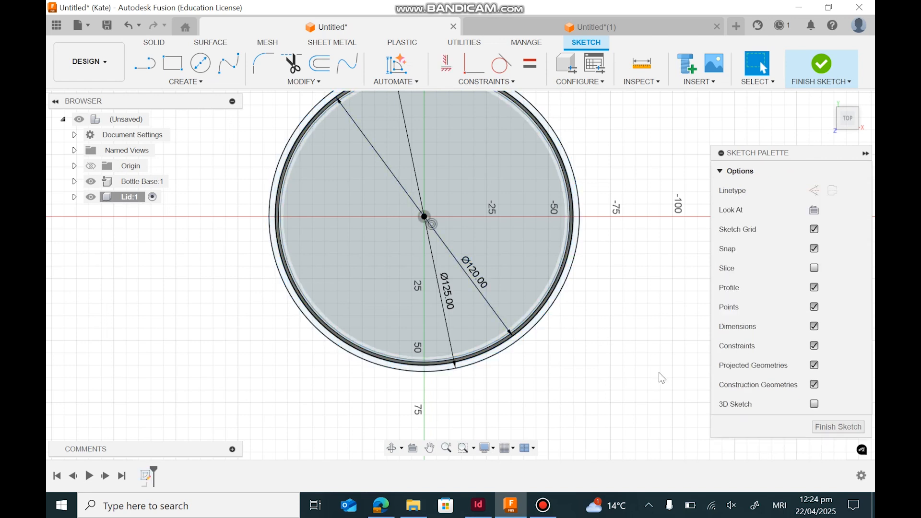
{"action": "left_click", "coordinate": [835, 429]}
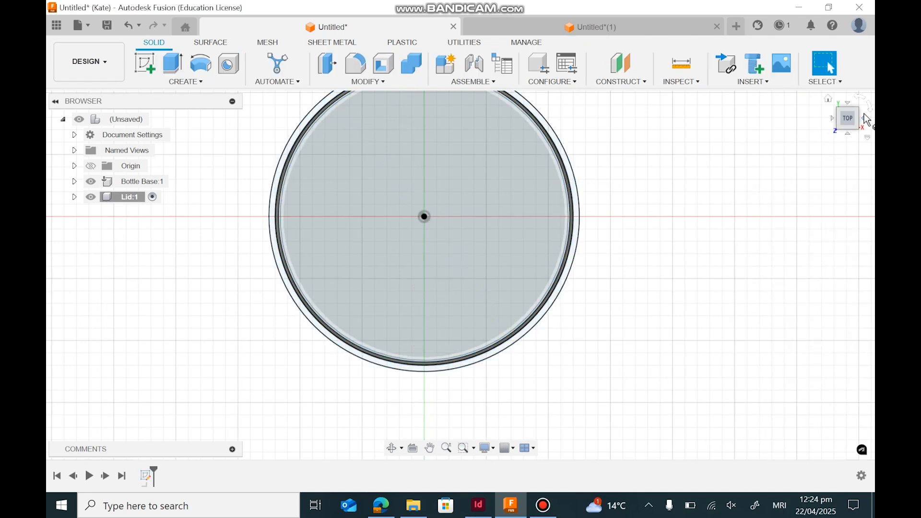
Step: Extrude the ring between the 120 mm and 125 mm circles 20 mm downward around the bottle neck as a new body
{"action": "middle_click_drag", "start_coordinate": [461, 275], "coordinate": [668, 137], "text": "shift"}
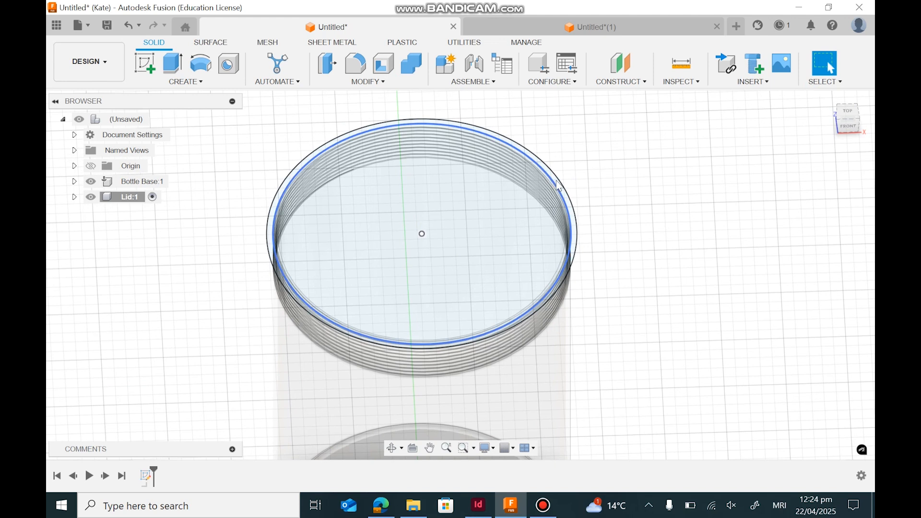
{"action": "left_click", "coordinate": [173, 64]}
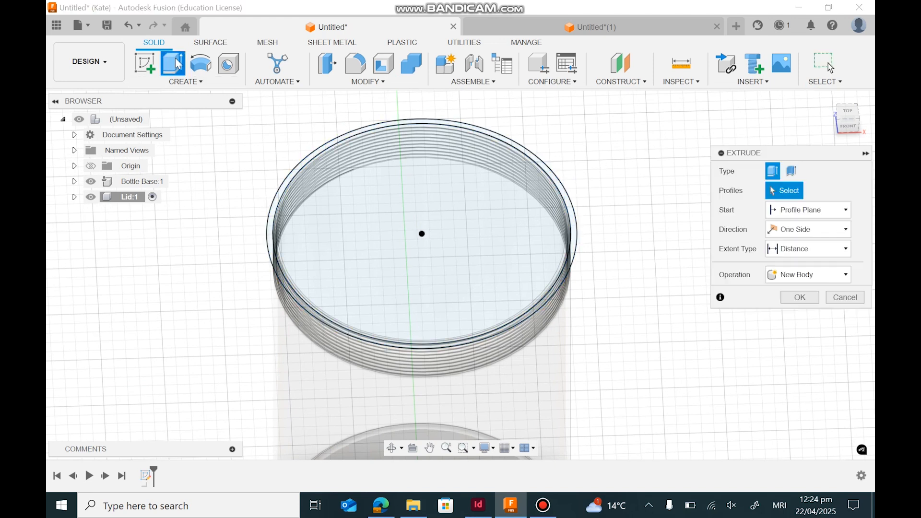
{"action": "left_click", "coordinate": [278, 208]}
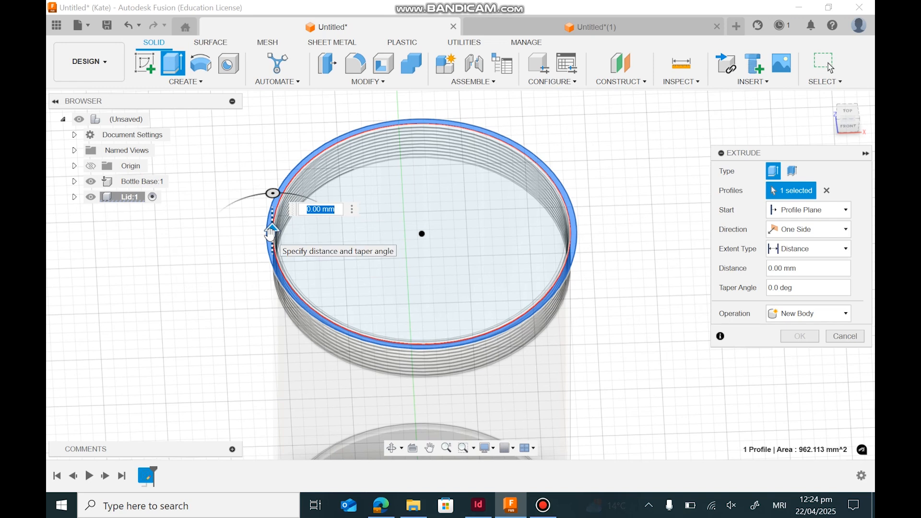
{"action": "left_click_drag", "start_coordinate": [270, 234], "coordinate": [273, 271]}
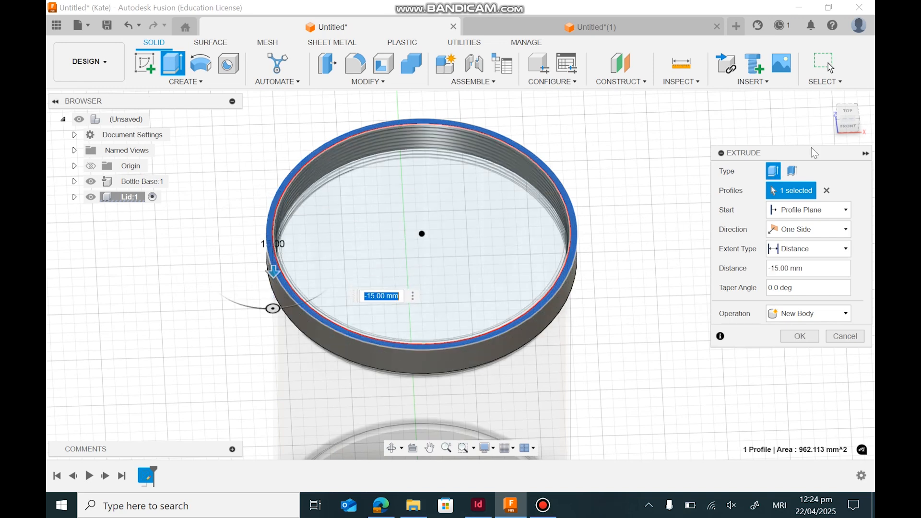
{"action": "left_click", "coordinate": [848, 127]}
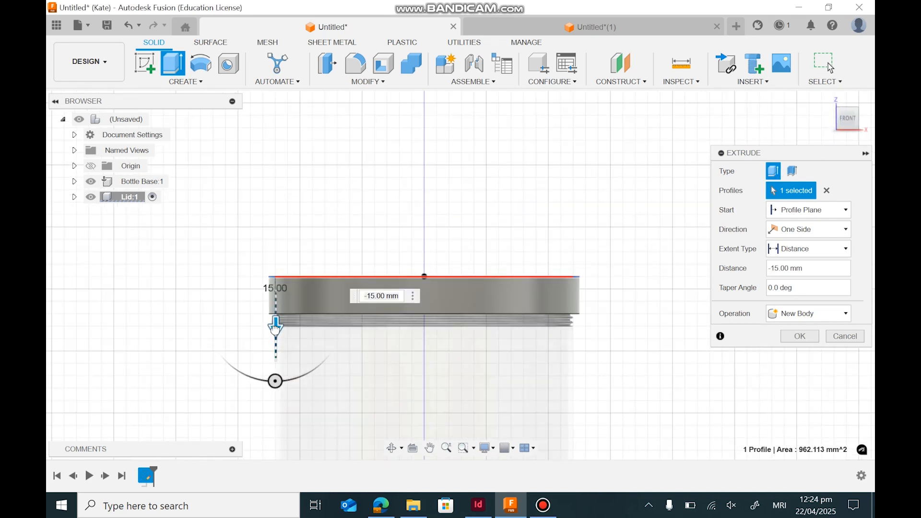
{"action": "left_click_drag", "start_coordinate": [276, 320], "coordinate": [276, 338]}
{"action": "left_click", "coordinate": [848, 112]}
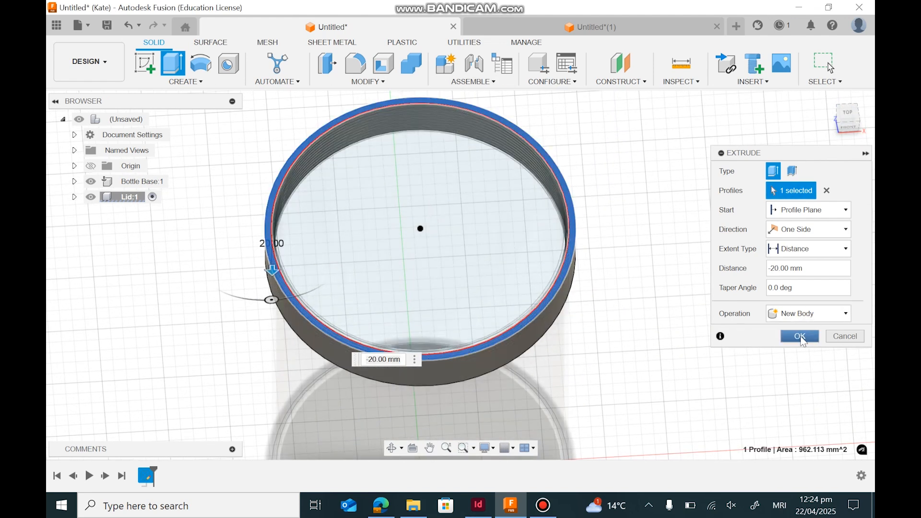
{"action": "left_click", "coordinate": [800, 336]}
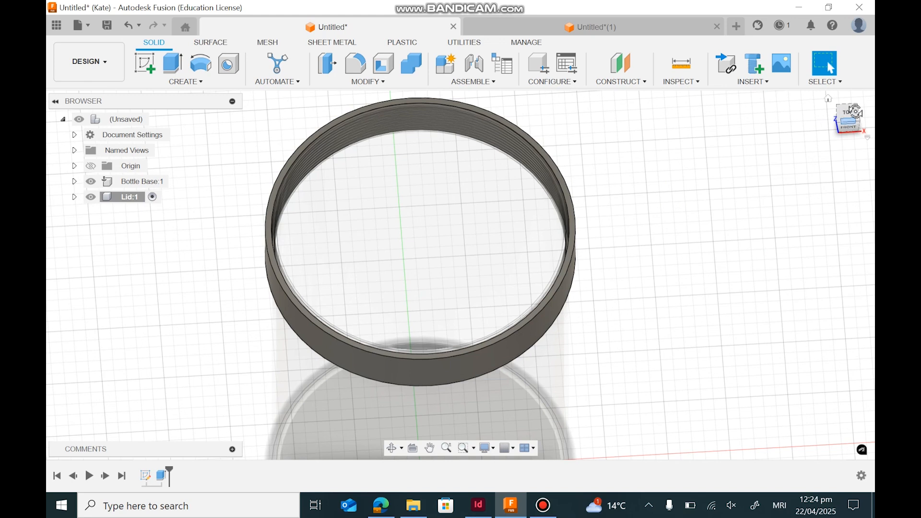
Step: Expand the Lid component's contents and make its circle sketch visible again so its inner profiles are selectable
{"action": "mouse_move", "coordinate": [855, 111]}
{"action": "left_mouse_down"}
{"action": "mouse_move", "coordinate": [851, 74]}
{"action": "mouse_move", "coordinate": [856, 125]}
{"action": "left_mouse_up"}
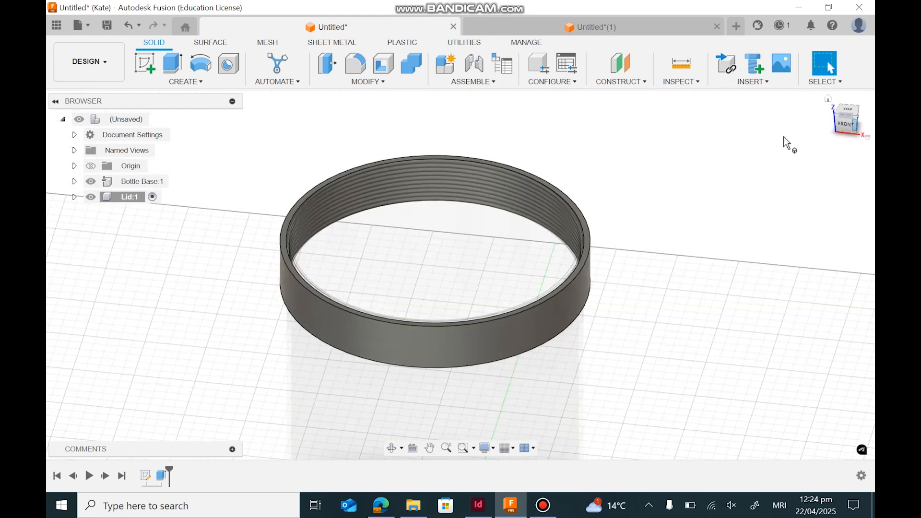
{"action": "left_click", "coordinate": [74, 198]}
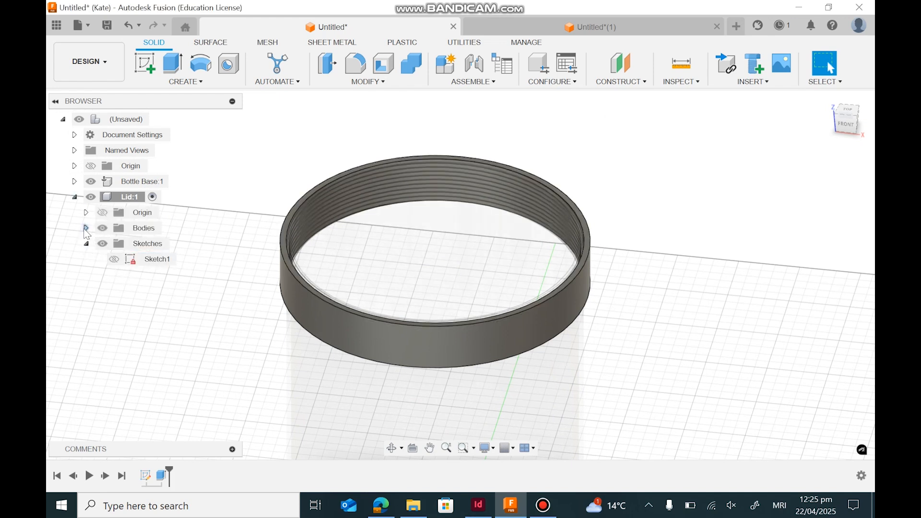
{"action": "left_click", "coordinate": [74, 197]}
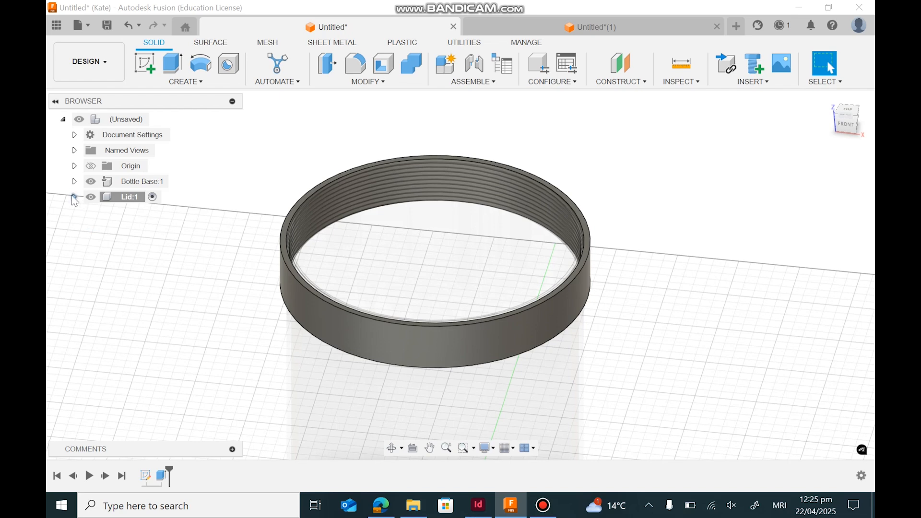
{"action": "left_click", "coordinate": [74, 196]}
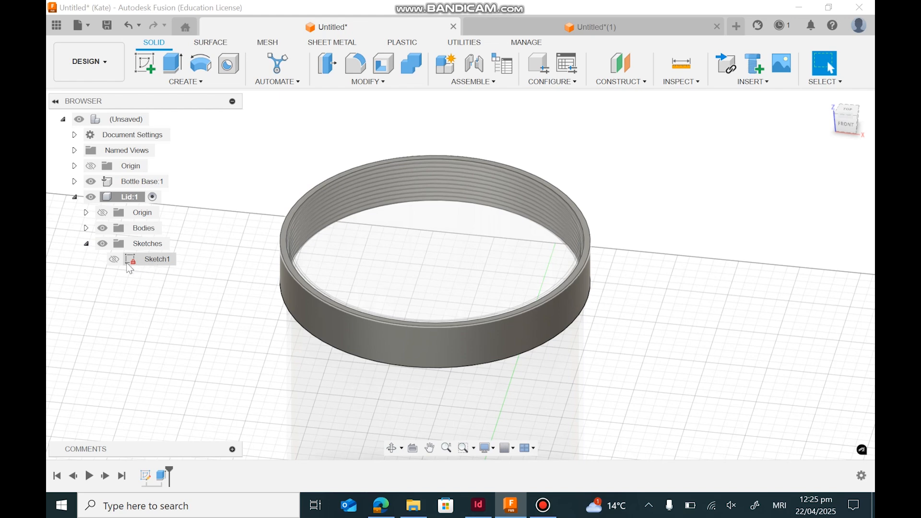
{"action": "left_click", "coordinate": [118, 263]}
{"action": "left_click", "coordinate": [115, 260]}
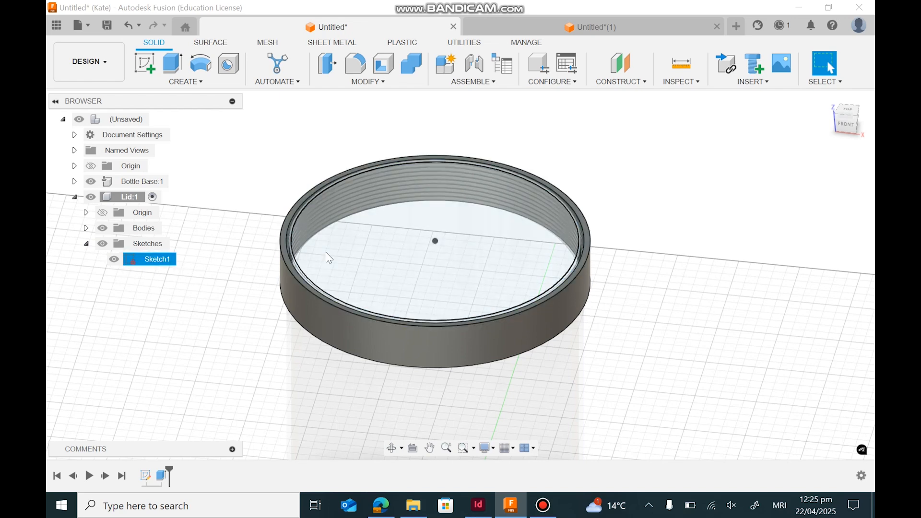
{"action": "left_click", "coordinate": [284, 253]}
{"action": "left_click", "coordinate": [318, 238]}
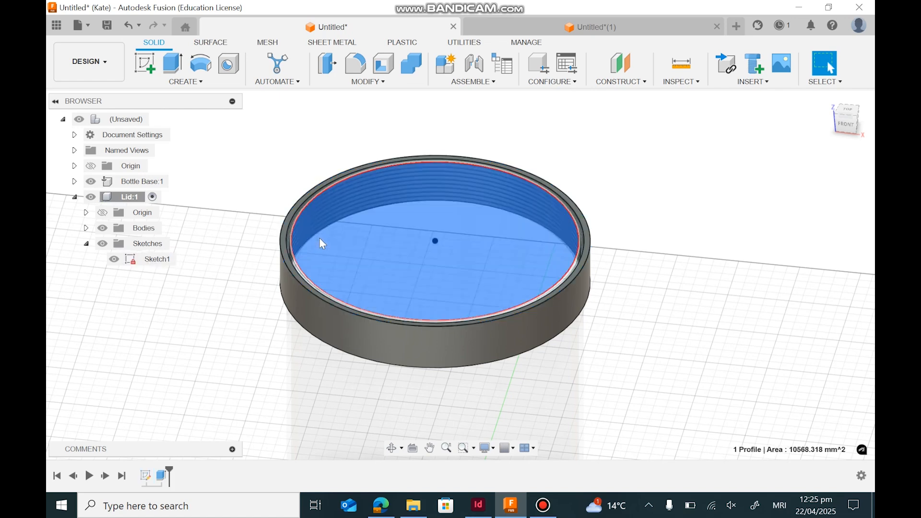
Step: Toggle the Lid sketch's visibility to compare profile selection with it hidden and shown, leaving it shown
{"action": "left_click", "coordinate": [118, 258]}
{"action": "left_click", "coordinate": [230, 238]}
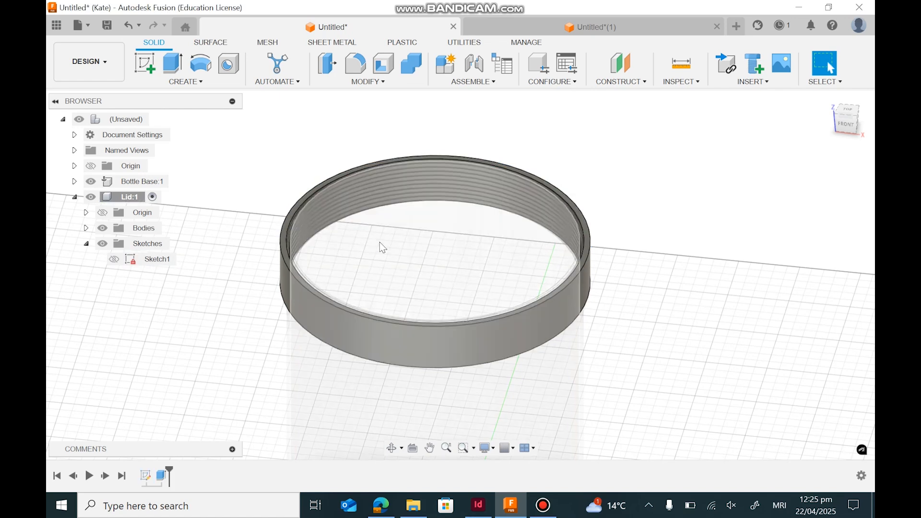
{"action": "left_click", "coordinate": [291, 249]}
{"action": "left_click", "coordinate": [255, 255]}
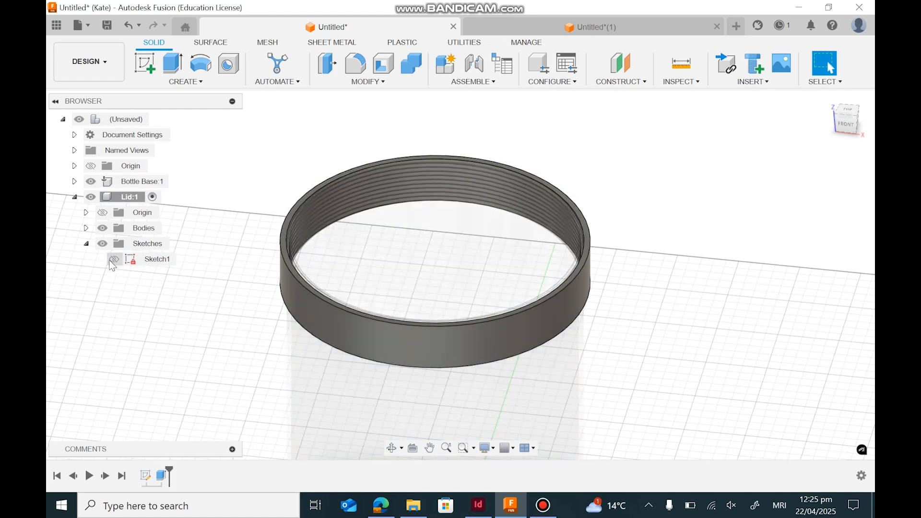
{"action": "left_click", "coordinate": [113, 259]}
{"action": "left_click", "coordinate": [361, 250]}
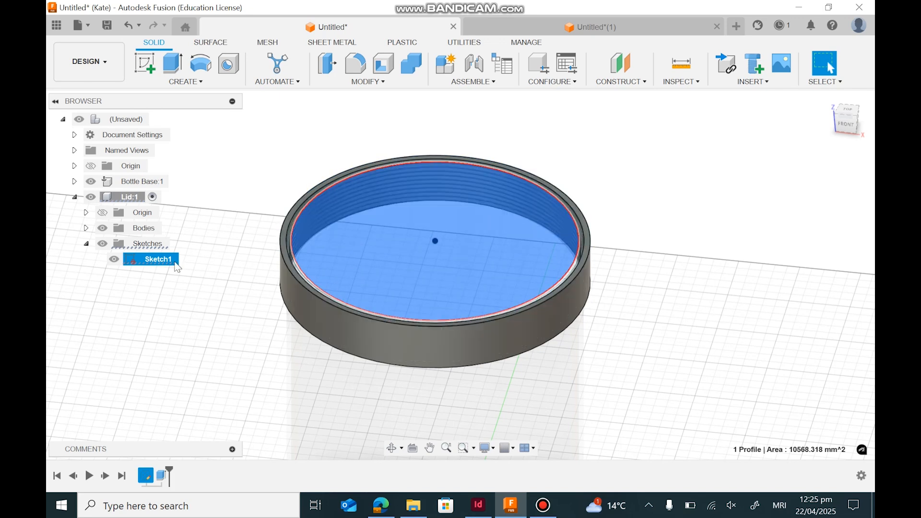
{"action": "left_click", "coordinate": [114, 260]}
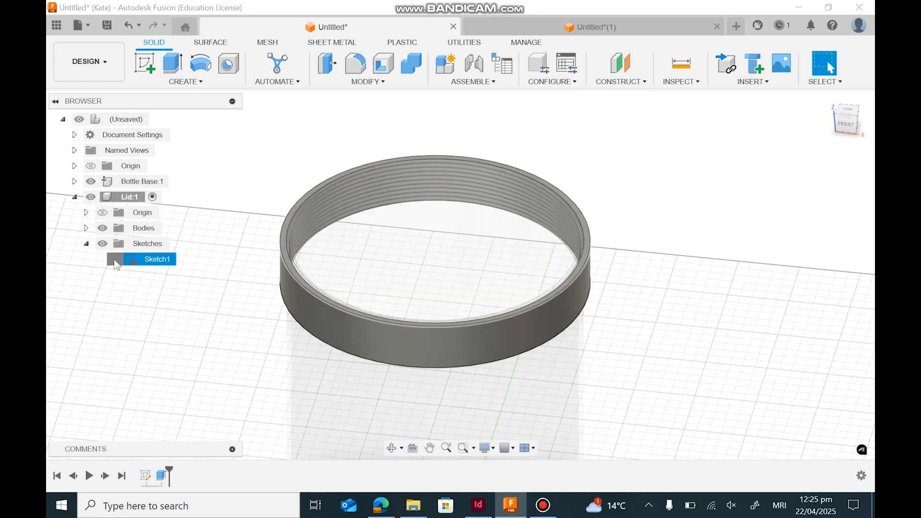
{"action": "left_click", "coordinate": [113, 260]}
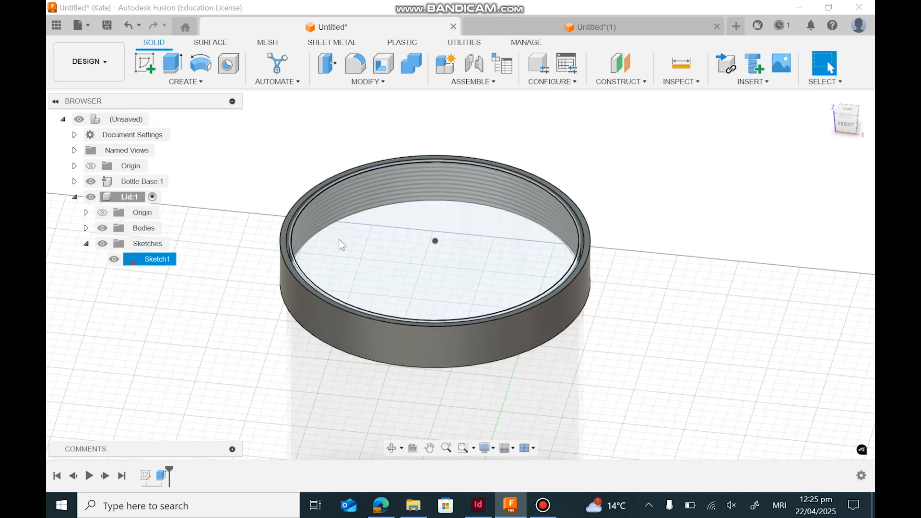
Step: Extrude all four Lid sketch profiles, covering the full 125 mm circle, 5 mm upward from the rim
{"action": "left_click", "coordinate": [175, 73]}
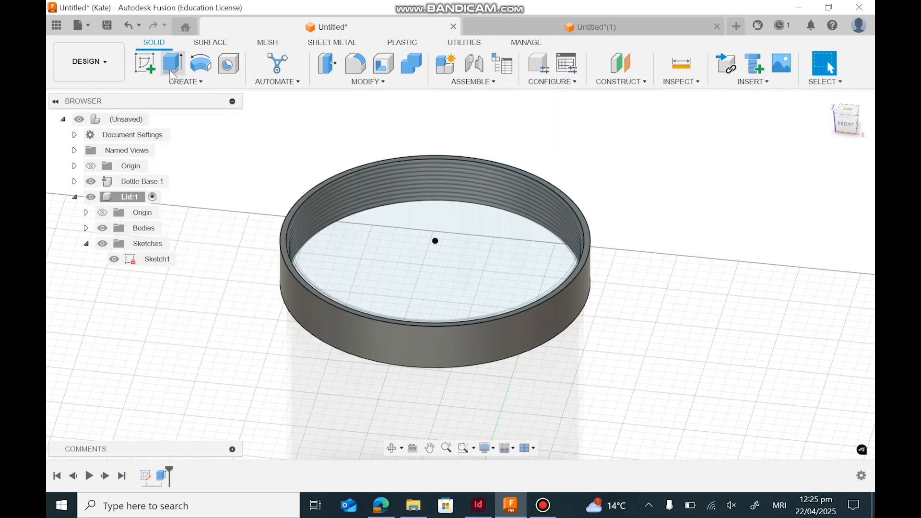
{"action": "scroll", "coordinate": [254, 214], "scroll_direction": "up", "scroll_amount": 3}
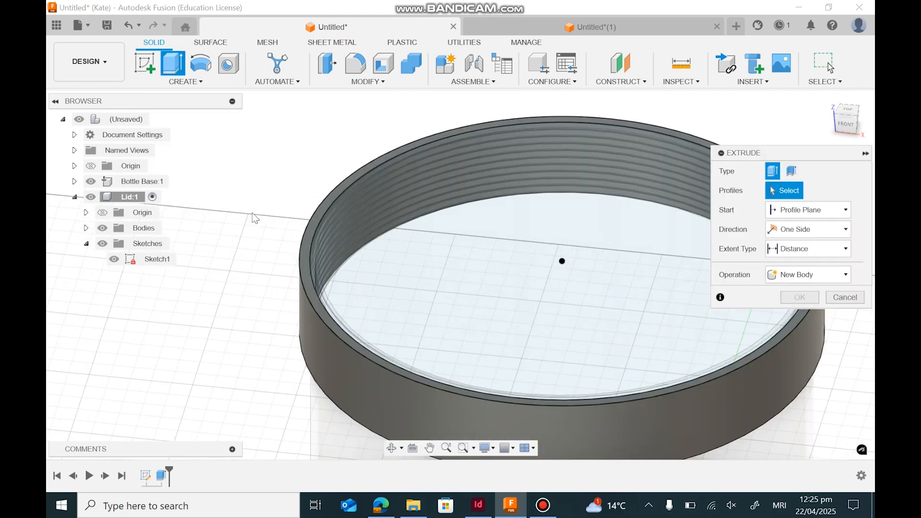
{"action": "left_click", "coordinate": [370, 263]}
{"action": "left_click", "coordinate": [315, 276]}
{"action": "left_click", "coordinate": [312, 277]}
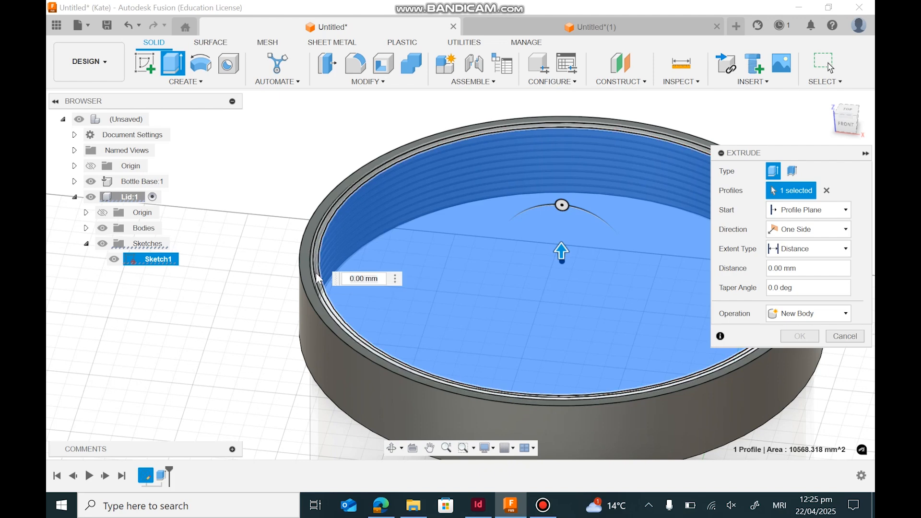
{"action": "left_click", "coordinate": [311, 277]}
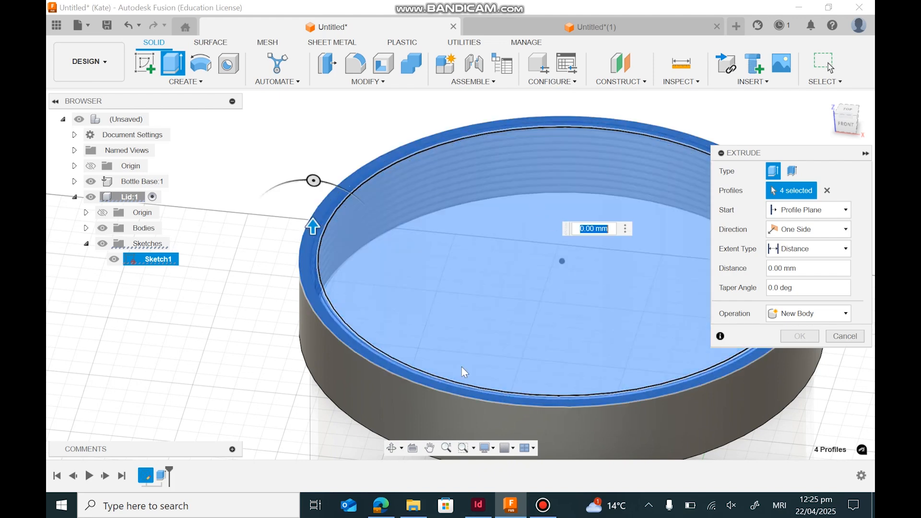
{"action": "scroll", "coordinate": [547, 363], "scroll_direction": "down", "scroll_amount": 2}
{"action": "middle_click_drag", "start_coordinate": [663, 392], "coordinate": [464, 405]}
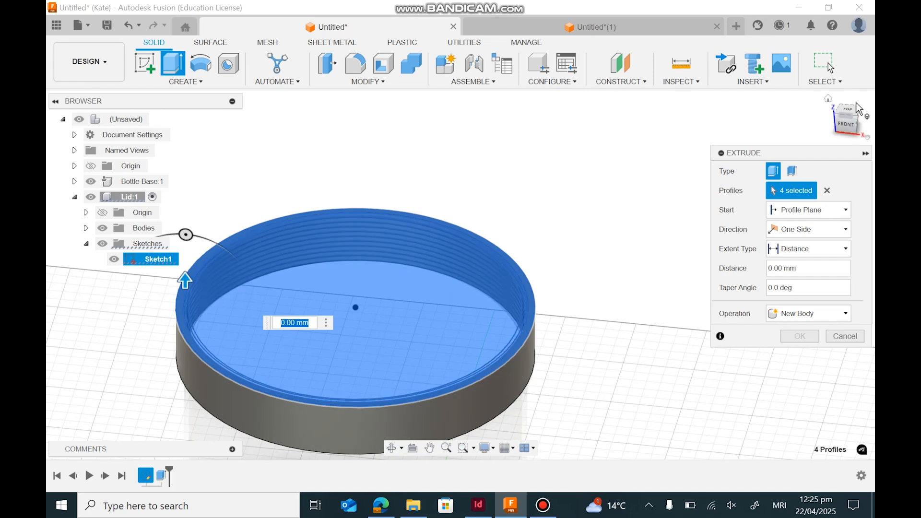
{"action": "left_click", "coordinate": [846, 114]}
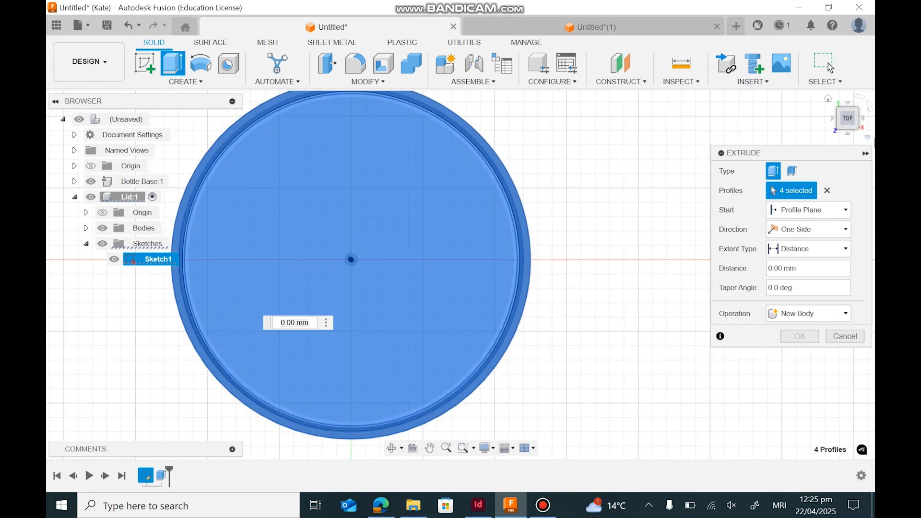
{"action": "left_click", "coordinate": [846, 132]}
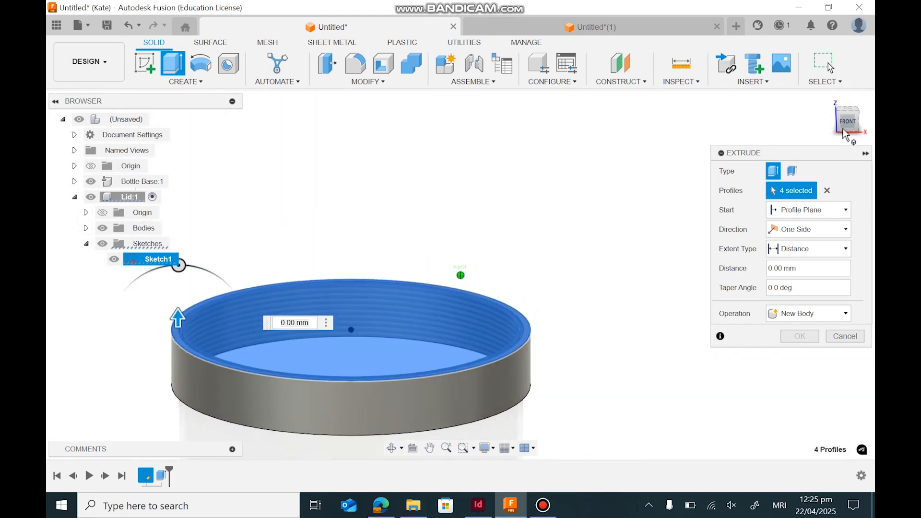
{"action": "left_click_drag", "start_coordinate": [181, 319], "coordinate": [180, 307]}
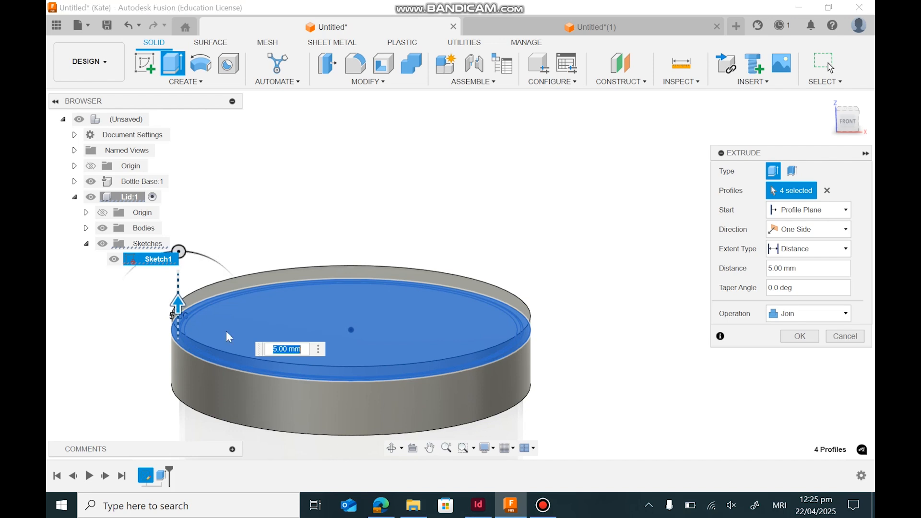
Step: Keep the extrusion's operation as Join and accept it, merging the lid's top disc with the ring
{"action": "left_click", "coordinate": [808, 318]}
{"action": "left_click", "coordinate": [808, 318]}
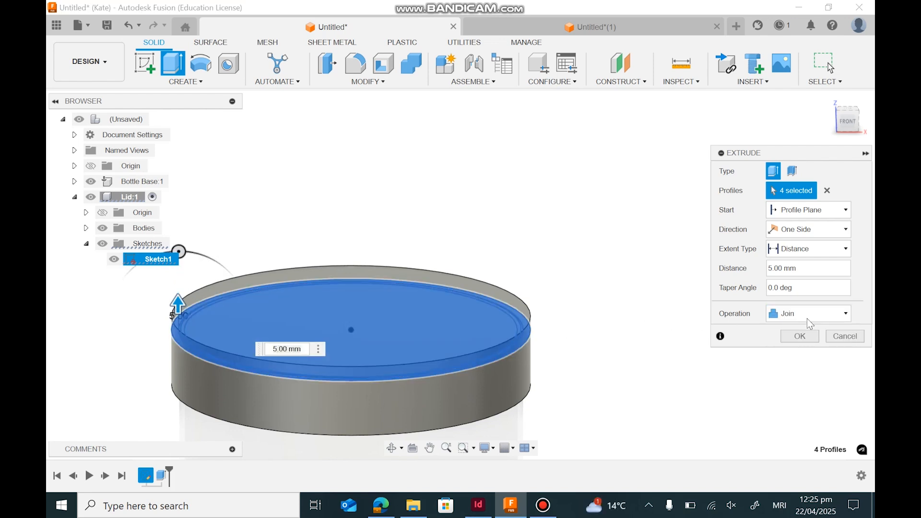
{"action": "left_click", "coordinate": [791, 320]}
{"action": "left_click", "coordinate": [792, 326]}
{"action": "left_click", "coordinate": [791, 319]}
{"action": "left_click", "coordinate": [787, 318]}
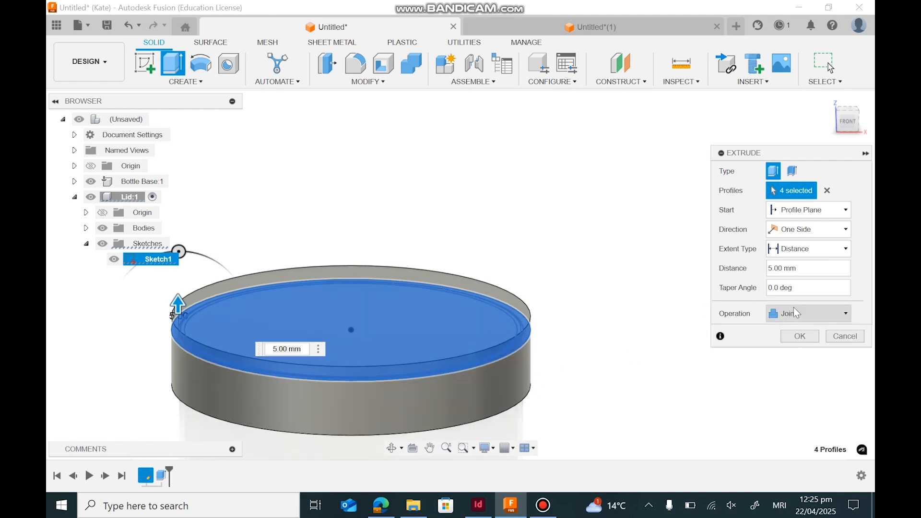
{"action": "left_click", "coordinate": [794, 312]}
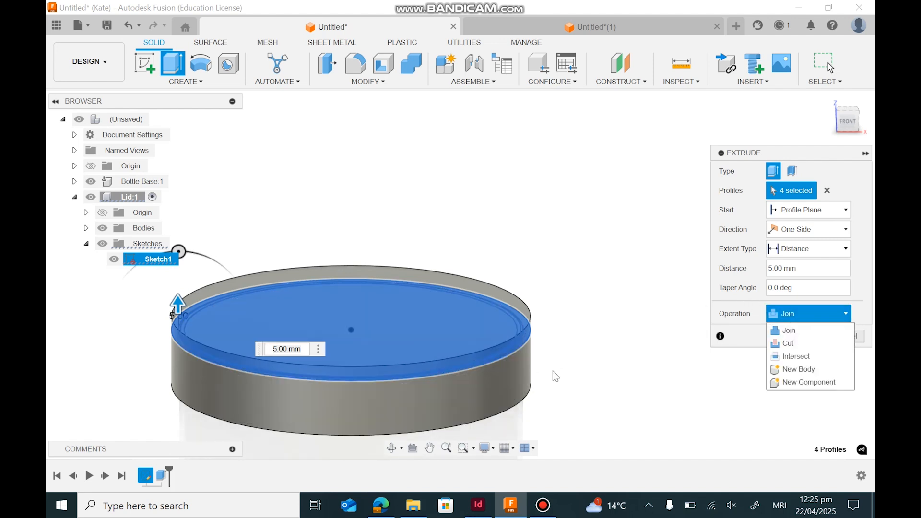
{"action": "left_click", "coordinate": [795, 317]}
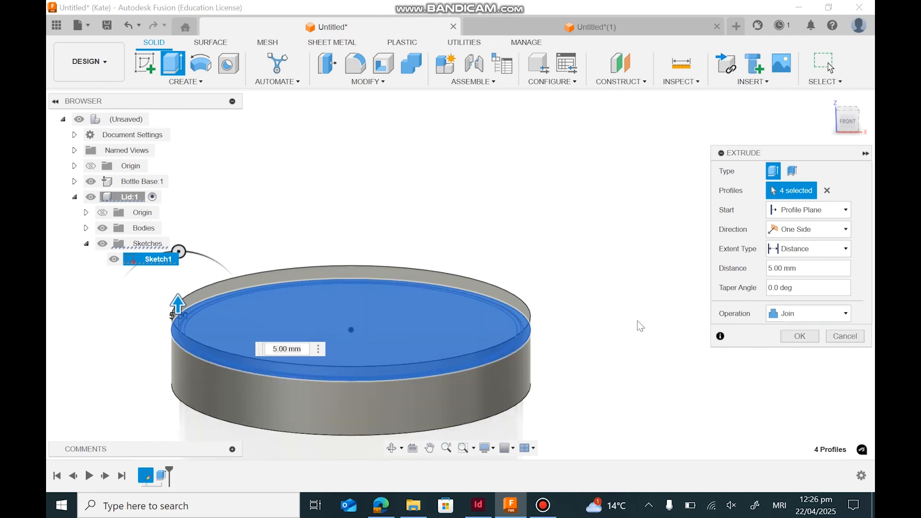
{"action": "left_click", "coordinate": [800, 337]}
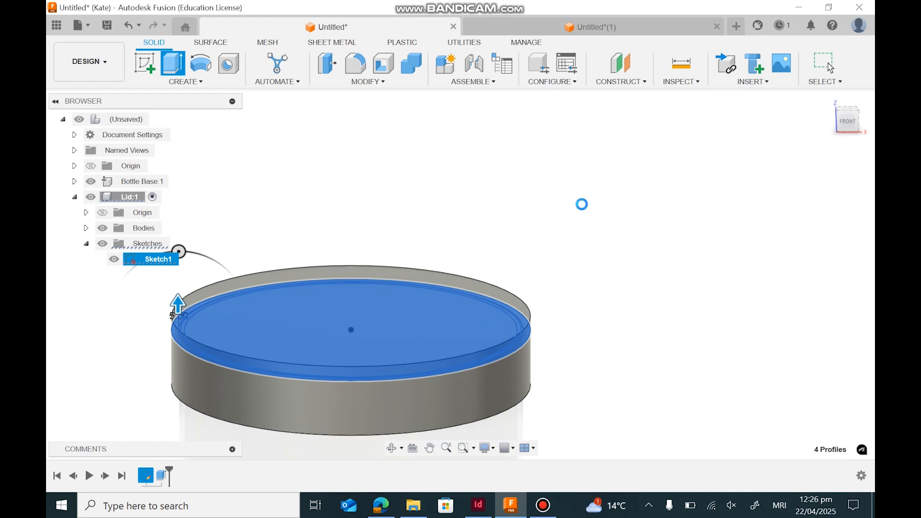
Step: Hide the Lid component's sketch so only the solid lid is displayed on the bottle
{"action": "middle_click_drag", "start_coordinate": [592, 283], "coordinate": [722, 254]}
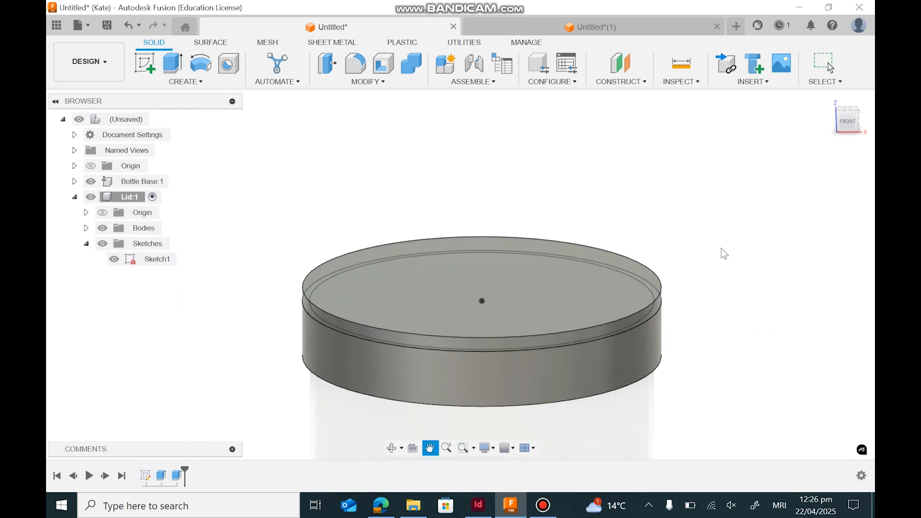
{"action": "left_click", "coordinate": [116, 261]}
{"action": "left_click", "coordinate": [115, 259]}
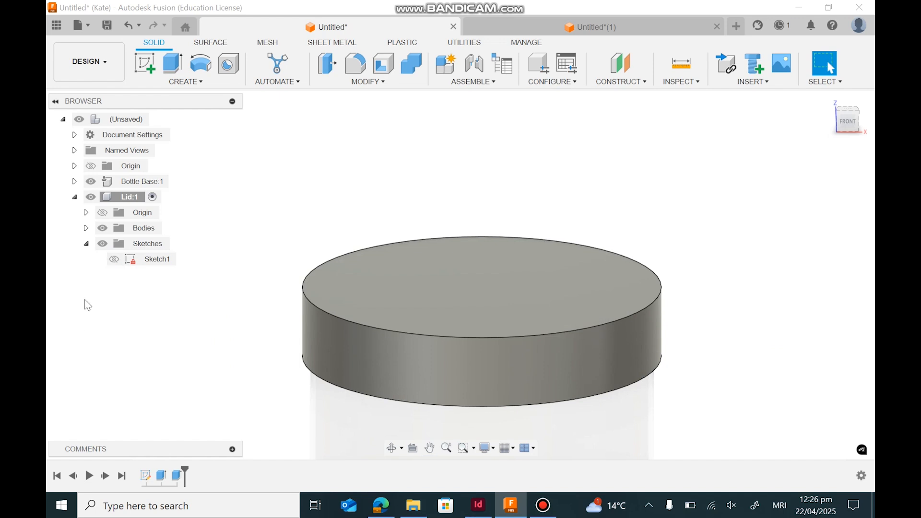
{"action": "left_click", "coordinate": [114, 260]}
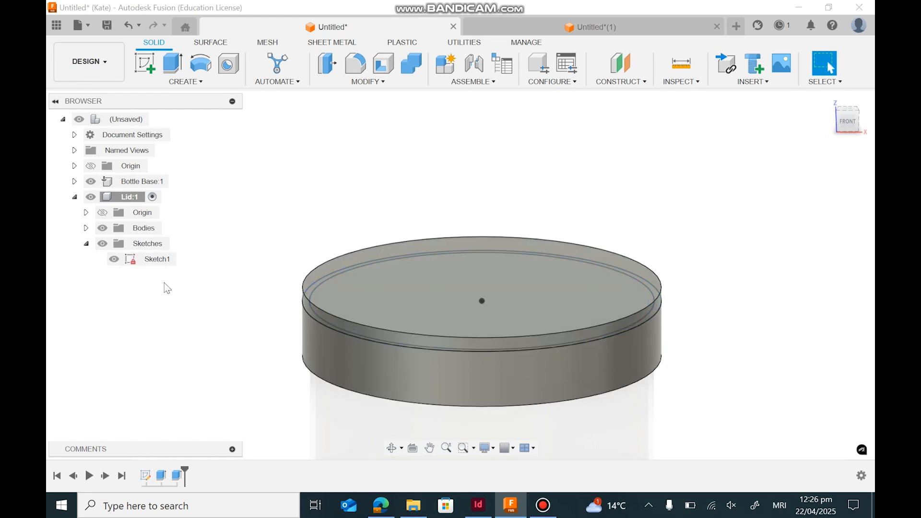
{"action": "left_click", "coordinate": [114, 260]}
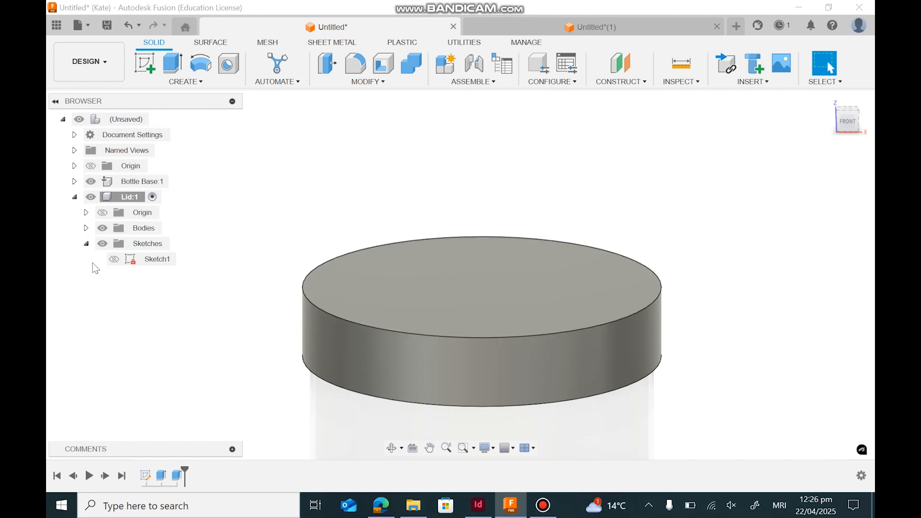
Step: Collapse the Lid component's contents in the browser and activate the top-level assembly containing both parts
{"action": "left_click", "coordinate": [75, 197]}
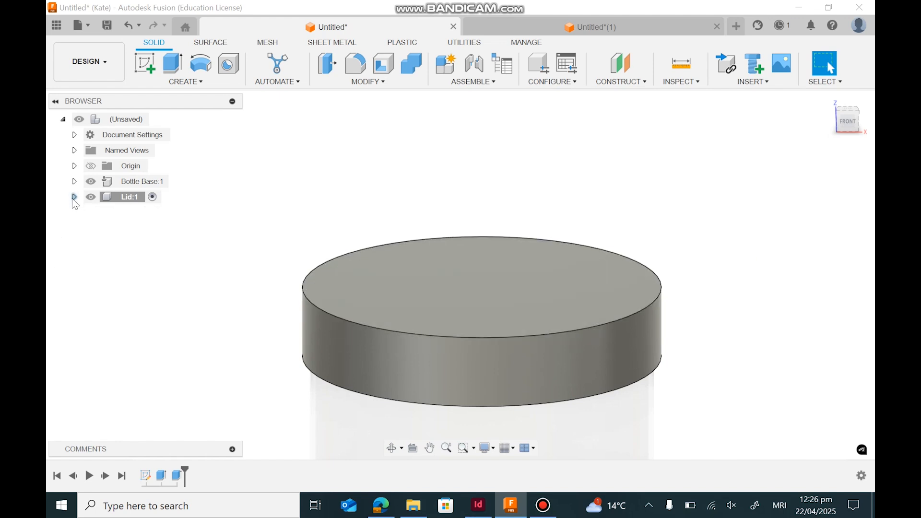
{"action": "scroll", "coordinate": [778, 304], "scroll_direction": "down", "scroll_amount": 2}
{"action": "middle_click_drag", "start_coordinate": [718, 310], "coordinate": [554, 292]}
{"action": "scroll", "coordinate": [348, 375], "scroll_direction": "up", "scroll_amount": 2}
{"action": "middle_click_drag", "start_coordinate": [720, 314], "coordinate": [822, 297]}
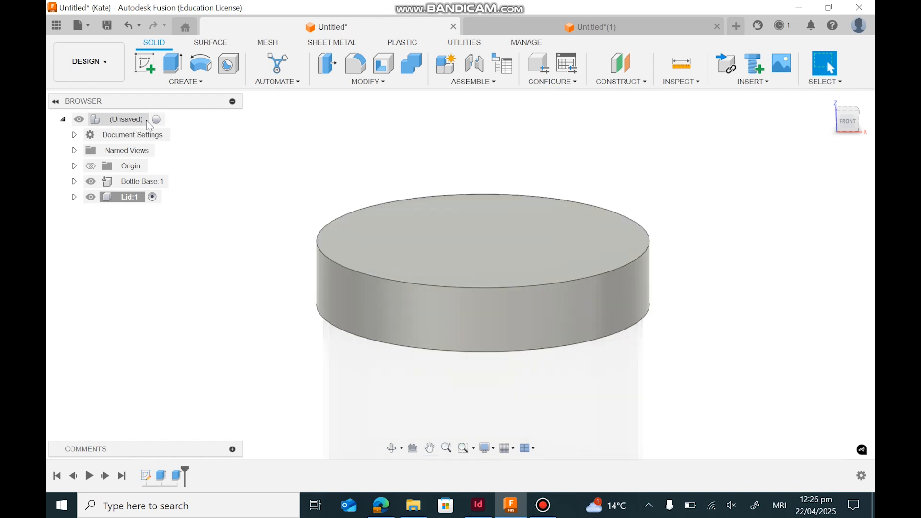
{"action": "left_click", "coordinate": [159, 119]}
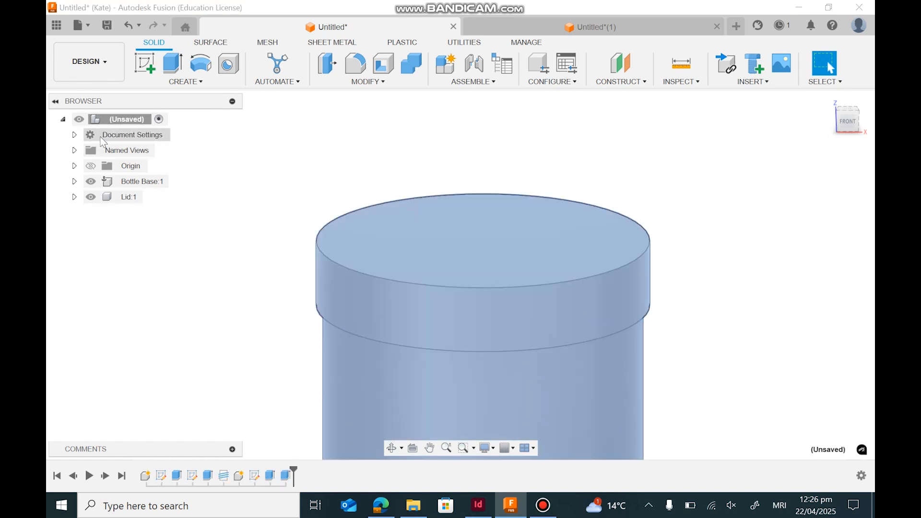
{"action": "left_click", "coordinate": [63, 119]}
{"action": "left_click", "coordinate": [63, 119]}
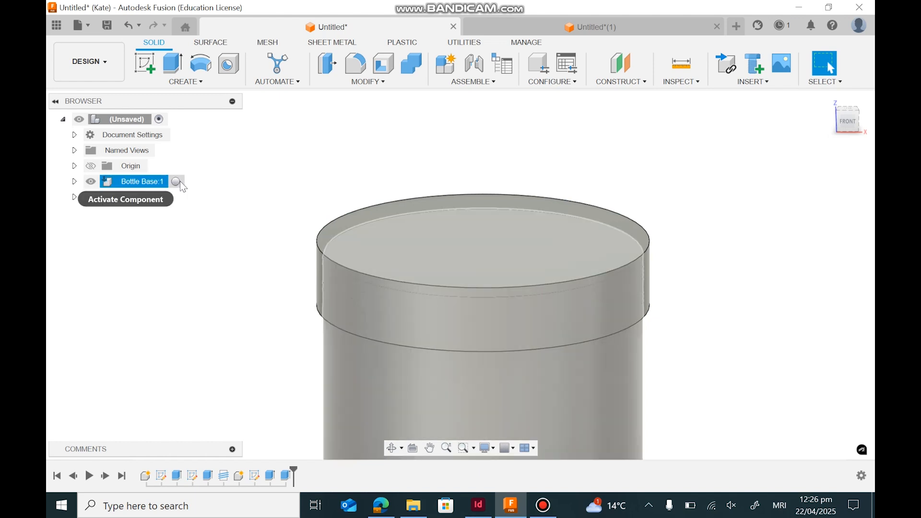
Step: Activate the Bottle Base, the Lid and the whole assembly in turn to compare each component's display and history
{"action": "left_click", "coordinate": [181, 181]}
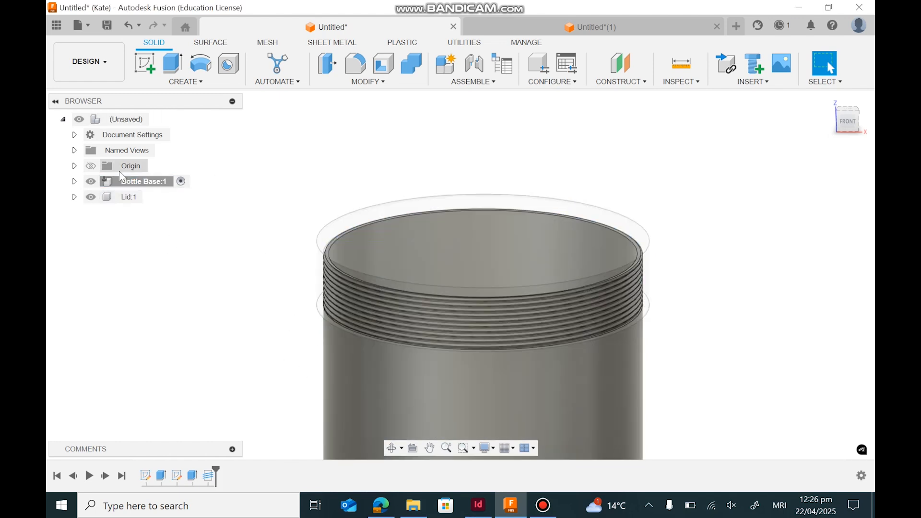
{"action": "left_click", "coordinate": [150, 198]}
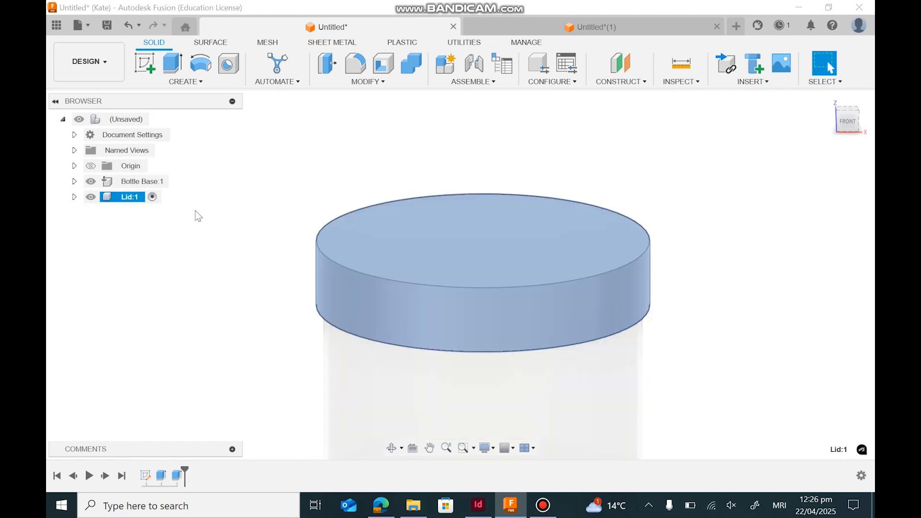
{"action": "left_click", "coordinate": [159, 119]}
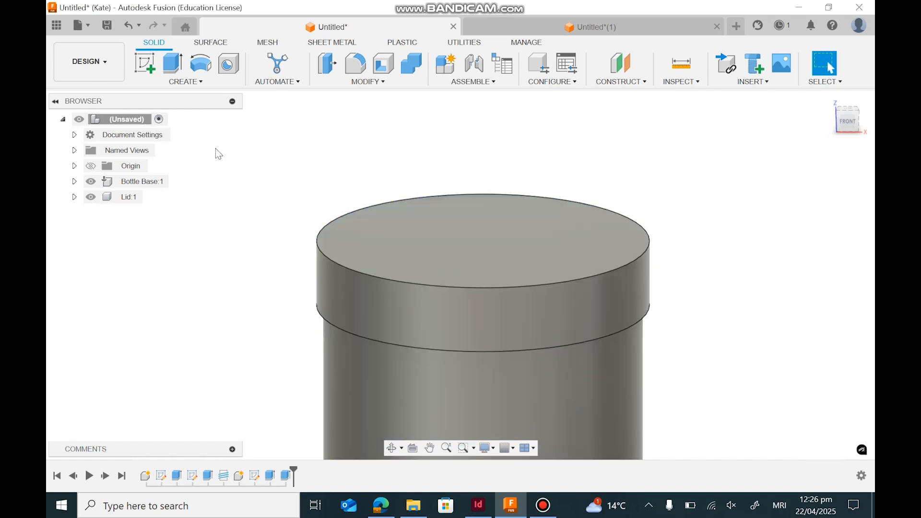
{"action": "scroll", "coordinate": [677, 361], "scroll_direction": "down", "scroll_amount": 1}
{"action": "middle_click_drag", "start_coordinate": [713, 343], "coordinate": [572, 200]}
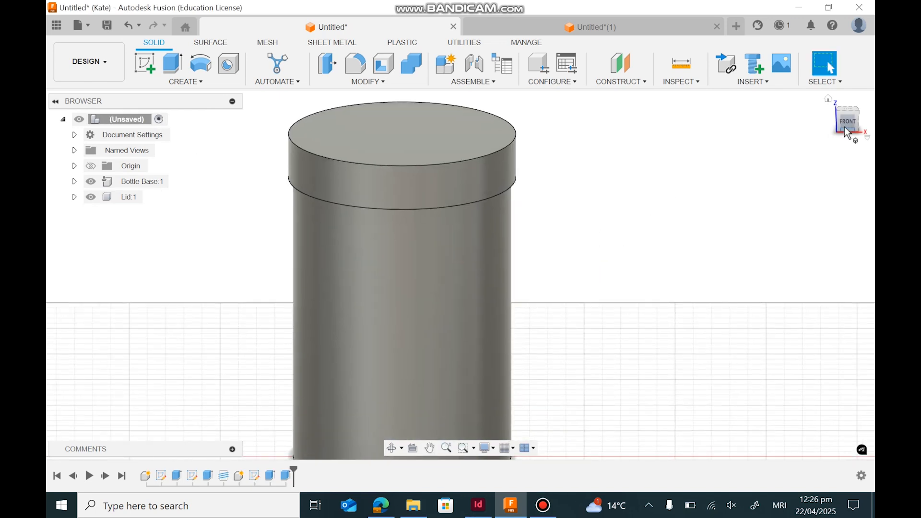
{"action": "mouse_move", "coordinate": [844, 123]}
{"action": "left_mouse_down"}
{"action": "mouse_move", "coordinate": [842, 92]}
{"action": "mouse_move", "coordinate": [840, 116]}
{"action": "left_mouse_up"}
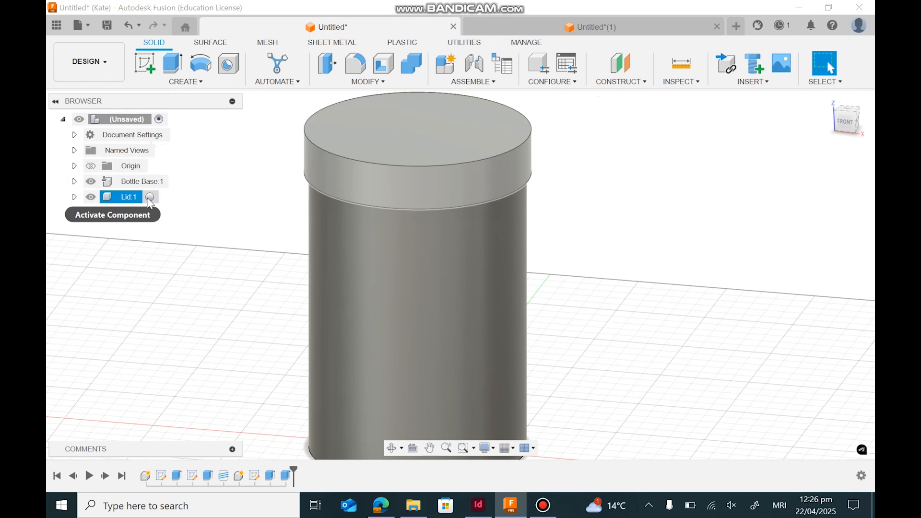
Step: Activate the Lid component and hide the Bottle Base, exposing the lid's inner wall from below
{"action": "left_click", "coordinate": [153, 197]}
{"action": "left_click", "coordinate": [189, 209]}
{"action": "middle_click_drag", "start_coordinate": [248, 190], "coordinate": [227, 282]}
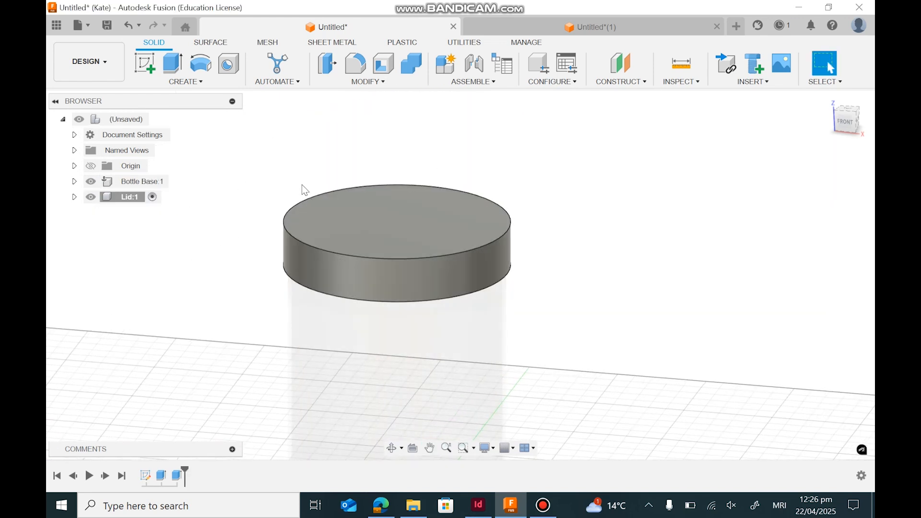
{"action": "left_click", "coordinate": [847, 134]}
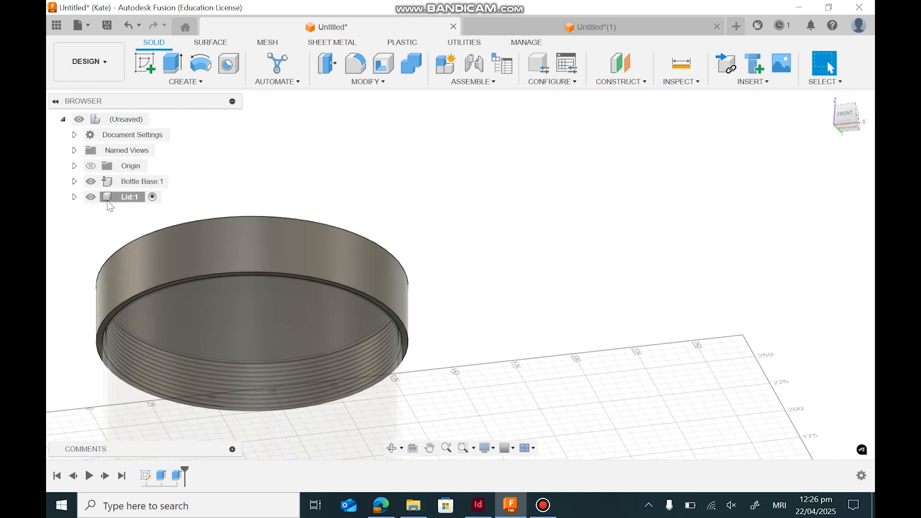
{"action": "left_click", "coordinate": [91, 181]}
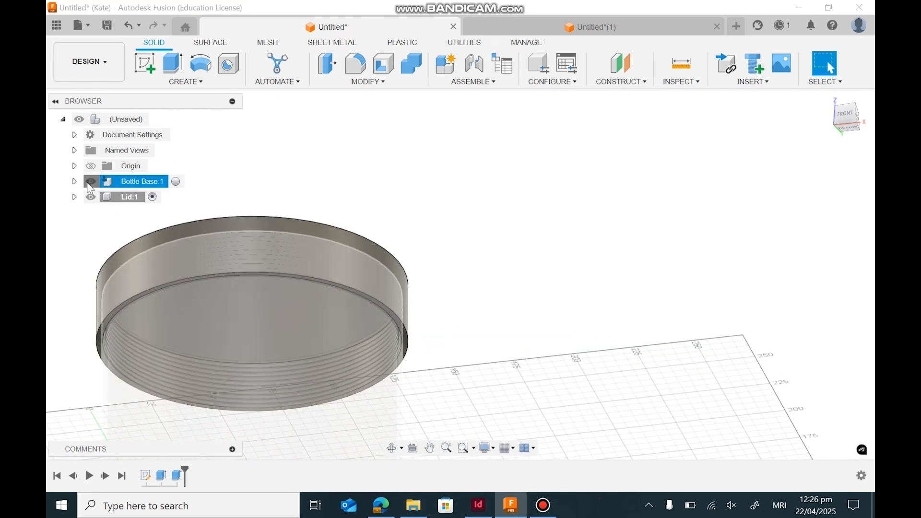
{"action": "middle_click_drag", "start_coordinate": [564, 330], "coordinate": [709, 236]}
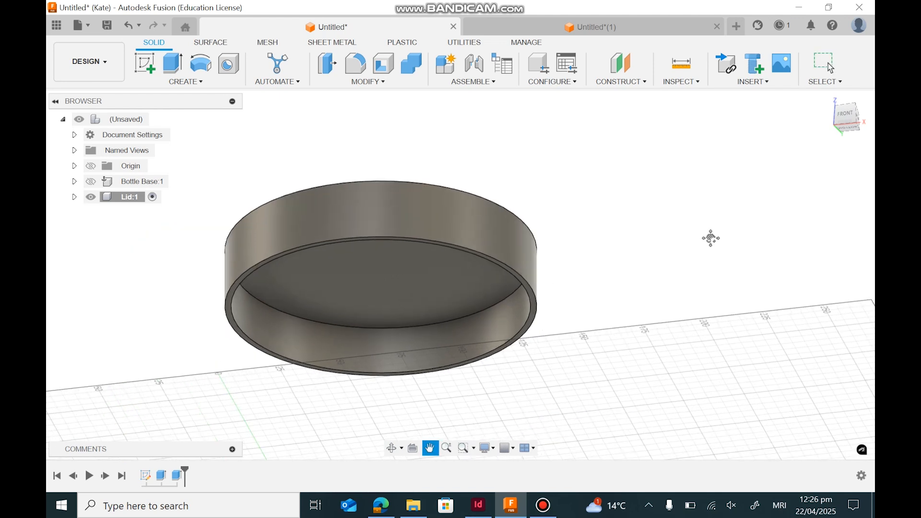
{"action": "left_click", "coordinate": [91, 182]}
{"action": "left_click", "coordinate": [91, 182]}
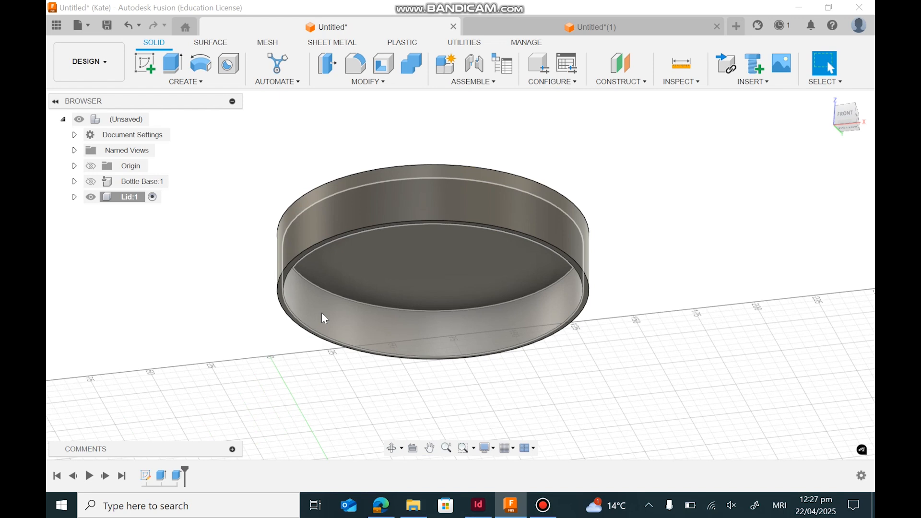
Step: Add a modeled, full-length ISO Metric profile thread to the lid's inner wall, size 120.0 mm, designation M120x2, class 6H, right hand
{"action": "left_click", "coordinate": [178, 82]}
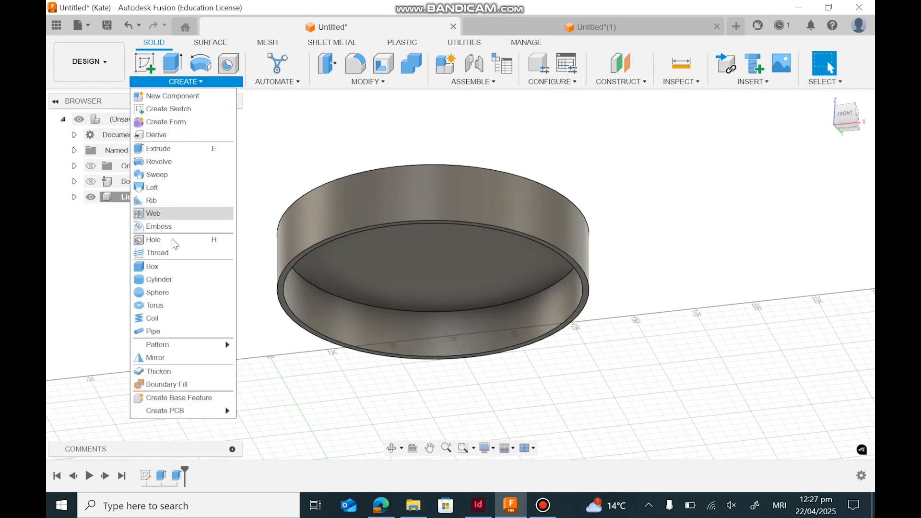
{"action": "left_click", "coordinate": [166, 259]}
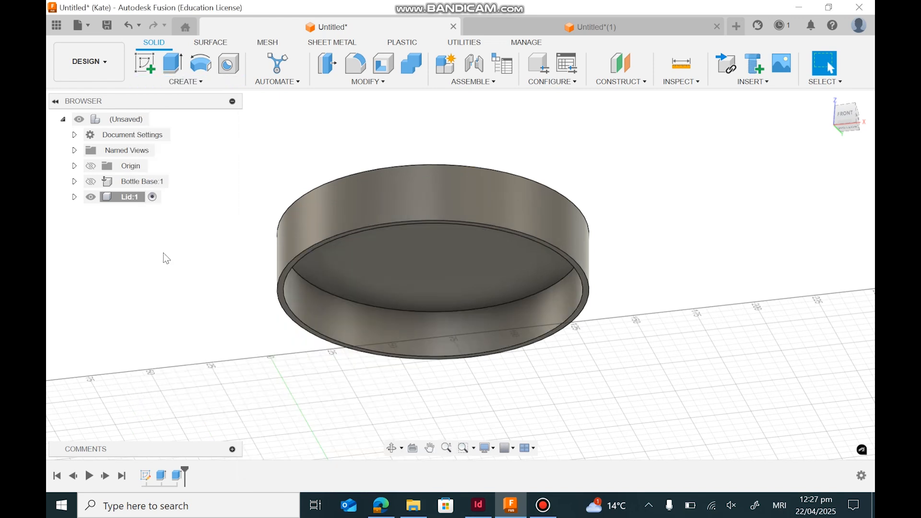
{"action": "left_click", "coordinate": [310, 308]}
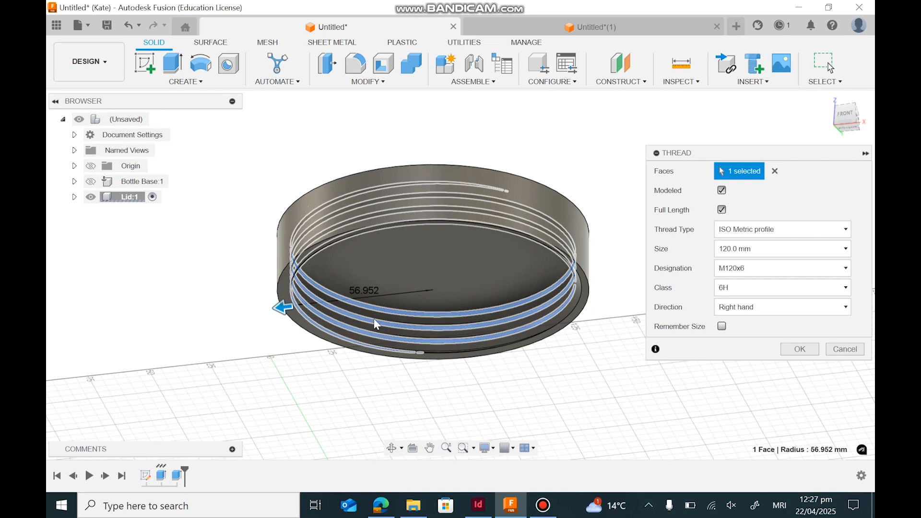
{"action": "left_click", "coordinate": [734, 268]}
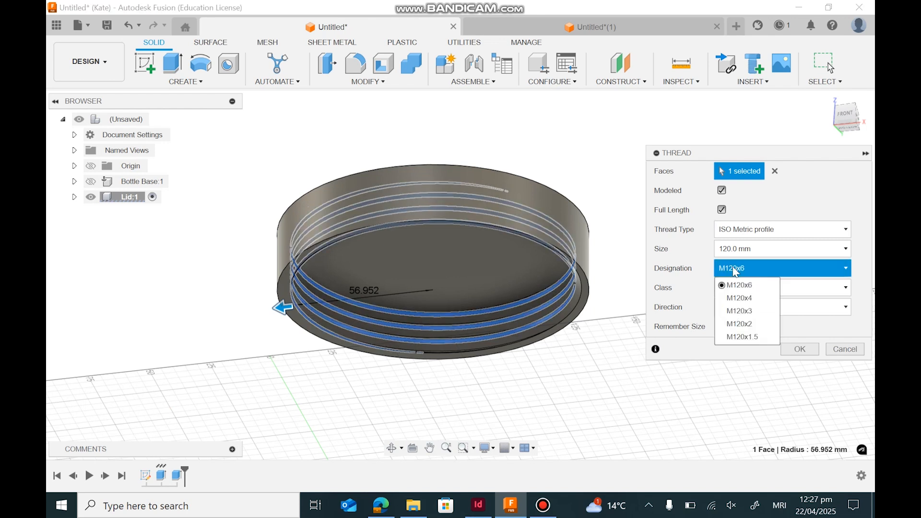
{"action": "left_click", "coordinate": [740, 324]}
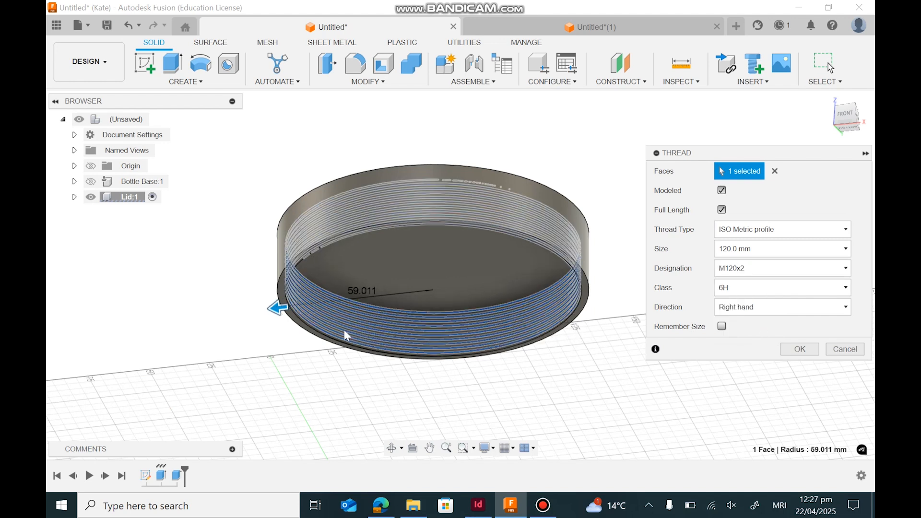
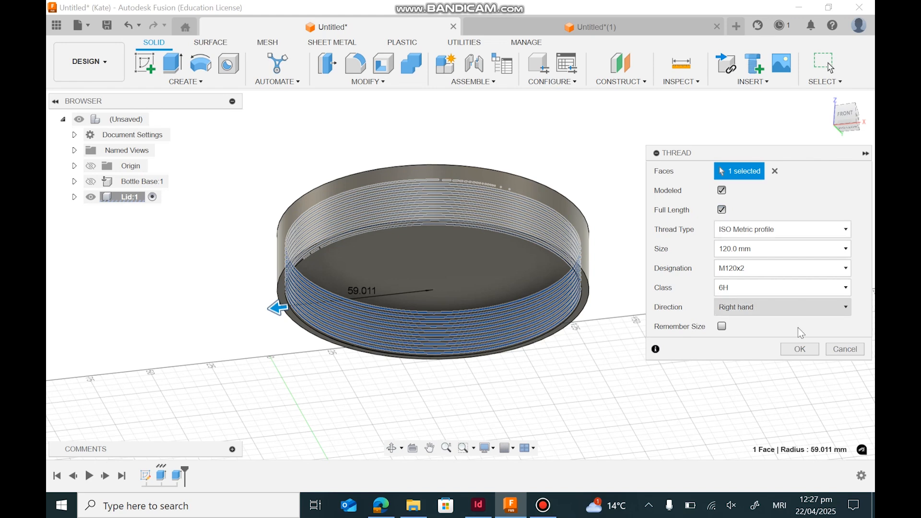
{"action": "left_click", "coordinate": [805, 349]}
Step: Show the Bottle Base again and activate the top-level assembly to display the lid fitted on the bottle
{"action": "left_click_drag", "start_coordinate": [847, 123], "coordinate": [821, 144]}
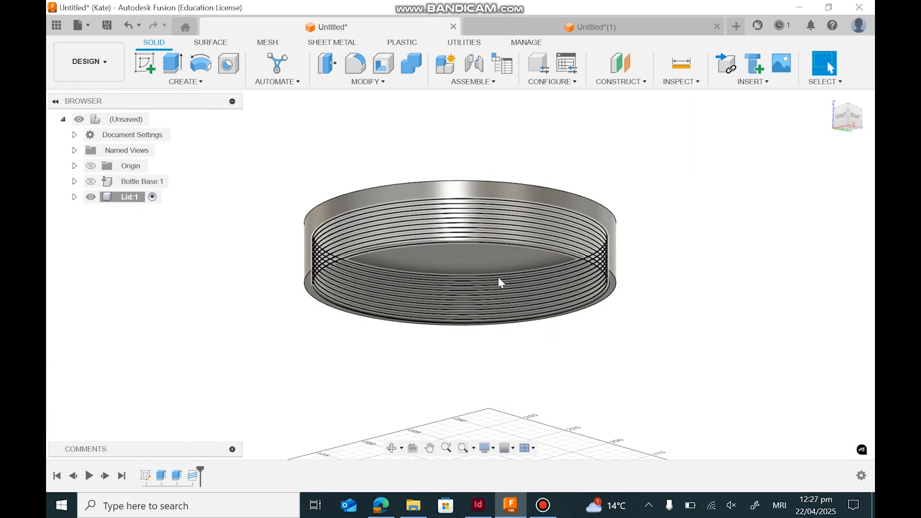
{"action": "left_click", "coordinate": [91, 183]}
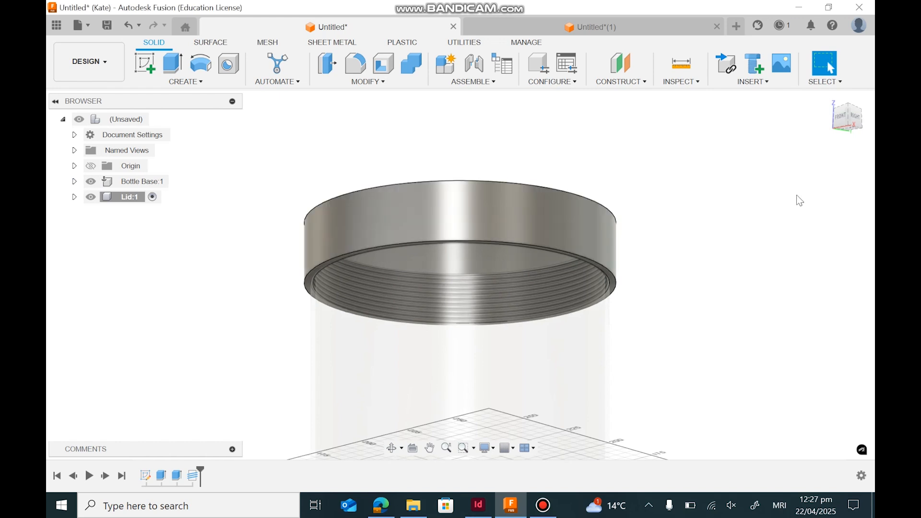
{"action": "left_click", "coordinate": [157, 119]}
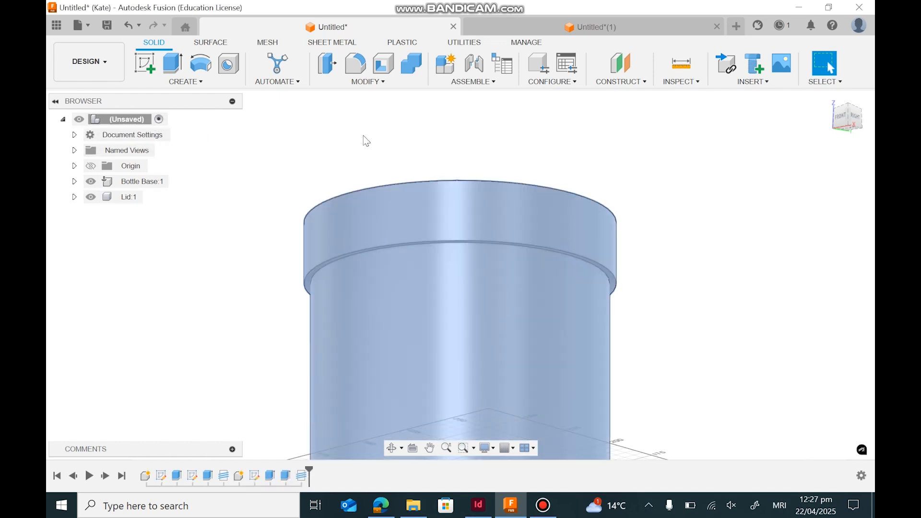
{"action": "left_click_drag", "start_coordinate": [840, 119], "coordinate": [844, 153]}
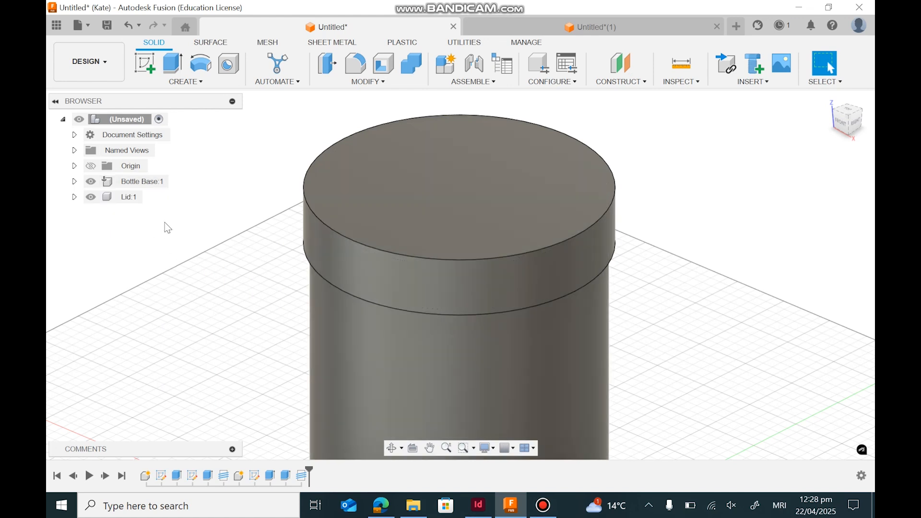
Step: Activate the Bottle Base component and review its sketches, extrusions and thread one by one in its feature history
{"action": "left_click", "coordinate": [175, 181]}
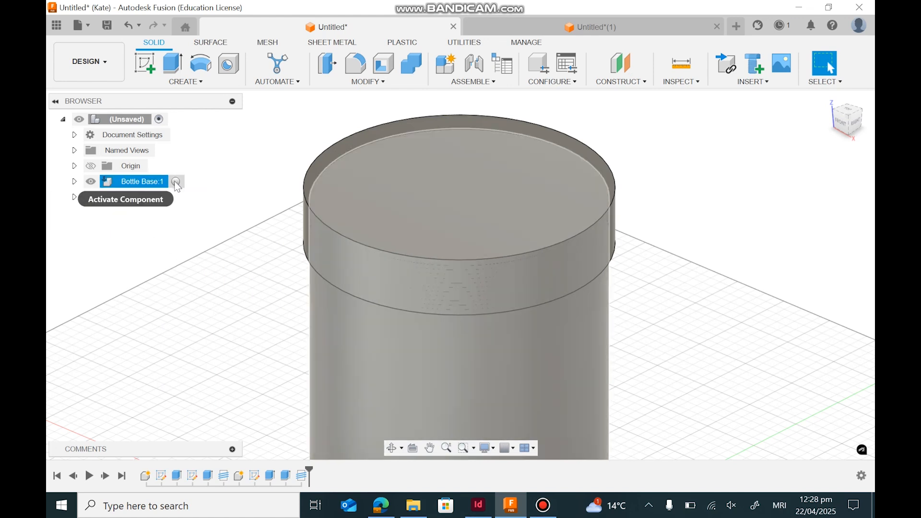
{"action": "left_click", "coordinate": [176, 181]}
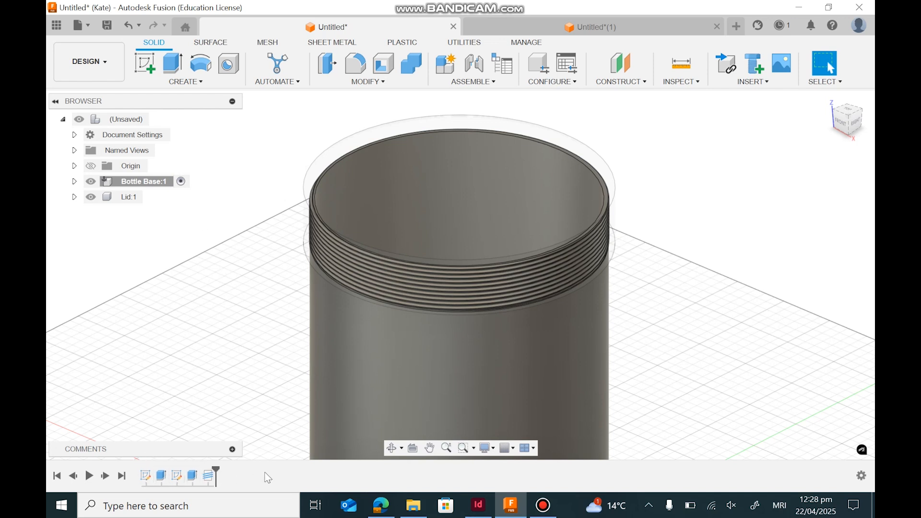
{"action": "scroll", "coordinate": [194, 409], "scroll_direction": "down", "scroll_amount": 2}
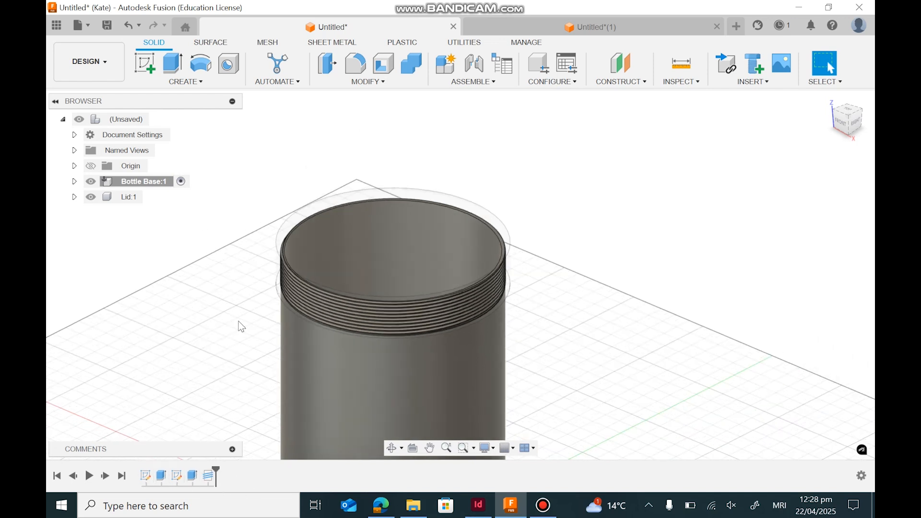
{"action": "middle_click_drag", "start_coordinate": [254, 331], "coordinate": [296, 248]}
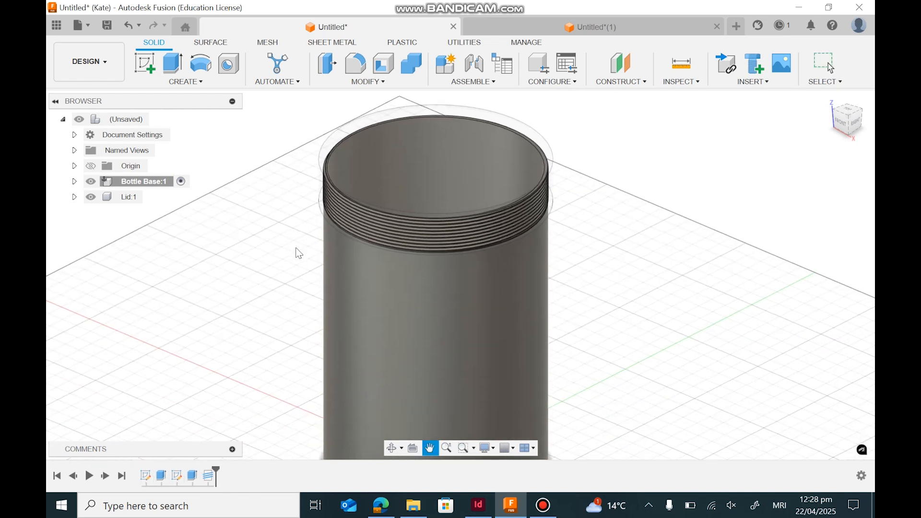
{"action": "left_click", "coordinate": [146, 476]}
{"action": "mouse_move", "coordinate": [214, 376]}
{"action": "middle_mouse_down"}
{"action": "mouse_move", "coordinate": [210, 286]}
{"action": "mouse_move", "coordinate": [189, 358]}
{"action": "middle_mouse_up"}
{"action": "left_click", "coordinate": [162, 476]}
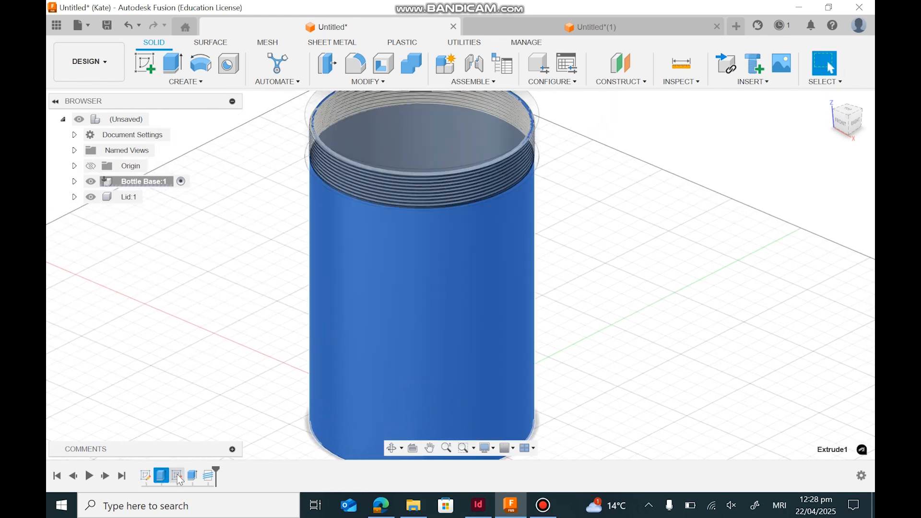
{"action": "left_click", "coordinate": [177, 476]}
{"action": "left_click", "coordinate": [193, 476]}
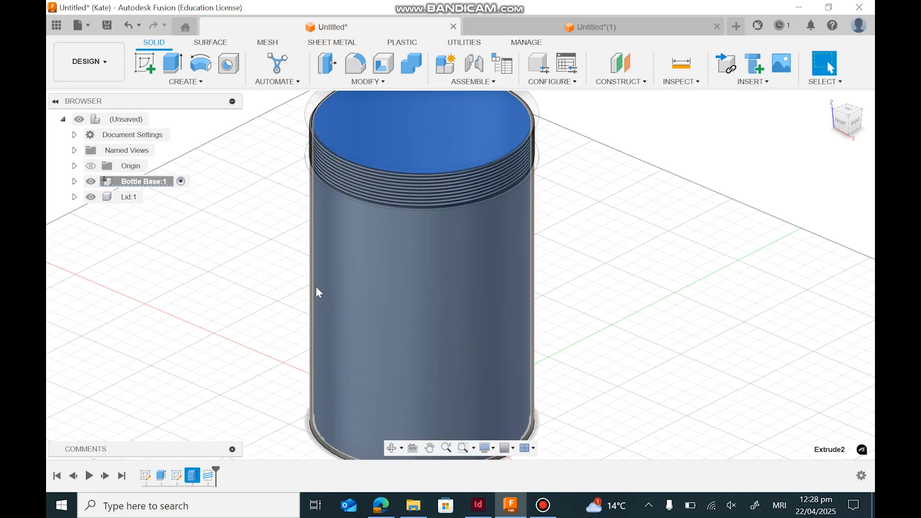
{"action": "left_click", "coordinate": [214, 477]}
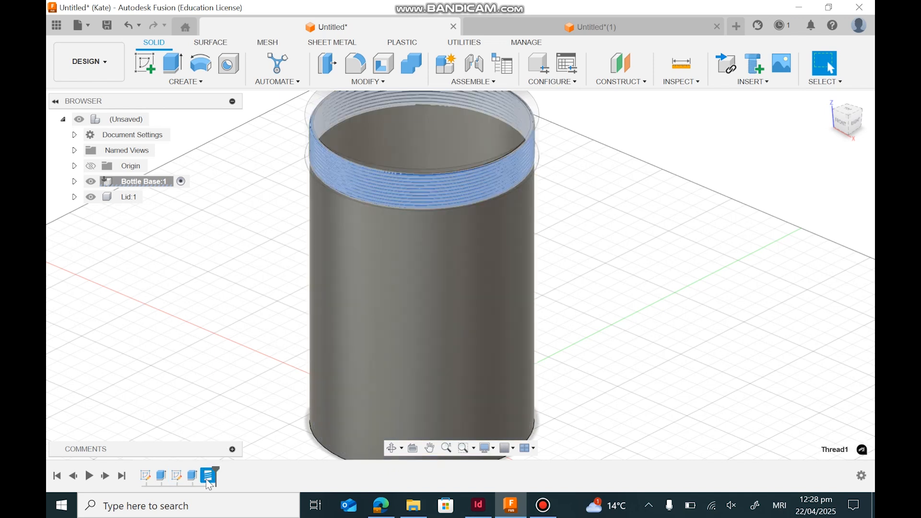
Step: Activate the Lid component and review its sketch, two extrusions and thread in its feature history
{"action": "left_click", "coordinate": [152, 197]}
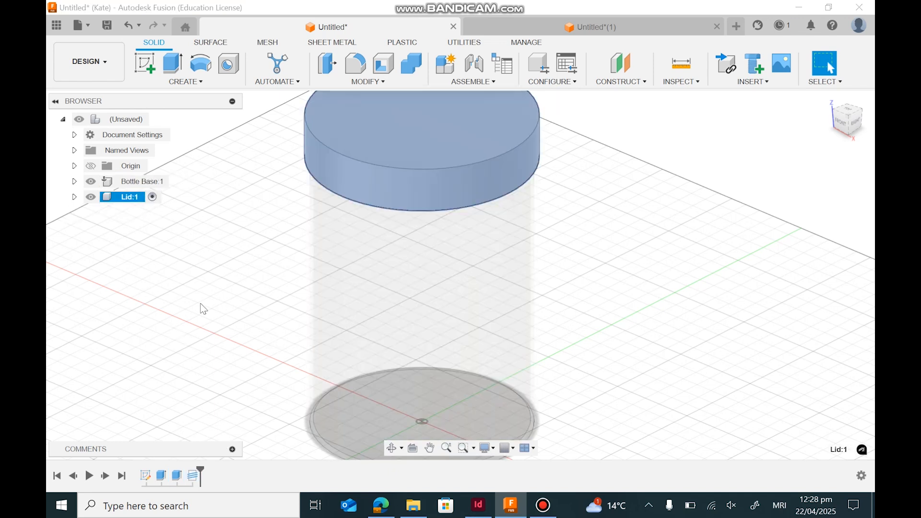
{"action": "left_click", "coordinate": [145, 476]}
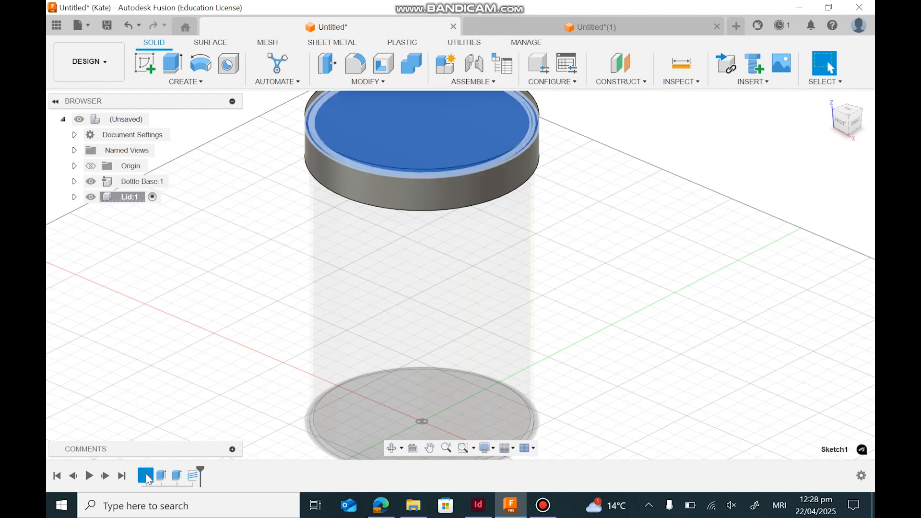
{"action": "left_click", "coordinate": [162, 479]}
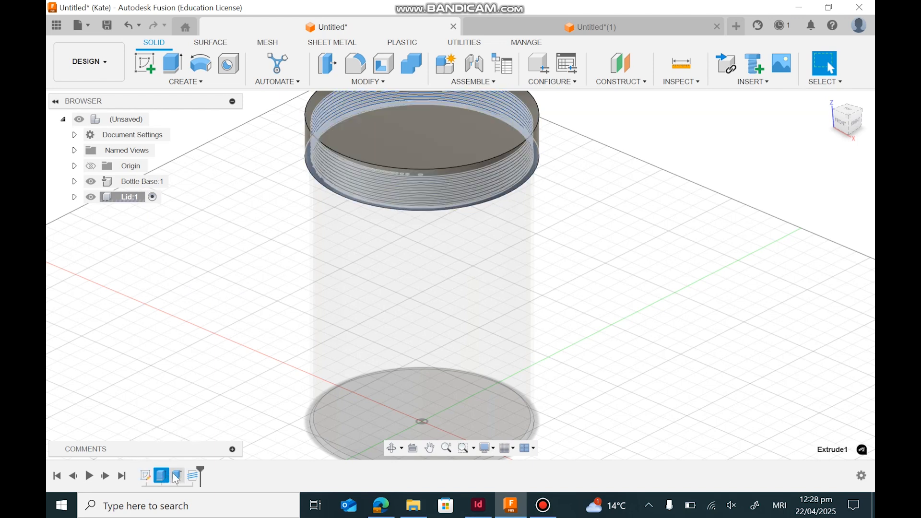
{"action": "left_click", "coordinate": [176, 477]}
{"action": "left_click", "coordinate": [194, 477]}
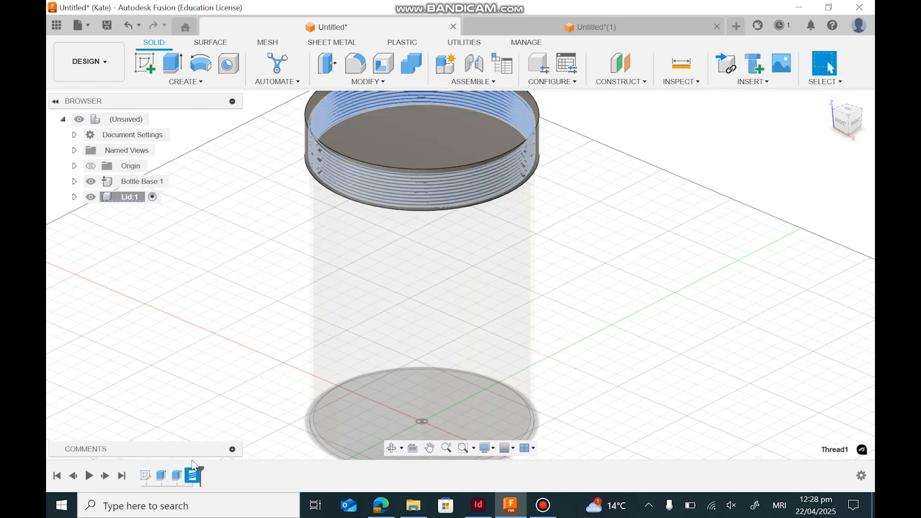
Step: Activate the top-level assembly and review the Bottle Base's component creation, sketches, extrusions and thread in the combined feature history
{"action": "left_click", "coordinate": [169, 317]}
{"action": "left_click", "coordinate": [157, 119]}
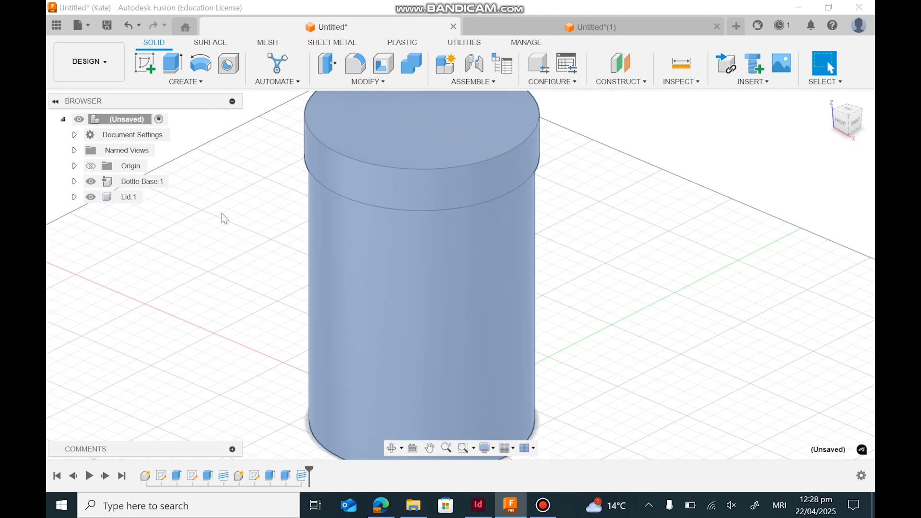
{"action": "left_click", "coordinate": [146, 477]}
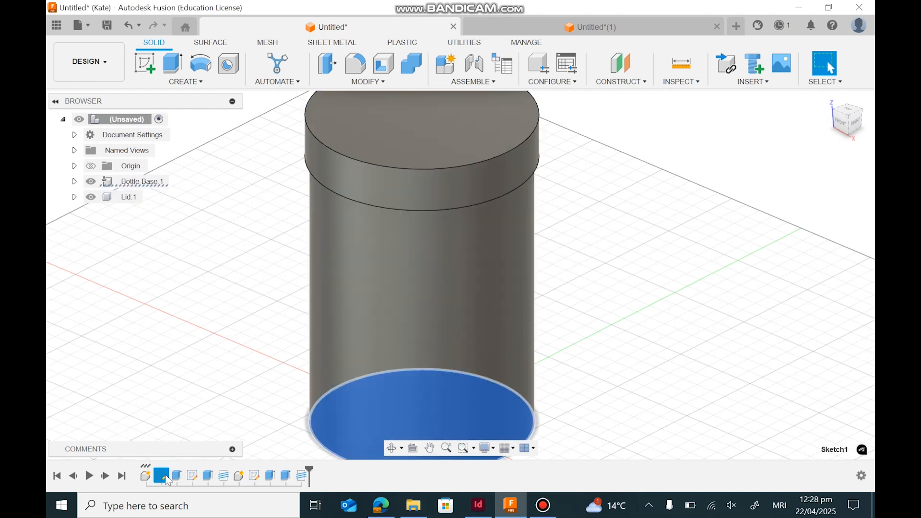
{"action": "left_click", "coordinate": [177, 478]}
{"action": "left_click", "coordinate": [192, 477]}
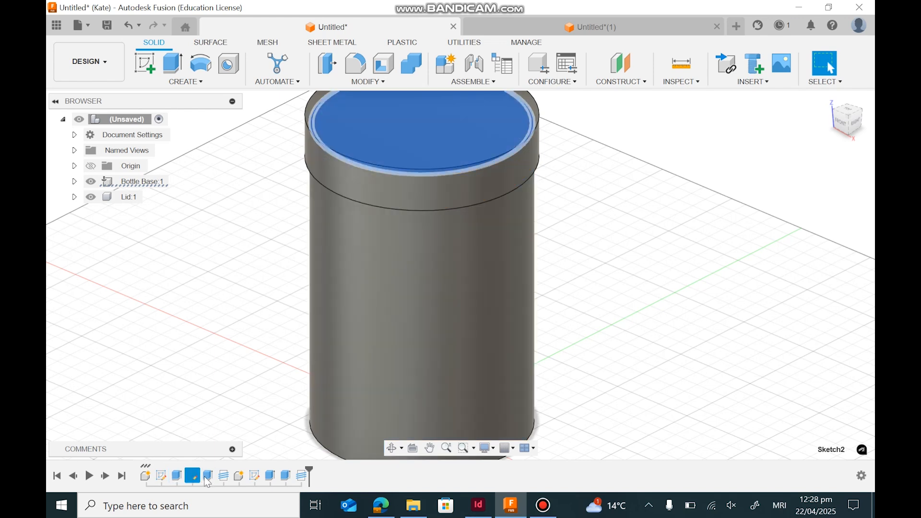
{"action": "left_click", "coordinate": [208, 477]}
{"action": "left_click", "coordinate": [223, 477]}
Step: Review the Lid's component creation, sketch, extrusion and thread in the combined feature history, and reactivate the Bottle Base component
{"action": "left_click", "coordinate": [239, 476]}
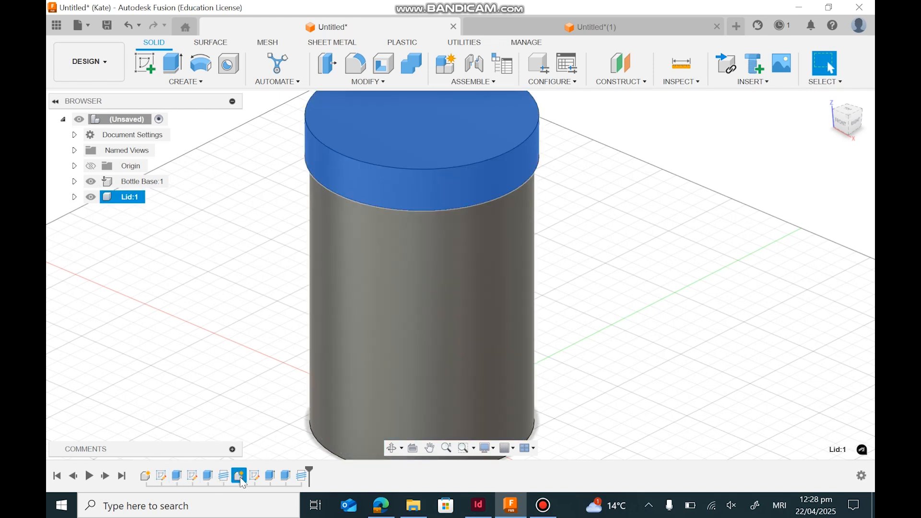
{"action": "left_click", "coordinate": [254, 476]}
{"action": "left_click", "coordinate": [270, 476]}
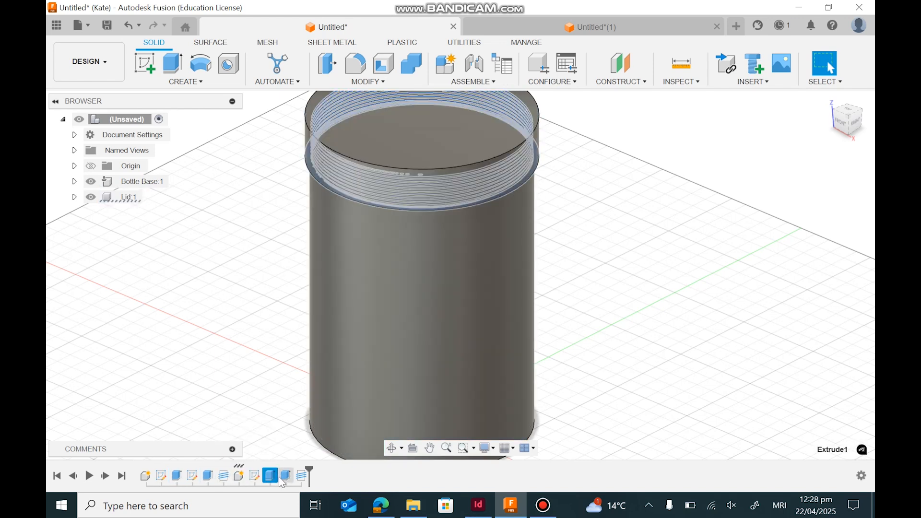
{"action": "left_click", "coordinate": [302, 477]}
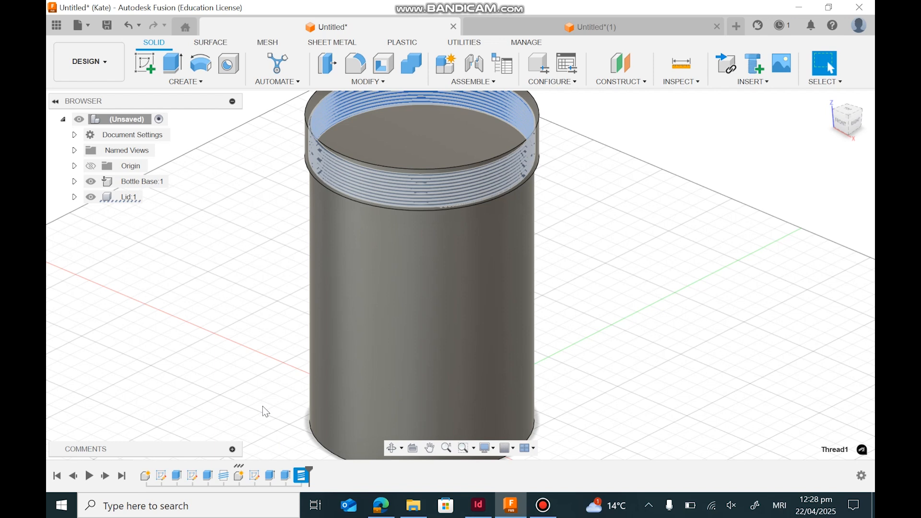
{"action": "left_click", "coordinate": [211, 329]}
{"action": "left_click", "coordinate": [181, 181]}
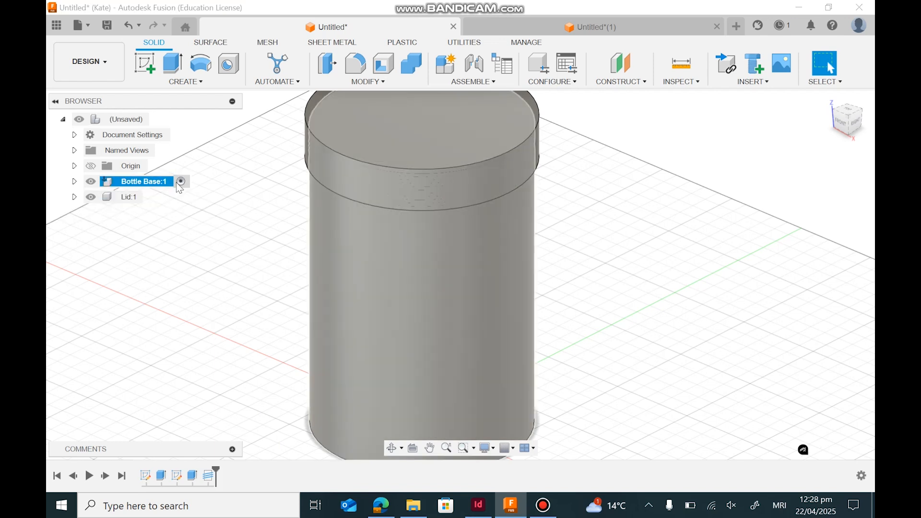
Step: Examine the Bottle Base's timeline features, including the settings of the inner cut extrusion and the thread
{"action": "left_click", "coordinate": [208, 339]}
{"action": "mouse_move", "coordinate": [216, 470]}
{"action": "left_mouse_down"}
{"action": "mouse_move", "coordinate": [168, 476]}
{"action": "mouse_move", "coordinate": [217, 479]}
{"action": "left_mouse_up"}
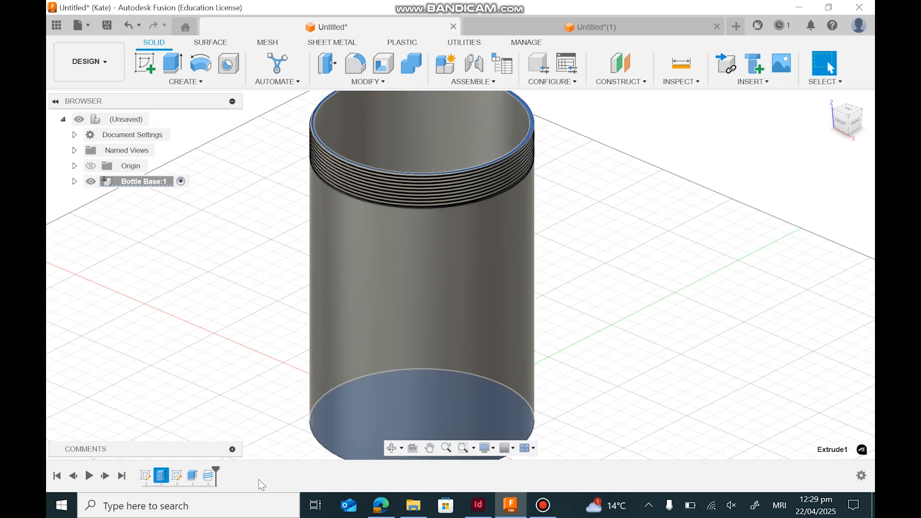
{"action": "left_click", "coordinate": [193, 476]}
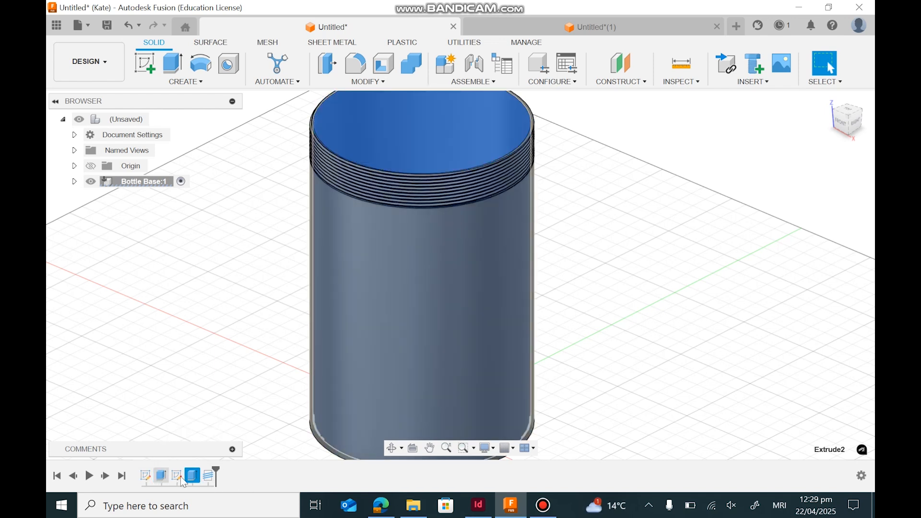
{"action": "left_click", "coordinate": [183, 483]}
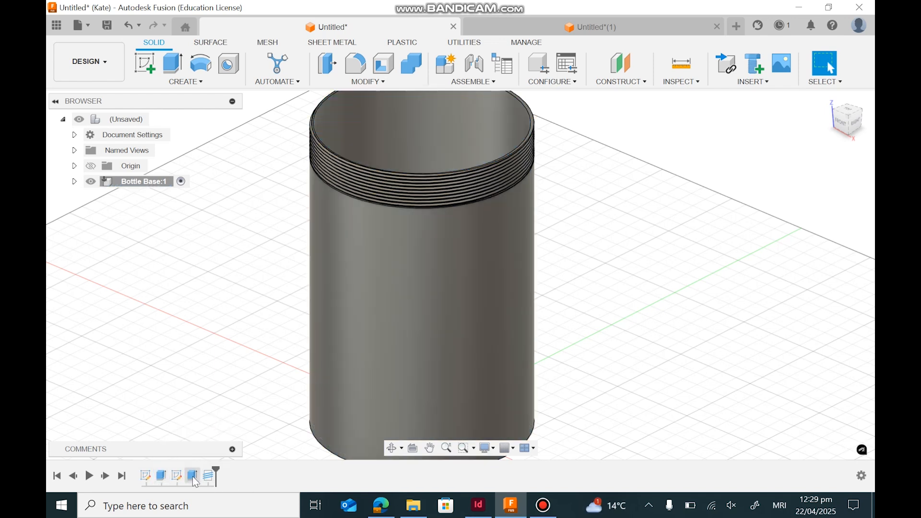
{"action": "double_click", "coordinate": [192, 477]}
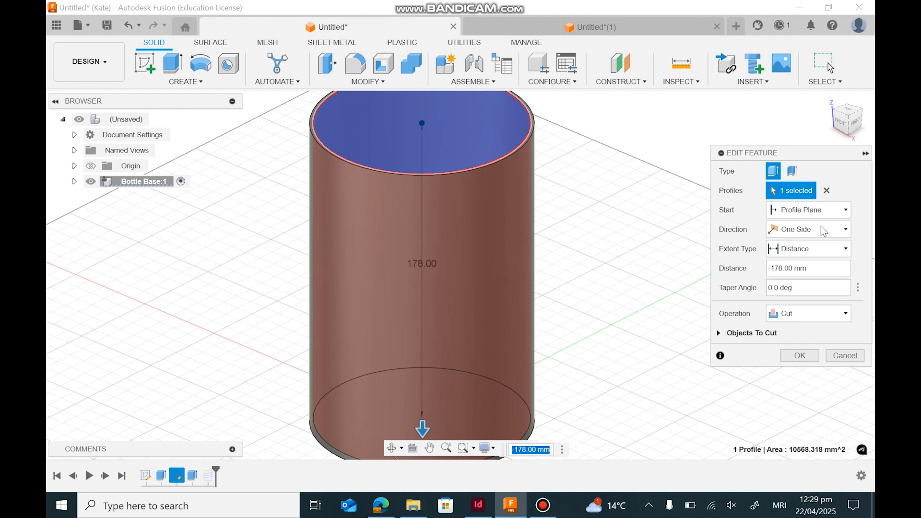
{"action": "left_click", "coordinate": [800, 355]}
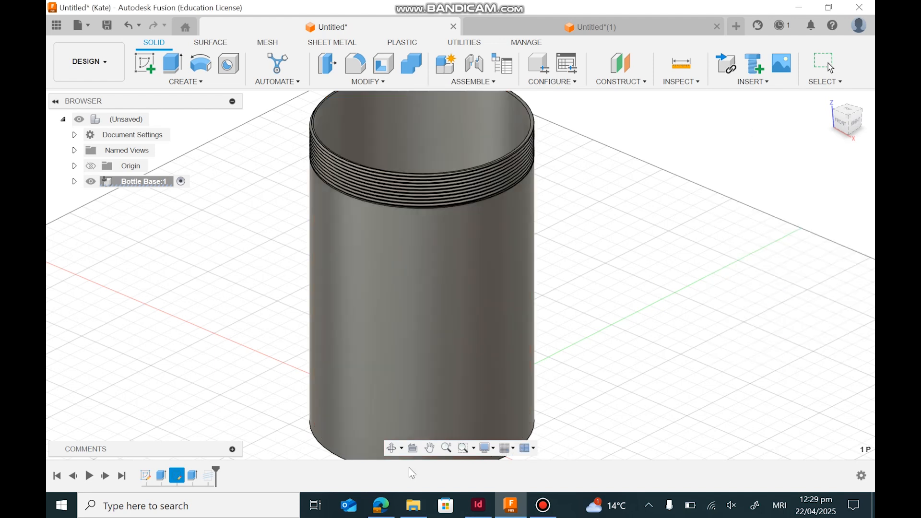
{"action": "left_click", "coordinate": [209, 477]}
{"action": "double_click", "coordinate": [210, 477]}
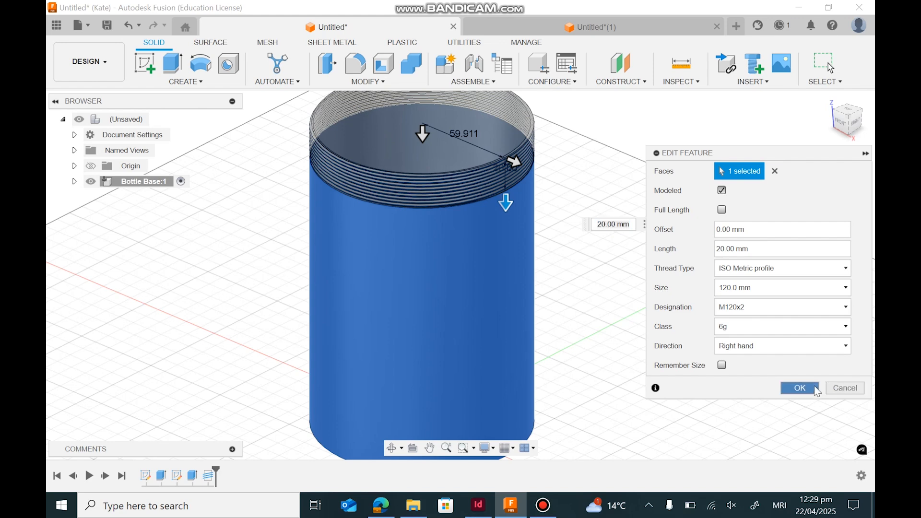
{"action": "left_click", "coordinate": [799, 388]}
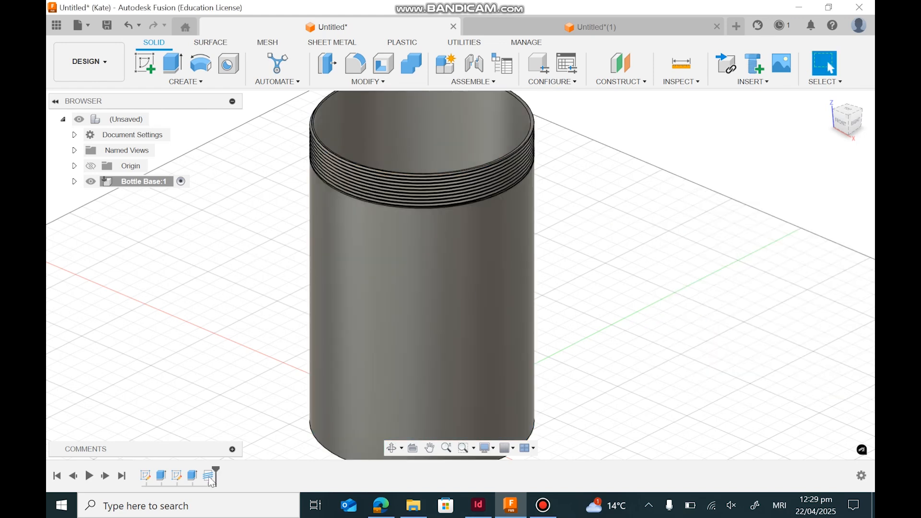
{"action": "scroll", "coordinate": [216, 266], "scroll_direction": "down", "scroll_amount": 1}
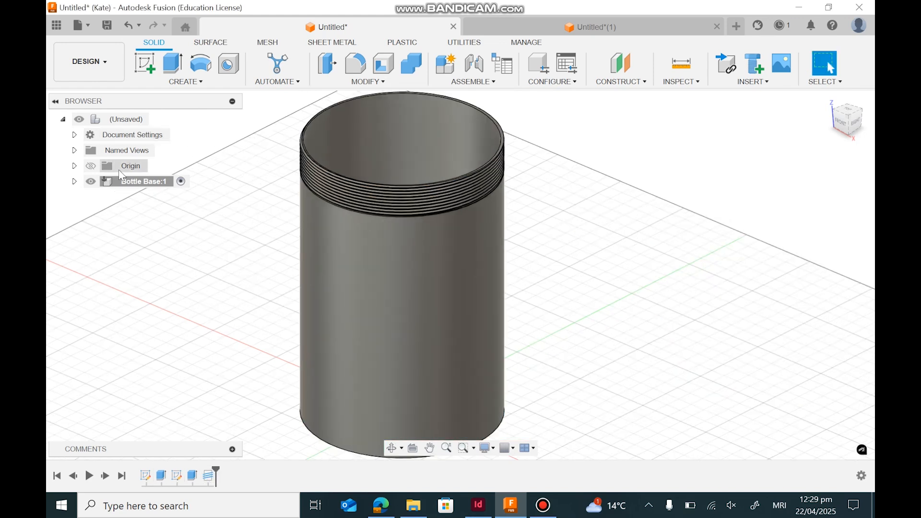
Step: Activate the top-level assembly and roll the timeline marker forward to the end of the history
{"action": "left_click", "coordinate": [156, 119]}
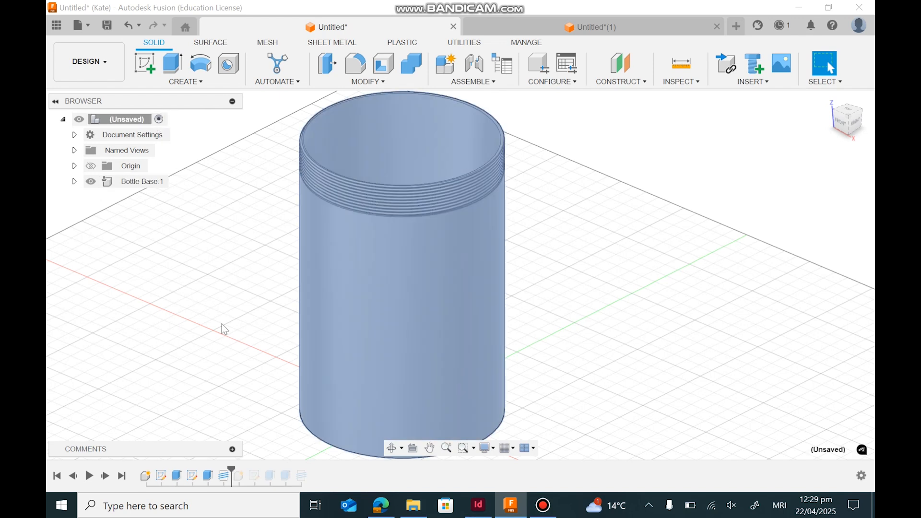
{"action": "left_click_drag", "start_coordinate": [231, 472], "coordinate": [309, 473]}
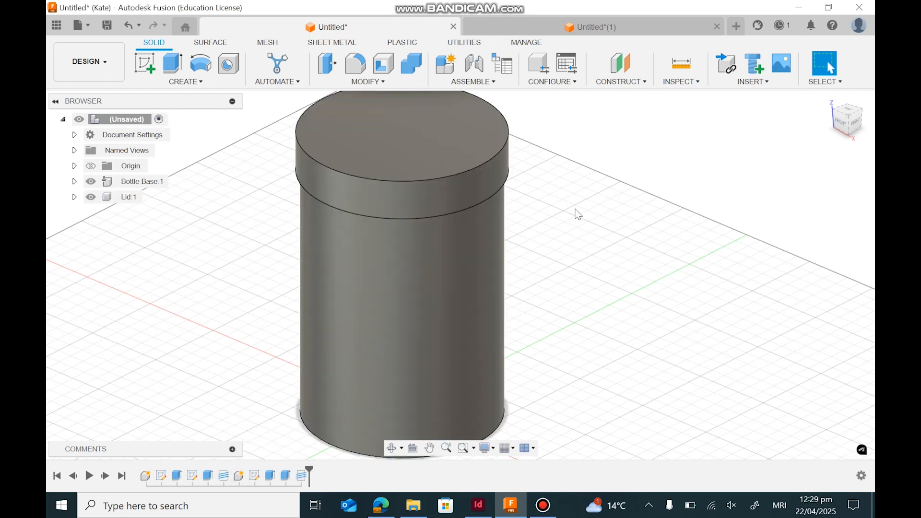
{"action": "middle_click_drag", "start_coordinate": [648, 265], "coordinate": [791, 351]}
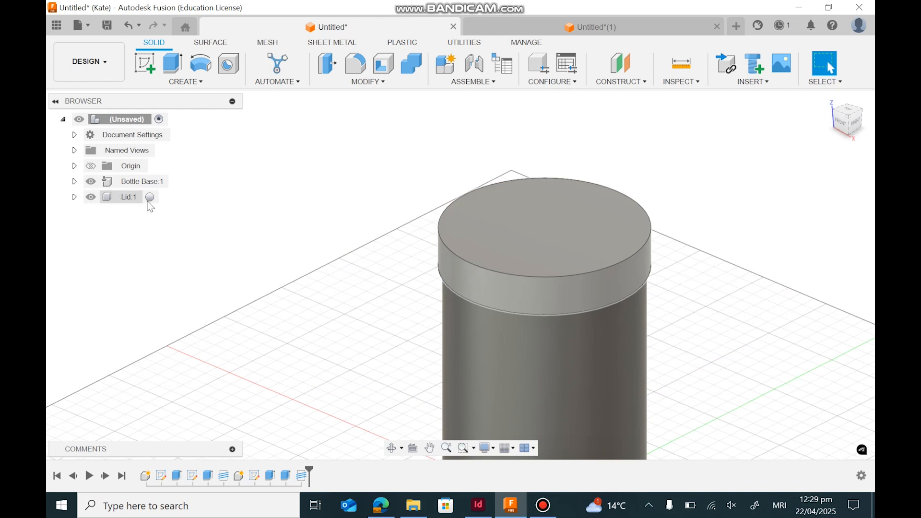
Step: Activate the Lid component and start a sketch on its top face
{"action": "left_click", "coordinate": [151, 197]}
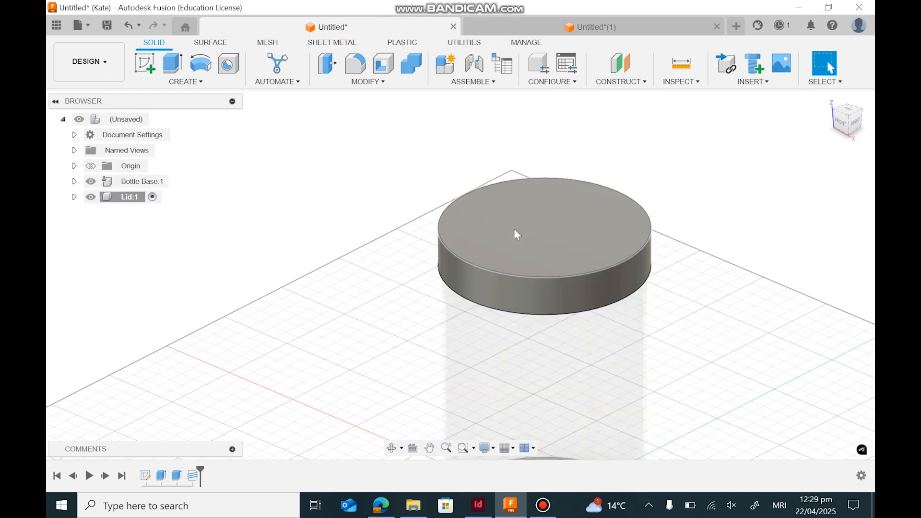
{"action": "left_click", "coordinate": [152, 67]}
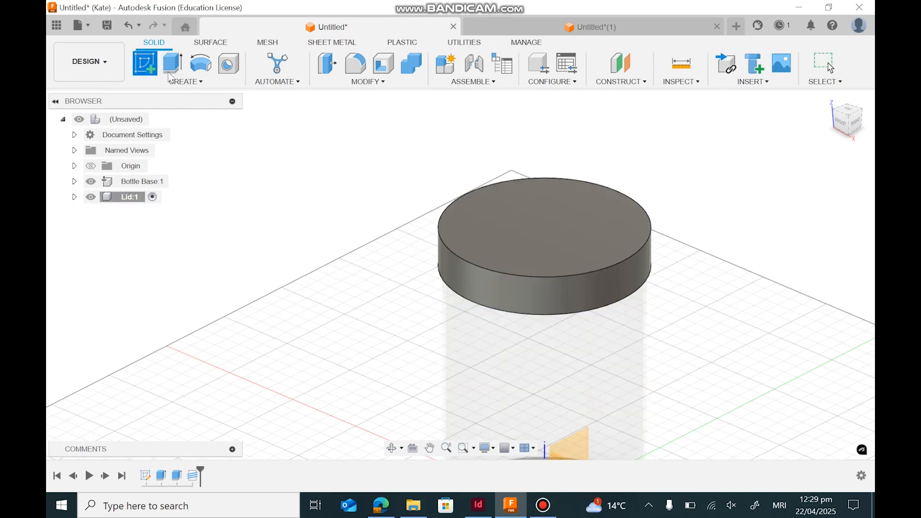
{"action": "left_click", "coordinate": [483, 203]}
Step: Sketch a 10 mm diameter circle centred on the origin of the lid's top face and finish the sketch
{"action": "key", "text": "c"}
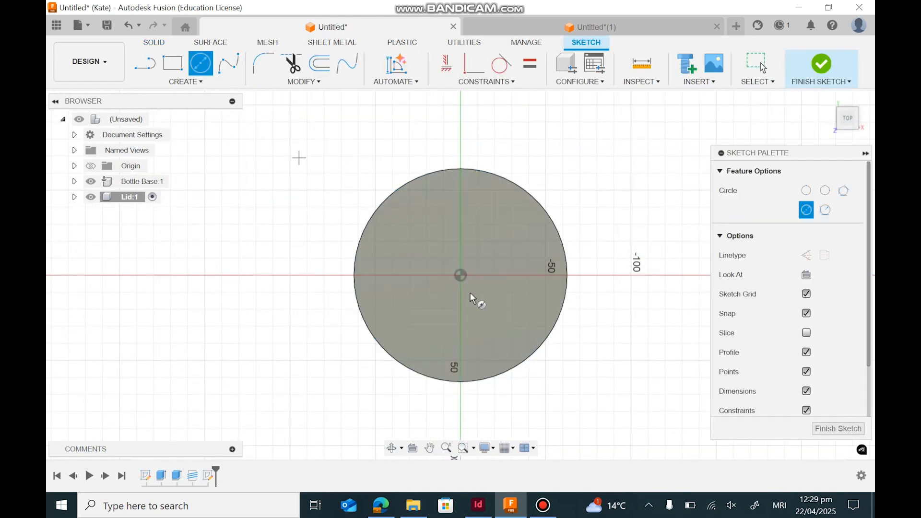
{"action": "scroll", "coordinate": [475, 288], "scroll_direction": "up", "scroll_amount": 3}
{"action": "scroll", "coordinate": [478, 278], "scroll_direction": "up", "scroll_amount": 2}
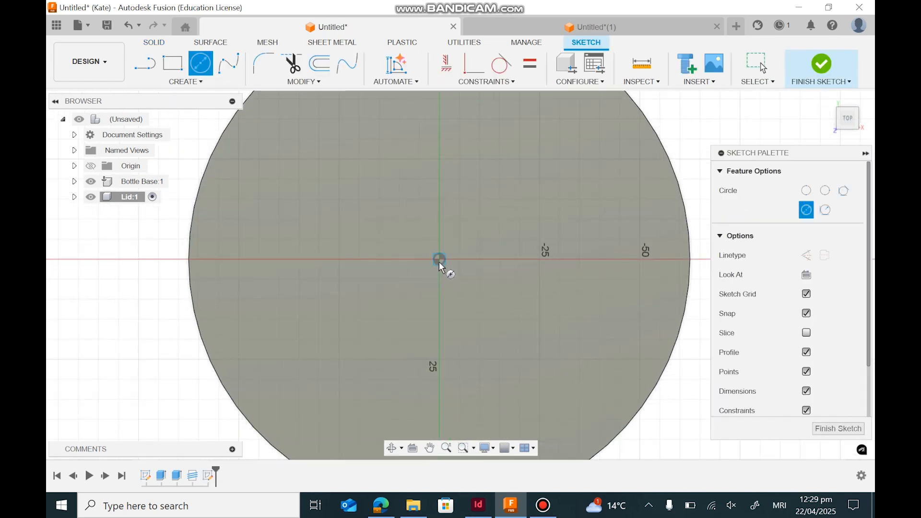
{"action": "left_click", "coordinate": [439, 260]}
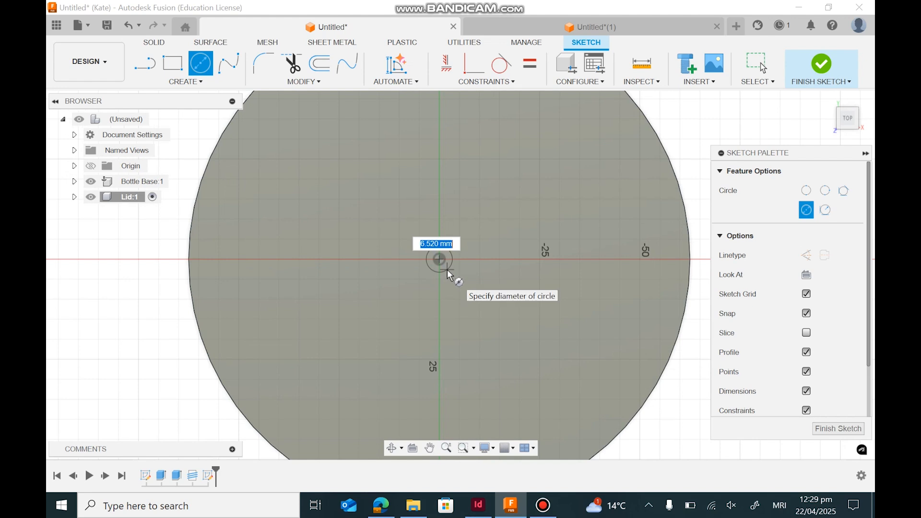
{"action": "type", "text": "10"}
{"action": "key", "text": "Return"}
{"action": "key", "text": "Escape"}
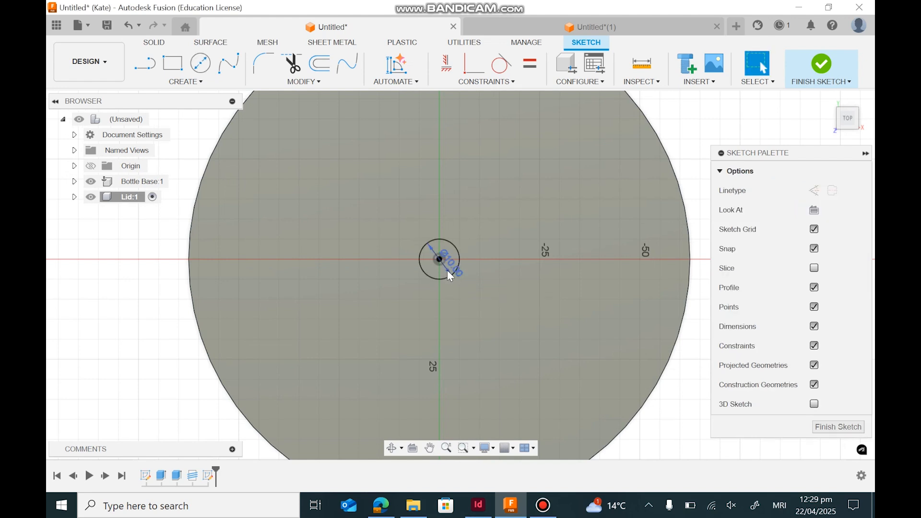
{"action": "left_click", "coordinate": [832, 430]}
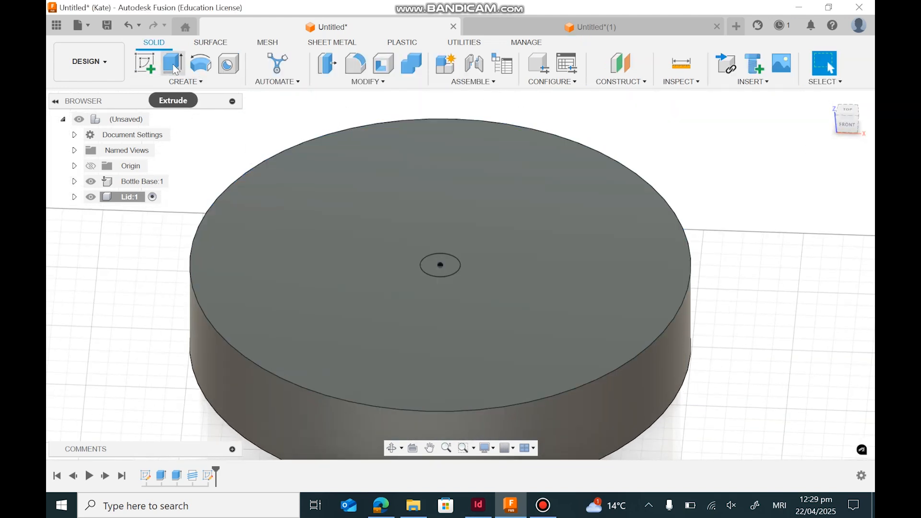
Step: Extrude the centre circle 10 mm down into the lid as a cut
{"action": "left_click", "coordinate": [174, 68]}
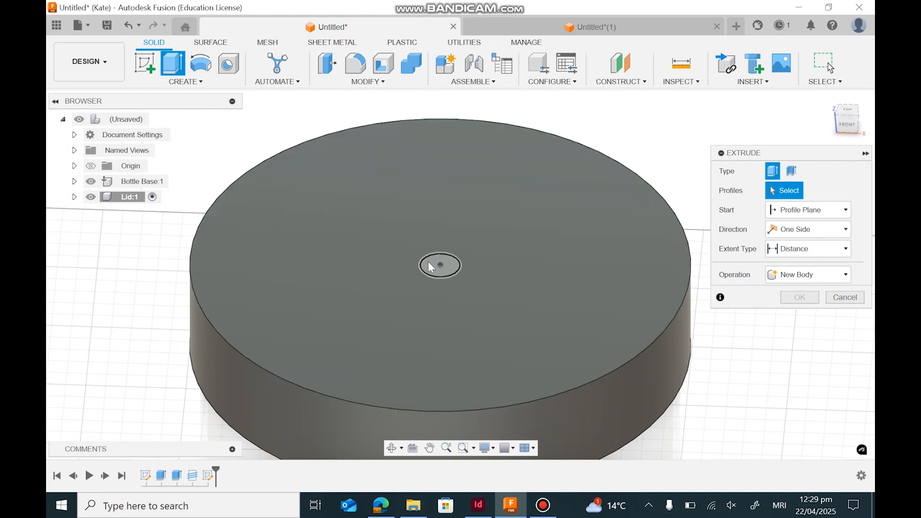
{"action": "left_click", "coordinate": [428, 260]}
{"action": "left_click", "coordinate": [847, 125]}
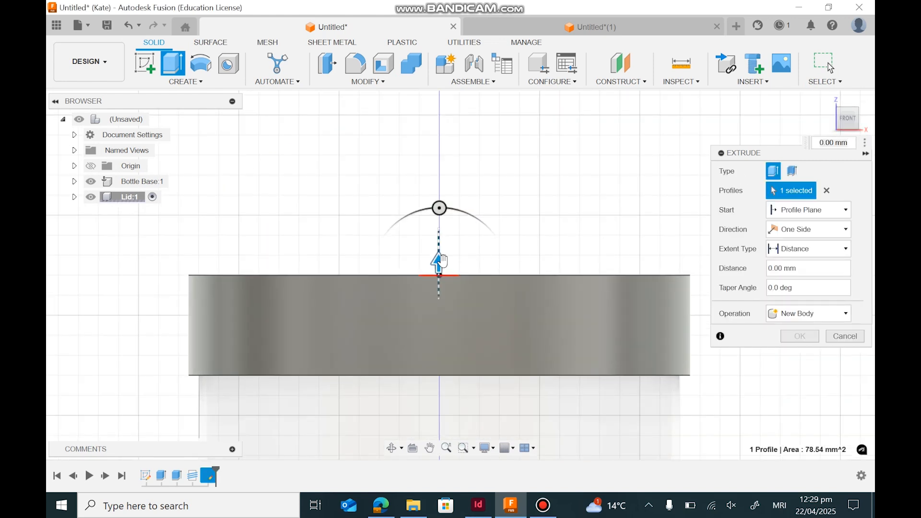
{"action": "left_click_drag", "start_coordinate": [441, 261], "coordinate": [440, 328]}
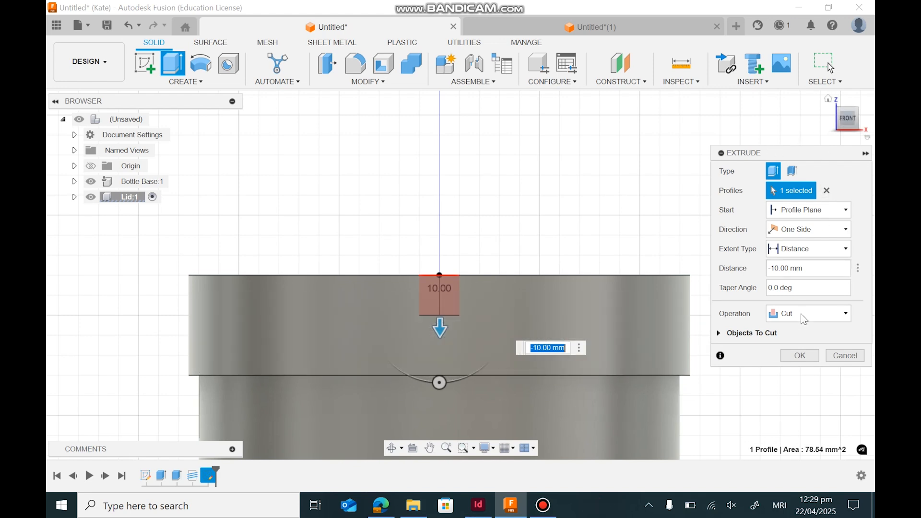
Step: Hide the Bottle Base, check the straw hole cut from beneath the lid, and accept the extrusion
{"action": "left_click", "coordinate": [91, 182]}
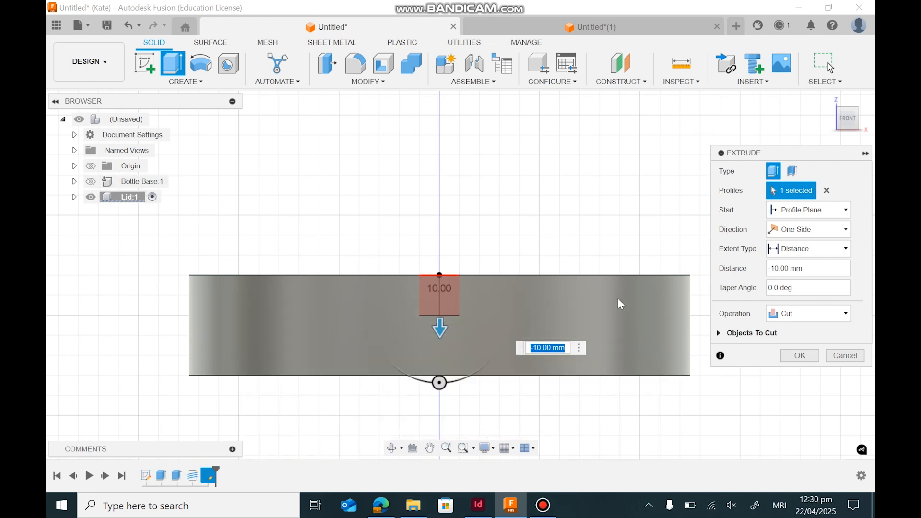
{"action": "middle_click_drag", "start_coordinate": [617, 302], "coordinate": [601, 185]}
{"action": "middle_click_drag", "start_coordinate": [460, 276], "coordinate": [462, 212], "text": "shift"}
{"action": "scroll", "coordinate": [451, 218], "scroll_direction": "up", "scroll_amount": 5}
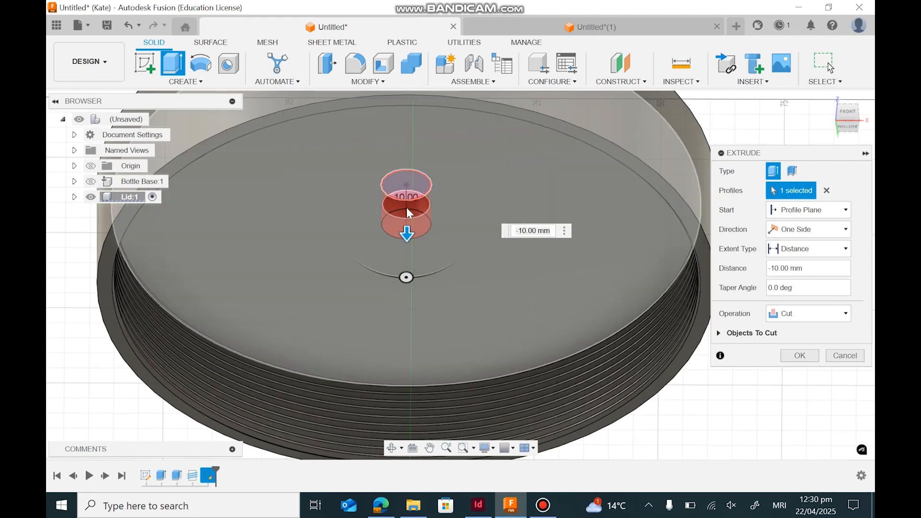
{"action": "scroll", "coordinate": [523, 258], "scroll_direction": "down", "scroll_amount": 8}
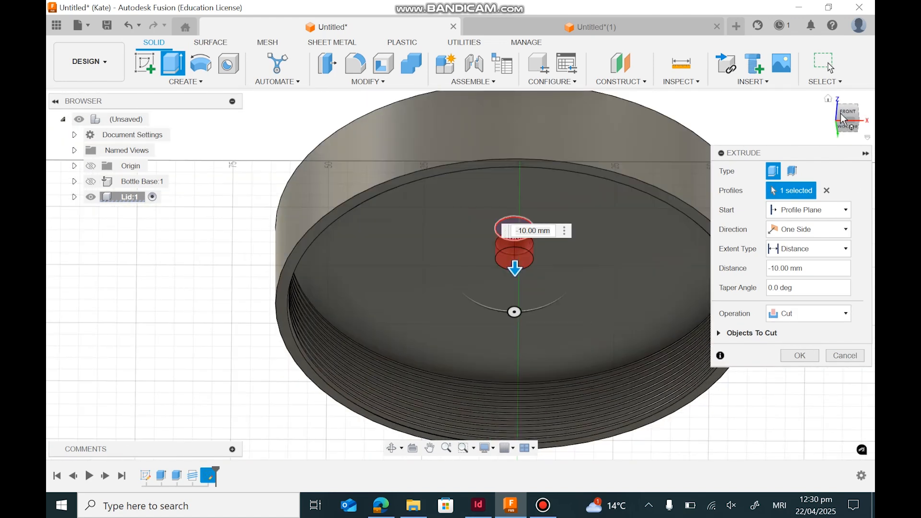
{"action": "left_click_drag", "start_coordinate": [843, 119], "coordinate": [855, 158]}
{"action": "left_click", "coordinate": [799, 356]}
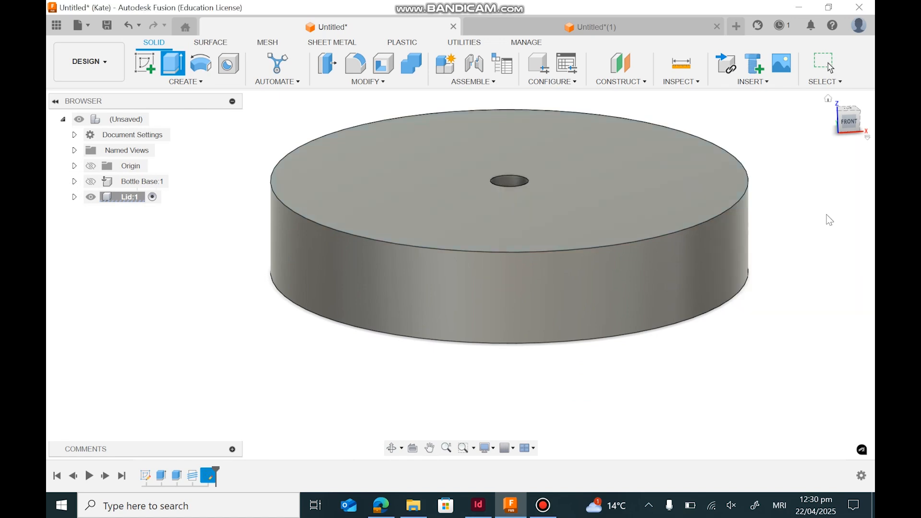
Step: Make the Bottle Base visible again and activate the top-level assembly
{"action": "left_click", "coordinate": [848, 121]}
{"action": "left_click_drag", "start_coordinate": [850, 97], "coordinate": [849, 134]}
{"action": "left_click", "coordinate": [91, 181]}
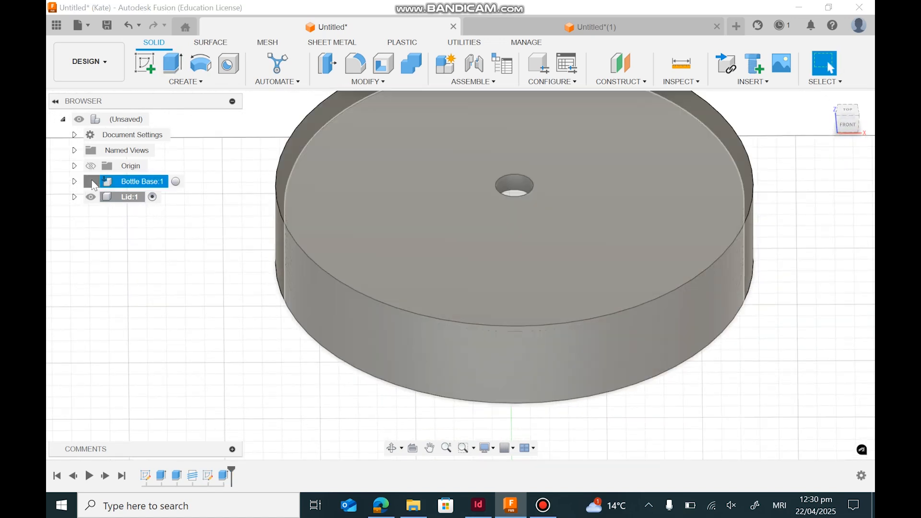
{"action": "scroll", "coordinate": [211, 230], "scroll_direction": "down", "scroll_amount": 3}
{"action": "scroll", "coordinate": [213, 232], "scroll_direction": "down", "scroll_amount": 2}
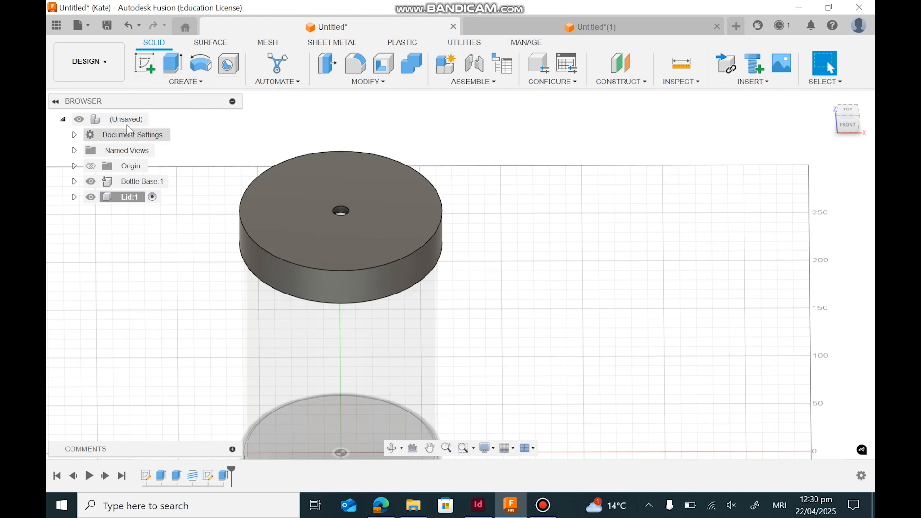
{"action": "left_click", "coordinate": [159, 119]}
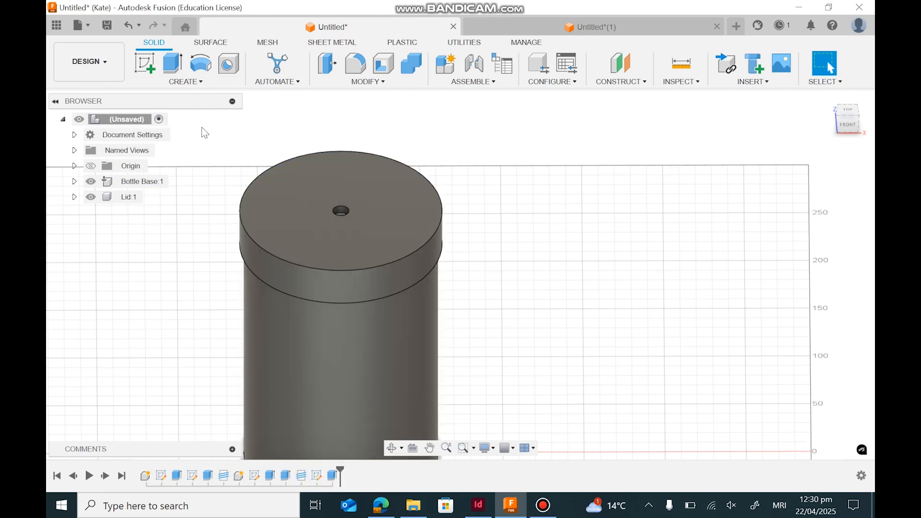
Step: Create a new internal component named Straw under the top-level assembly and make it active
{"action": "left_click", "coordinate": [186, 82]}
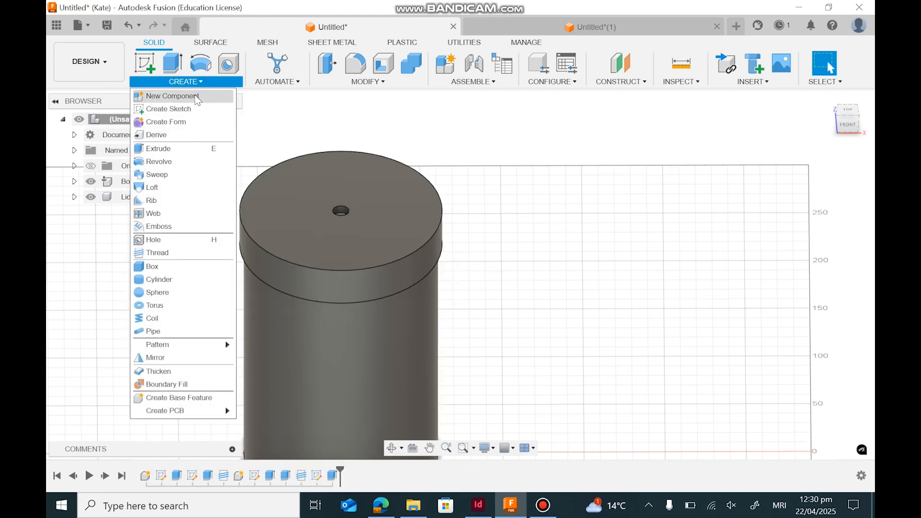
{"action": "left_click", "coordinate": [197, 97]}
{"action": "left_click_drag", "start_coordinate": [768, 211], "coordinate": [685, 211]}
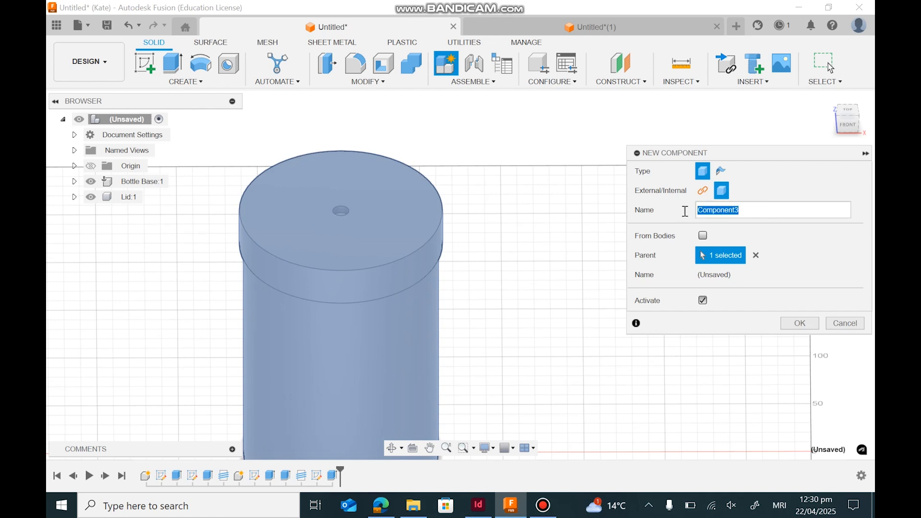
{"action": "type", "text": "Straw"}
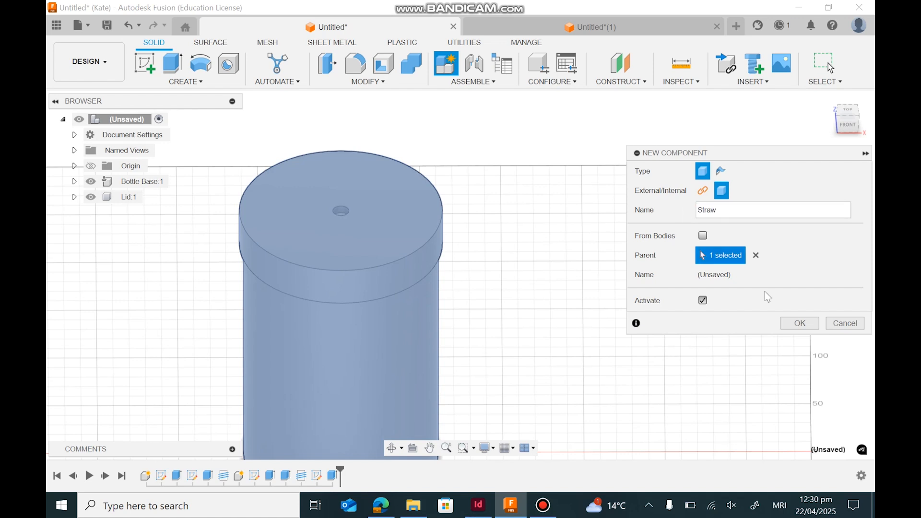
{"action": "left_click", "coordinate": [801, 323]}
{"action": "middle_click_drag", "start_coordinate": [488, 247], "coordinate": [636, 232]}
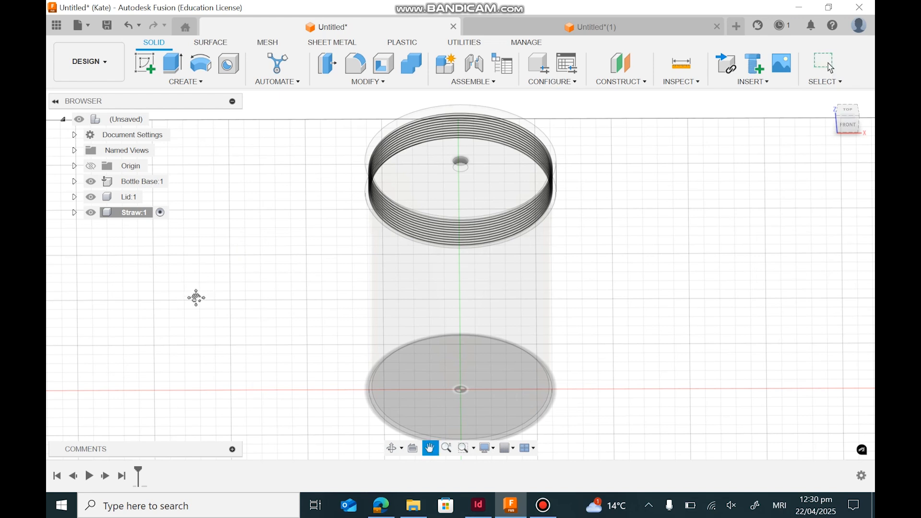
{"action": "middle_click_drag", "start_coordinate": [195, 297], "coordinate": [187, 306]}
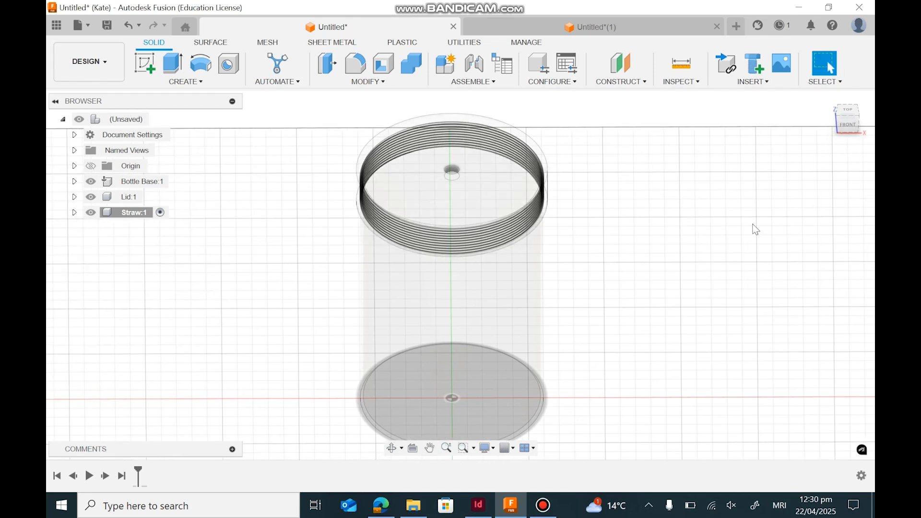
{"action": "left_click", "coordinate": [836, 107]}
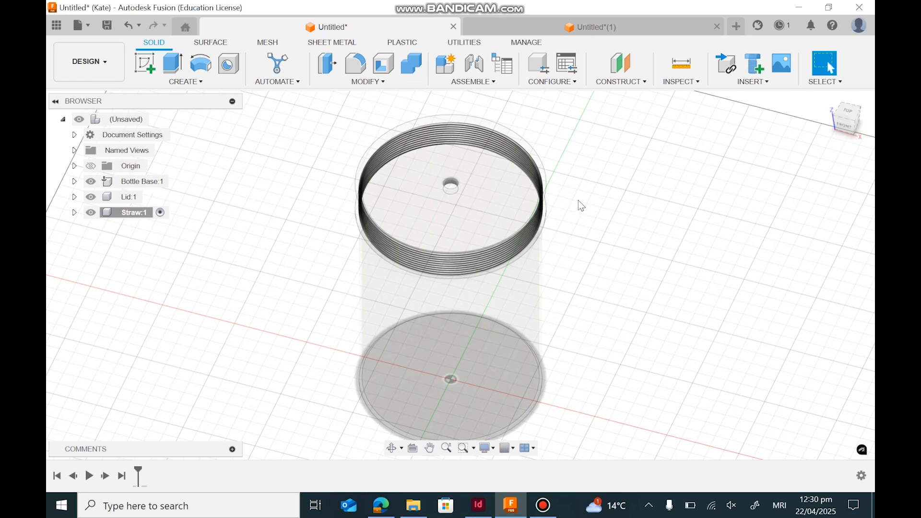
{"action": "scroll", "coordinate": [582, 205], "scroll_direction": "up", "scroll_amount": 3}
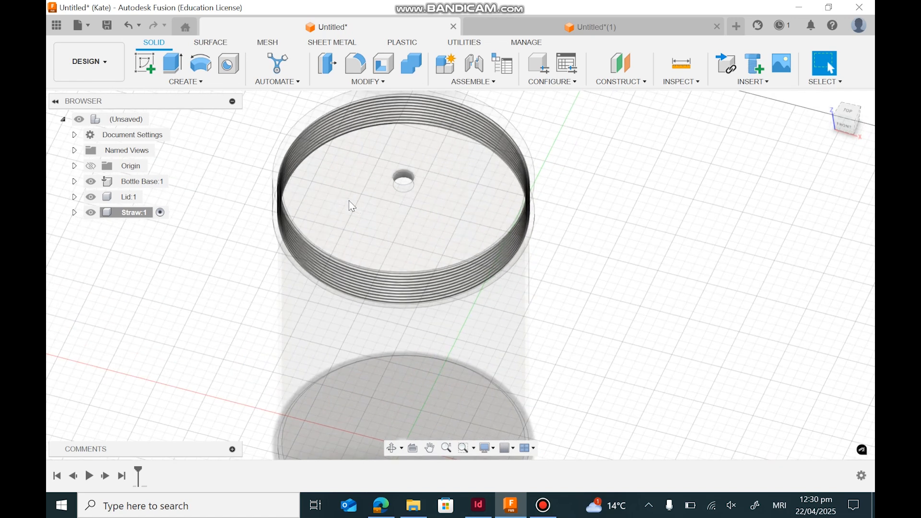
Step: Sketch an 8 mm diameter circle on the lid's top face, centred in the straw hole, and finish the sketch
{"action": "left_click", "coordinate": [144, 63]}
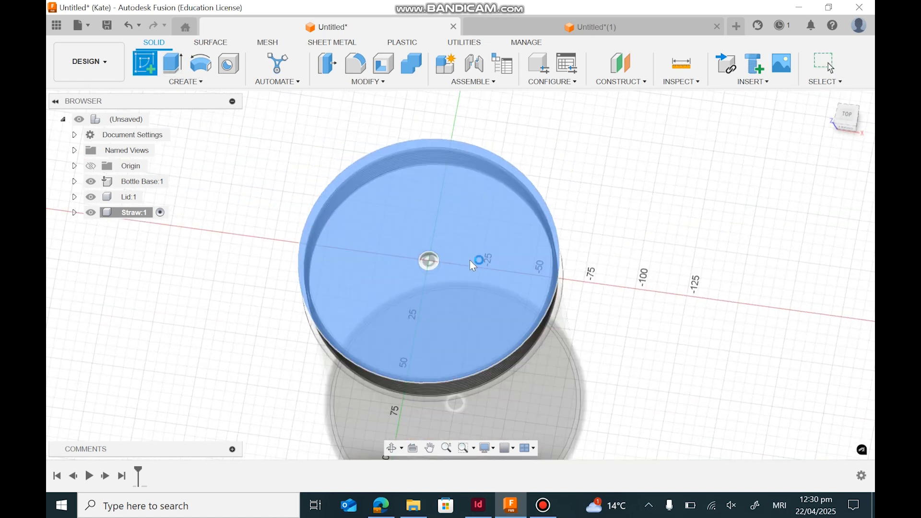
{"action": "left_click", "coordinate": [470, 260]}
{"action": "scroll", "coordinate": [496, 266], "scroll_direction": "up", "scroll_amount": 8}
{"action": "left_click", "coordinate": [201, 63]}
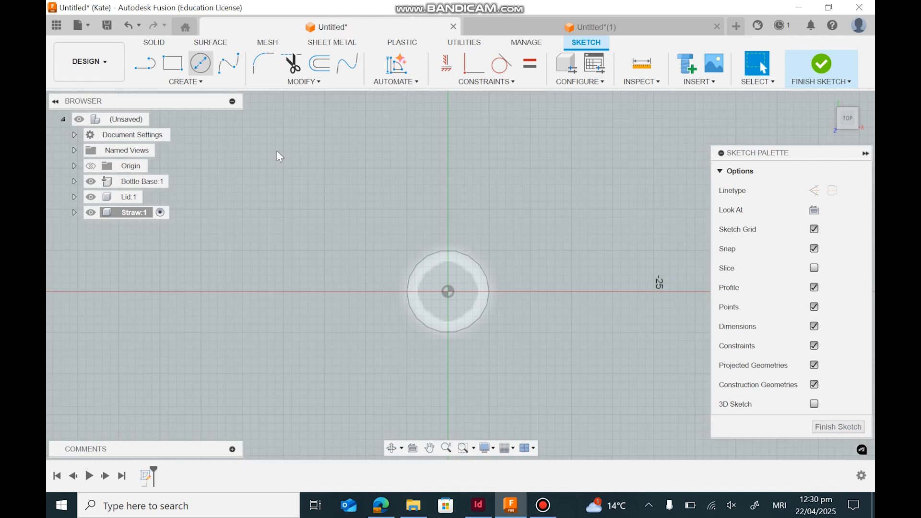
{"action": "left_click", "coordinate": [444, 301]}
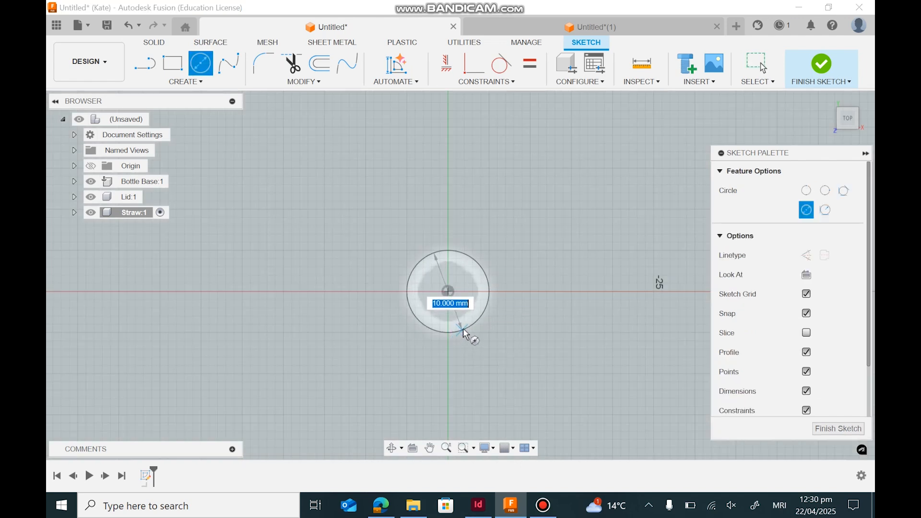
{"action": "left_click", "coordinate": [465, 333]}
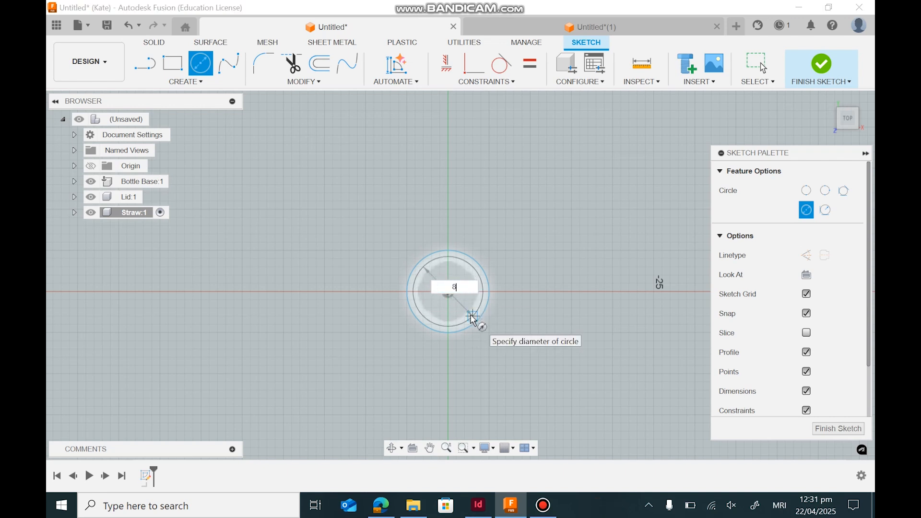
{"action": "key", "text": "Tab"}
{"action": "key", "text": "Return"}
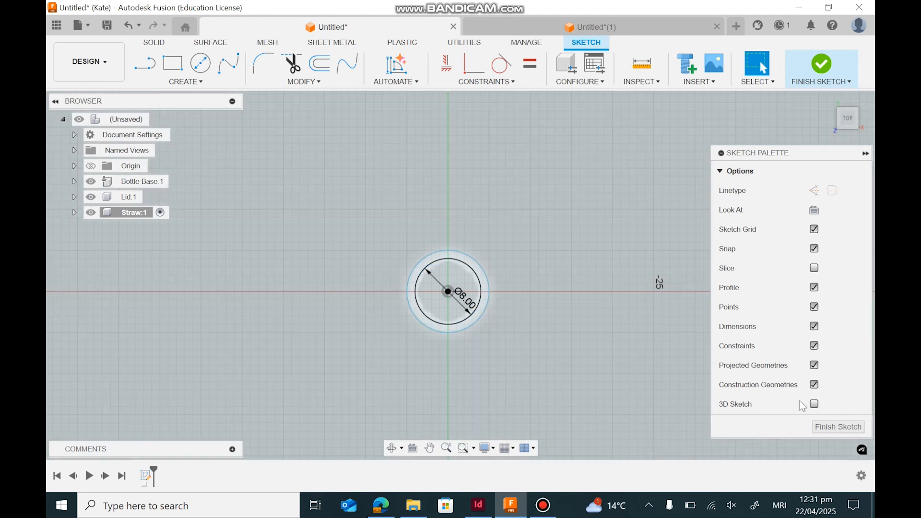
{"action": "left_click", "coordinate": [833, 427]}
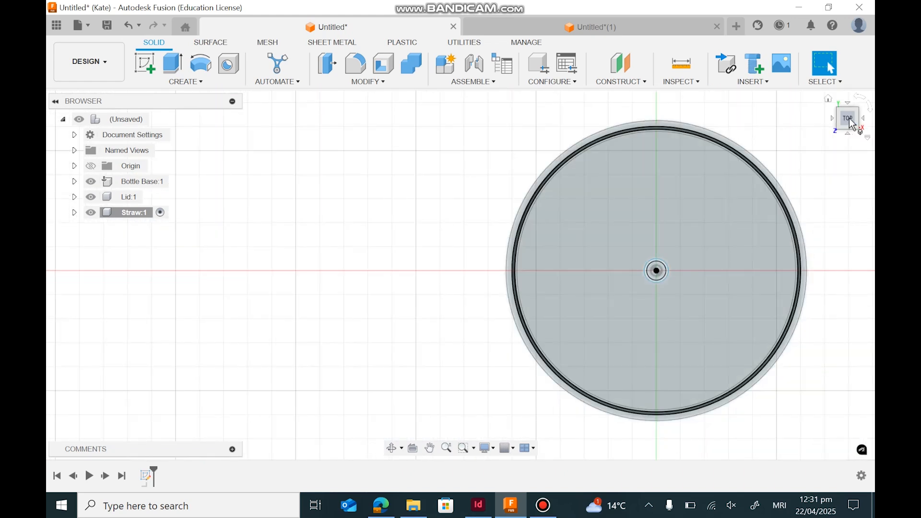
Step: Start an extrusion of the ring profile between the 8 mm circle and the hole edge, with the direction set to Two Sides
{"action": "left_click", "coordinate": [852, 124]}
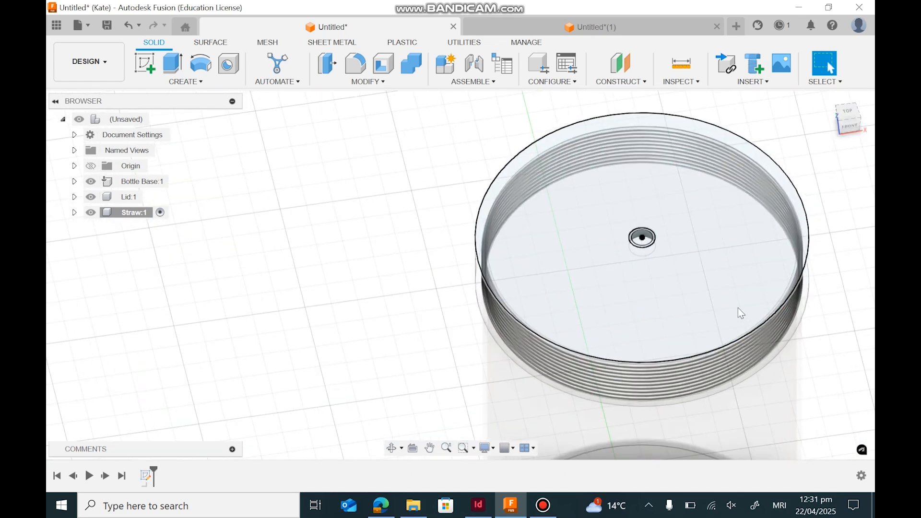
{"action": "scroll", "coordinate": [736, 305], "scroll_direction": "up", "scroll_amount": 3}
{"action": "key", "text": "e"}
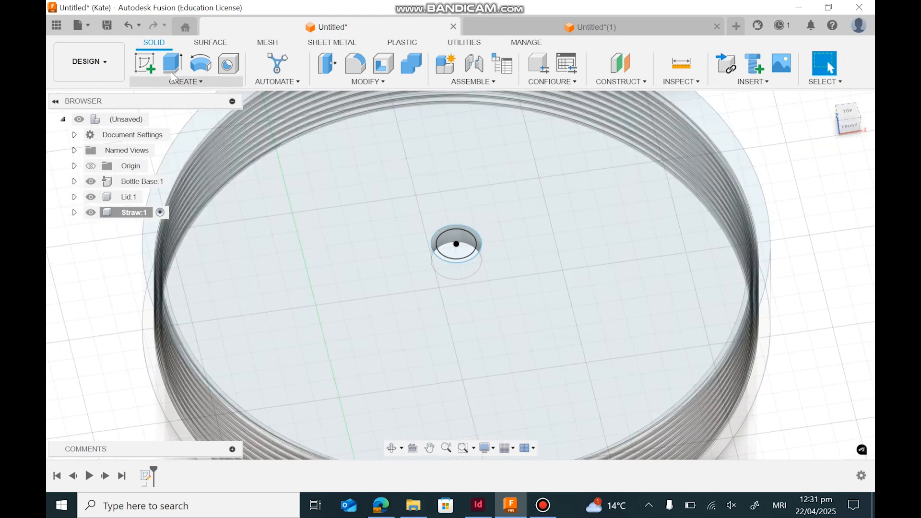
{"action": "left_click", "coordinate": [434, 247]}
{"action": "left_click_drag", "start_coordinate": [435, 211], "coordinate": [455, 227]}
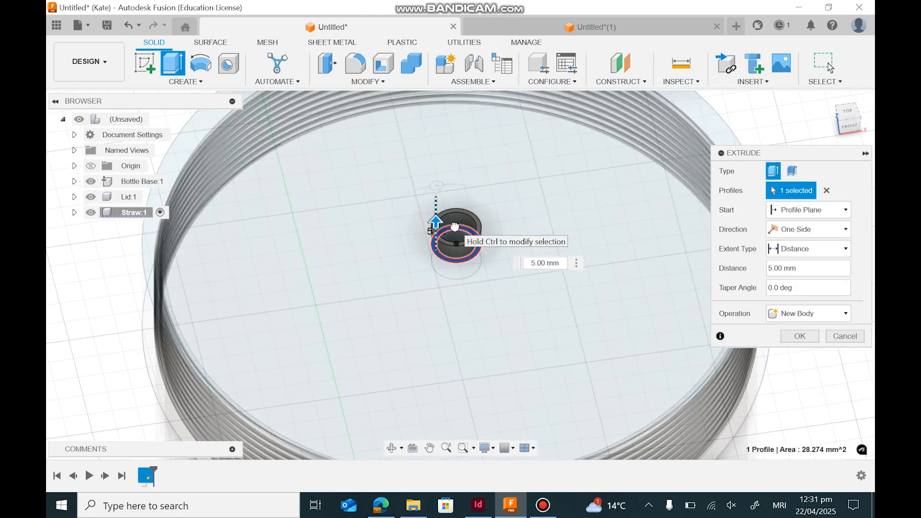
{"action": "scroll", "coordinate": [472, 321], "scroll_direction": "down", "scroll_amount": 4}
{"action": "scroll", "coordinate": [480, 342], "scroll_direction": "down", "scroll_amount": 1}
{"action": "middle_click_drag", "start_coordinate": [516, 366], "coordinate": [441, 209]}
{"action": "middle_click_drag", "start_coordinate": [455, 301], "coordinate": [501, 417]}
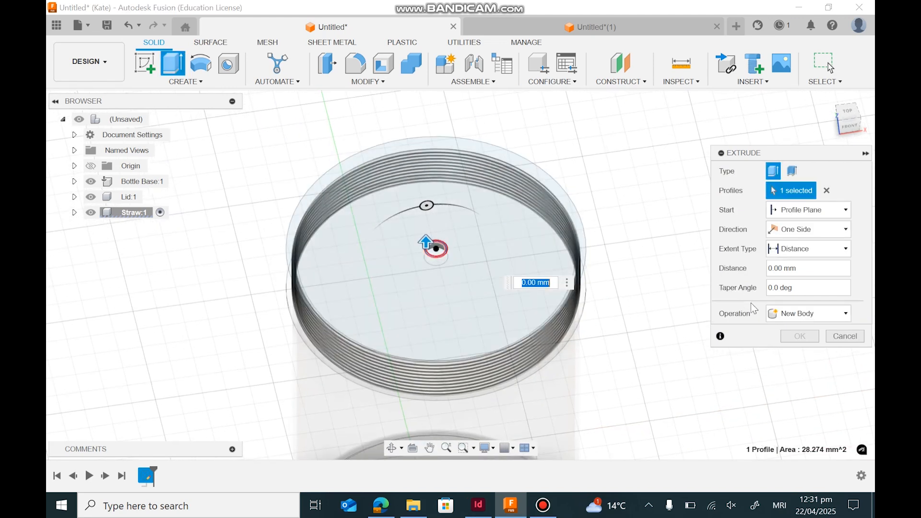
{"action": "left_click", "coordinate": [797, 229]}
{"action": "left_click", "coordinate": [802, 260]}
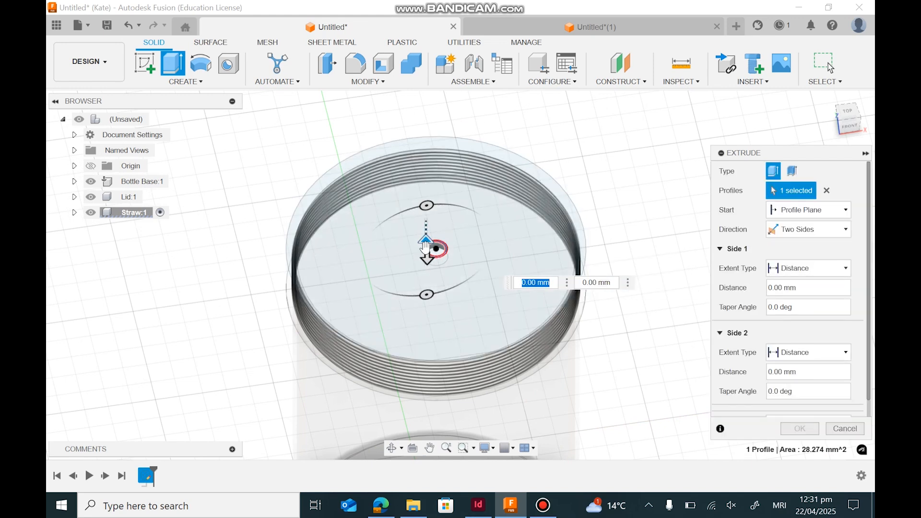
Step: Extrude the straw ring 30 mm above the lid and 150 mm down into the bottle as a new body
{"action": "left_click_drag", "start_coordinate": [426, 257], "coordinate": [425, 209]}
{"action": "left_click", "coordinate": [847, 126]}
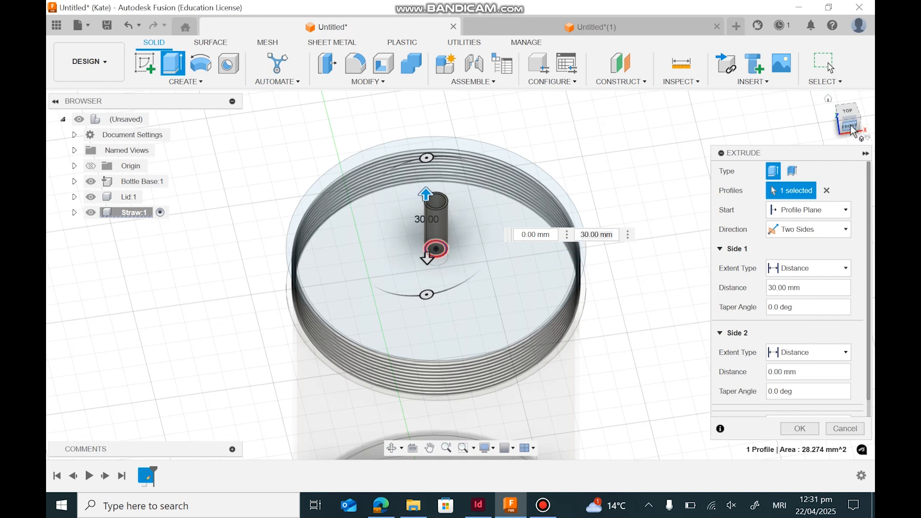
{"action": "middle_click_drag", "start_coordinate": [529, 268], "coordinate": [415, 121]}
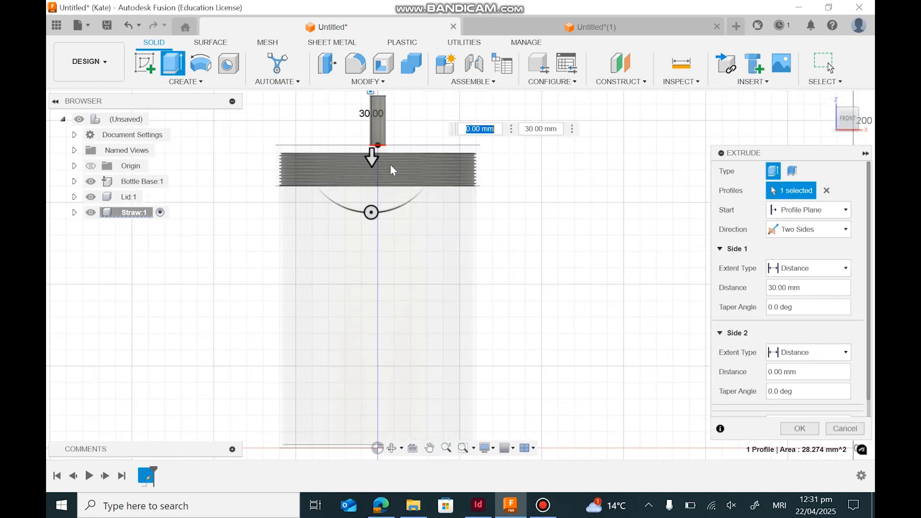
{"action": "left_click_drag", "start_coordinate": [374, 229], "coordinate": [368, 418]}
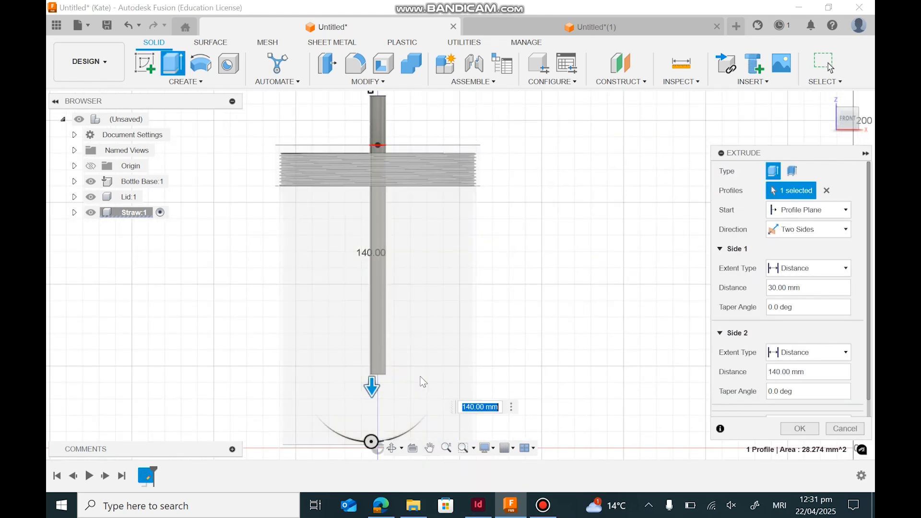
{"action": "middle_click_drag", "start_coordinate": [421, 374], "coordinate": [417, 265]}
{"action": "left_click_drag", "start_coordinate": [370, 277], "coordinate": [370, 301]}
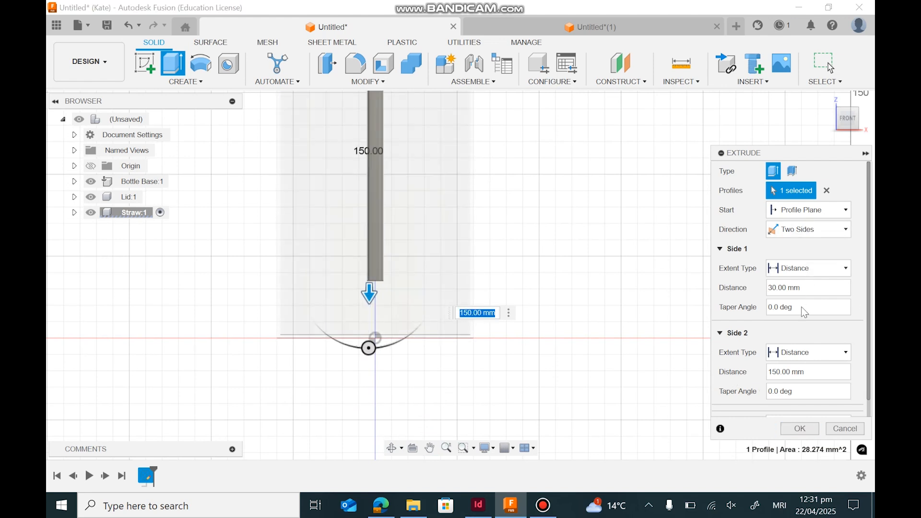
{"action": "left_click", "coordinate": [800, 429]}
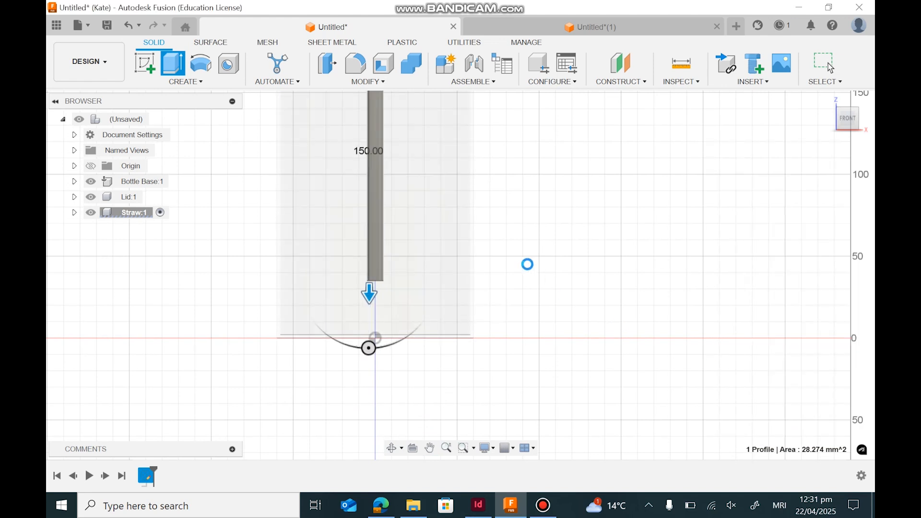
Step: Inspect the straw passing through the lid and activate the top-level assembly to view the whole bottle
{"action": "scroll", "coordinate": [669, 209], "scroll_direction": "down", "scroll_amount": 4}
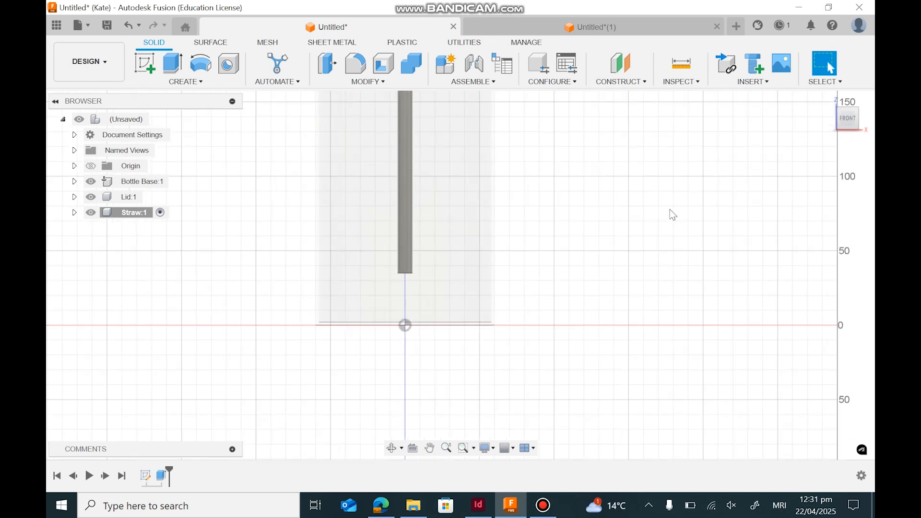
{"action": "left_click_drag", "start_coordinate": [849, 120], "coordinate": [871, 139]}
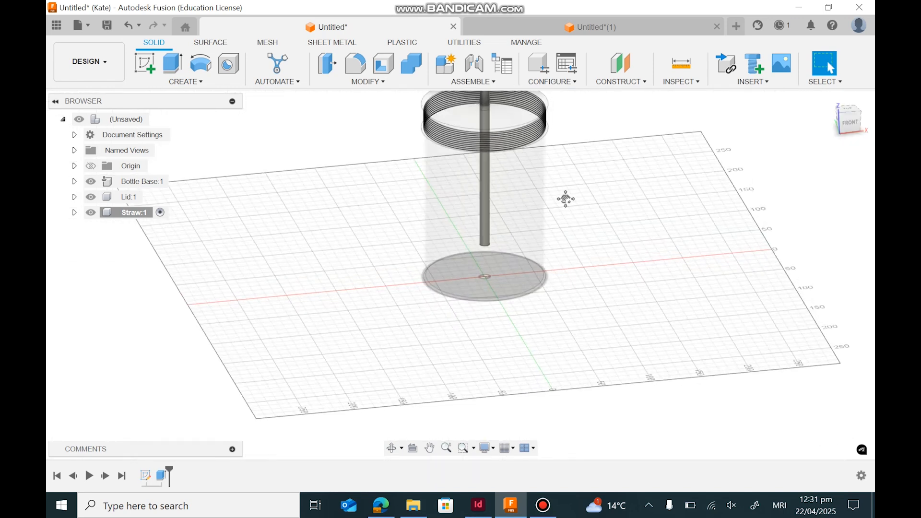
{"action": "middle_click_drag", "start_coordinate": [566, 204], "coordinate": [585, 309]}
{"action": "scroll", "coordinate": [511, 207], "scroll_direction": "up", "scroll_amount": 2}
{"action": "scroll", "coordinate": [513, 200], "scroll_direction": "up", "scroll_amount": 3}
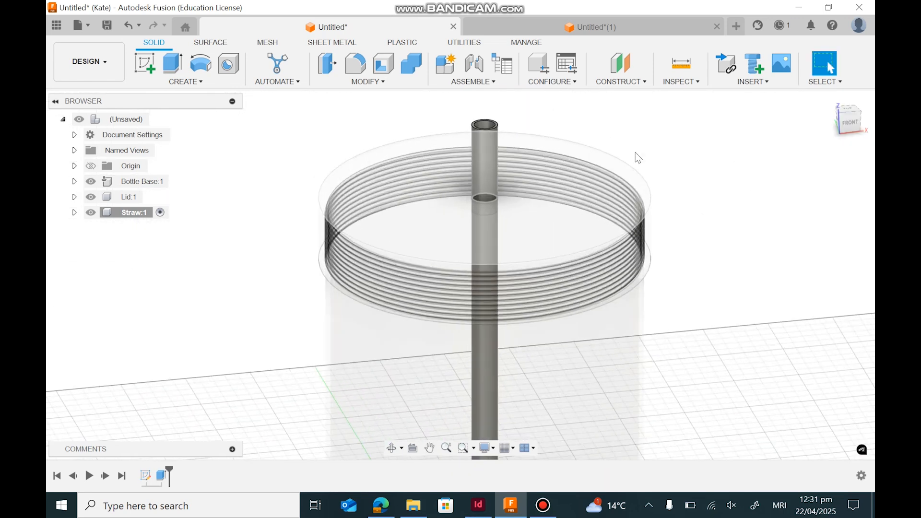
{"action": "left_click", "coordinate": [157, 119]}
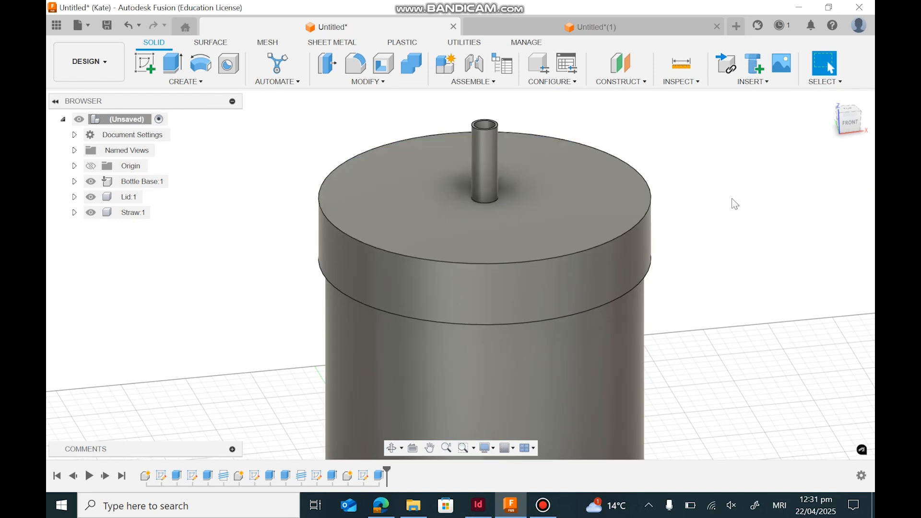
{"action": "scroll", "coordinate": [730, 201], "scroll_direction": "down", "scroll_amount": 3}
{"action": "middle_click_drag", "start_coordinate": [713, 324], "coordinate": [586, 276]}
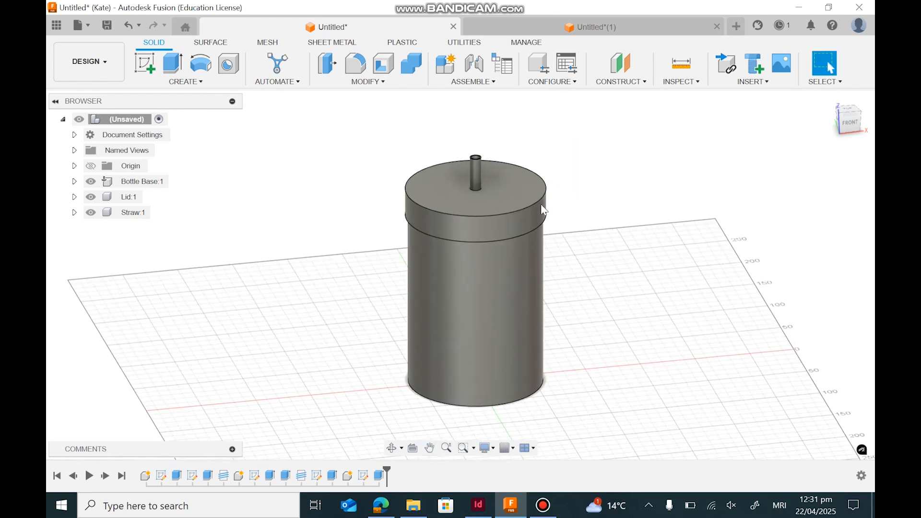
Step: Fillet the lid's top outer edge with a constant 4 mm radius
{"action": "left_click", "coordinate": [355, 71]}
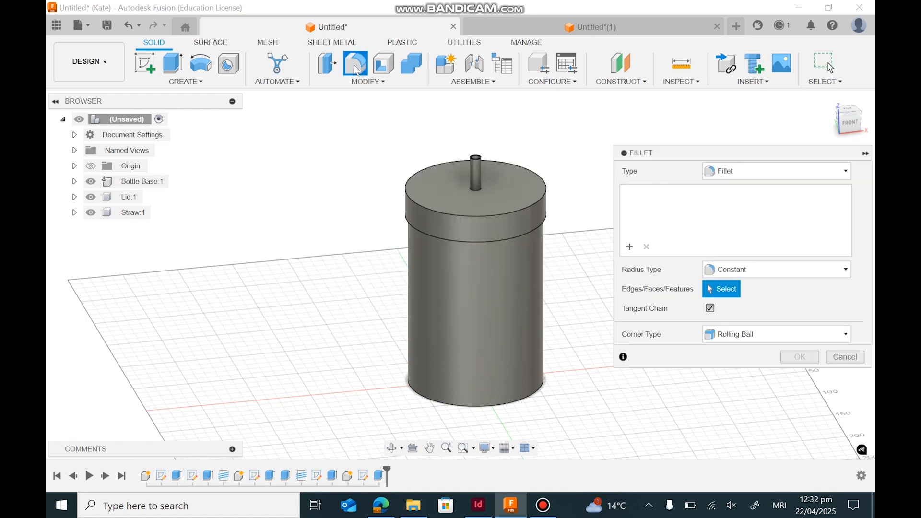
{"action": "scroll", "coordinate": [398, 159], "scroll_direction": "up", "scroll_amount": 3}
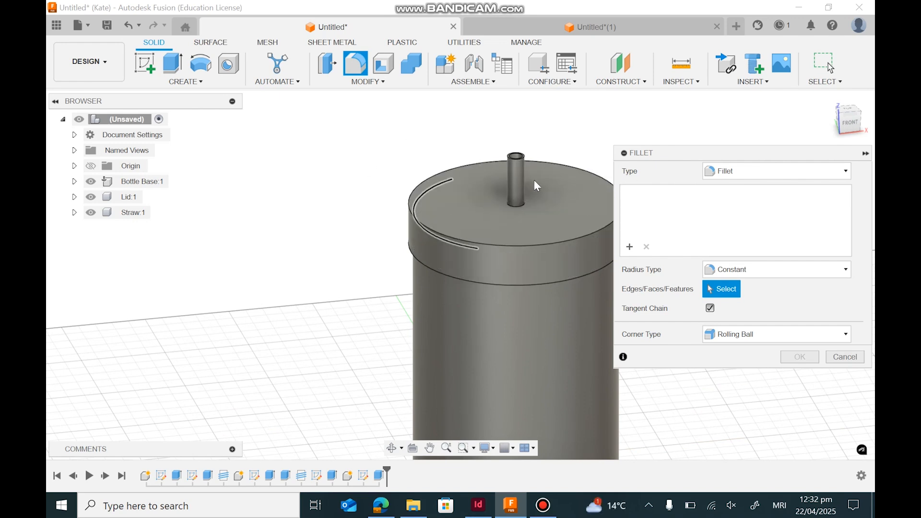
{"action": "left_click", "coordinate": [412, 205]}
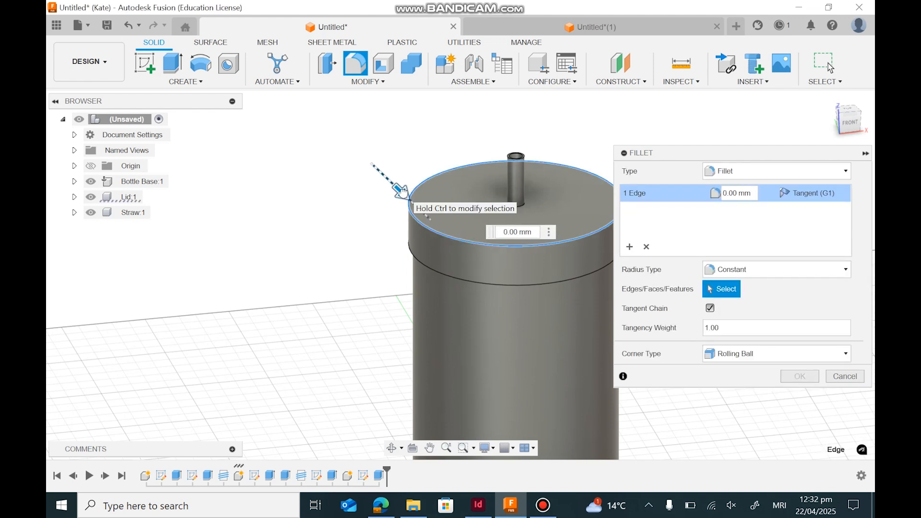
{"action": "left_click_drag", "start_coordinate": [402, 191], "coordinate": [404, 194]}
{"action": "left_click", "coordinate": [510, 235]}
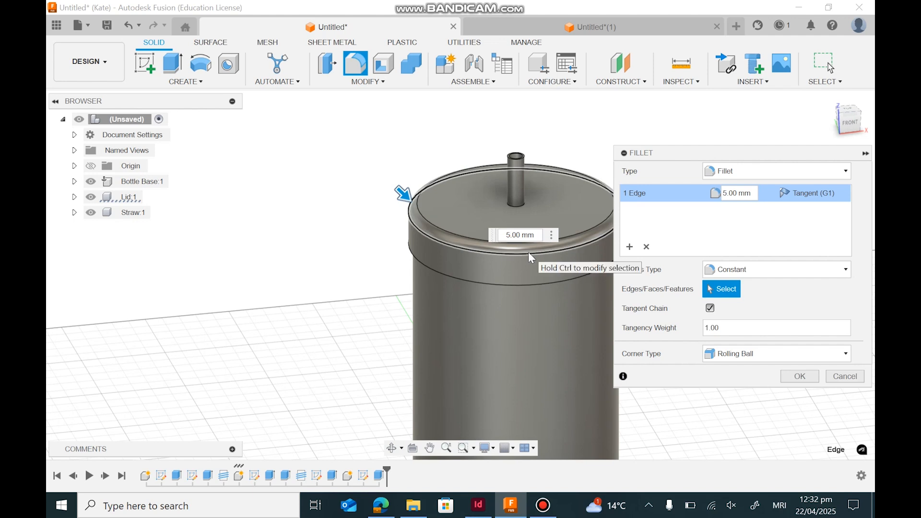
{"action": "key", "text": "BackSpace"}
{"action": "type", "text": "2"}
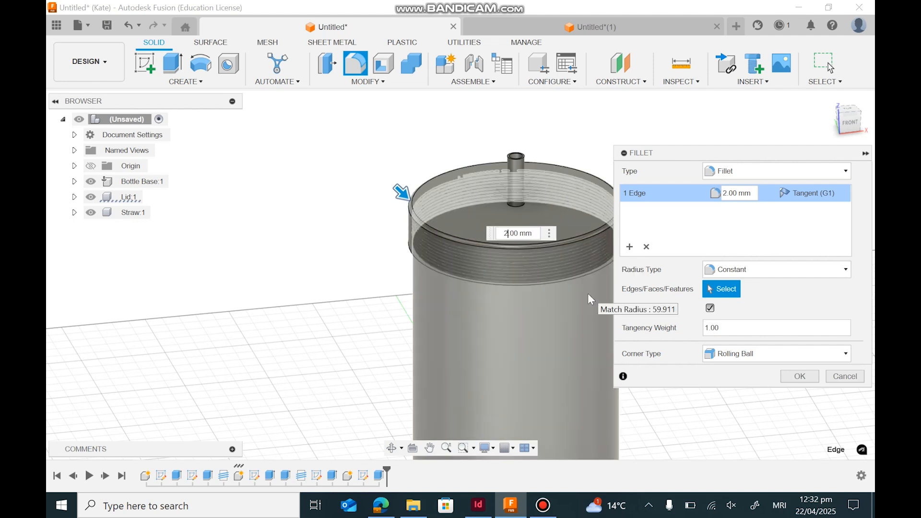
{"action": "key", "text": "BackSpace"}
{"action": "type", "text": "4"}
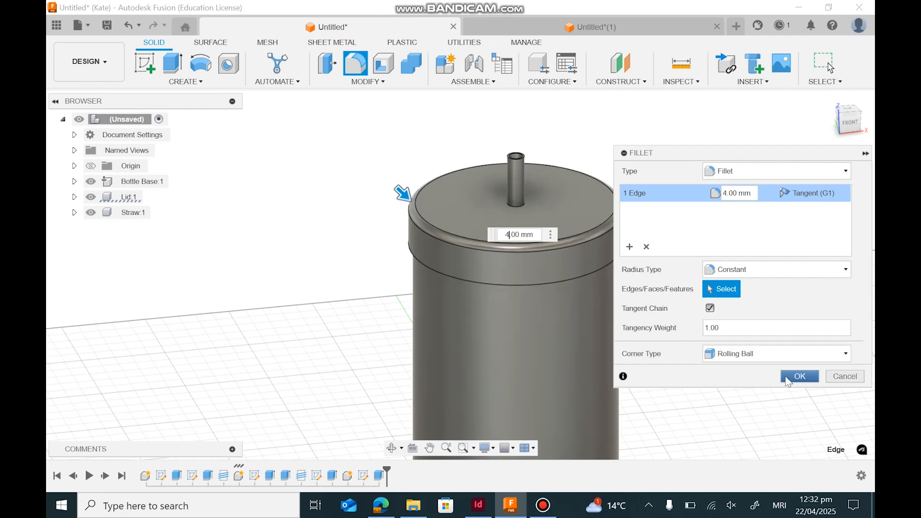
{"action": "left_click", "coordinate": [790, 376]}
Step: Fillet the Bottle Base's bottom outer edge with a constant 2 mm radius
{"action": "middle_click_drag", "start_coordinate": [709, 297], "coordinate": [612, 199]}
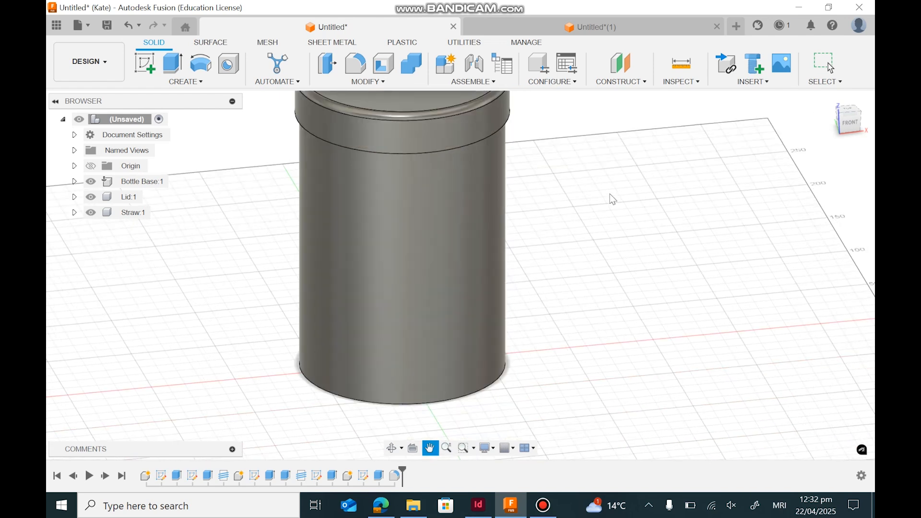
{"action": "left_click", "coordinate": [355, 65]}
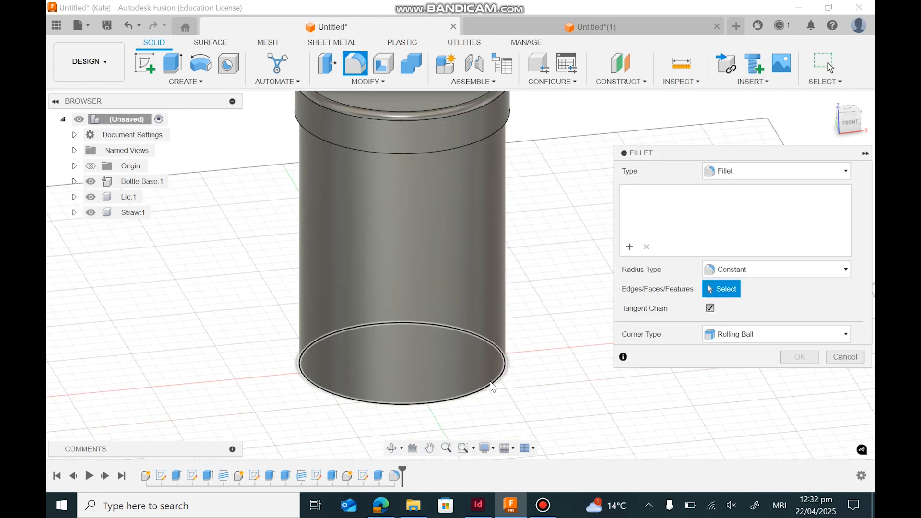
{"action": "left_click", "coordinate": [495, 389]}
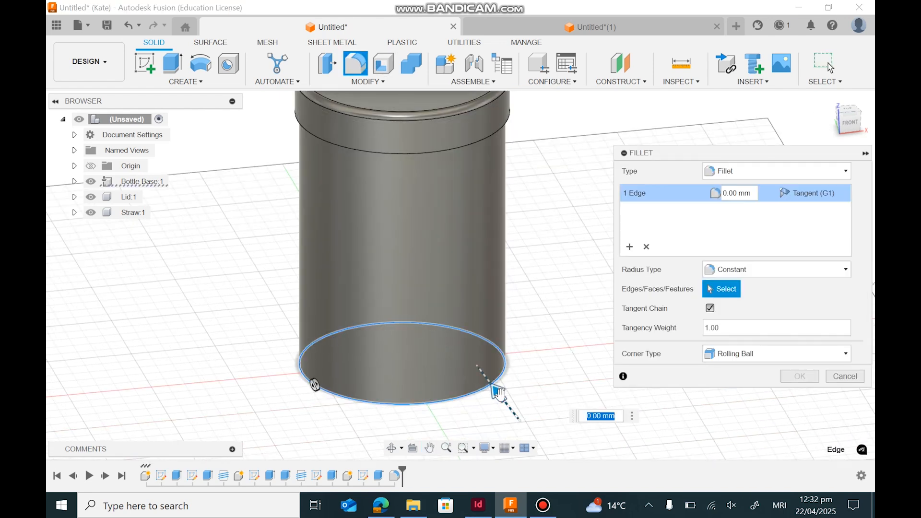
{"action": "left_click_drag", "start_coordinate": [499, 394], "coordinate": [477, 366]}
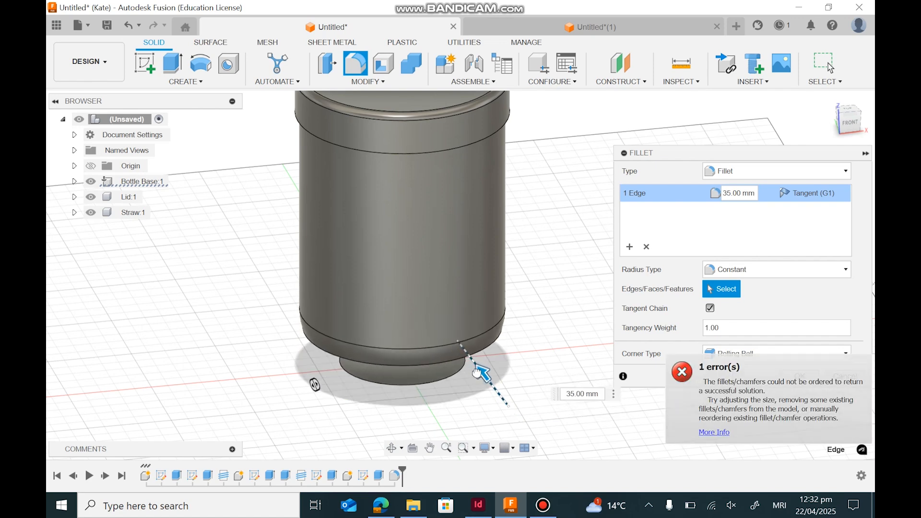
{"action": "left_click_drag", "start_coordinate": [844, 106], "coordinate": [840, 95]}
{"action": "left_click_drag", "start_coordinate": [471, 346], "coordinate": [496, 373]}
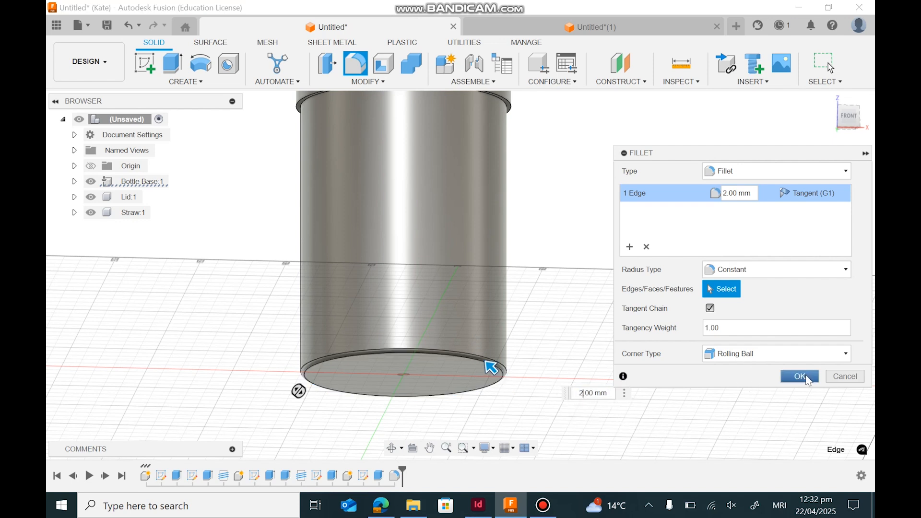
{"action": "left_click", "coordinate": [804, 376]}
Step: View the bottle from above and make the Lid component active
{"action": "left_click_drag", "start_coordinate": [847, 113], "coordinate": [844, 168]}
{"action": "middle_click_drag", "start_coordinate": [624, 226], "coordinate": [661, 290]}
{"action": "scroll", "coordinate": [657, 283], "scroll_direction": "down", "scroll_amount": 3}
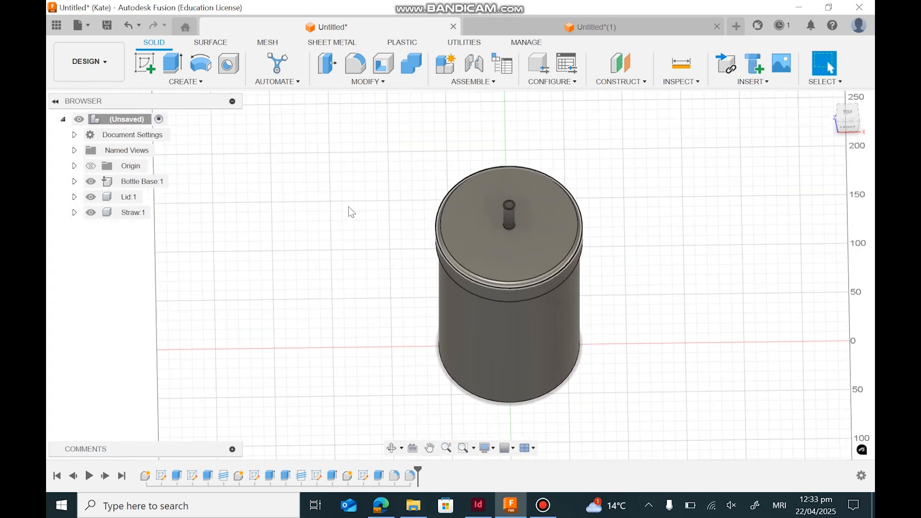
{"action": "left_click", "coordinate": [176, 185]}
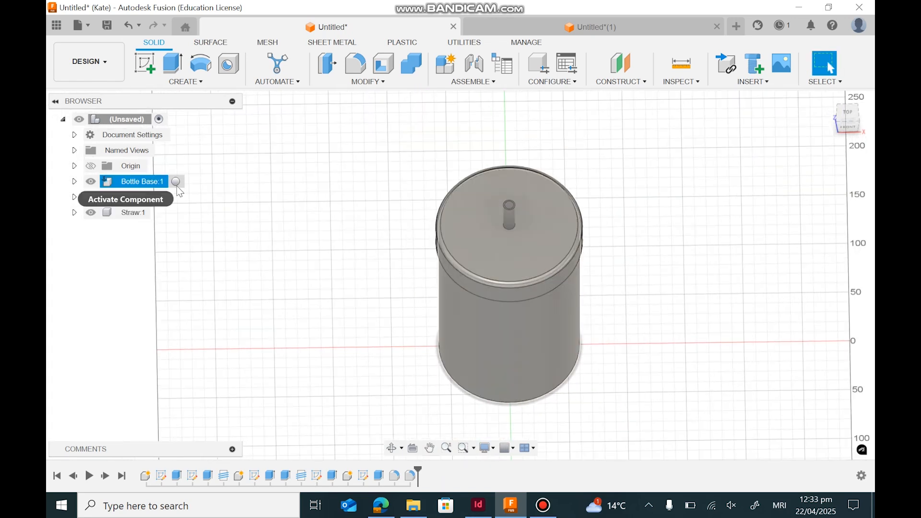
{"action": "left_click", "coordinate": [191, 231]}
{"action": "left_click", "coordinate": [150, 197]}
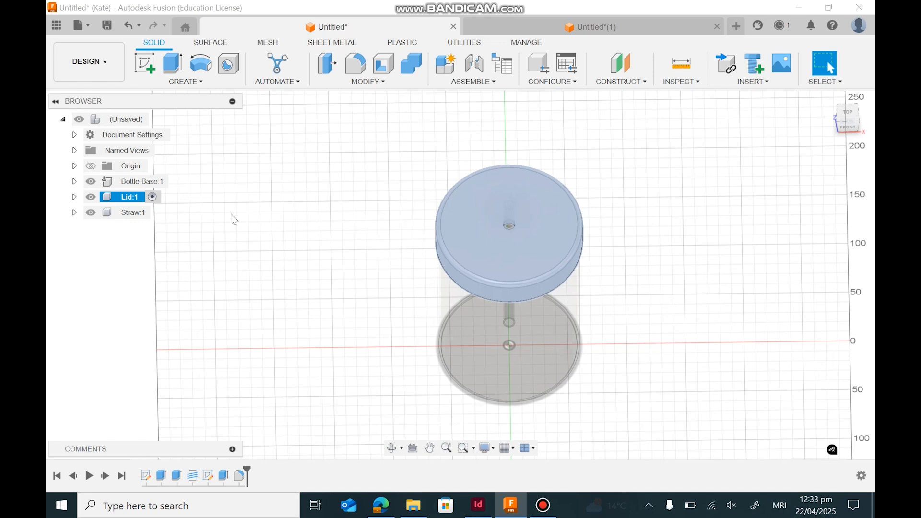
Step: Activate the Straw component and return to the top-level assembly to view the whole bottle
{"action": "left_click", "coordinate": [157, 213]}
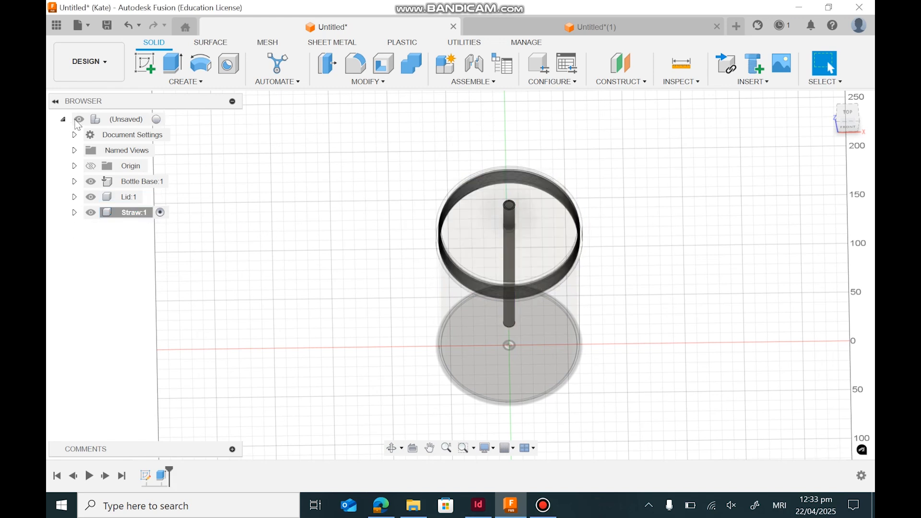
{"action": "left_click", "coordinate": [159, 119]}
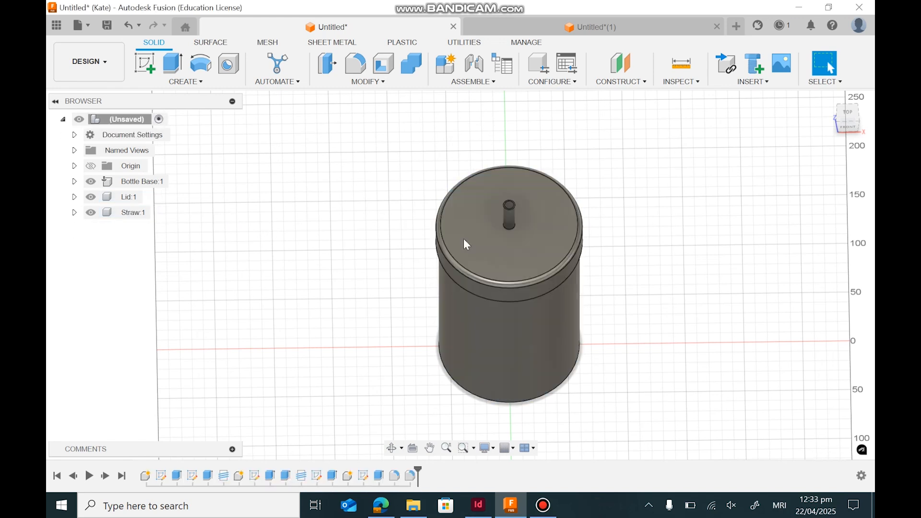
Step: Create a new blank design, check the threaded bottle neck in the second design for reference, and return to the blank design
{"action": "left_click", "coordinate": [736, 26]}
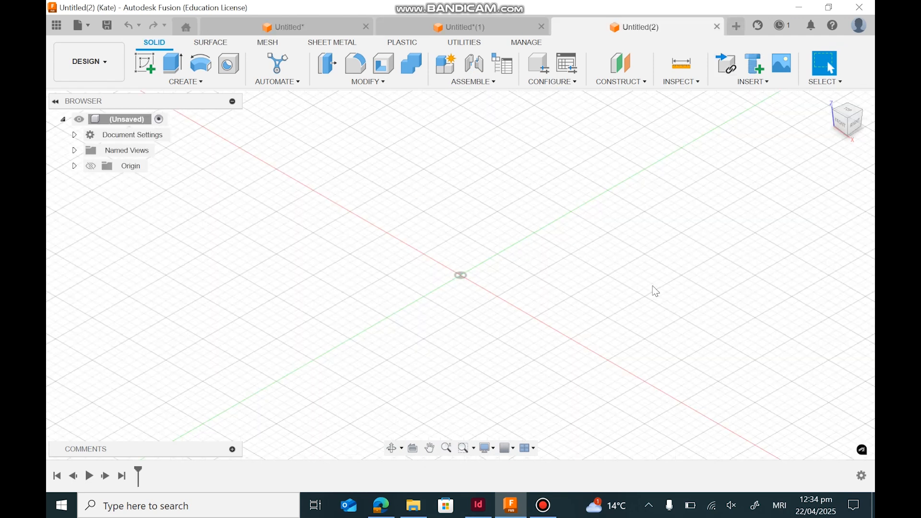
{"action": "left_click", "coordinate": [456, 26]}
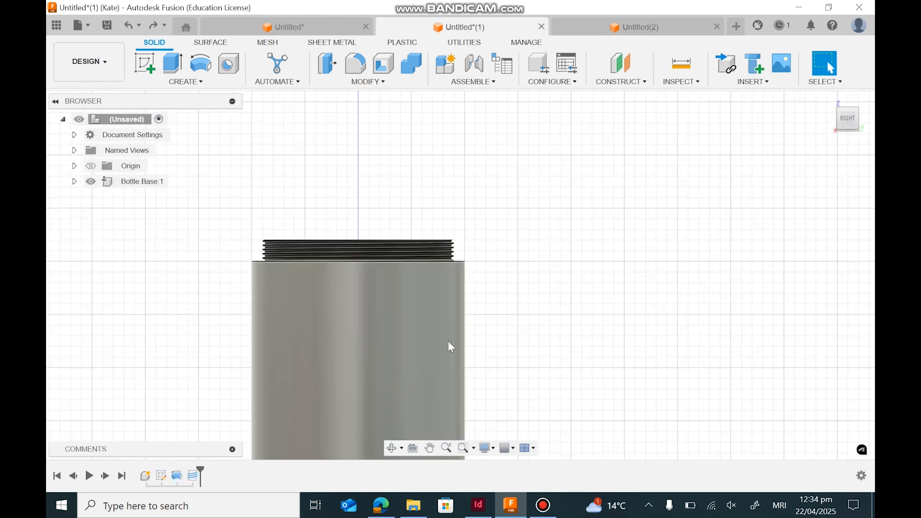
{"action": "left_click", "coordinate": [853, 127]}
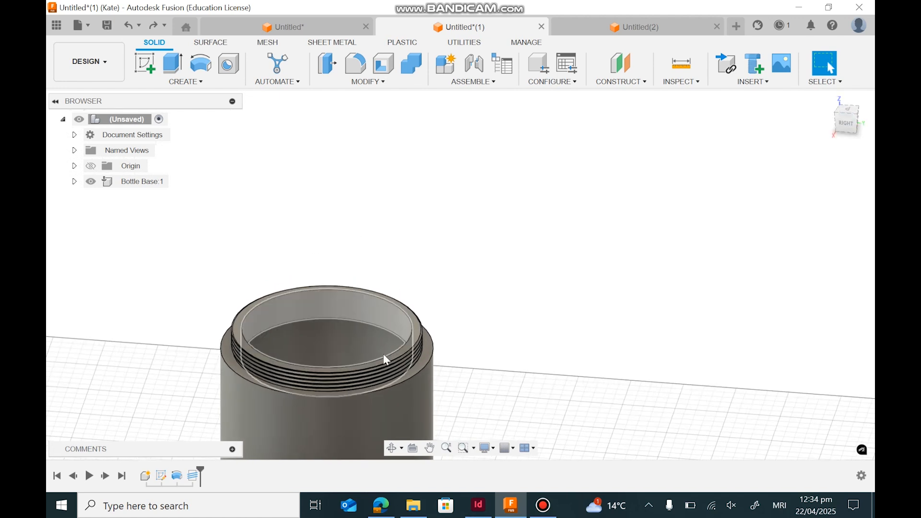
{"action": "left_click", "coordinate": [660, 28]}
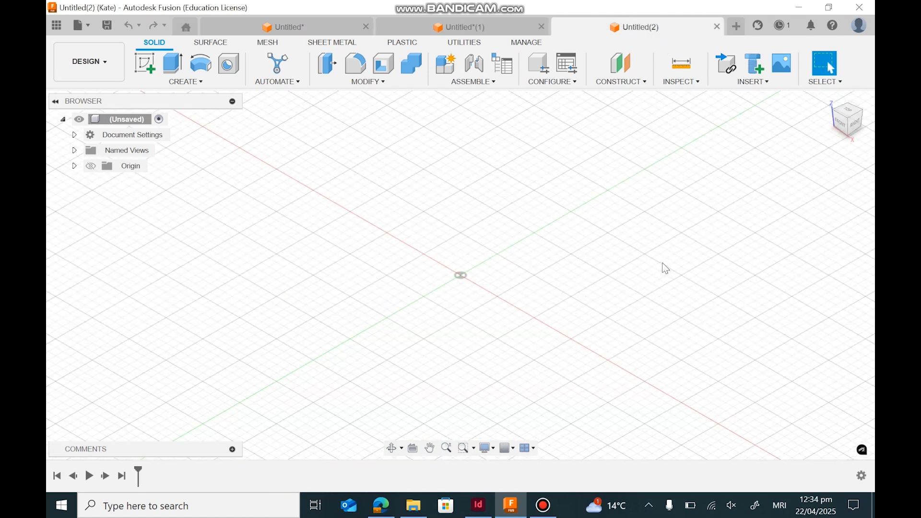
Step: Create a new internal component named "Bottle base" and make it active
{"action": "left_click", "coordinate": [159, 85]}
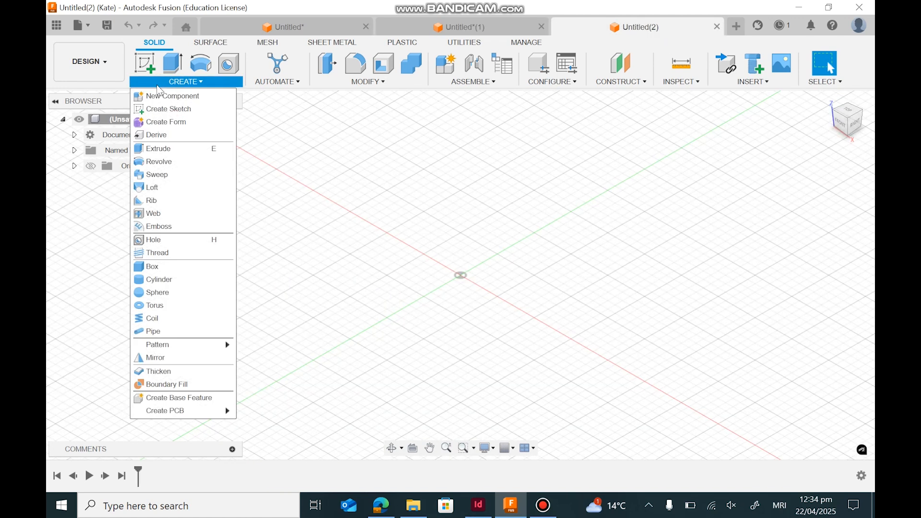
{"action": "left_click", "coordinate": [168, 95]}
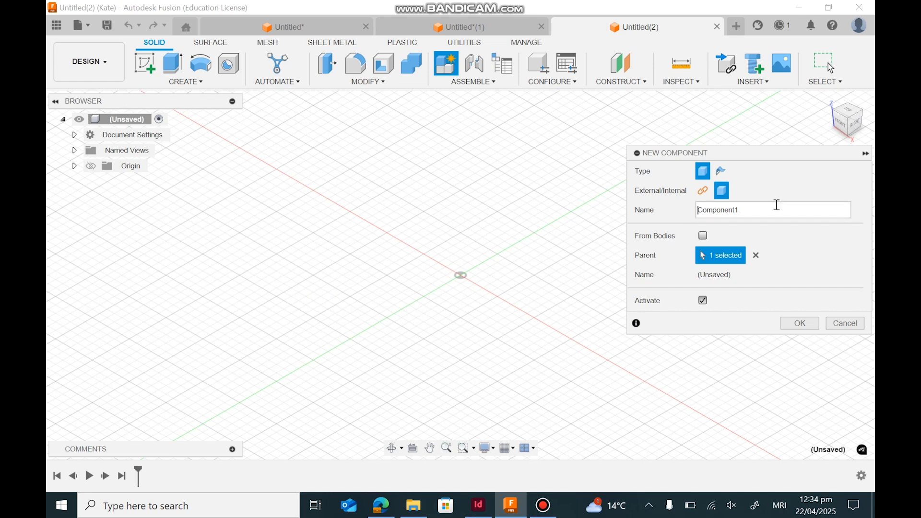
{"action": "left_click_drag", "start_coordinate": [775, 209], "coordinate": [684, 212]}
{"action": "type", "text": "Bottle base"}
{"action": "left_click", "coordinate": [786, 325]}
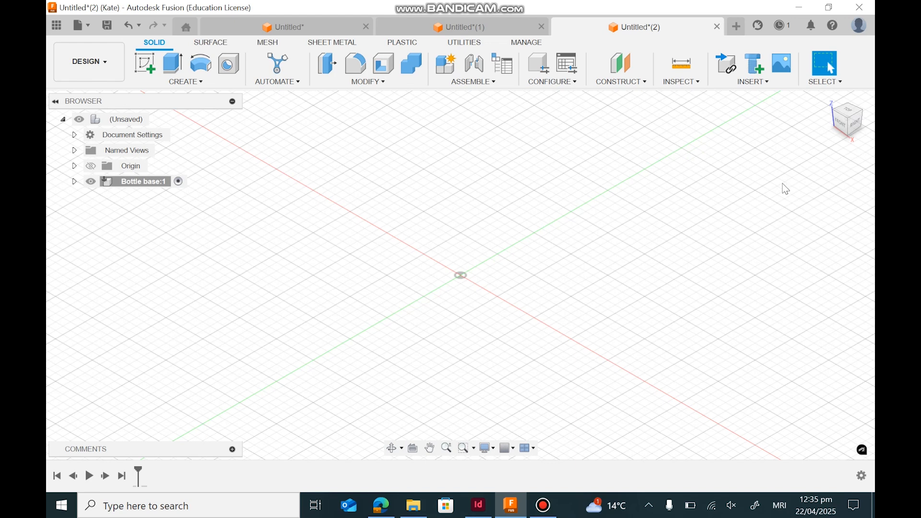
Step: Start a sketch on the vertical YZ plane and draw a horizontal base line about 50 mm long from the origin
{"action": "left_click", "coordinate": [151, 71]}
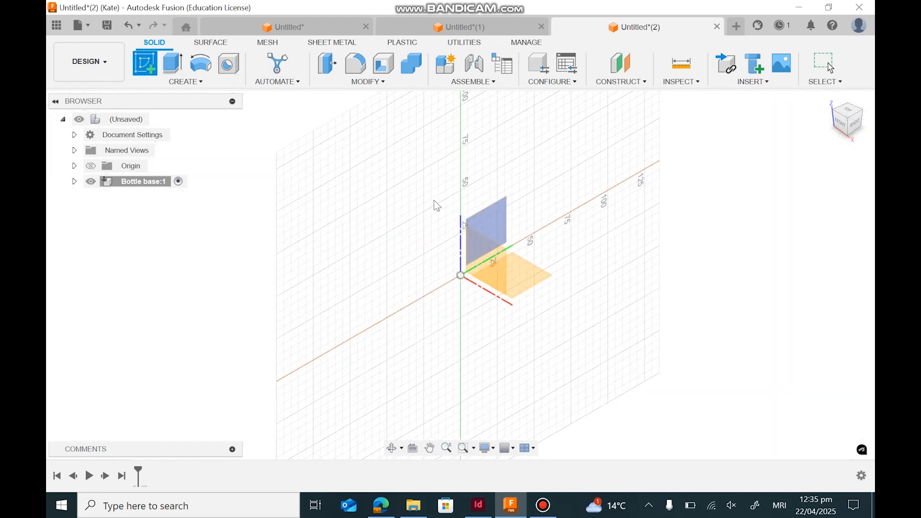
{"action": "left_click", "coordinate": [501, 218]}
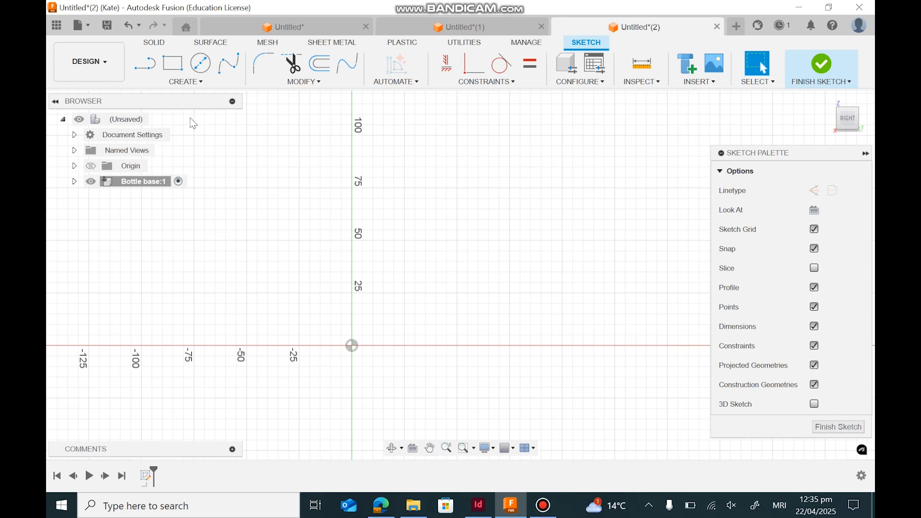
{"action": "left_click", "coordinate": [145, 62]}
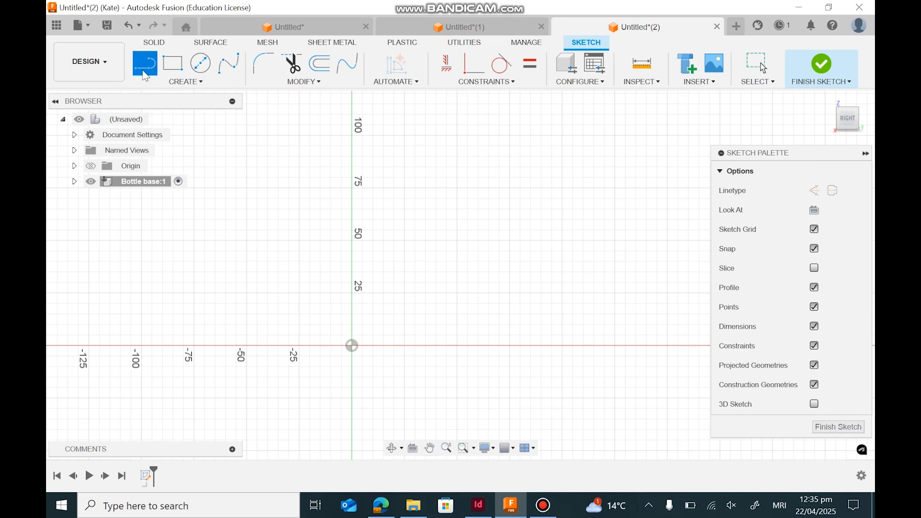
{"action": "left_click", "coordinate": [352, 345]}
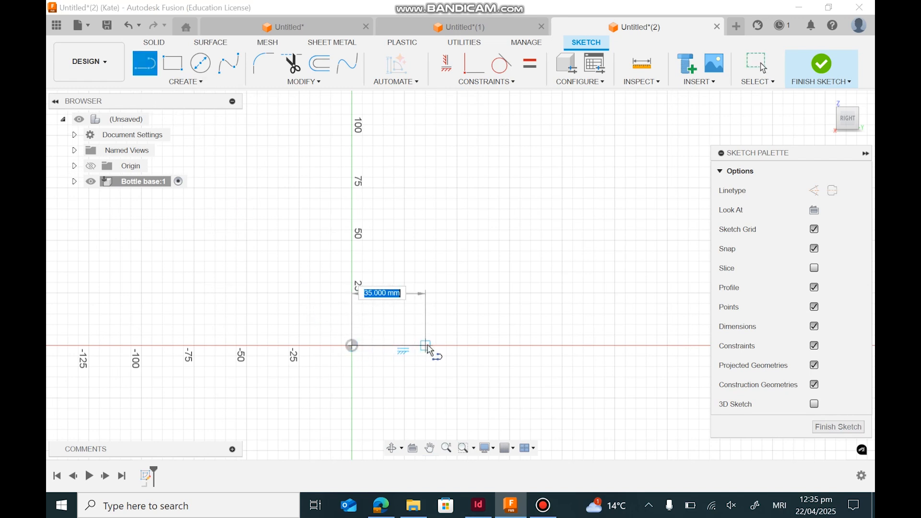
{"action": "left_click", "coordinate": [457, 346]}
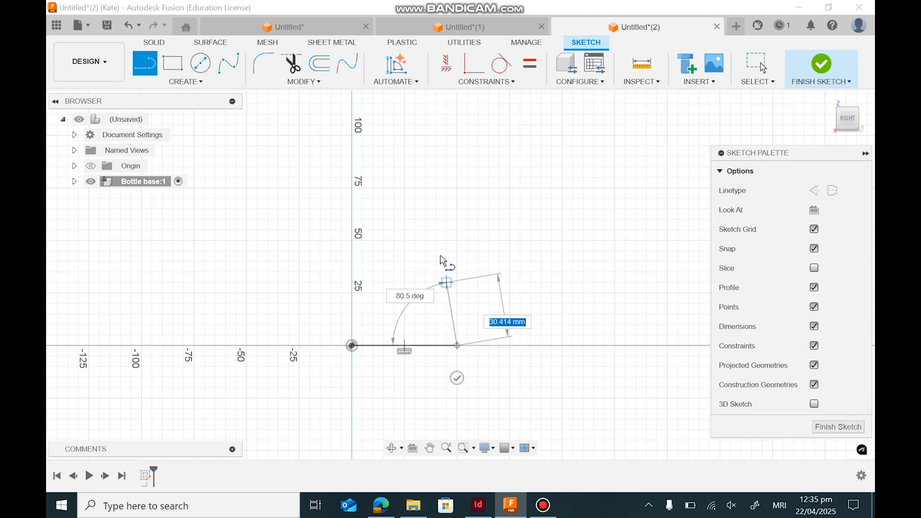
{"action": "left_click", "coordinate": [458, 378]}
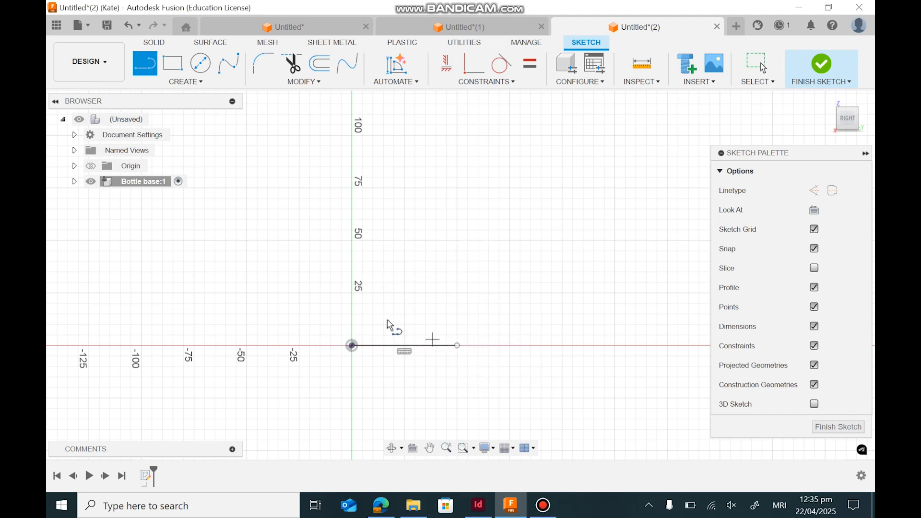
Step: Draw the bottle's curved outer wall as a four-point spline from the base line's outer end to about 120 mm high
{"action": "left_click", "coordinate": [230, 71]}
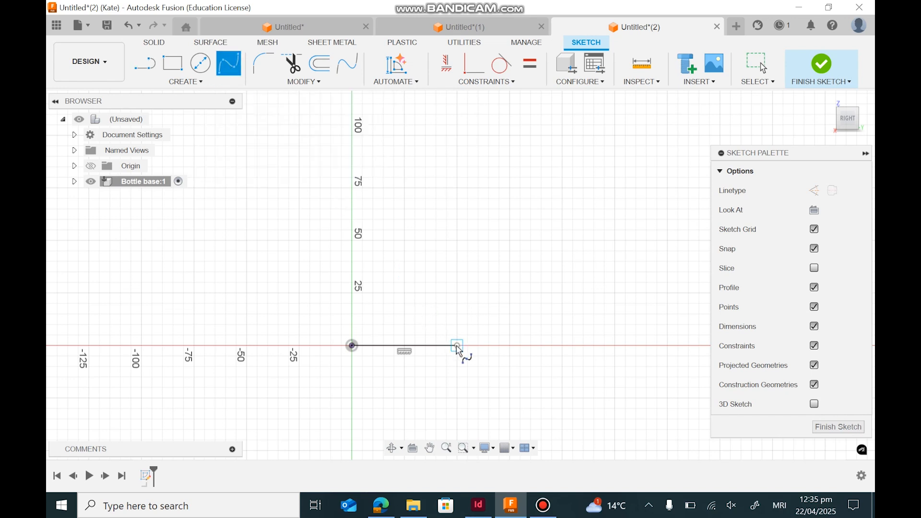
{"action": "left_click", "coordinate": [450, 191]}
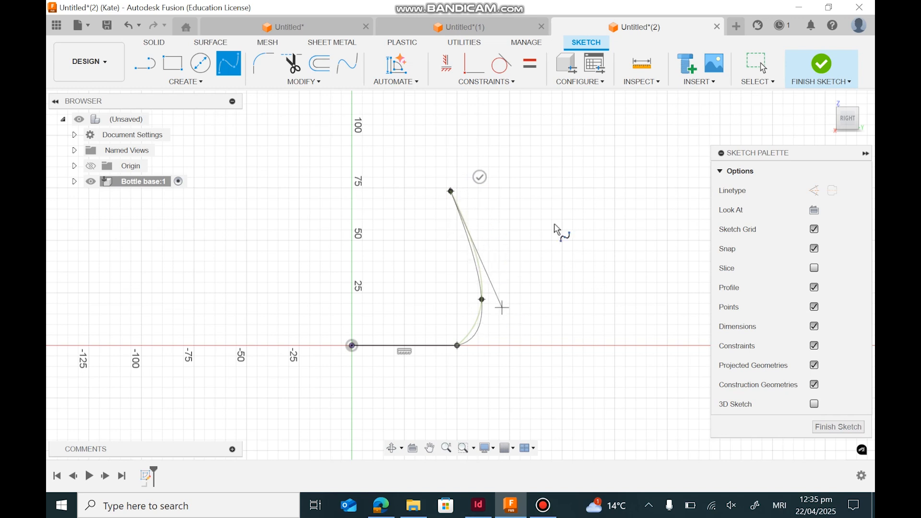
{"action": "middle_click_drag", "start_coordinate": [554, 213], "coordinate": [539, 303]}
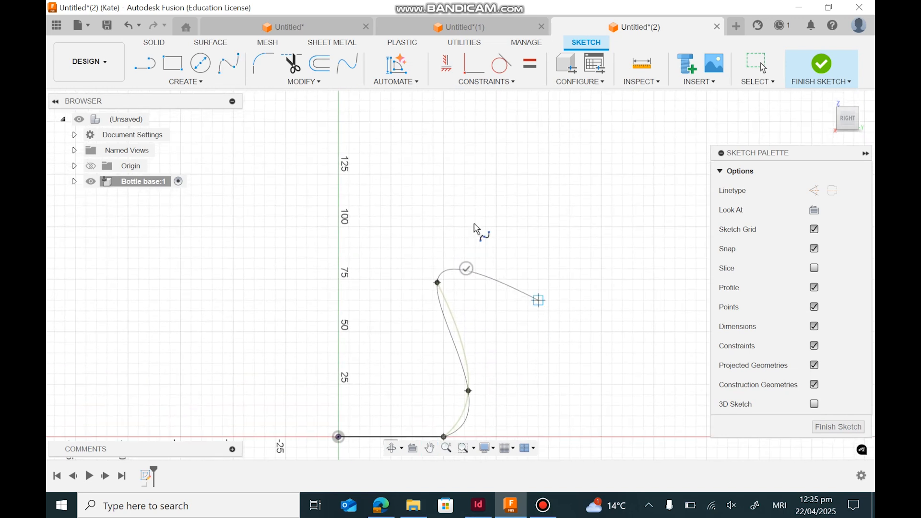
{"action": "left_click", "coordinate": [454, 185]}
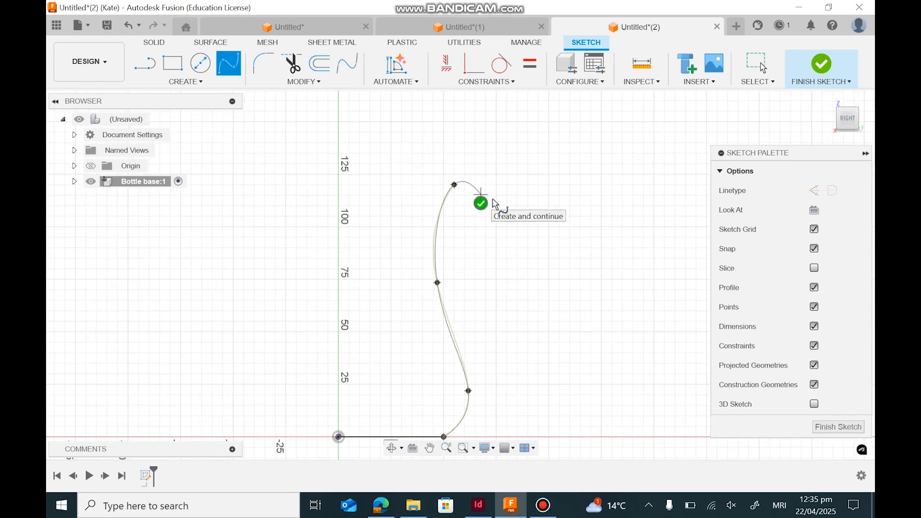
{"action": "left_click", "coordinate": [493, 202]}
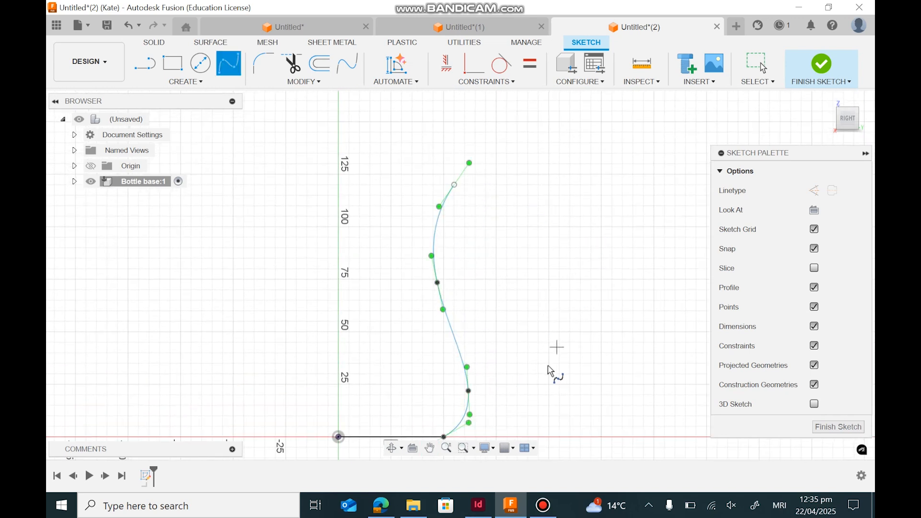
Step: Draw the neck outline above the spline's upper end with lines 10 mm up, about 5 mm inward and 10 mm down
{"action": "left_click", "coordinate": [145, 63]}
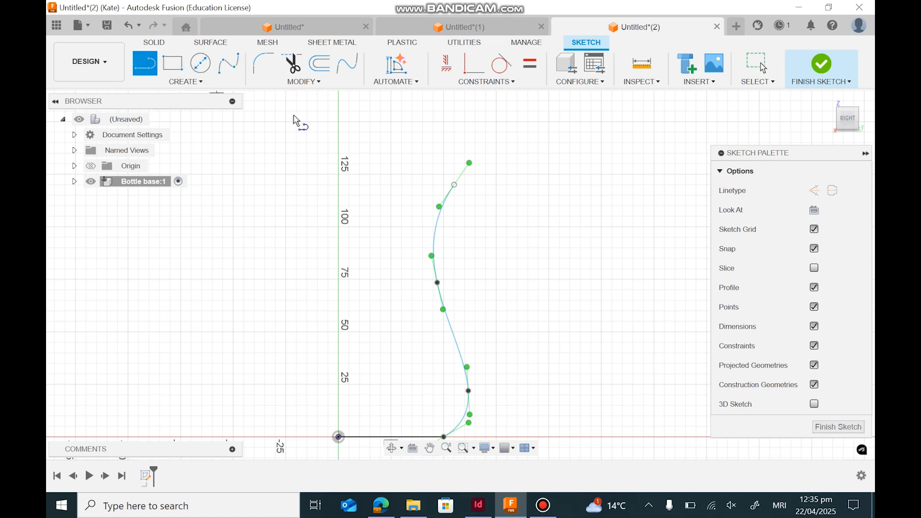
{"action": "left_click", "coordinate": [455, 185]}
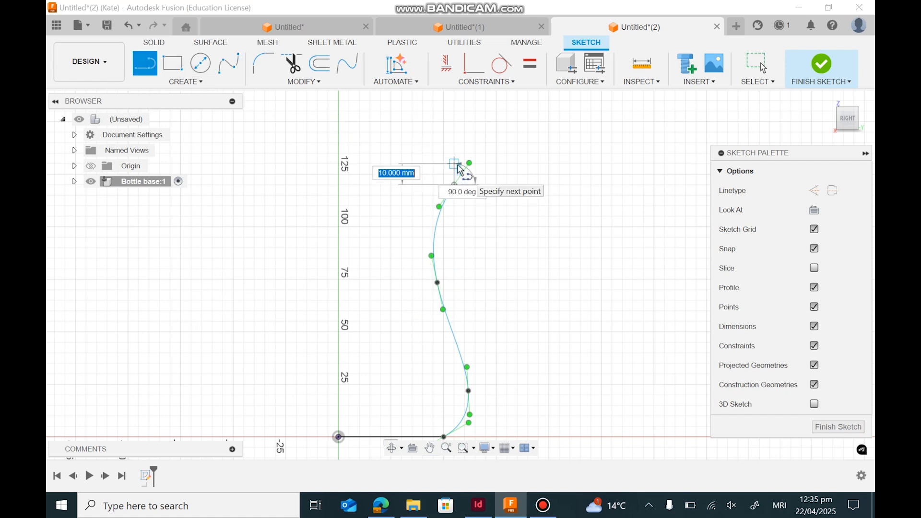
{"action": "left_click", "coordinate": [457, 165]}
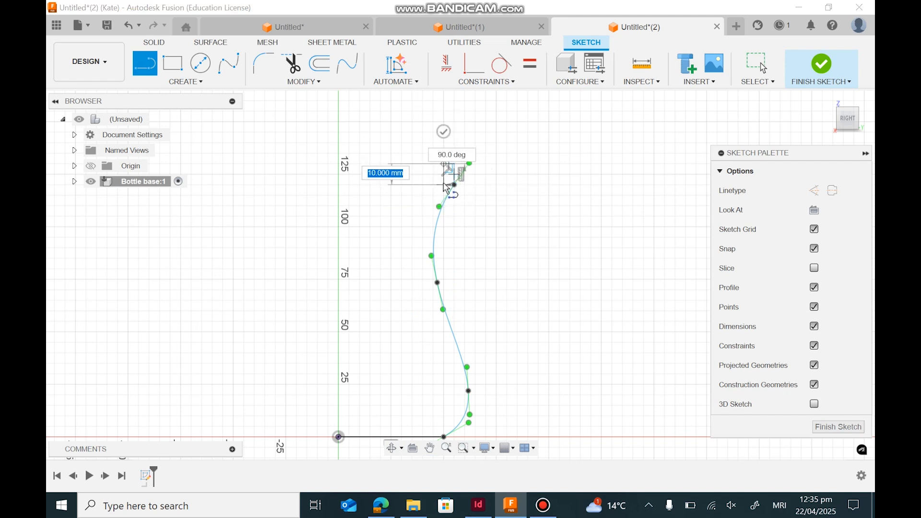
{"action": "left_click", "coordinate": [446, 187]}
{"action": "left_click", "coordinate": [411, 184]}
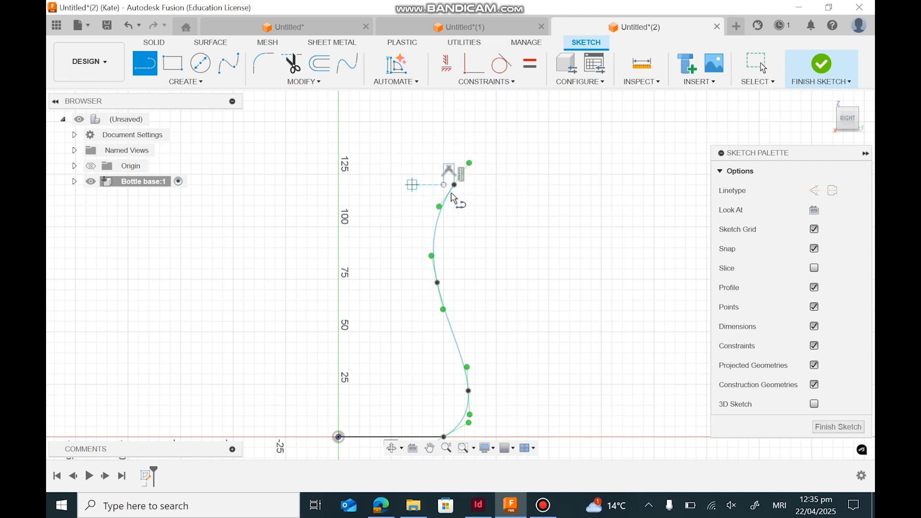
Step: Draw the bottle's inner floor with a line about 5 mm up from the origin and a horizontal line about 50 mm long
{"action": "middle_click_drag", "start_coordinate": [357, 414], "coordinate": [357, 342]}
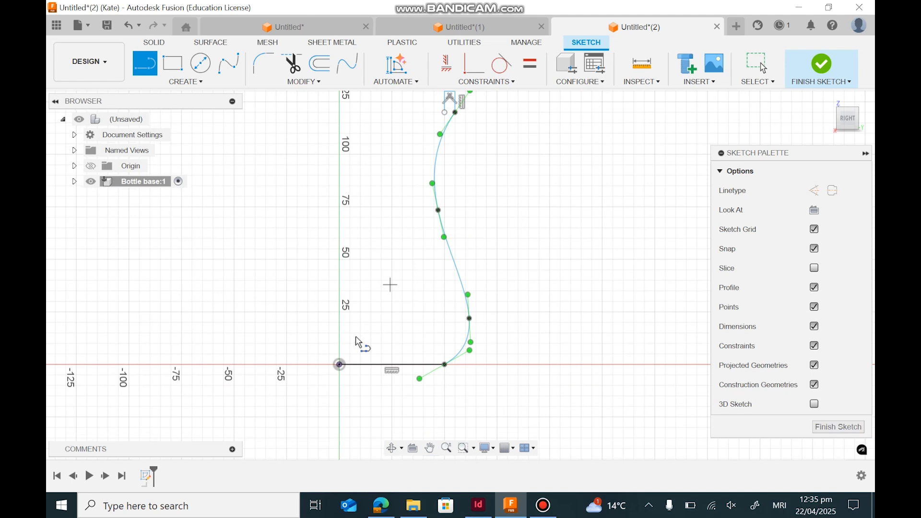
{"action": "left_click", "coordinate": [339, 355]}
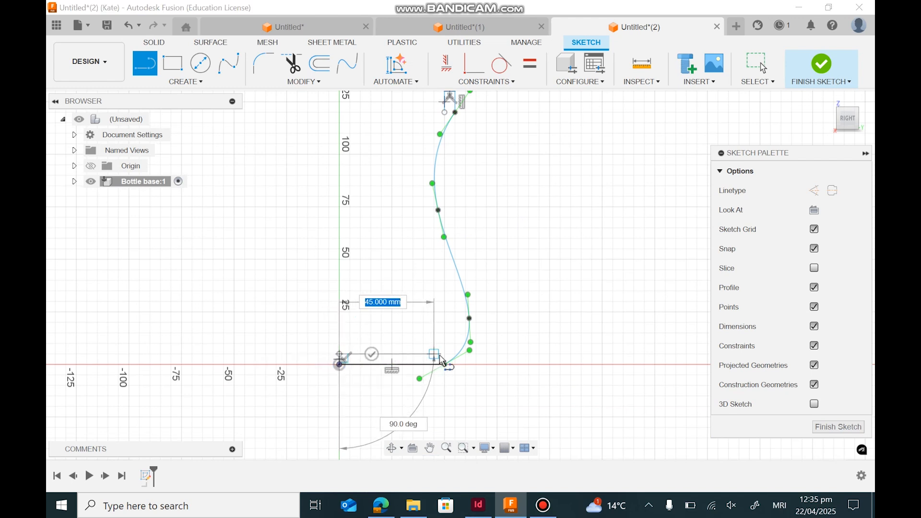
{"action": "double_click", "coordinate": [445, 354]}
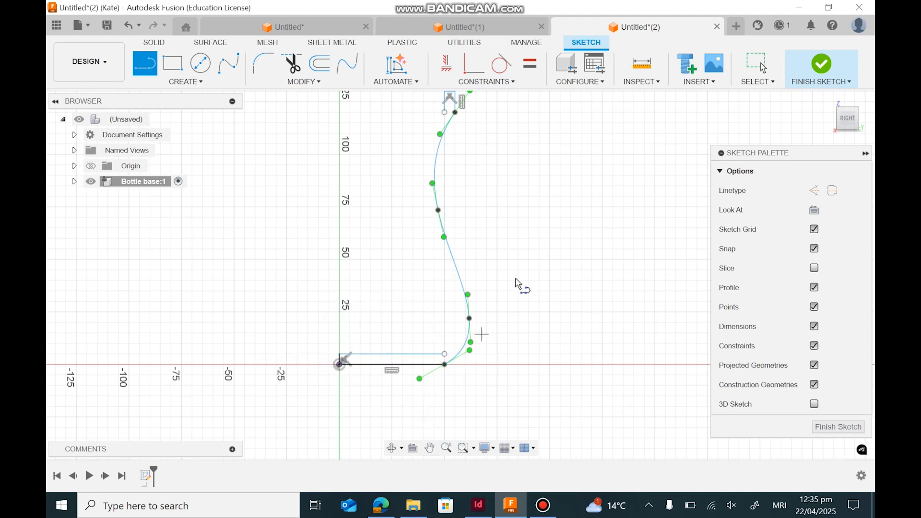
Step: Draw the inner wall spline from the neck's inner corner down to the inner floor line's end, closing the profile, and finish the sketch
{"action": "left_click", "coordinate": [228, 62]}
{"action": "middle_click_drag", "start_coordinate": [541, 232], "coordinate": [538, 292]}
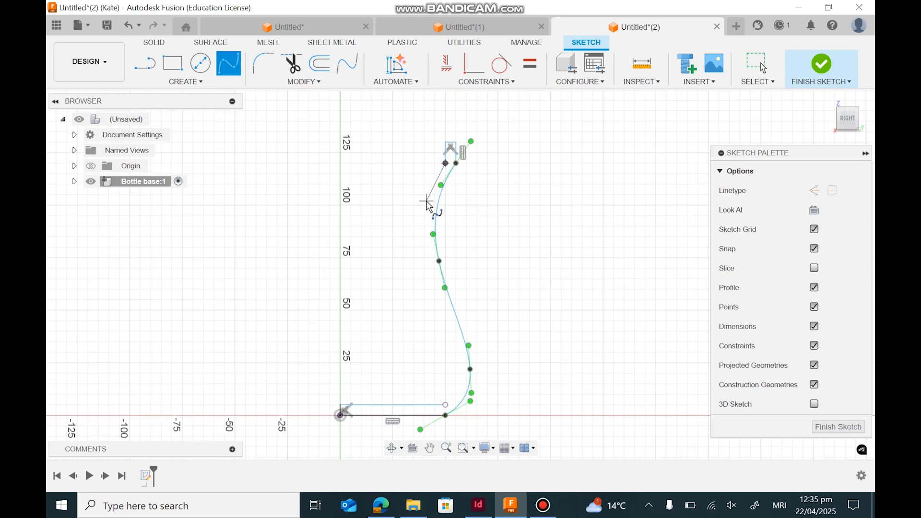
{"action": "left_click", "coordinate": [424, 205]}
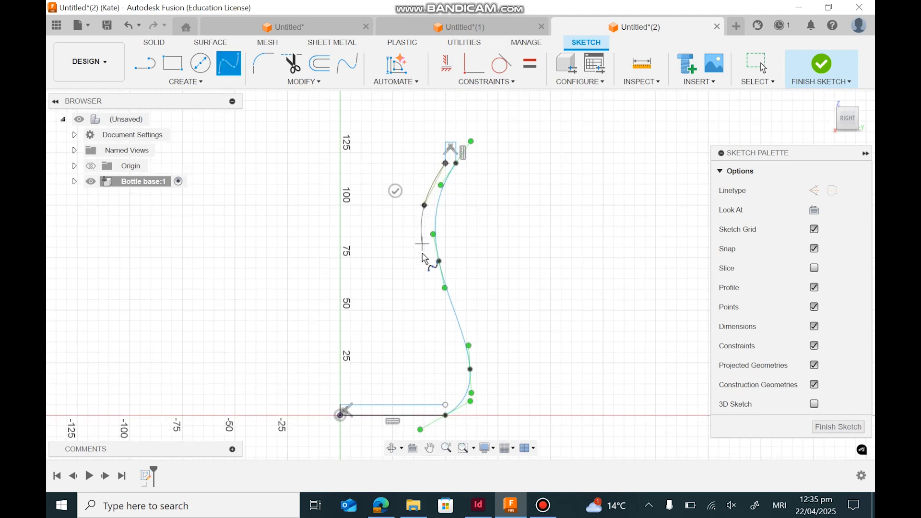
{"action": "left_click", "coordinate": [436, 295]}
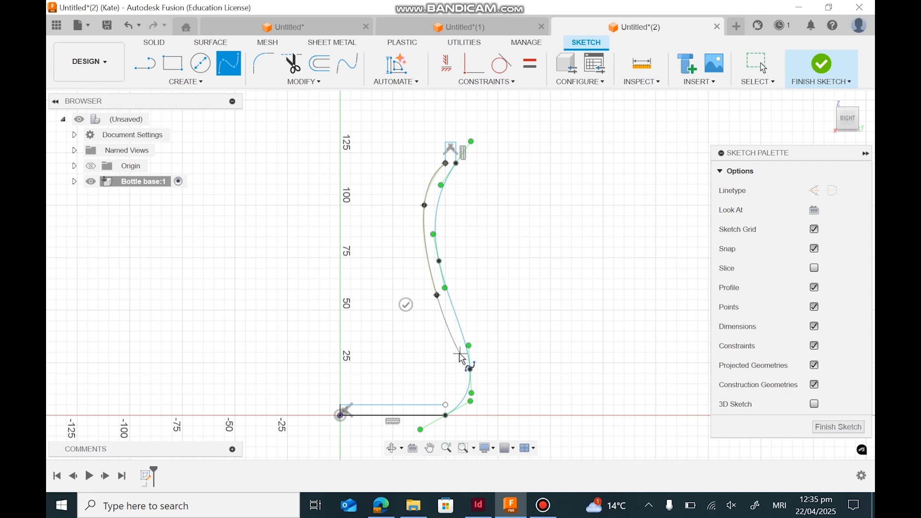
{"action": "left_click", "coordinate": [458, 358]}
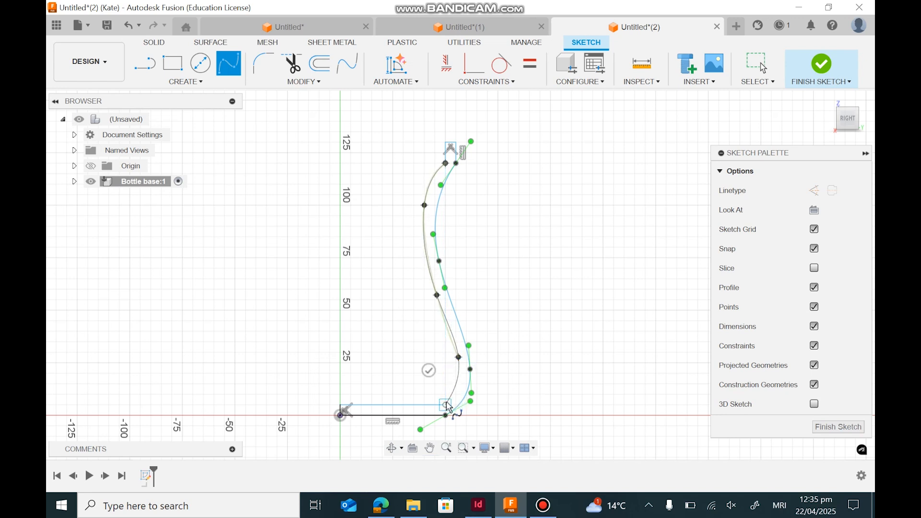
{"action": "left_click", "coordinate": [446, 404]}
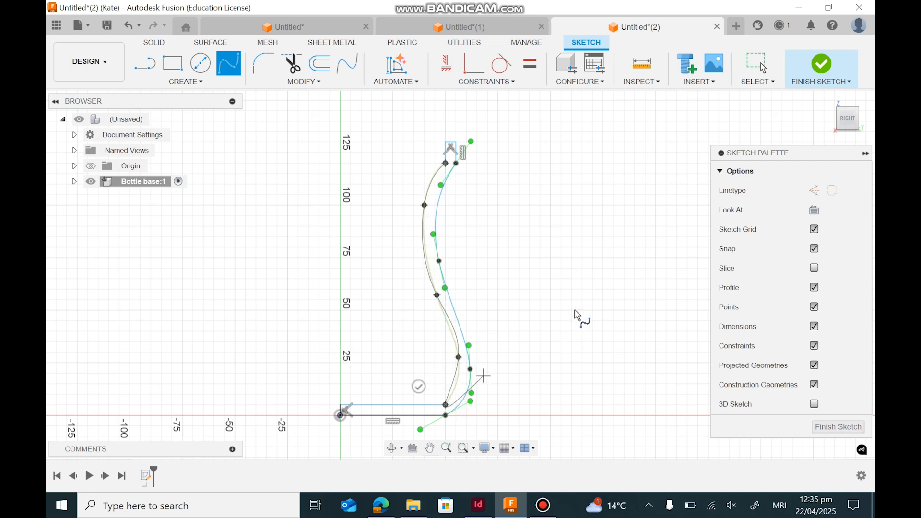
{"action": "left_click", "coordinate": [420, 389]}
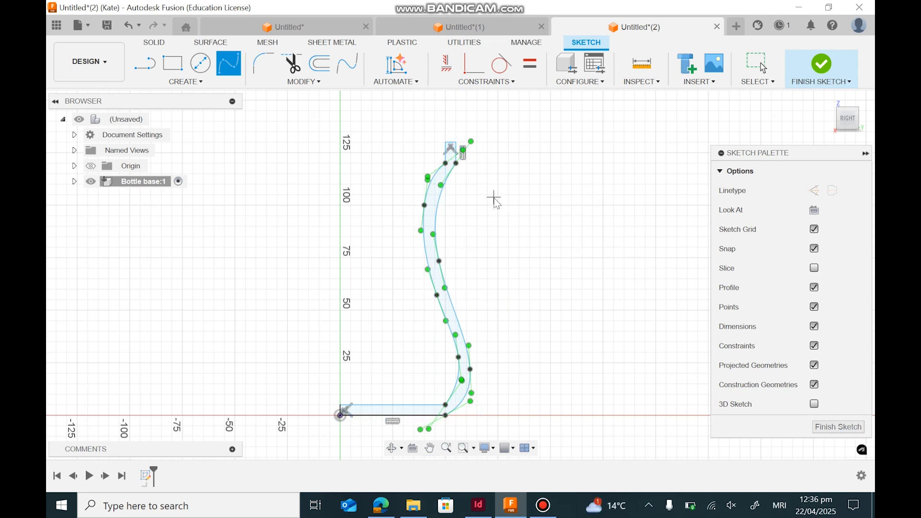
{"action": "key", "text": "Escape"}
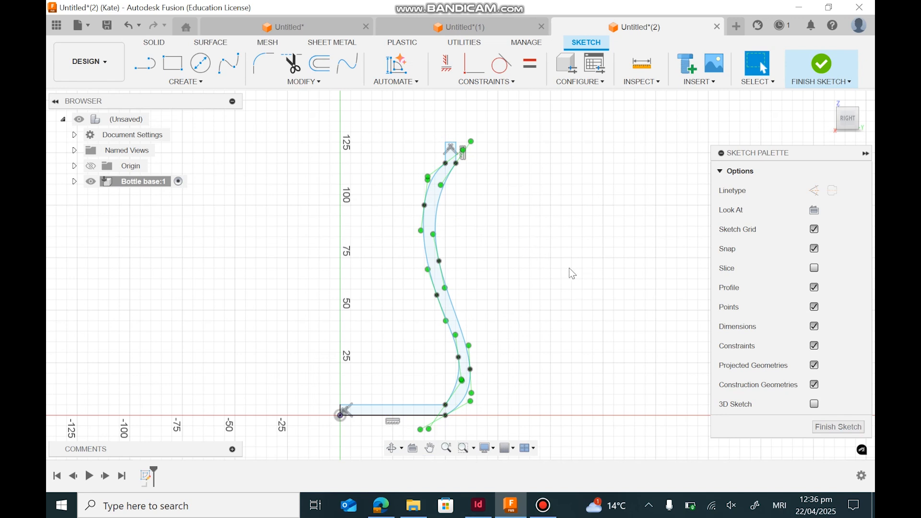
{"action": "left_click", "coordinate": [794, 78]}
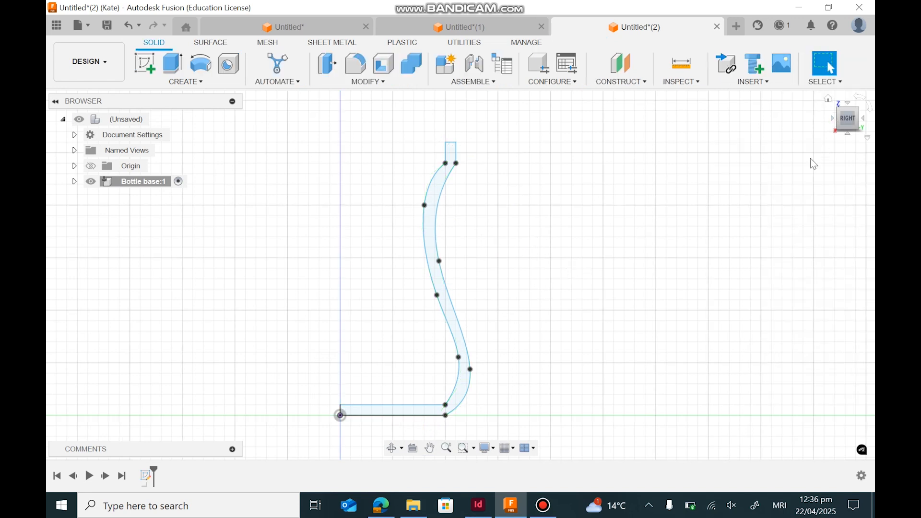
Step: Revolve the closed wall profile 360 degrees about its short vertical edge at the origin as a new body
{"action": "left_click", "coordinate": [201, 68]}
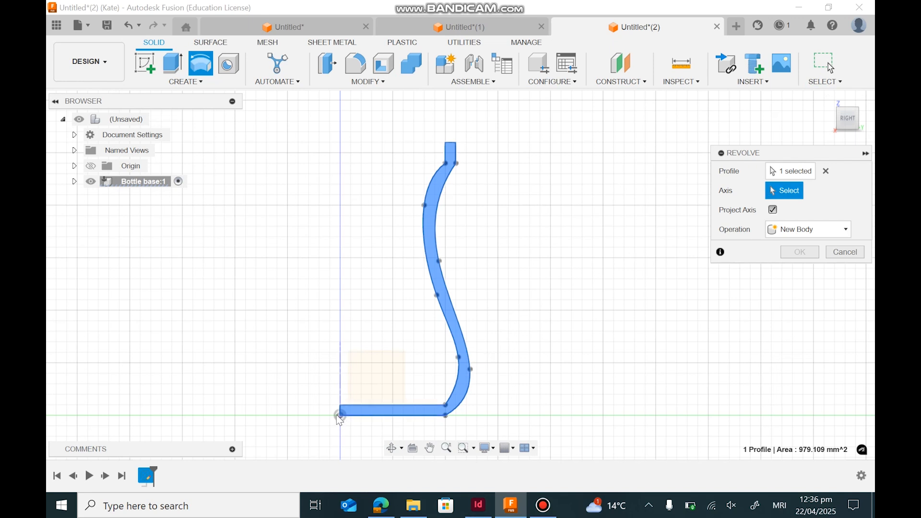
{"action": "scroll", "coordinate": [341, 415], "scroll_direction": "up", "scroll_amount": 5}
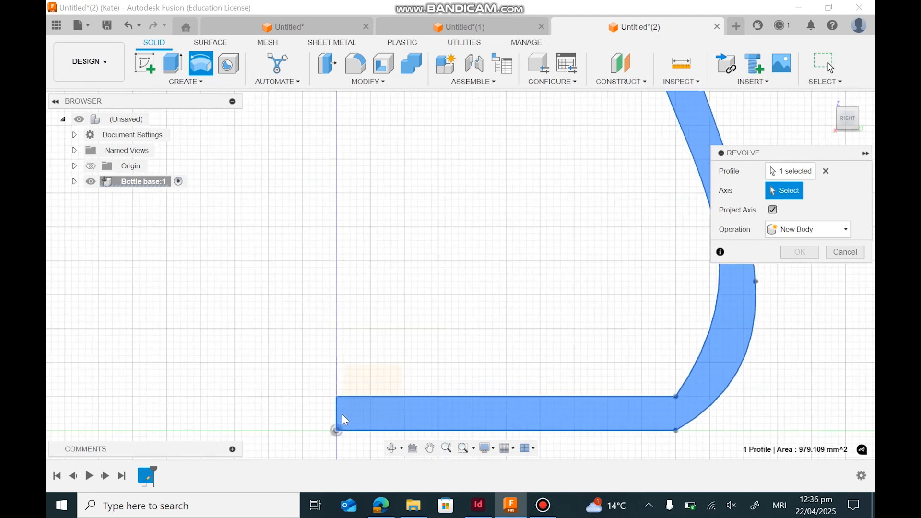
{"action": "left_click", "coordinate": [336, 412]}
{"action": "scroll", "coordinate": [491, 262], "scroll_direction": "down", "scroll_amount": 5}
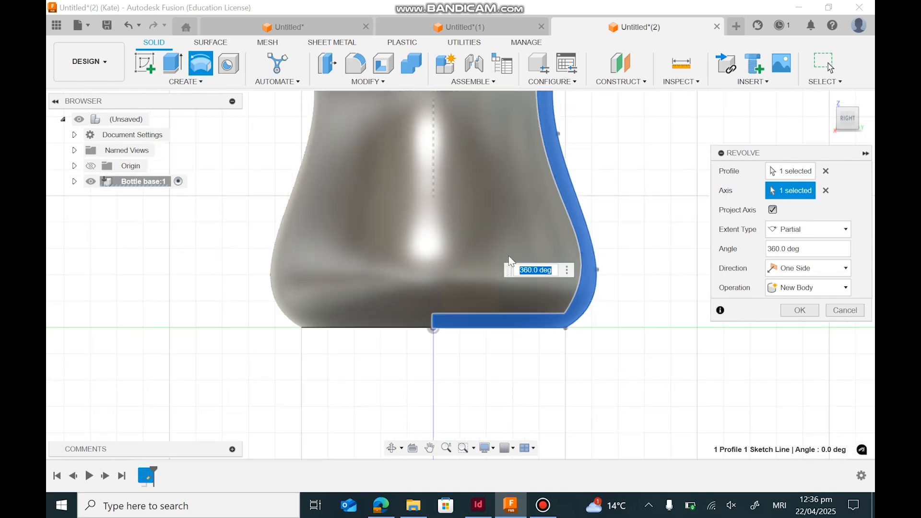
{"action": "mouse_move", "coordinate": [850, 121]}
{"action": "left_mouse_down"}
{"action": "mouse_move", "coordinate": [858, 126]}
{"action": "mouse_move", "coordinate": [846, 136]}
{"action": "mouse_move", "coordinate": [818, 141]}
{"action": "mouse_move", "coordinate": [808, 115]}
{"action": "mouse_move", "coordinate": [796, 114]}
{"action": "mouse_move", "coordinate": [785, 135]}
{"action": "mouse_move", "coordinate": [852, 128]}
{"action": "left_mouse_up"}
{"action": "left_click", "coordinate": [799, 311]}
{"action": "scroll", "coordinate": [550, 162], "scroll_direction": "up", "scroll_amount": 3}
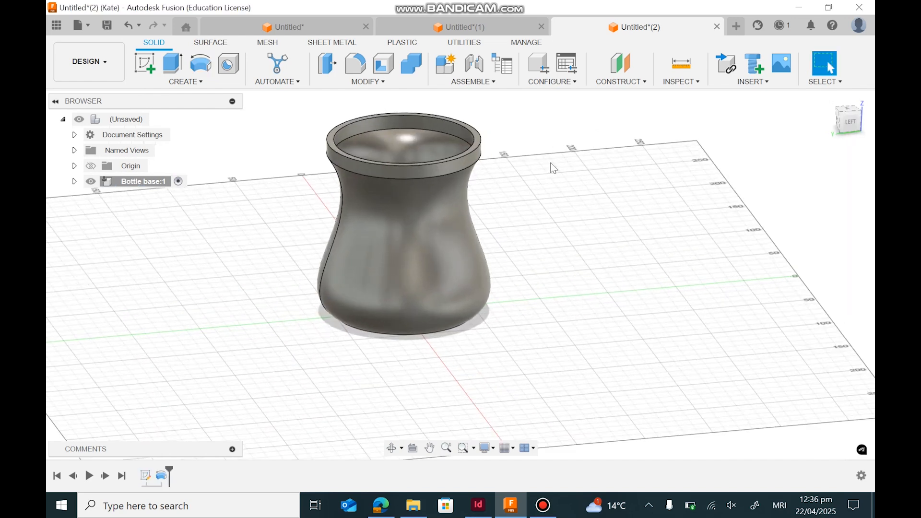
Step: Add a modeled, full-length ISO Metric thread with designation M110x2 to the outer face of the bottle's neck
{"action": "left_click", "coordinate": [203, 82]}
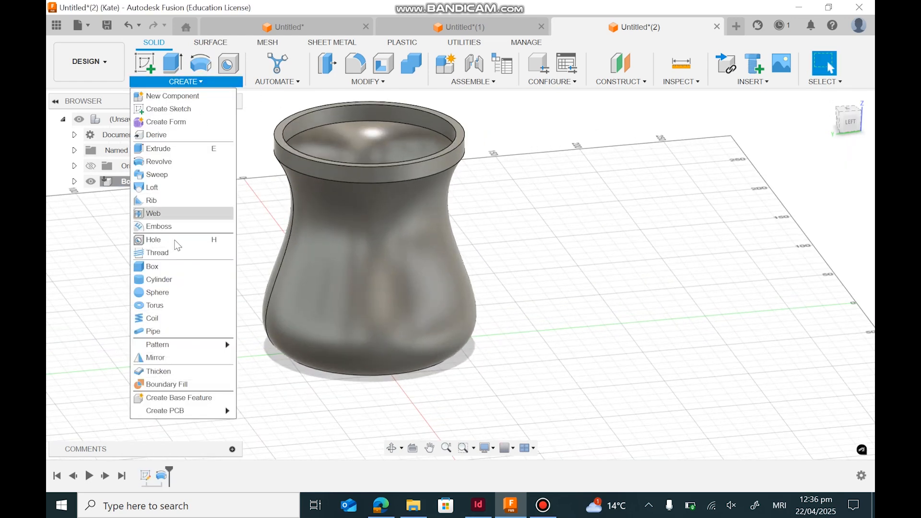
{"action": "left_click", "coordinate": [202, 238]}
{"action": "left_click", "coordinate": [292, 159]}
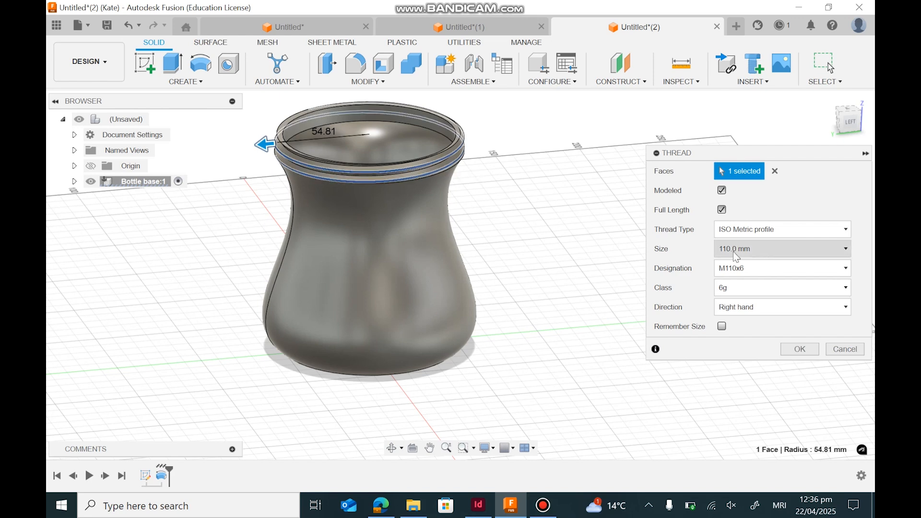
{"action": "left_click", "coordinate": [755, 277]}
{"action": "left_click", "coordinate": [753, 325]}
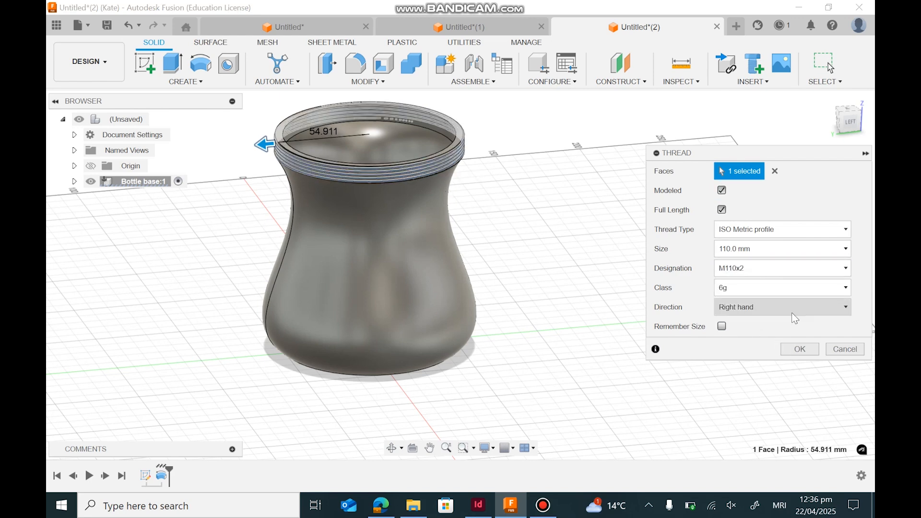
{"action": "left_click", "coordinate": [796, 349]}
{"action": "scroll", "coordinate": [443, 151], "scroll_direction": "up", "scroll_amount": 3}
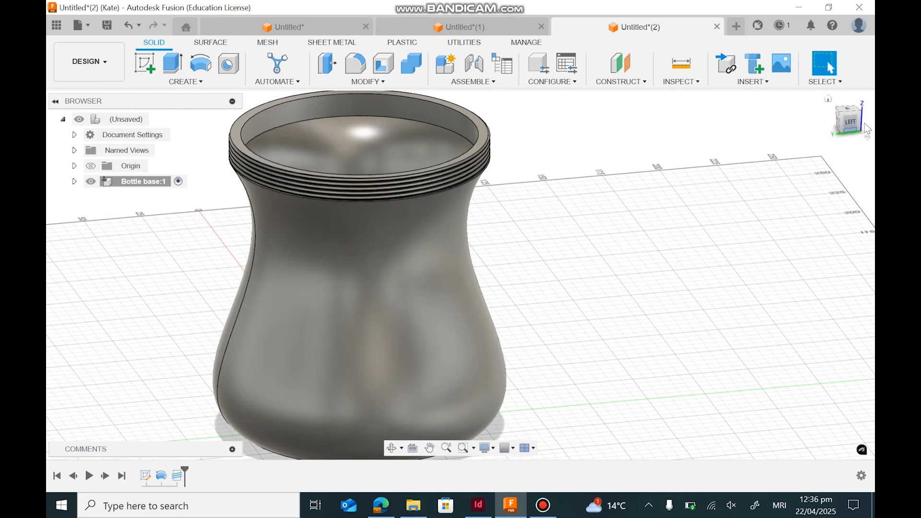
{"action": "mouse_move", "coordinate": [847, 130]}
{"action": "left_mouse_down"}
{"action": "mouse_move", "coordinate": [839, 91]}
{"action": "mouse_move", "coordinate": [839, 139]}
{"action": "mouse_move", "coordinate": [828, 153]}
{"action": "mouse_move", "coordinate": [836, 114]}
{"action": "mouse_move", "coordinate": [803, 120]}
{"action": "left_mouse_up"}
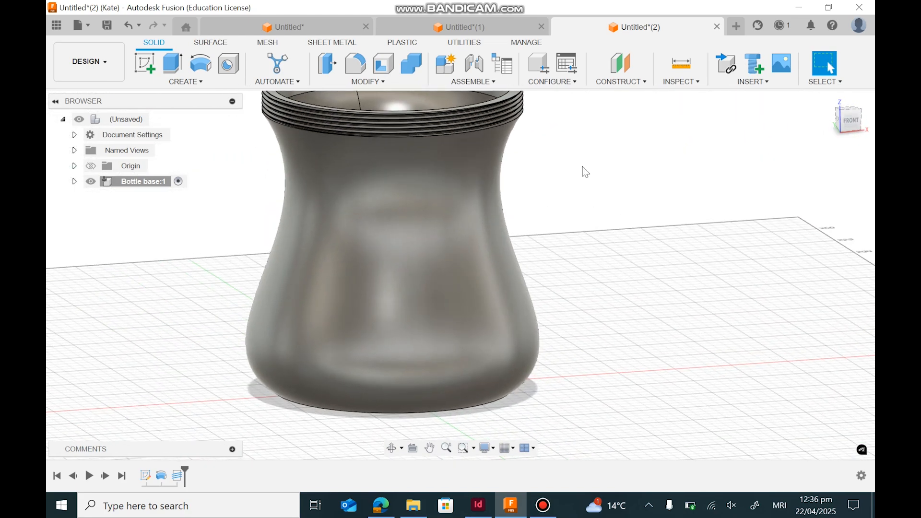
{"action": "middle_click_drag", "start_coordinate": [657, 239], "coordinate": [700, 271]}
{"action": "scroll", "coordinate": [692, 269], "scroll_direction": "down", "scroll_amount": 4}
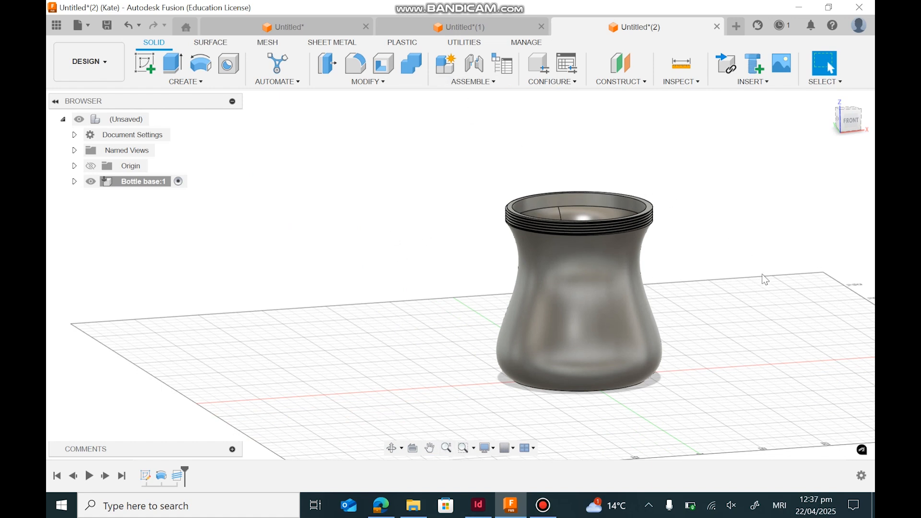
{"action": "middle_click_drag", "start_coordinate": [683, 300], "coordinate": [611, 302]}
{"action": "scroll", "coordinate": [733, 315], "scroll_direction": "up", "scroll_amount": 2}
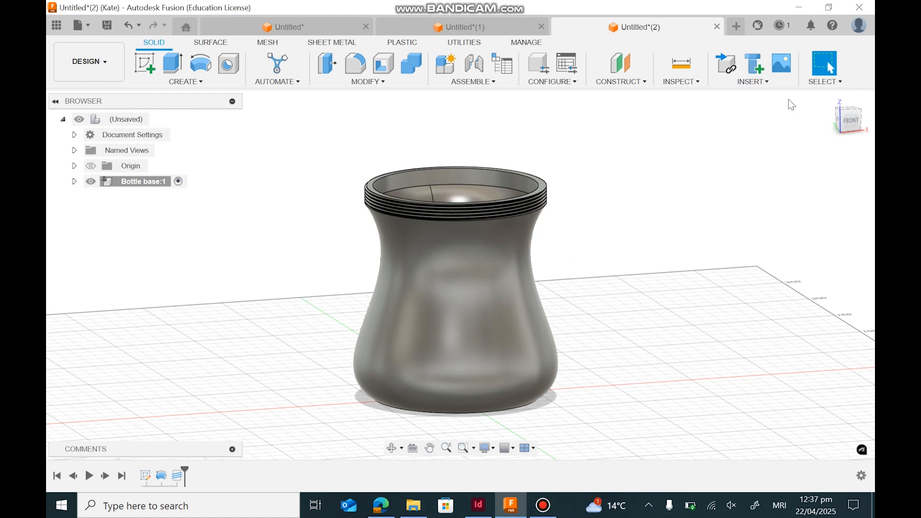
Step: Create a new design and add an internal component named Bottle Base
{"action": "left_click", "coordinate": [741, 30]}
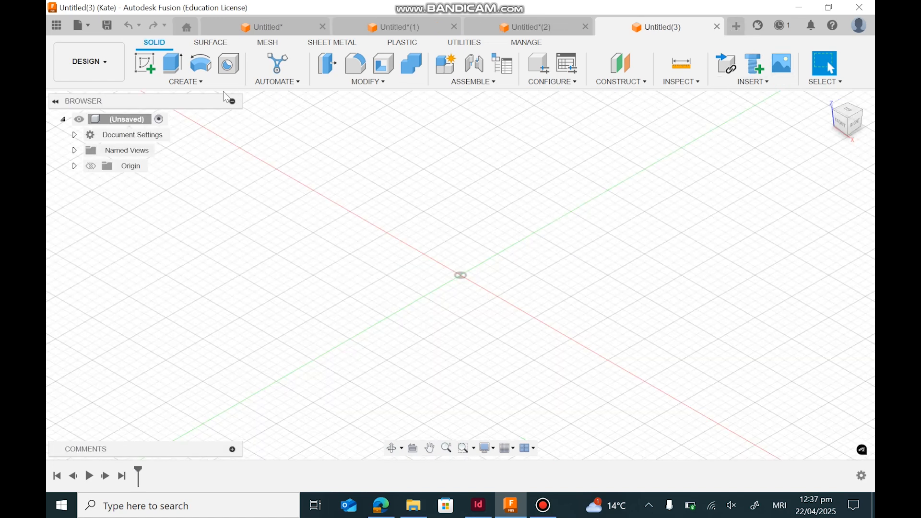
{"action": "left_click", "coordinate": [186, 82]}
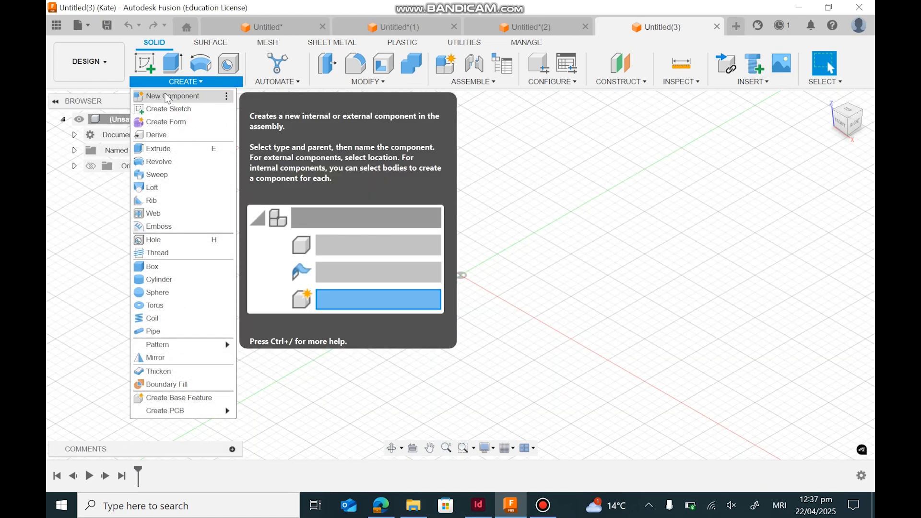
{"action": "left_click", "coordinate": [168, 97]}
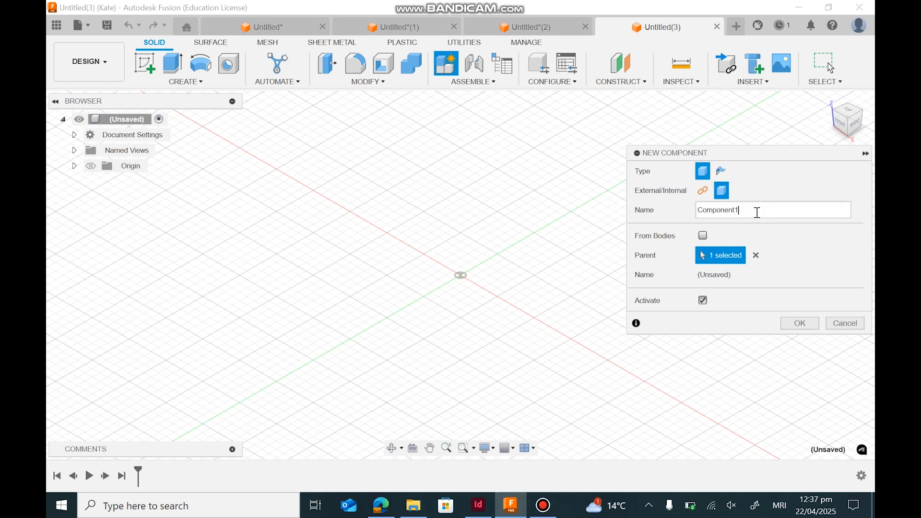
{"action": "type", "text": "Bottle Base"}
{"action": "left_click", "coordinate": [801, 323]}
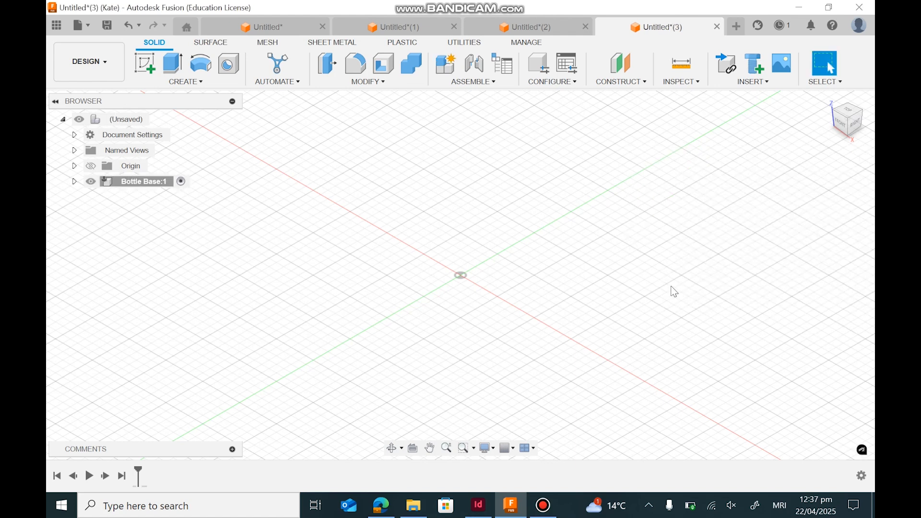
Step: Sketch a closed eight-point spline about 115 mm wide around the origin on the horizontal plane, with one concave side, and finish the sketch
{"action": "middle_click_drag", "start_coordinate": [672, 289], "coordinate": [558, 320]}
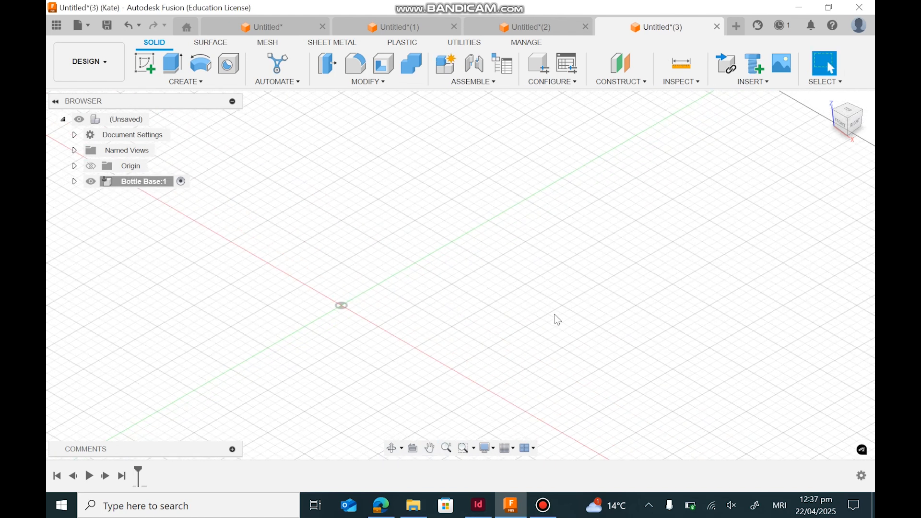
{"action": "left_click", "coordinate": [153, 61]}
{"action": "left_click", "coordinate": [404, 308]}
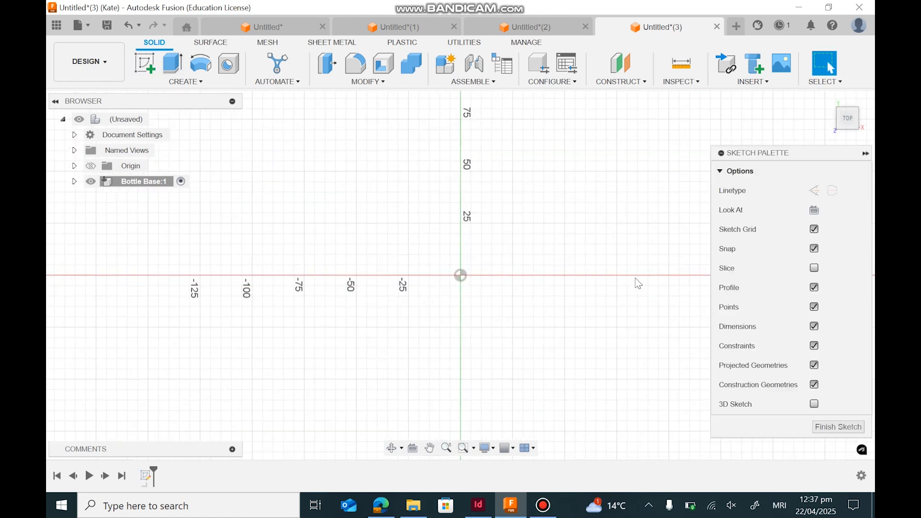
{"action": "left_click", "coordinate": [228, 63]}
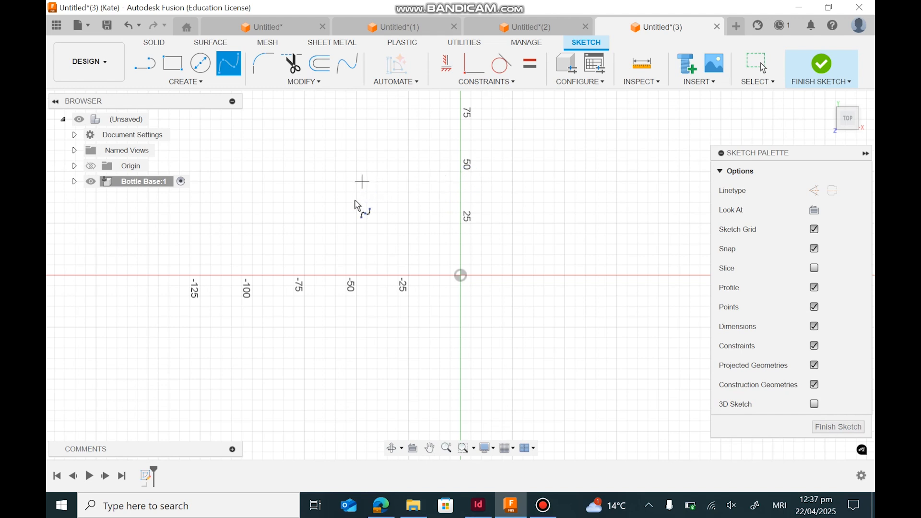
{"action": "left_click", "coordinate": [351, 209]}
{"action": "left_click", "coordinate": [403, 168]}
{"action": "left_click", "coordinate": [523, 192]}
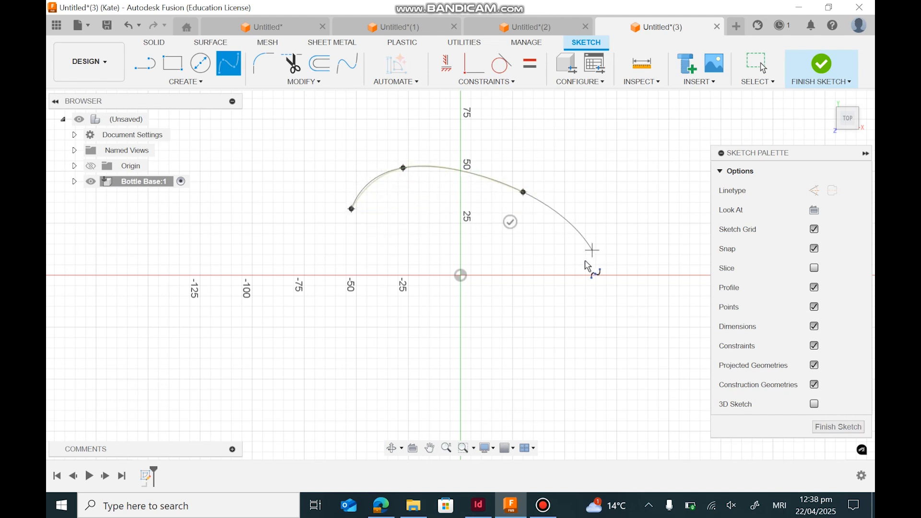
{"action": "left_click", "coordinate": [586, 265]}
{"action": "left_click", "coordinate": [517, 305]}
{"action": "left_click", "coordinate": [520, 377]}
{"action": "left_click", "coordinate": [430, 359]}
{"action": "left_click", "coordinate": [367, 286]}
{"action": "left_click", "coordinate": [351, 209]}
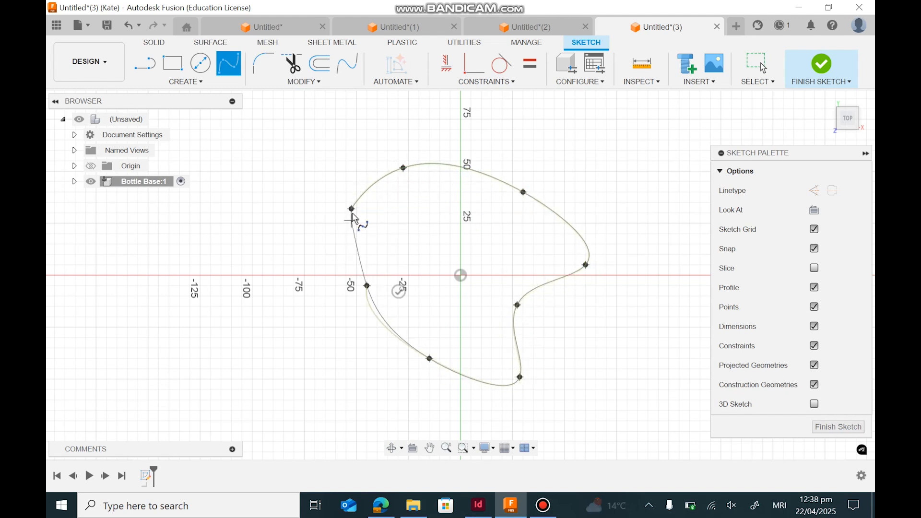
{"action": "left_click", "coordinate": [352, 209]}
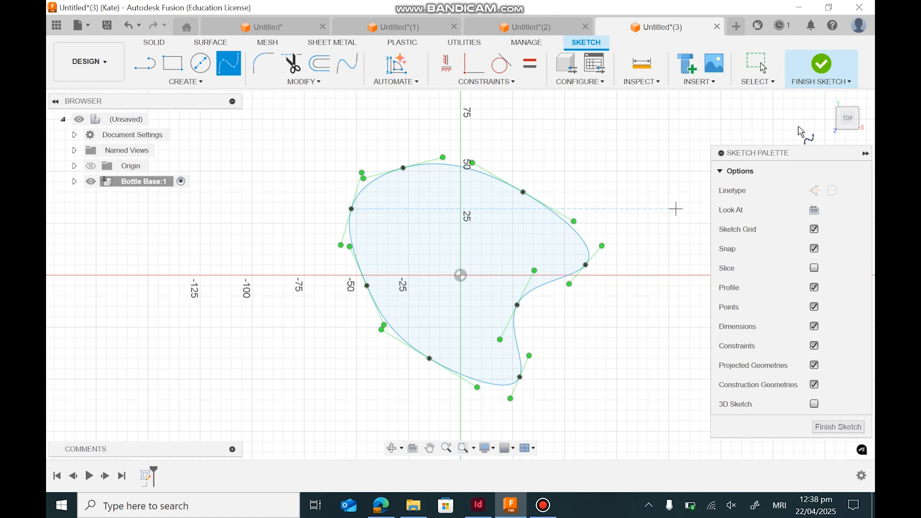
{"action": "left_click", "coordinate": [821, 65]}
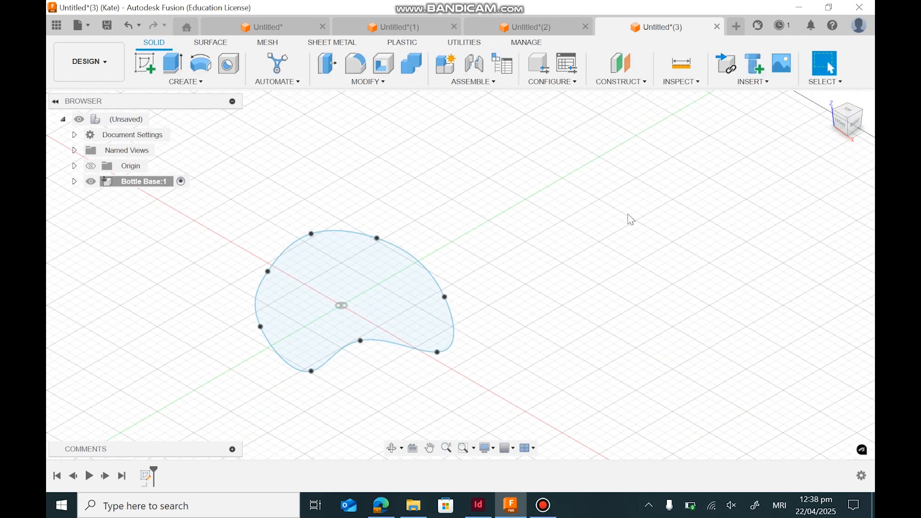
Step: Create an offset construction plane 140 mm above the closed spline profile
{"action": "scroll", "coordinate": [461, 217], "scroll_direction": "down", "scroll_amount": 3}
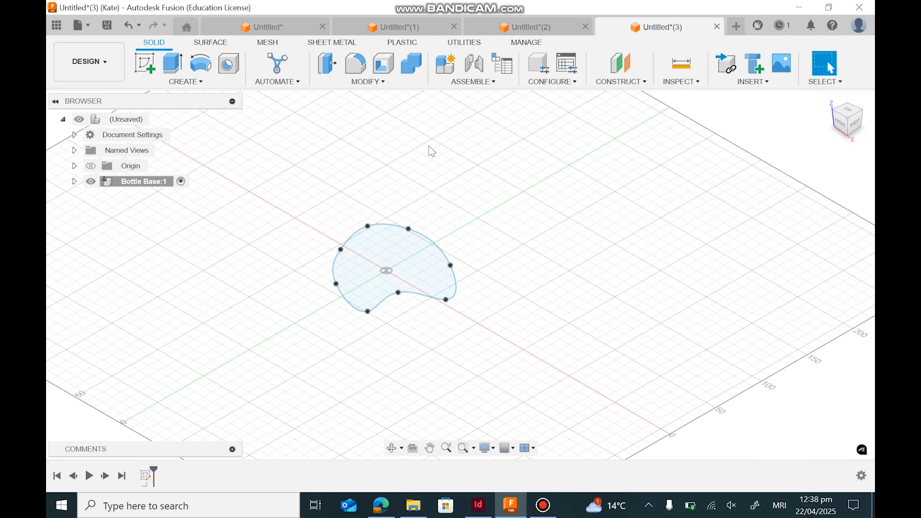
{"action": "left_click", "coordinate": [611, 82]}
{"action": "left_click", "coordinate": [617, 94]}
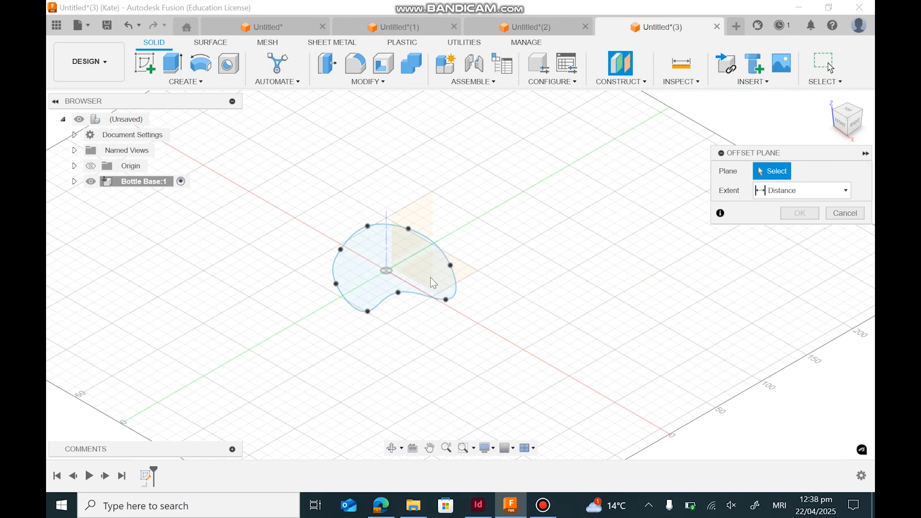
{"action": "left_click", "coordinate": [385, 277]}
{"action": "left_click", "coordinate": [839, 127]}
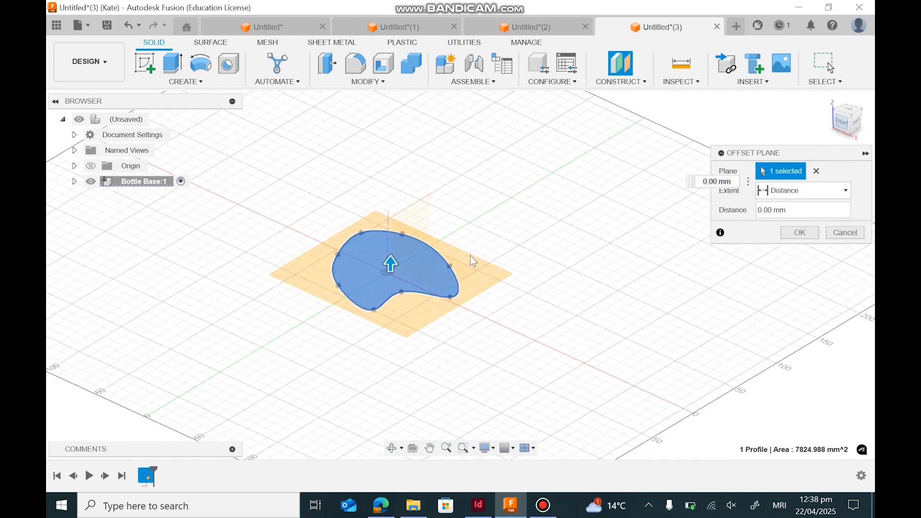
{"action": "left_click_drag", "start_coordinate": [411, 256], "coordinate": [411, 117]}
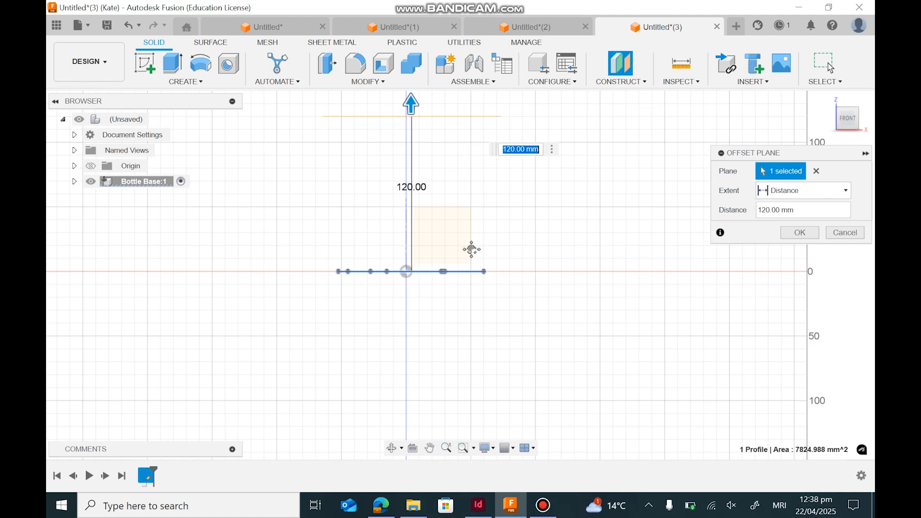
{"action": "middle_click_drag", "start_coordinate": [470, 248], "coordinate": [459, 422]}
{"action": "left_click_drag", "start_coordinate": [397, 272], "coordinate": [398, 247]}
{"action": "left_click_drag", "start_coordinate": [835, 125], "coordinate": [671, 239]}
{"action": "middle_click_drag", "start_coordinate": [626, 284], "coordinate": [643, 218]}
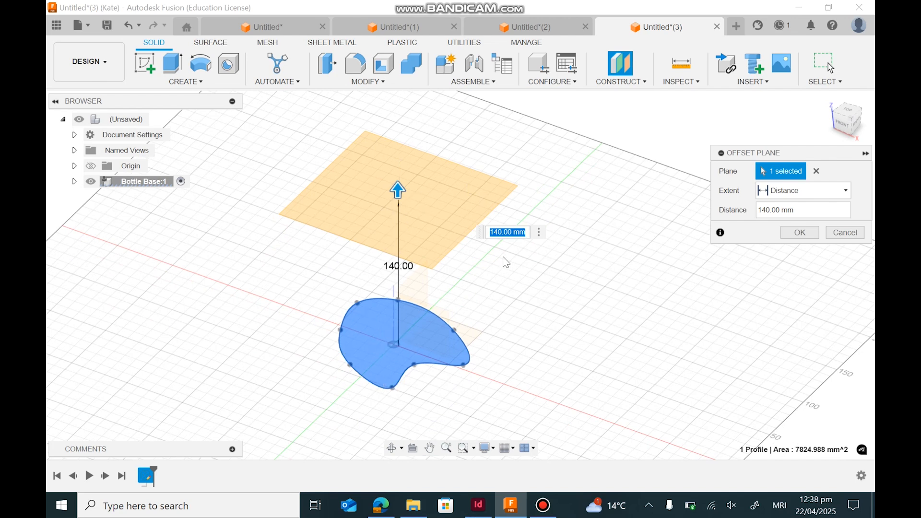
{"action": "left_click", "coordinate": [800, 233]}
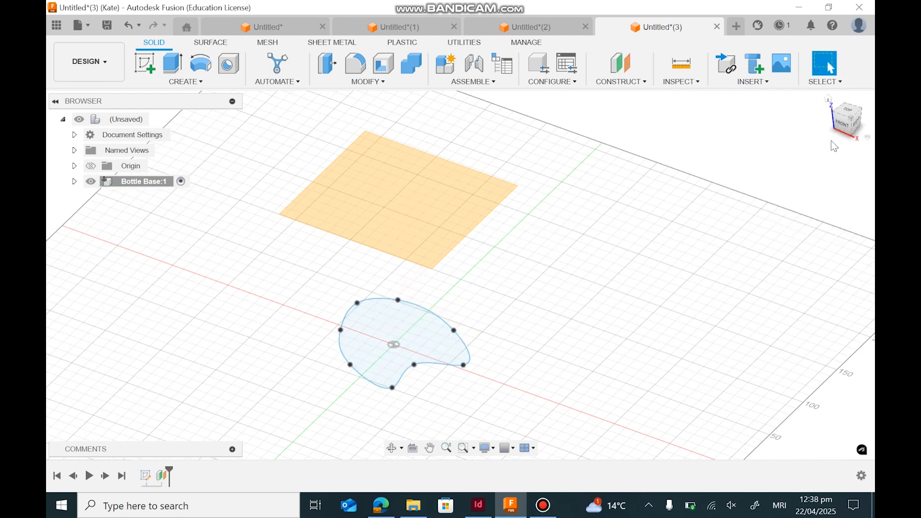
Step: Sketch a 70 mm diameter circle on the offset plane, centred near the origin above the spline outline, and finish the sketch
{"action": "left_click_drag", "start_coordinate": [843, 121], "coordinate": [845, 100]}
{"action": "left_click", "coordinate": [828, 99]}
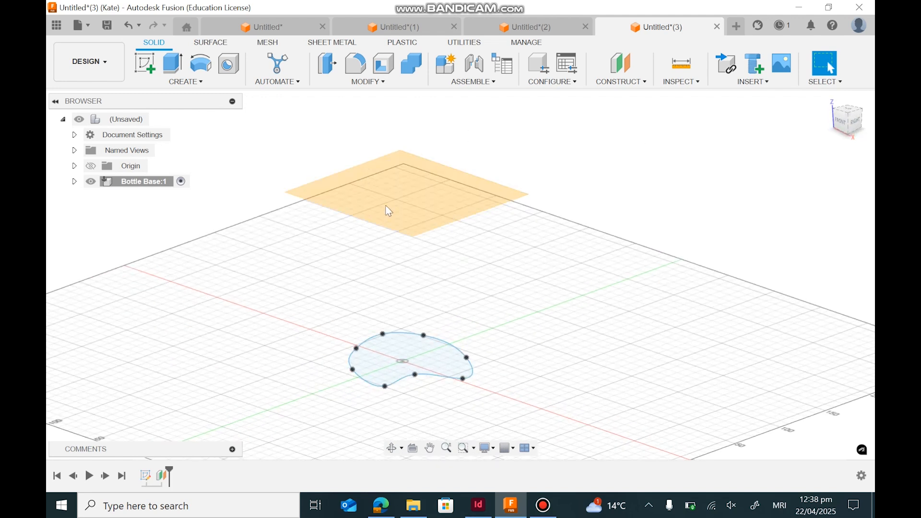
{"action": "left_click", "coordinate": [142, 67]}
{"action": "left_click", "coordinate": [352, 201]}
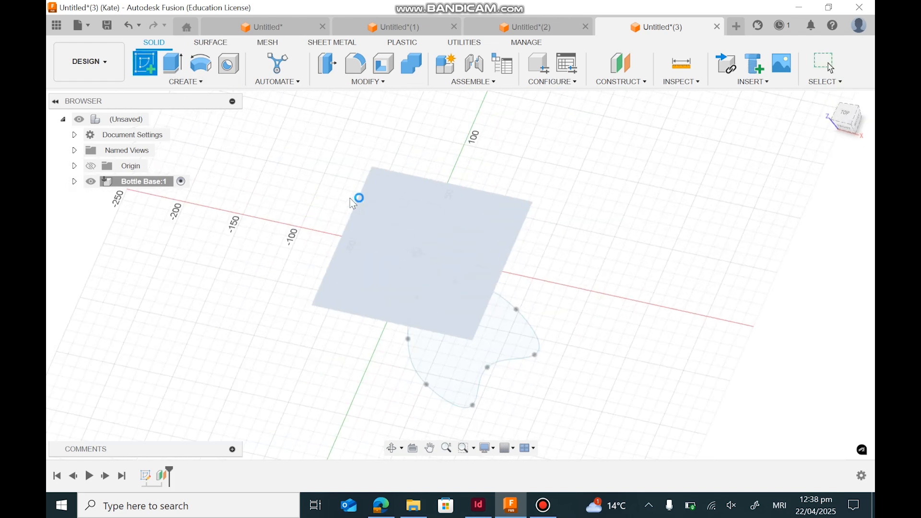
{"action": "left_click", "coordinate": [200, 63]}
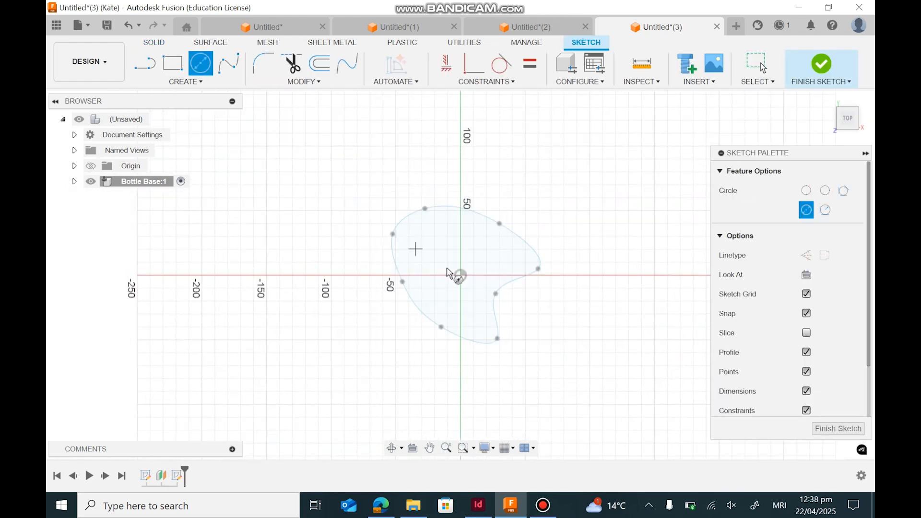
{"action": "left_click", "coordinate": [455, 261]}
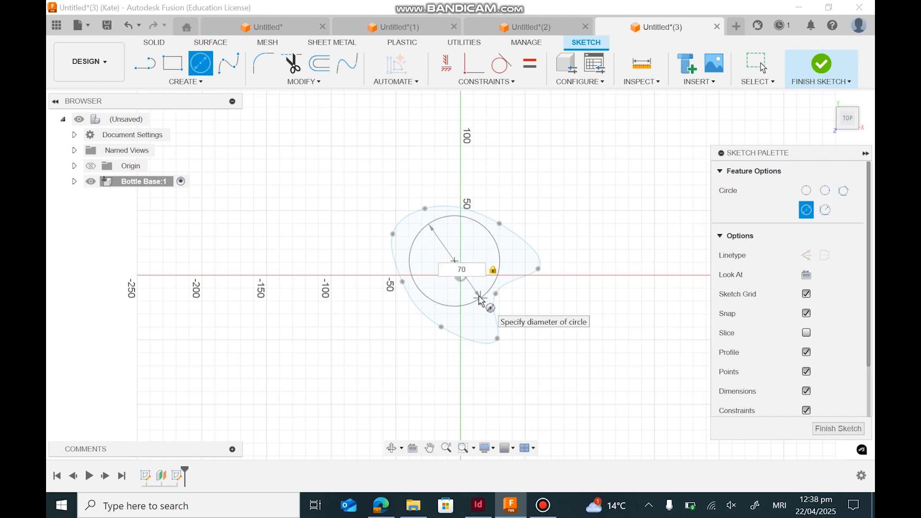
{"action": "key", "text": "Return"}
{"action": "key", "text": "Escape"}
{"action": "left_click", "coordinate": [835, 426]}
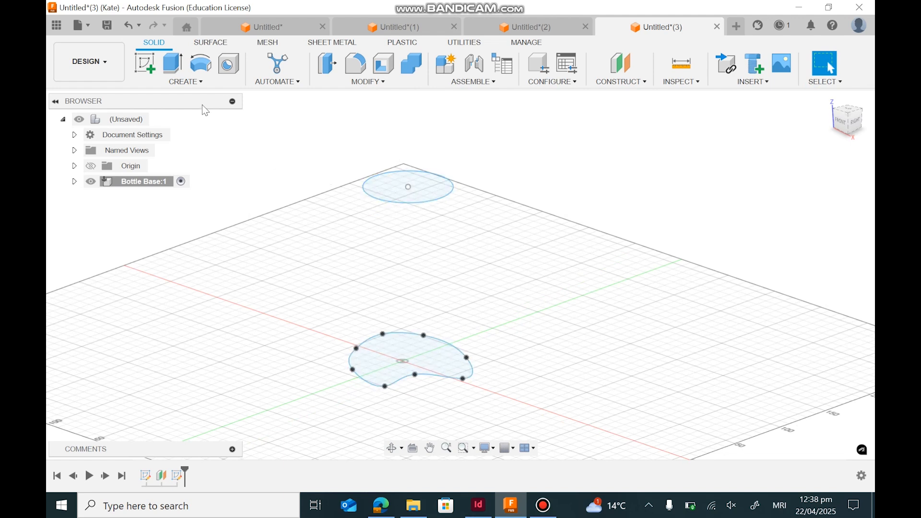
Step: Try a loft from the closed spline profile to the 70 mm circle above it, and undo it
{"action": "left_click", "coordinate": [196, 82]}
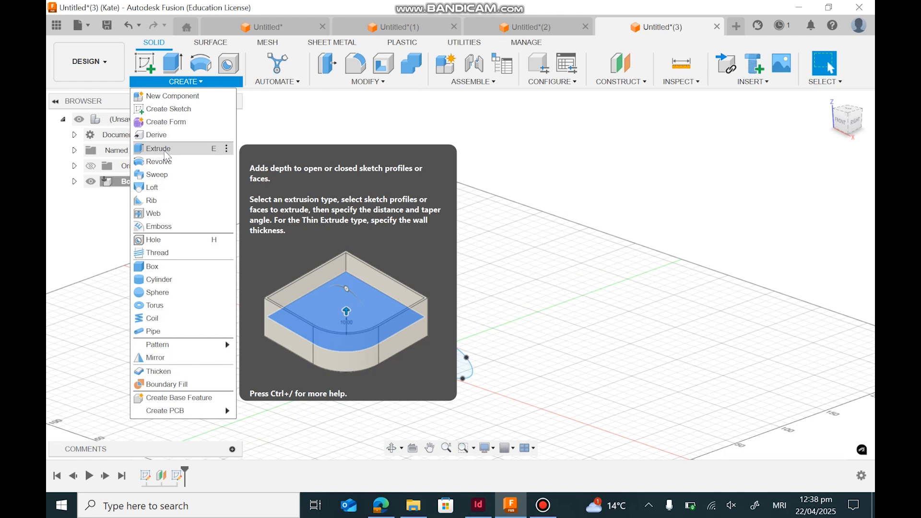
{"action": "left_click", "coordinate": [157, 191]}
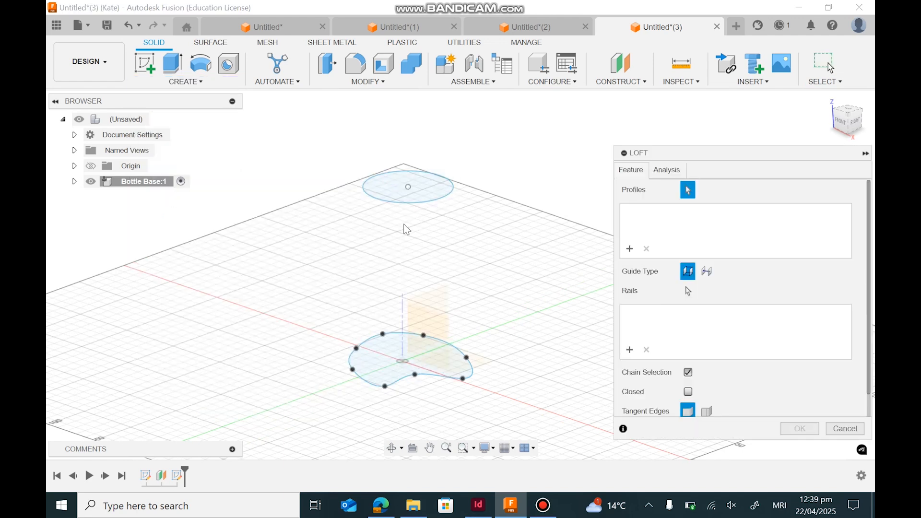
{"action": "left_click", "coordinate": [374, 369]}
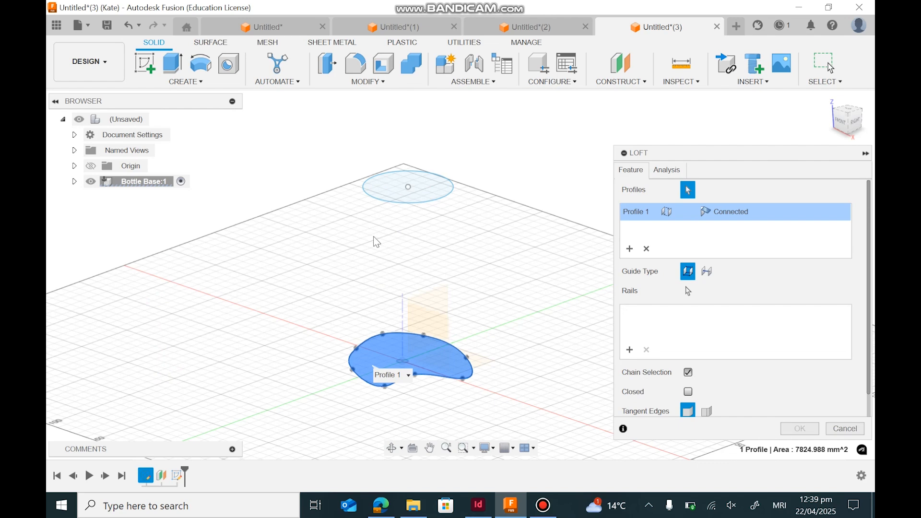
{"action": "left_click", "coordinate": [379, 194]}
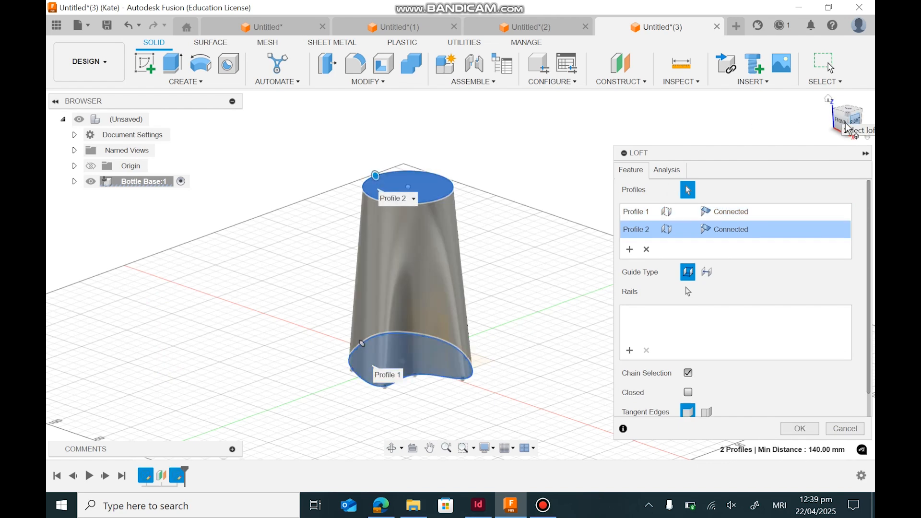
{"action": "mouse_move", "coordinate": [846, 124]}
{"action": "left_mouse_down"}
{"action": "mouse_move", "coordinate": [869, 93]}
{"action": "mouse_move", "coordinate": [863, 126]}
{"action": "mouse_move", "coordinate": [839, 127]}
{"action": "mouse_move", "coordinate": [858, 131]}
{"action": "left_mouse_up"}
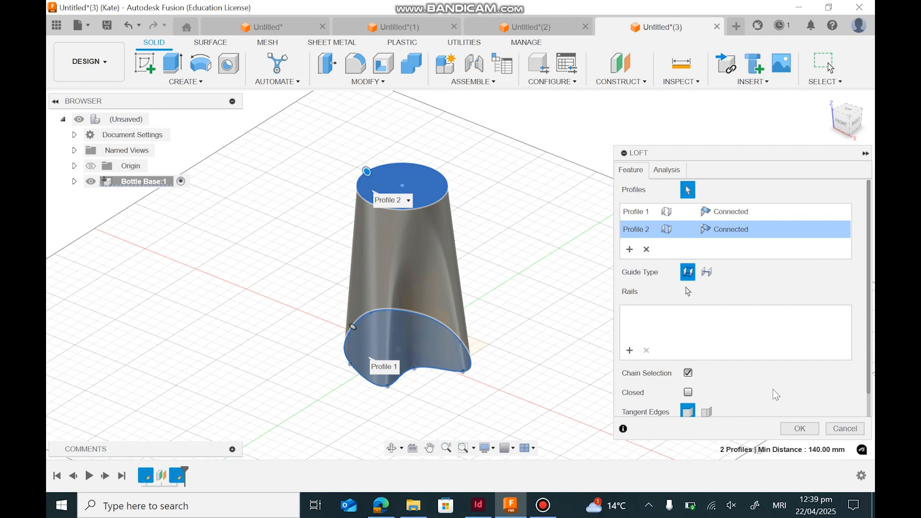
{"action": "left_click", "coordinate": [800, 429]}
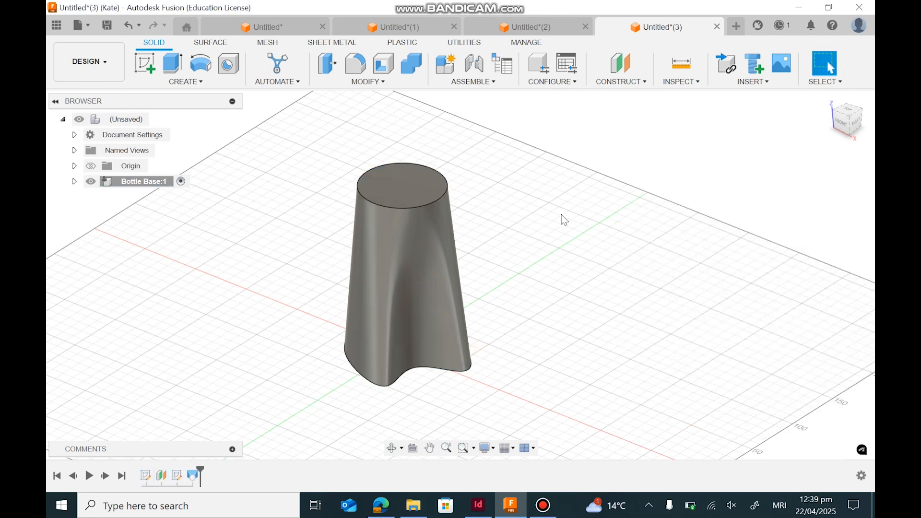
{"action": "mouse_move", "coordinate": [844, 122]}
{"action": "left_mouse_down"}
{"action": "mouse_move", "coordinate": [858, 116]}
{"action": "mouse_move", "coordinate": [855, 87]}
{"action": "mouse_move", "coordinate": [839, 130]}
{"action": "mouse_move", "coordinate": [815, 127]}
{"action": "left_mouse_up"}
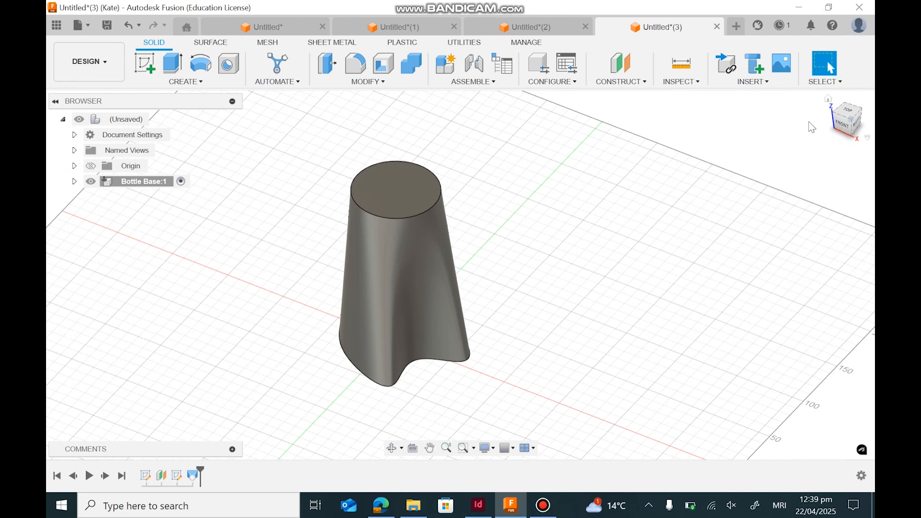
{"action": "key", "text": "ctrl+z"}
Step: Loft a solid body from the closed spline profile up to the 70 mm circle on the offset plane
{"action": "left_click", "coordinate": [186, 82]}
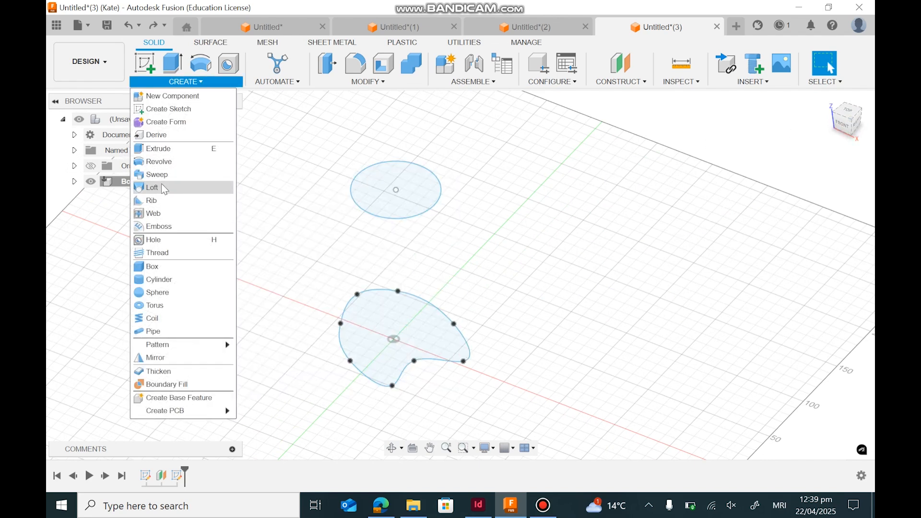
{"action": "left_click", "coordinate": [162, 186]}
{"action": "left_click", "coordinate": [363, 323]}
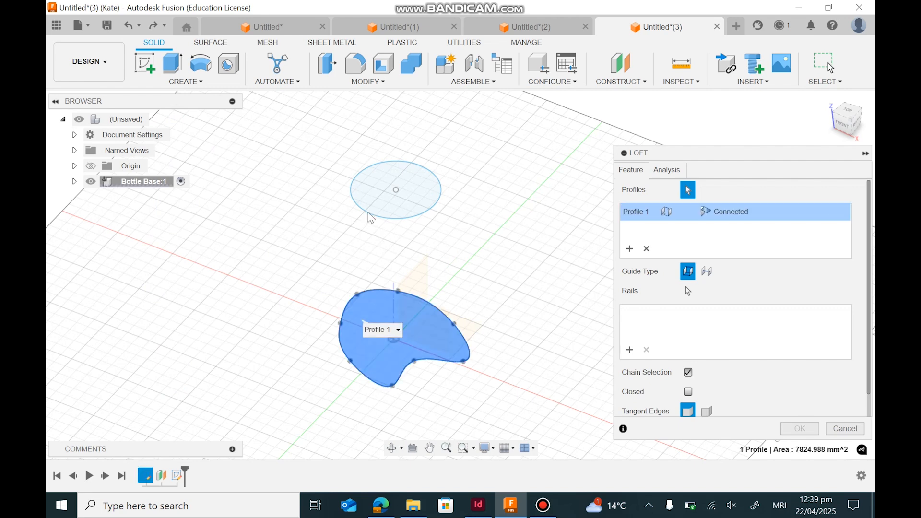
{"action": "left_click", "coordinate": [369, 213]}
{"action": "left_click", "coordinate": [799, 429]}
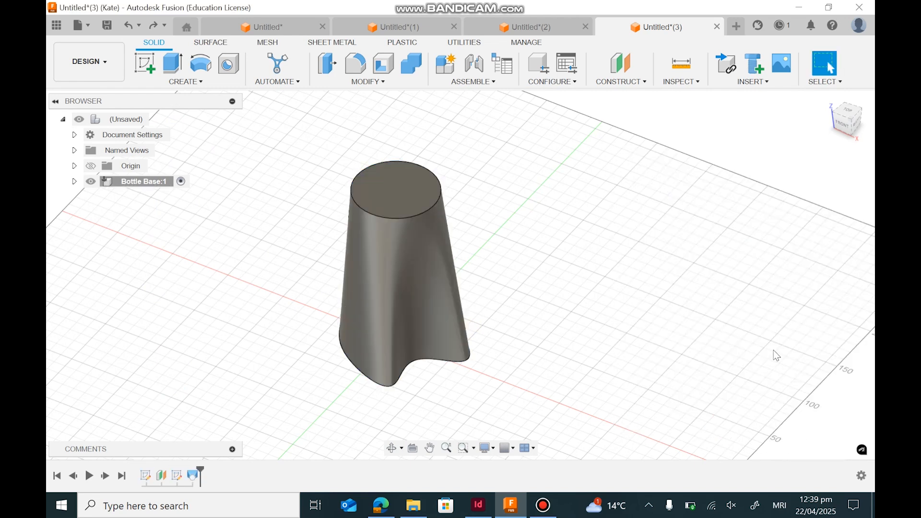
{"action": "mouse_move", "coordinate": [460, 274]}
{"action": "middle_mouse_down", "text": "shift"}
{"action": "mouse_move", "coordinate": [462, 346]}
{"action": "mouse_move", "coordinate": [475, 343]}
{"action": "mouse_move", "coordinate": [485, 307]}
{"action": "mouse_move", "coordinate": [468, 287]}
{"action": "mouse_move", "coordinate": [485, 317]}
{"action": "mouse_move", "coordinate": [344, 170]}
{"action": "middle_mouse_up", "text": "shift"}
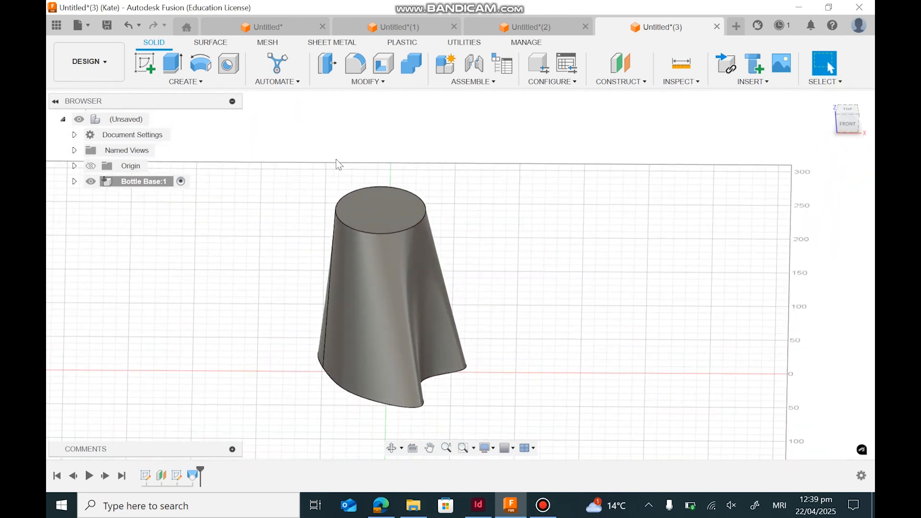
Step: Show the 70 mm circle sketch again and extrude its profile 10 mm upwards, joined to the lofted body as a neck
{"action": "left_click", "coordinate": [74, 181]}
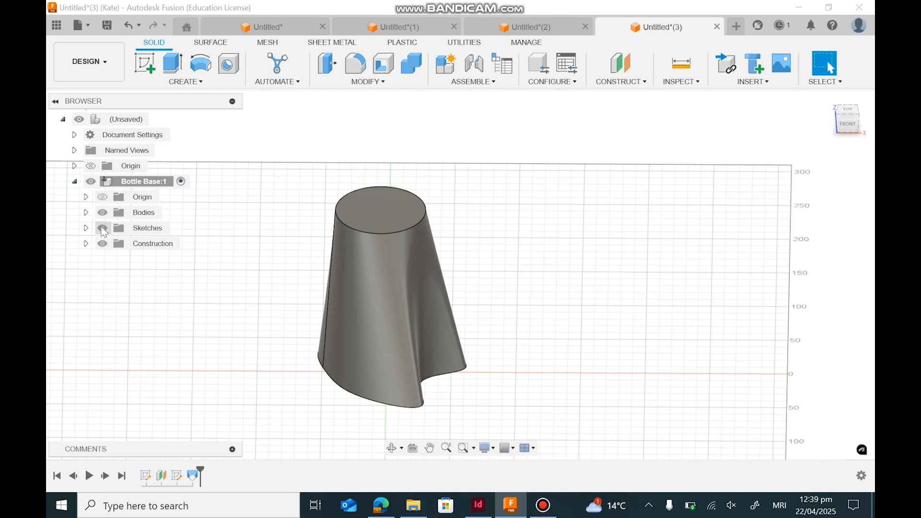
{"action": "left_click", "coordinate": [86, 228]}
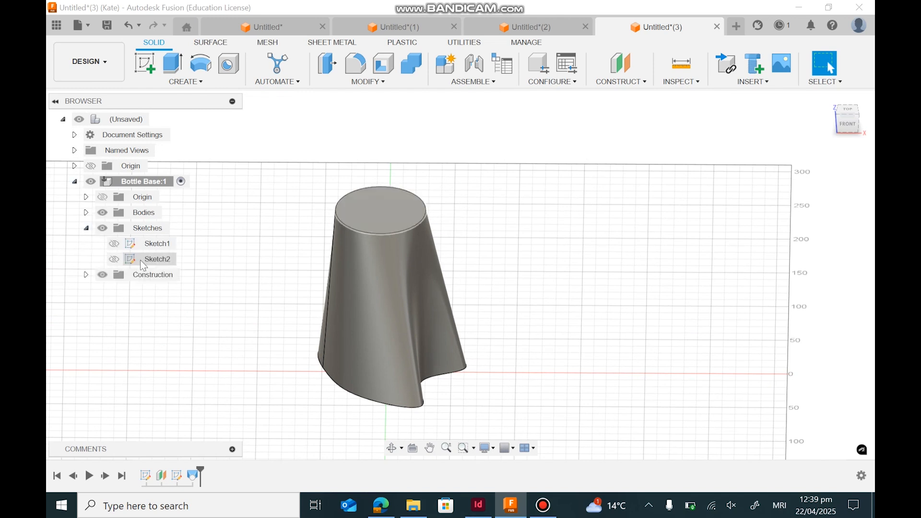
{"action": "left_click", "coordinate": [115, 259]}
{"action": "left_click", "coordinate": [114, 260]}
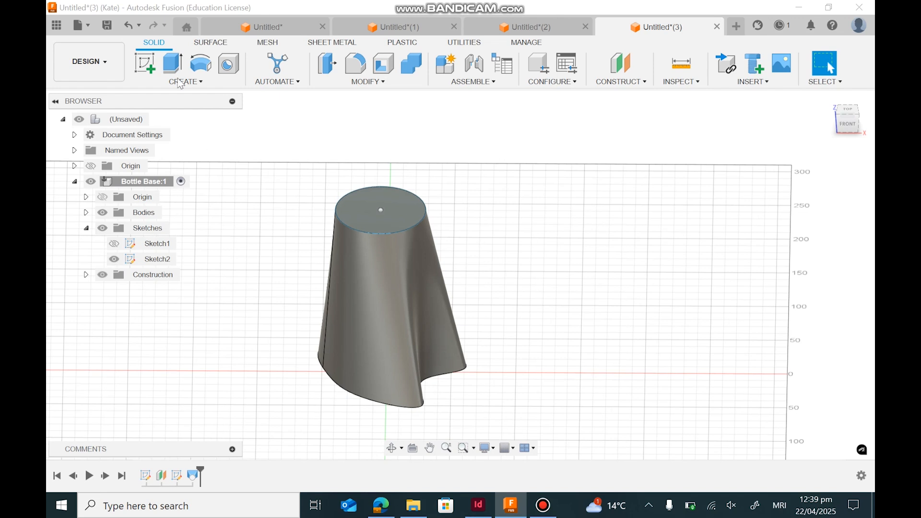
{"action": "left_click", "coordinate": [171, 65]}
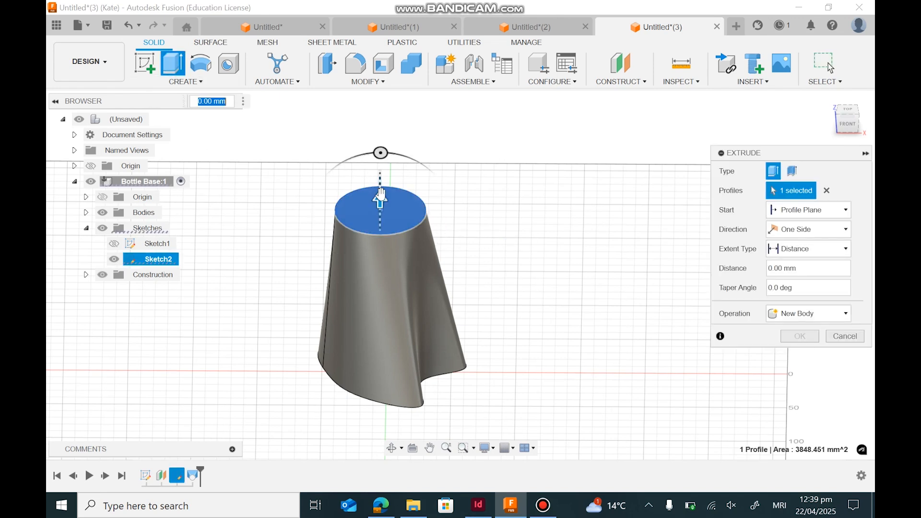
{"action": "left_click_drag", "start_coordinate": [379, 199], "coordinate": [380, 188]}
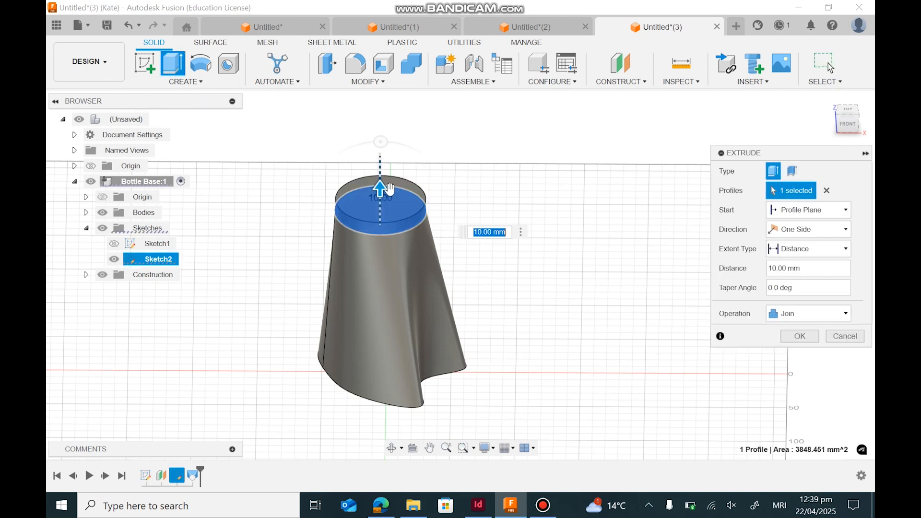
{"action": "left_click", "coordinate": [781, 332]}
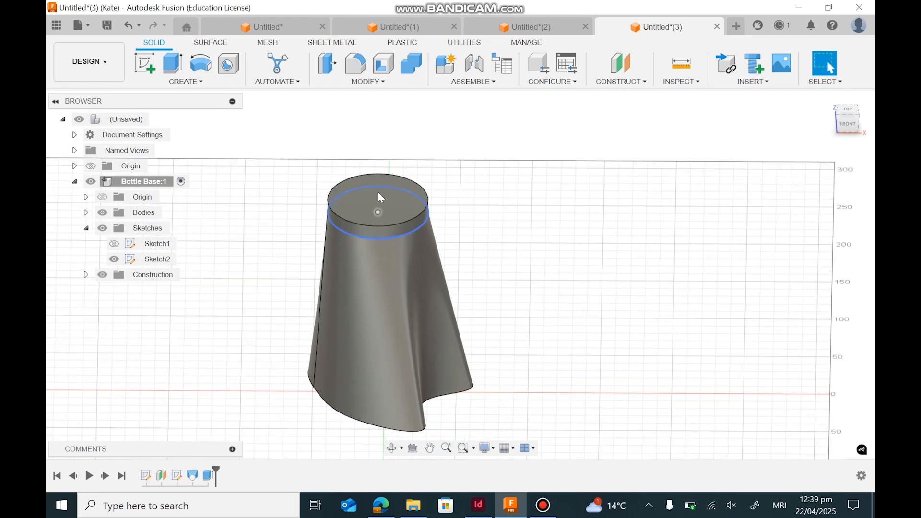
Step: Shell the whole bottle body with an inside thickness of 2 mm, selecting all of its faces
{"action": "scroll", "coordinate": [332, 277], "scroll_direction": "up", "scroll_amount": 5}
{"action": "scroll", "coordinate": [452, 250], "scroll_direction": "down", "scroll_amount": 5}
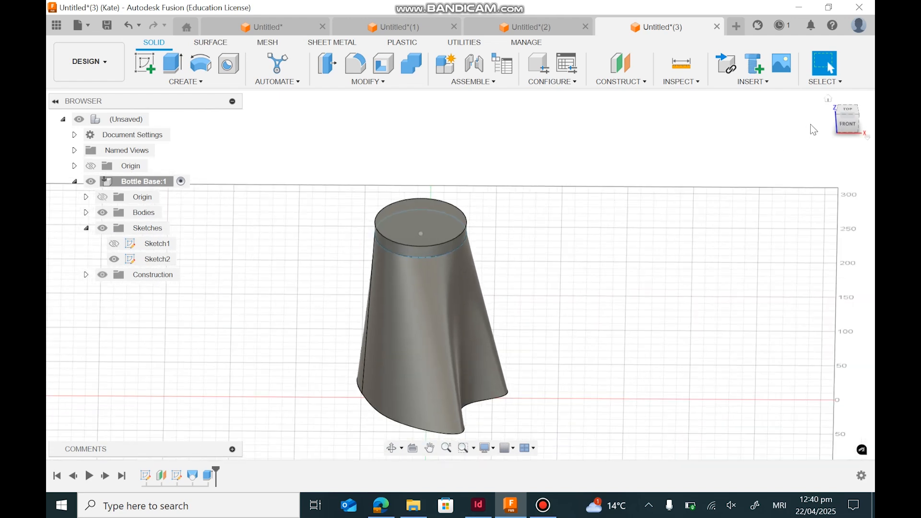
{"action": "left_click_drag", "start_coordinate": [850, 129], "coordinate": [356, 306]}
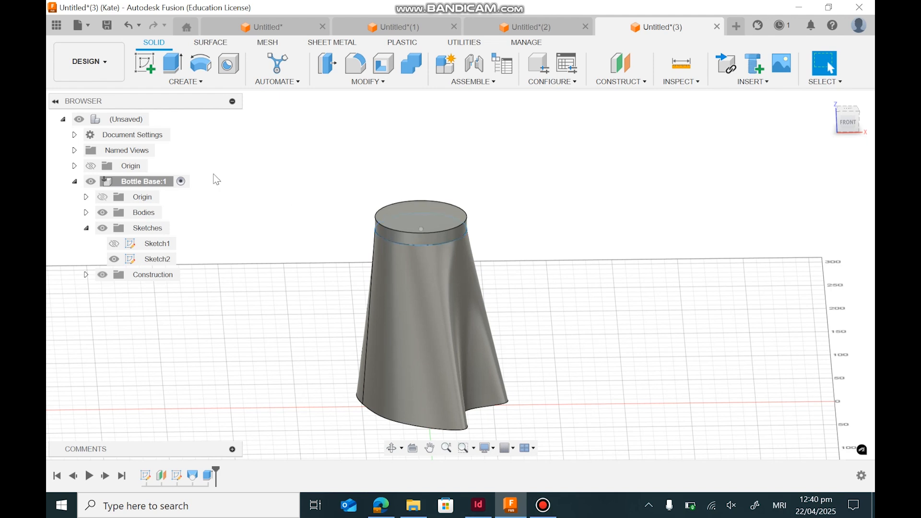
{"action": "left_click", "coordinate": [379, 83]}
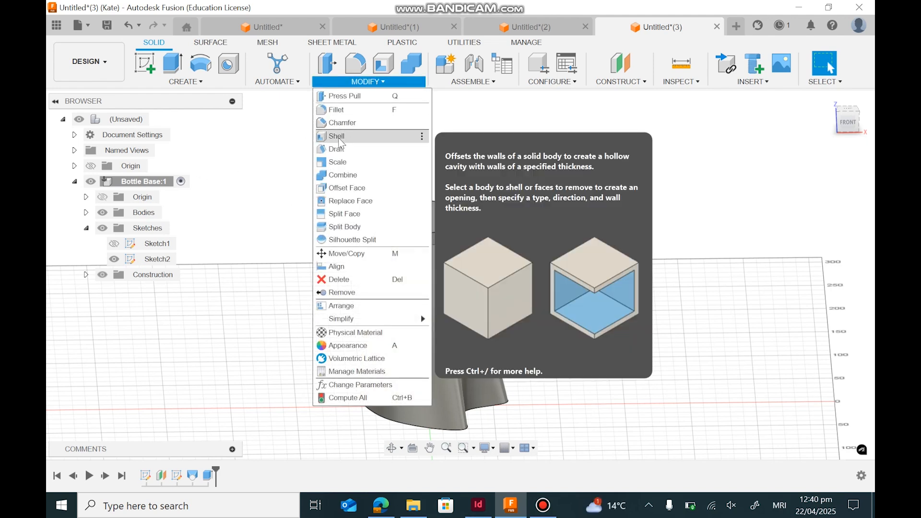
{"action": "left_click", "coordinate": [337, 136]}
{"action": "middle_click_drag", "start_coordinate": [542, 306], "coordinate": [435, 248], "text": "shift"}
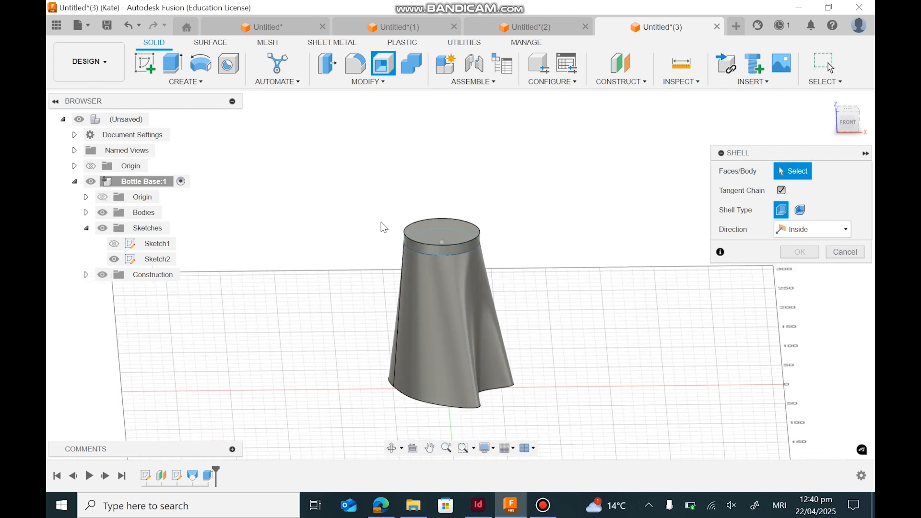
{"action": "left_click_drag", "start_coordinate": [325, 167], "coordinate": [573, 437]}
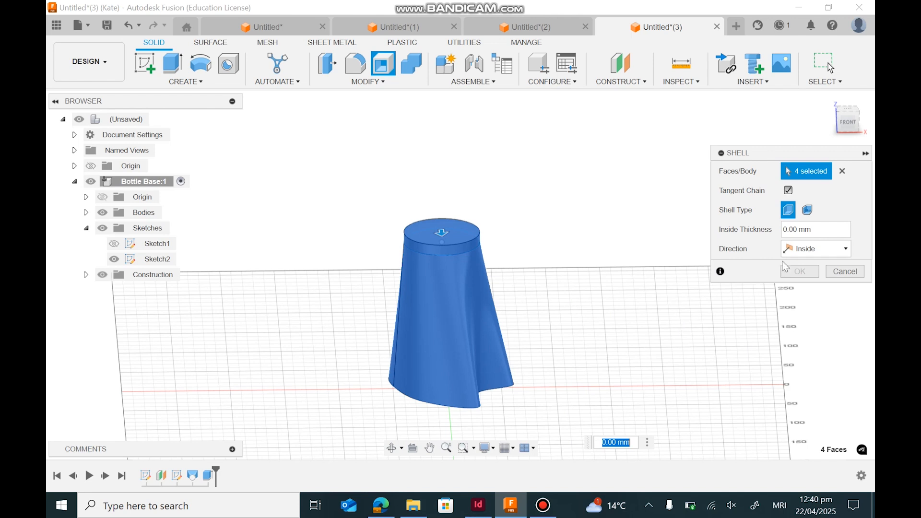
{"action": "left_click", "coordinate": [789, 229]}
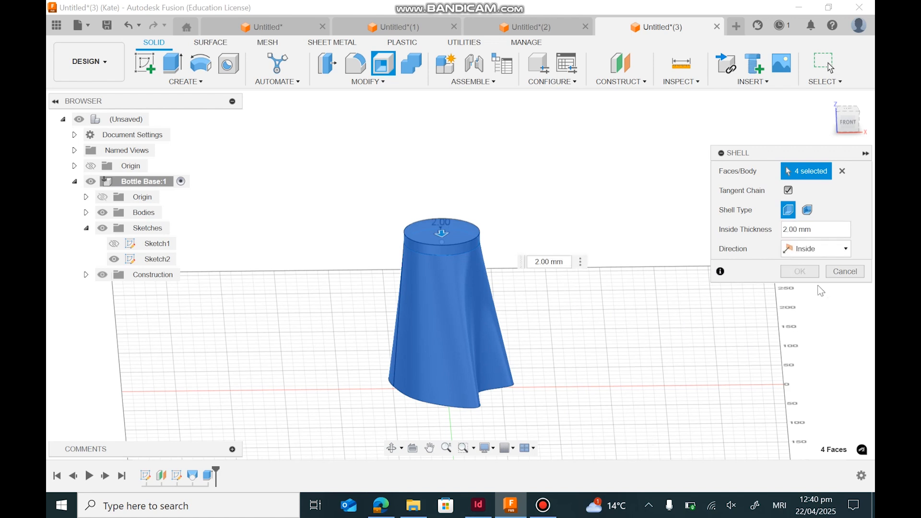
{"action": "left_click", "coordinate": [806, 273]}
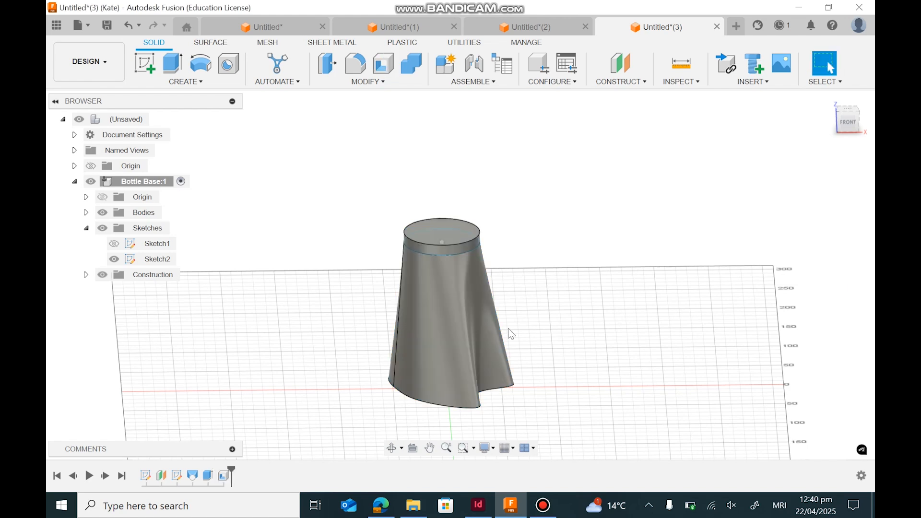
Step: Sketch a 66 mm diameter circle on the neck's top face, concentric with the neck, and finish the sketch
{"action": "mouse_move", "coordinate": [841, 126]}
{"action": "left_mouse_down"}
{"action": "mouse_move", "coordinate": [844, 87]}
{"action": "mouse_move", "coordinate": [839, 146]}
{"action": "mouse_move", "coordinate": [848, 138]}
{"action": "left_mouse_up"}
{"action": "scroll", "coordinate": [573, 349], "scroll_direction": "up", "scroll_amount": 3}
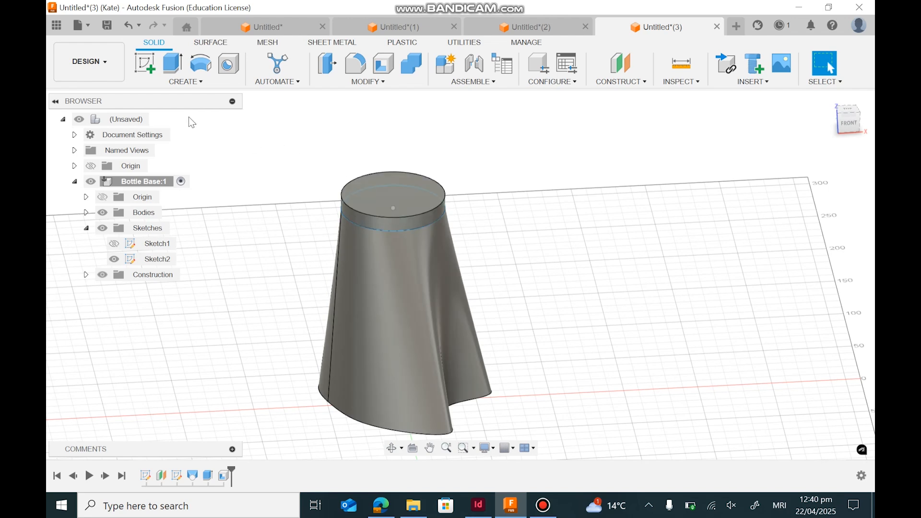
{"action": "left_click", "coordinate": [145, 63]}
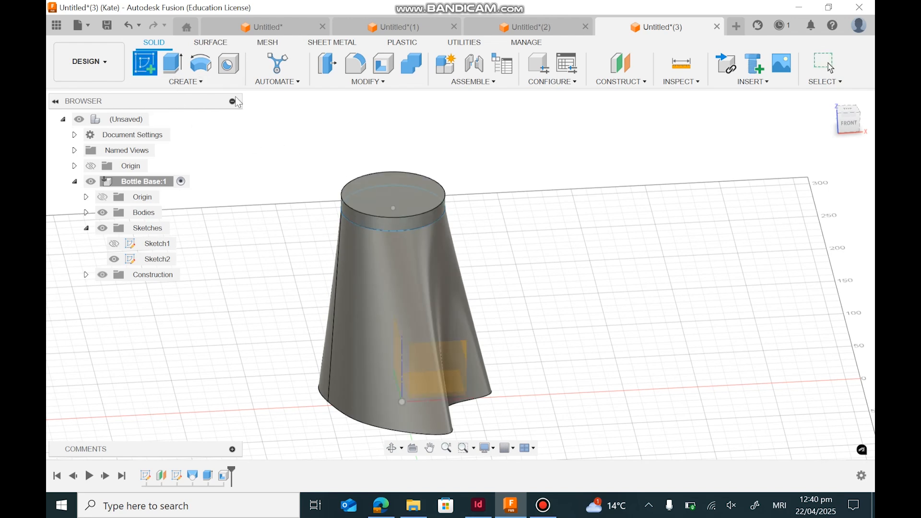
{"action": "left_click", "coordinate": [354, 187]}
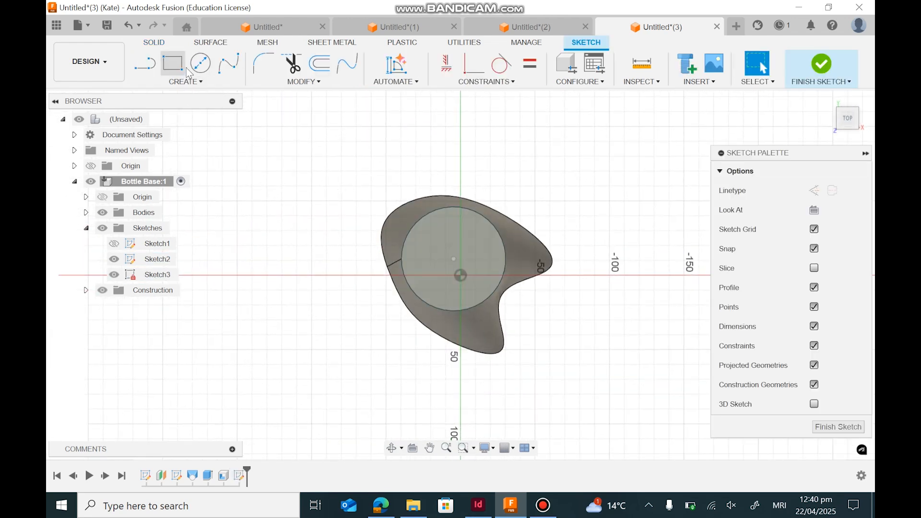
{"action": "left_click", "coordinate": [201, 62]}
{"action": "scroll", "coordinate": [468, 270], "scroll_direction": "up", "scroll_amount": 5}
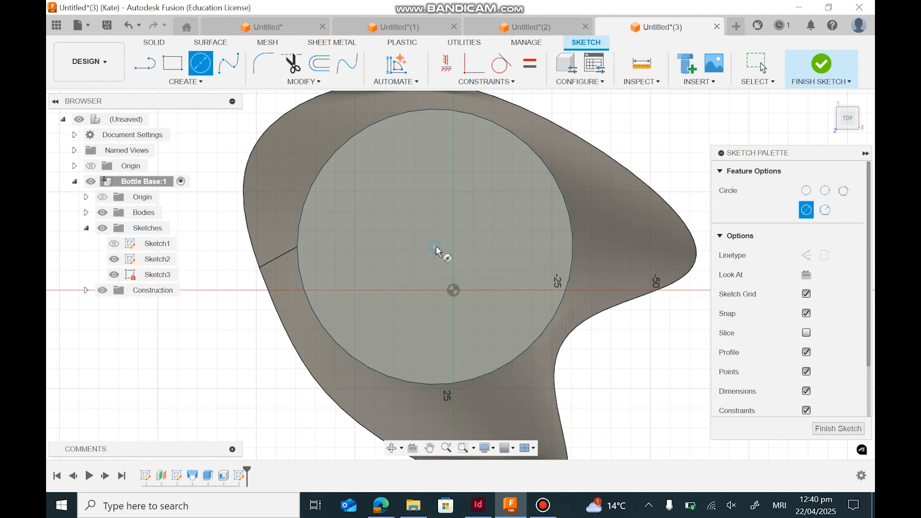
{"action": "left_click", "coordinate": [435, 247]}
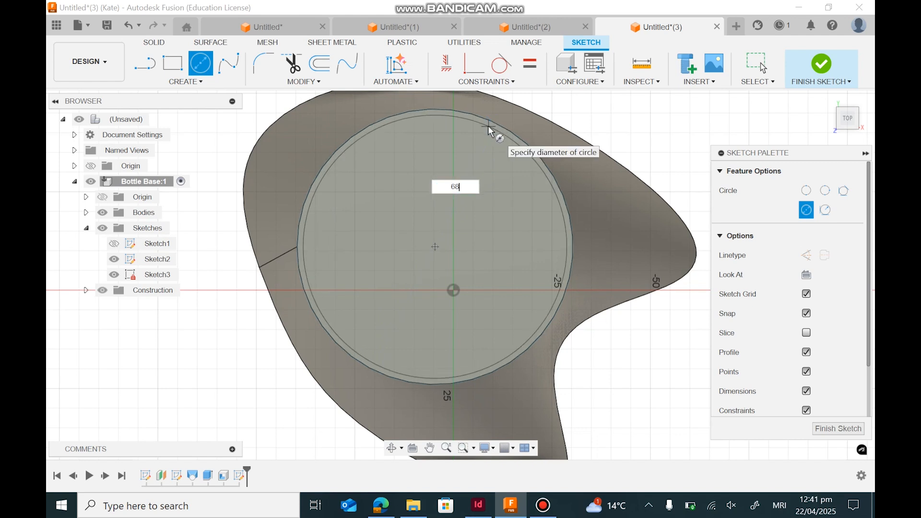
{"action": "key", "text": "Tab"}
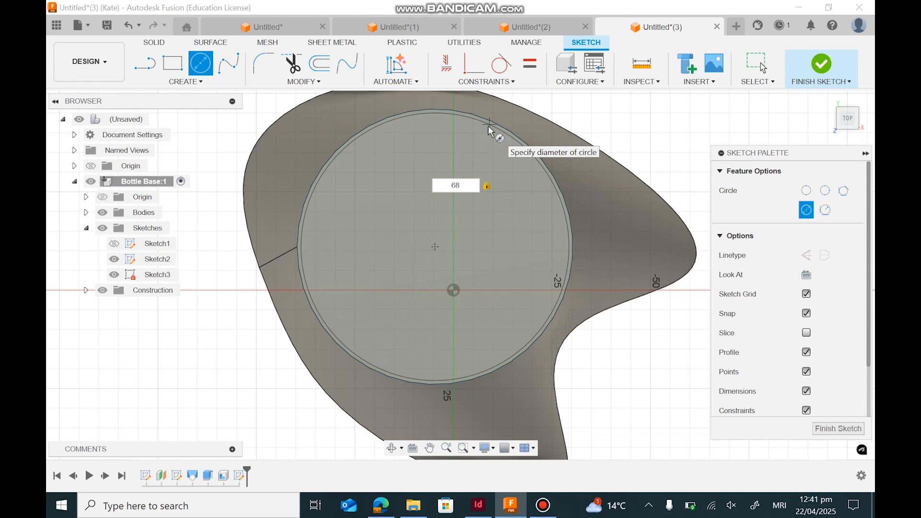
{"action": "key", "text": "BackSpace"}
{"action": "type", "text": "6"}
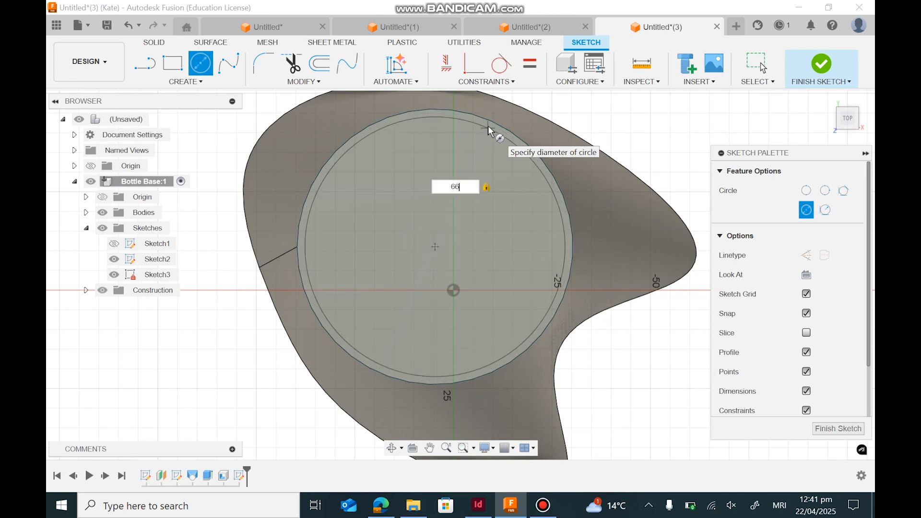
{"action": "key", "text": "Return"}
{"action": "left_click", "coordinate": [823, 70]}
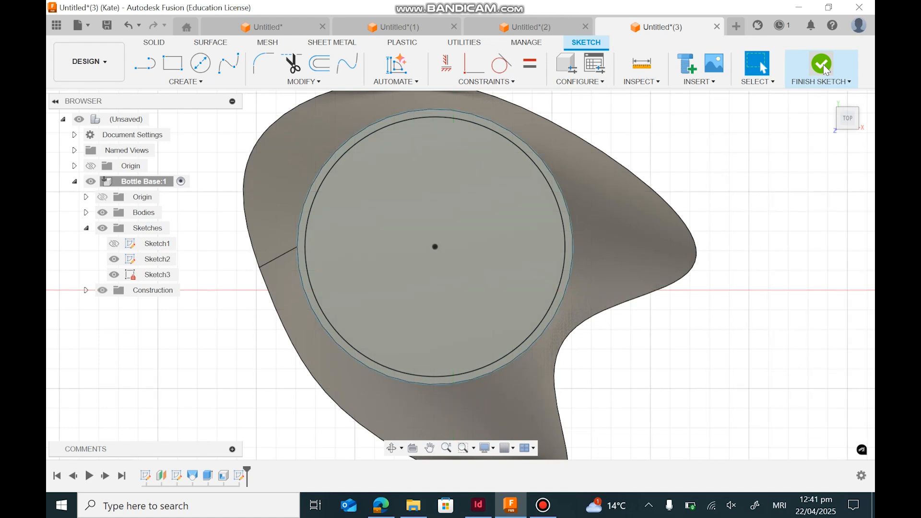
Step: Extrude the 66 mm circle profile downwards as a cut through the neck's closed top to open the hollow bottle
{"action": "middle_click_drag", "start_coordinate": [461, 268], "coordinate": [460, 275], "text": "shift"}
{"action": "left_click_drag", "start_coordinate": [850, 95], "coordinate": [850, 84]}
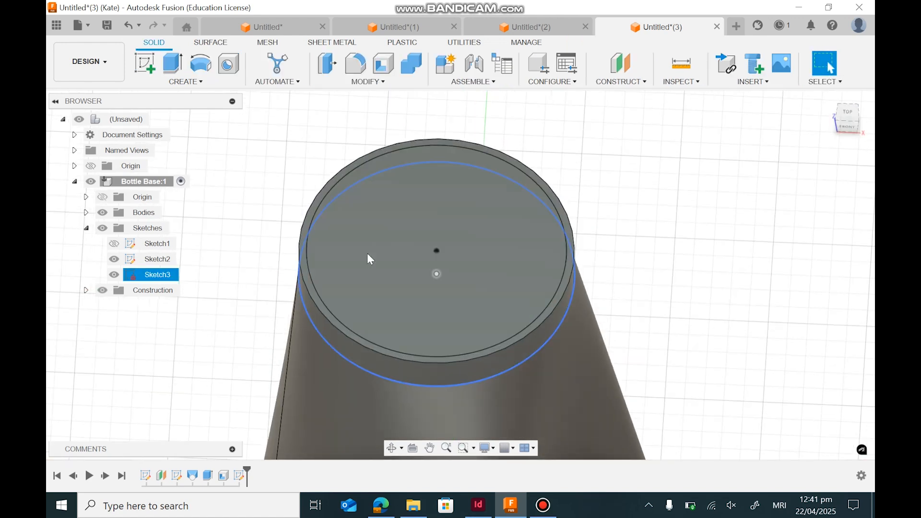
{"action": "left_click", "coordinate": [172, 63]}
{"action": "left_click", "coordinate": [396, 213]}
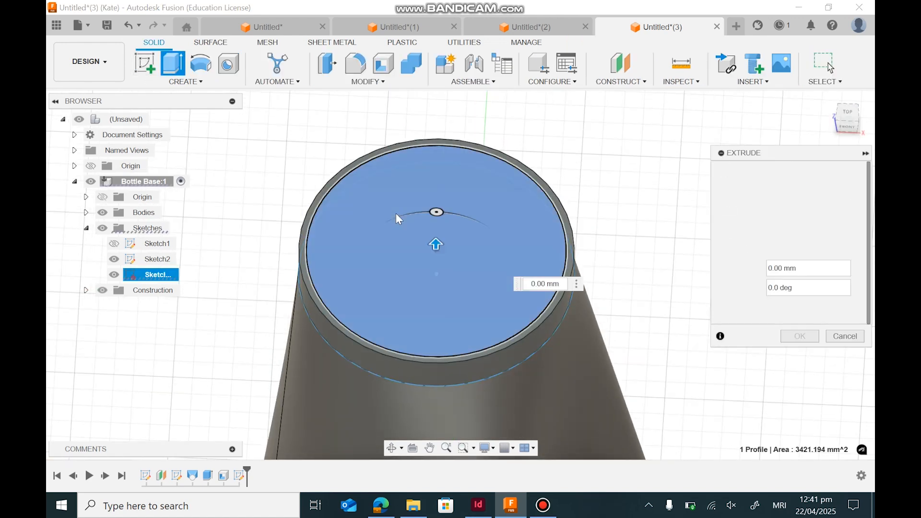
{"action": "left_click_drag", "start_coordinate": [437, 257], "coordinate": [438, 263]}
{"action": "left_click", "coordinate": [790, 357]}
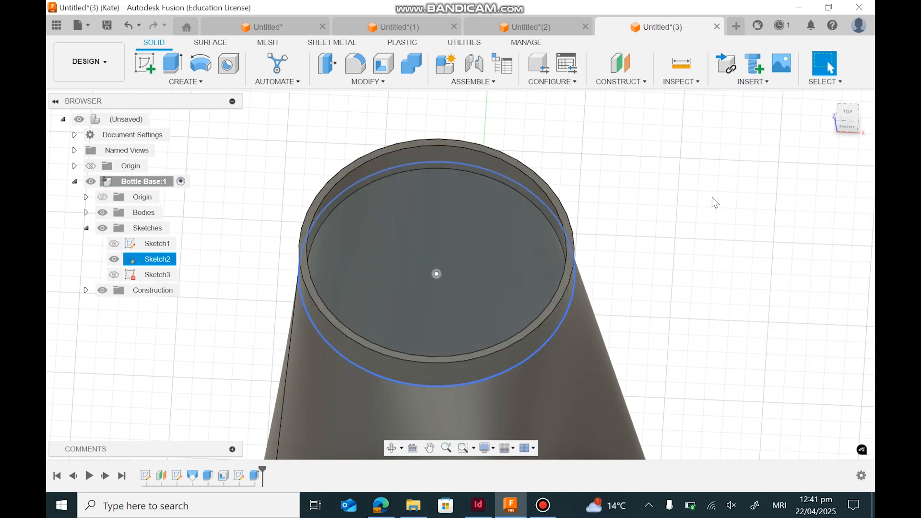
Step: Add a modeled full-length ISO Metric thread, size 70.0 mm and designation M70x2, to the outer face of the bottle neck
{"action": "mouse_move", "coordinate": [842, 128]}
{"action": "left_mouse_down"}
{"action": "mouse_move", "coordinate": [826, 144]}
{"action": "mouse_move", "coordinate": [826, 163]}
{"action": "mouse_move", "coordinate": [839, 132]}
{"action": "left_mouse_up"}
{"action": "mouse_move", "coordinate": [430, 270]}
{"action": "middle_mouse_down", "text": "shift"}
{"action": "mouse_move", "coordinate": [421, 280]}
{"action": "mouse_move", "coordinate": [428, 313]}
{"action": "mouse_move", "coordinate": [422, 280]}
{"action": "mouse_move", "coordinate": [451, 235]}
{"action": "mouse_move", "coordinate": [486, 267]}
{"action": "mouse_move", "coordinate": [410, 122]}
{"action": "middle_mouse_up", "text": "shift"}
{"action": "left_click", "coordinate": [220, 82]}
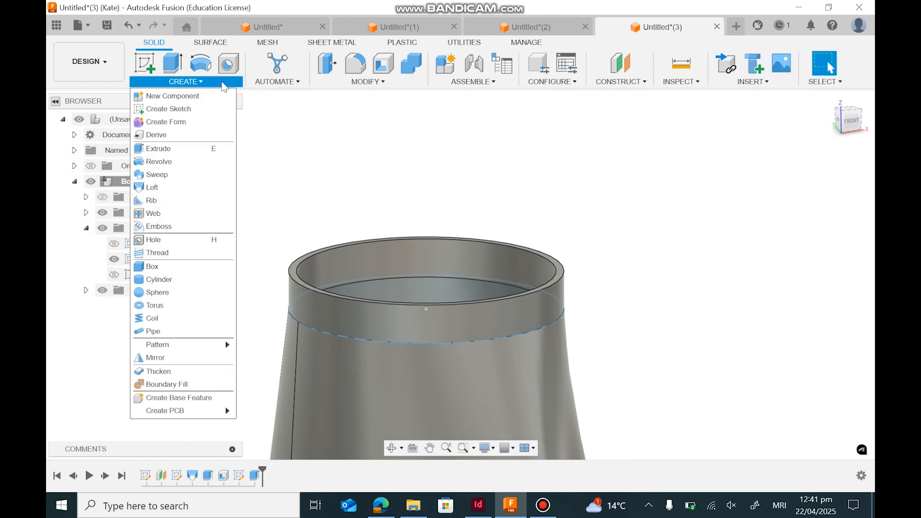
{"action": "left_click", "coordinate": [214, 254]}
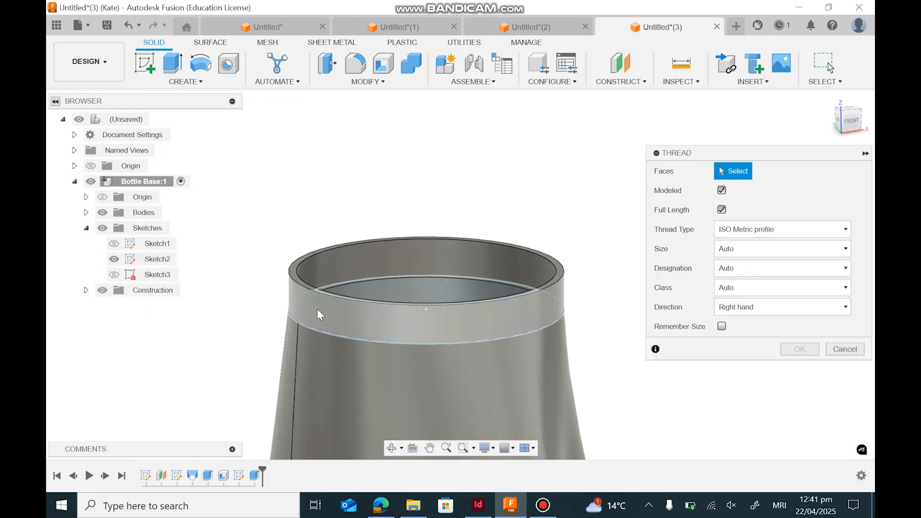
{"action": "left_click", "coordinate": [317, 309]}
{"action": "left_click", "coordinate": [746, 270]}
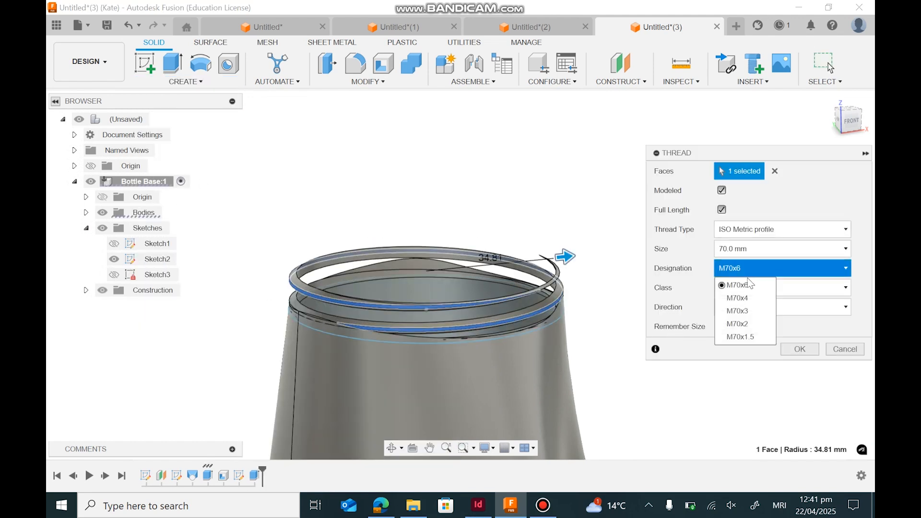
{"action": "left_click", "coordinate": [750, 323]}
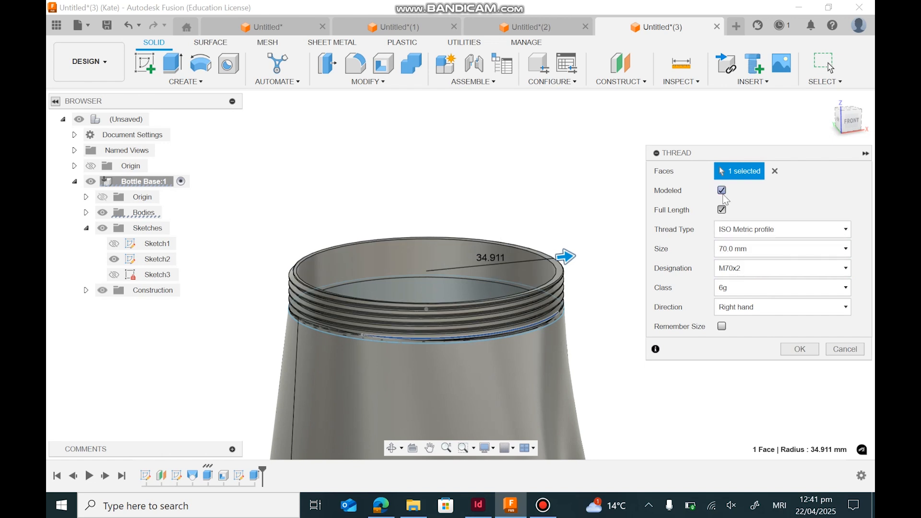
{"action": "left_click", "coordinate": [810, 349]}
Step: Activate the top-level assembly and create a new internal component named Lid in it
{"action": "scroll", "coordinate": [641, 339], "scroll_direction": "down", "scroll_amount": 3}
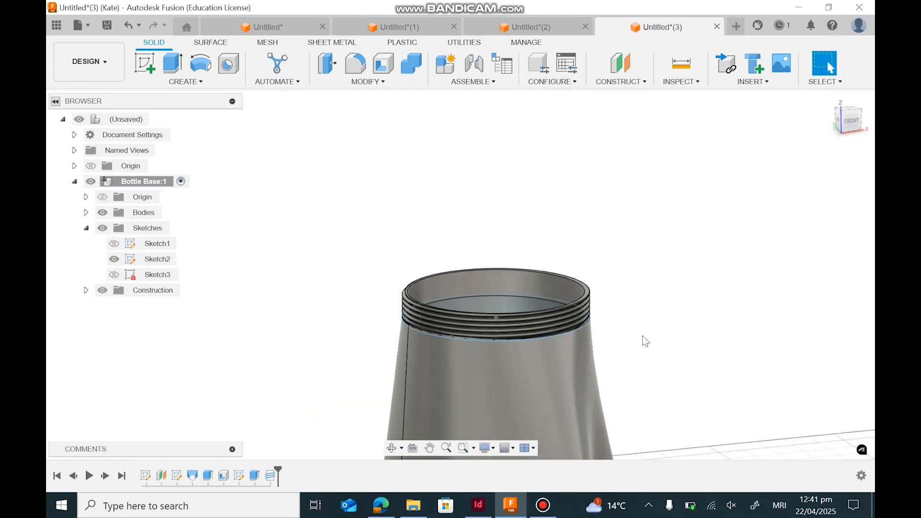
{"action": "middle_click_drag", "start_coordinate": [665, 389], "coordinate": [527, 214]}
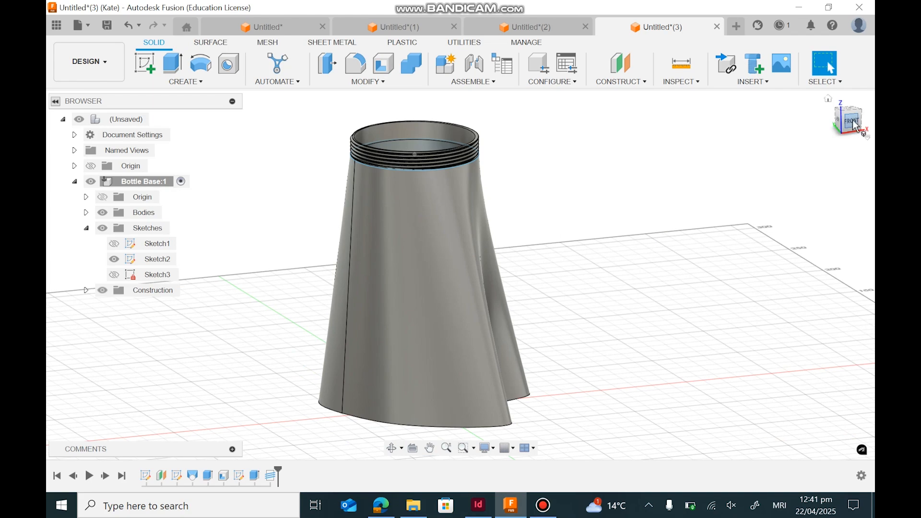
{"action": "left_click_drag", "start_coordinate": [853, 124], "coordinate": [785, 136]}
{"action": "middle_click_drag", "start_coordinate": [654, 159], "coordinate": [652, 215]}
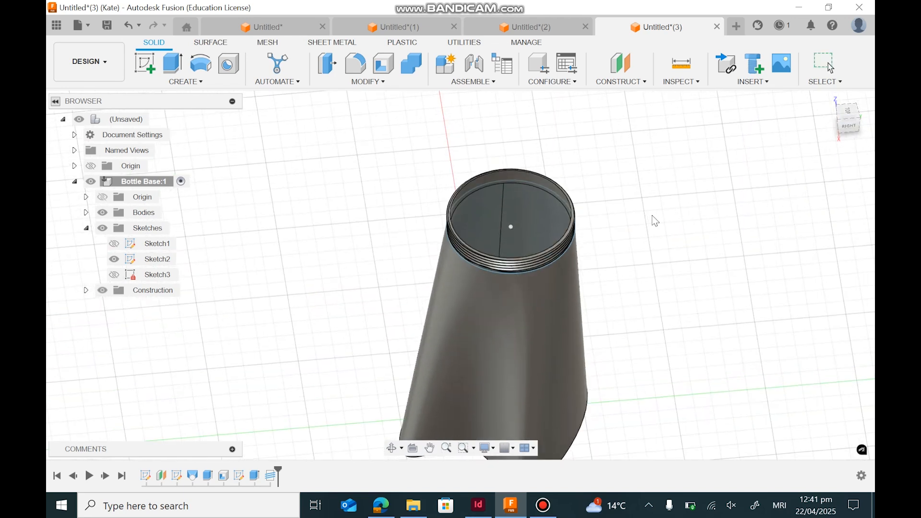
{"action": "scroll", "coordinate": [652, 216], "scroll_direction": "up", "scroll_amount": 2}
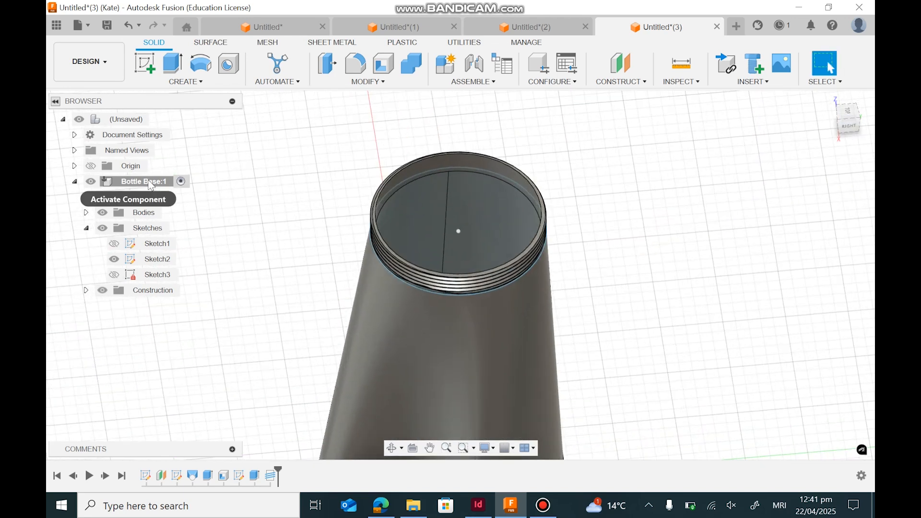
{"action": "left_click", "coordinate": [74, 181]}
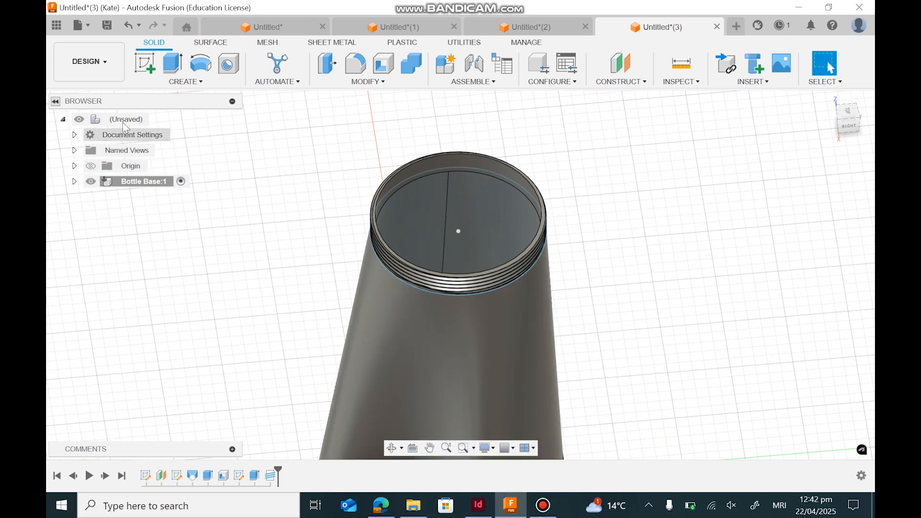
{"action": "left_click", "coordinate": [158, 119]}
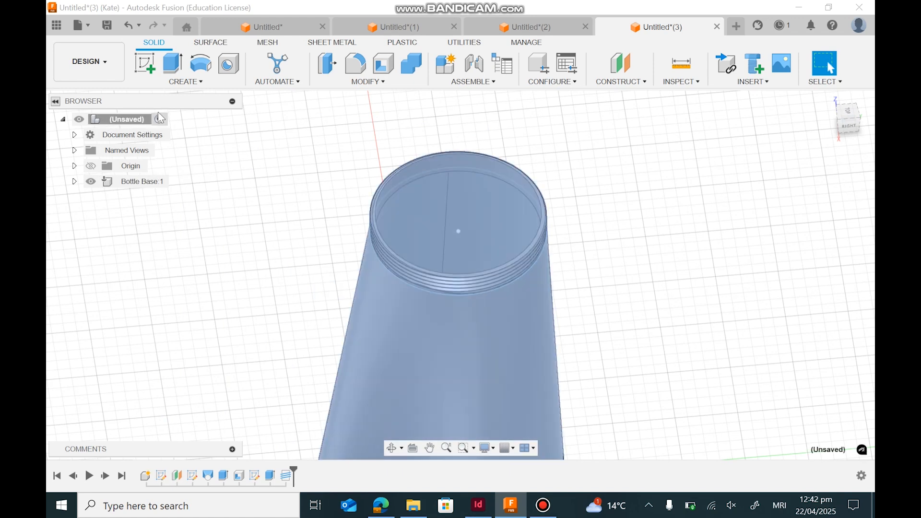
{"action": "left_click", "coordinate": [170, 82]}
{"action": "left_click", "coordinate": [179, 94]}
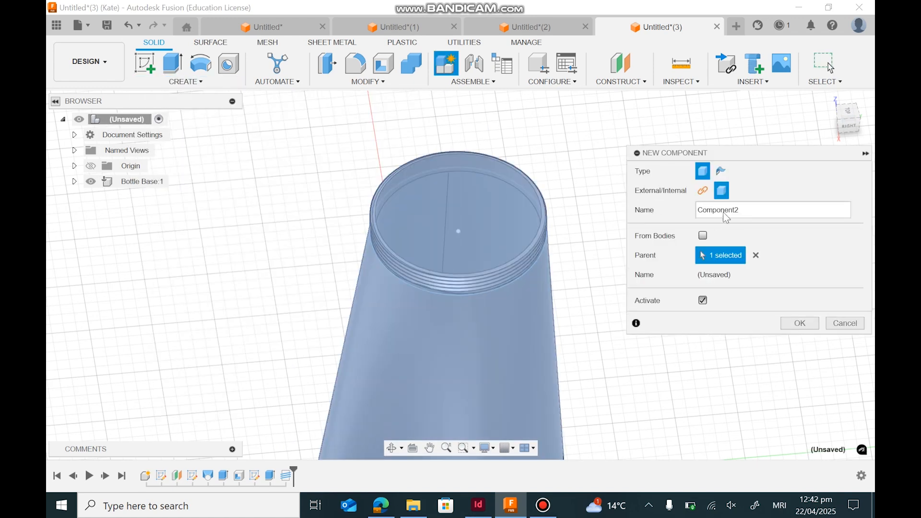
{"action": "double_click", "coordinate": [698, 211]}
{"action": "type", "text": "Lid"}
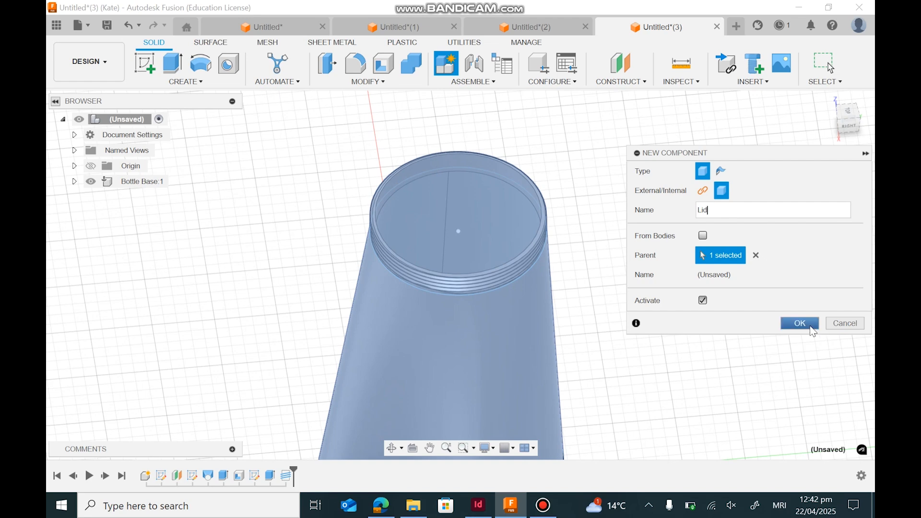
{"action": "left_click", "coordinate": [810, 325]}
Step: Start a sketch on the neck's top rim face and draw a 70 mm diameter circle concentric with the neck
{"action": "scroll", "coordinate": [631, 215], "scroll_direction": "up", "scroll_amount": 1}
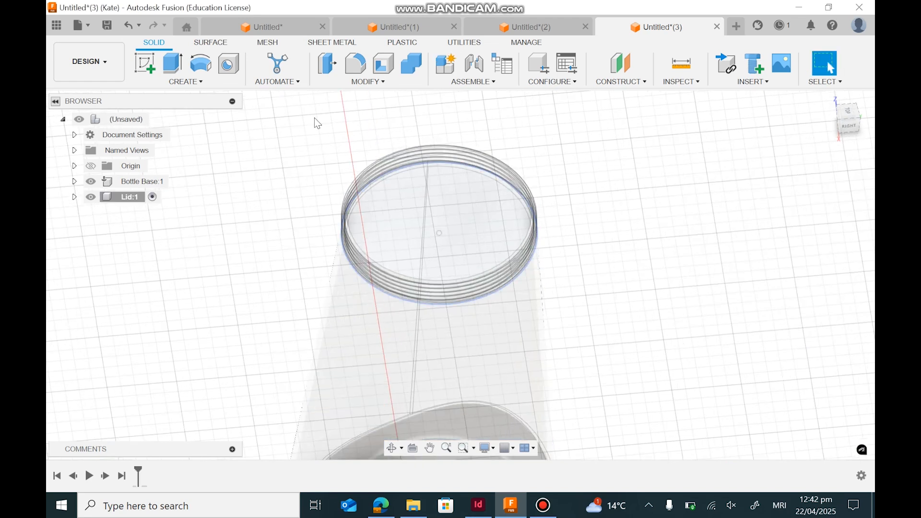
{"action": "left_click", "coordinate": [145, 64]}
{"action": "scroll", "coordinate": [464, 138], "scroll_direction": "up", "scroll_amount": 3}
{"action": "left_click", "coordinate": [852, 129]}
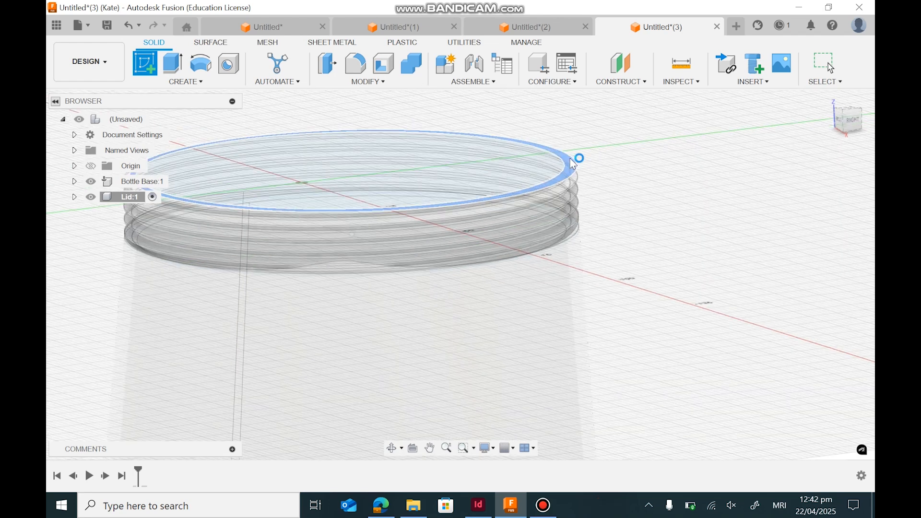
{"action": "left_click", "coordinate": [574, 158]}
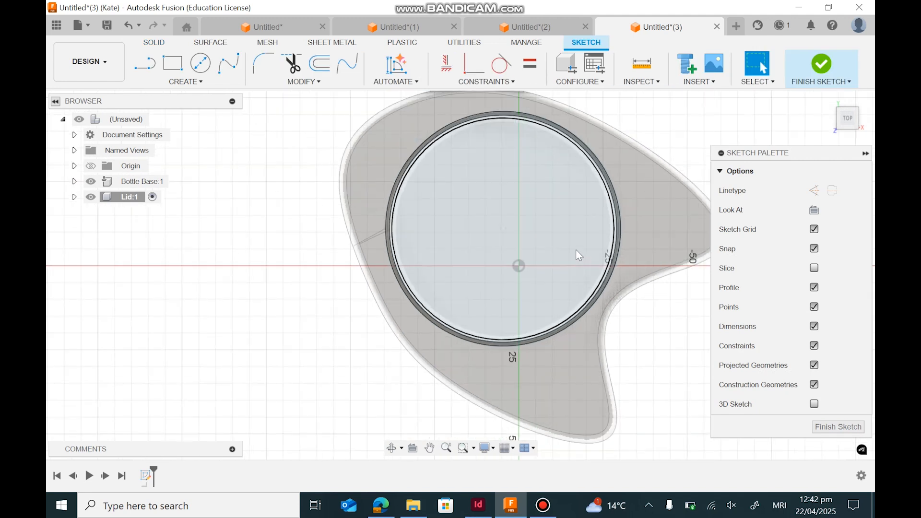
{"action": "left_click", "coordinate": [200, 62]}
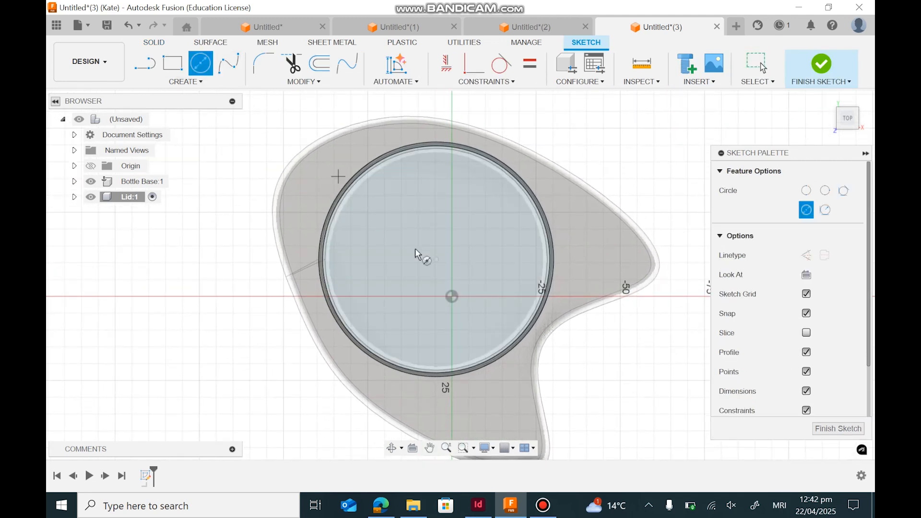
{"action": "left_click", "coordinate": [437, 259]}
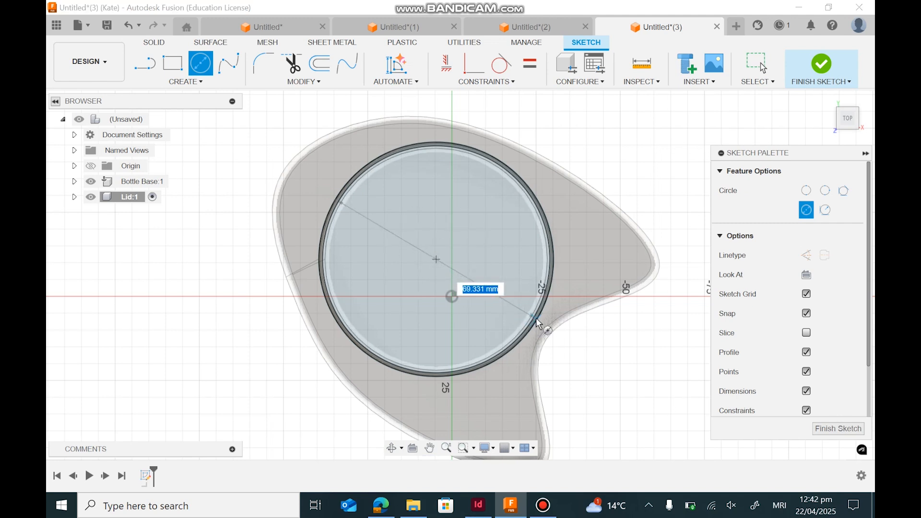
{"action": "type", "text": "70"}
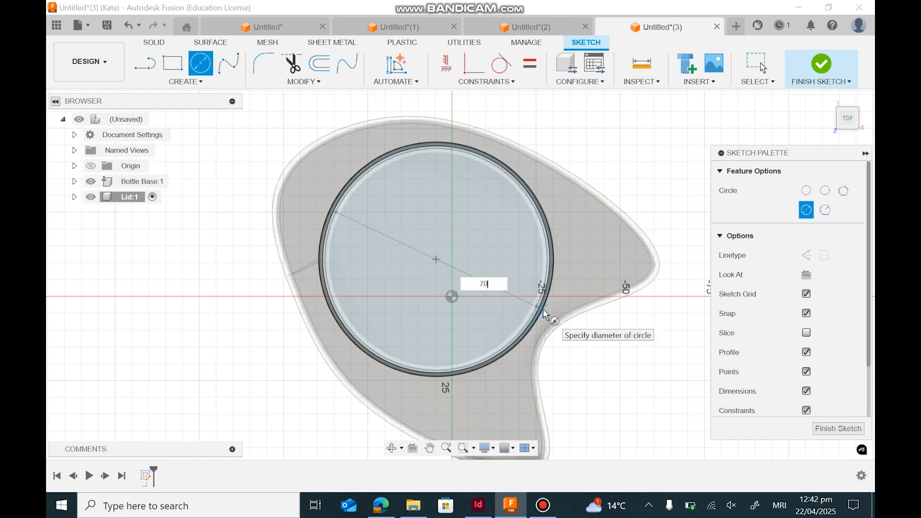
{"action": "key", "text": "Return"}
{"action": "key", "text": "Escape"}
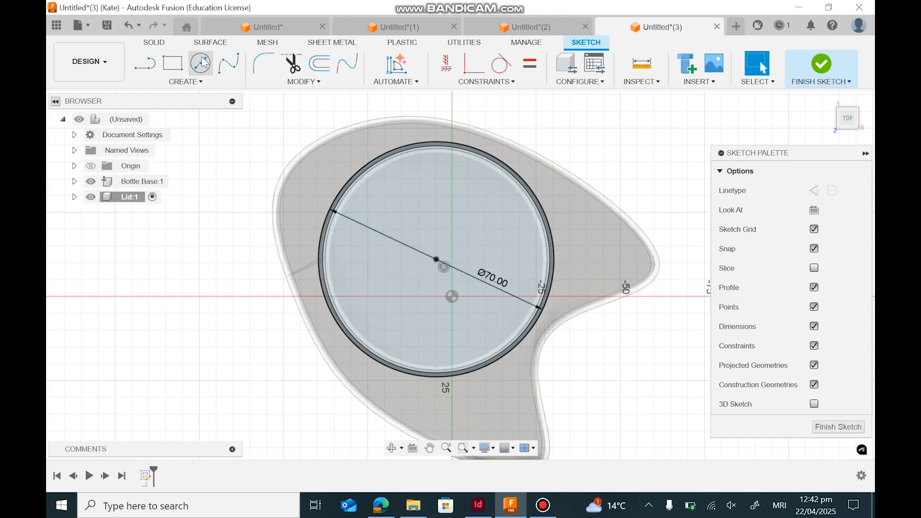
Step: Draw a second concentric circle about 74 mm in diameter around the 70 mm circle and finish the sketch
{"action": "left_click", "coordinate": [199, 66]}
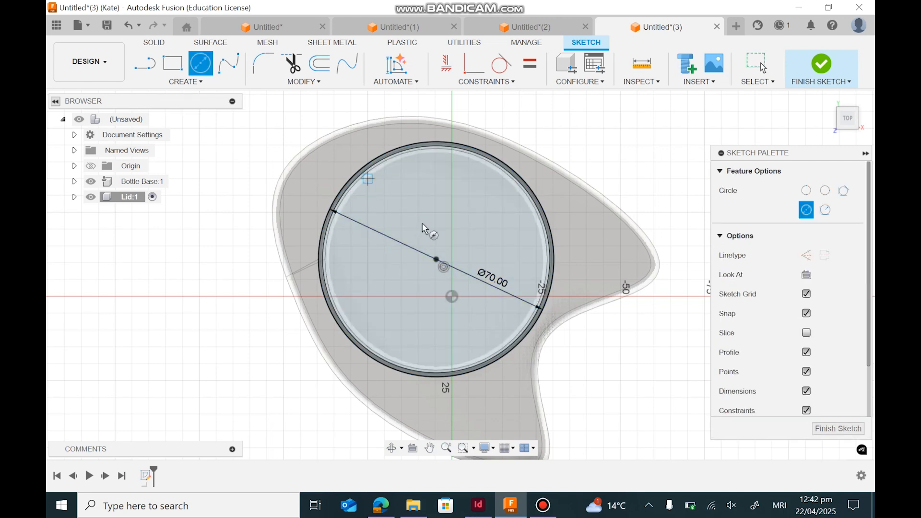
{"action": "left_click", "coordinate": [435, 260]}
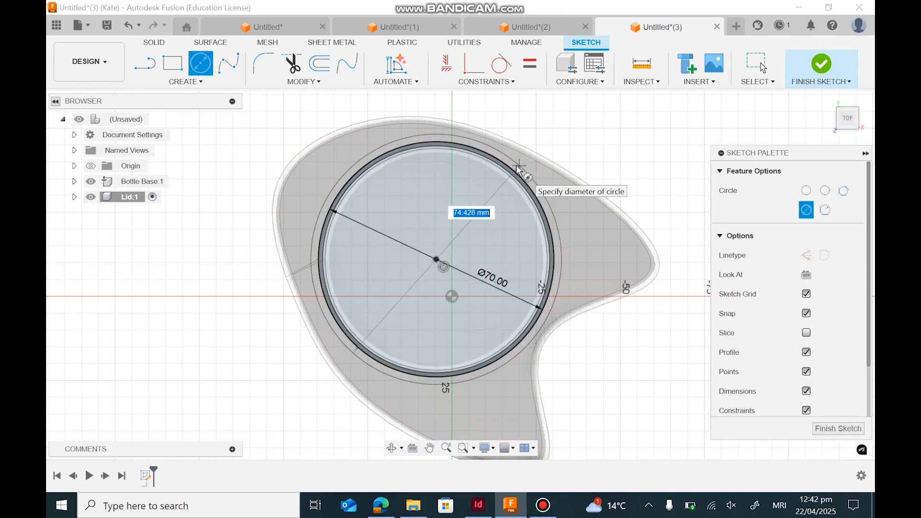
{"action": "key", "text": "Return"}
{"action": "key", "text": "Escape"}
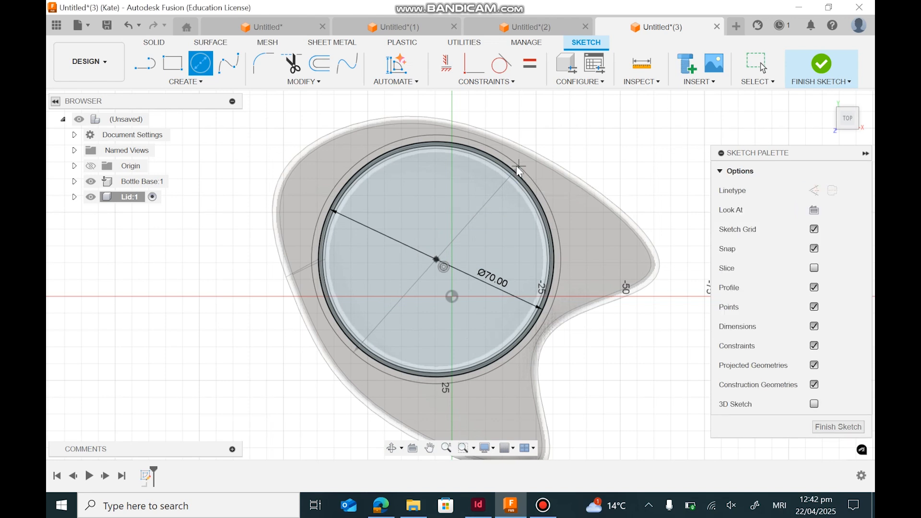
{"action": "left_click", "coordinate": [821, 65]}
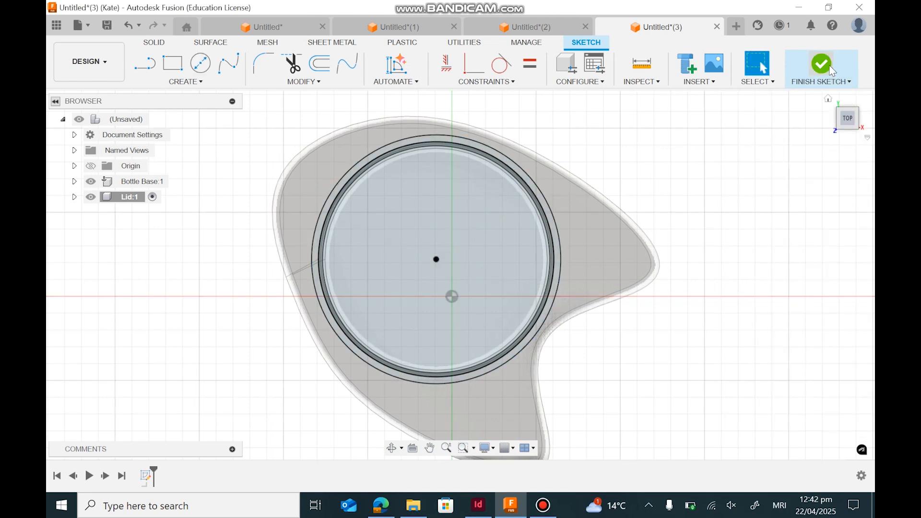
Step: Extrude the ring between the two lid circles 10 mm downwards around the threaded neck as a new body
{"action": "left_click", "coordinate": [854, 126]}
{"action": "left_click", "coordinate": [168, 69]}
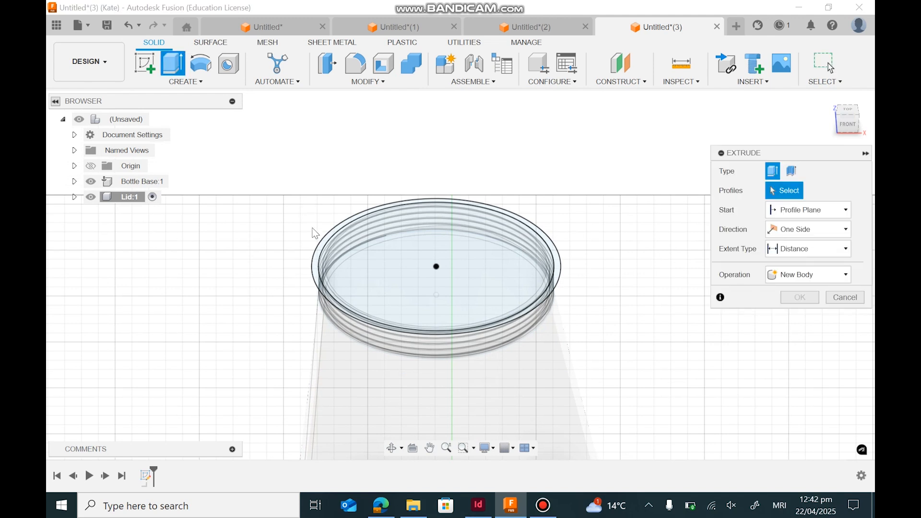
{"action": "left_click", "coordinate": [318, 253]}
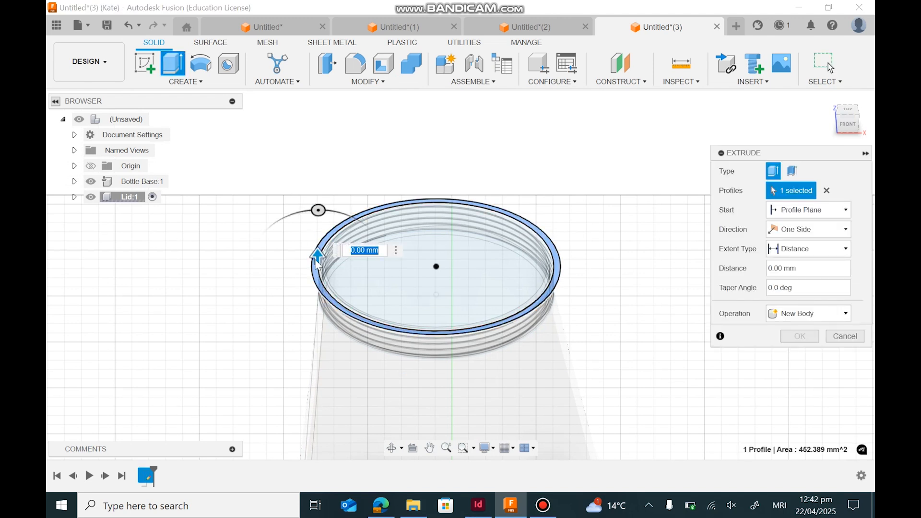
{"action": "left_click_drag", "start_coordinate": [318, 252], "coordinate": [316, 283]}
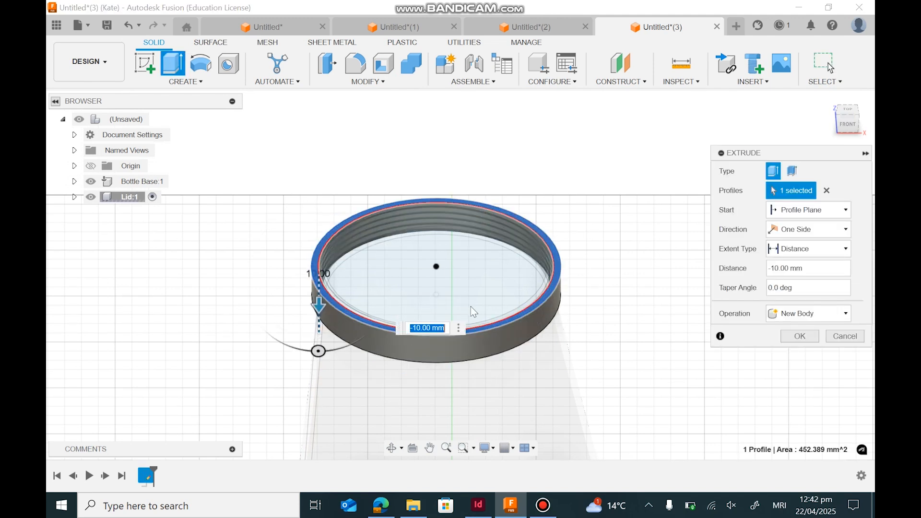
{"action": "left_click", "coordinate": [847, 124]}
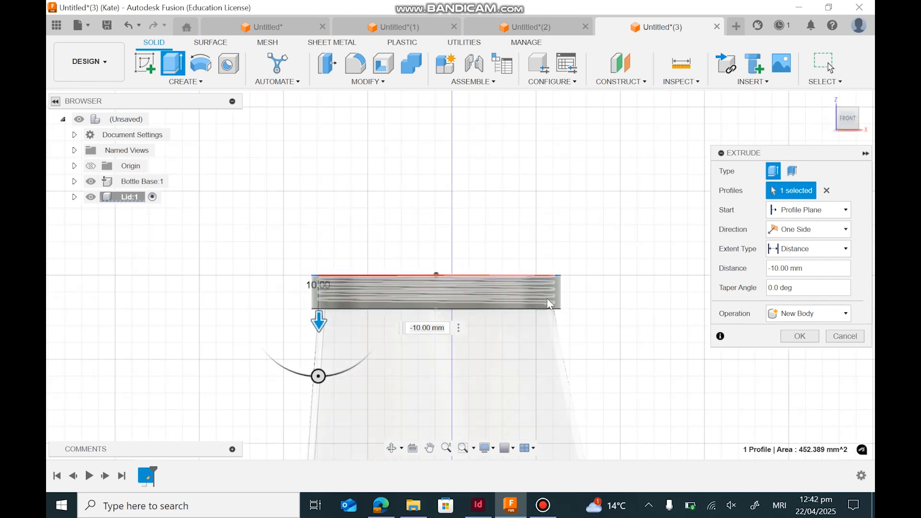
{"action": "left_click", "coordinate": [799, 336]}
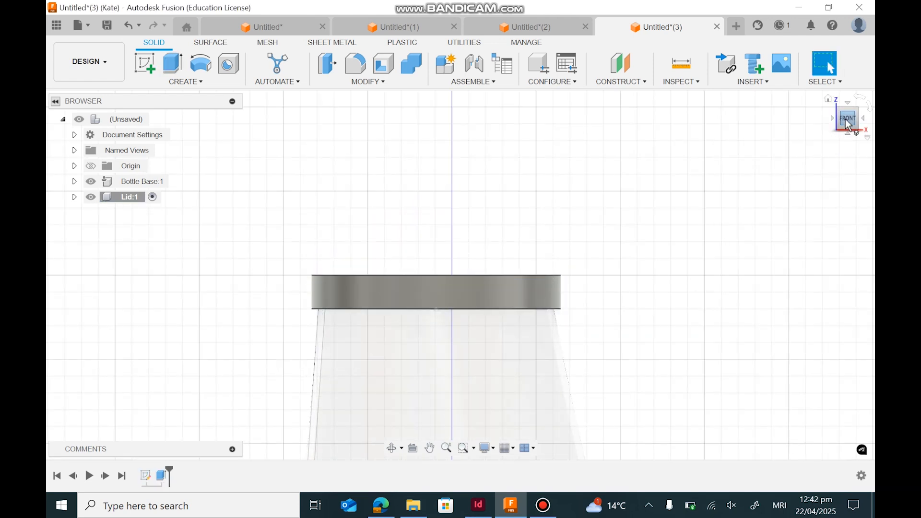
Step: Show the lid sketch again and extrude all its profiles 5 mm upwards, joined to the ring, as the lid's closed top
{"action": "left_click_drag", "start_coordinate": [846, 120], "coordinate": [851, 134]}
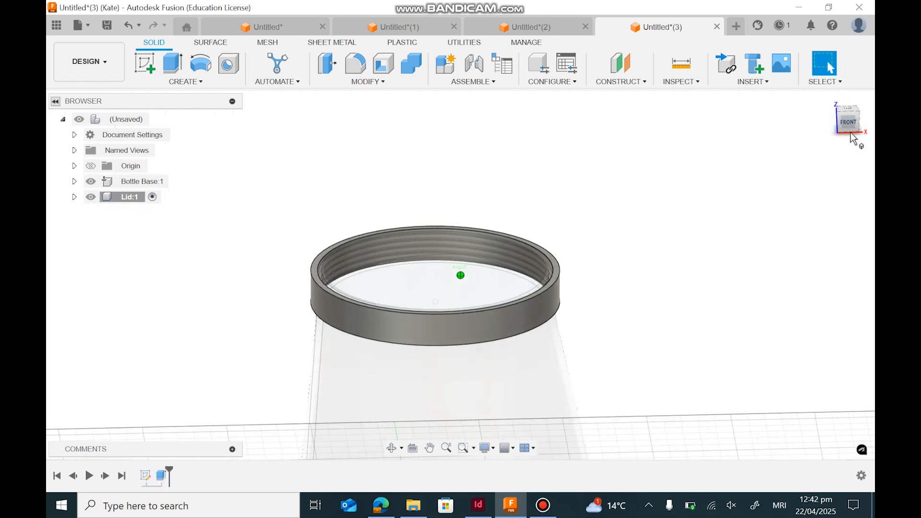
{"action": "left_click", "coordinate": [74, 197]}
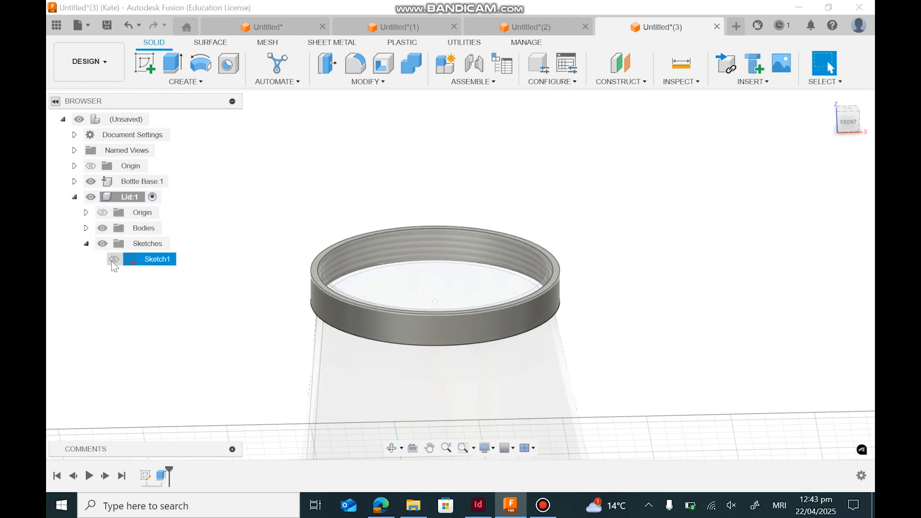
{"action": "left_click", "coordinate": [113, 259]}
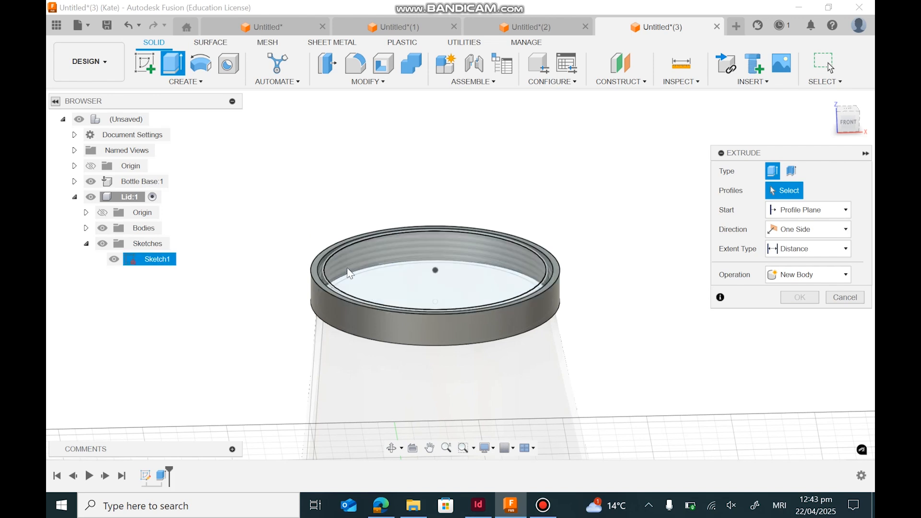
{"action": "left_click", "coordinate": [322, 281]}
{"action": "left_click", "coordinate": [321, 277]}
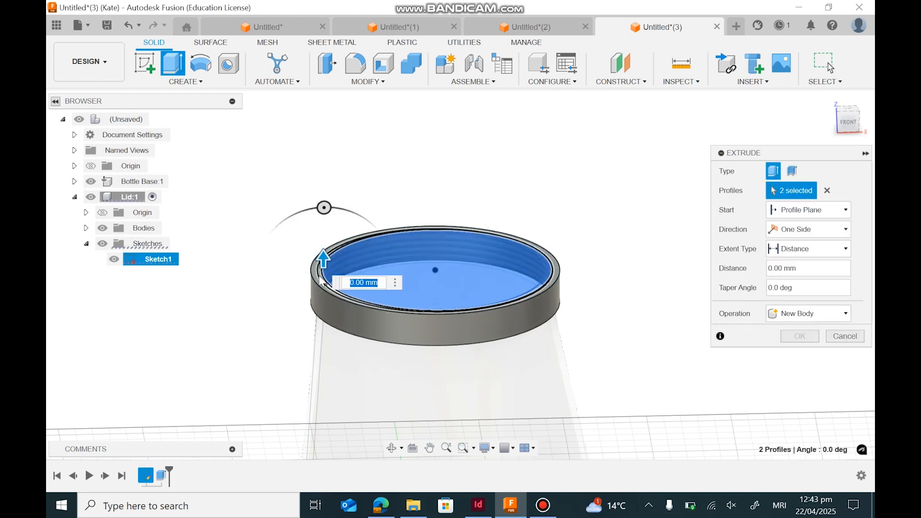
{"action": "left_click", "coordinate": [318, 270]}
{"action": "left_click", "coordinate": [315, 263]}
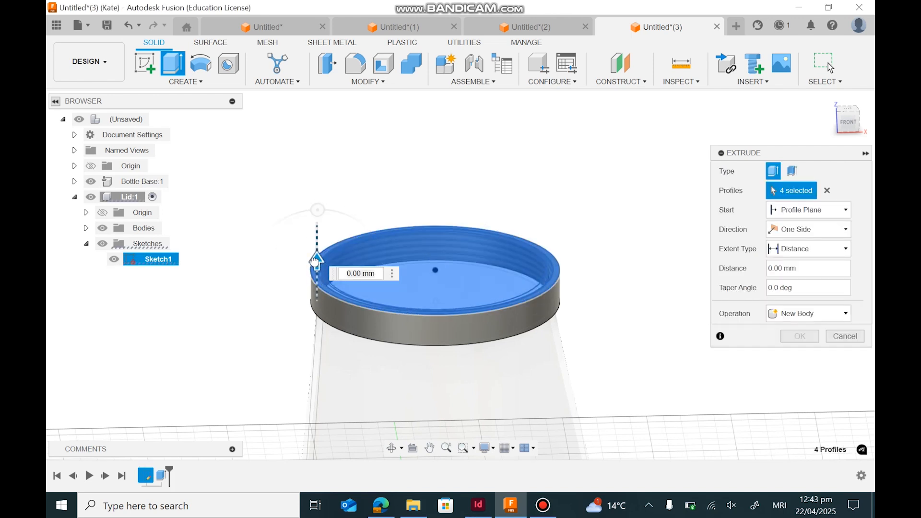
{"action": "type", "text": "5"}
{"action": "key", "text": "Return"}
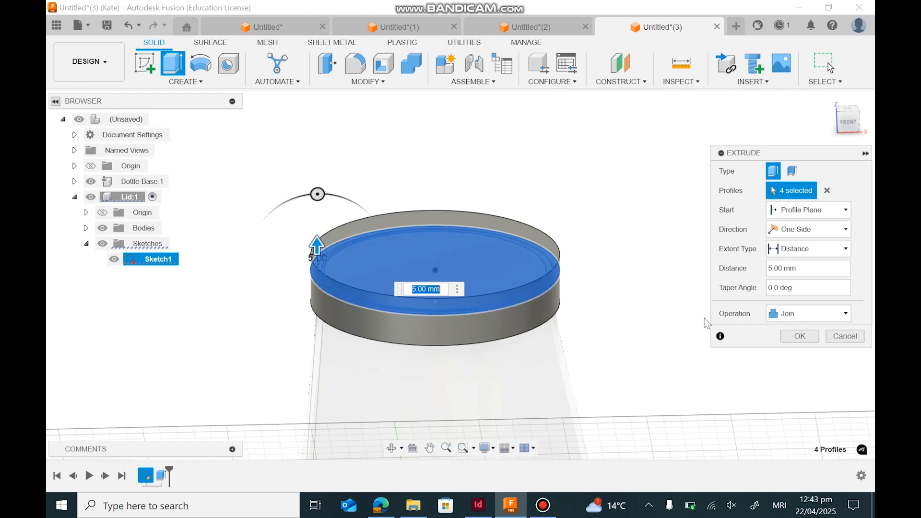
{"action": "left_click", "coordinate": [799, 336]}
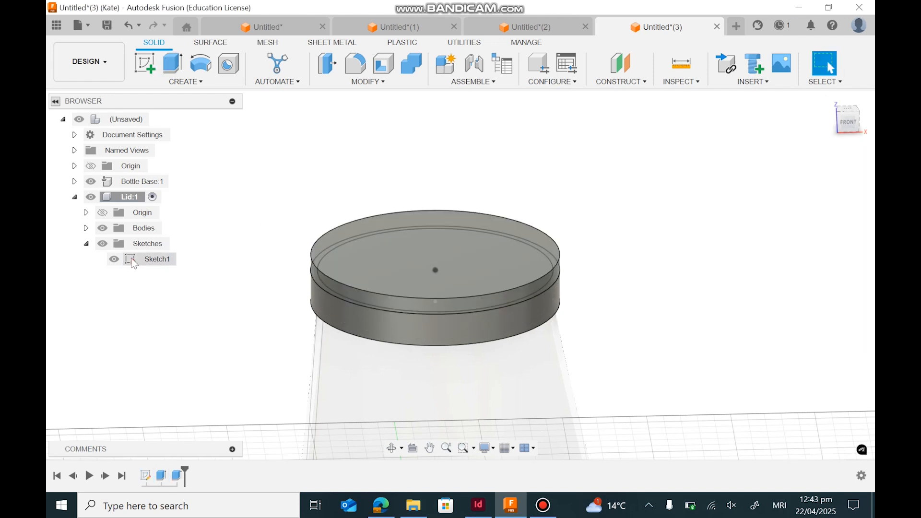
Step: Hide the lid's sketch and the bottle base component, leaving the underside of the lid exposed
{"action": "left_click", "coordinate": [113, 259]}
{"action": "left_click", "coordinate": [86, 245]}
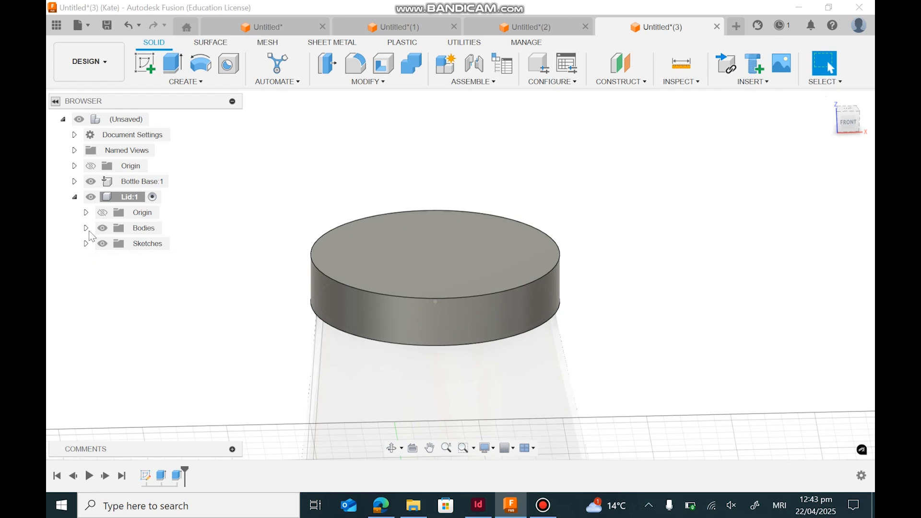
{"action": "left_click", "coordinate": [75, 197]}
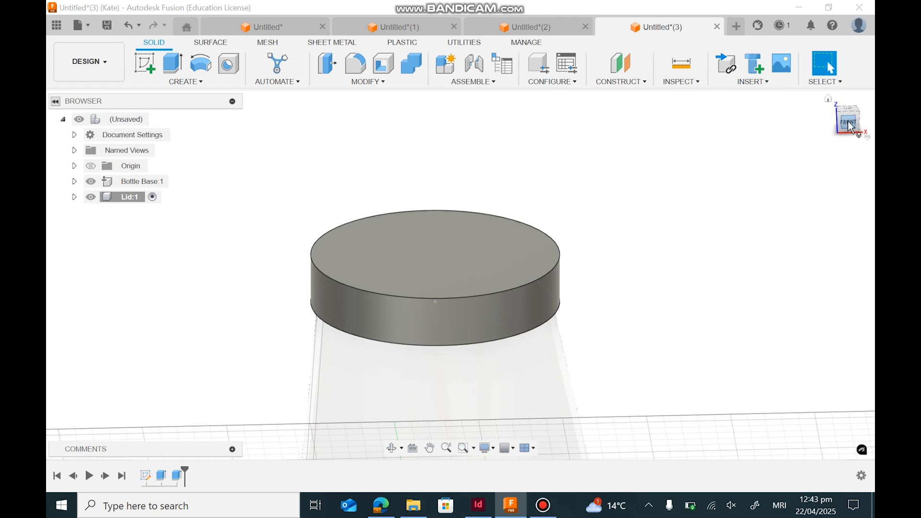
{"action": "mouse_move", "coordinate": [847, 123]}
{"action": "left_mouse_down"}
{"action": "mouse_move", "coordinate": [848, 57]}
{"action": "mouse_move", "coordinate": [847, 124]}
{"action": "mouse_move", "coordinate": [850, 111]}
{"action": "left_mouse_up"}
{"action": "left_click", "coordinate": [91, 181]}
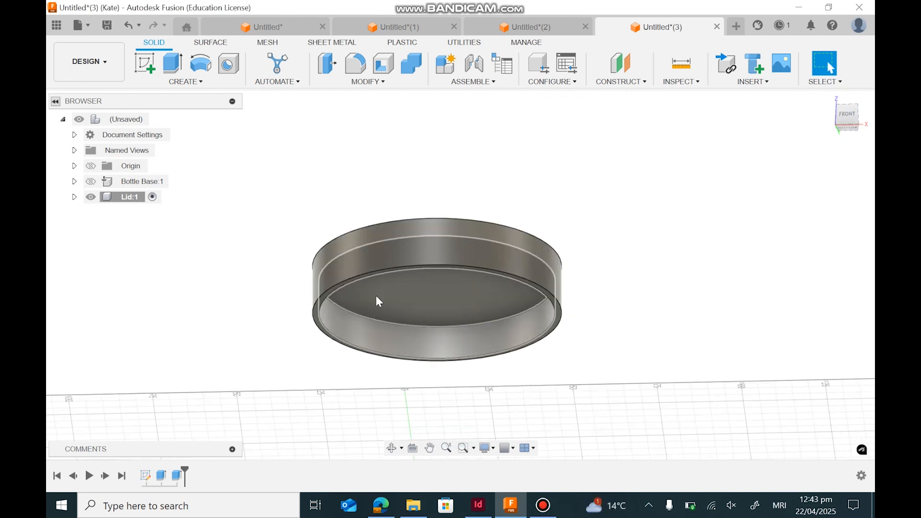
Step: Add a modeled full-length M70x2 ISO Metric thread to the lid's inner cylindrical face and show the bottle base again
{"action": "left_click", "coordinate": [185, 82]}
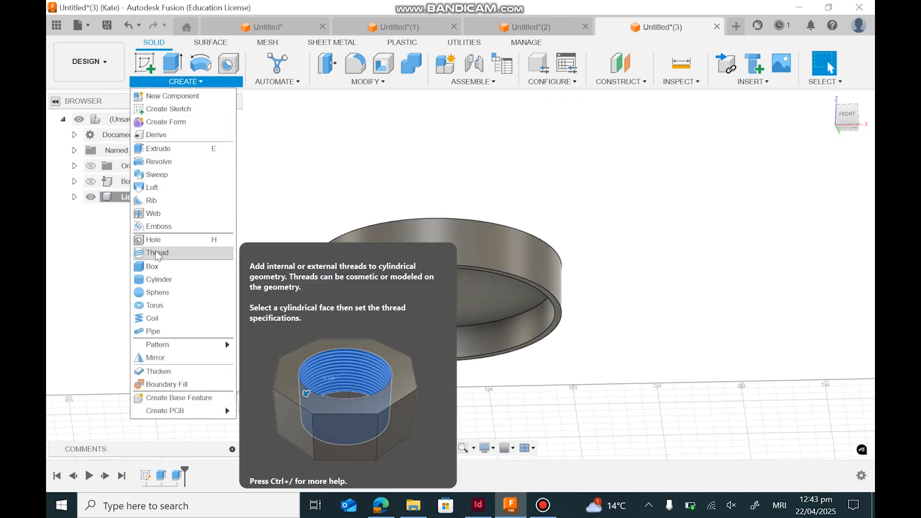
{"action": "left_click", "coordinate": [160, 251]}
{"action": "left_click", "coordinate": [363, 338]}
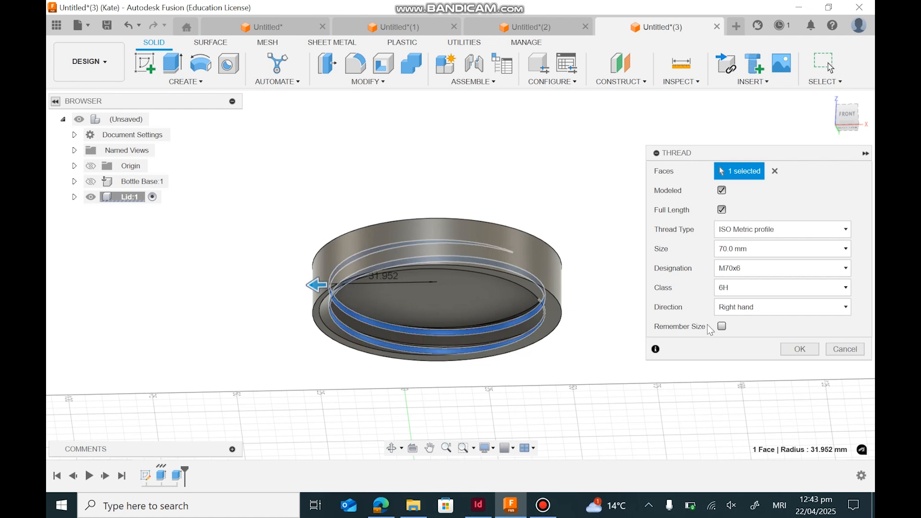
{"action": "left_click", "coordinate": [750, 269]}
{"action": "left_click", "coordinate": [751, 325]}
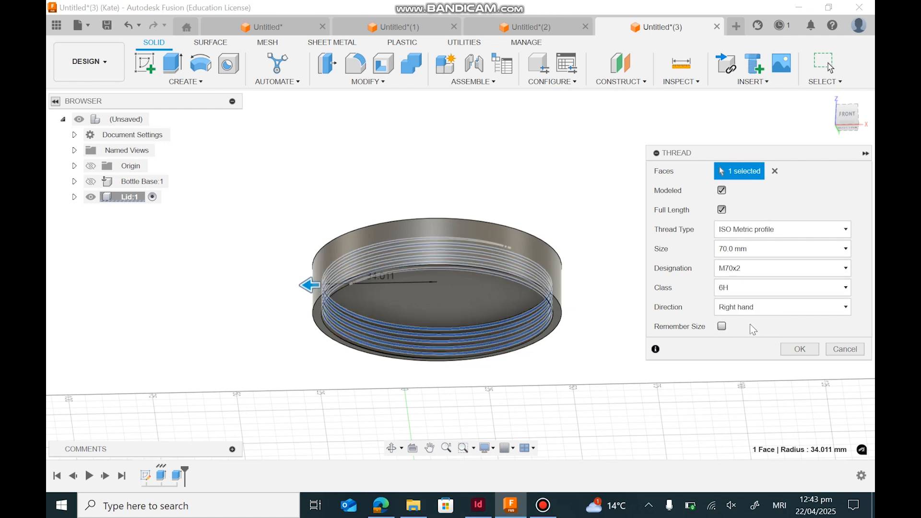
{"action": "left_click", "coordinate": [803, 352]}
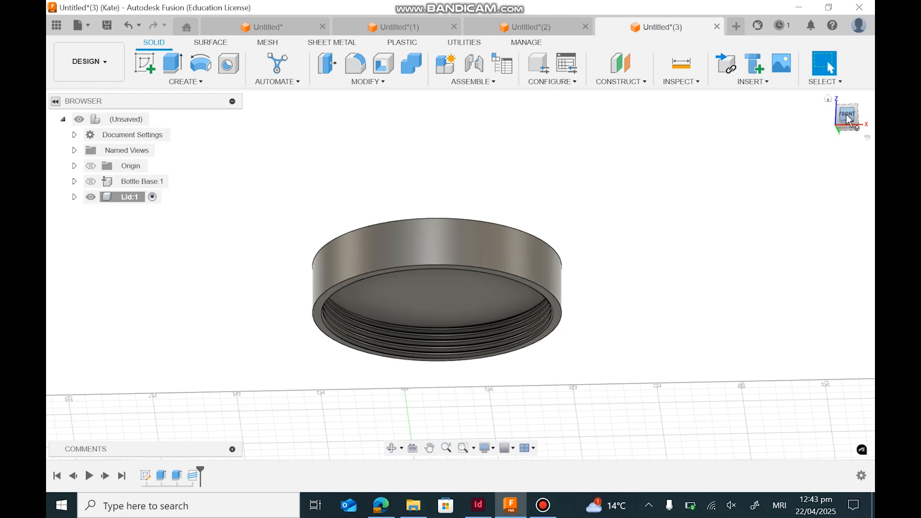
{"action": "left_click", "coordinate": [91, 181]}
Step: Compare the thread settings of the bottle base's neck with those of the lid
{"action": "left_click", "coordinate": [176, 181]}
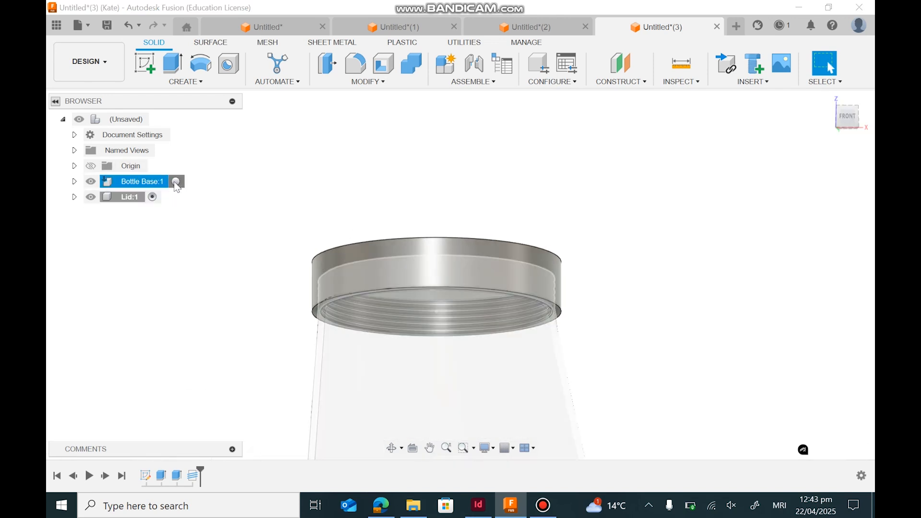
{"action": "double_click", "coordinate": [272, 477]}
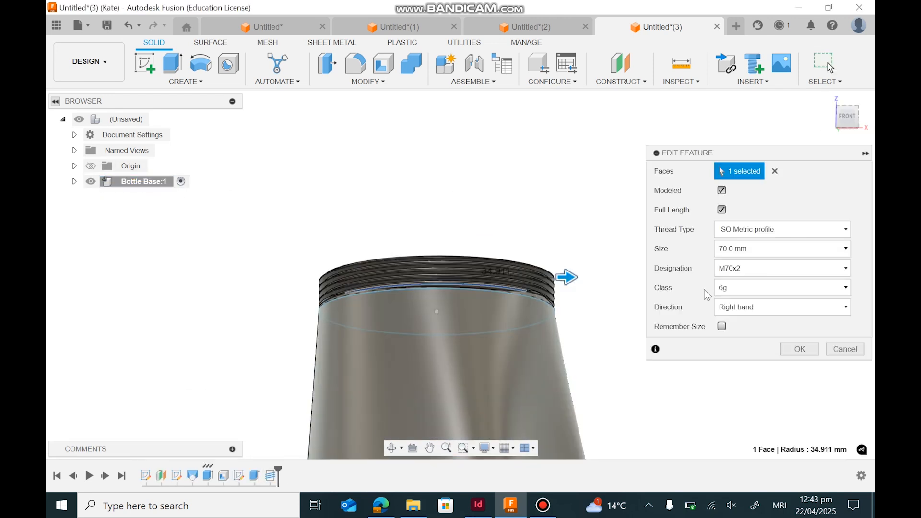
{"action": "key", "text": "Return"}
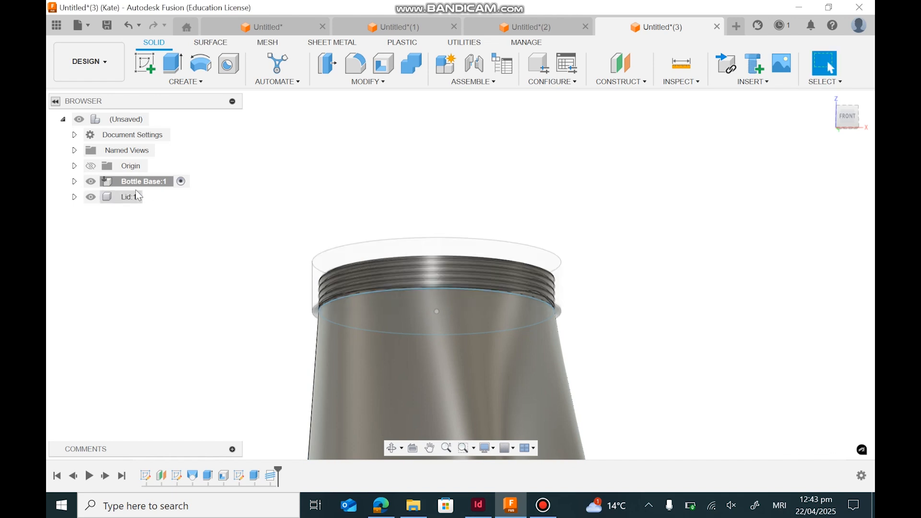
{"action": "left_click", "coordinate": [152, 197]}
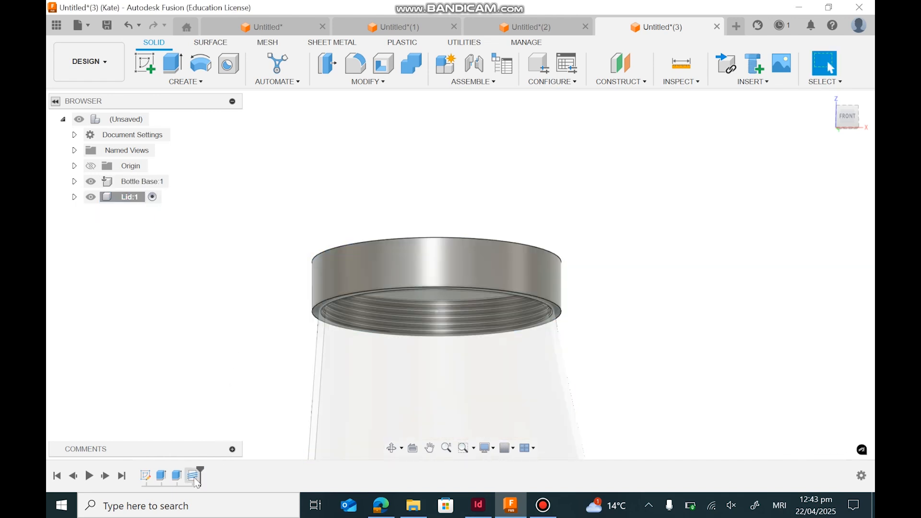
{"action": "double_click", "coordinate": [193, 476]}
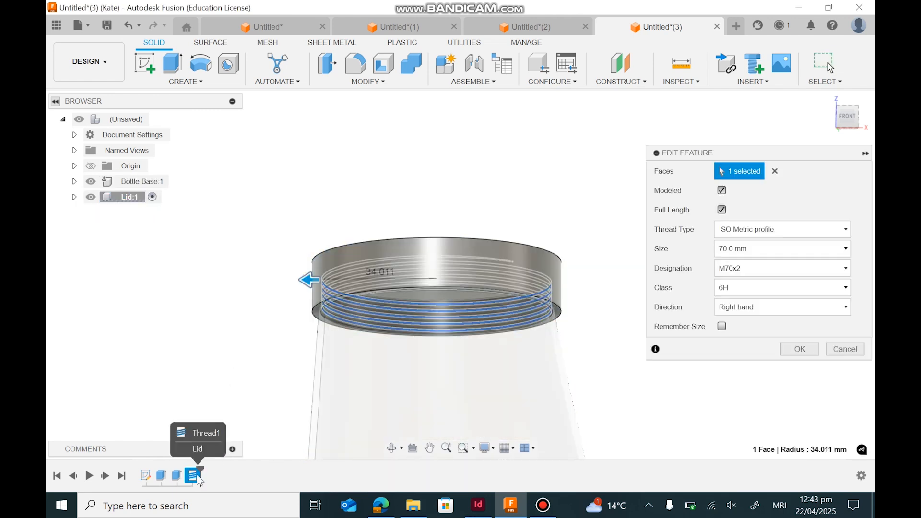
{"action": "left_click", "coordinate": [797, 350]}
Step: Sketch a 10 mm diameter circle at the centre of the lid's top face and finish the sketch
{"action": "mouse_move", "coordinate": [841, 107]}
{"action": "left_mouse_down"}
{"action": "mouse_move", "coordinate": [837, 91]}
{"action": "mouse_move", "coordinate": [845, 122]}
{"action": "left_mouse_up"}
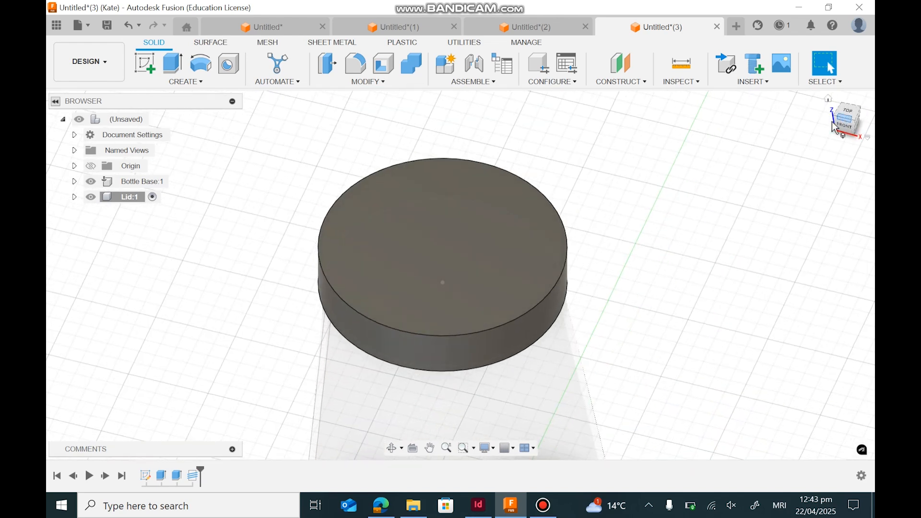
{"action": "left_click", "coordinate": [142, 65]}
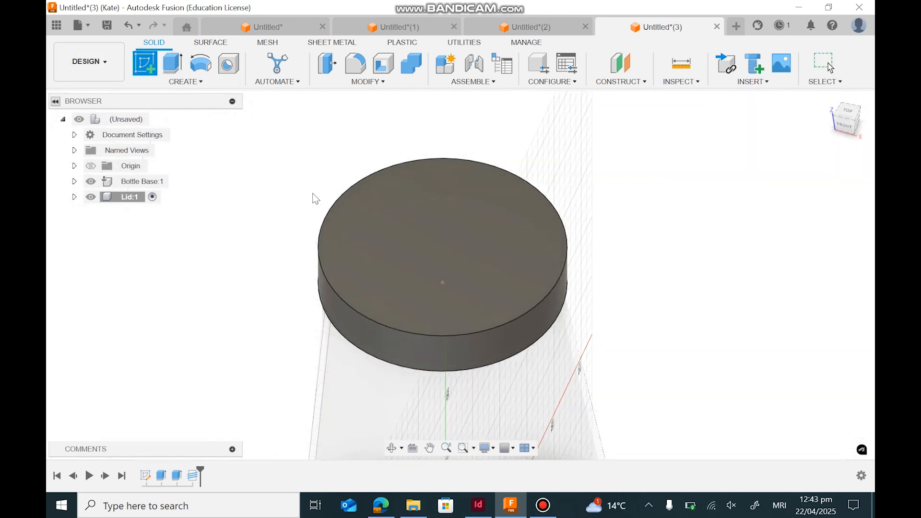
{"action": "left_click", "coordinate": [404, 223]}
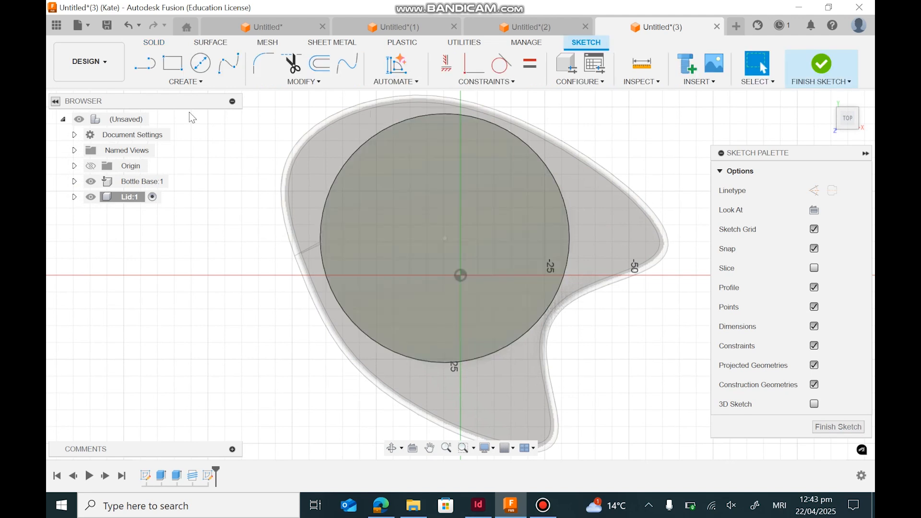
{"action": "left_click", "coordinate": [200, 71]}
{"action": "scroll", "coordinate": [485, 260], "scroll_direction": "up", "scroll_amount": 2}
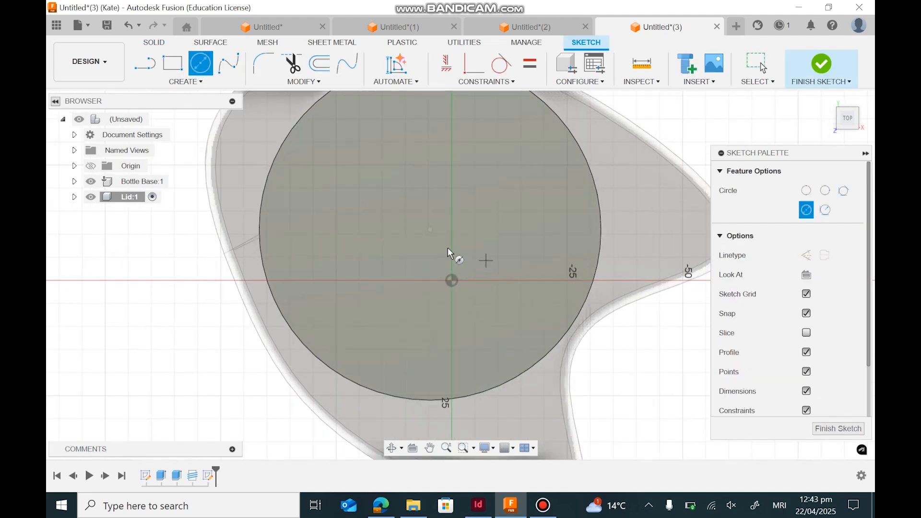
{"action": "left_click", "coordinate": [429, 230]}
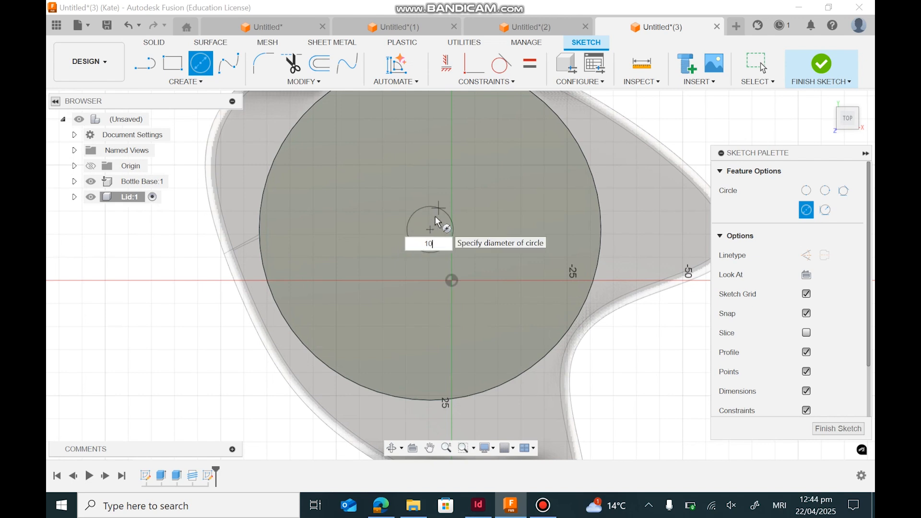
{"action": "key", "text": "Return"}
{"action": "key", "text": "Escape"}
{"action": "left_click", "coordinate": [819, 72]}
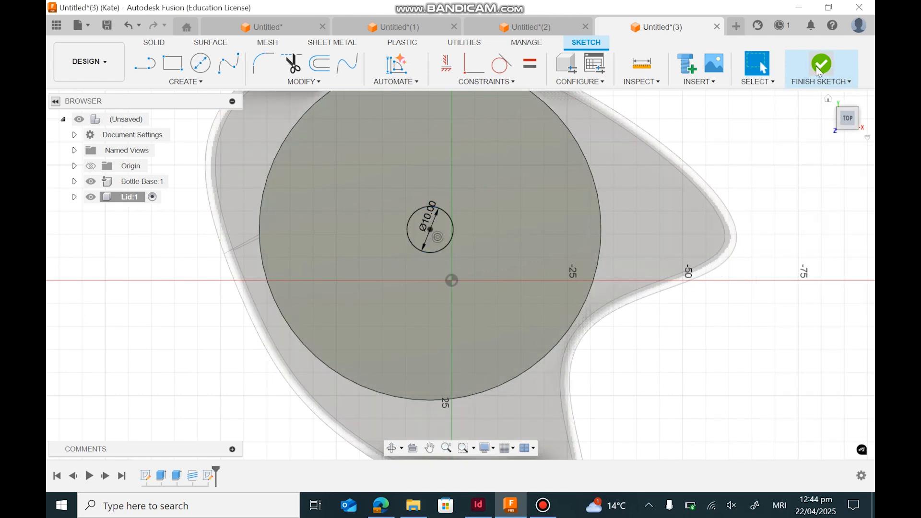
Step: Extrude the 10 mm circle 7 mm upwards from the lid's top, joined to the lid, as a small spout
{"action": "left_click", "coordinate": [851, 128]}
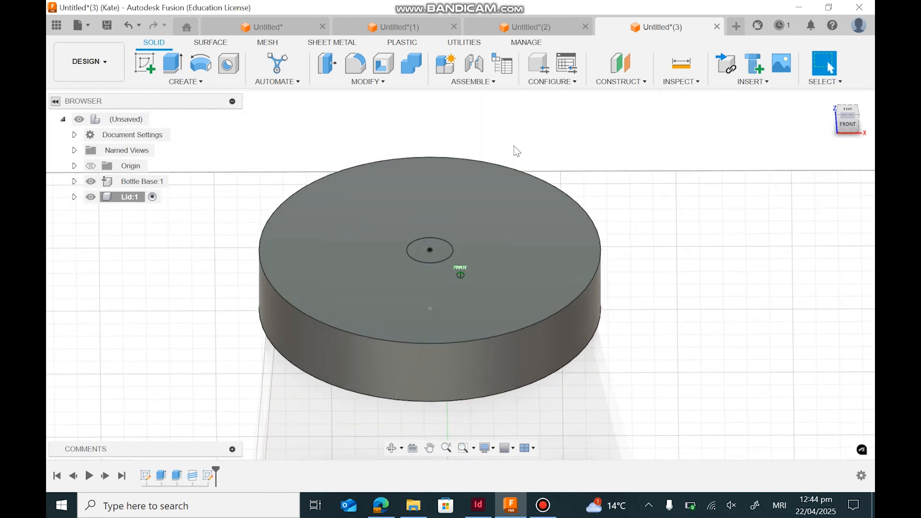
{"action": "left_click", "coordinate": [173, 71]}
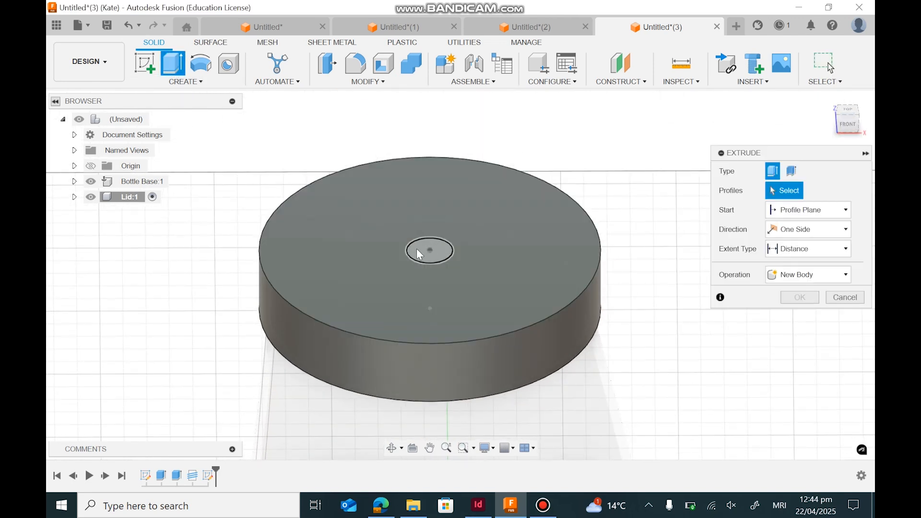
{"action": "left_click", "coordinate": [428, 251]}
{"action": "left_click_drag", "start_coordinate": [426, 231], "coordinate": [425, 204]}
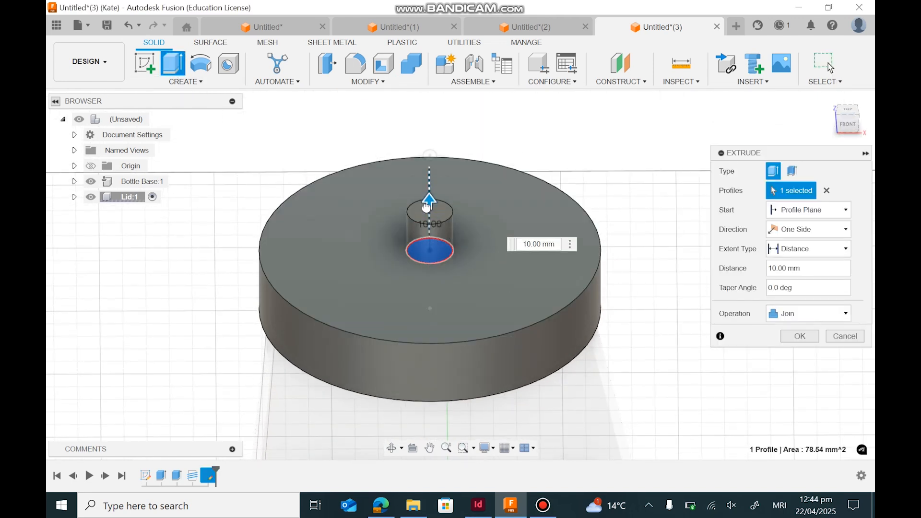
{"action": "left_click", "coordinate": [548, 245]}
{"action": "left_click", "coordinate": [532, 243]}
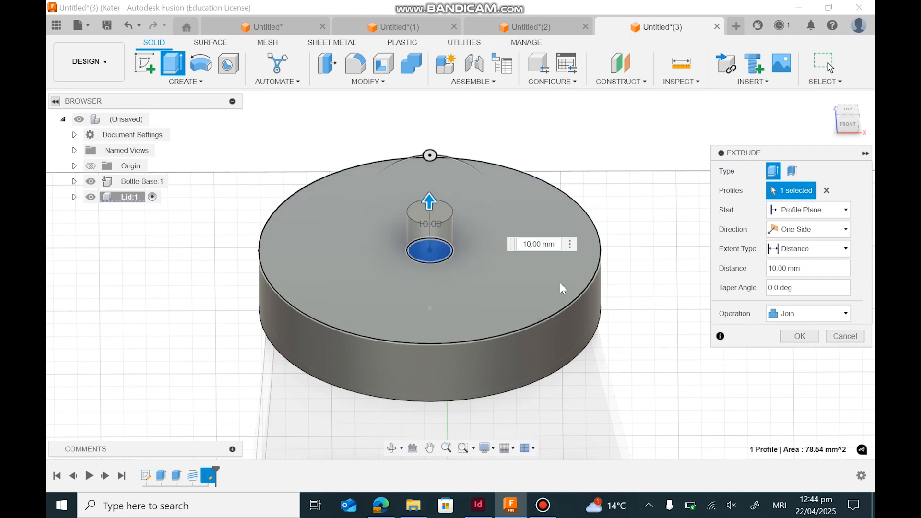
{"action": "key", "text": "BackSpace"}
{"action": "key", "text": "BackSpace"}
{"action": "type", "text": "7"}
{"action": "key", "text": "Return"}
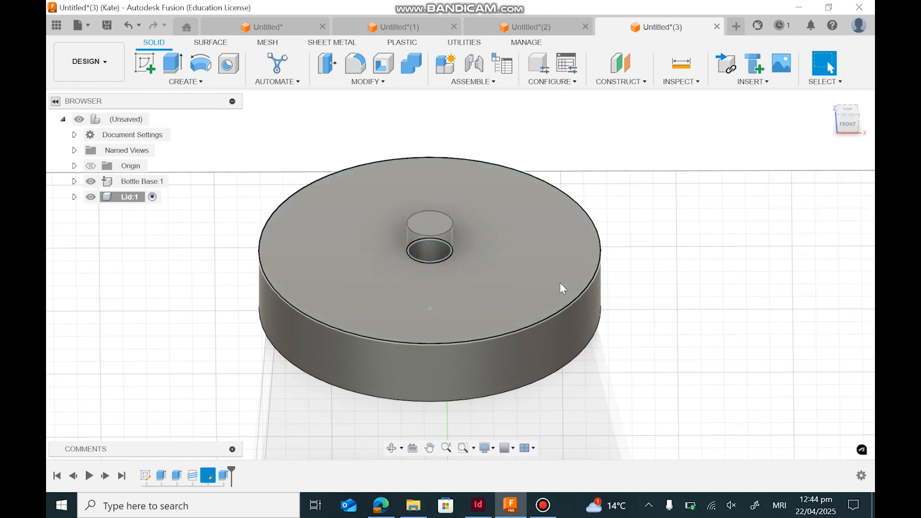
Step: Sketch a 2 mm diameter circle concentric with the spout on its top face
{"action": "mouse_move", "coordinate": [460, 268]}
{"action": "middle_mouse_down", "text": "shift"}
{"action": "mouse_move", "coordinate": [462, 235]}
{"action": "mouse_move", "coordinate": [461, 275]}
{"action": "middle_mouse_up", "text": "shift"}
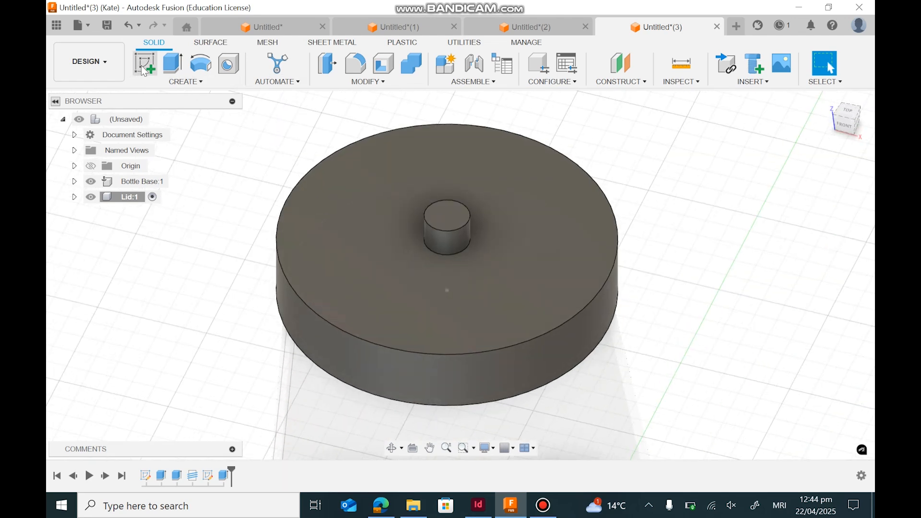
{"action": "left_click", "coordinate": [144, 63]}
{"action": "left_click", "coordinate": [443, 216]}
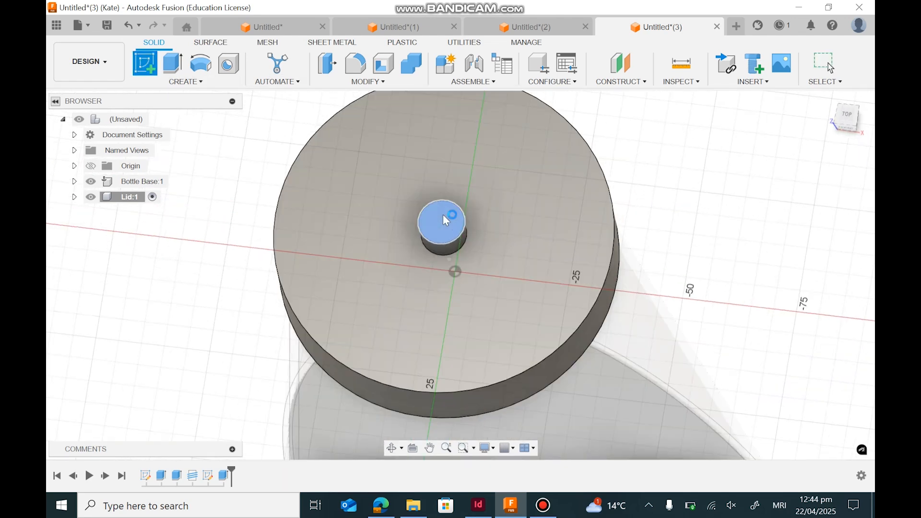
{"action": "left_click", "coordinate": [200, 63]}
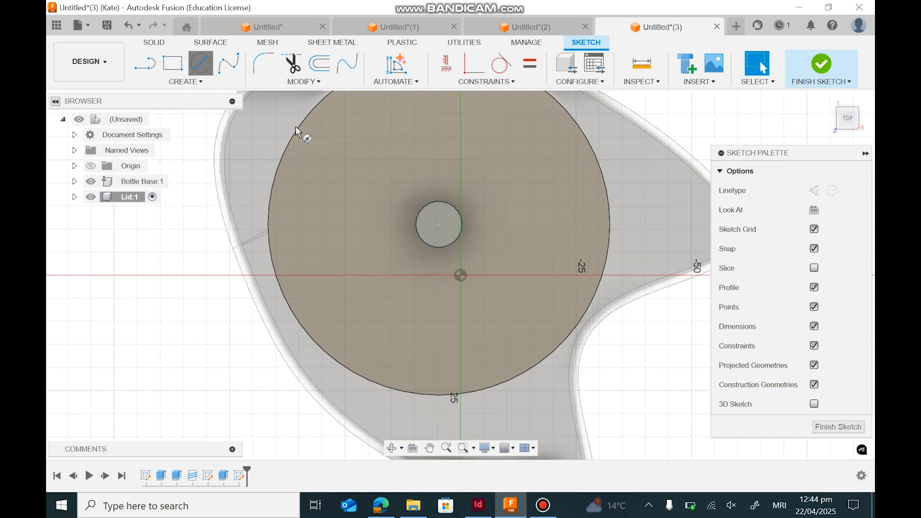
{"action": "left_click", "coordinate": [440, 224]}
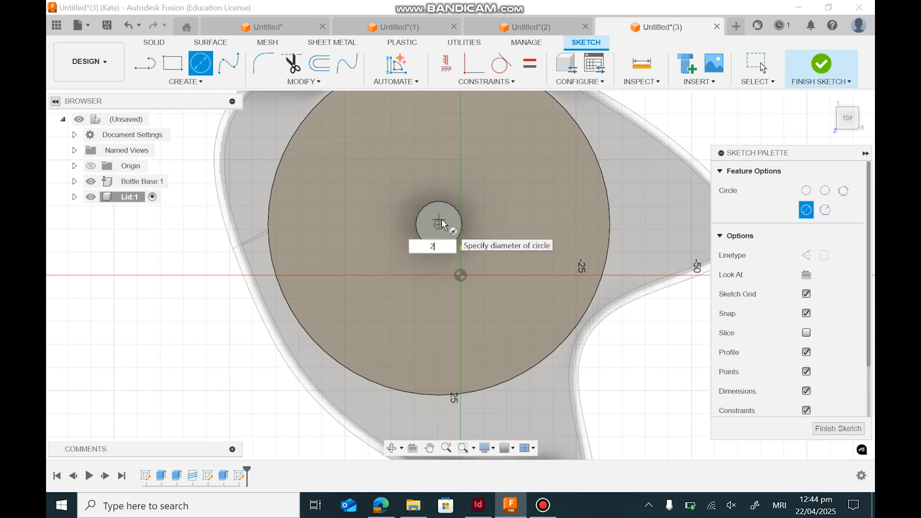
{"action": "type", "text": "2"}
{"action": "key", "text": "Return"}
{"action": "key", "text": "Escape"}
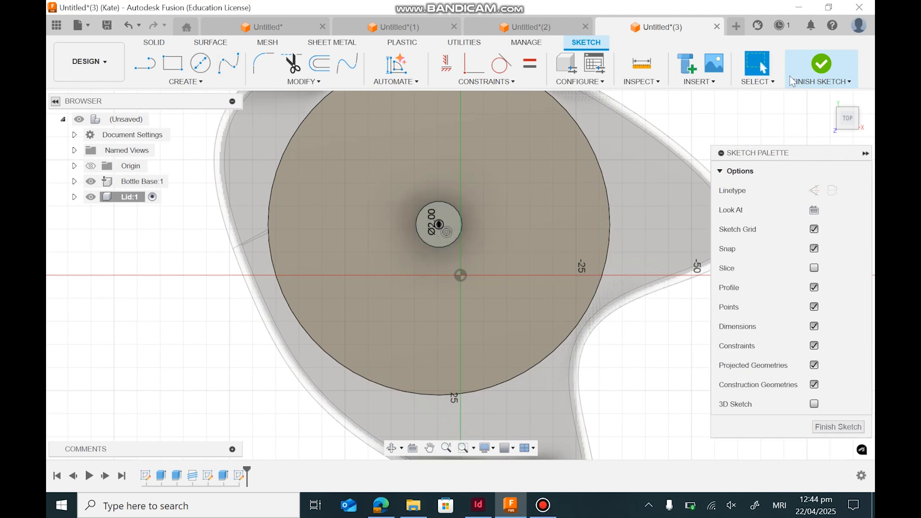
Step: Extrude the 2 mm circle 15 mm downwards as a cut through the spout and lid, hiding the bottle base during the cut and showing it again
{"action": "scroll", "coordinate": [461, 216], "scroll_direction": "up", "scroll_amount": 5}
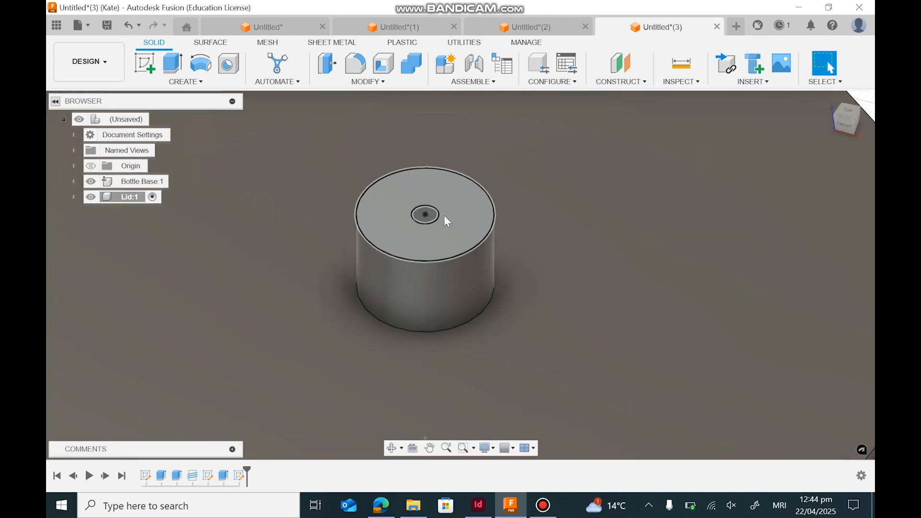
{"action": "scroll", "coordinate": [427, 214], "scroll_direction": "up", "scroll_amount": 5}
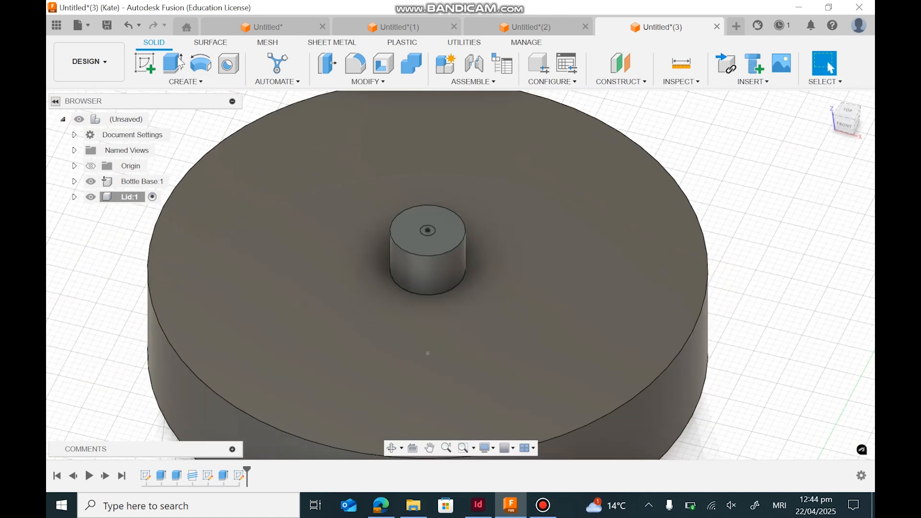
{"action": "left_click", "coordinate": [180, 62]}
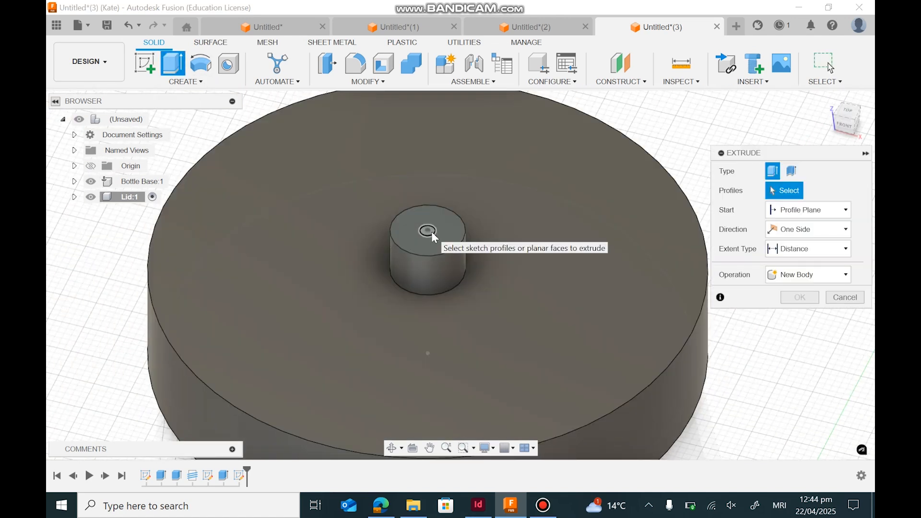
{"action": "scroll", "coordinate": [431, 231], "scroll_direction": "up", "scroll_amount": 5}
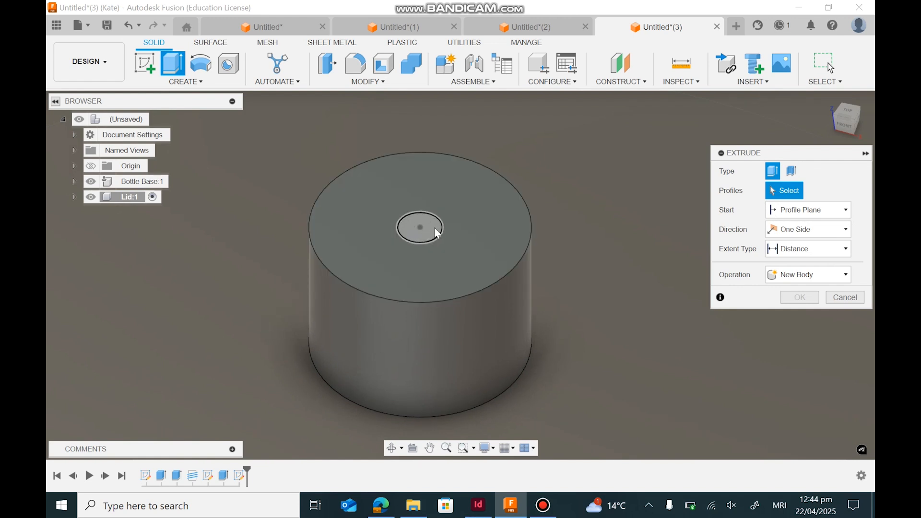
{"action": "left_click", "coordinate": [420, 231]}
{"action": "scroll", "coordinate": [597, 292], "scroll_direction": "down", "scroll_amount": 4}
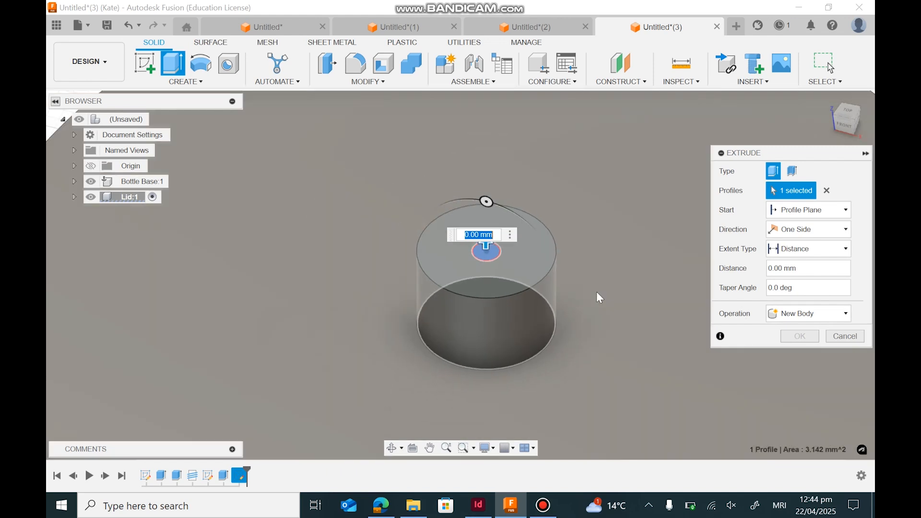
{"action": "middle_click_drag", "start_coordinate": [655, 261], "coordinate": [513, 159]}
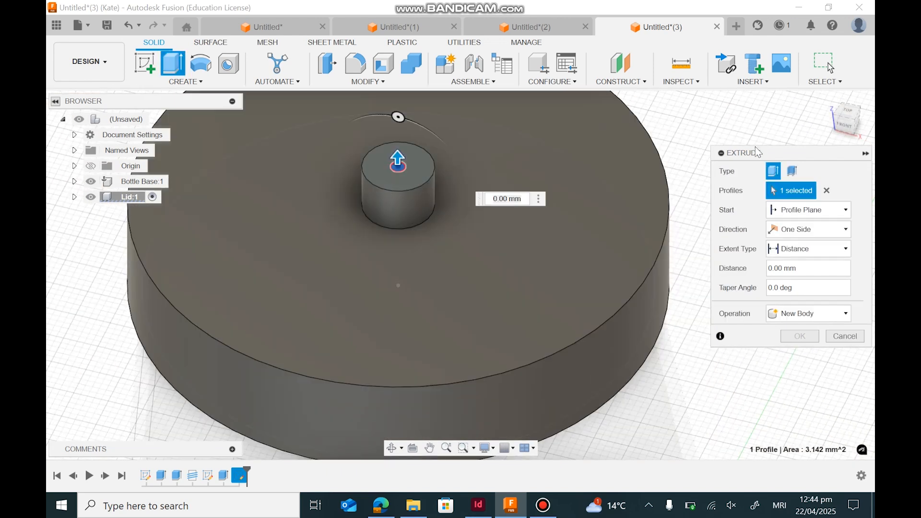
{"action": "left_click", "coordinate": [846, 124]}
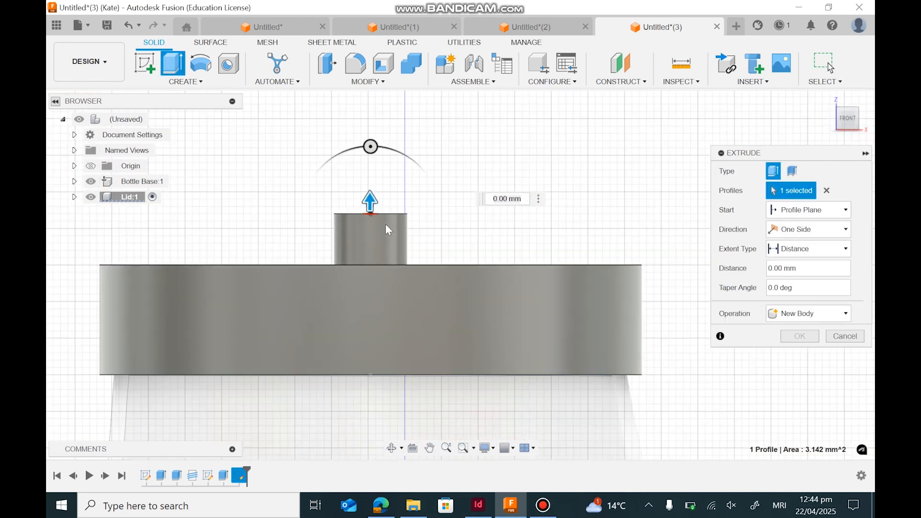
{"action": "left_click_drag", "start_coordinate": [370, 200], "coordinate": [371, 336]}
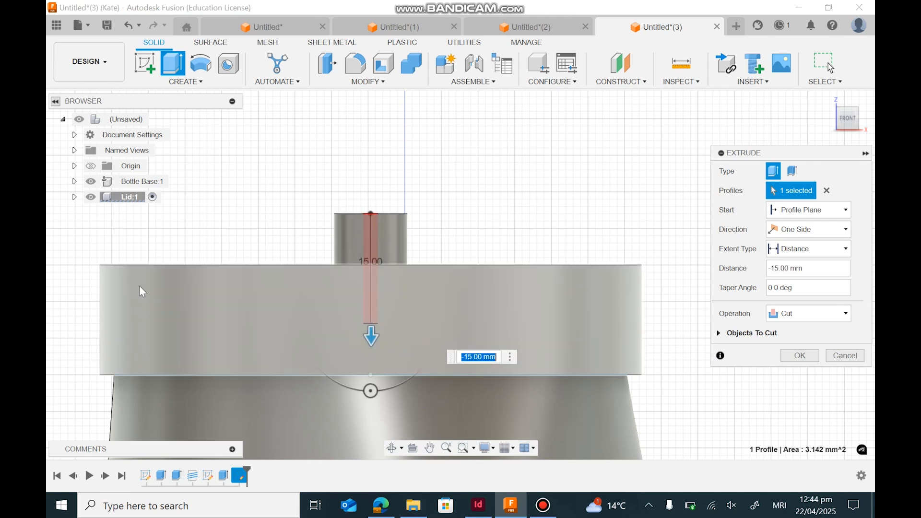
{"action": "left_click", "coordinate": [91, 181]}
{"action": "mouse_move", "coordinate": [843, 129]}
{"action": "left_mouse_down"}
{"action": "mouse_move", "coordinate": [843, 79]}
{"action": "mouse_move", "coordinate": [842, 133]}
{"action": "left_mouse_up"}
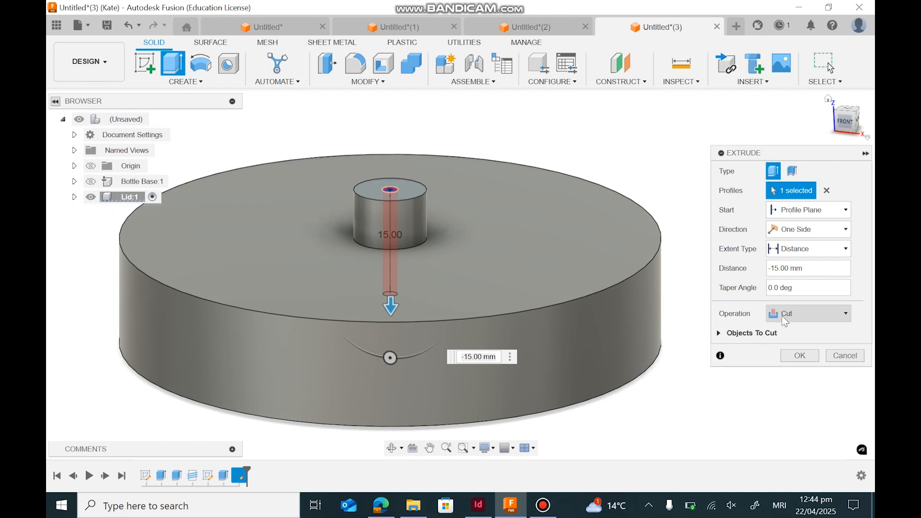
{"action": "left_click", "coordinate": [800, 356]}
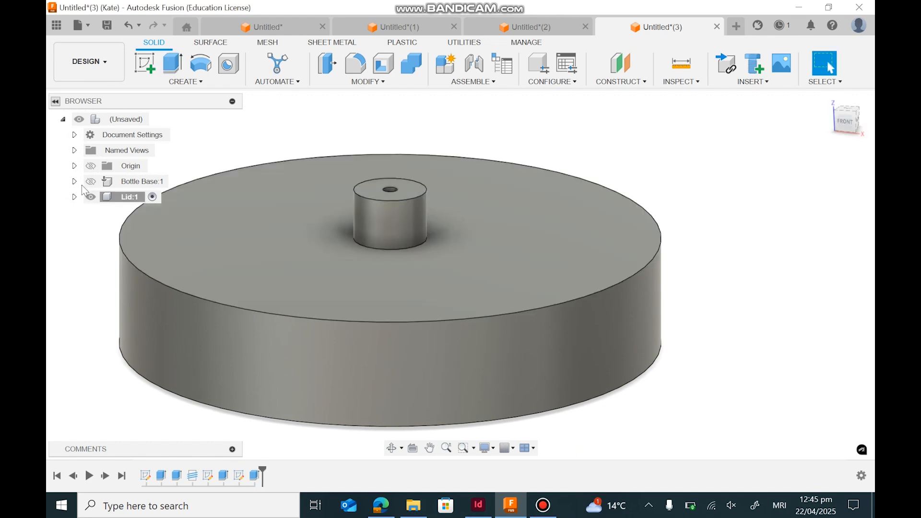
{"action": "left_click", "coordinate": [90, 181]}
Step: Fillet the edge where the spout meets the lid's top face
{"action": "scroll", "coordinate": [456, 314], "scroll_direction": "down", "scroll_amount": 4}
{"action": "left_click_drag", "start_coordinate": [843, 123], "coordinate": [843, 117]}
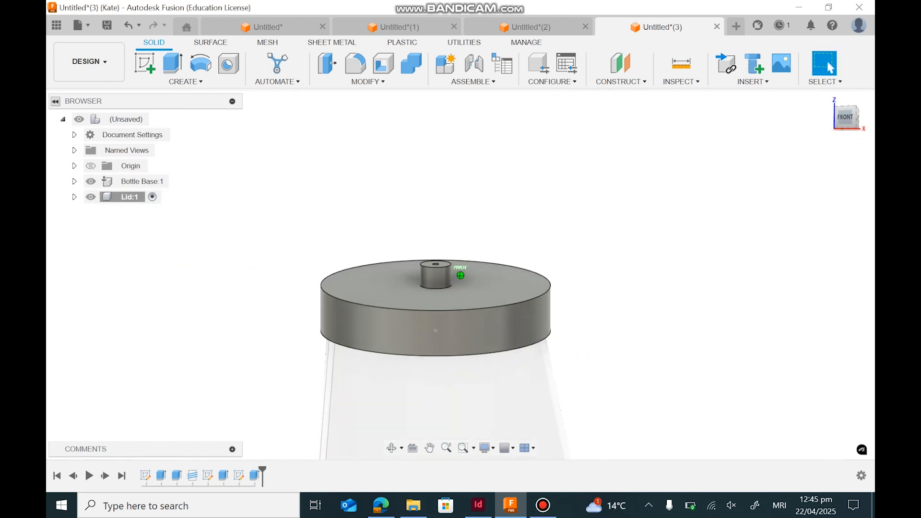
{"action": "middle_click_drag", "start_coordinate": [642, 145], "coordinate": [643, 202], "text": "shift"}
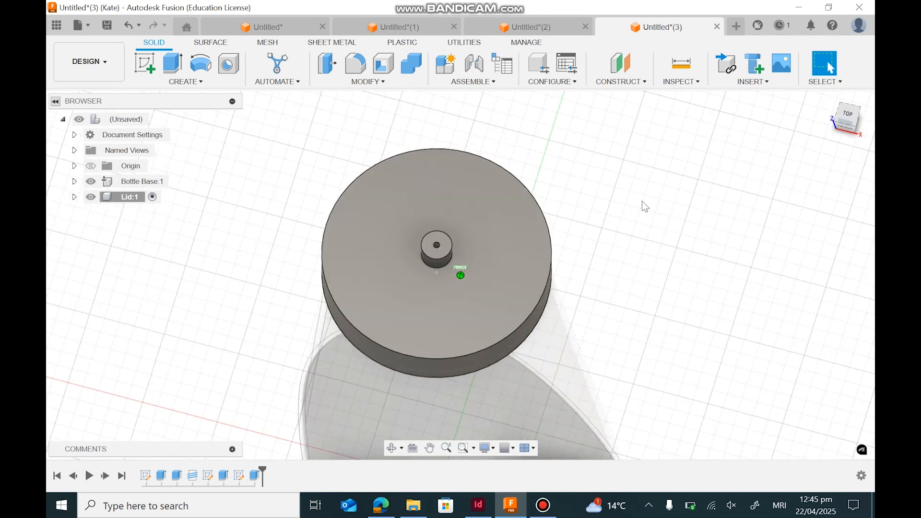
{"action": "scroll", "coordinate": [463, 234], "scroll_direction": "up", "scroll_amount": 5}
{"action": "left_click", "coordinate": [356, 63]}
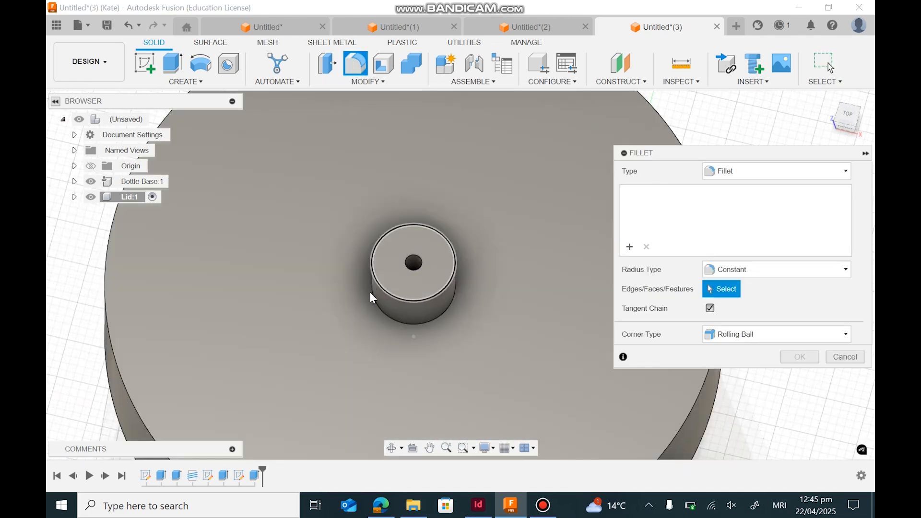
{"action": "left_click", "coordinate": [372, 301]}
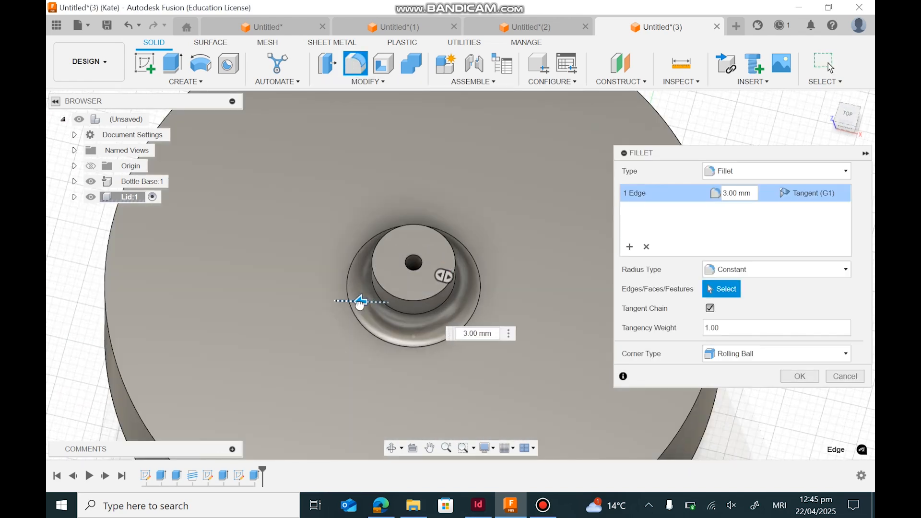
{"action": "left_click_drag", "start_coordinate": [359, 305], "coordinate": [363, 302]}
{"action": "left_click", "coordinate": [789, 379]}
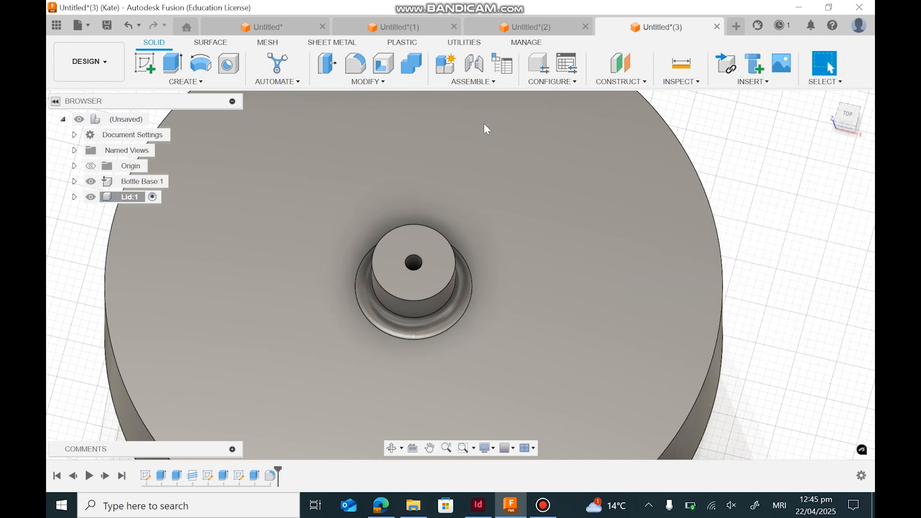
Step: Fillet the spout's top outer edge with a 1.5 mm radius
{"action": "left_click", "coordinate": [358, 70]}
{"action": "left_click", "coordinate": [373, 254]}
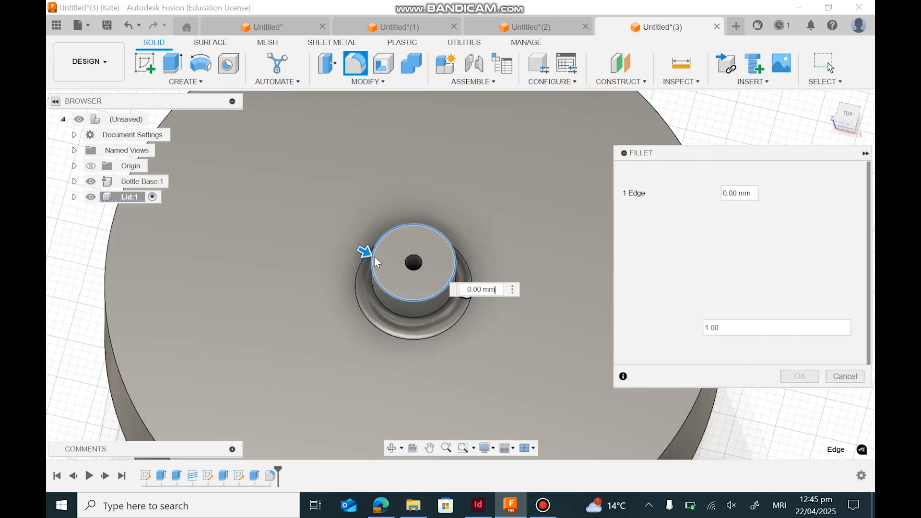
{"action": "left_click_drag", "start_coordinate": [367, 254], "coordinate": [369, 256]}
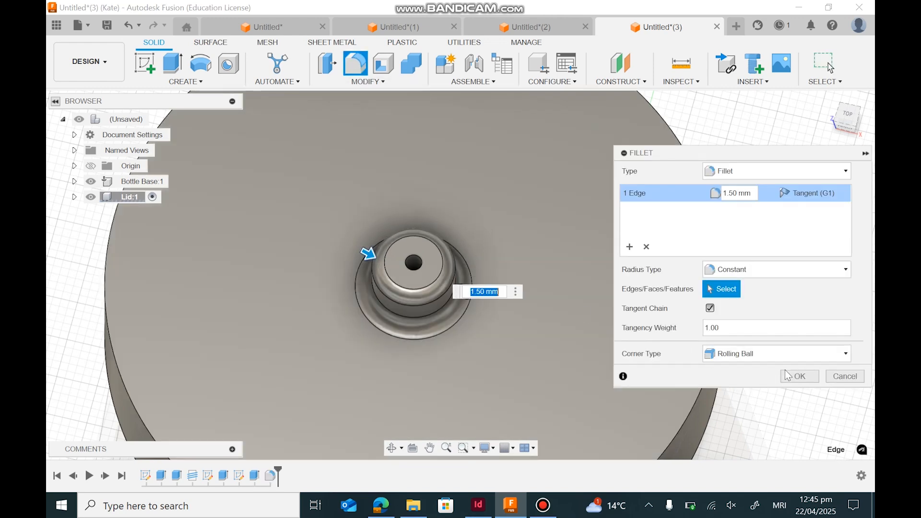
{"action": "left_click", "coordinate": [800, 376]}
Step: Reactivate the top-level component of the bottle design
{"action": "scroll", "coordinate": [662, 349], "scroll_direction": "down", "scroll_amount": 5}
{"action": "mouse_move", "coordinate": [662, 349]}
{"action": "middle_mouse_down", "text": "shift"}
{"action": "mouse_move", "coordinate": [576, 335]}
{"action": "mouse_move", "coordinate": [644, 304]}
{"action": "mouse_move", "coordinate": [686, 302]}
{"action": "middle_mouse_up", "text": "shift"}
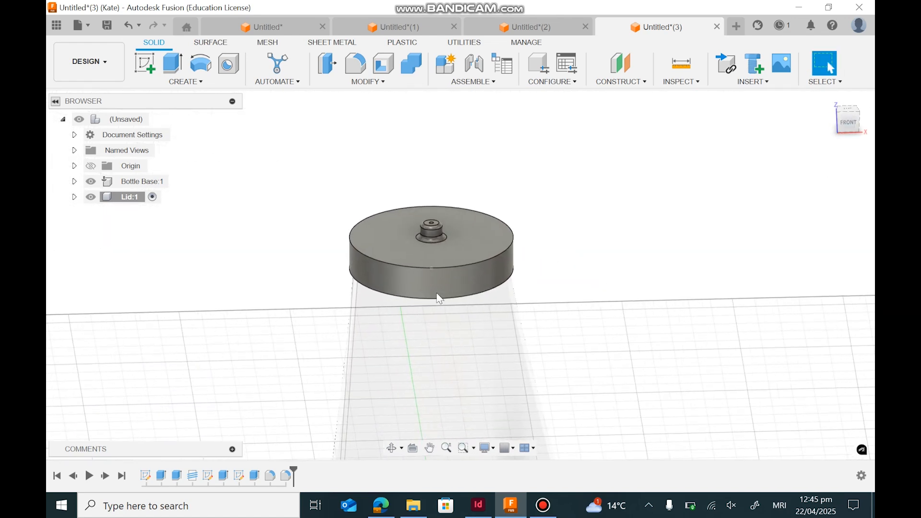
{"action": "scroll", "coordinate": [691, 301], "scroll_direction": "up", "scroll_amount": 3}
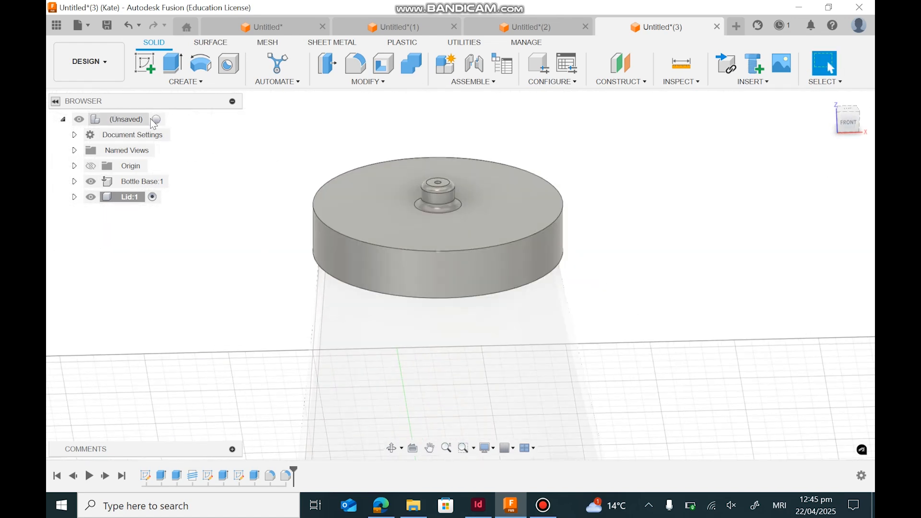
{"action": "scroll", "coordinate": [736, 354], "scroll_direction": "down", "scroll_amount": 4}
{"action": "middle_click_drag", "start_coordinate": [701, 364], "coordinate": [434, 254]}
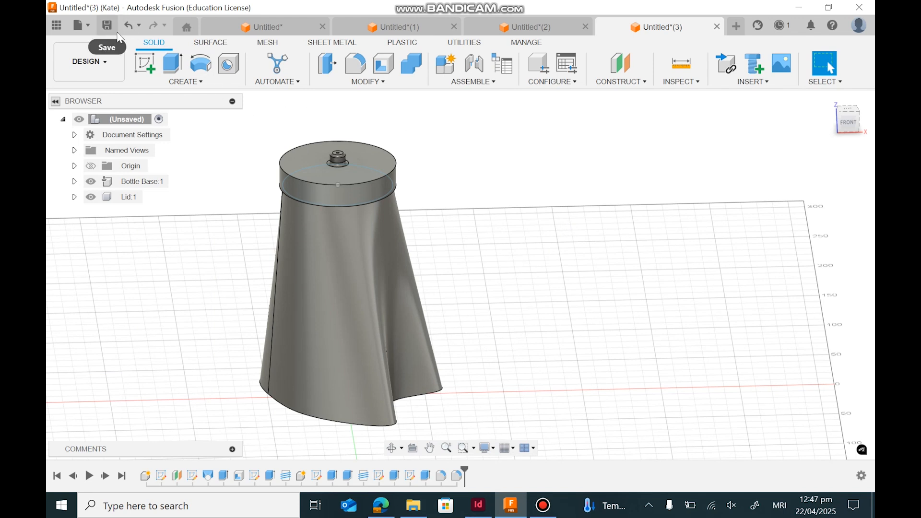
Step: Start saving the design and create a new project named 11DVC for it
{"action": "left_click", "coordinate": [87, 27]}
{"action": "left_click", "coordinate": [105, 148]}
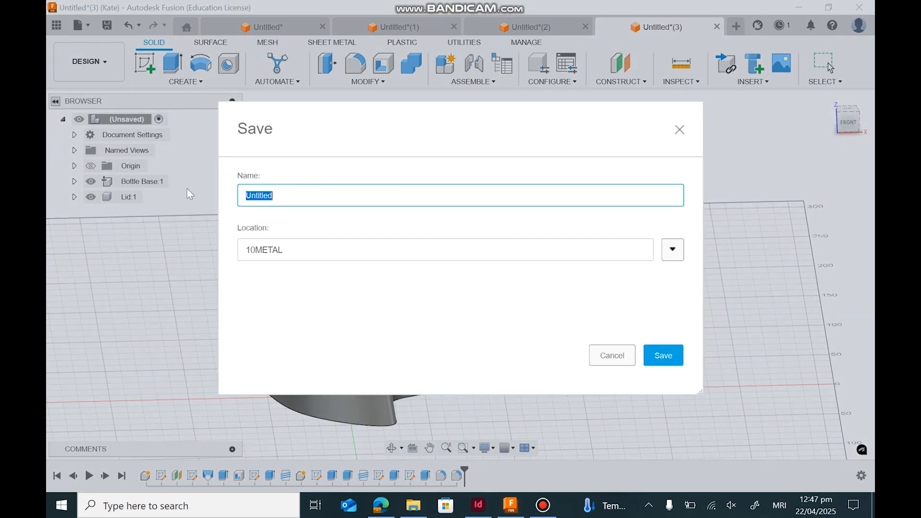
{"action": "left_click", "coordinate": [672, 250]}
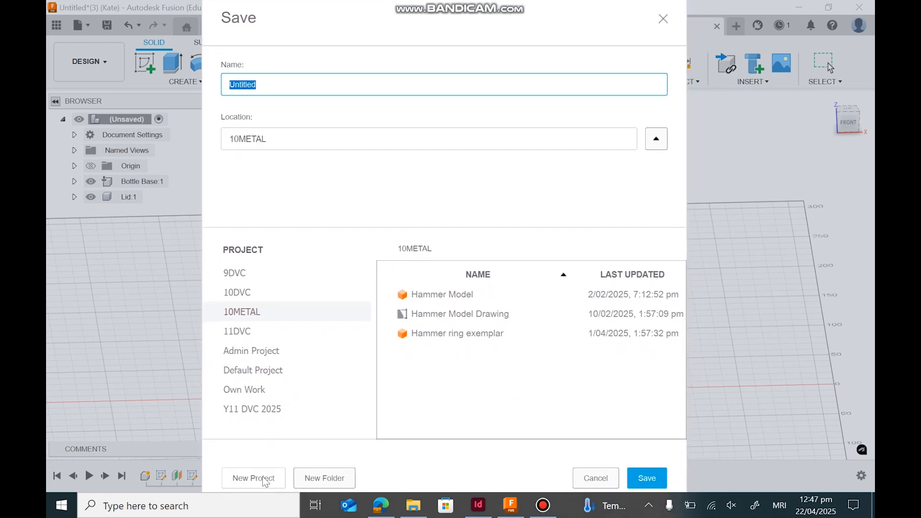
{"action": "left_click", "coordinate": [264, 480]}
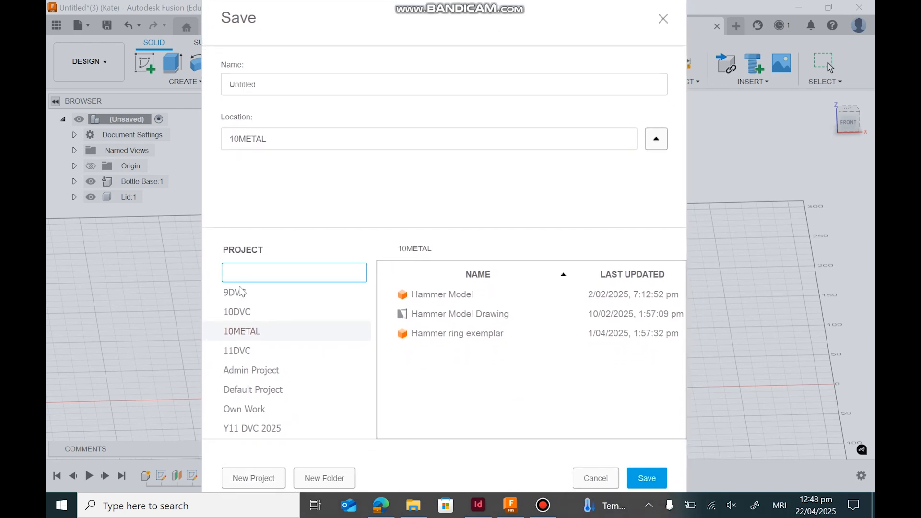
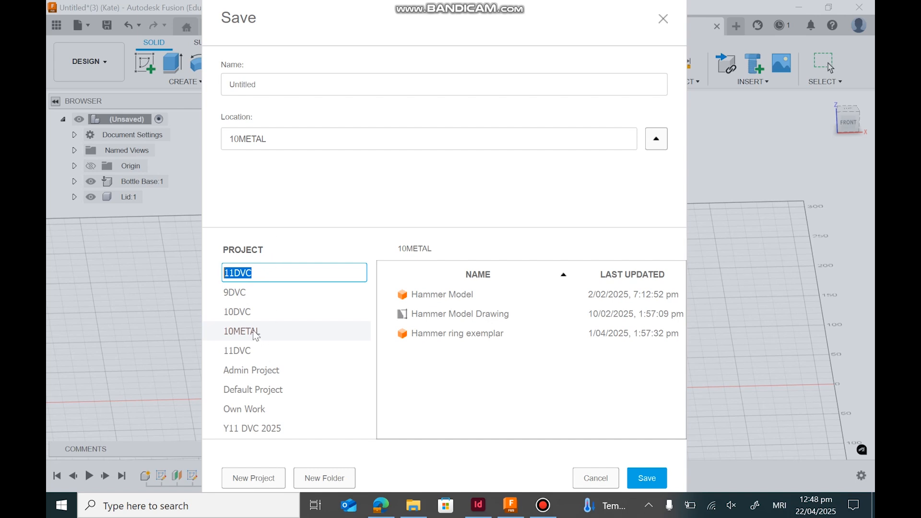
{"action": "key", "text": "Return"}
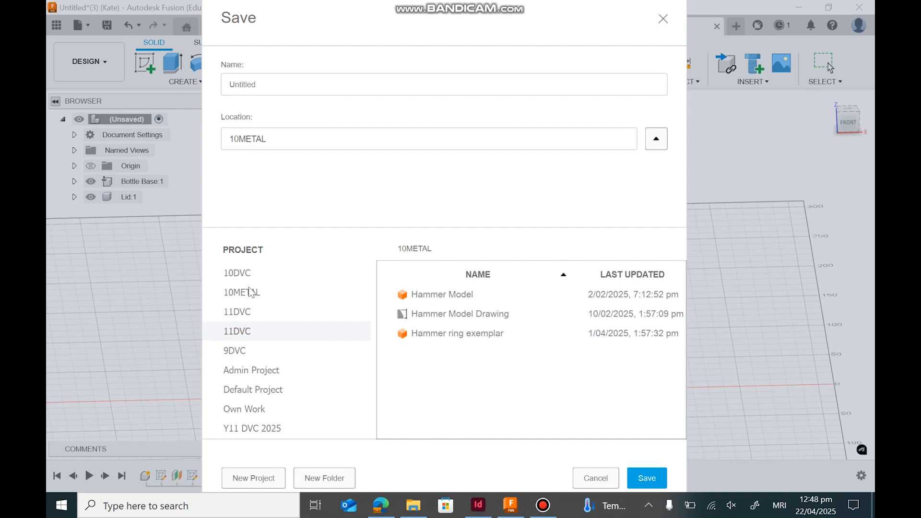
Step: Choose the new, empty 11DVC project as the location and save the design under the name Bottle
{"action": "left_click", "coordinate": [242, 332]}
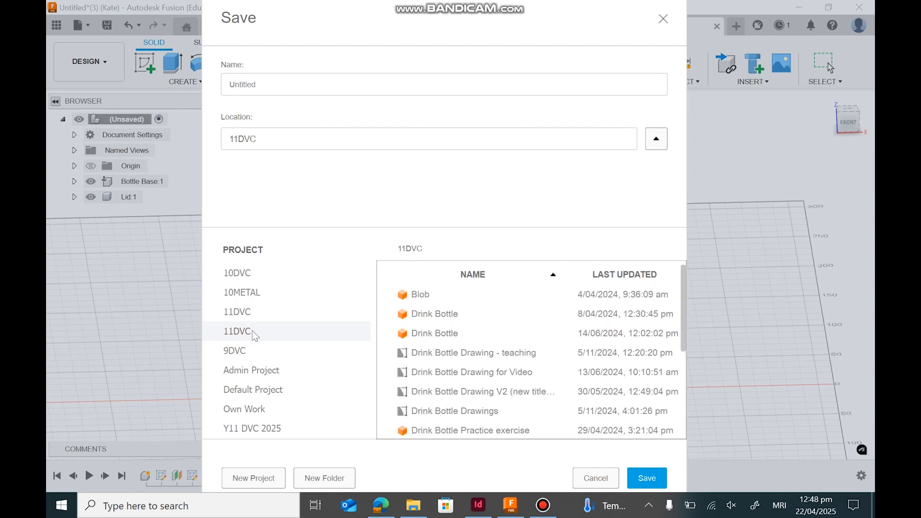
{"action": "left_click", "coordinate": [246, 314]}
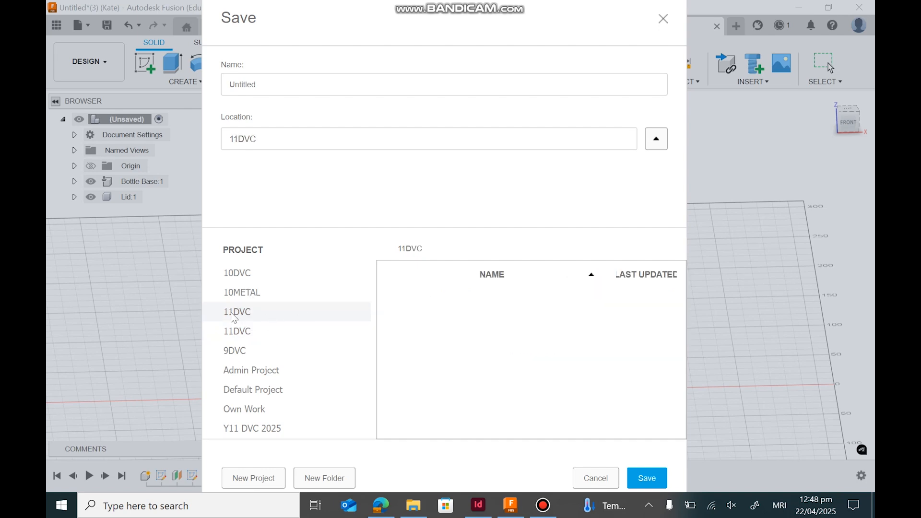
{"action": "left_click", "coordinate": [281, 79]}
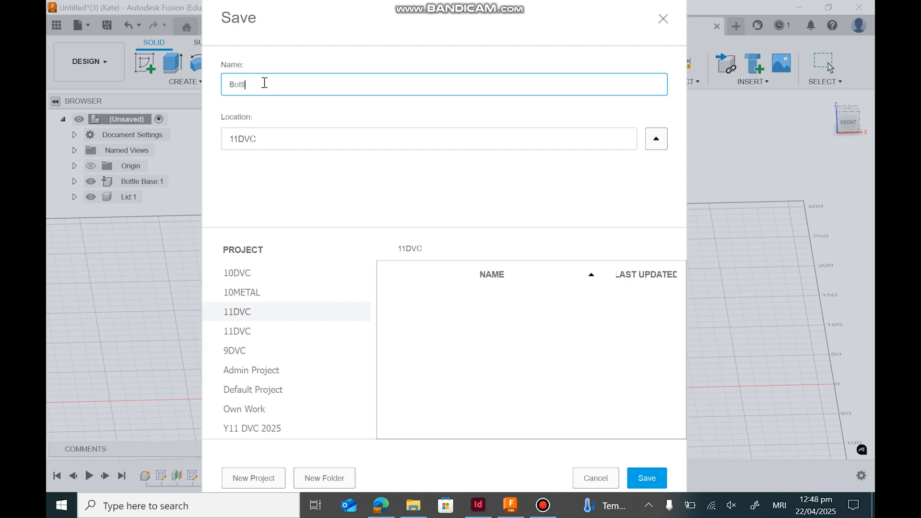
{"action": "left_click", "coordinate": [646, 481]}
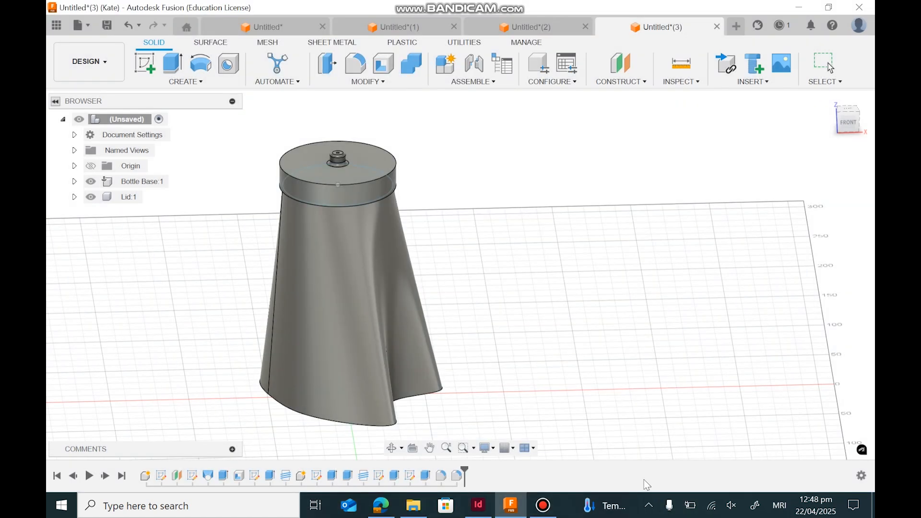
Step: Browse the two 11DVC projects in the stored data to locate the saved Bottle design
{"action": "left_click", "coordinate": [57, 27]}
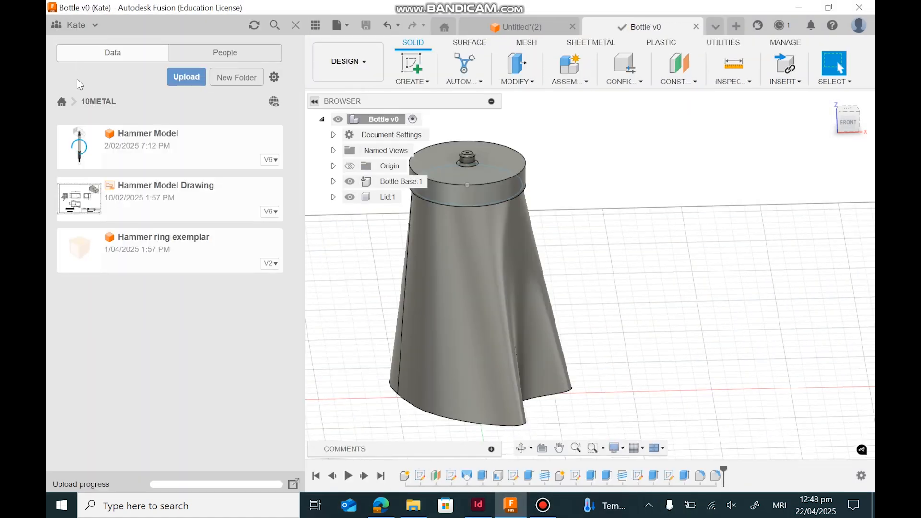
{"action": "left_click", "coordinate": [61, 101]}
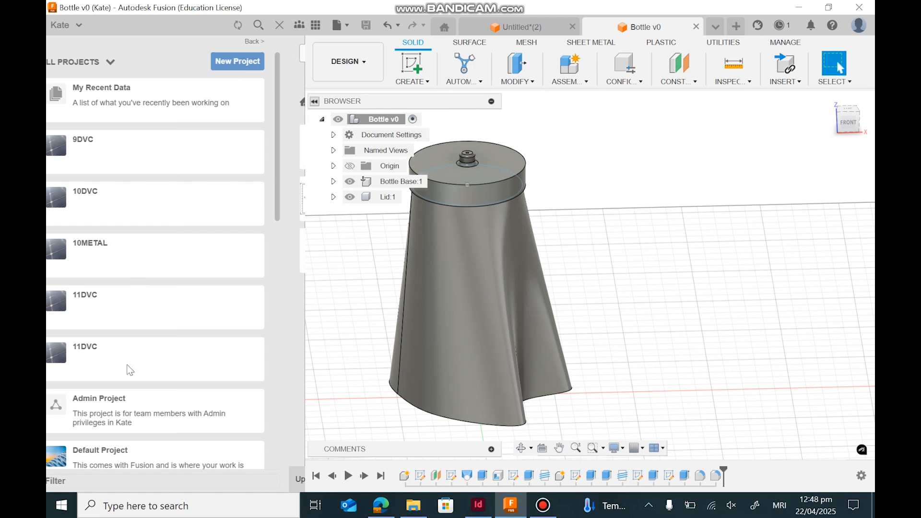
{"action": "left_click", "coordinate": [137, 317]}
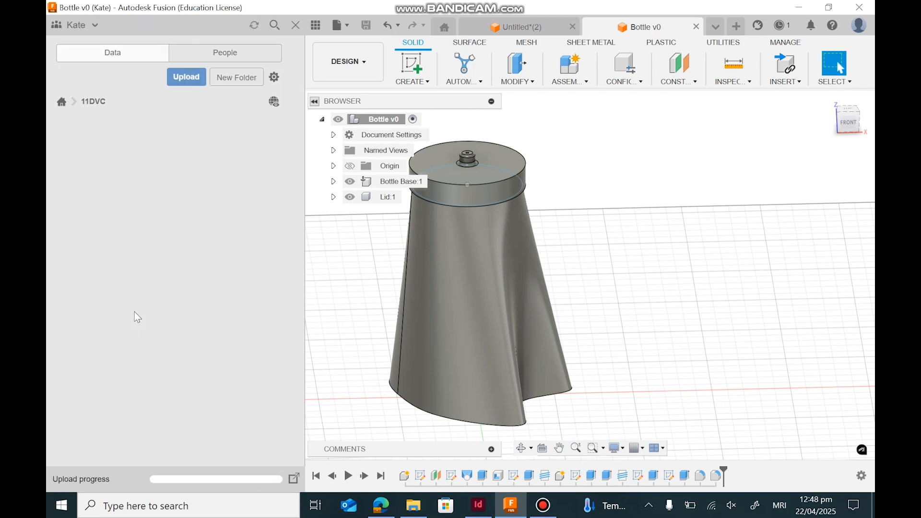
{"action": "left_click", "coordinate": [62, 104]}
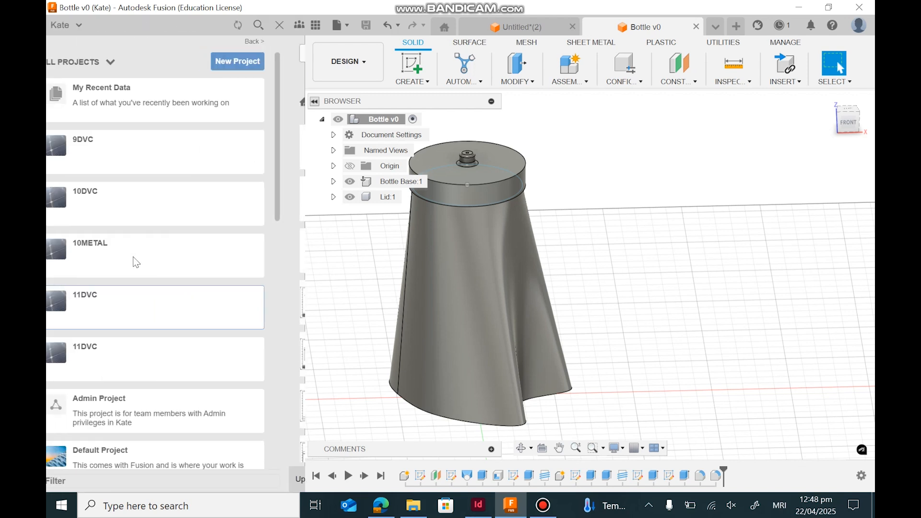
{"action": "left_click", "coordinate": [123, 366]}
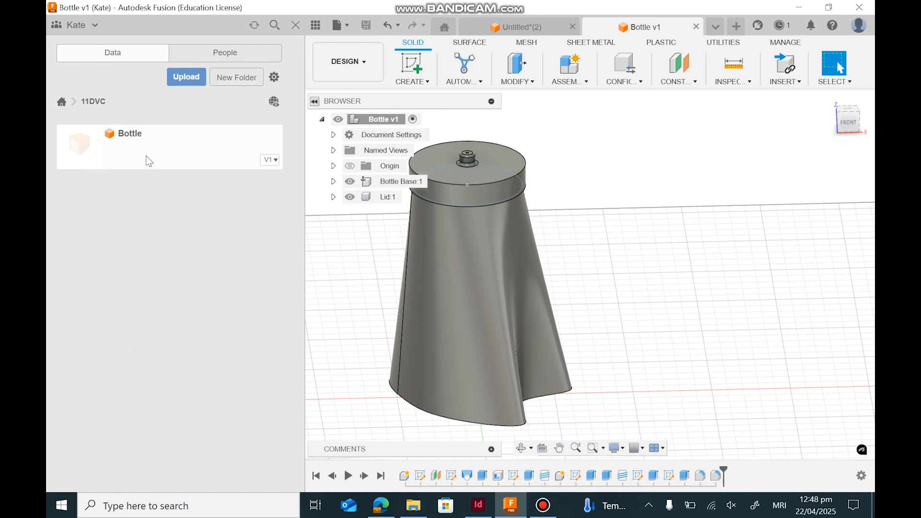
Step: Return to the list of all projects and close the data panel
{"action": "left_click", "coordinate": [62, 102]}
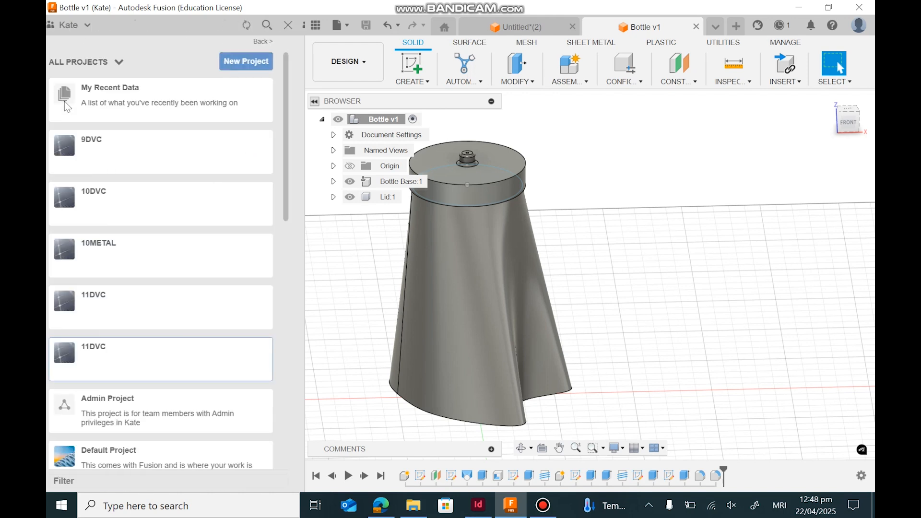
{"action": "left_click", "coordinate": [316, 26]}
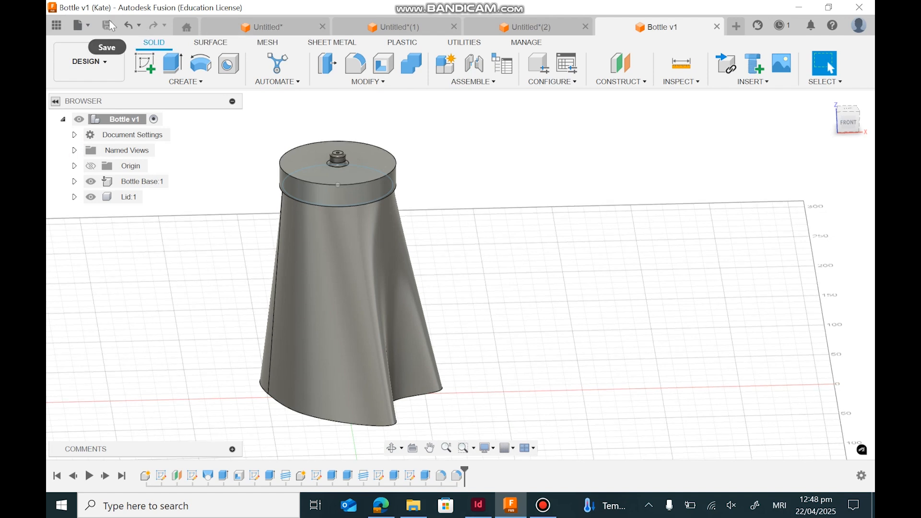
Step: Add an empty sketch on the lid's top face and save the design with the version description "User Saved"
{"action": "left_click", "coordinate": [145, 63]}
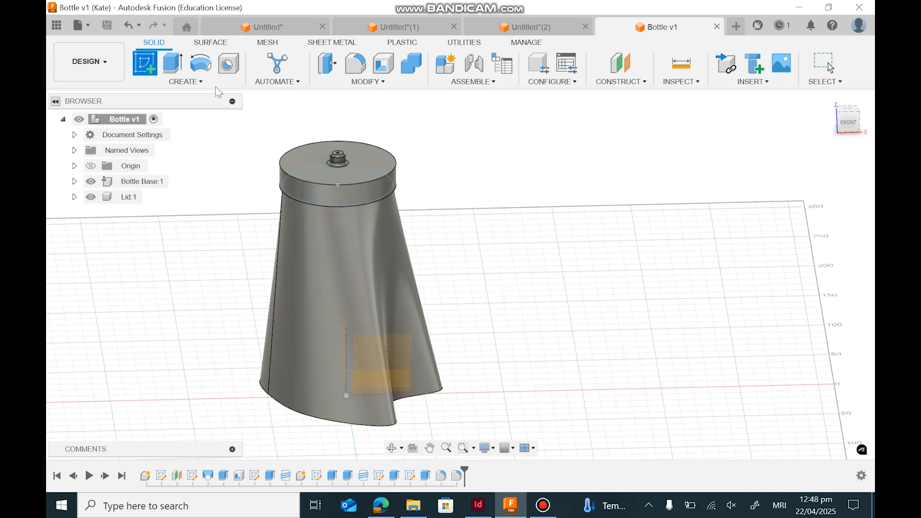
{"action": "left_click", "coordinate": [304, 158]}
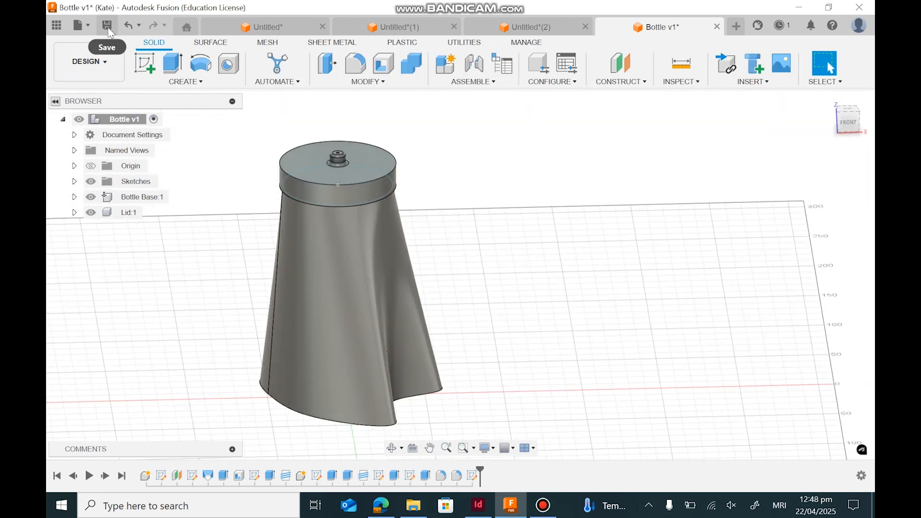
{"action": "left_click", "coordinate": [107, 26]}
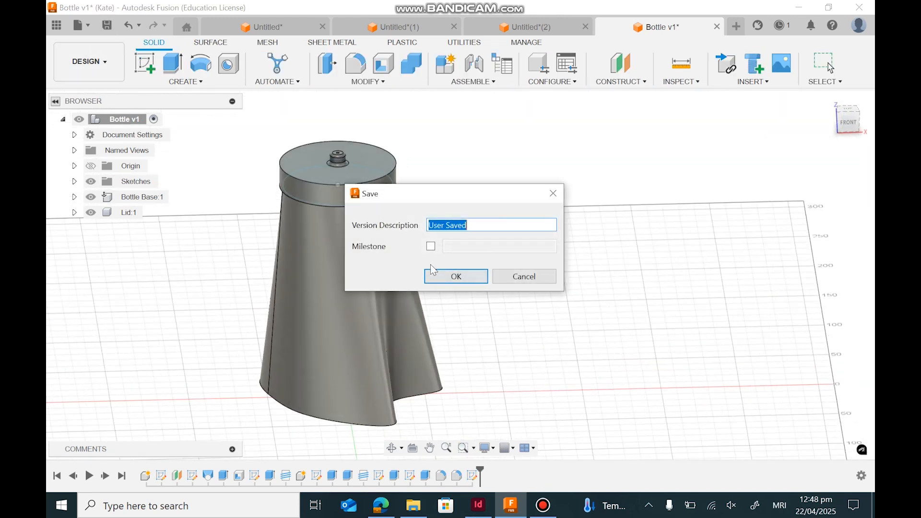
{"action": "left_click", "coordinate": [454, 275]}
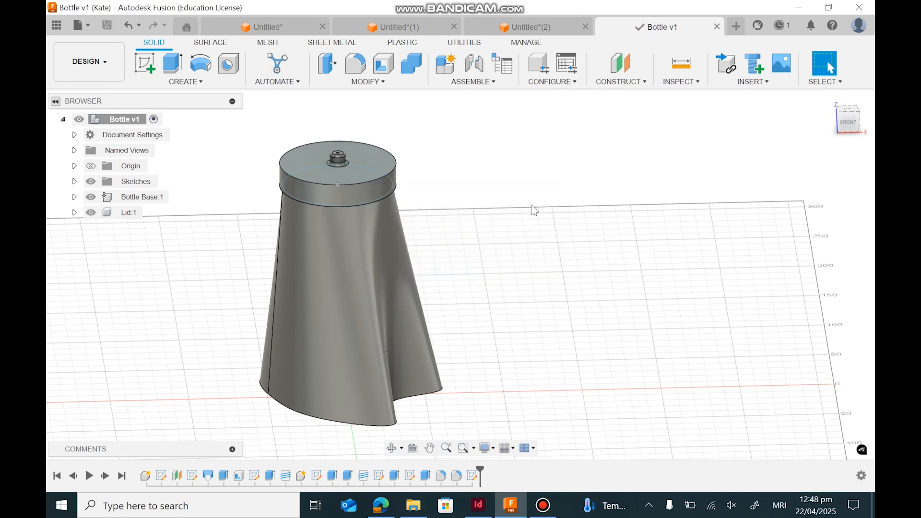
Step: Undo the sketch added on the lid's top face
{"action": "key", "text": "ctrl+z"}
{"action": "key", "text": "ctrl+z"}
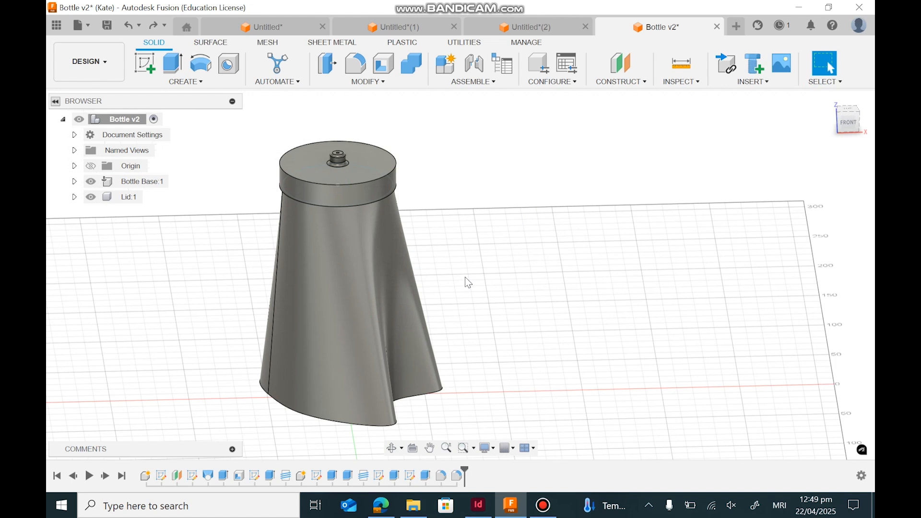
Step: Start assigning a physical material and expand the Plastic category of the Fusion Material Library
{"action": "middle_click_drag", "start_coordinate": [468, 282], "coordinate": [611, 283]}
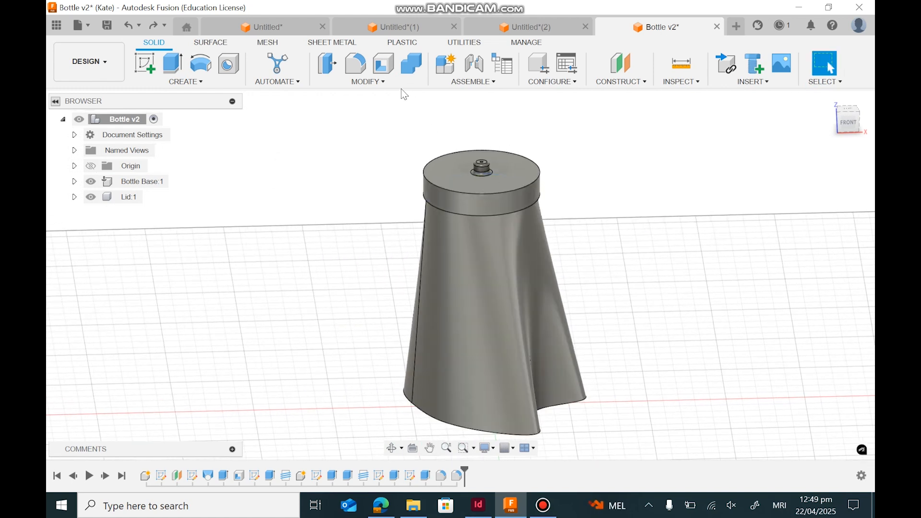
{"action": "left_click", "coordinate": [387, 83]}
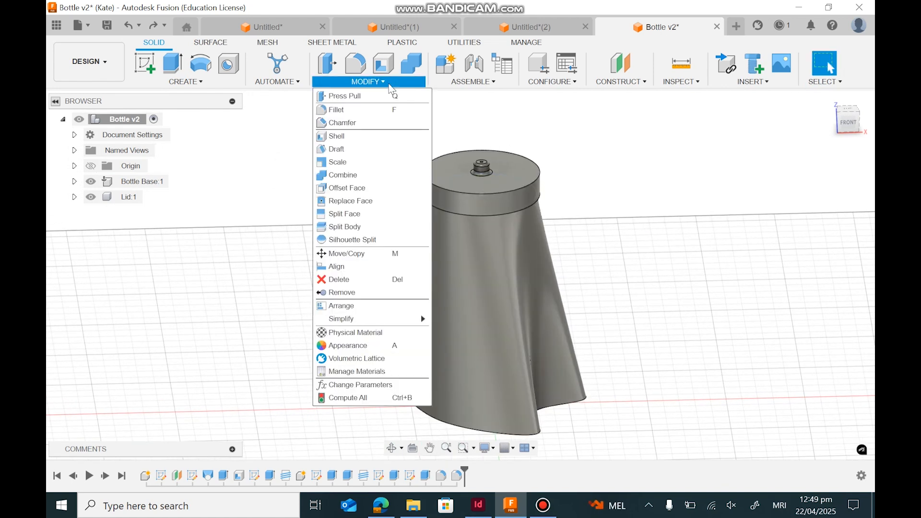
{"action": "left_click", "coordinate": [360, 333]}
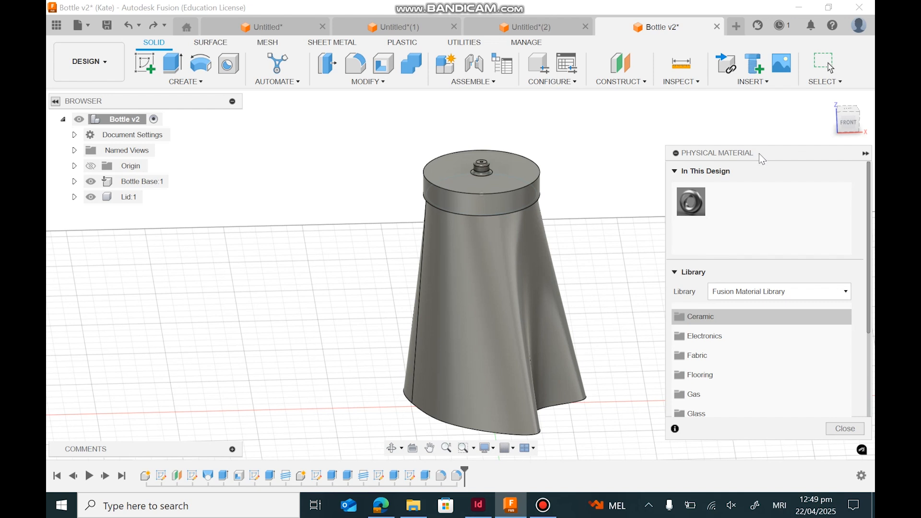
{"action": "left_click_drag", "start_coordinate": [760, 155], "coordinate": [751, 140]}
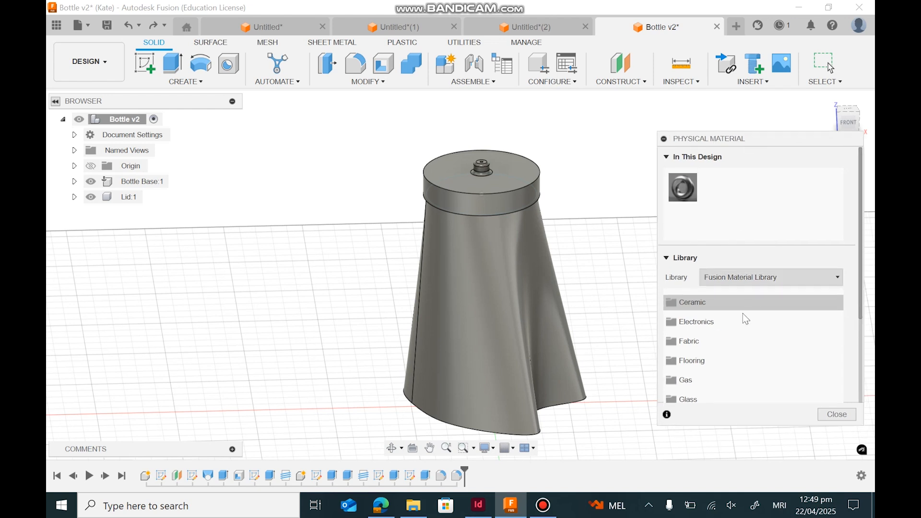
{"action": "left_click_drag", "start_coordinate": [862, 294], "coordinate": [862, 341]}
{"action": "scroll", "coordinate": [763, 336], "scroll_direction": "down", "scroll_amount": 3}
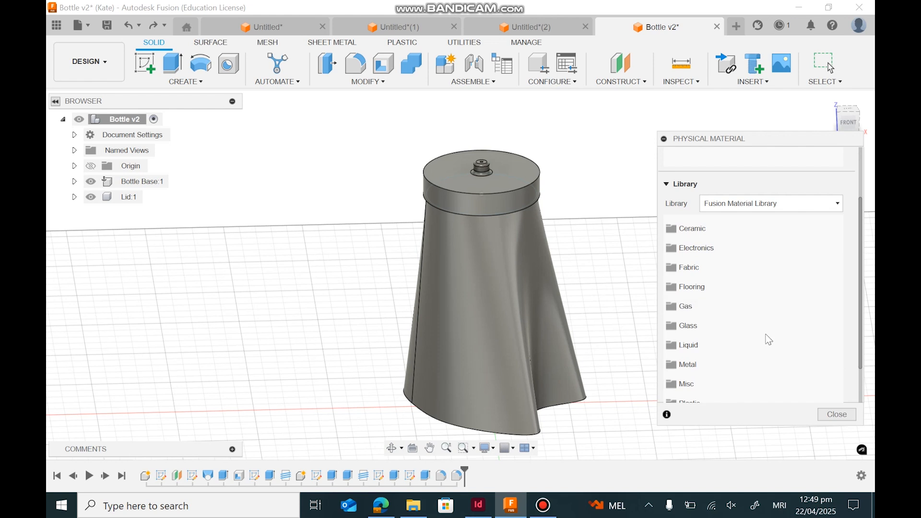
{"action": "left_click", "coordinate": [735, 352]}
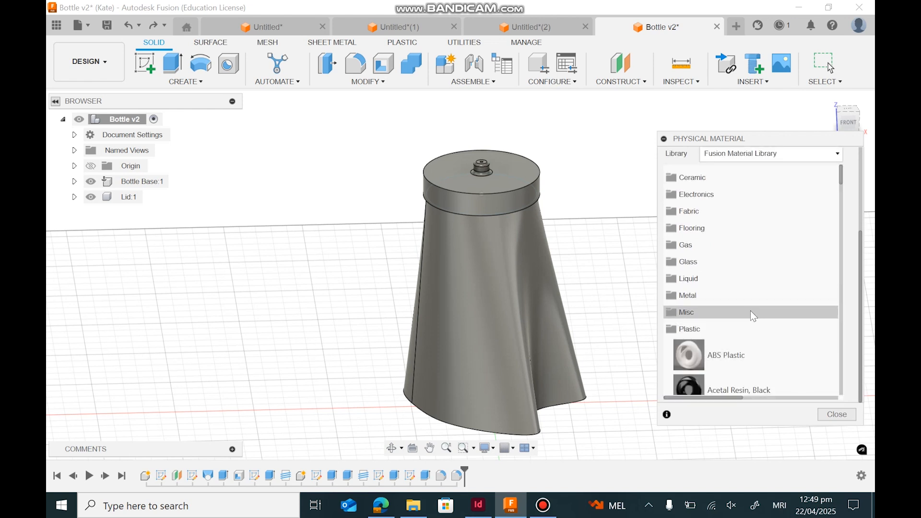
Step: Assign the Polypropylene material from the Plastic category to the bottle base
{"action": "scroll", "coordinate": [750, 309], "scroll_direction": "down", "scroll_amount": 6}
{"action": "scroll", "coordinate": [734, 267], "scroll_direction": "down", "scroll_amount": 15}
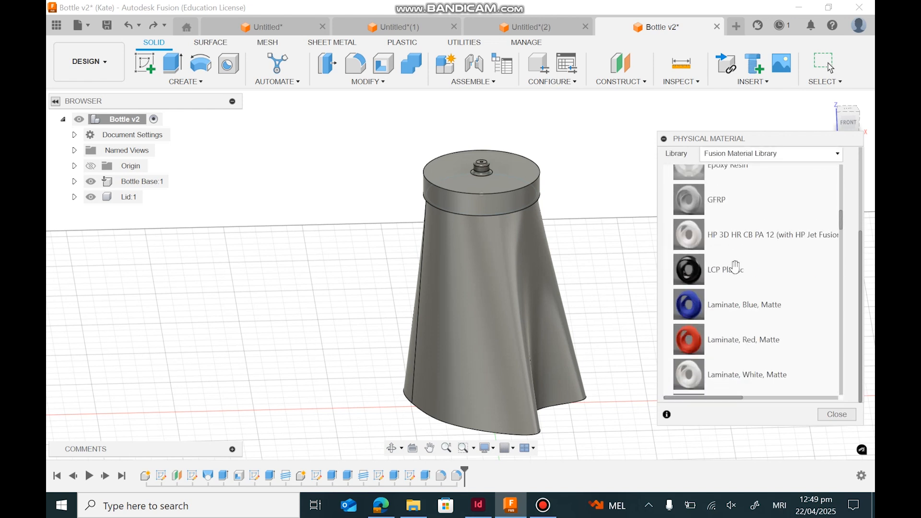
{"action": "scroll", "coordinate": [763, 331], "scroll_direction": "down", "scroll_amount": 5}
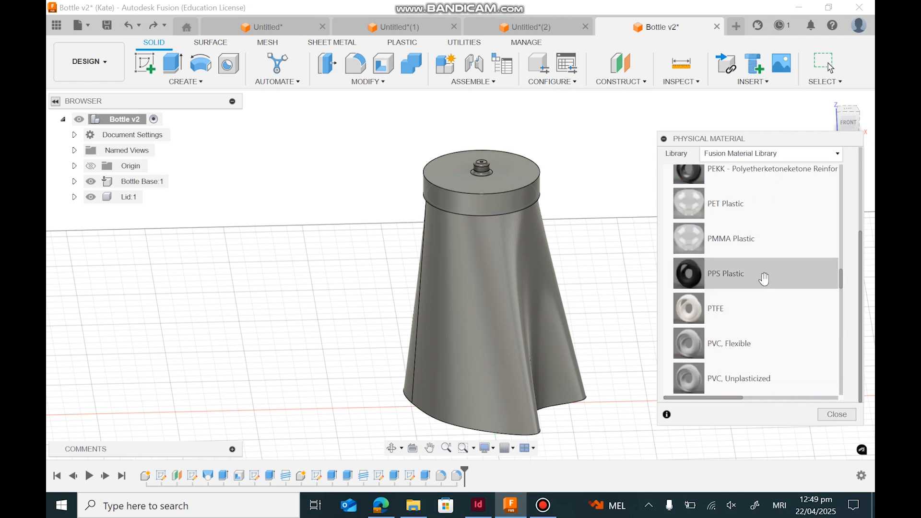
{"action": "scroll", "coordinate": [764, 279], "scroll_direction": "down", "scroll_amount": 3}
{"action": "scroll", "coordinate": [764, 279], "scroll_direction": "down", "scroll_amount": 4}
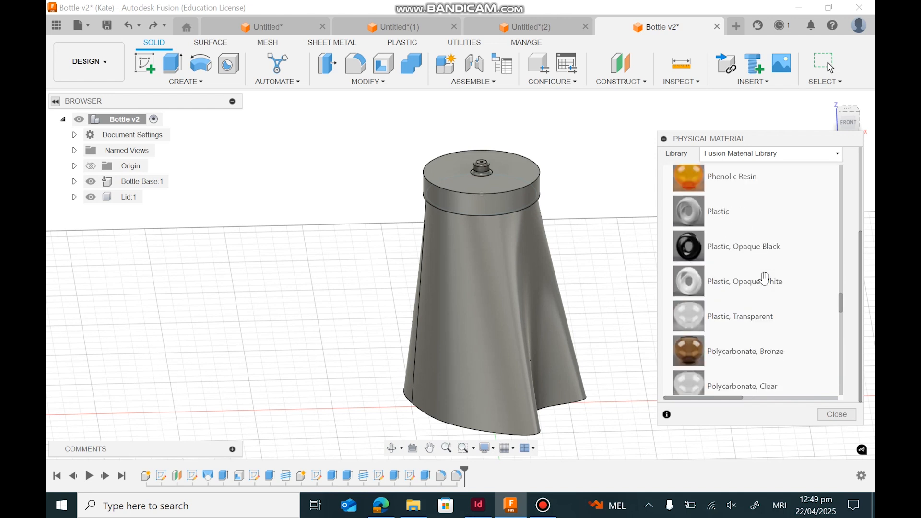
{"action": "scroll", "coordinate": [764, 279], "scroll_direction": "down", "scroll_amount": 3}
{"action": "scroll", "coordinate": [764, 279], "scroll_direction": "down", "scroll_amount": 1}
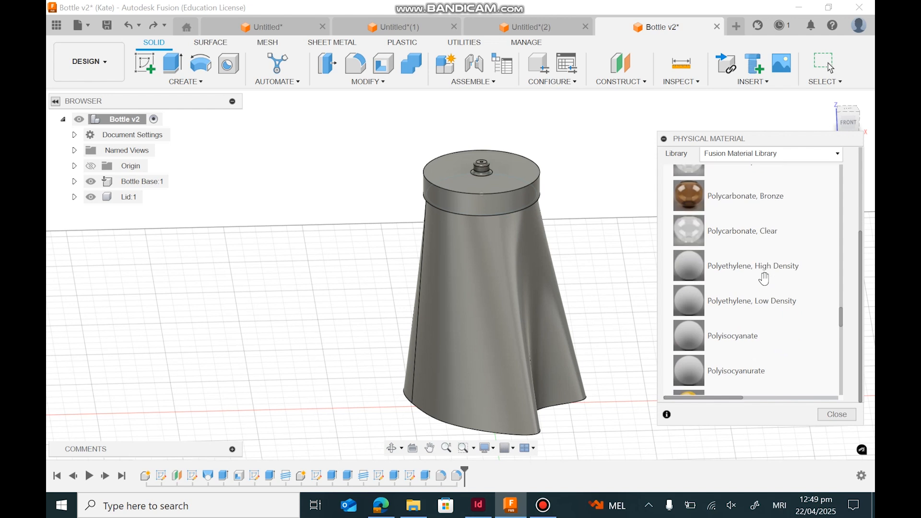
{"action": "scroll", "coordinate": [764, 279], "scroll_direction": "up", "scroll_amount": 1}
{"action": "scroll", "coordinate": [763, 279], "scroll_direction": "down", "scroll_amount": 3}
{"action": "scroll", "coordinate": [763, 278], "scroll_direction": "down", "scroll_amount": 3}
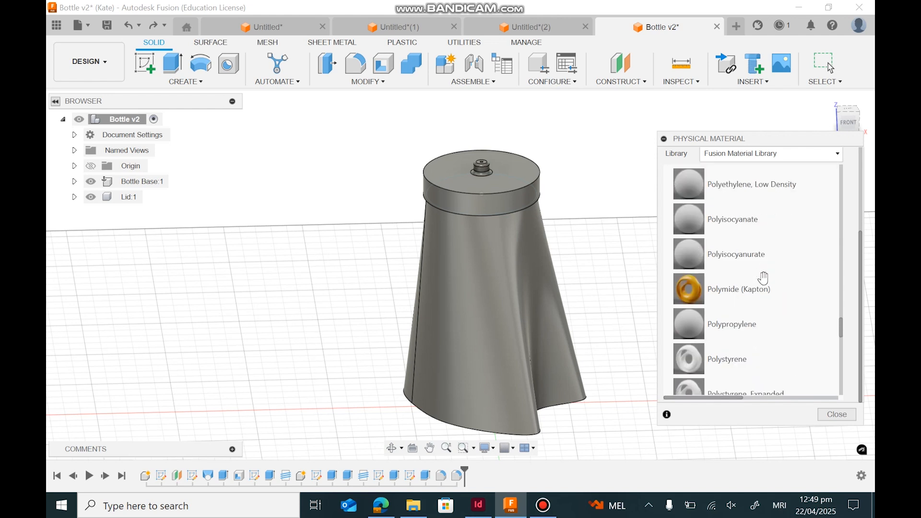
{"action": "left_click_drag", "start_coordinate": [743, 291], "coordinate": [485, 277]}
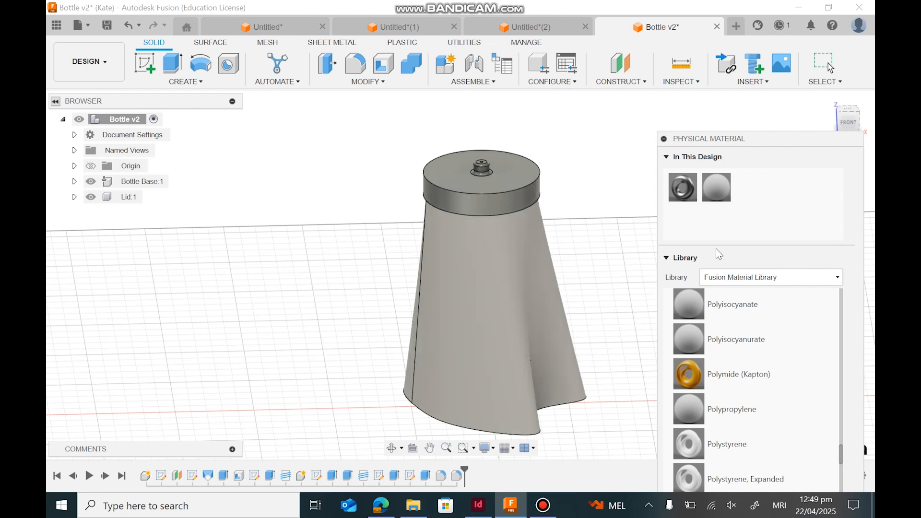
Step: Edit the Polypropylene material's advanced appearance, set its colour to purple RGB 170 39 179, and apply the change
{"action": "right_click", "coordinate": [726, 189]}
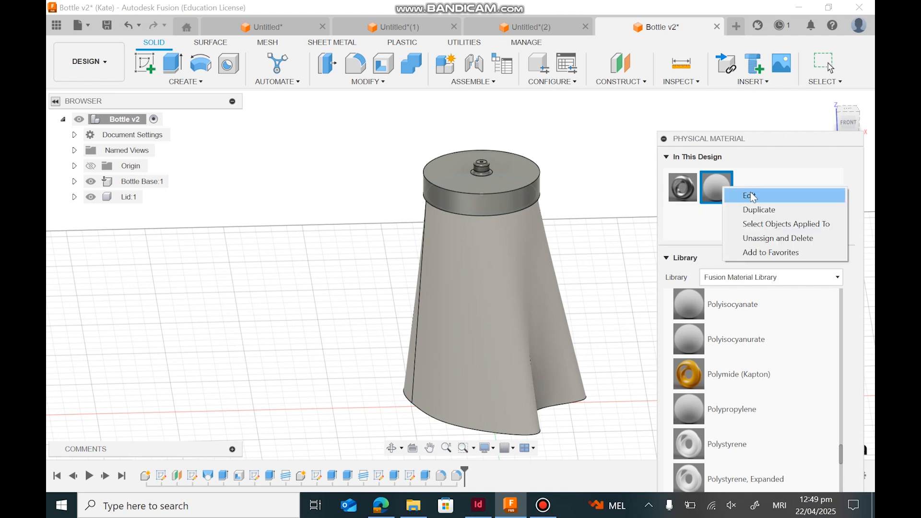
{"action": "left_click", "coordinate": [752, 197]}
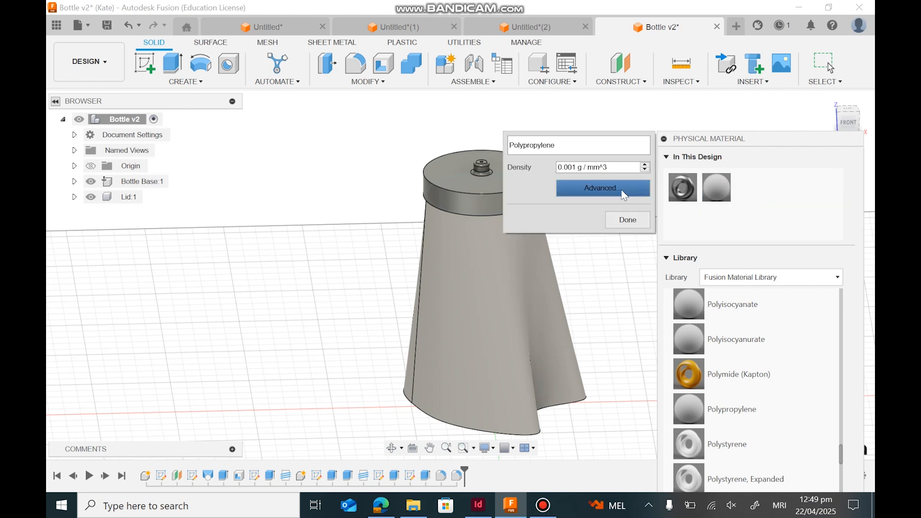
{"action": "left_click", "coordinate": [609, 185]}
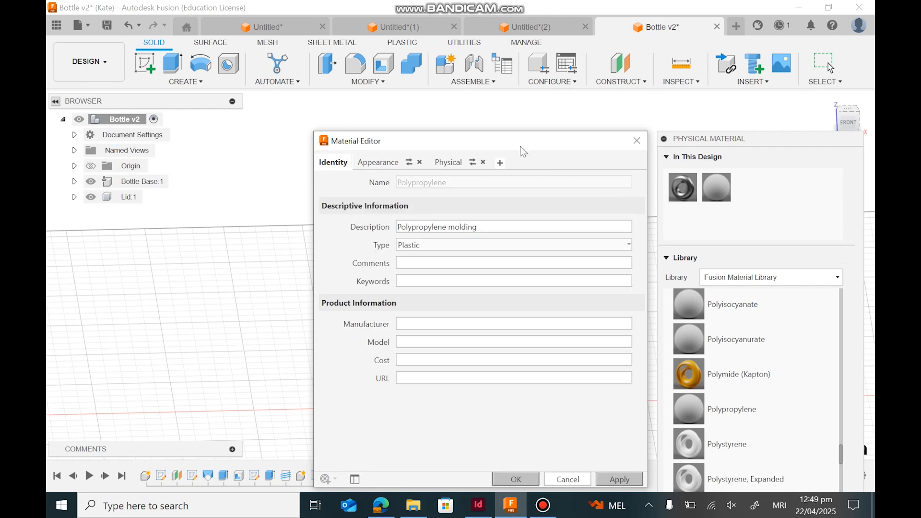
{"action": "left_click_drag", "start_coordinate": [519, 145], "coordinate": [492, 119]}
{"action": "left_click", "coordinate": [344, 139]}
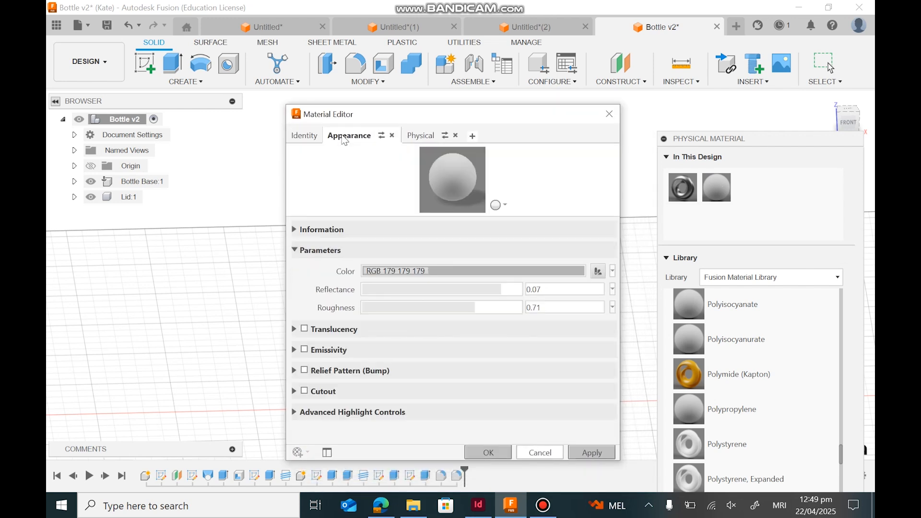
{"action": "left_click", "coordinate": [388, 271]}
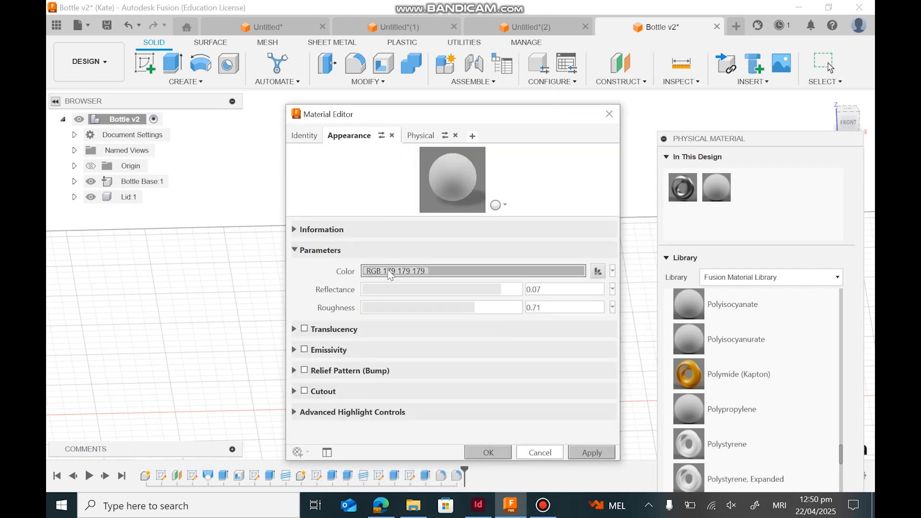
{"action": "left_click", "coordinate": [540, 258]}
{"action": "left_click", "coordinate": [493, 195]}
{"action": "left_click", "coordinate": [463, 198]}
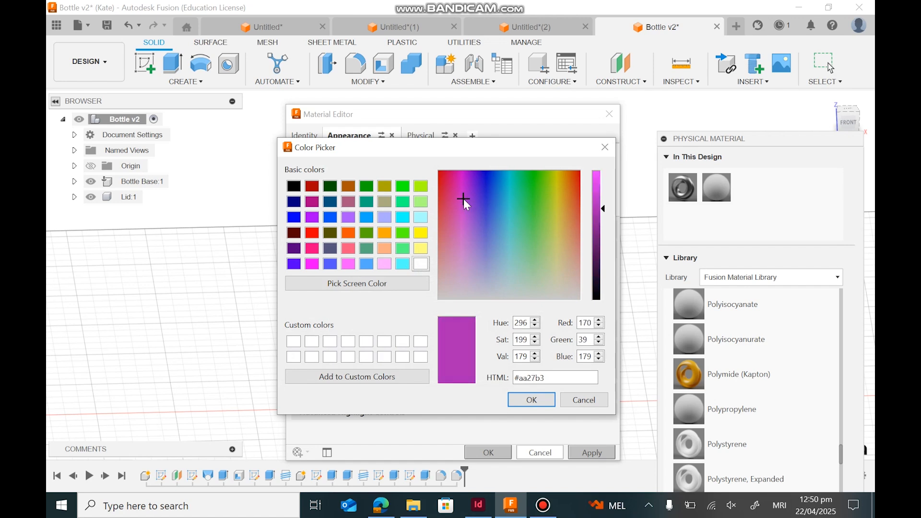
{"action": "left_click", "coordinate": [531, 399]}
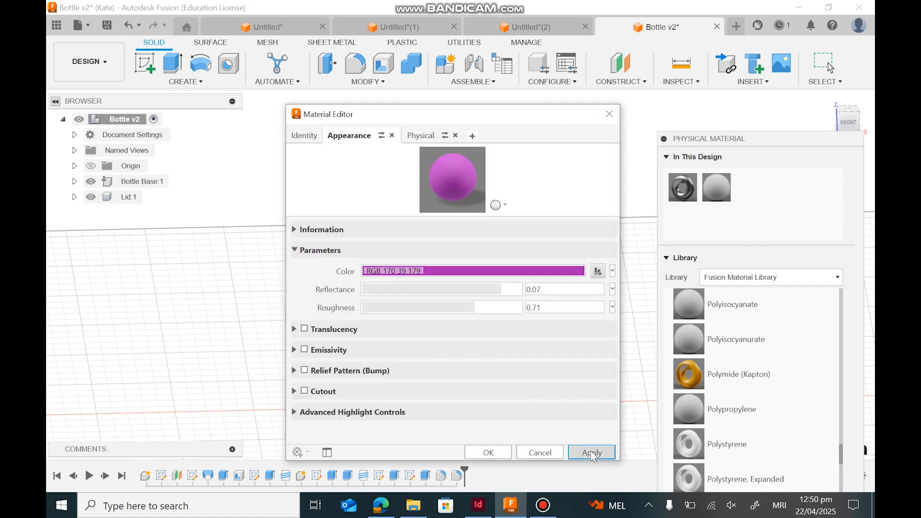
{"action": "left_click", "coordinate": [591, 452]}
{"action": "left_click", "coordinate": [610, 114]}
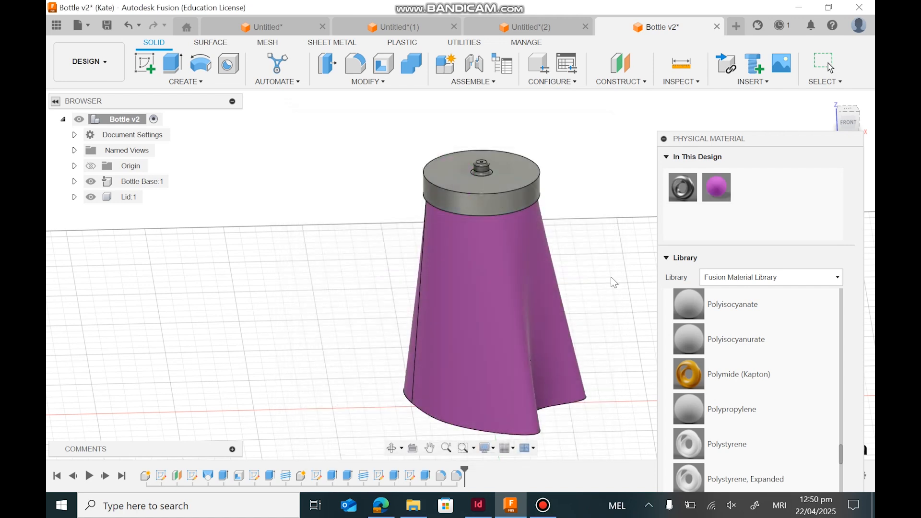
Step: Assign the material named Plastic from the Fusion Material Library to the lid
{"action": "scroll", "coordinate": [796, 344], "scroll_direction": "down", "scroll_amount": 3}
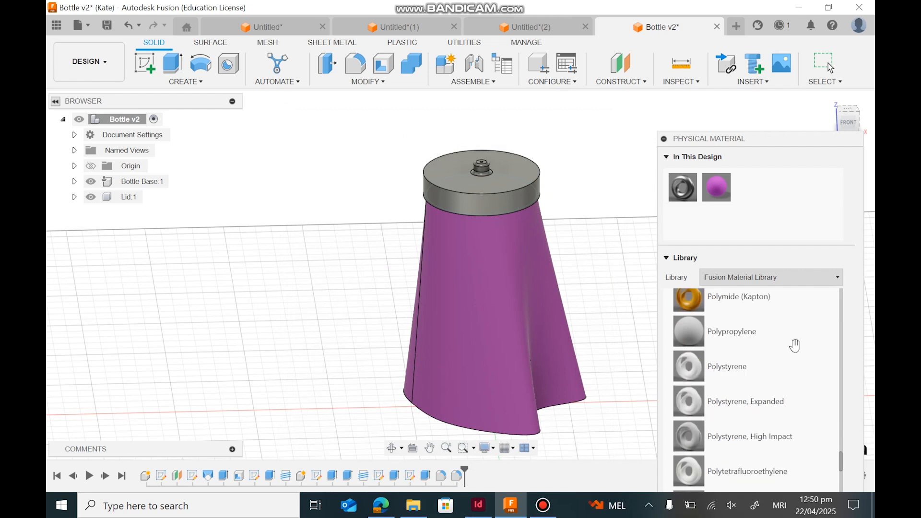
{"action": "scroll", "coordinate": [795, 345], "scroll_direction": "down", "scroll_amount": 8}
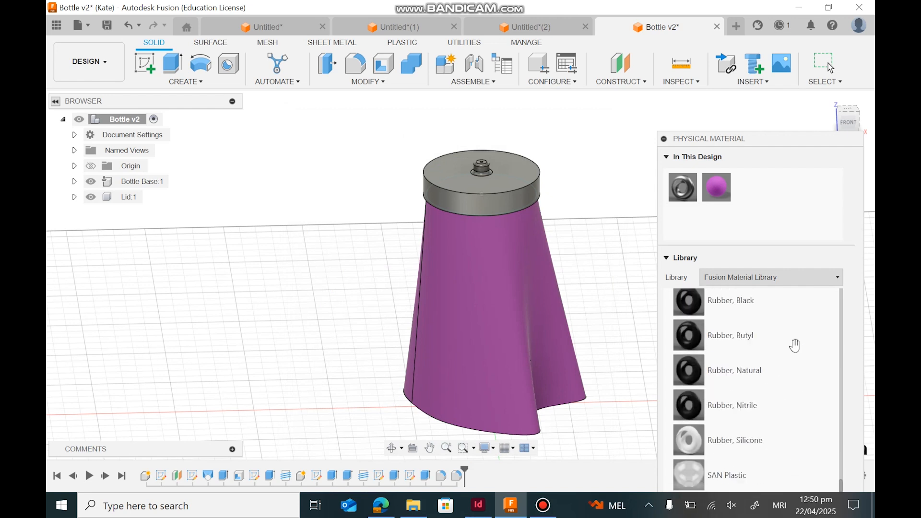
{"action": "scroll", "coordinate": [794, 345], "scroll_direction": "up", "scroll_amount": 2}
{"action": "scroll", "coordinate": [795, 345], "scroll_direction": "down", "scroll_amount": 4}
{"action": "scroll", "coordinate": [795, 345], "scroll_direction": "down", "scroll_amount": 4}
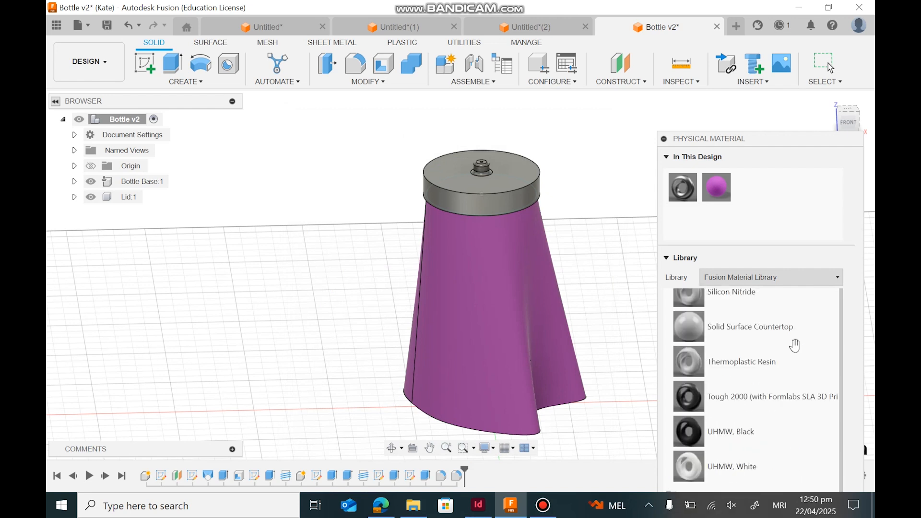
{"action": "scroll", "coordinate": [795, 346], "scroll_direction": "up", "scroll_amount": 4}
{"action": "scroll", "coordinate": [795, 346], "scroll_direction": "up", "scroll_amount": 15}
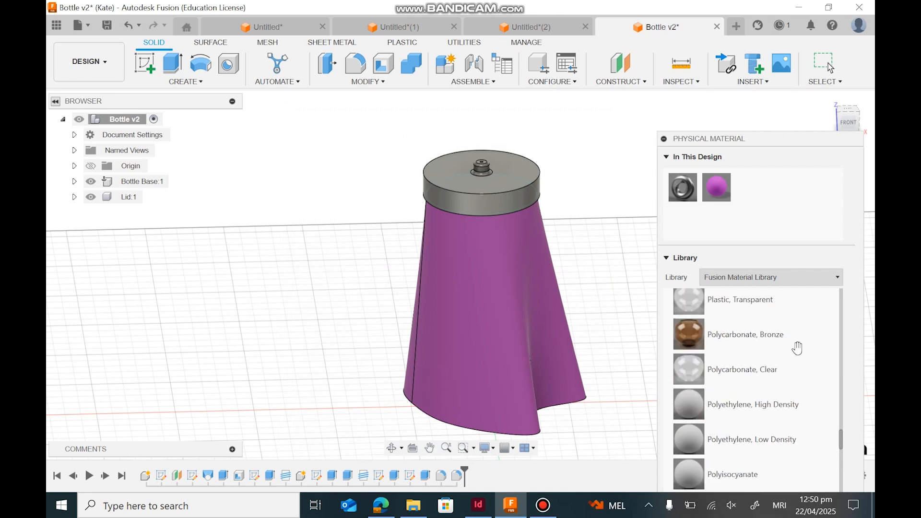
{"action": "scroll", "coordinate": [797, 347], "scroll_direction": "up", "scroll_amount": 5}
{"action": "scroll", "coordinate": [739, 360], "scroll_direction": "up", "scroll_amount": 3}
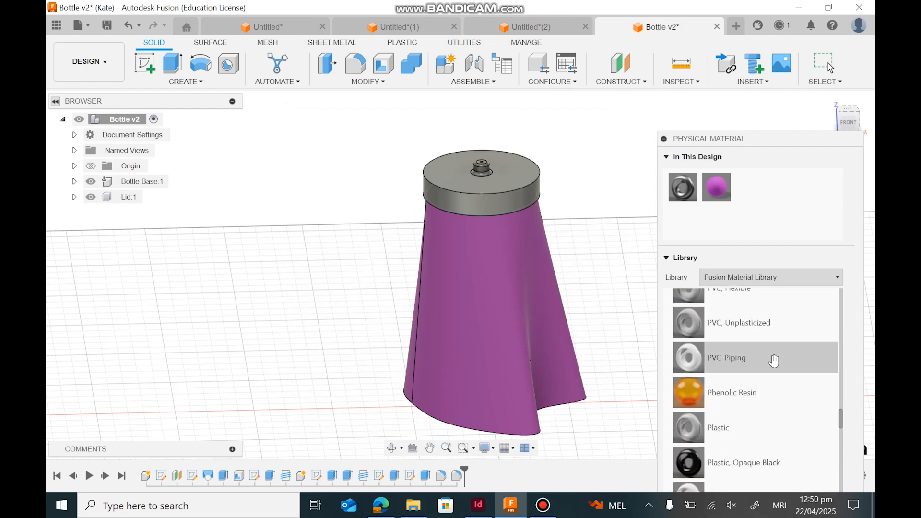
{"action": "scroll", "coordinate": [729, 379], "scroll_direction": "down", "scroll_amount": 1}
{"action": "left_click_drag", "start_coordinate": [727, 384], "coordinate": [523, 157]}
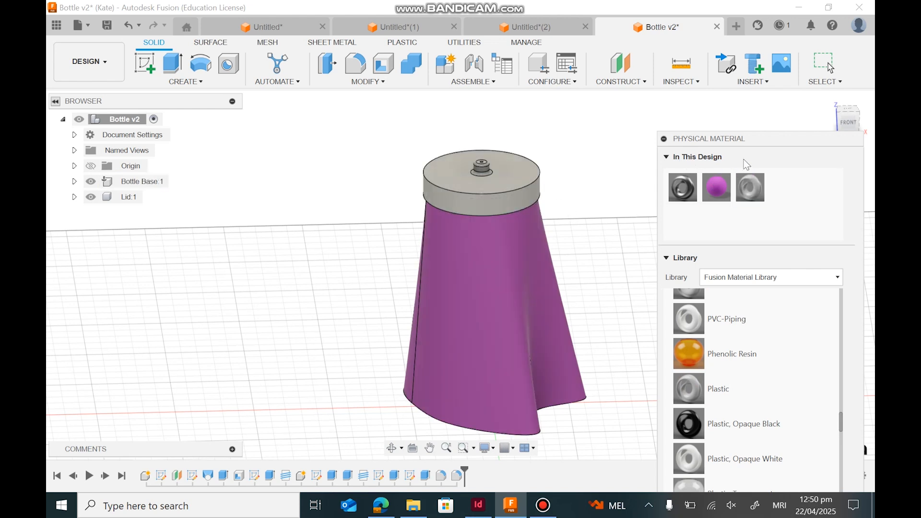
Step: Edit the lid's Plastic material, set its appearance colour to yellow RGB 255 255 0, and finish the physical material assignment
{"action": "right_click", "coordinate": [753, 188]}
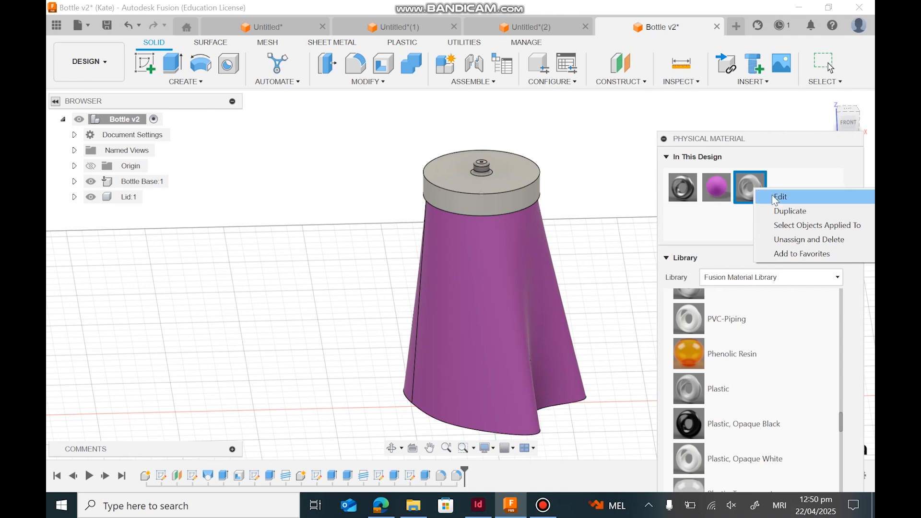
{"action": "left_click", "coordinate": [772, 194]}
{"action": "left_click", "coordinate": [616, 189]}
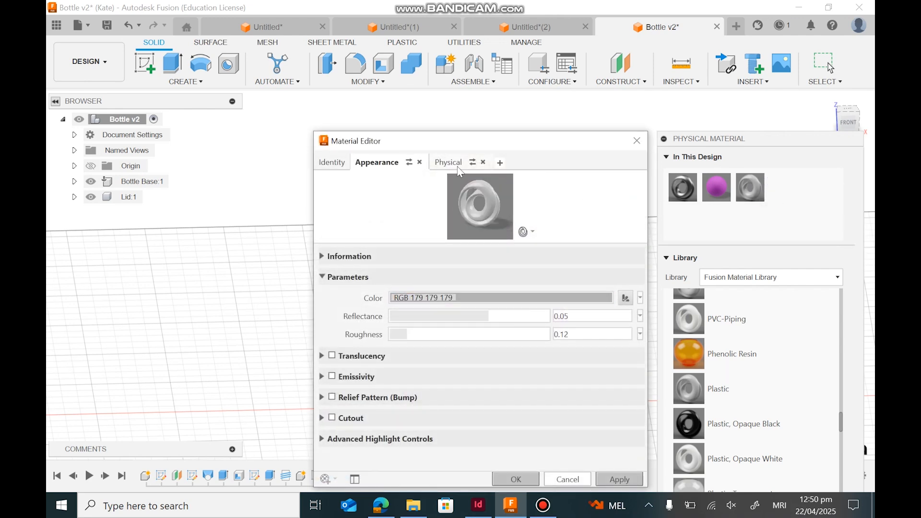
{"action": "left_click", "coordinate": [426, 298]}
{"action": "left_click", "coordinate": [447, 259]}
{"action": "left_click", "coordinate": [412, 259]}
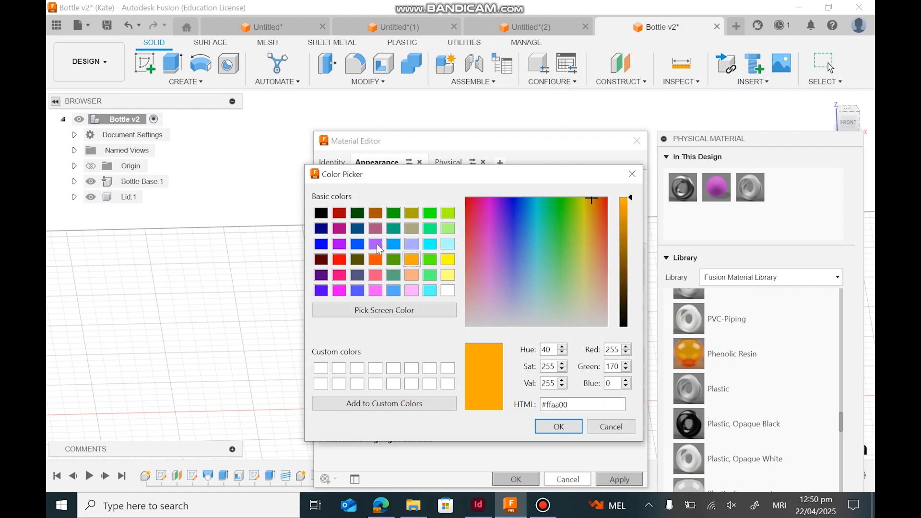
{"action": "left_click", "coordinate": [376, 245]}
{"action": "left_click", "coordinate": [357, 260]}
{"action": "left_click", "coordinate": [376, 275]}
{"action": "mouse_move", "coordinate": [518, 258]}
{"action": "left_mouse_down"}
{"action": "mouse_move", "coordinate": [582, 246]}
{"action": "mouse_move", "coordinate": [534, 236]}
{"action": "mouse_move", "coordinate": [500, 253]}
{"action": "left_mouse_up"}
{"action": "left_click", "coordinate": [448, 260]}
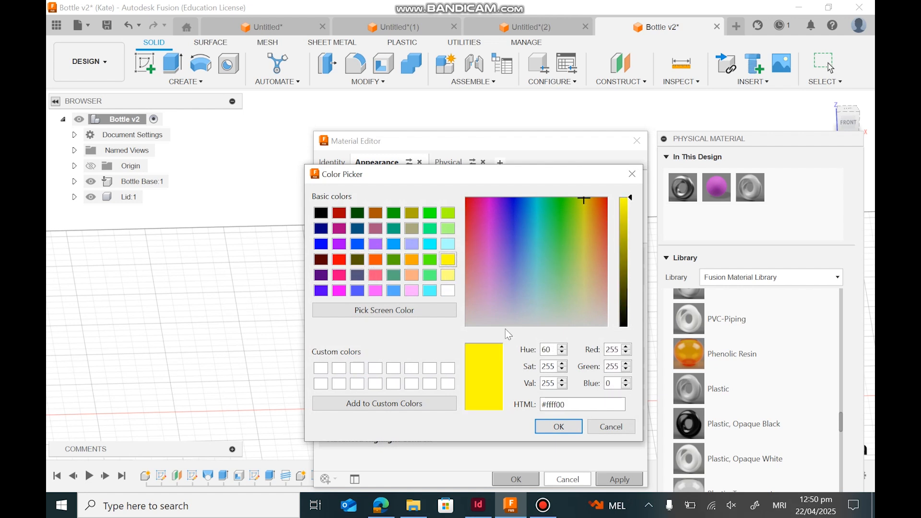
{"action": "left_click", "coordinate": [558, 427]}
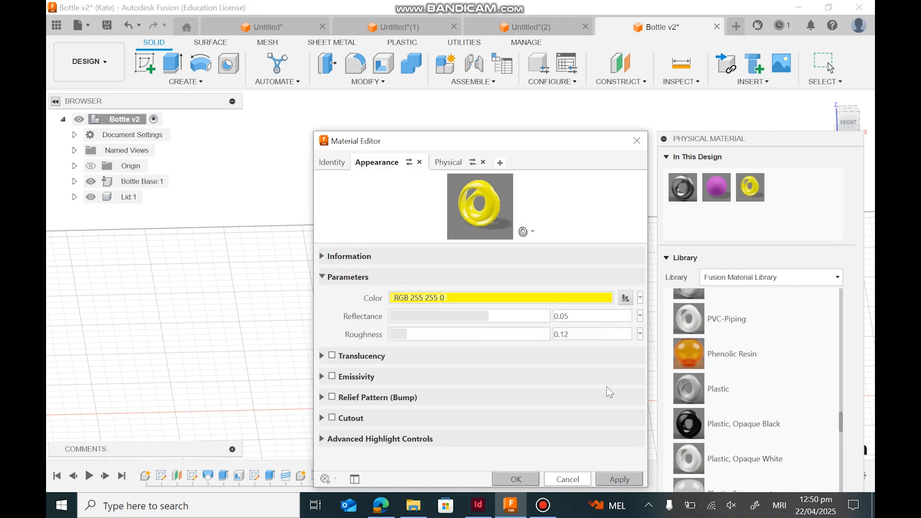
{"action": "left_click", "coordinate": [636, 142]}
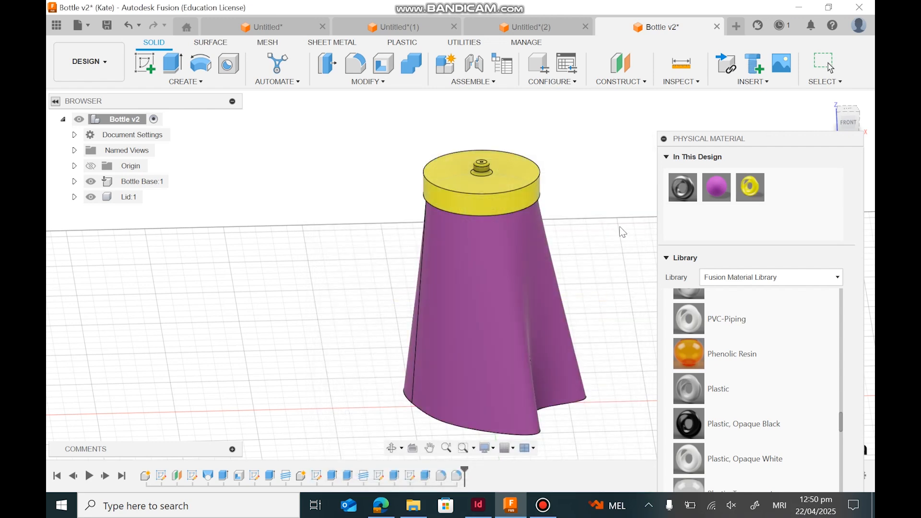
{"action": "left_click_drag", "start_coordinate": [787, 139], "coordinate": [752, 88]}
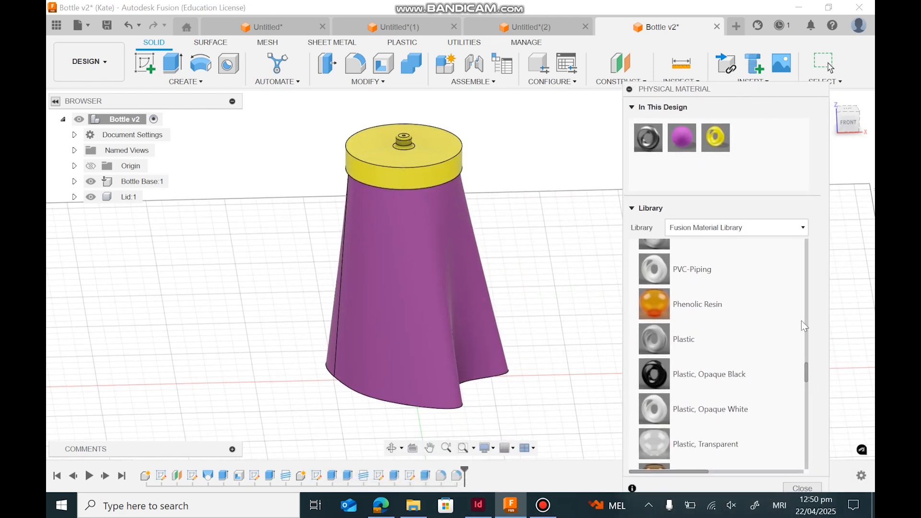
{"action": "left_click", "coordinate": [802, 487]}
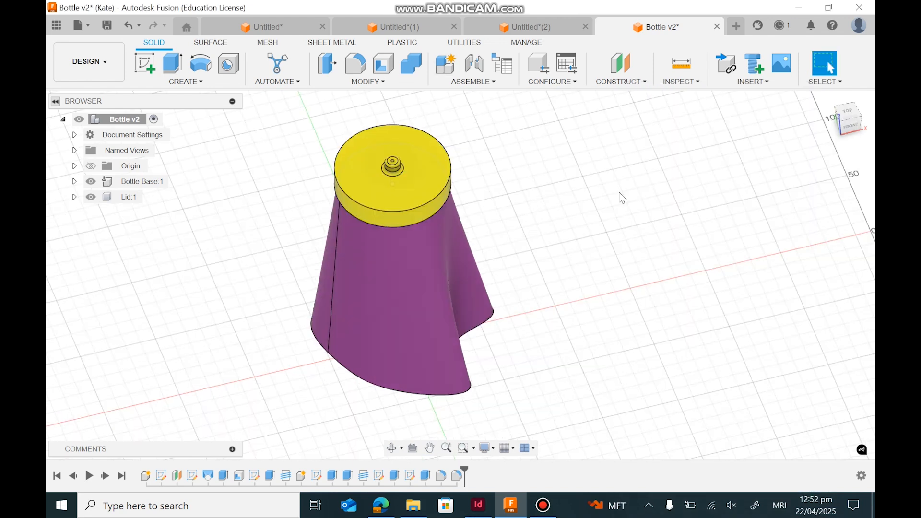
Step: Activate the Lid component and start a new sketch on its flat top face
{"action": "left_click", "coordinate": [846, 124]}
{"action": "scroll", "coordinate": [469, 157], "scroll_direction": "up", "scroll_amount": 2}
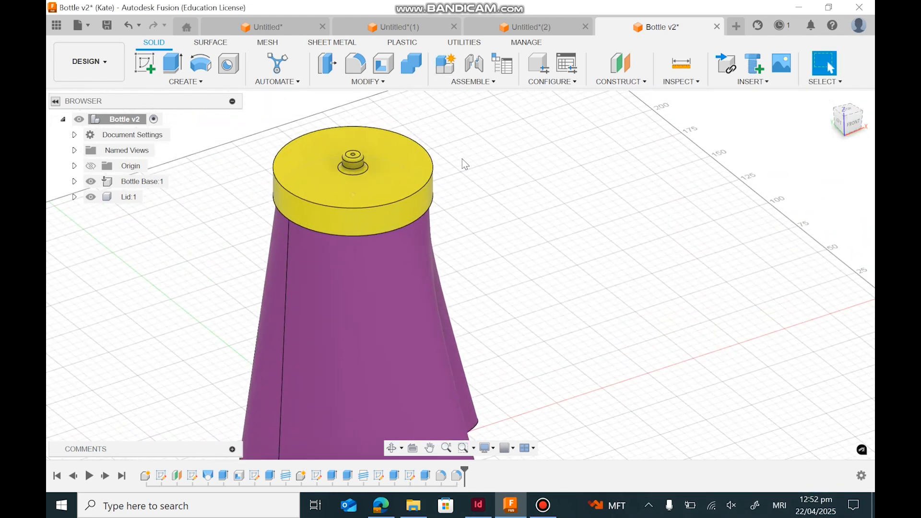
{"action": "middle_click_drag", "start_coordinate": [324, 231], "coordinate": [523, 251]}
{"action": "scroll", "coordinate": [715, 221], "scroll_direction": "up", "scroll_amount": 2}
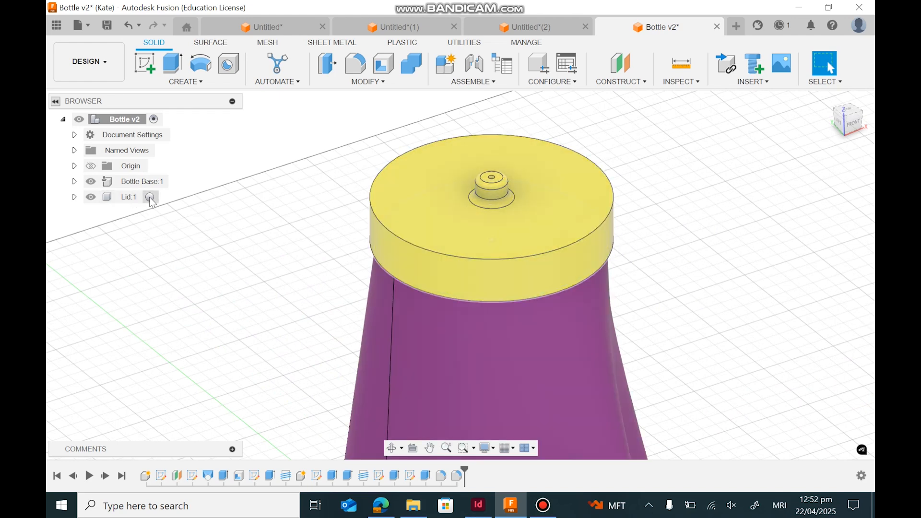
{"action": "left_click", "coordinate": [153, 197]}
{"action": "left_click", "coordinate": [204, 235]}
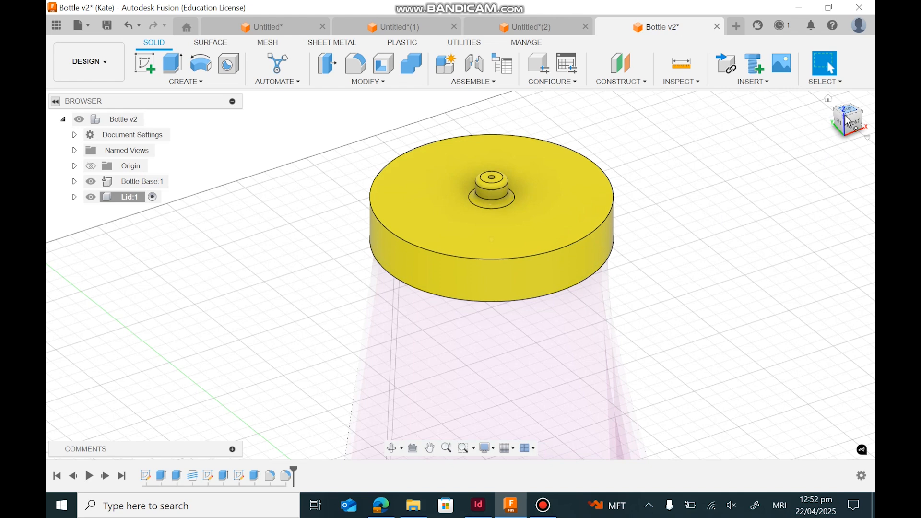
{"action": "left_click", "coordinate": [145, 63]}
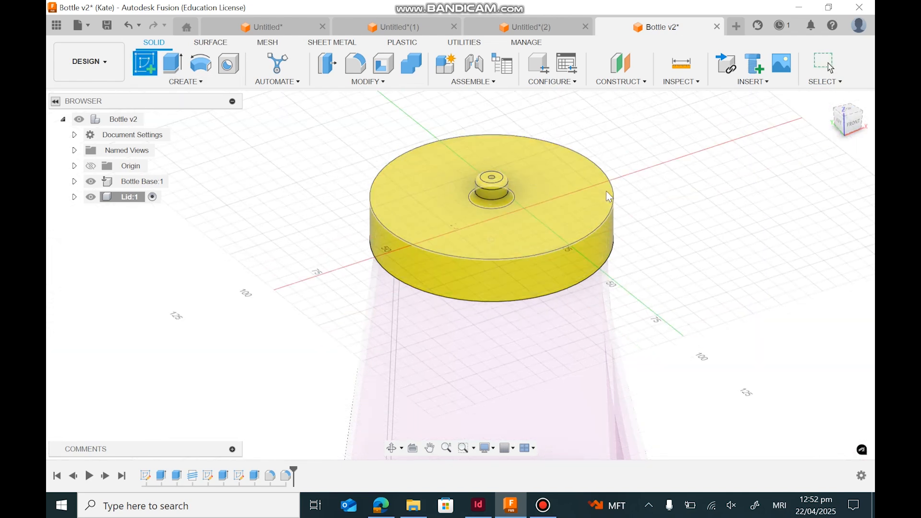
{"action": "left_click", "coordinate": [606, 190]}
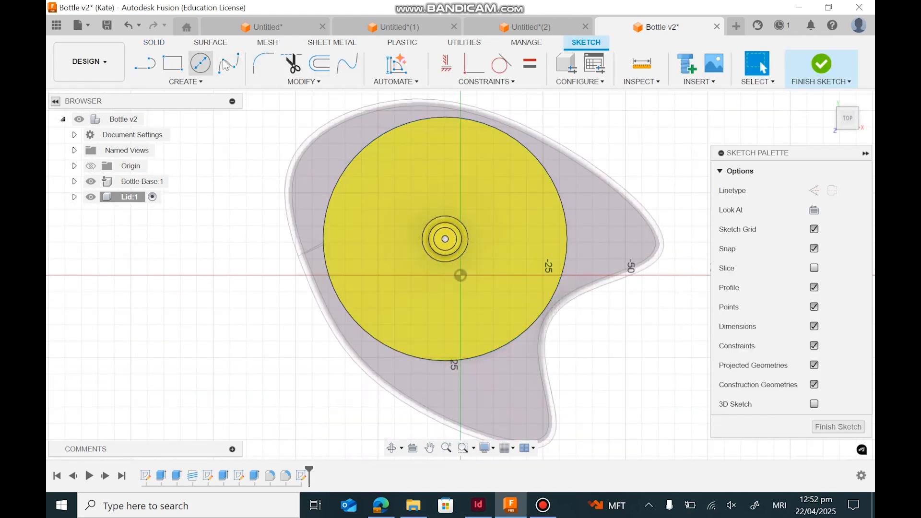
Step: Sketch an outward-bulging fit point spline with both ends on the lid's circular edge as the outer outline of a small loop
{"action": "left_click", "coordinate": [228, 63]}
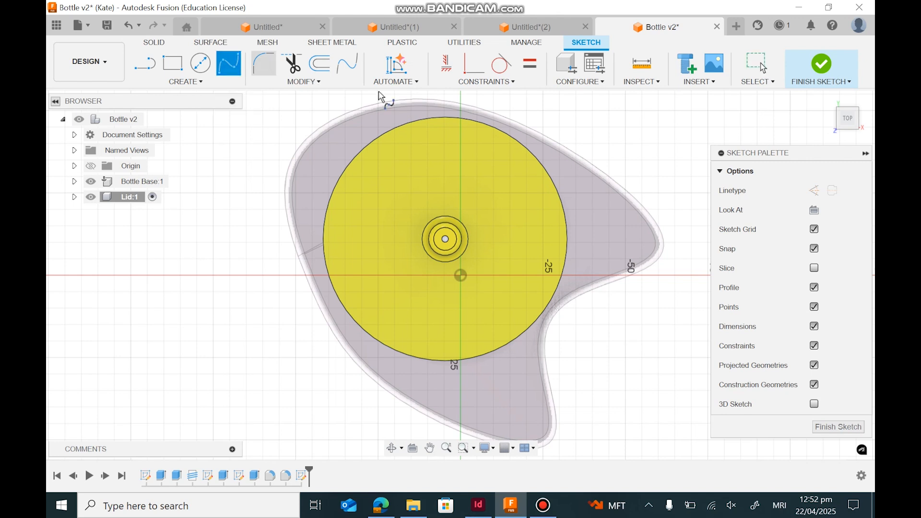
{"action": "left_click", "coordinate": [533, 119]}
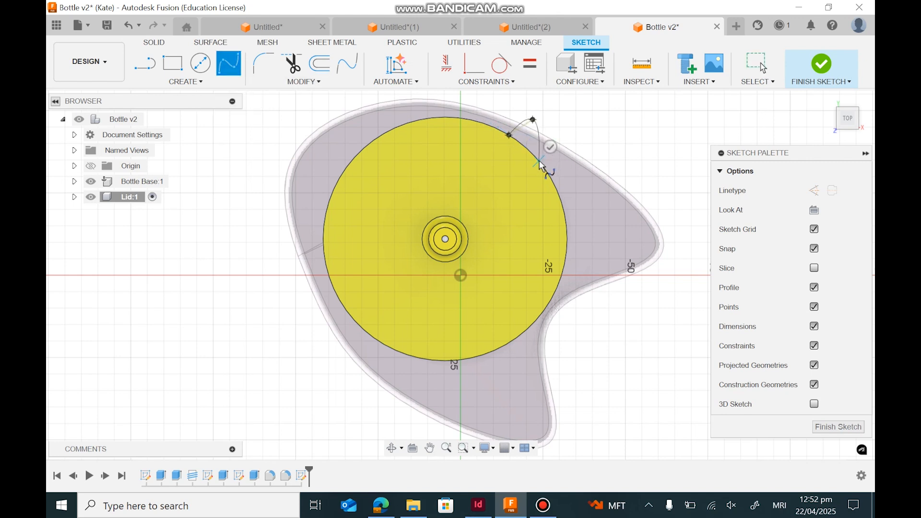
{"action": "left_click", "coordinate": [544, 127]}
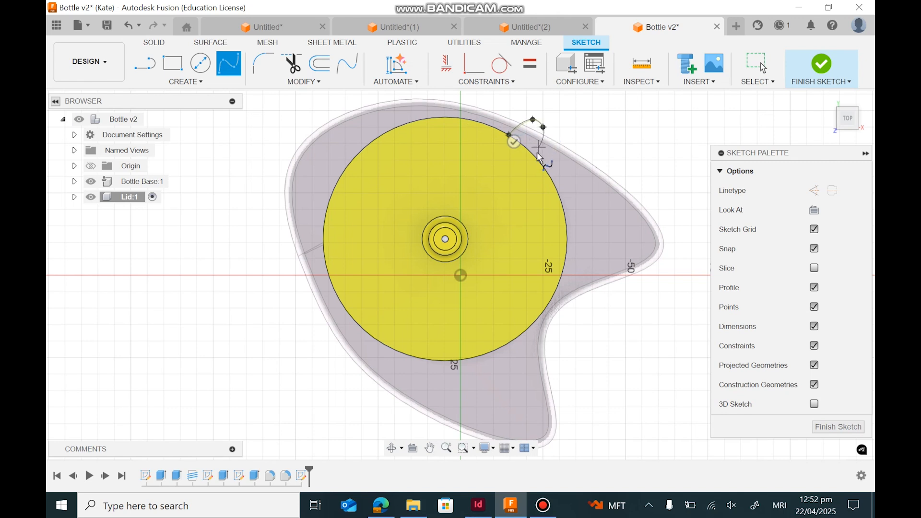
{"action": "left_click", "coordinate": [507, 137]}
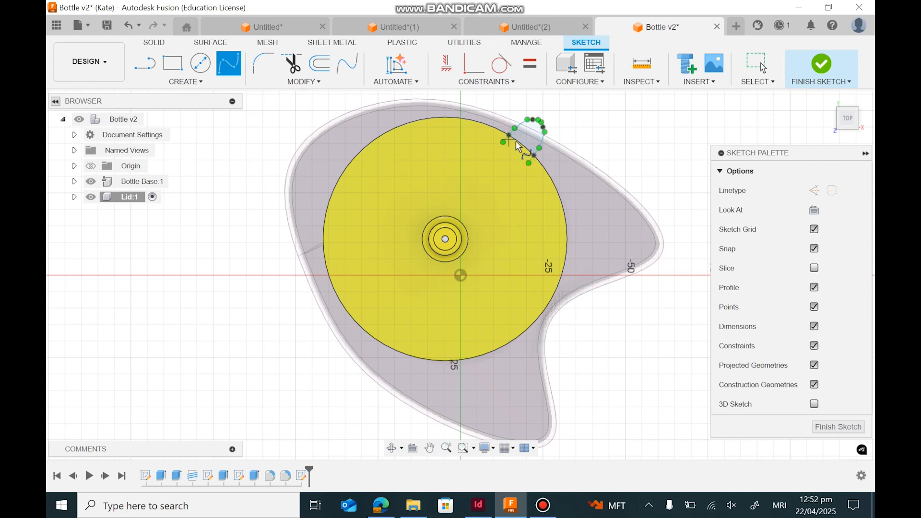
Step: Sketch a smaller spline inside the first one, ending on the lid's edge, and finish the sketch
{"action": "scroll", "coordinate": [525, 141], "scroll_direction": "up", "scroll_amount": 2}
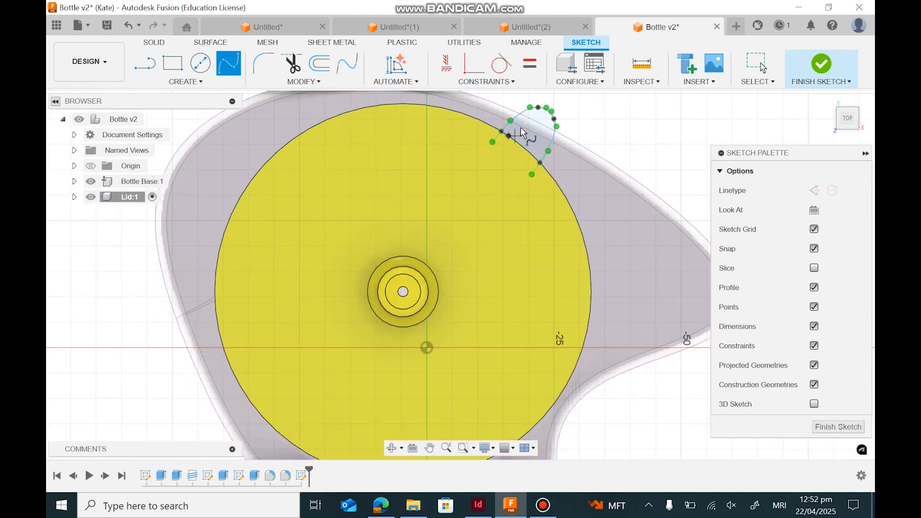
{"action": "left_click", "coordinate": [544, 126]}
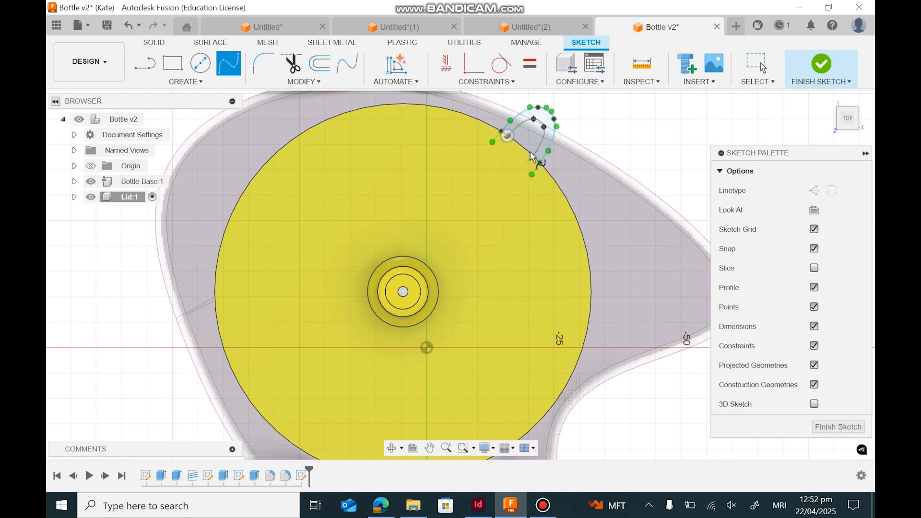
{"action": "left_click", "coordinate": [506, 137]}
{"action": "scroll", "coordinate": [508, 143], "scroll_direction": "up", "scroll_amount": 4}
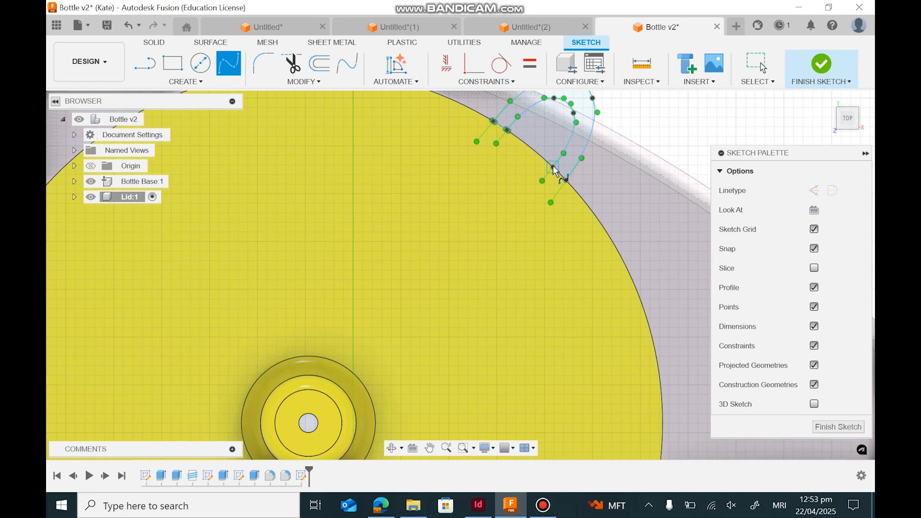
{"action": "left_click", "coordinate": [567, 181]}
{"action": "scroll", "coordinate": [603, 166], "scroll_direction": "down", "scroll_amount": 5}
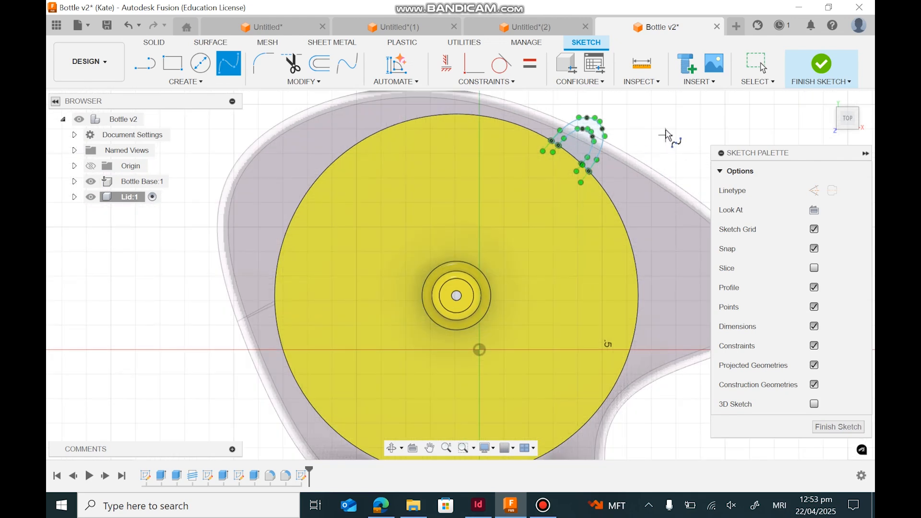
{"action": "left_click", "coordinate": [821, 64]}
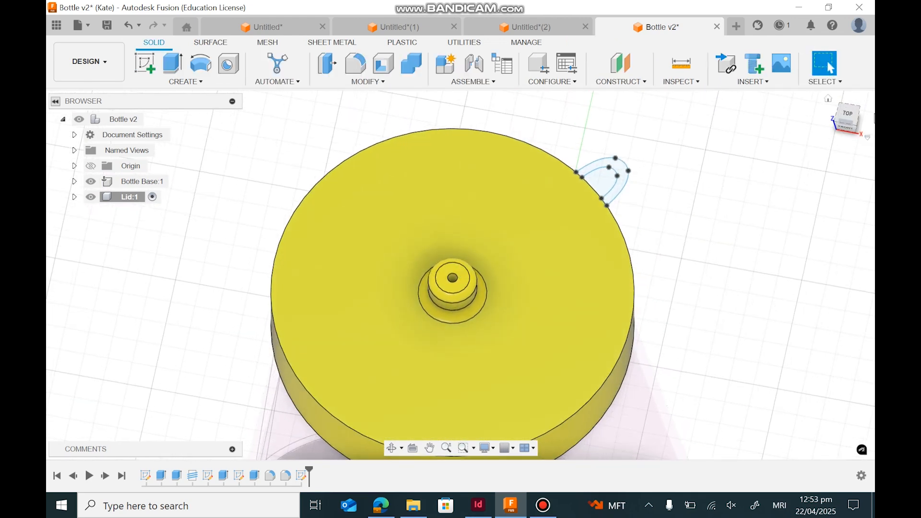
Step: Extrude the band between the two splines by -10 mm with a start offset of -2 mm, joining it to the lid
{"action": "left_click_drag", "start_coordinate": [821, 106], "coordinate": [807, 94]}
{"action": "left_click", "coordinate": [848, 120]}
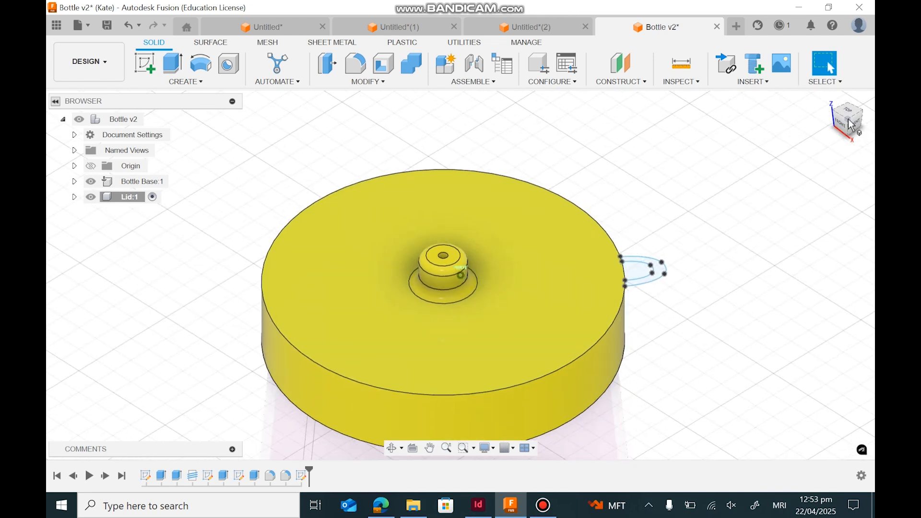
{"action": "left_click", "coordinate": [175, 75]}
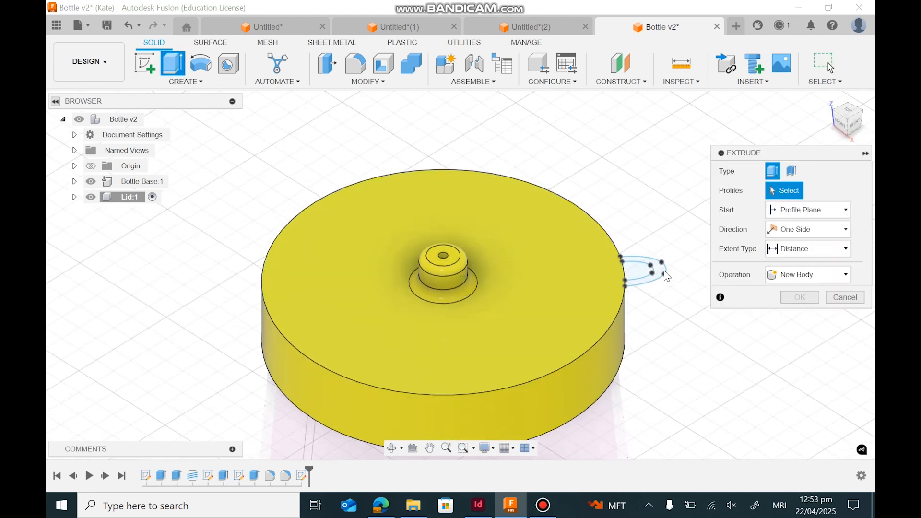
{"action": "left_click", "coordinate": [644, 261]}
{"action": "left_click_drag", "start_coordinate": [641, 255], "coordinate": [640, 313]}
{"action": "left_click", "coordinate": [855, 123]}
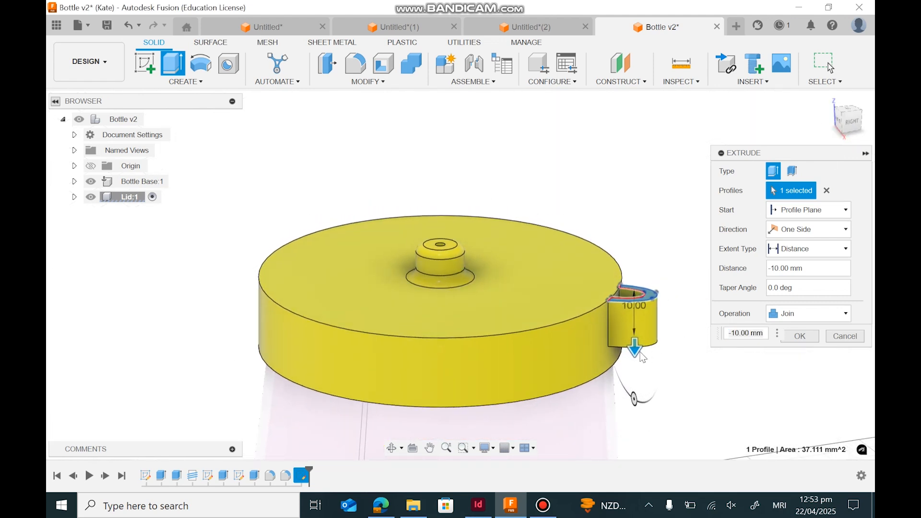
{"action": "left_click_drag", "start_coordinate": [632, 366], "coordinate": [630, 352]}
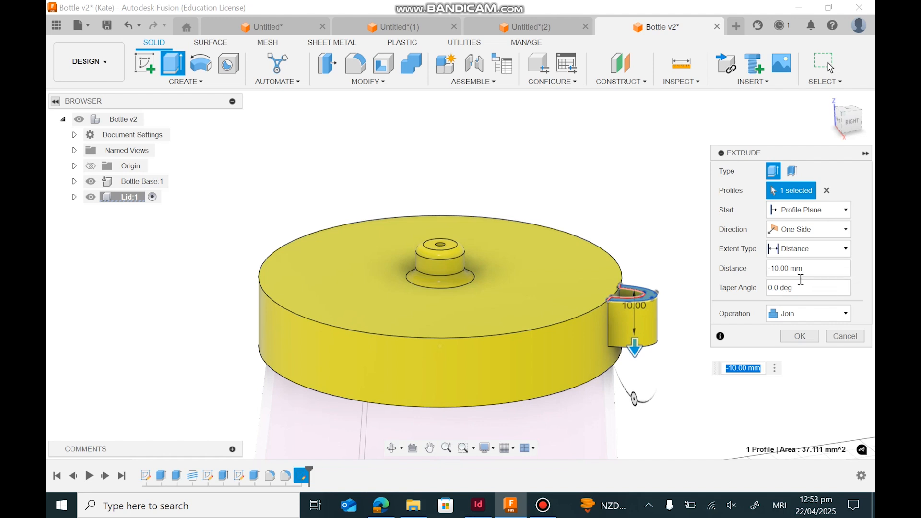
{"action": "left_click", "coordinate": [820, 212]}
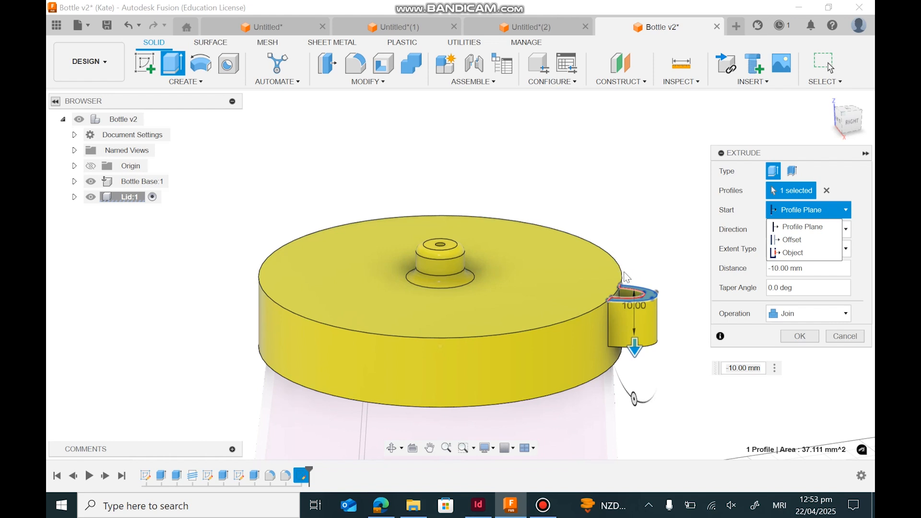
{"action": "left_click", "coordinate": [796, 240]}
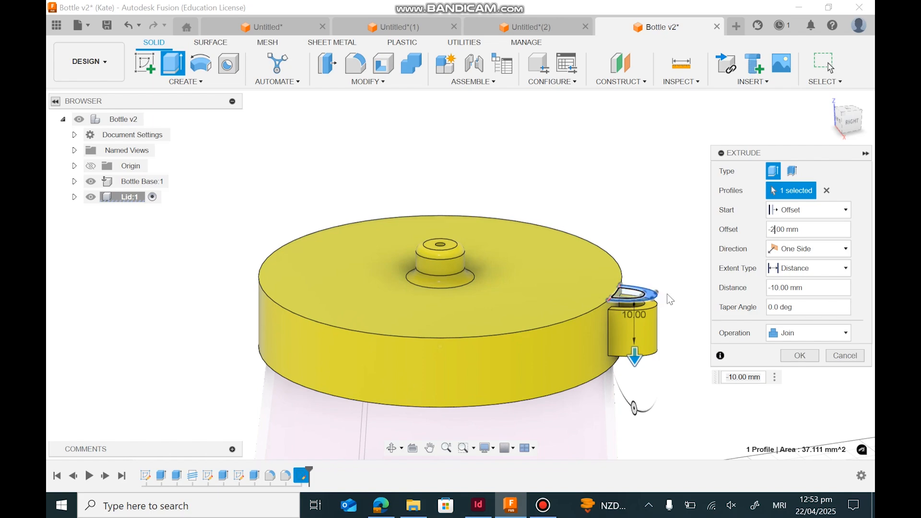
{"action": "left_click", "coordinate": [792, 354]}
Step: Reopen the loop's extrude feature to check that its operation is Join, close it without changes, and inspect the lid with its loop
{"action": "scroll", "coordinate": [720, 335], "scroll_direction": "up", "scroll_amount": 2}
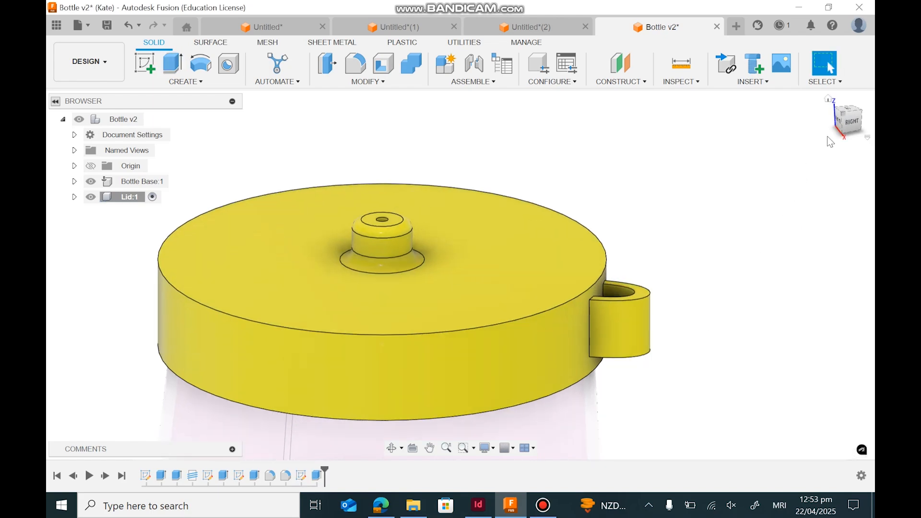
{"action": "mouse_move", "coordinate": [845, 112]}
{"action": "left_mouse_down"}
{"action": "mouse_move", "coordinate": [822, 99]}
{"action": "mouse_move", "coordinate": [817, 127]}
{"action": "mouse_move", "coordinate": [845, 140]}
{"action": "mouse_move", "coordinate": [806, 185]}
{"action": "mouse_move", "coordinate": [810, 192]}
{"action": "left_mouse_up"}
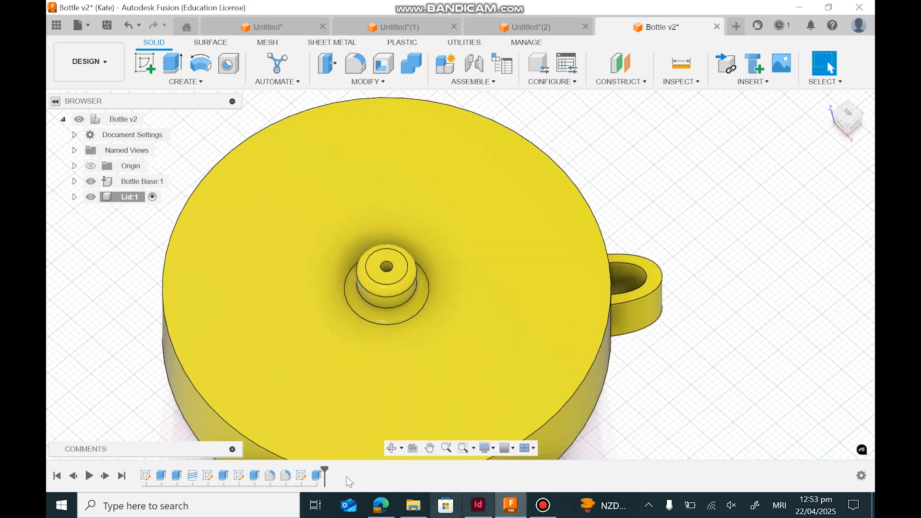
{"action": "double_click", "coordinate": [318, 475]}
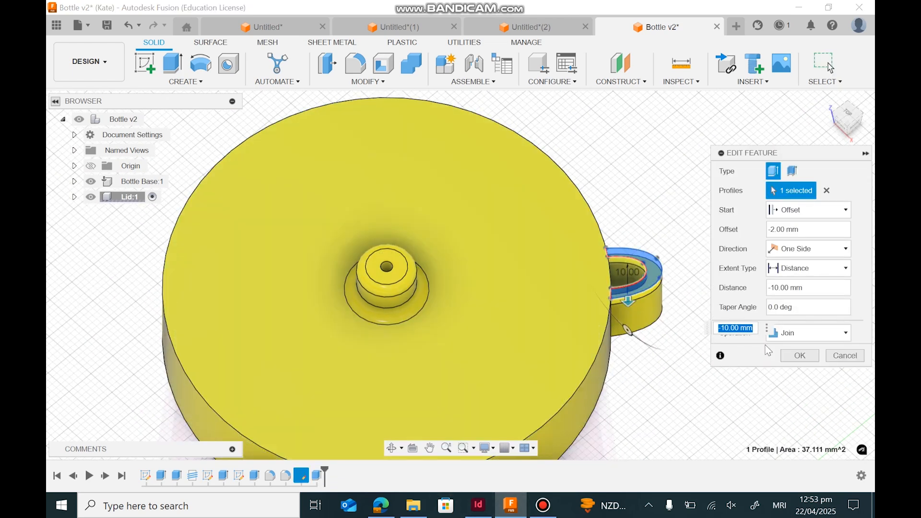
{"action": "left_click", "coordinate": [792, 335]}
{"action": "left_click", "coordinate": [787, 350]}
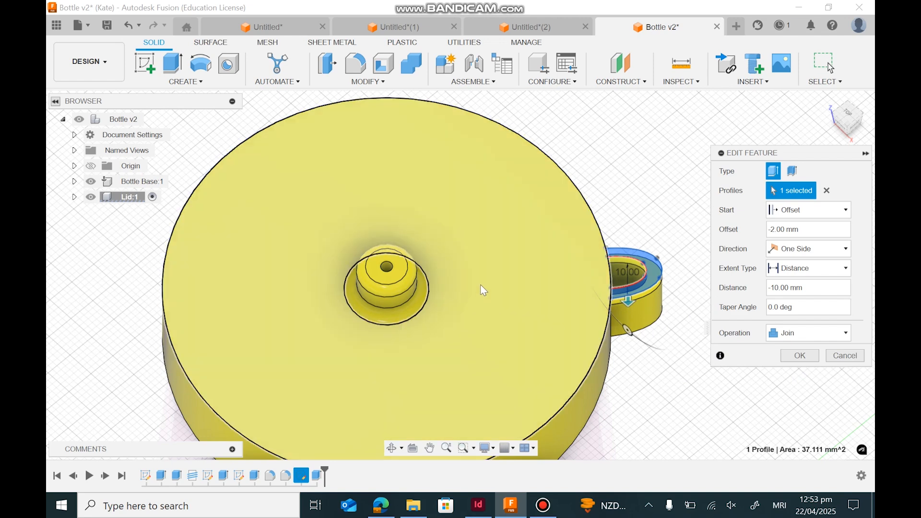
{"action": "left_click", "coordinate": [791, 356]}
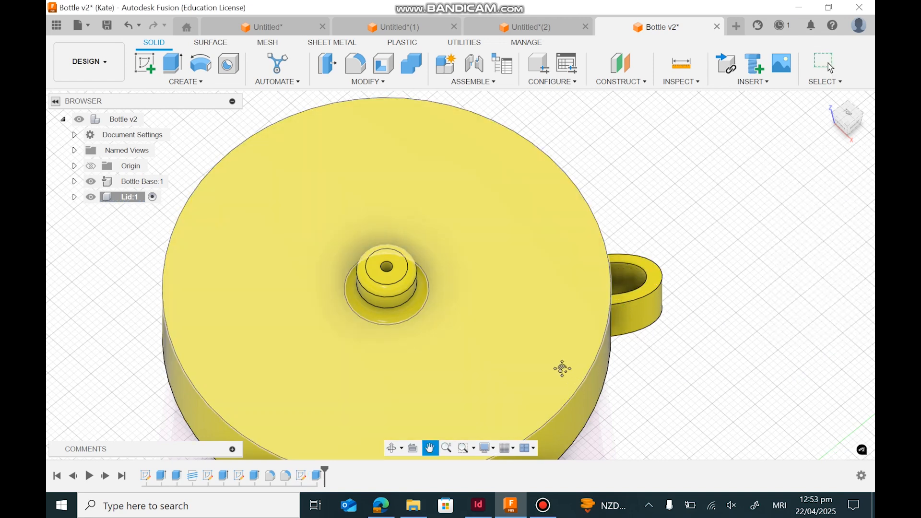
{"action": "mouse_move", "coordinate": [559, 368]}
{"action": "middle_mouse_down"}
{"action": "mouse_move", "coordinate": [581, 252]}
{"action": "mouse_move", "coordinate": [573, 144]}
{"action": "mouse_move", "coordinate": [561, 202]}
{"action": "mouse_move", "coordinate": [509, 225]}
{"action": "mouse_move", "coordinate": [529, 234]}
{"action": "middle_mouse_up"}
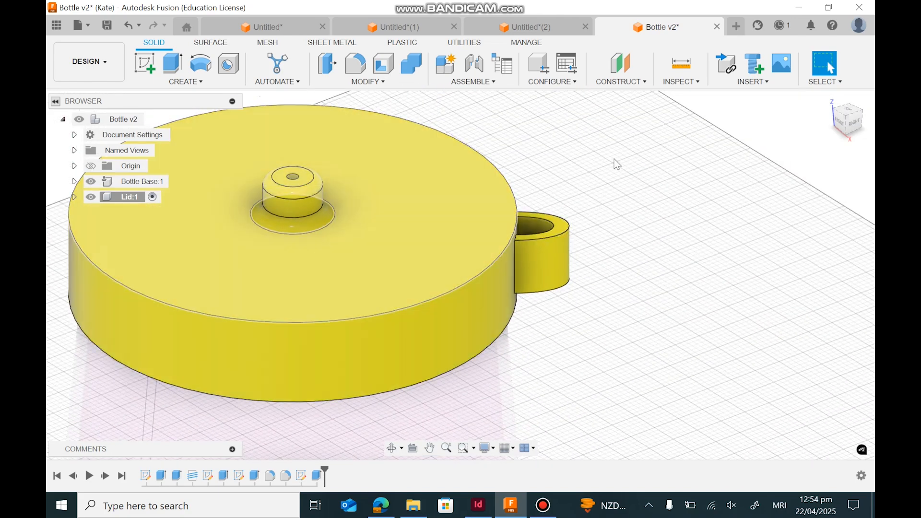
{"action": "scroll", "coordinate": [617, 339], "scroll_direction": "down", "scroll_amount": 2}
{"action": "scroll", "coordinate": [618, 339], "scroll_direction": "down", "scroll_amount": 1}
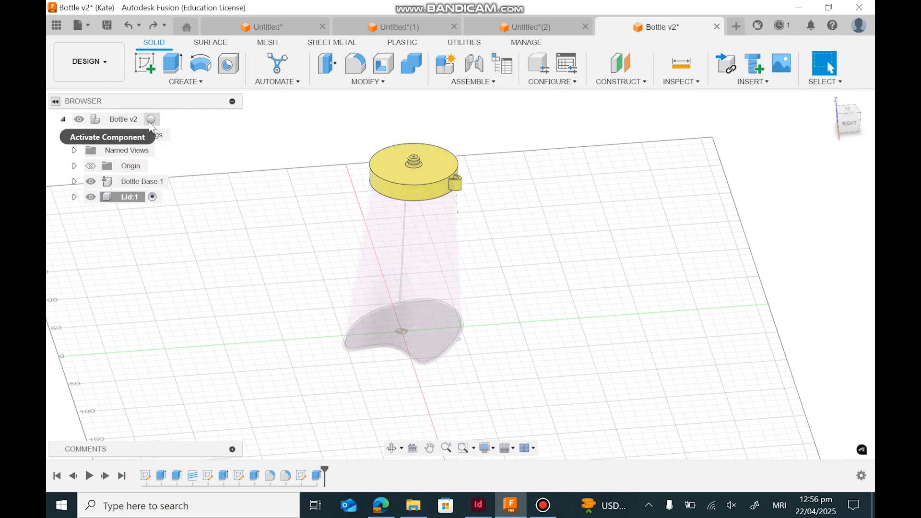
Step: Activate the top-level Bottle assembly and create a new internal component named Handle strap in it
{"action": "left_click", "coordinate": [152, 120]}
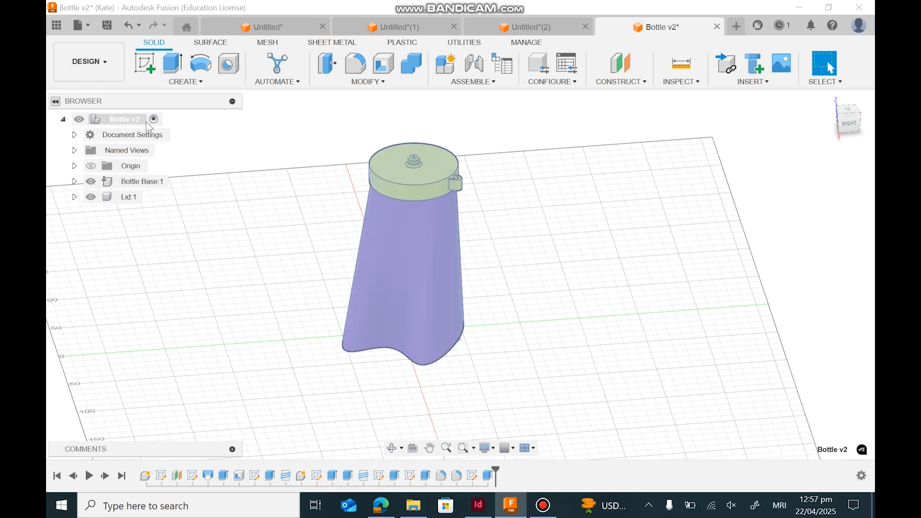
{"action": "left_click", "coordinate": [182, 82]}
{"action": "left_click", "coordinate": [178, 93]}
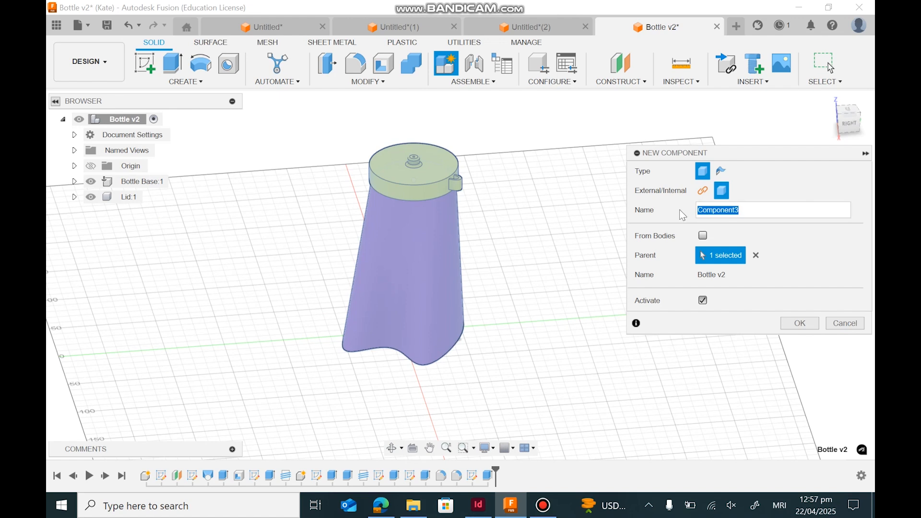
{"action": "type", "text": "Handle strap"}
{"action": "left_click", "coordinate": [800, 324]}
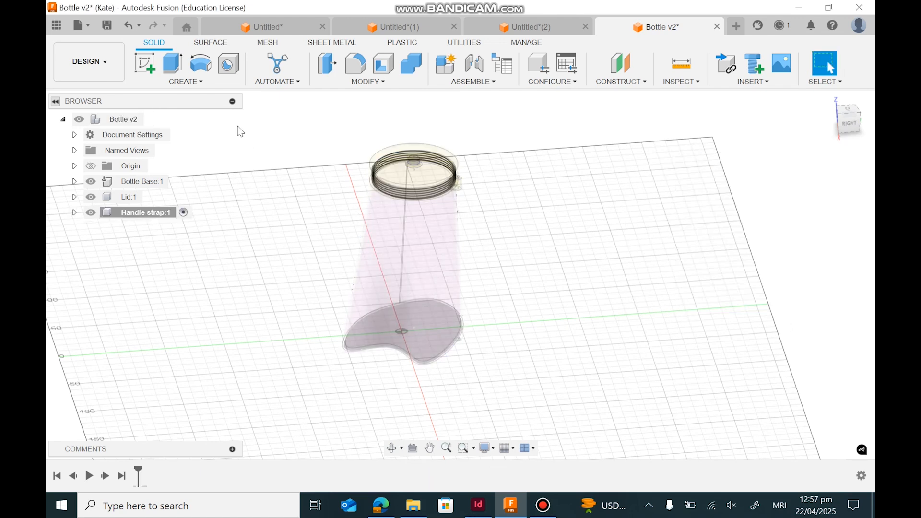
Step: Start a sketch on the vertical plane facing the right view and draw a closed, tilted oval fit point spline beside the bottle
{"action": "left_click", "coordinate": [149, 72]}
{"action": "left_click", "coordinate": [467, 304]}
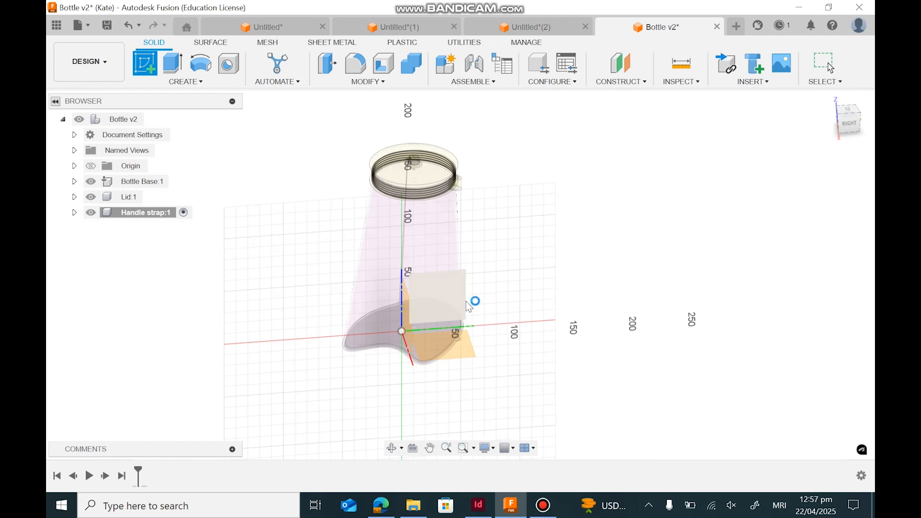
{"action": "left_click_drag", "start_coordinate": [581, 292], "coordinate": [323, 388]}
{"action": "key", "text": "Escape"}
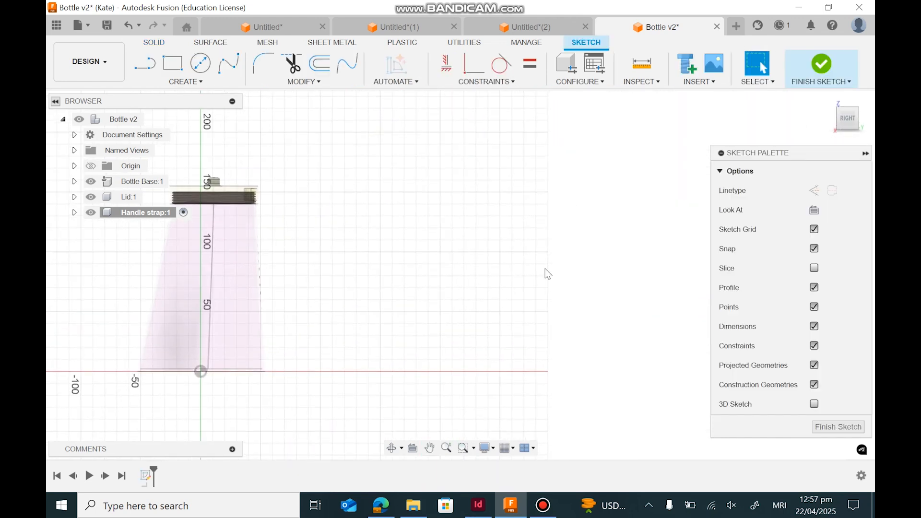
{"action": "left_click", "coordinate": [229, 63]}
{"action": "scroll", "coordinate": [442, 274], "scroll_direction": "up", "scroll_amount": 3}
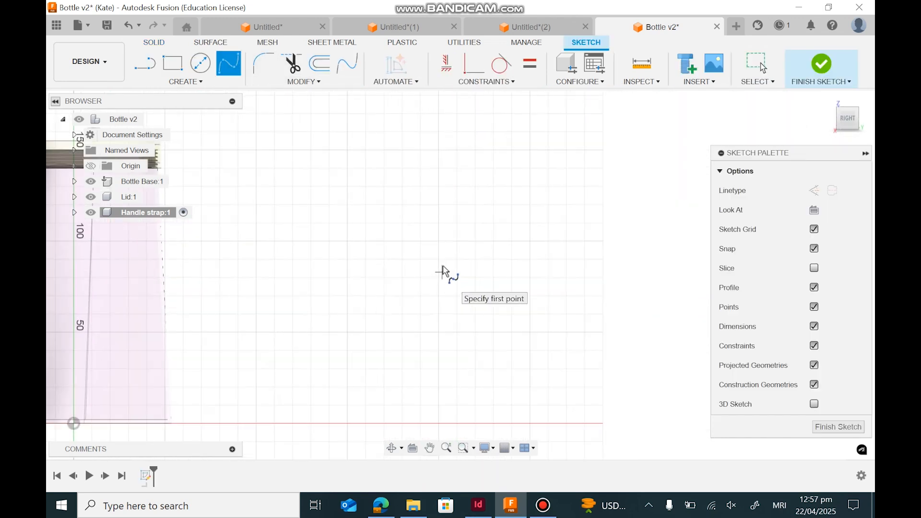
{"action": "left_click", "coordinate": [373, 348]}
{"action": "left_click", "coordinate": [492, 378]}
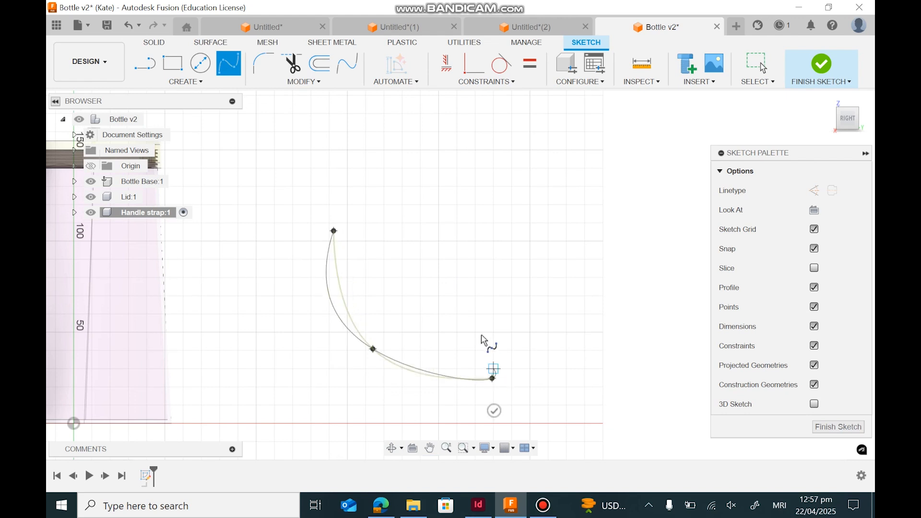
{"action": "left_click", "coordinate": [475, 241]}
{"action": "left_click", "coordinate": [364, 194]}
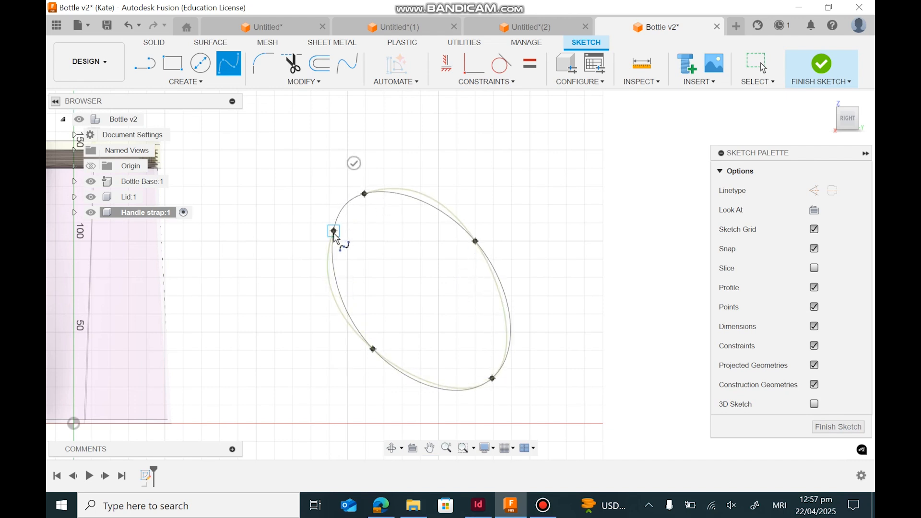
{"action": "left_click", "coordinate": [333, 230]}
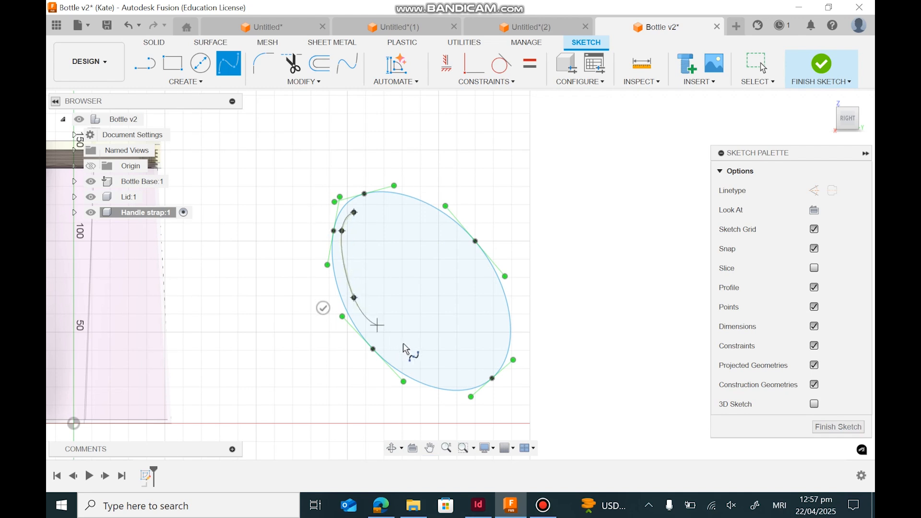
Step: Draw a second closed fit point spline just inside the oval to form a narrow band, and finish the sketch
{"action": "left_click", "coordinate": [500, 335]}
{"action": "left_click", "coordinate": [475, 256]}
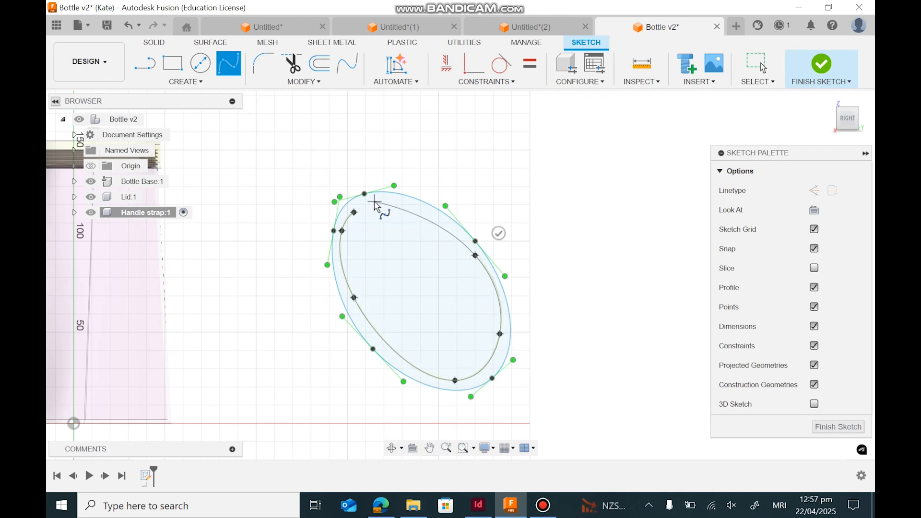
{"action": "left_click", "coordinate": [354, 212]}
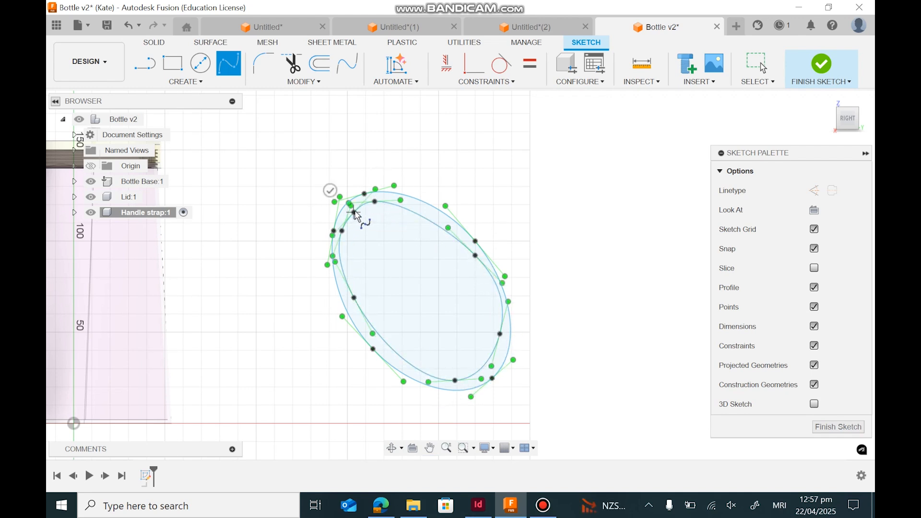
{"action": "left_click", "coordinate": [821, 64]}
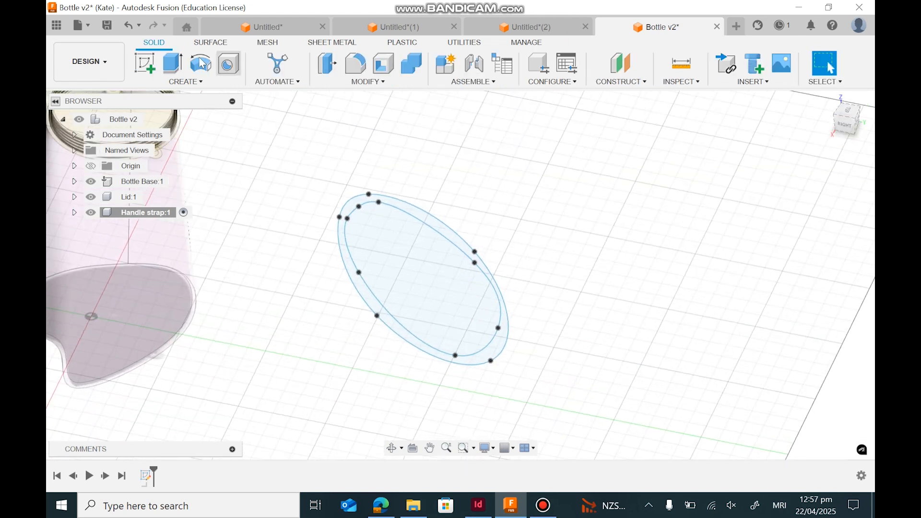
Step: Extrude the band between the two ovals 2 mm as a new body
{"action": "left_click", "coordinate": [187, 68]}
{"action": "left_click", "coordinate": [372, 305]}
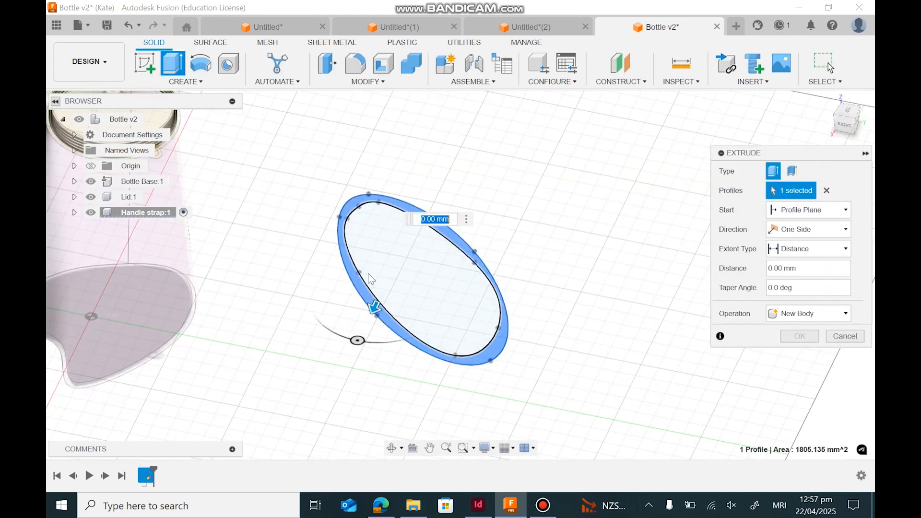
{"action": "left_click_drag", "start_coordinate": [366, 313], "coordinate": [361, 324]}
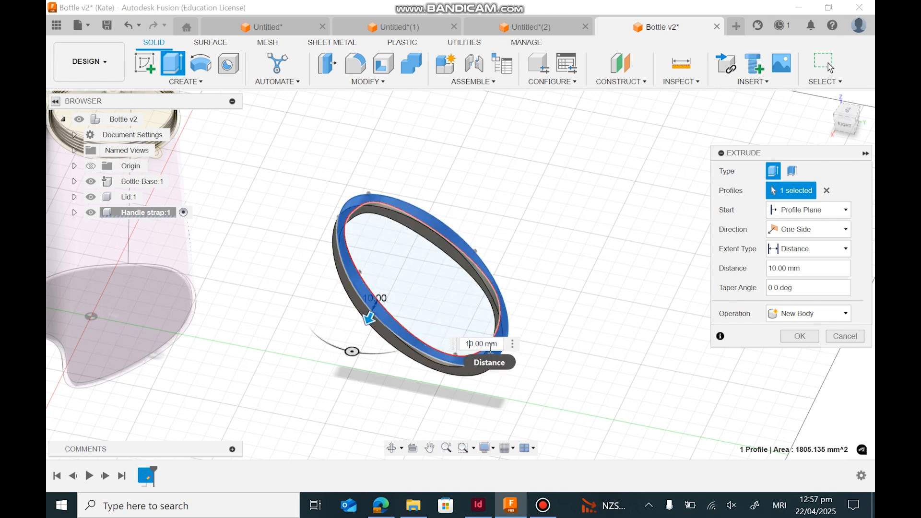
{"action": "key", "text": "Right"}
{"action": "key", "text": "BackSpace"}
{"action": "key", "text": "BackSpace"}
{"action": "type", "text": "2"}
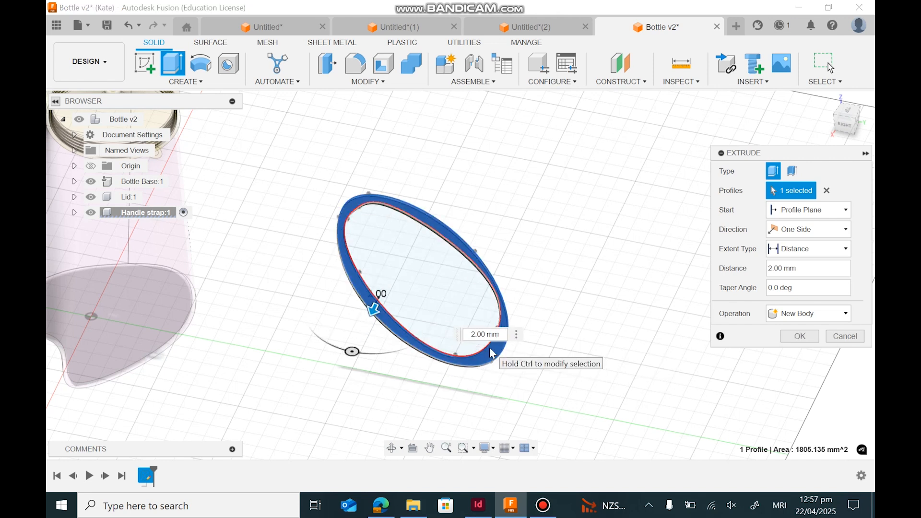
{"action": "key", "text": "Return"}
Step: Activate the top-level assembly and move the strap body -110 mm along X and 30 mm along Z toward the lid
{"action": "mouse_move", "coordinate": [845, 127]}
{"action": "left_mouse_down"}
{"action": "mouse_move", "coordinate": [839, 143]}
{"action": "mouse_move", "coordinate": [840, 116]}
{"action": "left_mouse_up"}
{"action": "scroll", "coordinate": [377, 221], "scroll_direction": "down", "scroll_amount": 1}
{"action": "middle_click_drag", "start_coordinate": [236, 220], "coordinate": [532, 216]}
{"action": "left_click_drag", "start_coordinate": [844, 126], "coordinate": [829, 142]}
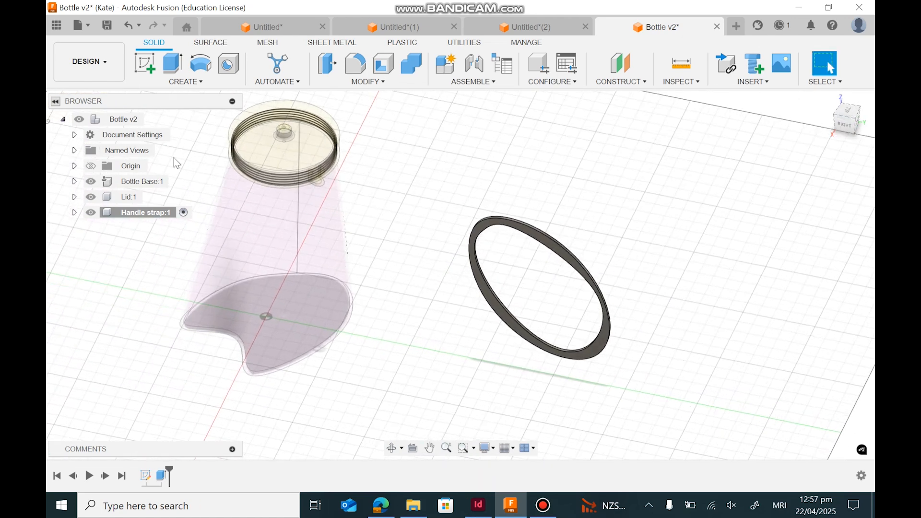
{"action": "left_click", "coordinate": [154, 120]}
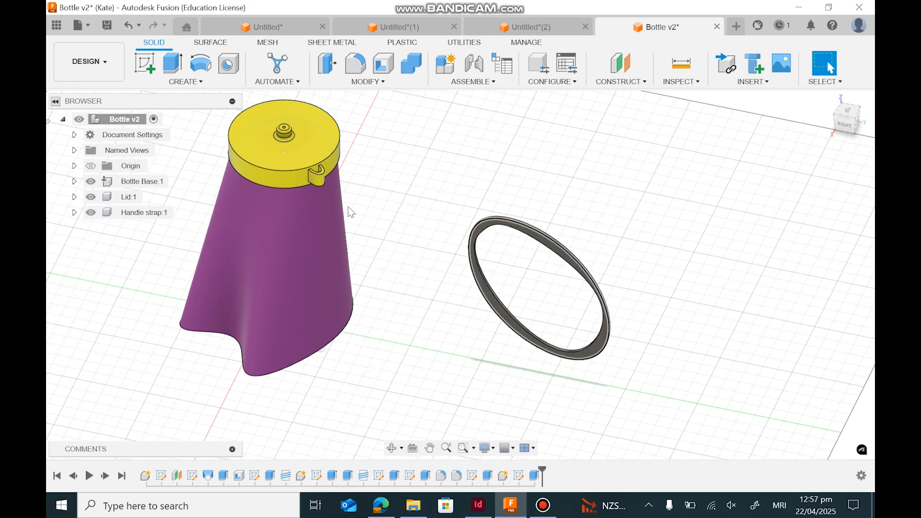
{"action": "left_click", "coordinate": [379, 84]}
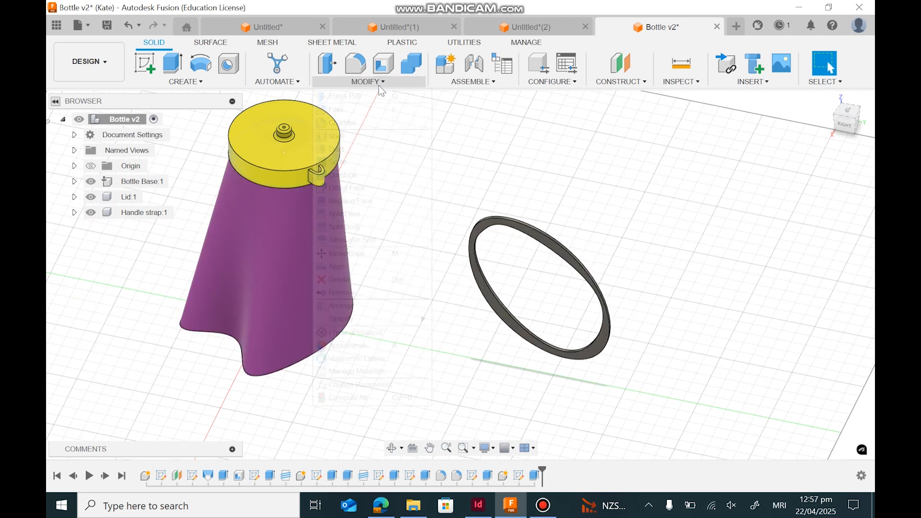
{"action": "left_click", "coordinate": [347, 254]}
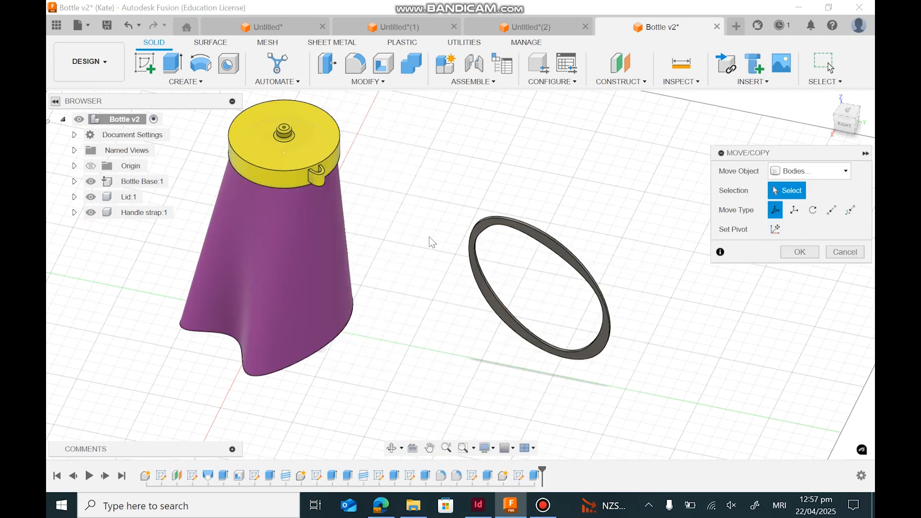
{"action": "left_click", "coordinate": [514, 225]}
{"action": "left_click_drag", "start_coordinate": [498, 243], "coordinate": [326, 196]}
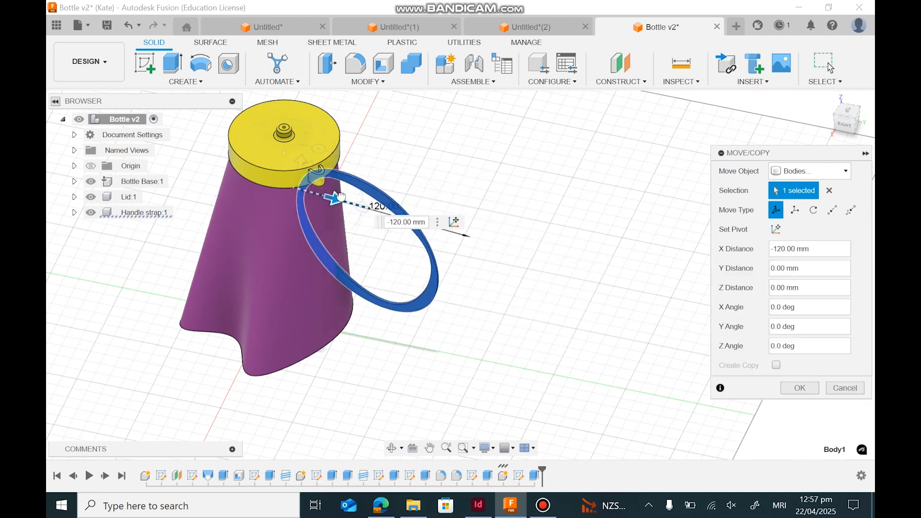
{"action": "left_click", "coordinate": [847, 126]}
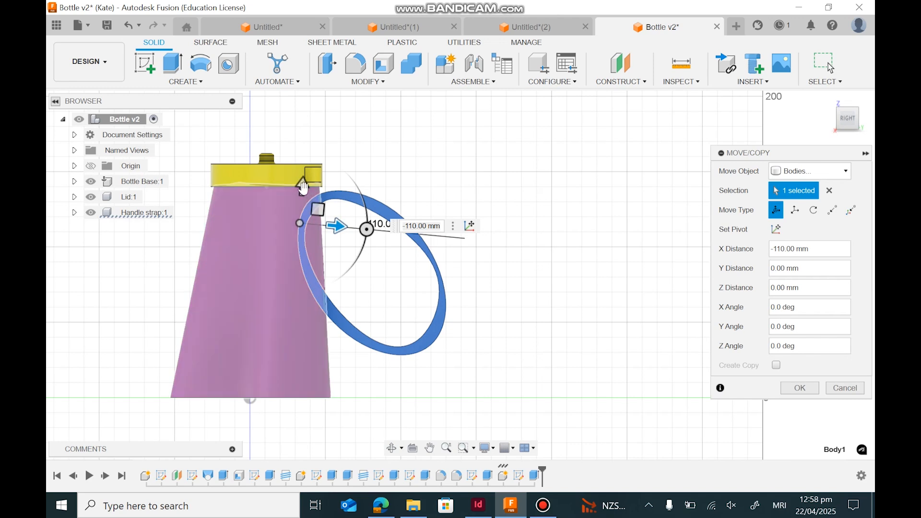
{"action": "left_click_drag", "start_coordinate": [304, 164], "coordinate": [304, 122]}
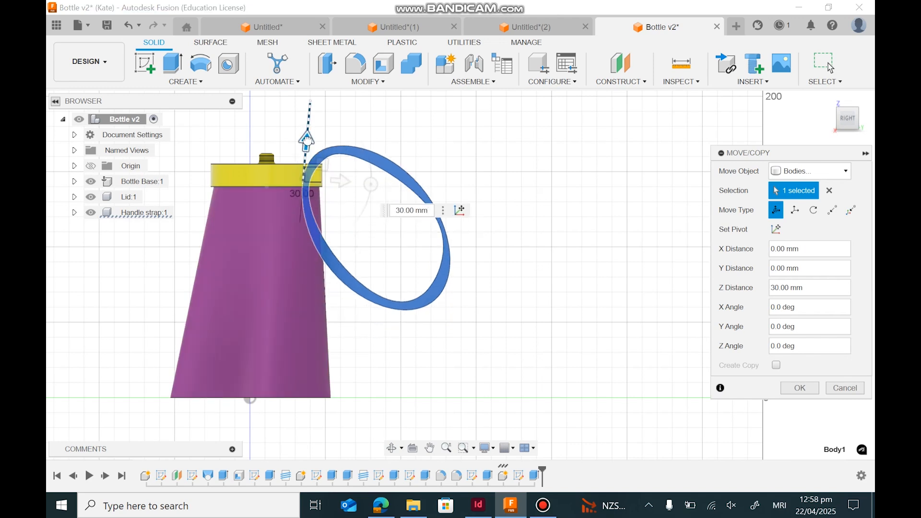
Step: Rotate the strap body about the vertical axis toward the lid's loop and shift it 5 mm along Y
{"action": "left_click", "coordinate": [856, 108]}
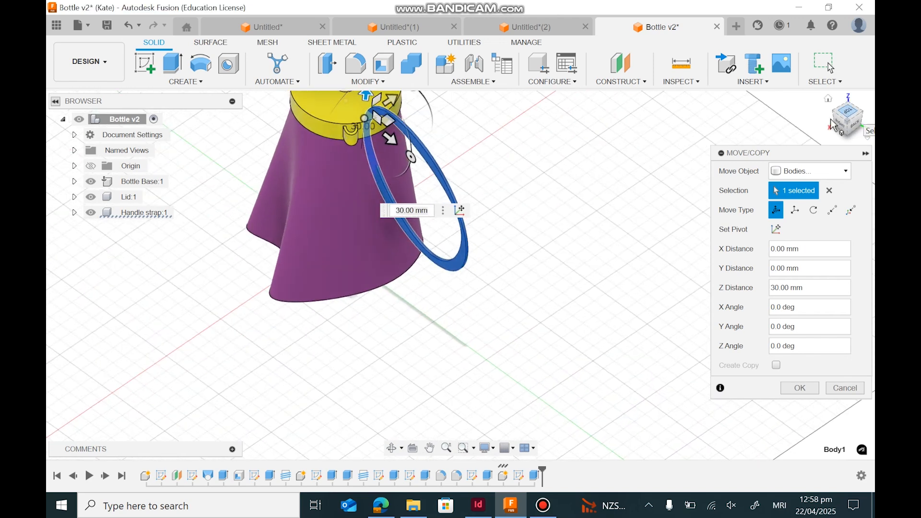
{"action": "left_click", "coordinate": [833, 126]}
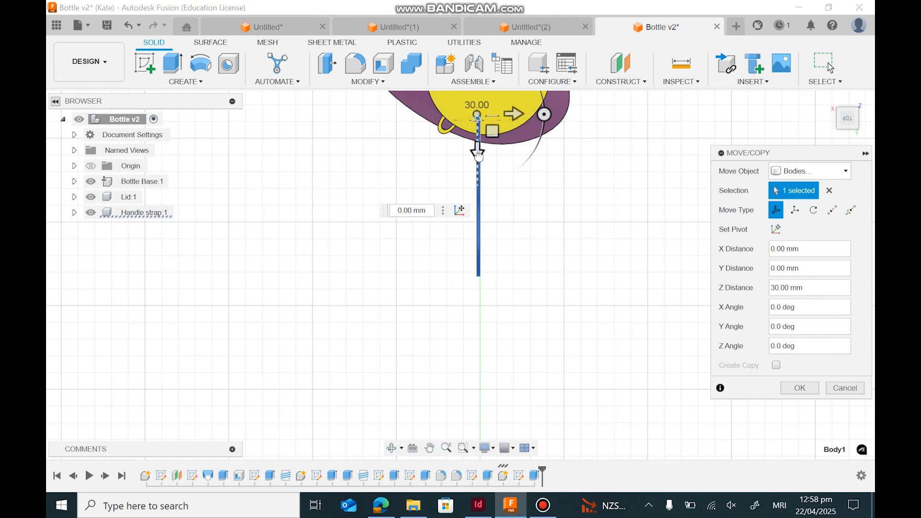
{"action": "left_click_drag", "start_coordinate": [513, 114], "coordinate": [487, 144]}
{"action": "scroll", "coordinate": [474, 140], "scroll_direction": "down", "scroll_amount": 3}
{"action": "scroll", "coordinate": [474, 142], "scroll_direction": "up", "scroll_amount": 4}
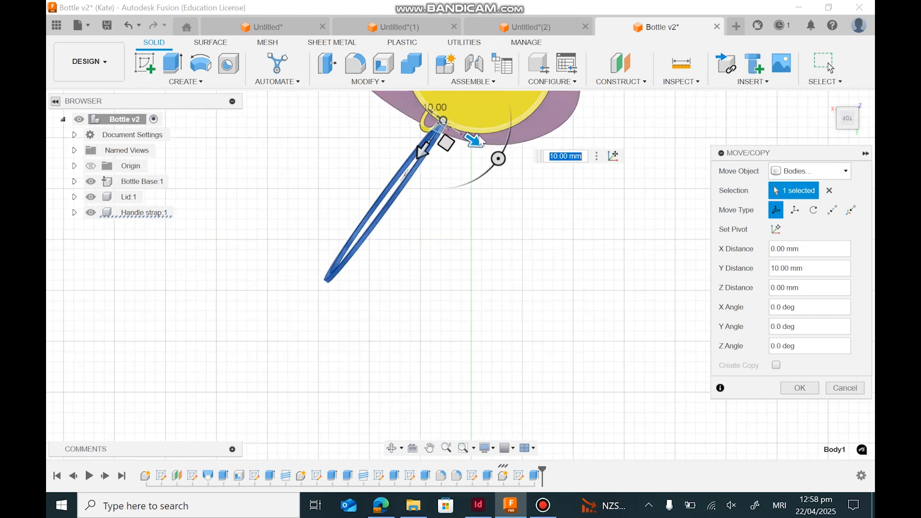
{"action": "type", "text": "5"}
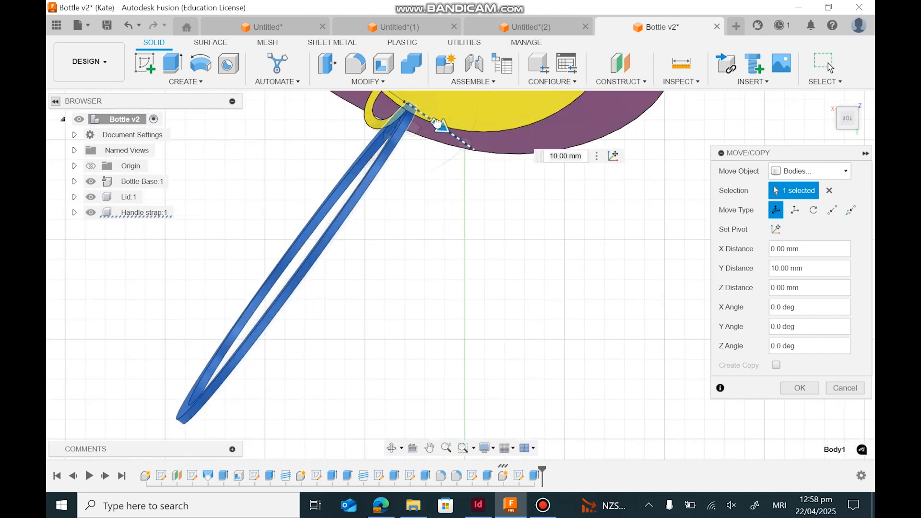
{"action": "key", "text": "Return"}
Step: Shift the strap body 1 mm along X and 5 mm along Z so it passes through the lid's loop, and finish the move
{"action": "left_click", "coordinate": [844, 124]}
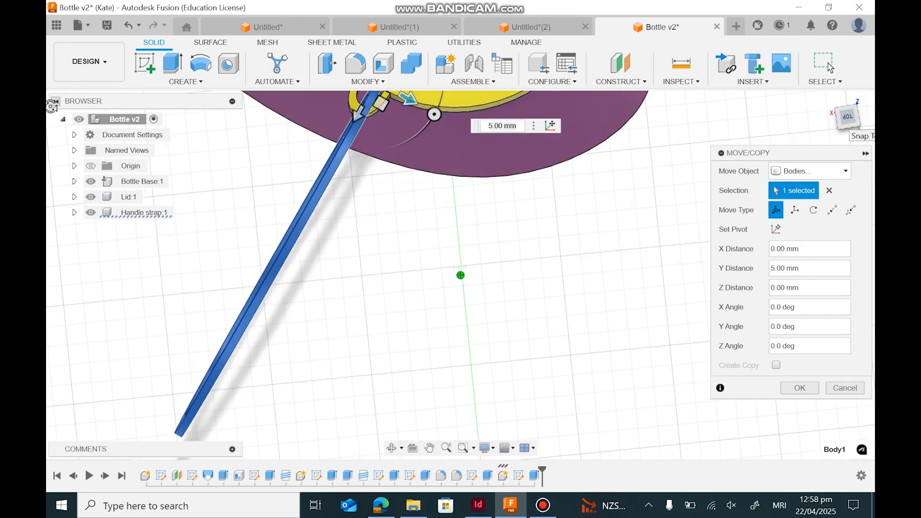
{"action": "left_click", "coordinate": [843, 131]}
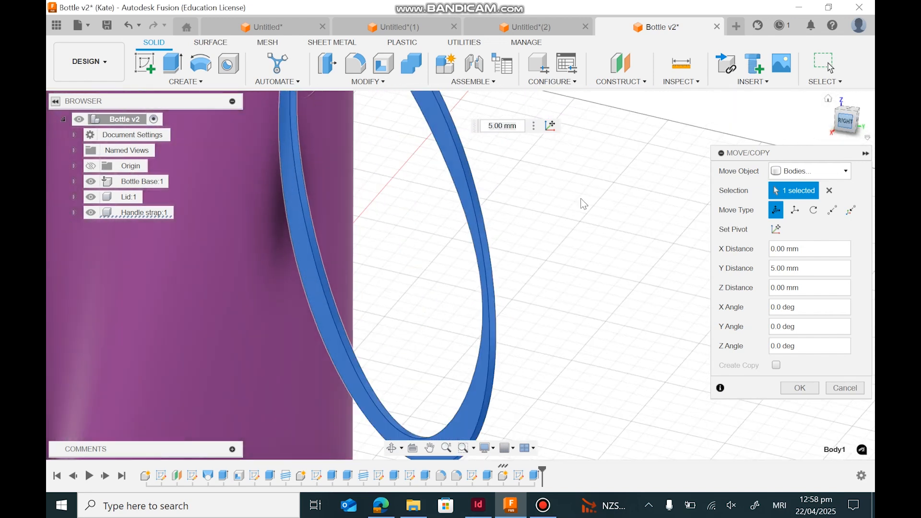
{"action": "scroll", "coordinate": [406, 176], "scroll_direction": "up", "scroll_amount": 3}
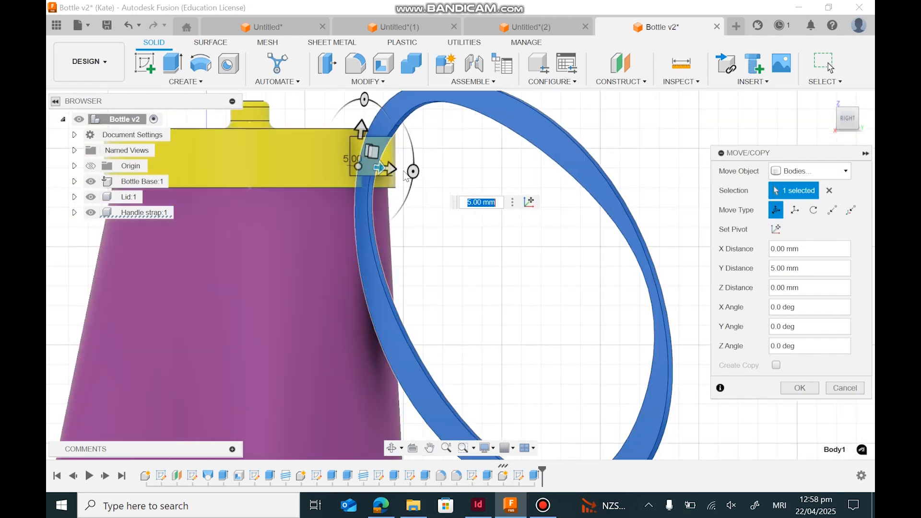
{"action": "left_click_drag", "start_coordinate": [856, 120], "coordinate": [853, 133]}
{"action": "left_click_drag", "start_coordinate": [440, 235], "coordinate": [462, 236]}
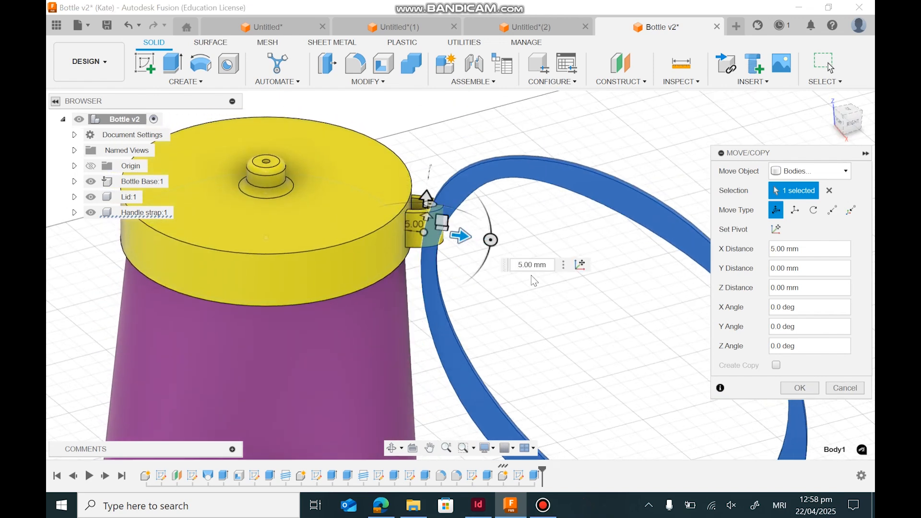
{"action": "key", "text": "Return"}
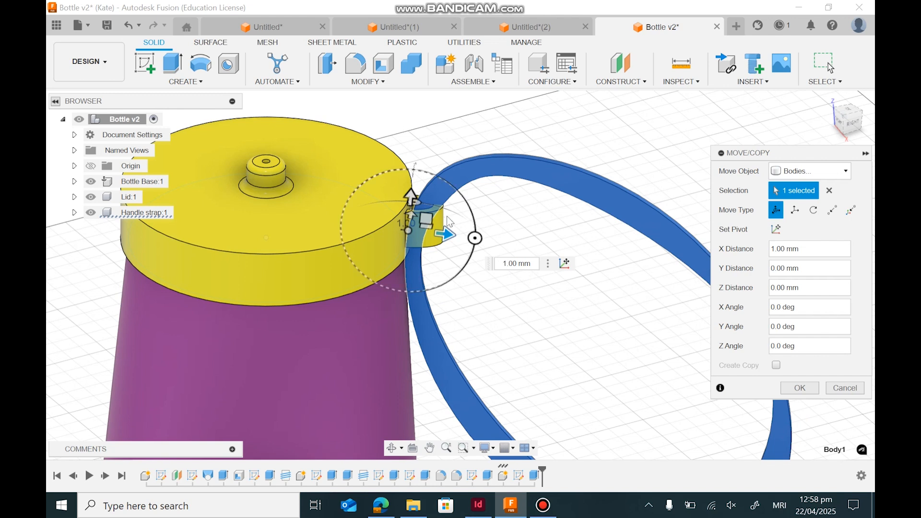
{"action": "left_click_drag", "start_coordinate": [409, 194], "coordinate": [408, 192]}
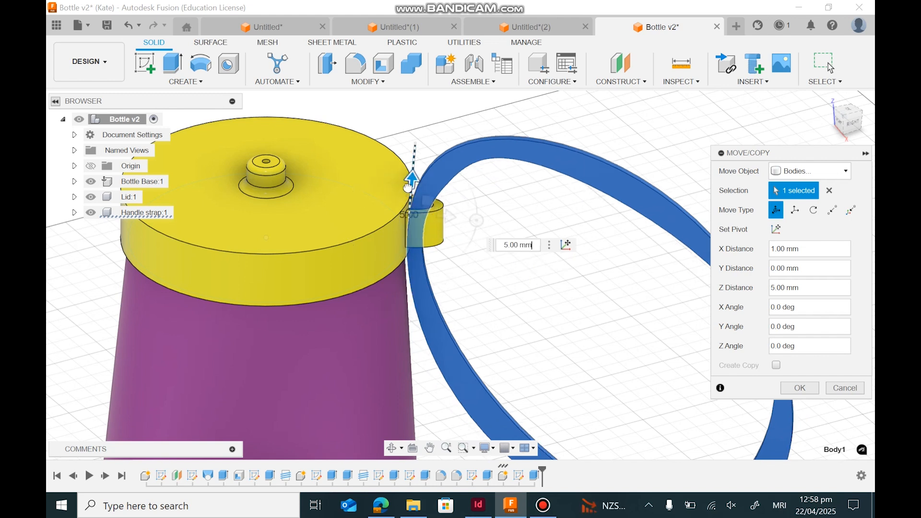
{"action": "mouse_move", "coordinate": [850, 120]}
{"action": "left_mouse_down"}
{"action": "mouse_move", "coordinate": [846, 129]}
{"action": "mouse_move", "coordinate": [681, 98]}
{"action": "mouse_move", "coordinate": [690, 154]}
{"action": "mouse_move", "coordinate": [815, 153]}
{"action": "mouse_move", "coordinate": [817, 103]}
{"action": "mouse_move", "coordinate": [805, 101]}
{"action": "mouse_move", "coordinate": [739, 144]}
{"action": "mouse_move", "coordinate": [698, 114]}
{"action": "left_mouse_up"}
{"action": "left_click", "coordinate": [810, 394]}
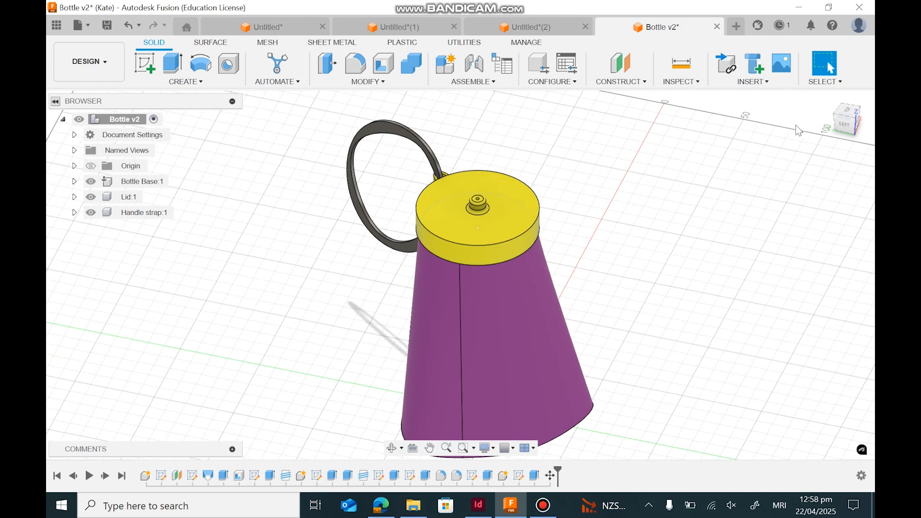
Step: Inspect the bottle with its handle strap from several sides and switch to the open document Untitled(1) with the plain threaded bottle base
{"action": "mouse_move", "coordinate": [848, 126]}
{"action": "left_mouse_down"}
{"action": "mouse_move", "coordinate": [849, 108]}
{"action": "mouse_move", "coordinate": [872, 102]}
{"action": "mouse_move", "coordinate": [844, 139]}
{"action": "mouse_move", "coordinate": [748, 144]}
{"action": "mouse_move", "coordinate": [658, 69]}
{"action": "left_mouse_up"}
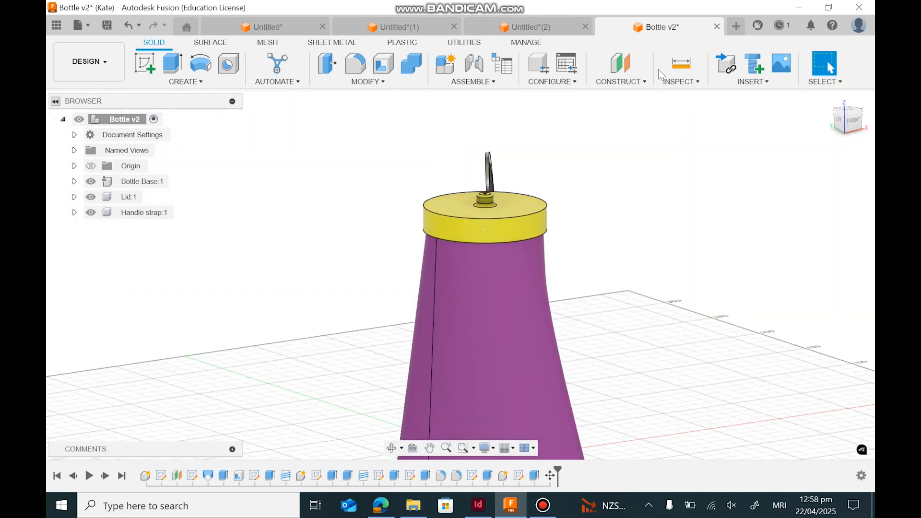
{"action": "left_click", "coordinate": [514, 28]}
{"action": "left_click", "coordinate": [393, 27]}
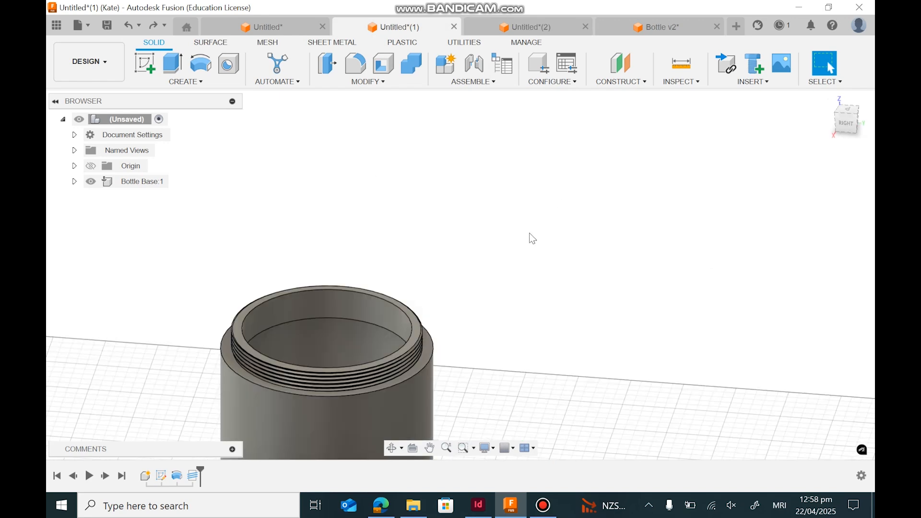
Step: Activate the Bottle Base component and start a sketch on the vertical plane through its axis, facing the right view
{"action": "scroll", "coordinate": [510, 246], "scroll_direction": "down", "scroll_amount": 4}
{"action": "middle_click_drag", "start_coordinate": [497, 387], "coordinate": [497, 255]}
{"action": "scroll", "coordinate": [478, 252], "scroll_direction": "up", "scroll_amount": 2}
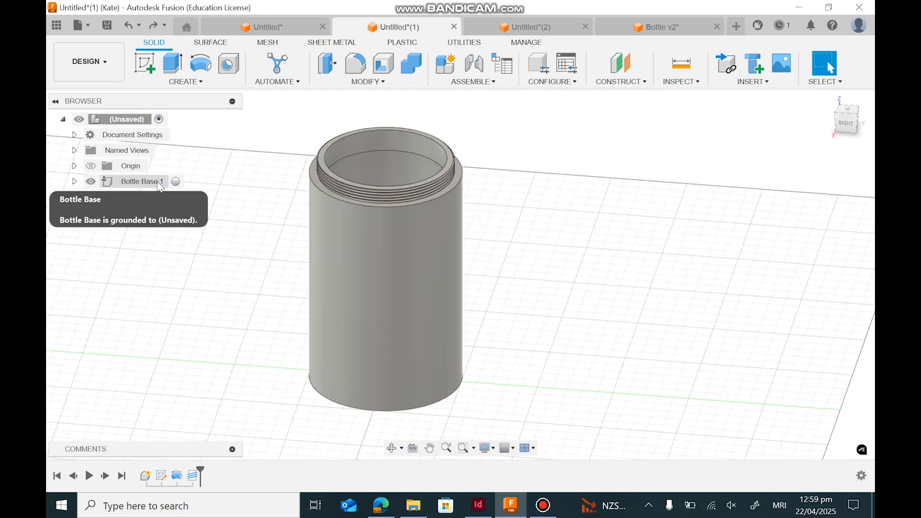
{"action": "left_click", "coordinate": [176, 183]}
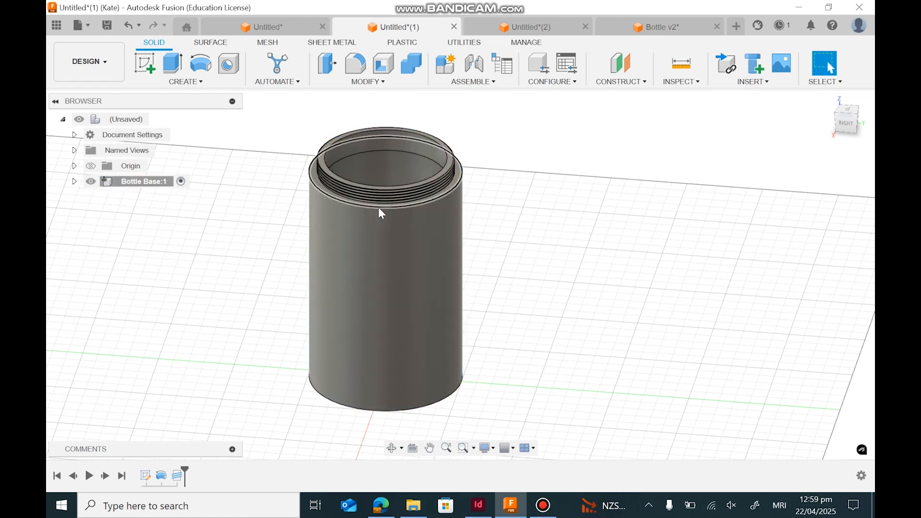
{"action": "left_click", "coordinate": [842, 126]}
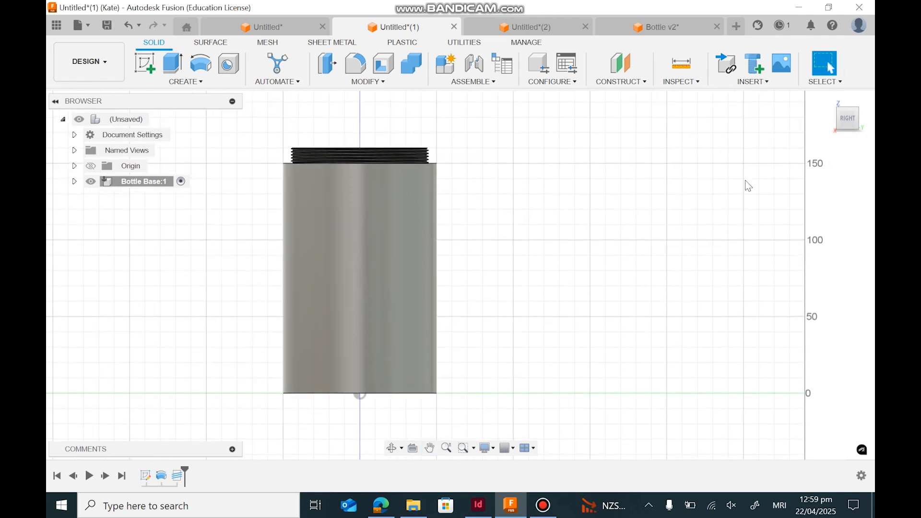
{"action": "left_click_drag", "start_coordinate": [845, 125], "coordinate": [850, 138]}
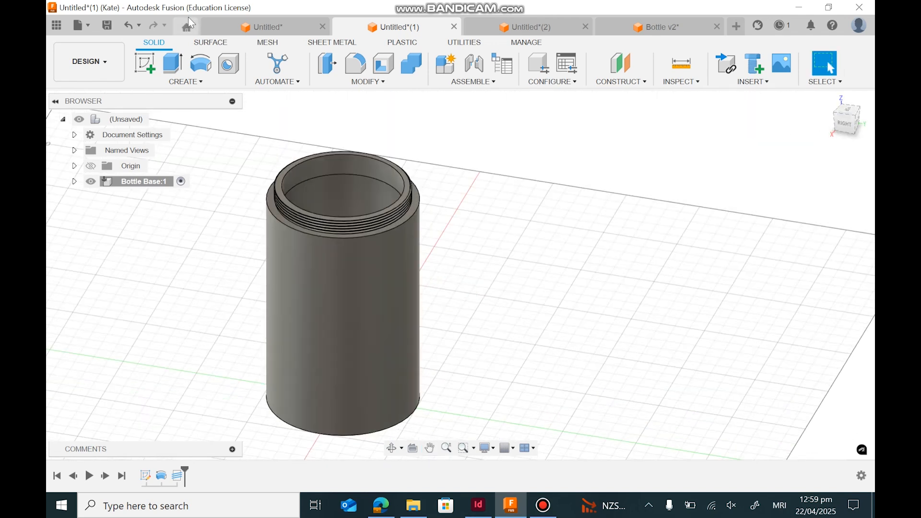
{"action": "left_click", "coordinate": [139, 71]}
{"action": "left_click", "coordinate": [373, 368]}
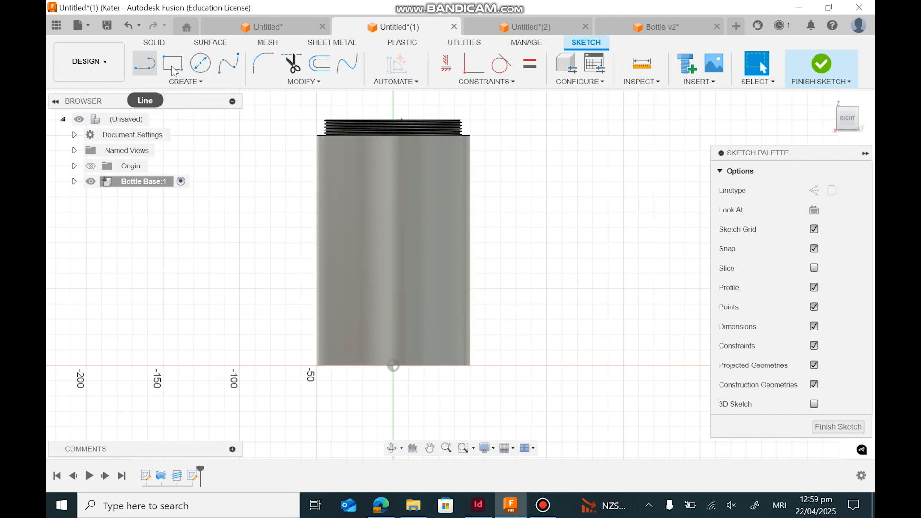
Step: Sketch the handle's outer curve as a four-point spline bulging outward from the bottle's upper side edge to its lower side edge
{"action": "left_click", "coordinate": [229, 63]}
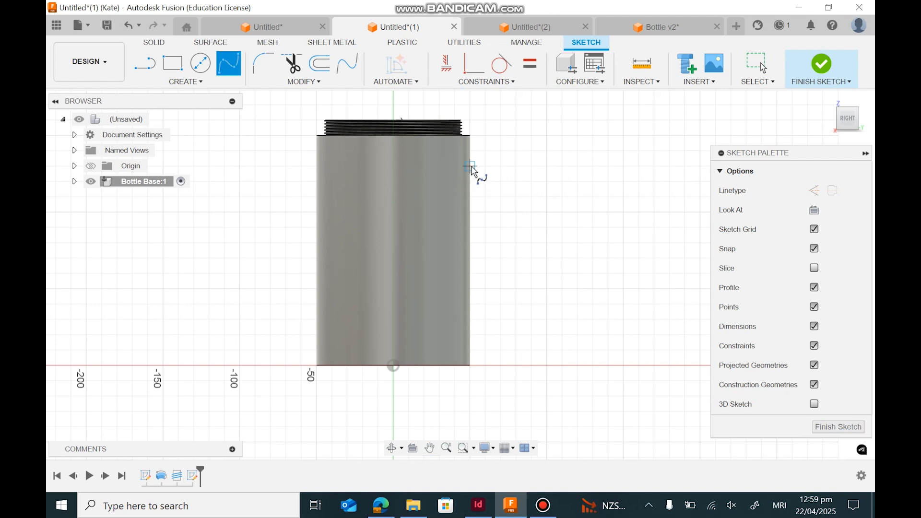
{"action": "scroll", "coordinate": [470, 167], "scroll_direction": "up", "scroll_amount": 5}
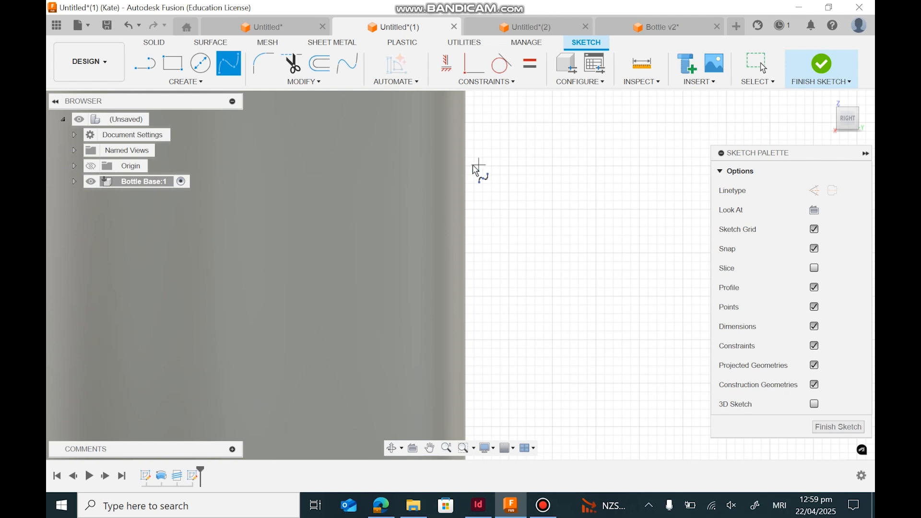
{"action": "left_click", "coordinate": [464, 165]}
{"action": "scroll", "coordinate": [522, 211], "scroll_direction": "down", "scroll_amount": 5}
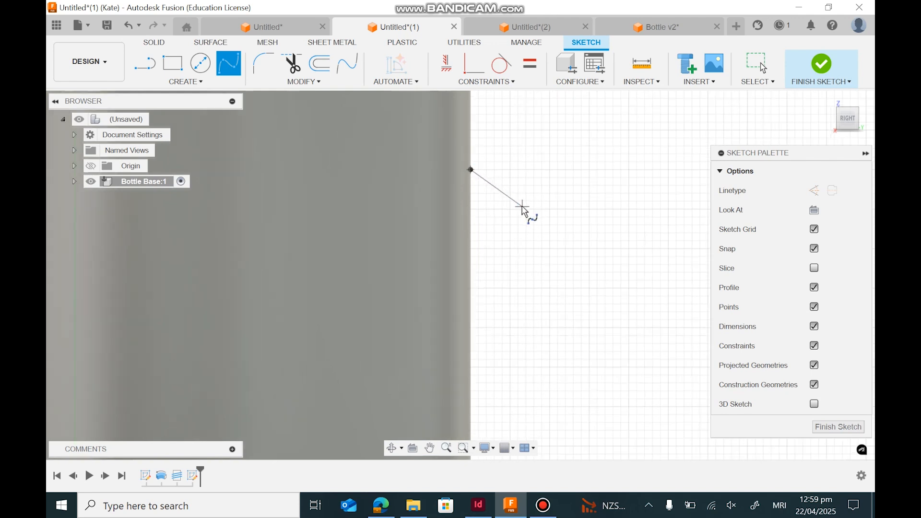
{"action": "middle_click_drag", "start_coordinate": [561, 268], "coordinate": [491, 180]}
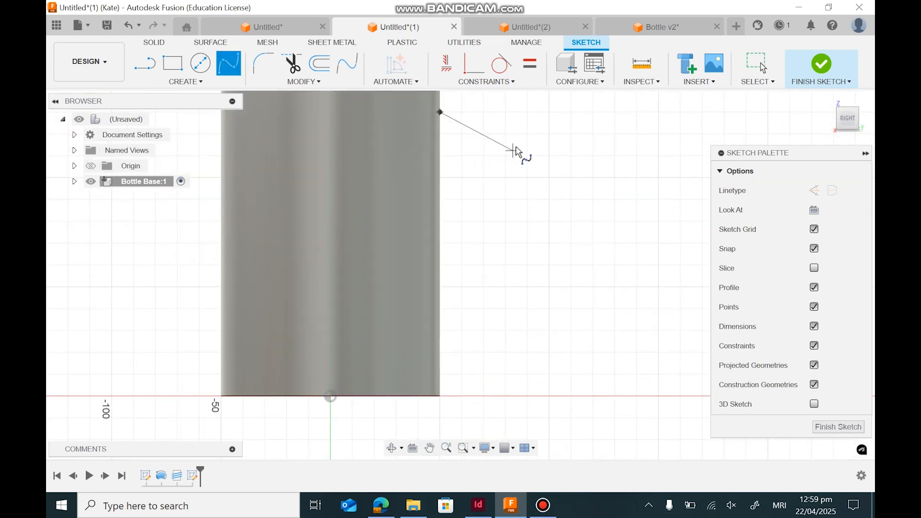
{"action": "left_click", "coordinate": [519, 308]}
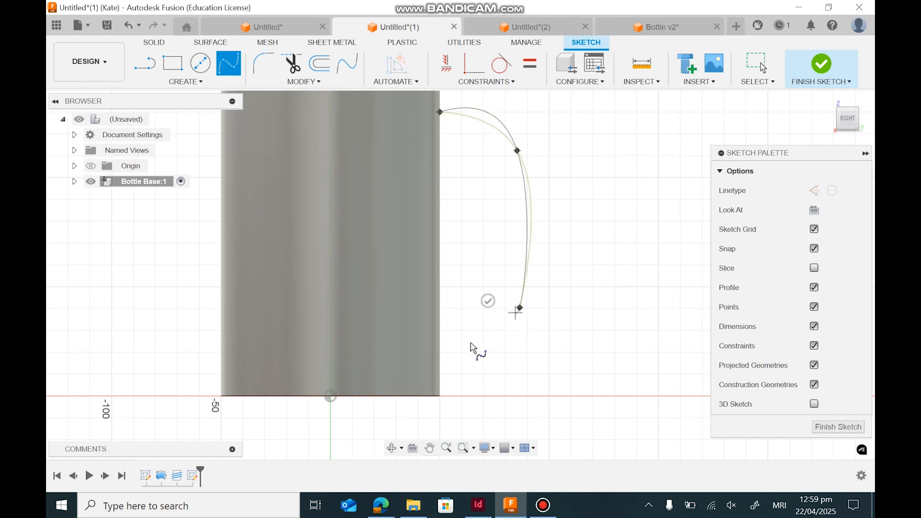
{"action": "scroll", "coordinate": [440, 357], "scroll_direction": "up", "scroll_amount": 5}
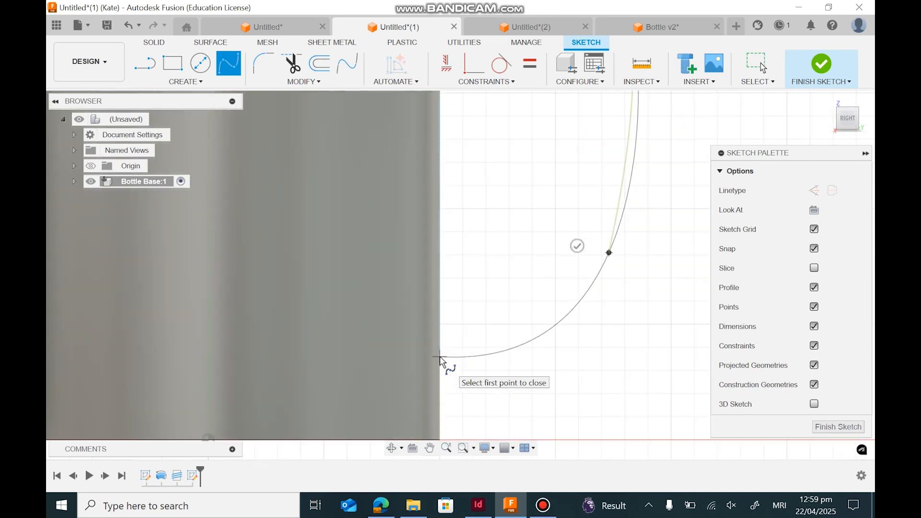
{"action": "scroll", "coordinate": [440, 357], "scroll_direction": "down", "scroll_amount": 5}
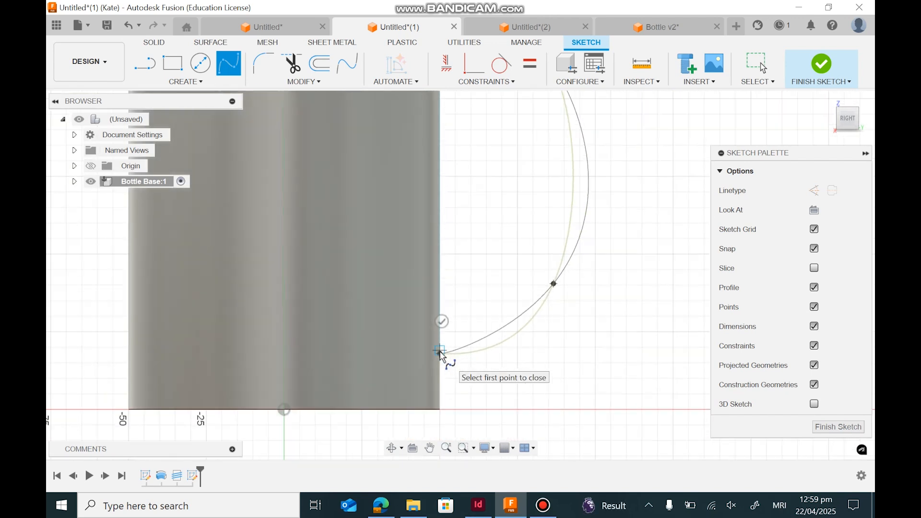
{"action": "left_click", "coordinate": [442, 321]}
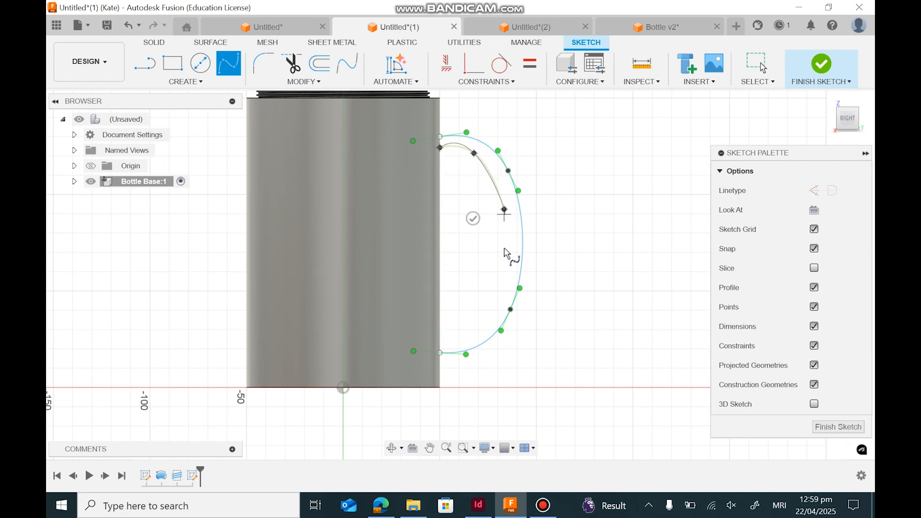
Step: Sketch a second spline just inside the outer handle curve, ending on the same bottle side edge
{"action": "left_click", "coordinate": [498, 300]}
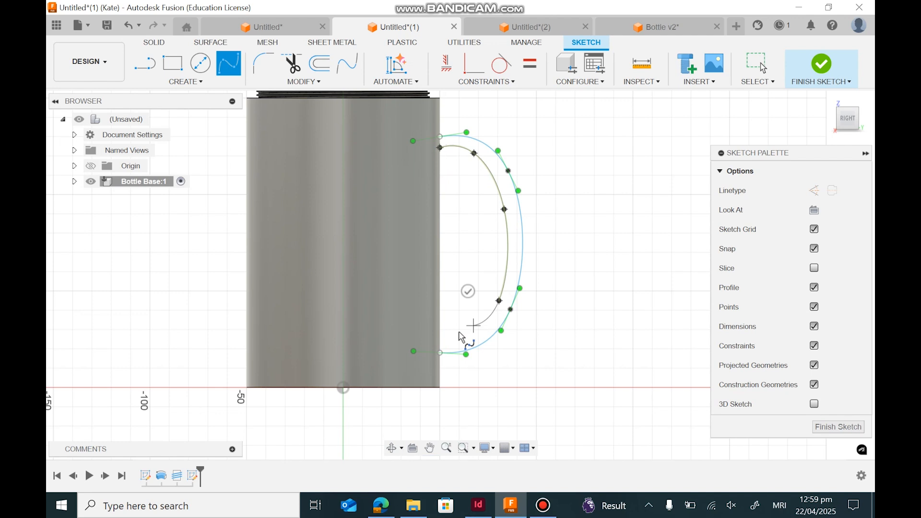
{"action": "left_click", "coordinate": [440, 341]}
{"action": "left_click", "coordinate": [434, 308]}
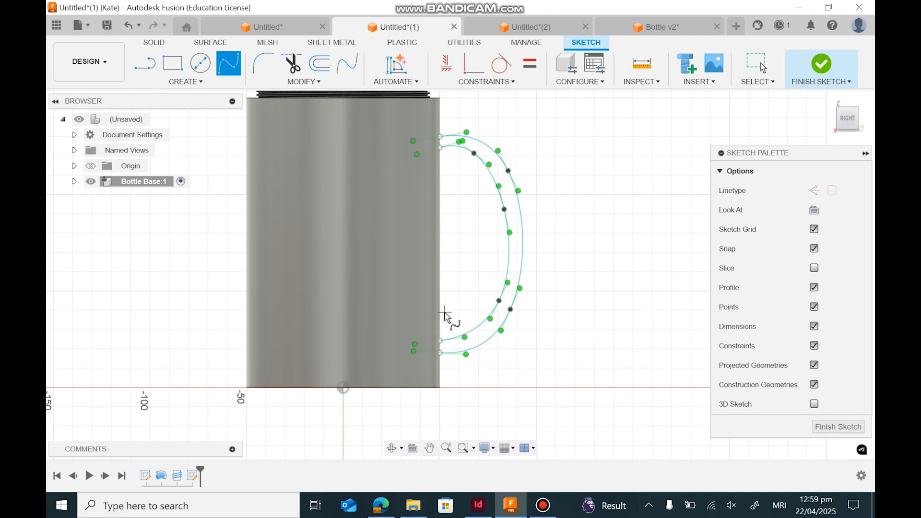
Step: Close the handle profile with short lines joining the two splines at their upper and lower ends, and finish the sketch
{"action": "left_click", "coordinate": [145, 63]}
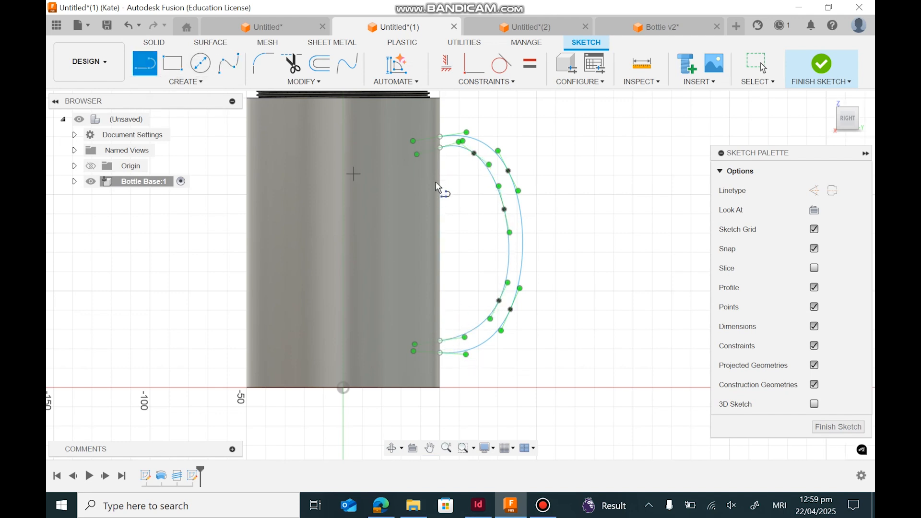
{"action": "left_click", "coordinate": [441, 137]}
{"action": "left_click", "coordinate": [441, 147]}
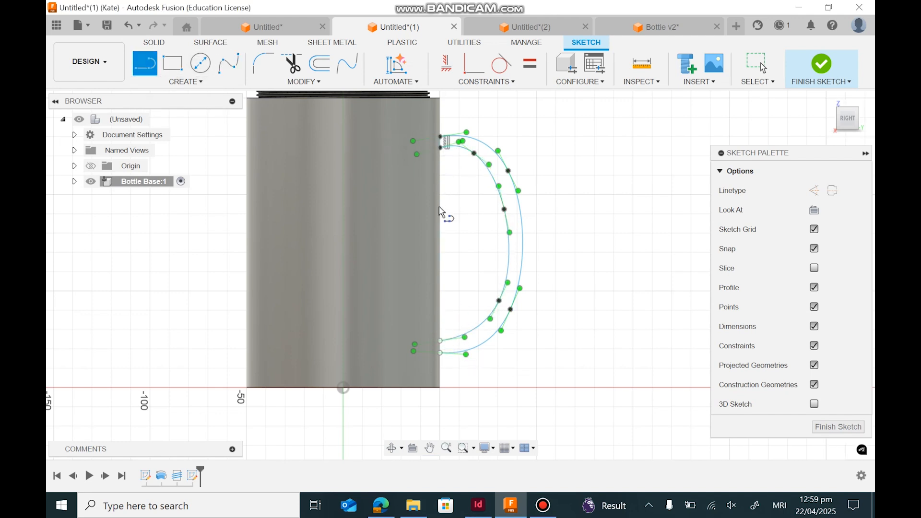
{"action": "left_click", "coordinate": [440, 341]}
{"action": "left_click", "coordinate": [440, 353]}
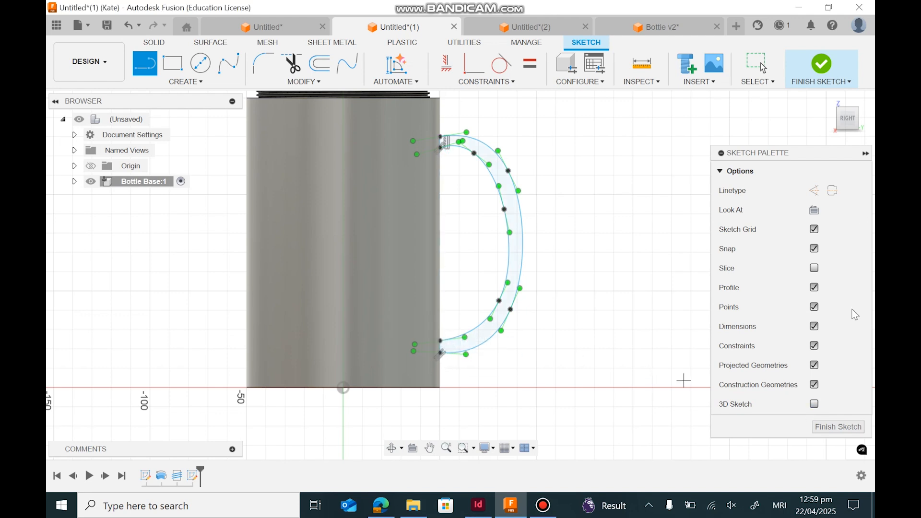
{"action": "left_click", "coordinate": [848, 122]}
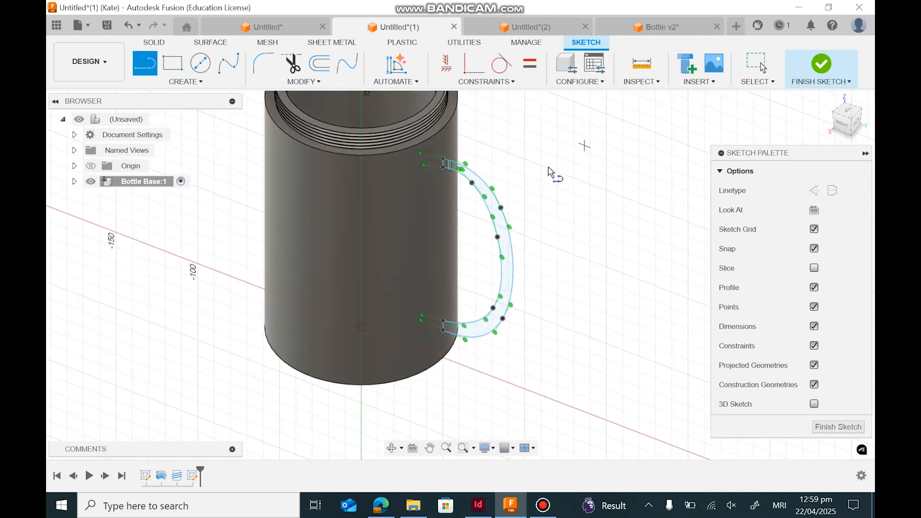
{"action": "left_click", "coordinate": [838, 427]}
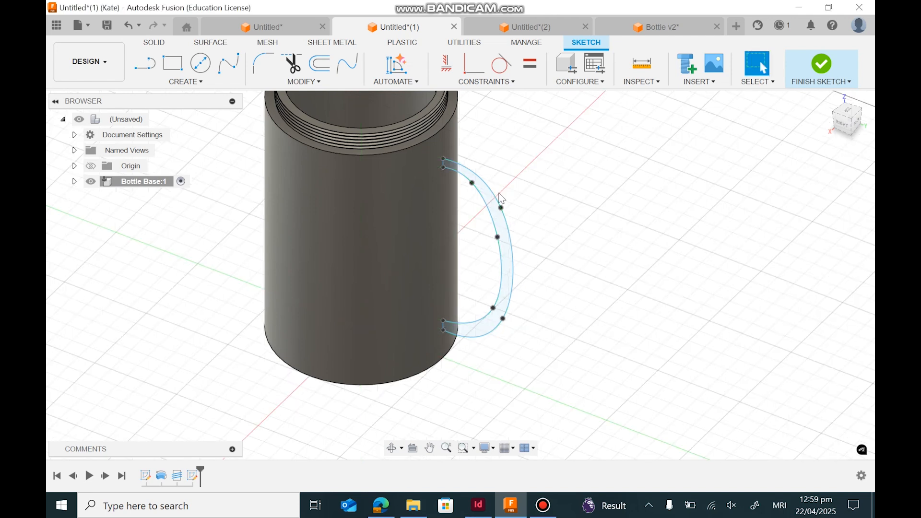
Step: Extrude the handle profile 10 mm to one side as a new body
{"action": "left_click", "coordinate": [172, 63]}
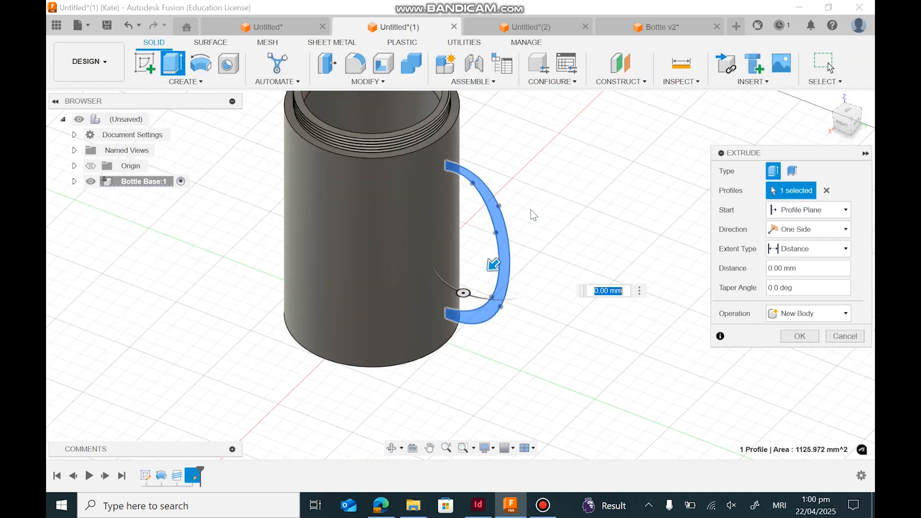
{"action": "left_click_drag", "start_coordinate": [492, 269], "coordinate": [481, 272]}
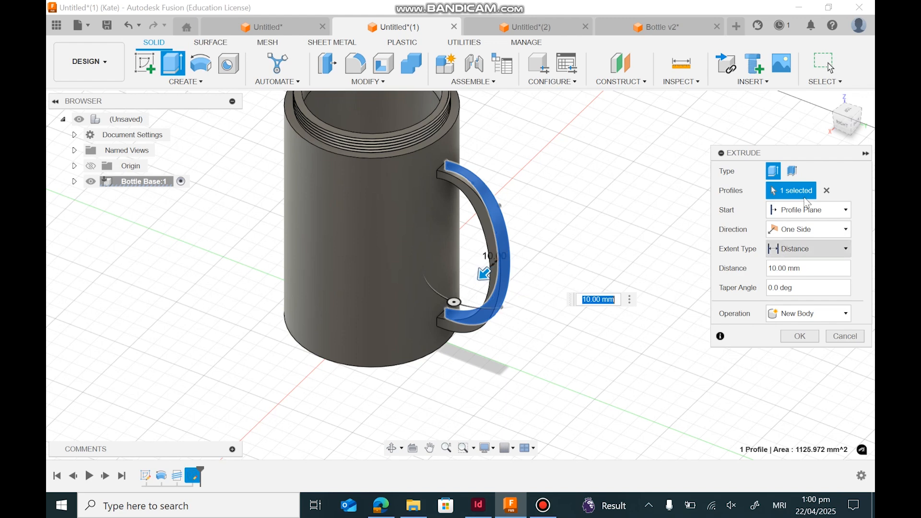
{"action": "left_click_drag", "start_coordinate": [846, 118], "coordinate": [808, 252]}
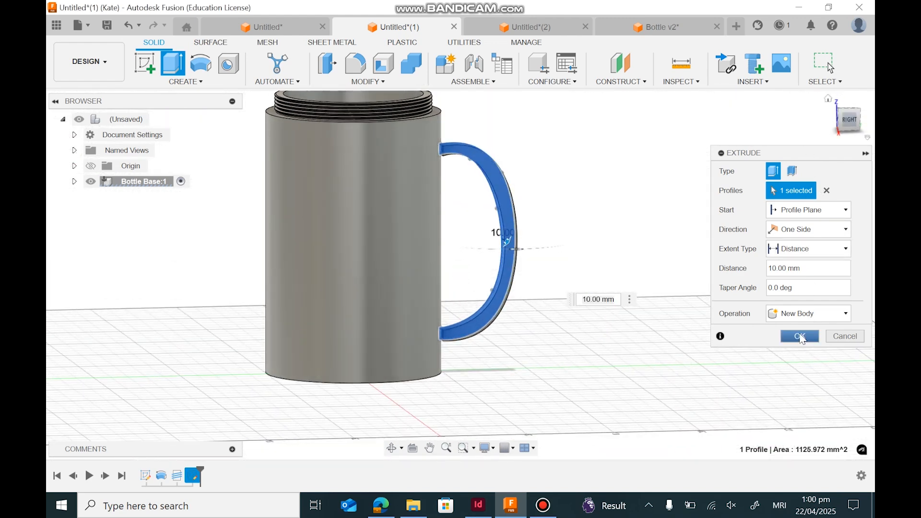
{"action": "left_click", "coordinate": [800, 337]}
Step: Fillet one long outer edge of the handle with a 5 mm radius
{"action": "left_click_drag", "start_coordinate": [844, 126], "coordinate": [733, 96]}
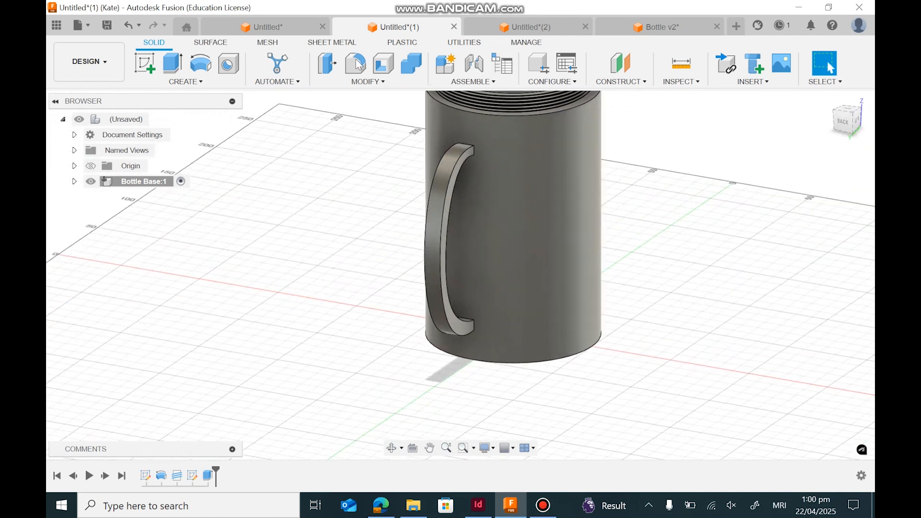
{"action": "key", "text": "f"}
{"action": "left_click", "coordinate": [456, 171]}
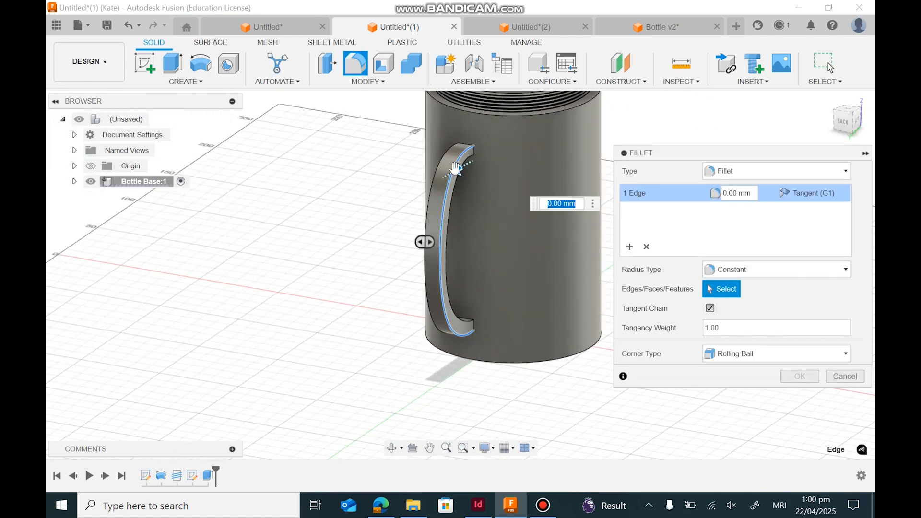
{"action": "type", "text": "5"}
{"action": "key", "text": "Return"}
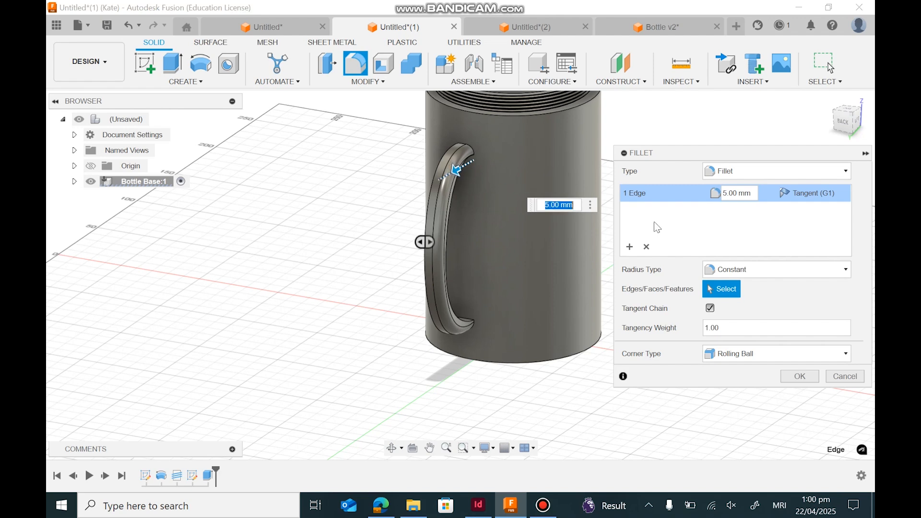
{"action": "left_click", "coordinate": [800, 376]}
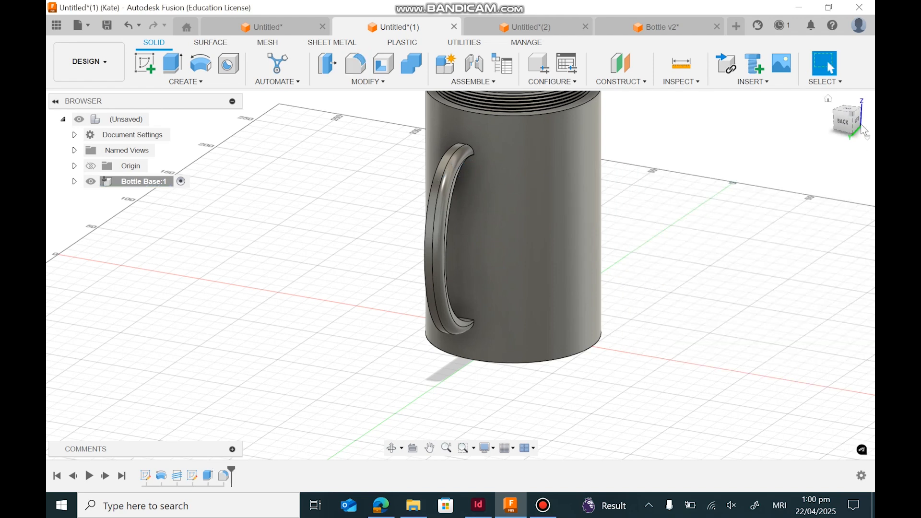
Step: Inspect the bottle base and its side handle from several sides, ending in the front view
{"action": "middle_click_drag", "start_coordinate": [460, 275], "coordinate": [624, 192], "text": "shift"}
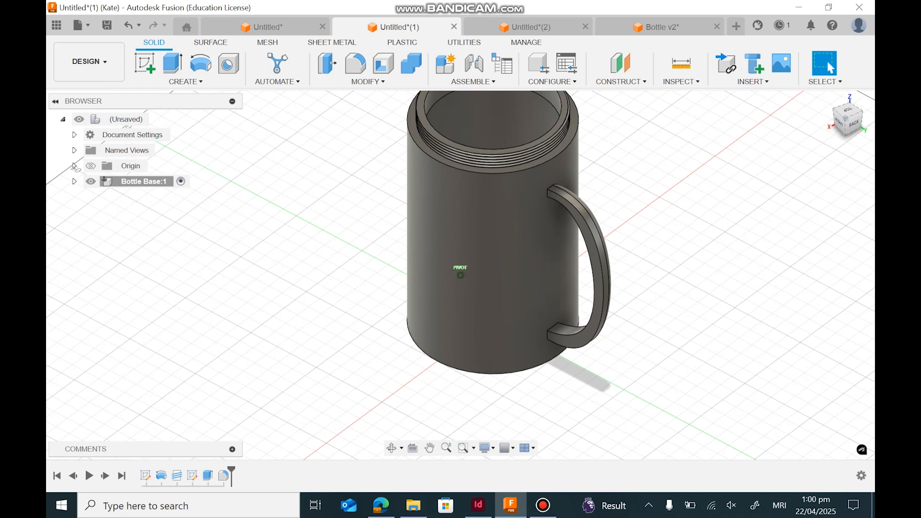
{"action": "middle_click_drag", "start_coordinate": [460, 274], "coordinate": [550, 297], "text": "shift"}
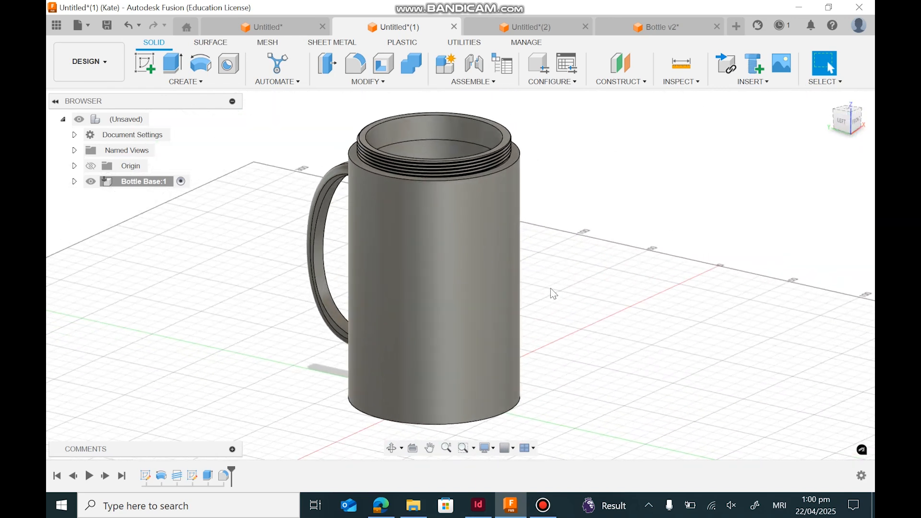
{"action": "scroll", "coordinate": [552, 291], "scroll_direction": "up", "scroll_amount": 1}
{"action": "middle_click_drag", "start_coordinate": [831, 127], "coordinate": [824, 131], "text": "shift"}
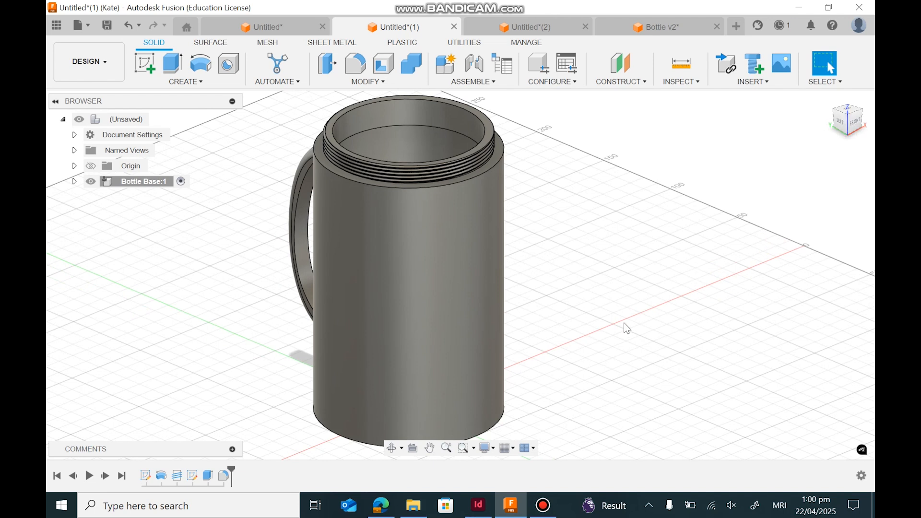
{"action": "middle_click_drag", "start_coordinate": [581, 335], "coordinate": [580, 310]}
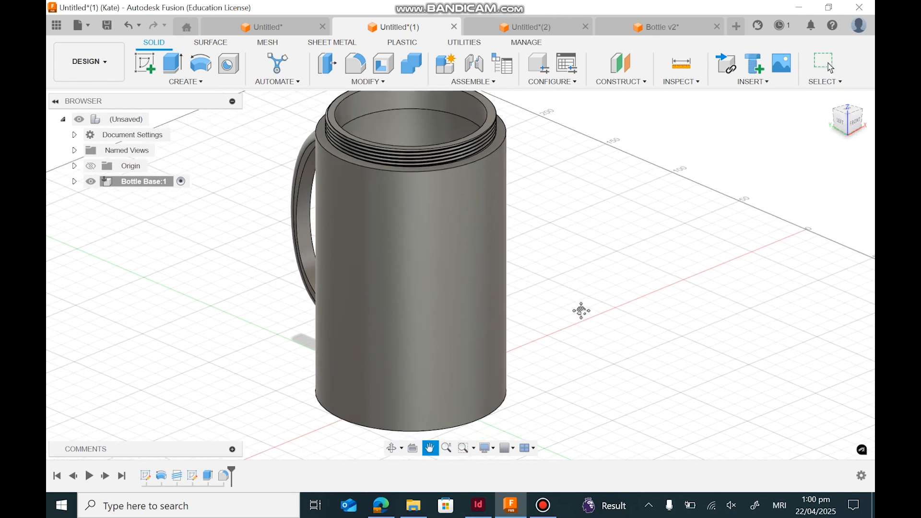
{"action": "left_click", "coordinate": [172, 83]}
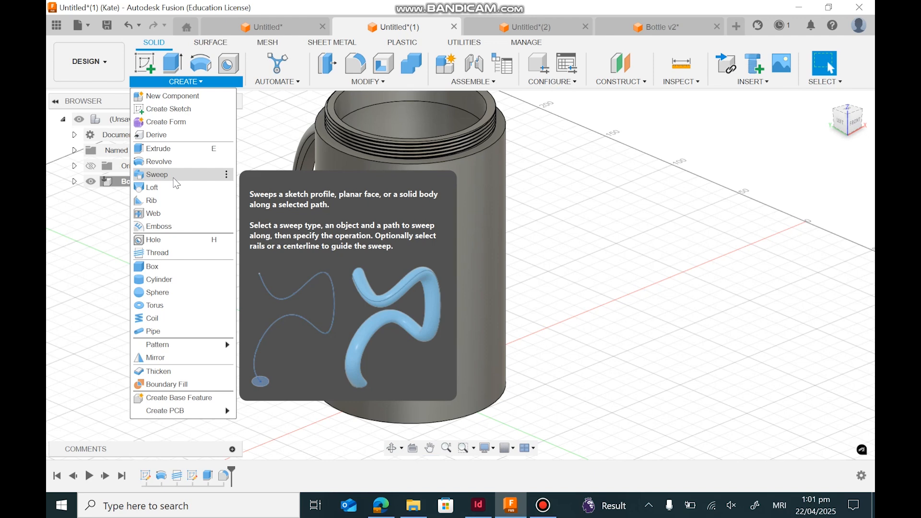
{"action": "left_click", "coordinate": [747, 252]}
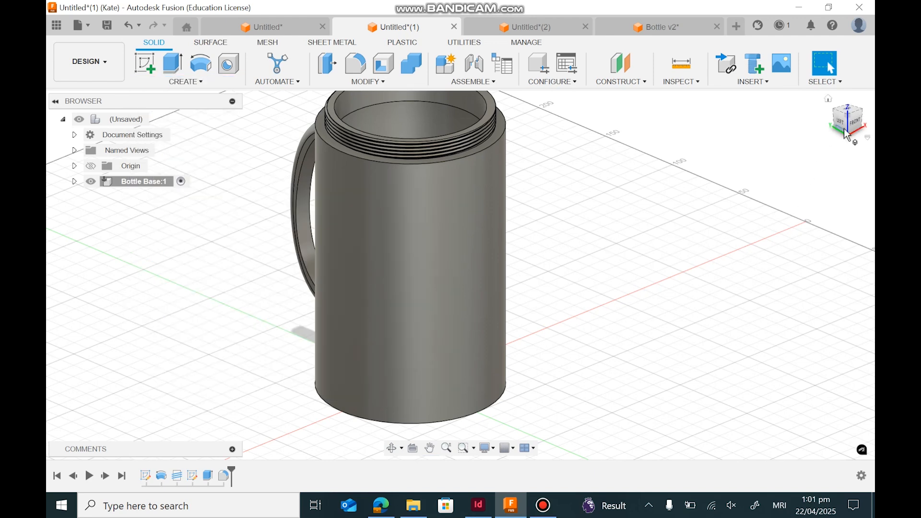
{"action": "left_click_drag", "start_coordinate": [844, 124], "coordinate": [818, 124]}
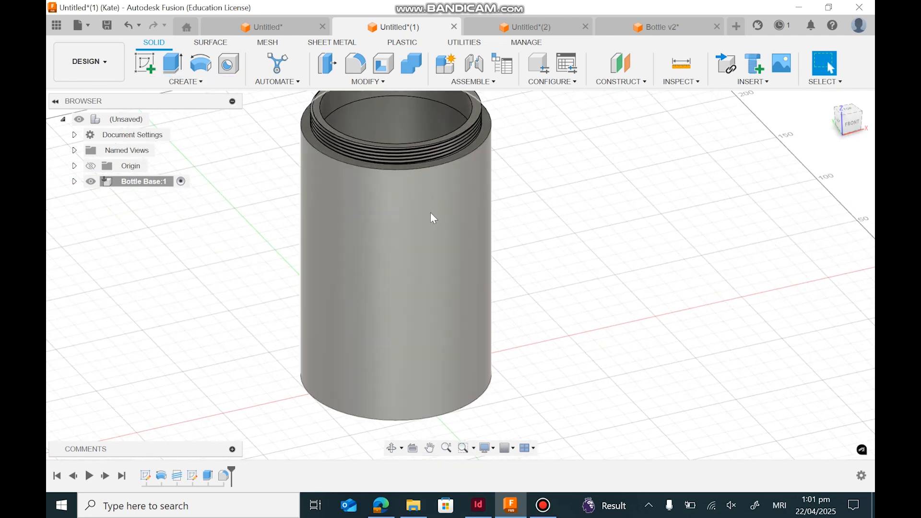
{"action": "left_click", "coordinate": [855, 131]}
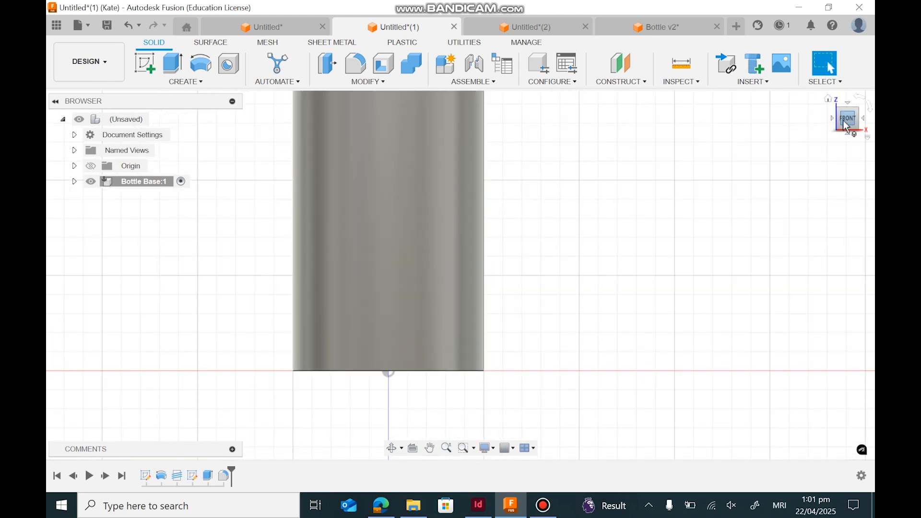
Step: Create a tangent construction plane at 0 degrees on the bottle's outer cylindrical face, opposite the handle
{"action": "left_click", "coordinate": [828, 99]}
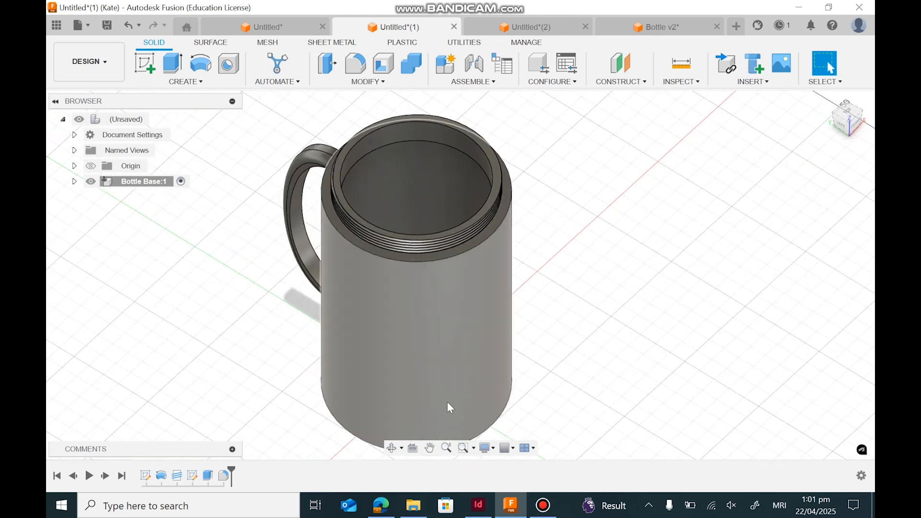
{"action": "scroll", "coordinate": [680, 298], "scroll_direction": "down", "scroll_amount": 2}
{"action": "left_click", "coordinate": [640, 83]}
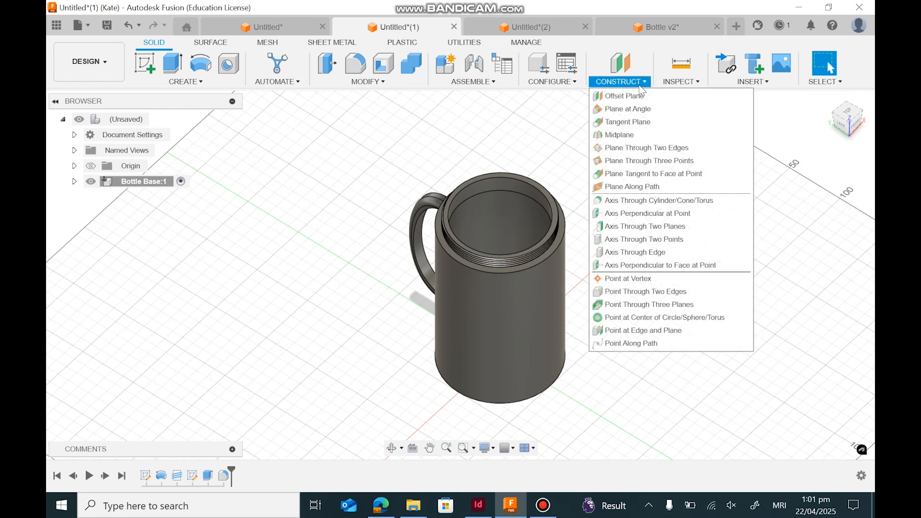
{"action": "left_click", "coordinate": [629, 122]}
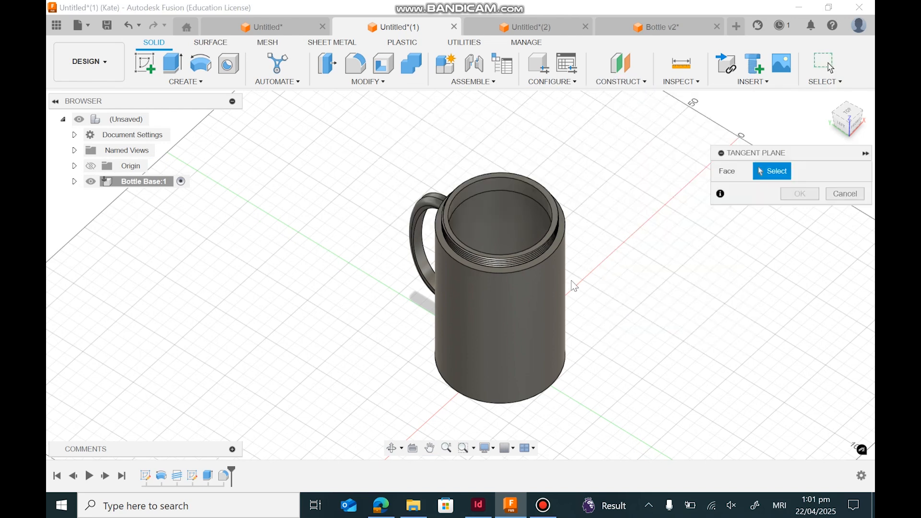
{"action": "left_click", "coordinate": [558, 282]}
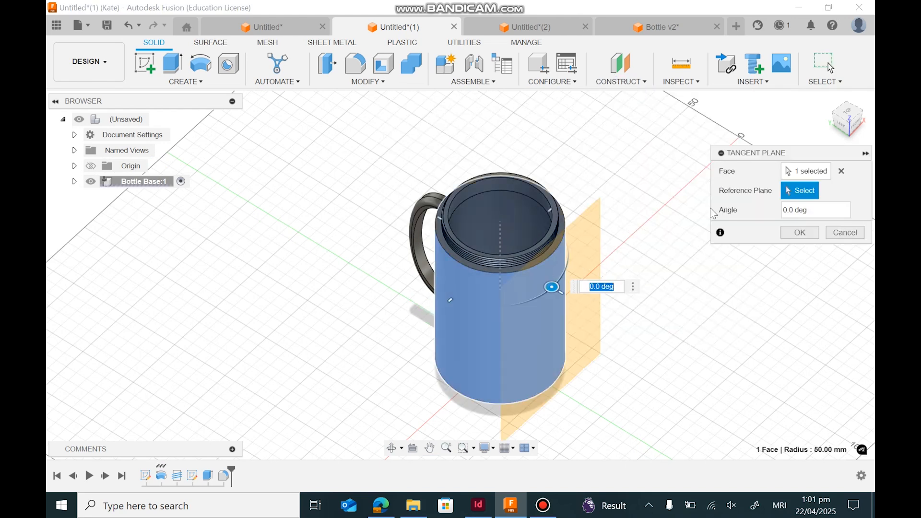
{"action": "mouse_move", "coordinate": [851, 124]}
{"action": "left_mouse_down"}
{"action": "mouse_move", "coordinate": [848, 89]}
{"action": "mouse_move", "coordinate": [856, 132]}
{"action": "left_mouse_up"}
{"action": "left_click", "coordinate": [846, 120]}
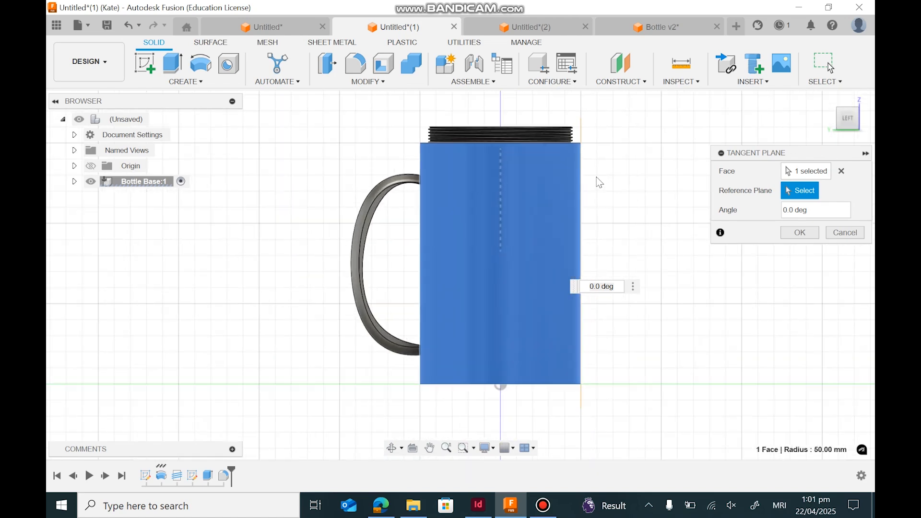
{"action": "left_click_drag", "start_coordinate": [845, 119], "coordinate": [844, 175]}
{"action": "left_click", "coordinate": [815, 232]}
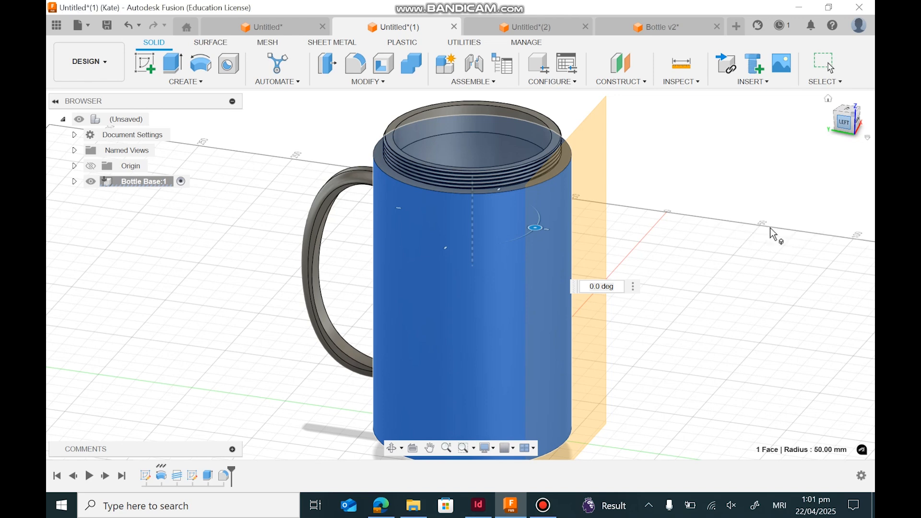
Step: Sketch a 5 mm diameter circle on the tangent plane, on the bottle's centreline in its upper part, and finish the sketch
{"action": "scroll", "coordinate": [698, 229], "scroll_direction": "down", "scroll_amount": 3}
{"action": "left_click", "coordinate": [144, 62]}
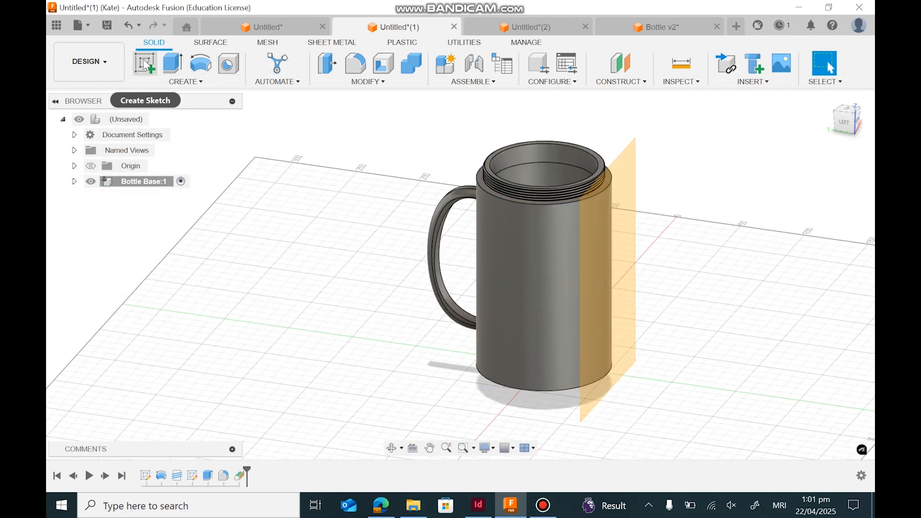
{"action": "left_click", "coordinate": [630, 168]}
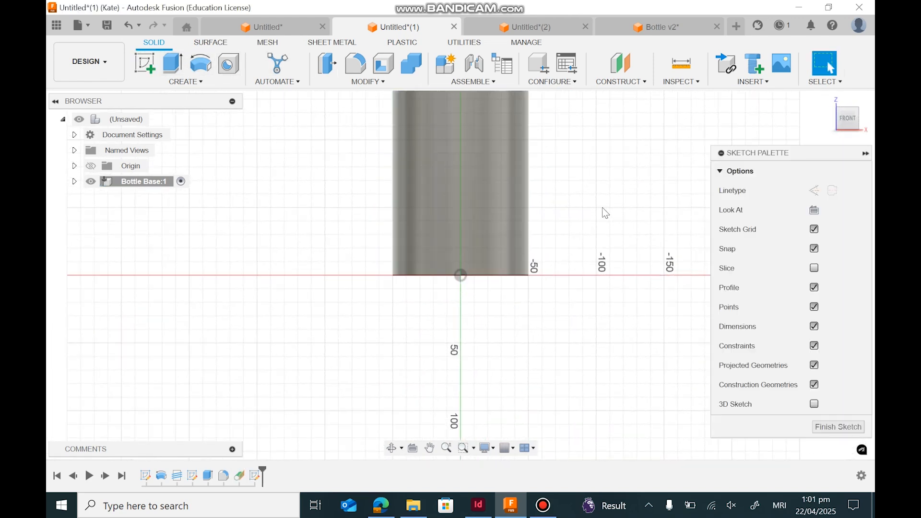
{"action": "left_click", "coordinate": [206, 63]}
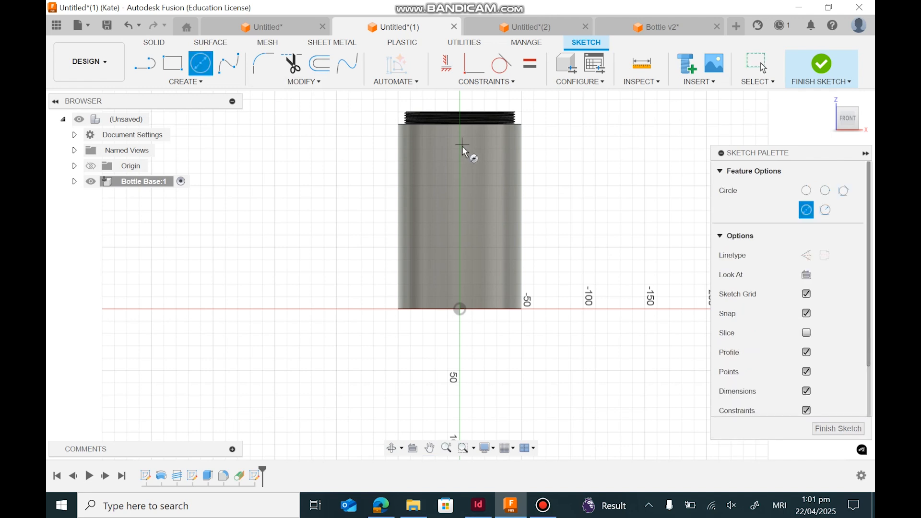
{"action": "scroll", "coordinate": [462, 146], "scroll_direction": "up", "scroll_amount": 5}
{"action": "left_click", "coordinate": [455, 169]}
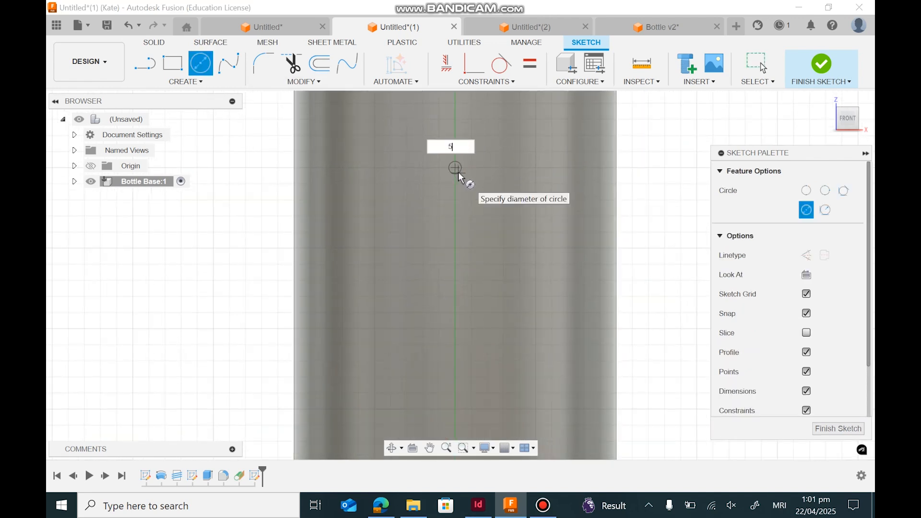
{"action": "key", "text": "Return"}
{"action": "left_click", "coordinate": [826, 429]}
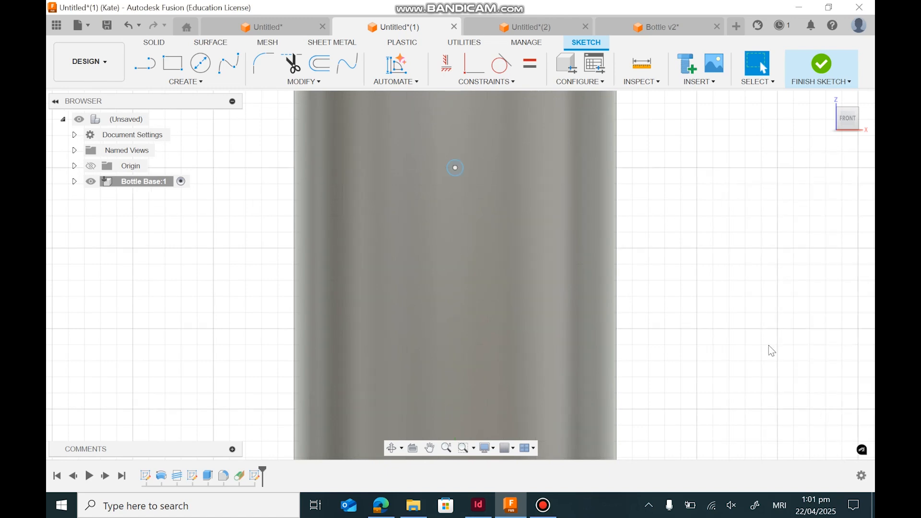
Step: Start a new sketch on the vertical origin plane that runs through the handle and the small circle
{"action": "scroll", "coordinate": [752, 307], "scroll_direction": "down", "scroll_amount": 4}
{"action": "mouse_move", "coordinate": [851, 120]}
{"action": "left_mouse_down"}
{"action": "mouse_move", "coordinate": [875, 143]}
{"action": "mouse_move", "coordinate": [850, 118]}
{"action": "left_mouse_up"}
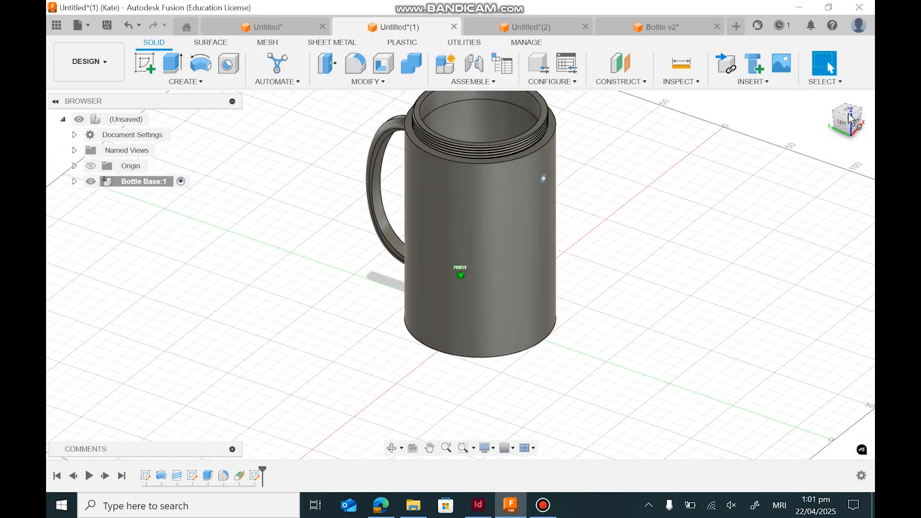
{"action": "left_click", "coordinate": [152, 68]}
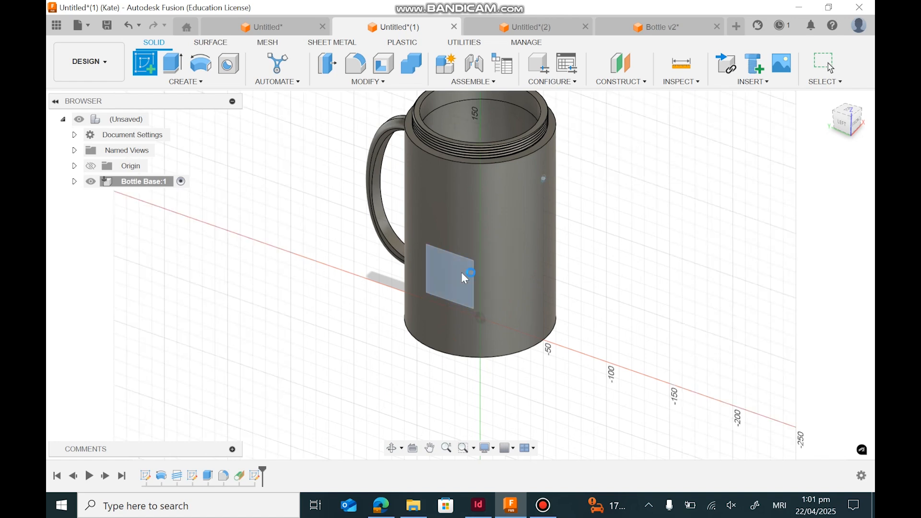
{"action": "left_click", "coordinate": [462, 273]}
{"action": "scroll", "coordinate": [496, 179], "scroll_direction": "up", "scroll_amount": 3}
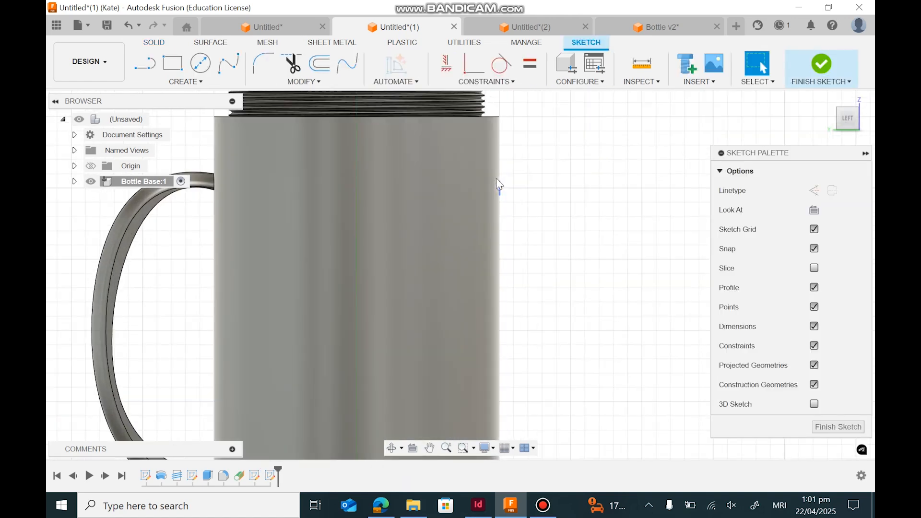
{"action": "scroll", "coordinate": [497, 178], "scroll_direction": "up", "scroll_amount": 2}
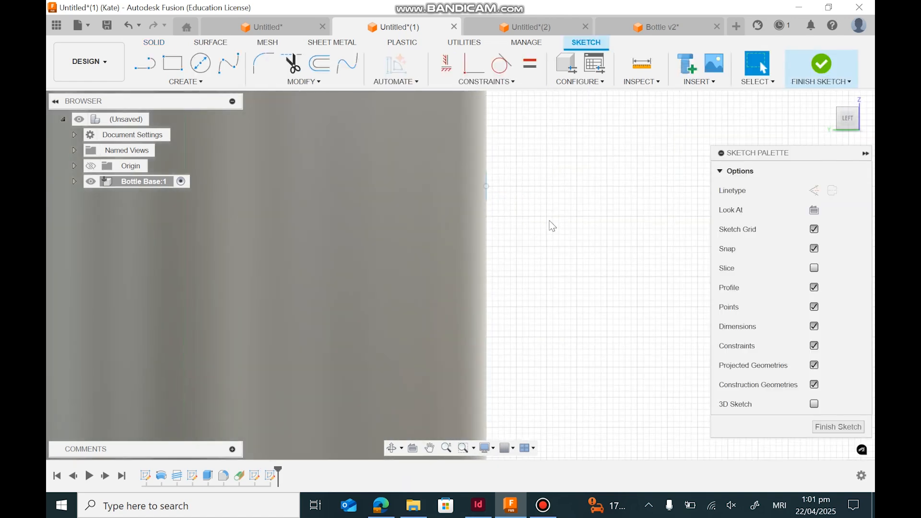
{"action": "scroll", "coordinate": [551, 225], "scroll_direction": "down", "scroll_amount": 4}
{"action": "middle_click_drag", "start_coordinate": [571, 274], "coordinate": [511, 219]}
{"action": "scroll", "coordinate": [525, 237], "scroll_direction": "down", "scroll_amount": 3}
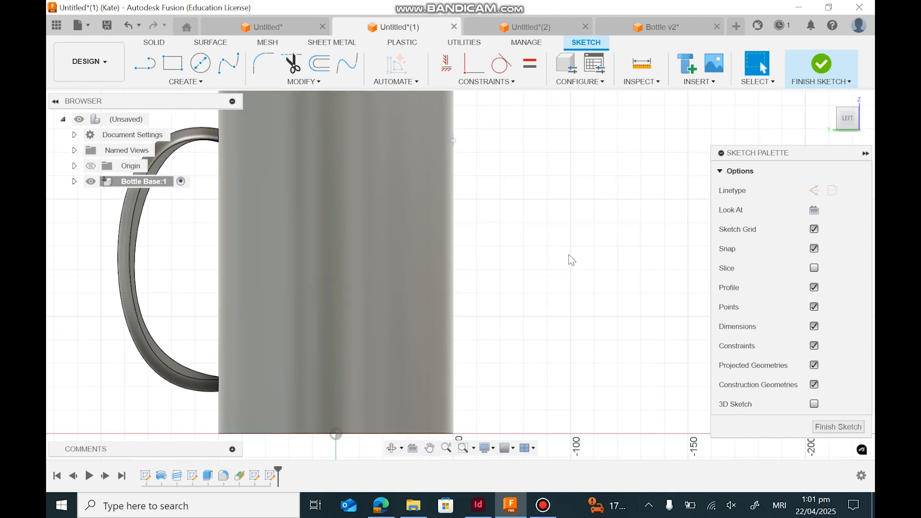
{"action": "left_click", "coordinate": [848, 127]}
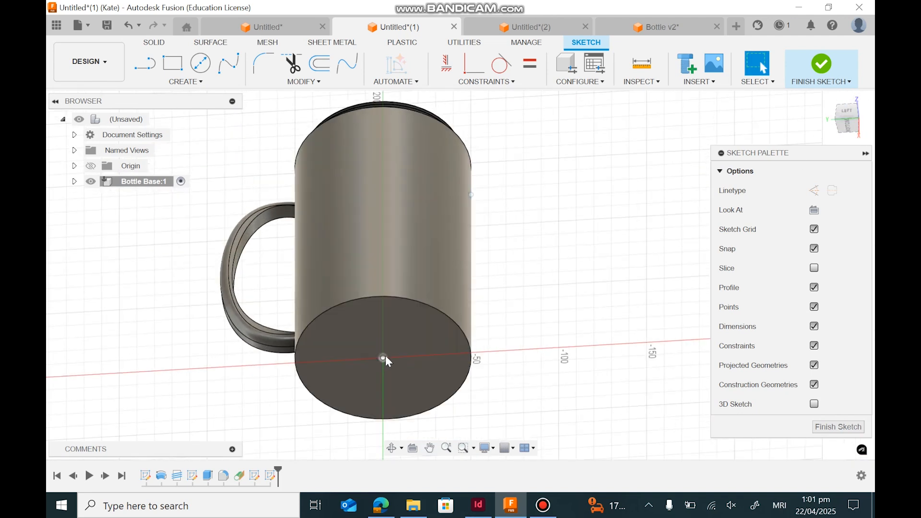
{"action": "left_click", "coordinate": [847, 120]}
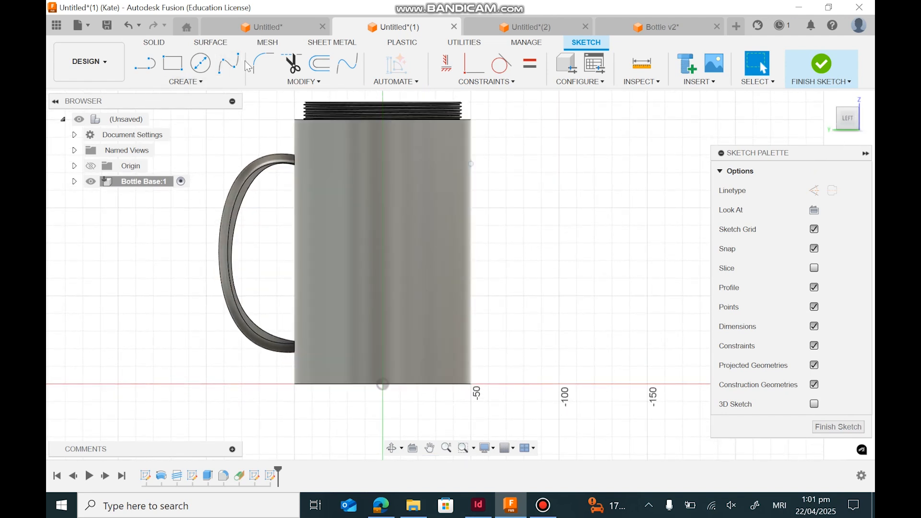
Step: Draw a four-point spline from the small circle's centre, bulging outward and back to the bottle wall near the base, and finish the sketch
{"action": "left_click", "coordinate": [229, 66]}
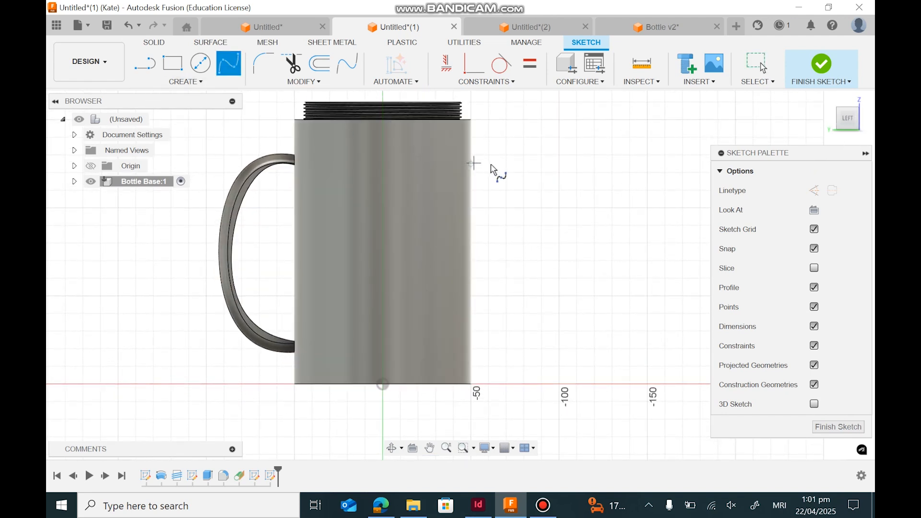
{"action": "scroll", "coordinate": [492, 168], "scroll_direction": "up", "scroll_amount": 3}
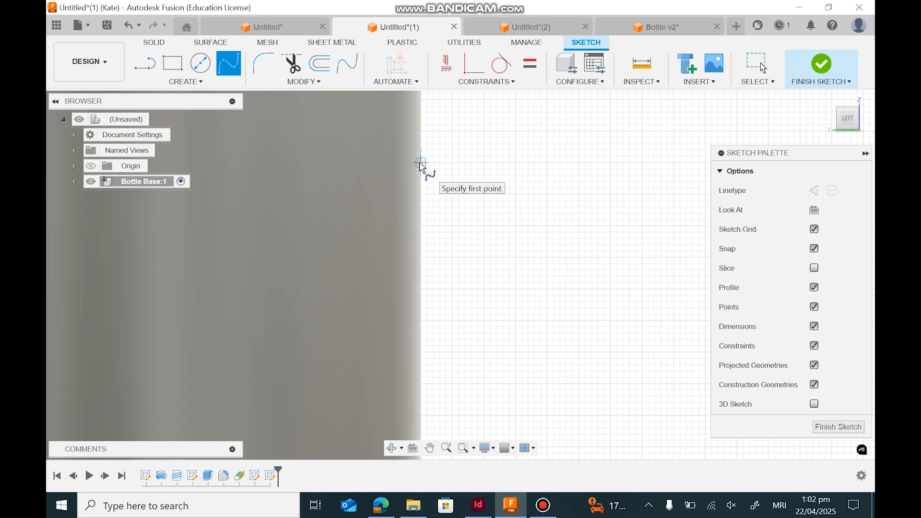
{"action": "scroll", "coordinate": [420, 168], "scroll_direction": "up", "scroll_amount": 2}
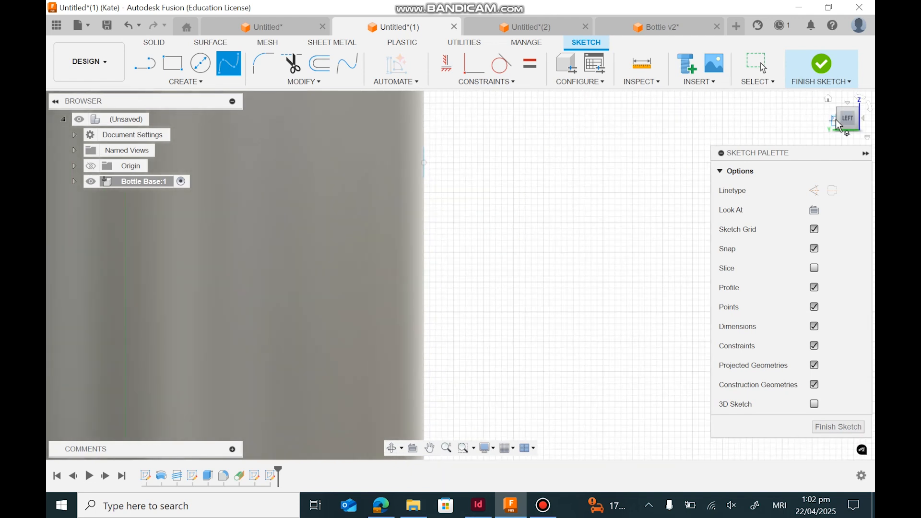
{"action": "left_click_drag", "start_coordinate": [840, 118], "coordinate": [813, 126]}
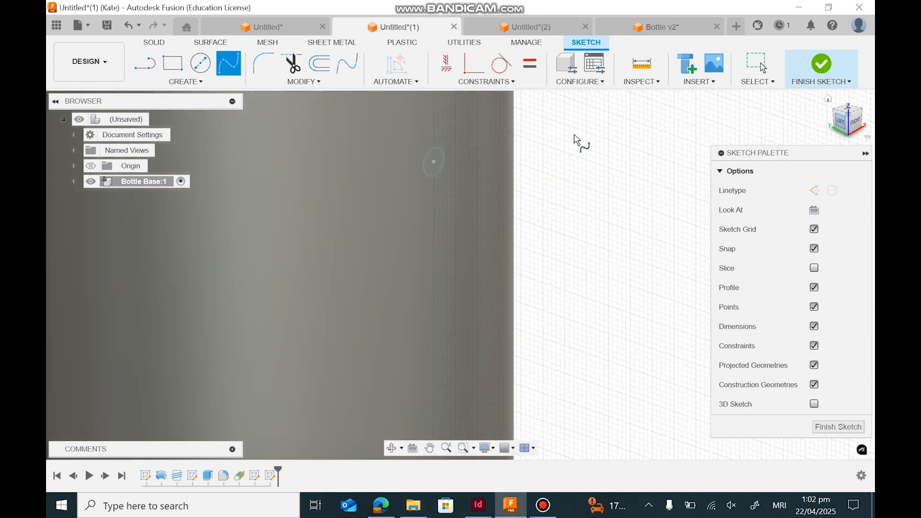
{"action": "left_click", "coordinate": [433, 162]}
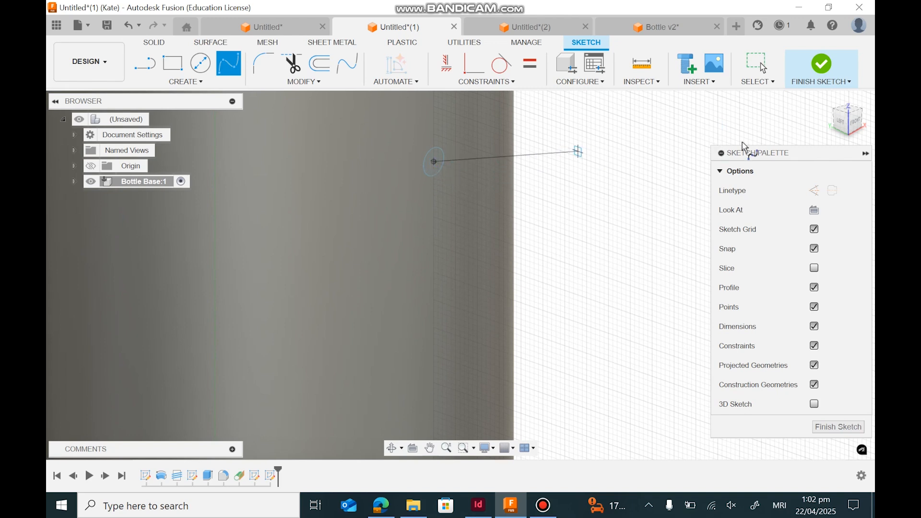
{"action": "left_click", "coordinate": [843, 126]}
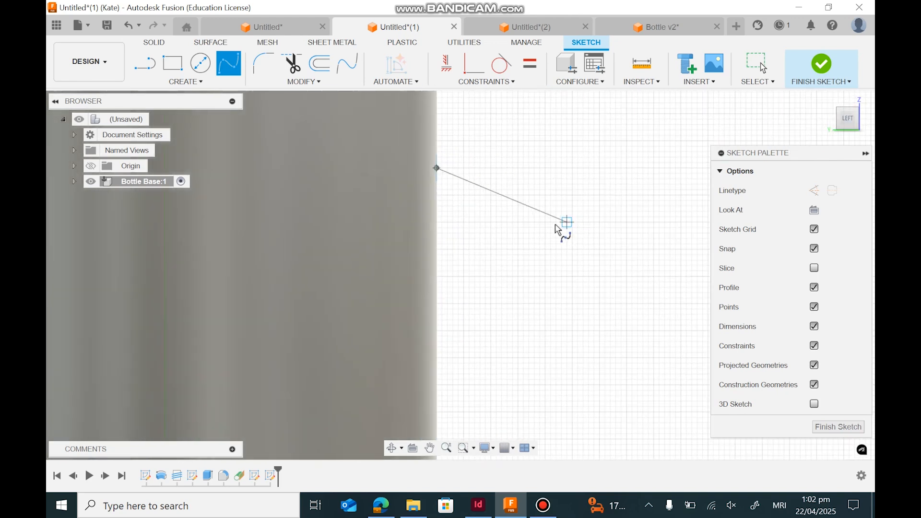
{"action": "middle_click_drag", "start_coordinate": [492, 206], "coordinate": [433, 156]}
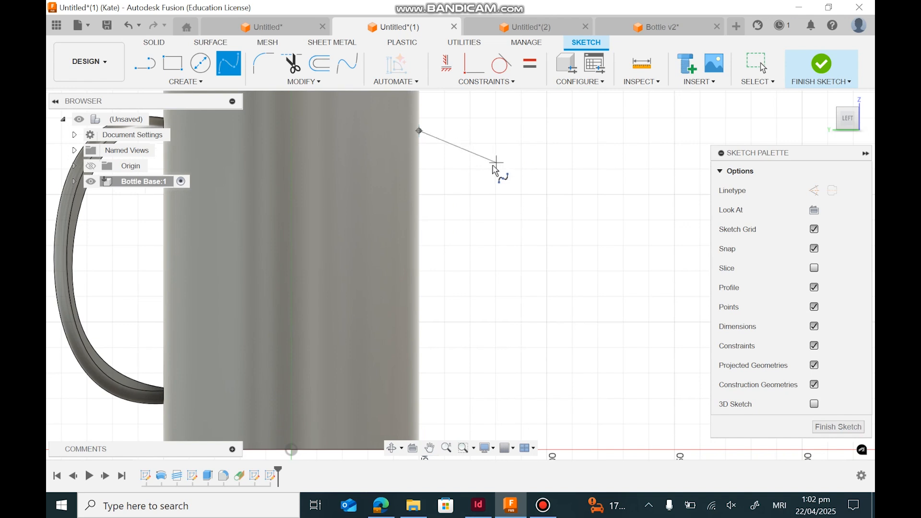
{"action": "left_click", "coordinate": [506, 303]}
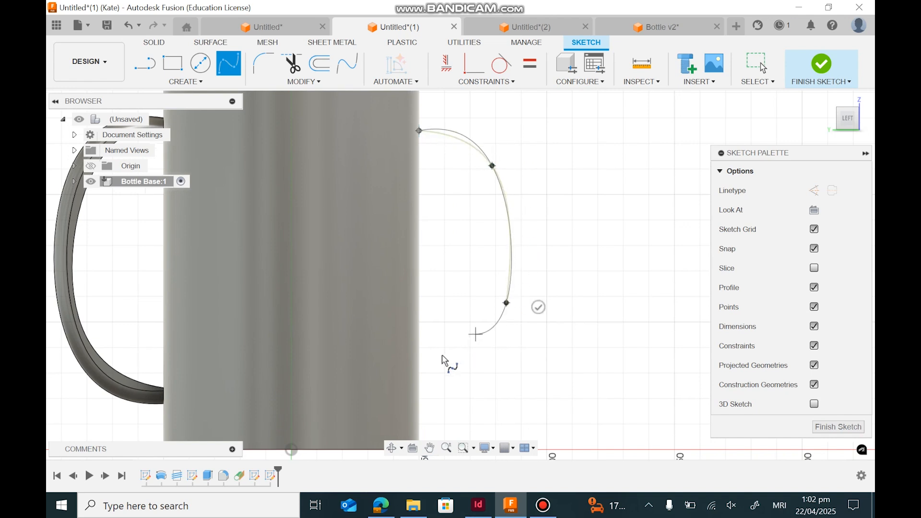
{"action": "left_click", "coordinate": [420, 365]}
{"action": "left_click", "coordinate": [421, 397]}
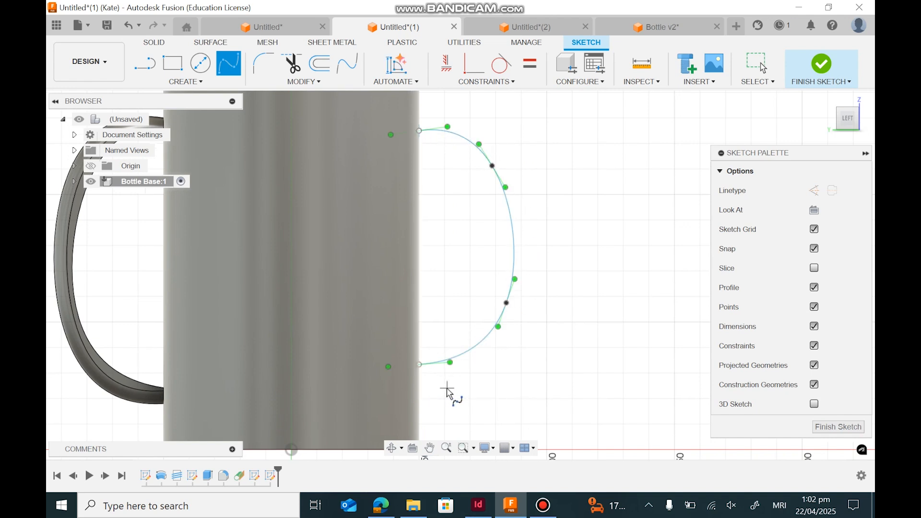
{"action": "left_click", "coordinate": [822, 67]}
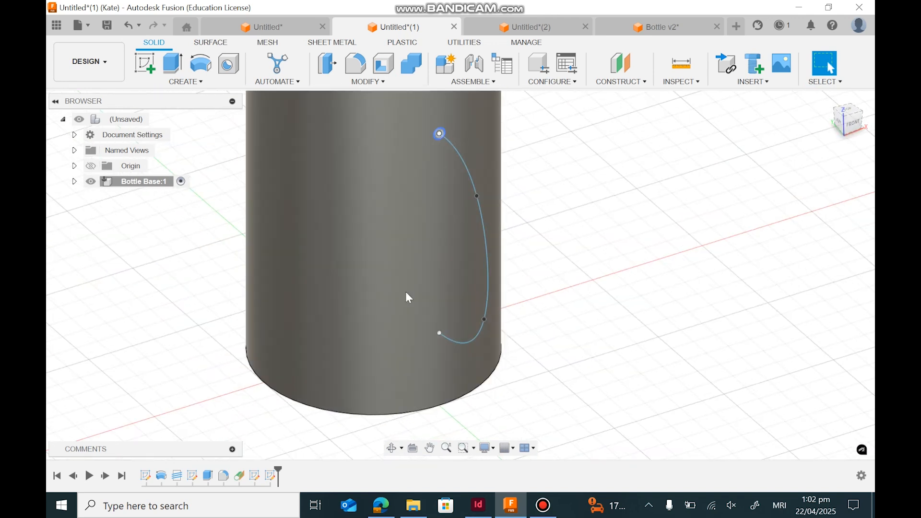
Step: Start a single-path Sweep using the 5 mm circle as the profile and the outward-bulging spline as the path
{"action": "left_click", "coordinate": [268, 476]}
{"action": "scroll", "coordinate": [448, 134], "scroll_direction": "up", "scroll_amount": 5}
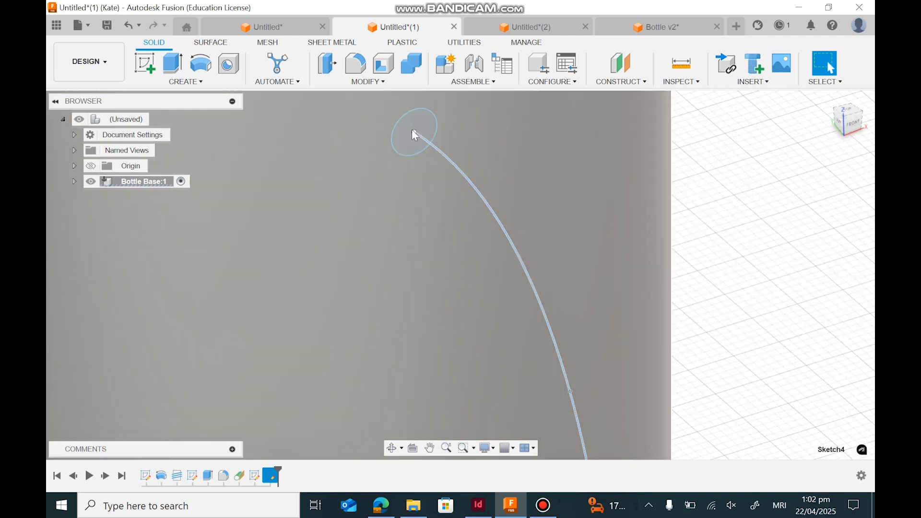
{"action": "scroll", "coordinate": [417, 138], "scroll_direction": "down", "scroll_amount": 3}
{"action": "scroll", "coordinate": [430, 144], "scroll_direction": "down", "scroll_amount": 3}
{"action": "scroll", "coordinate": [784, 172], "scroll_direction": "down", "scroll_amount": 2}
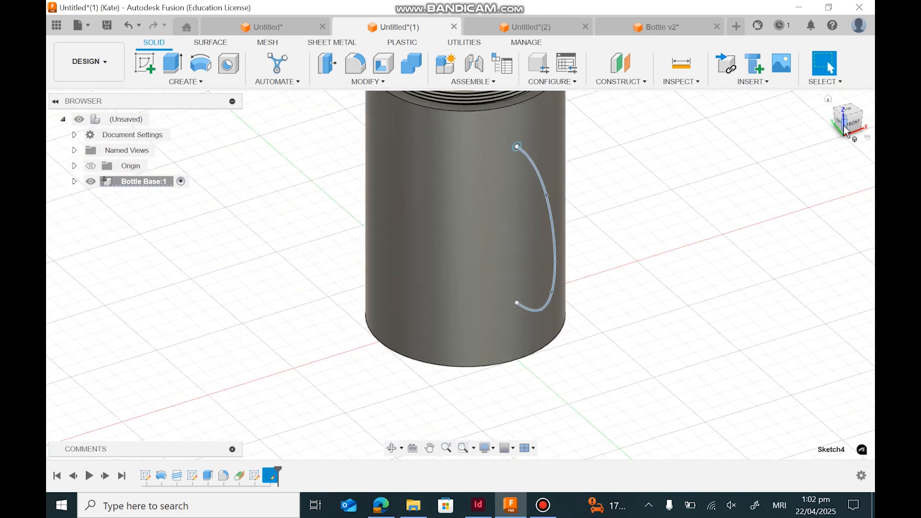
{"action": "left_click_drag", "start_coordinate": [845, 124], "coordinate": [856, 125]}
{"action": "left_click", "coordinate": [244, 168]}
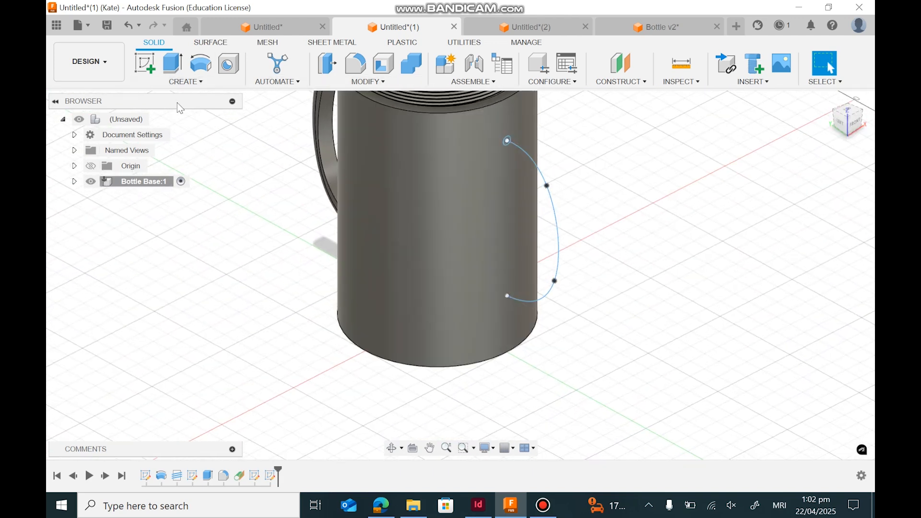
{"action": "left_click", "coordinate": [179, 84]}
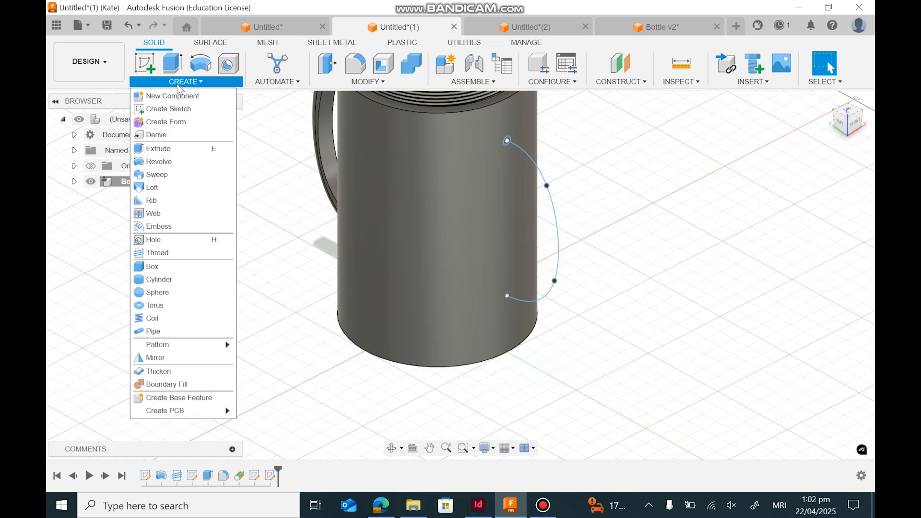
{"action": "left_click", "coordinate": [157, 175]}
{"action": "scroll", "coordinate": [638, 159], "scroll_direction": "up", "scroll_amount": 5}
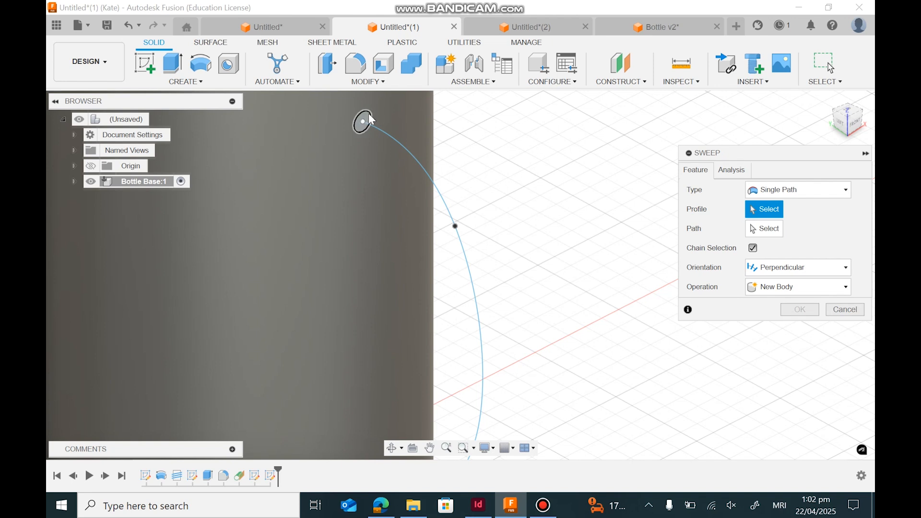
{"action": "left_click", "coordinate": [372, 119]}
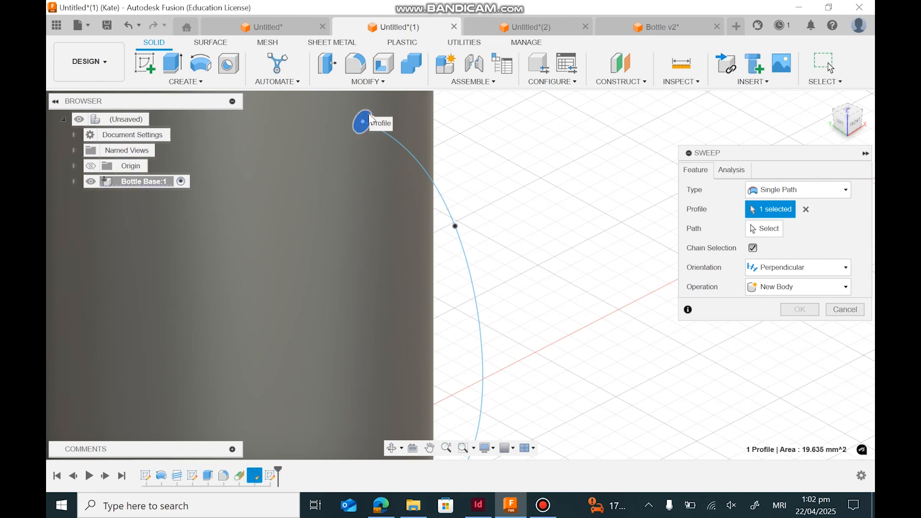
{"action": "left_click", "coordinate": [766, 228]}
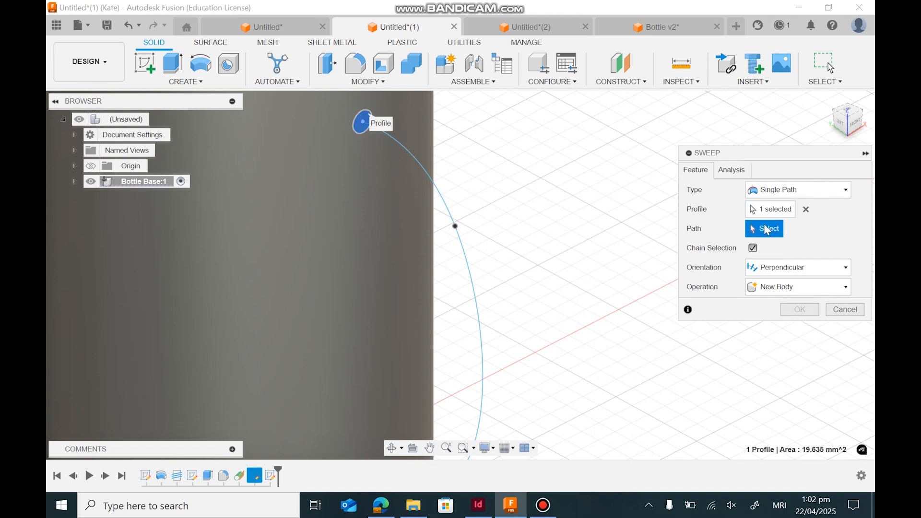
{"action": "scroll", "coordinate": [622, 234], "scroll_direction": "down", "scroll_amount": 3}
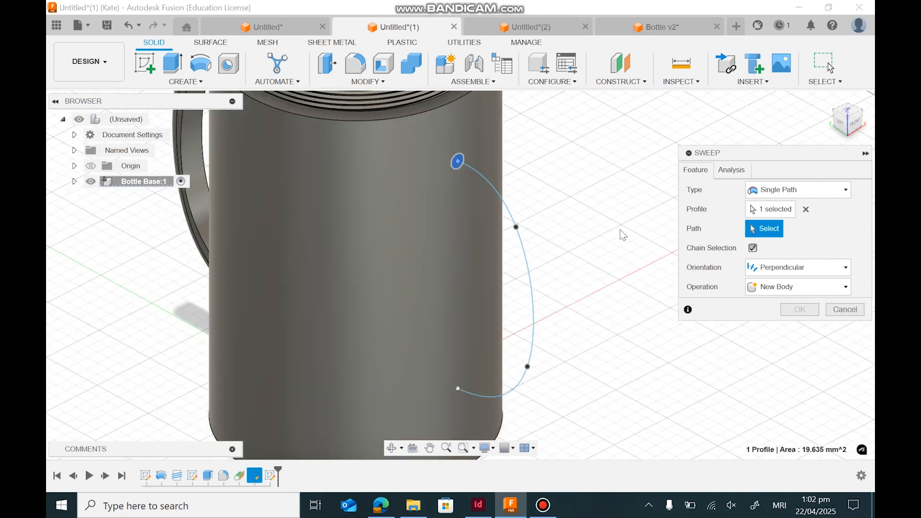
{"action": "left_click", "coordinate": [504, 200]}
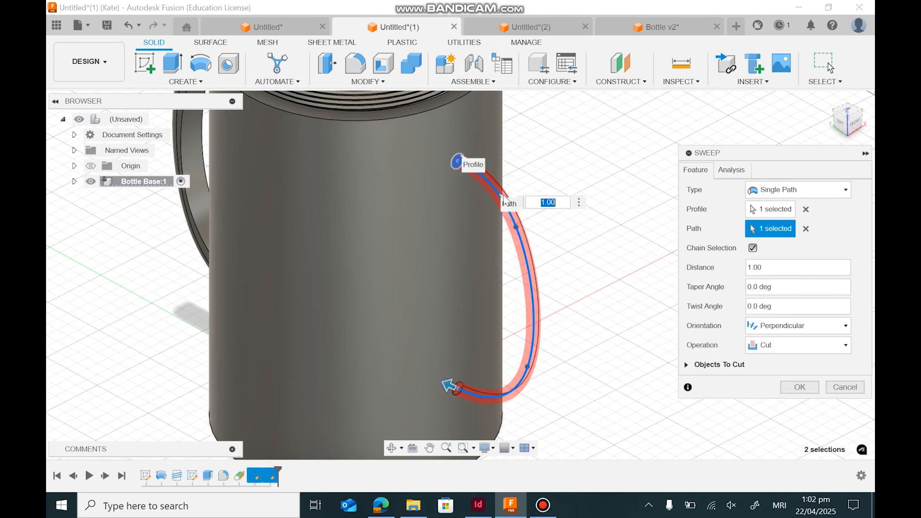
Step: Set the sweep operation to Join and create the round handle on the bottle wall
{"action": "left_click", "coordinate": [840, 122]}
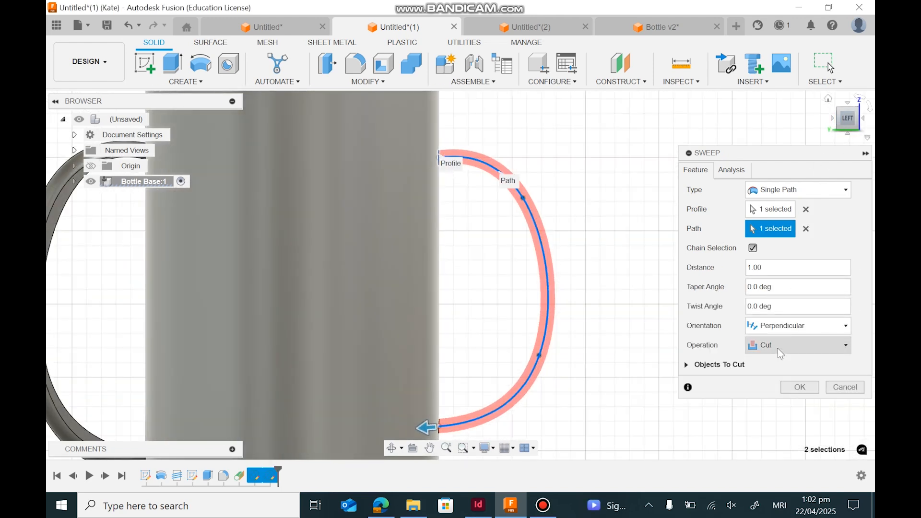
{"action": "left_click", "coordinate": [777, 348]}
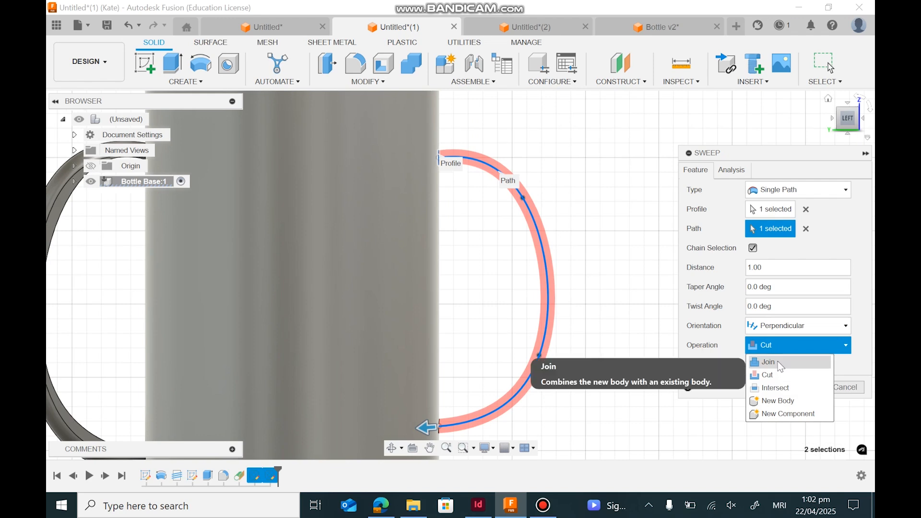
{"action": "left_click", "coordinate": [778, 361]}
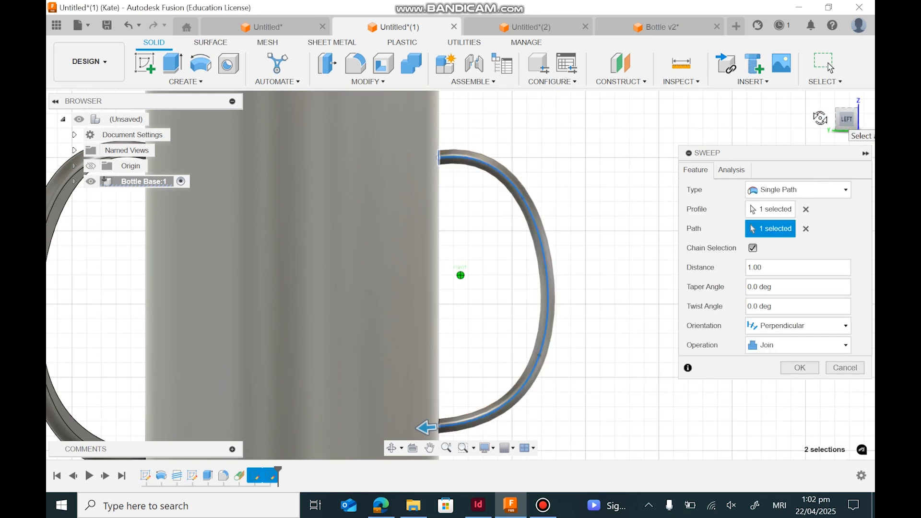
{"action": "left_click", "coordinate": [849, 127]}
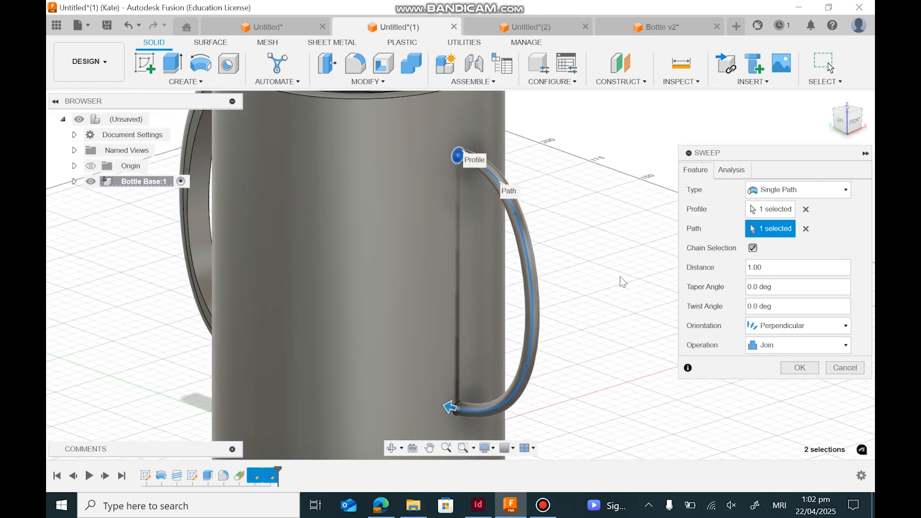
{"action": "left_click", "coordinate": [799, 368]}
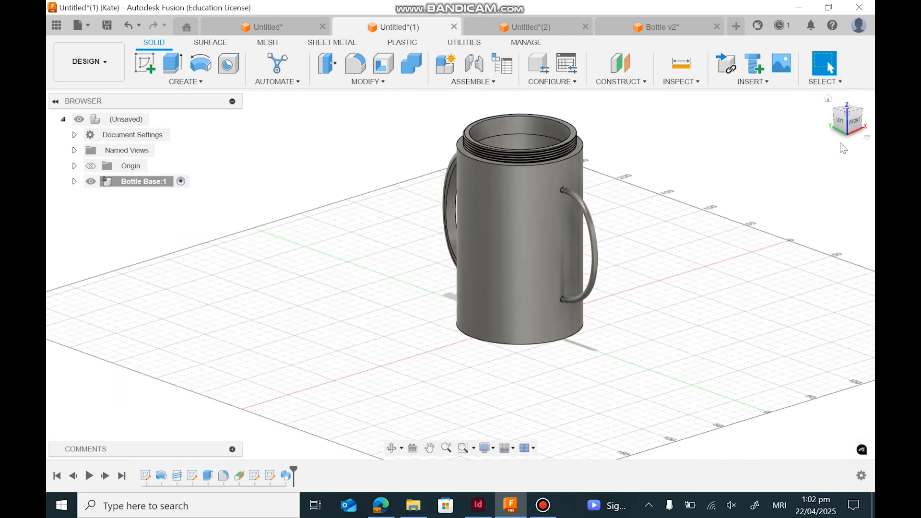
Step: Start a new sketch on the vertical origin plane that runs through both handles
{"action": "left_click", "coordinate": [862, 126]}
{"action": "scroll", "coordinate": [582, 168], "scroll_direction": "up", "scroll_amount": 5}
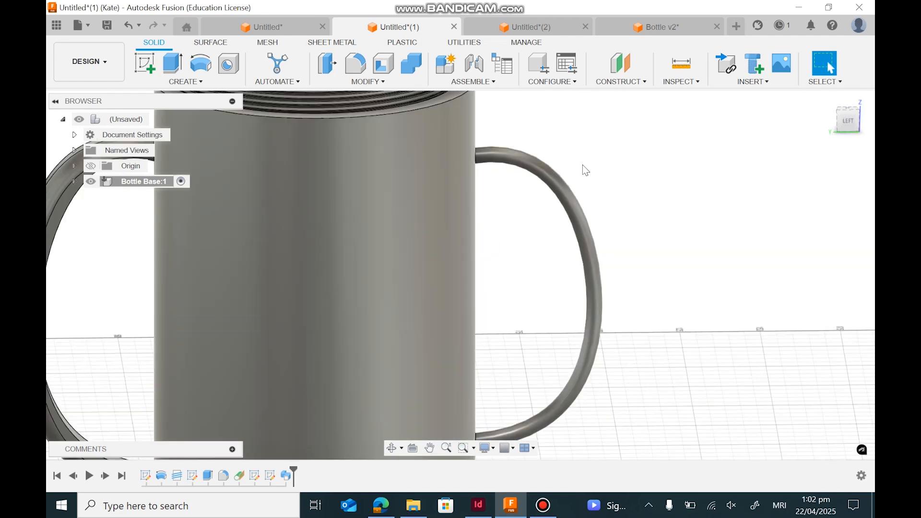
{"action": "middle_click_drag", "start_coordinate": [461, 275], "coordinate": [460, 275], "text": "shift"}
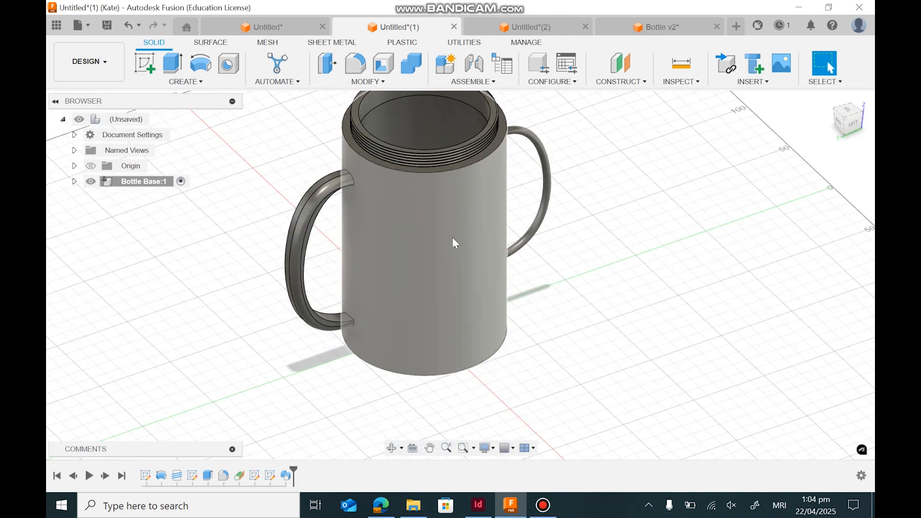
{"action": "middle_click_drag", "start_coordinate": [460, 275], "coordinate": [461, 275], "text": "shift"}
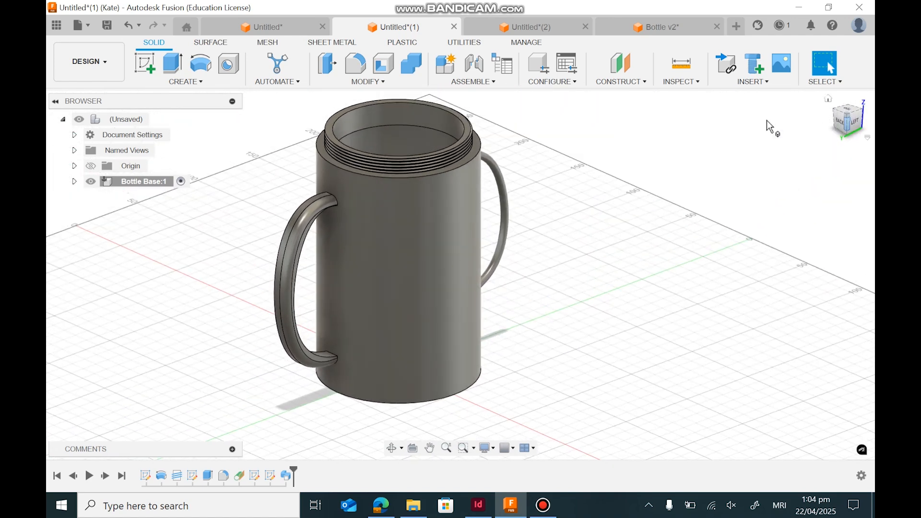
{"action": "left_click", "coordinate": [144, 63]}
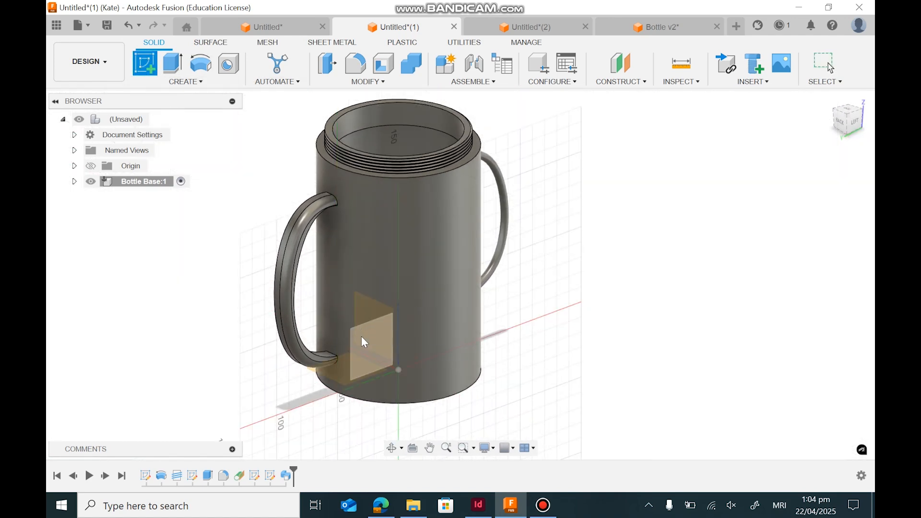
{"action": "left_click", "coordinate": [846, 119]}
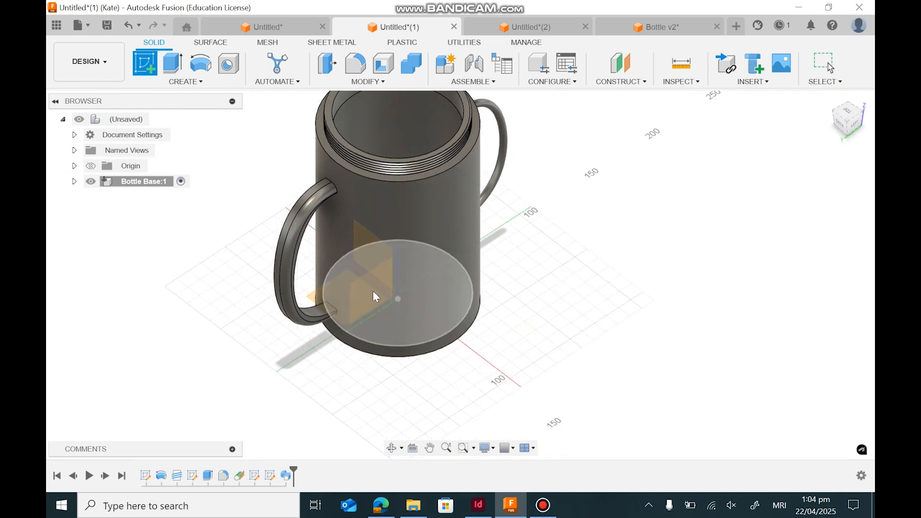
{"action": "left_click", "coordinate": [379, 294]}
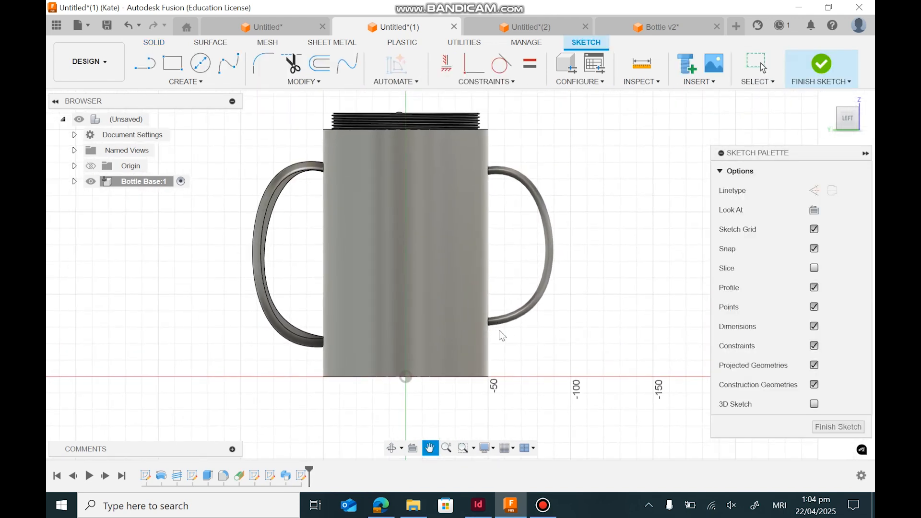
Step: Draw a tall, narrow rectangle along the bottle's centreline, from near the handles' upper ends to near their lower ends
{"action": "left_click", "coordinate": [172, 63]}
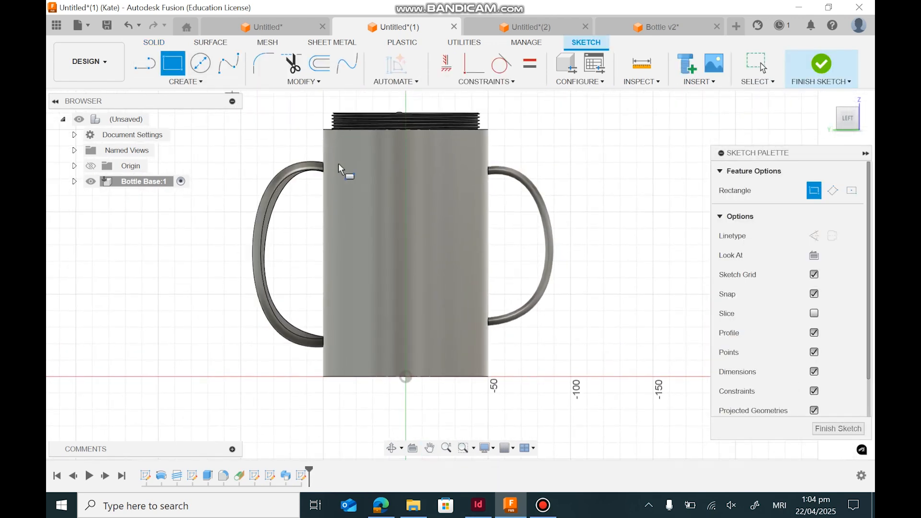
{"action": "left_click", "coordinate": [398, 173]}
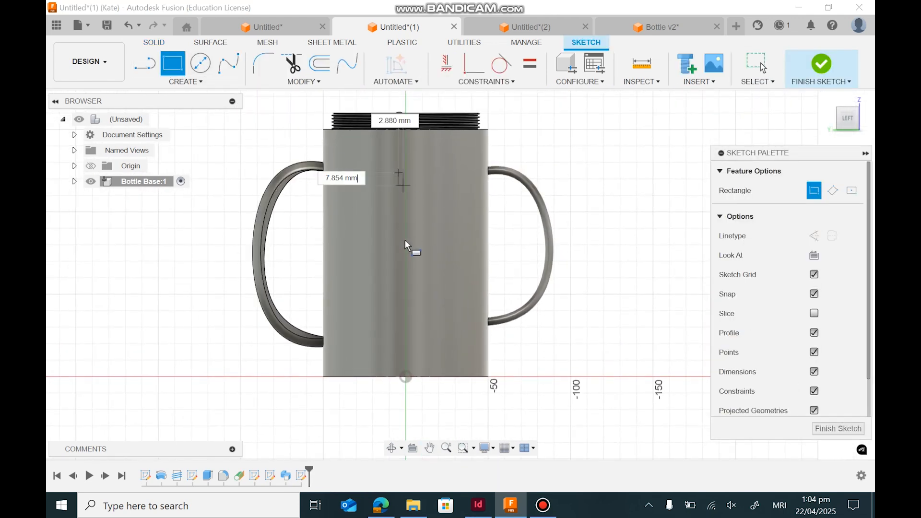
{"action": "left_click", "coordinate": [410, 348]}
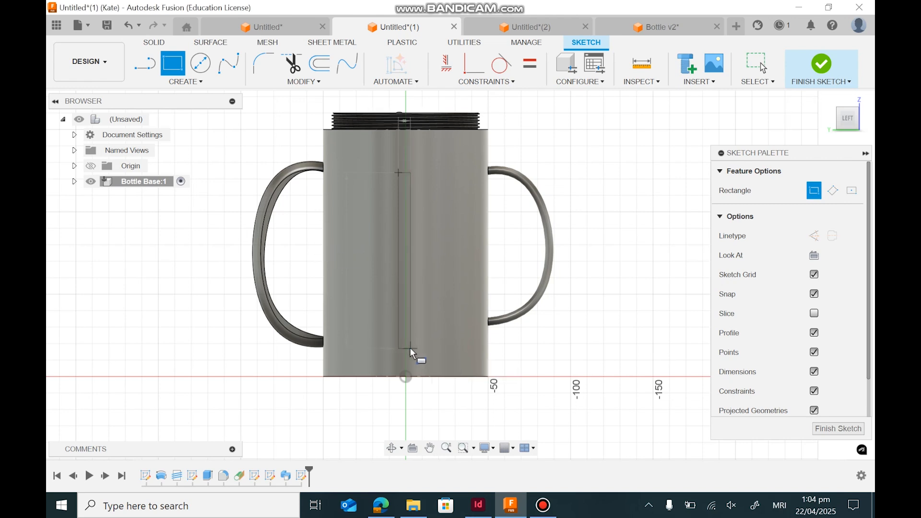
Step: Dimension the rectangle to 8 mm wide and 100 mm tall, and finish the sketch
{"action": "left_click", "coordinate": [197, 82]}
{"action": "left_click", "coordinate": [154, 290]}
{"action": "scroll", "coordinate": [401, 211], "scroll_direction": "up", "scroll_amount": 3}
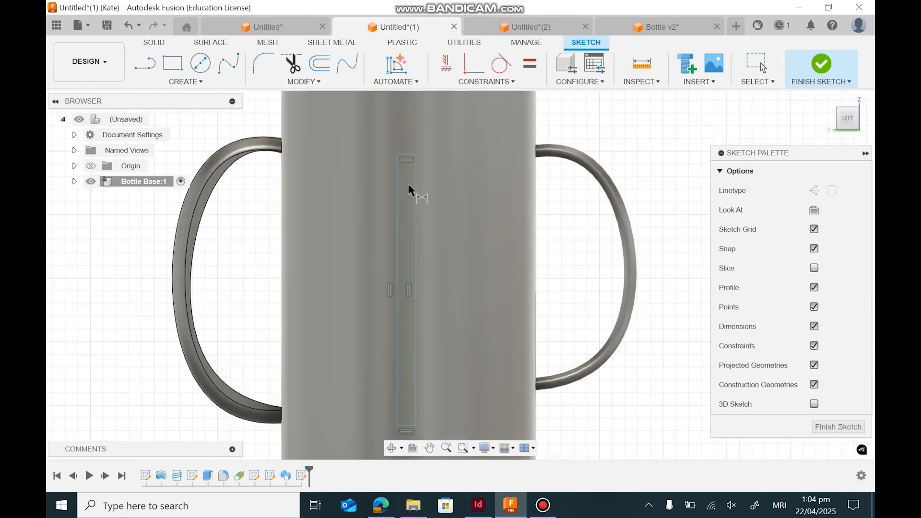
{"action": "scroll", "coordinate": [408, 187], "scroll_direction": "up", "scroll_amount": 2}
{"action": "left_click", "coordinate": [401, 143]}
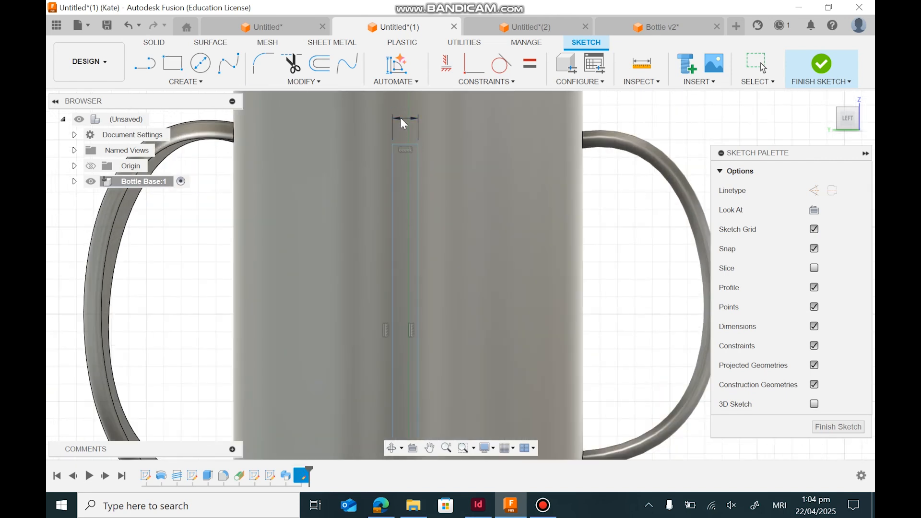
{"action": "left_click", "coordinate": [401, 118]}
{"action": "type", "text": "8"}
{"action": "key", "text": "Return"}
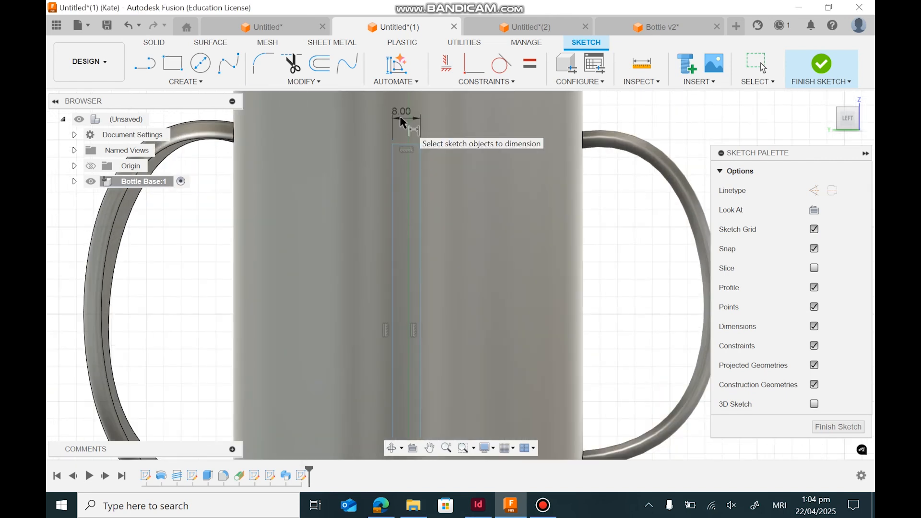
{"action": "left_click", "coordinate": [419, 162]}
{"action": "left_click", "coordinate": [467, 163]}
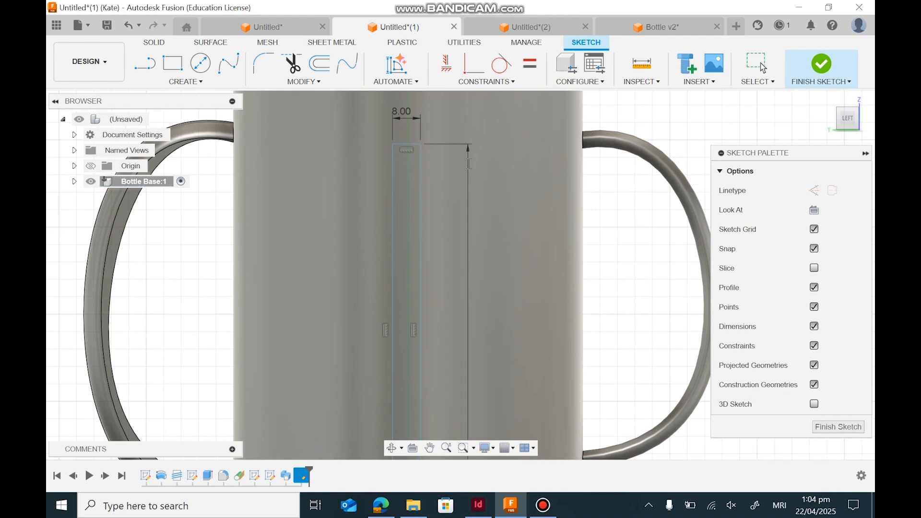
{"action": "key", "text": "Return"}
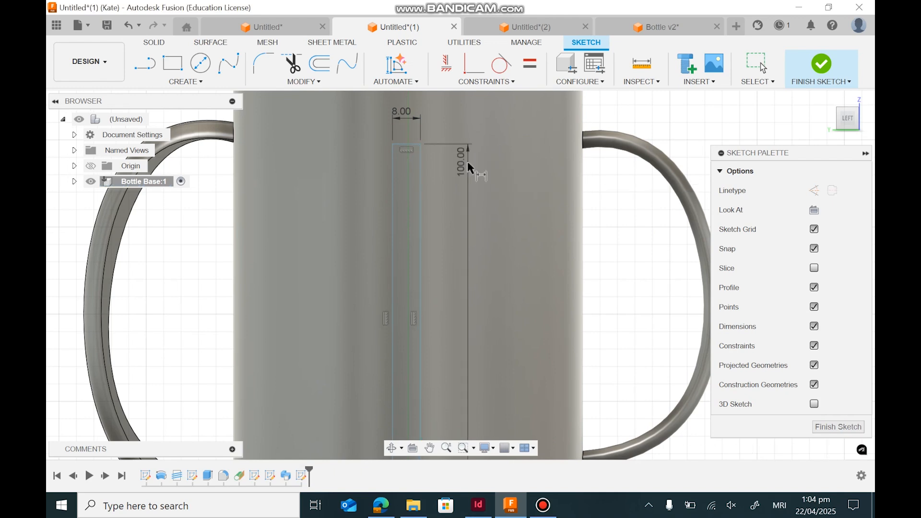
{"action": "scroll", "coordinate": [527, 287], "scroll_direction": "down", "scroll_amount": 5}
{"action": "left_click", "coordinate": [817, 426]}
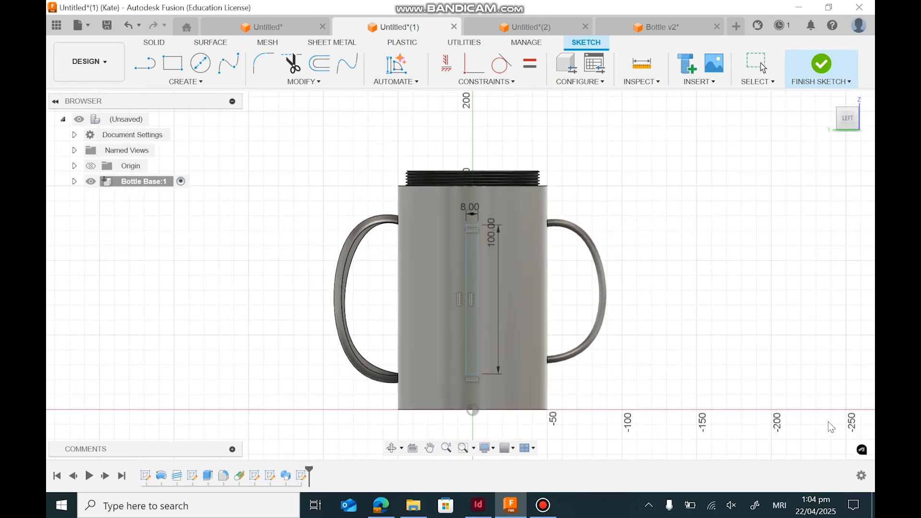
Step: Extrude the 8 x 100 mm rectangle by -60 mm as a cut to open a vertical slot through the bottle wall
{"action": "left_click_drag", "start_coordinate": [861, 134], "coordinate": [867, 143]}
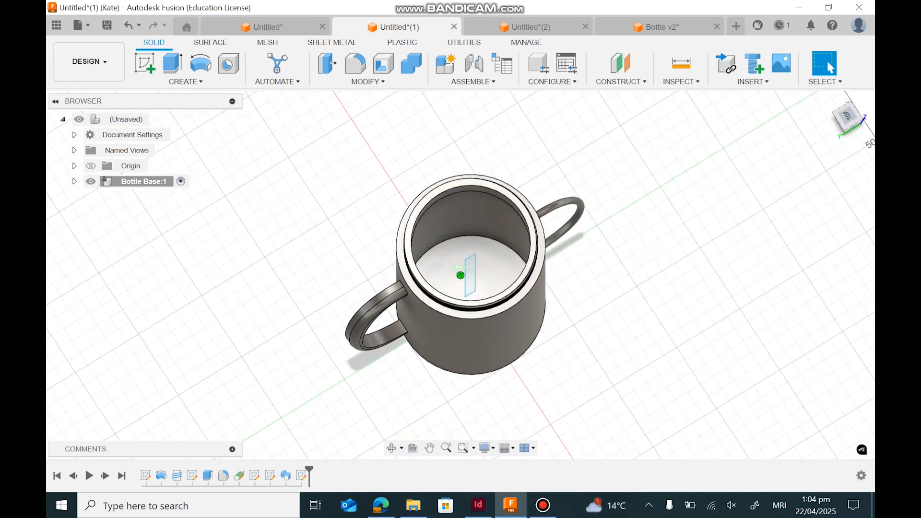
{"action": "left_click", "coordinate": [172, 64]}
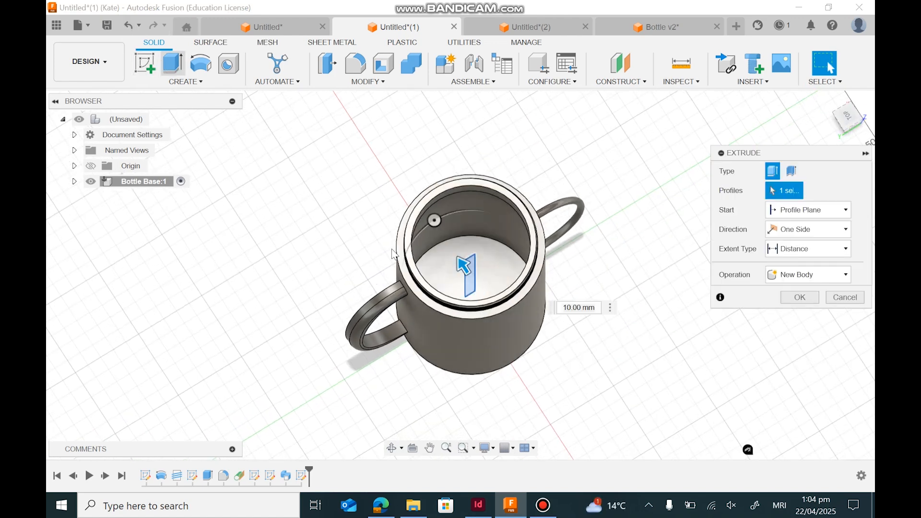
{"action": "left_click", "coordinate": [470, 276]}
{"action": "mouse_move", "coordinate": [472, 269]}
{"action": "left_mouse_down"}
{"action": "mouse_move", "coordinate": [499, 272]}
{"action": "mouse_move", "coordinate": [527, 331]}
{"action": "mouse_move", "coordinate": [501, 313]}
{"action": "mouse_move", "coordinate": [488, 285]}
{"action": "mouse_move", "coordinate": [526, 358]}
{"action": "left_mouse_up"}
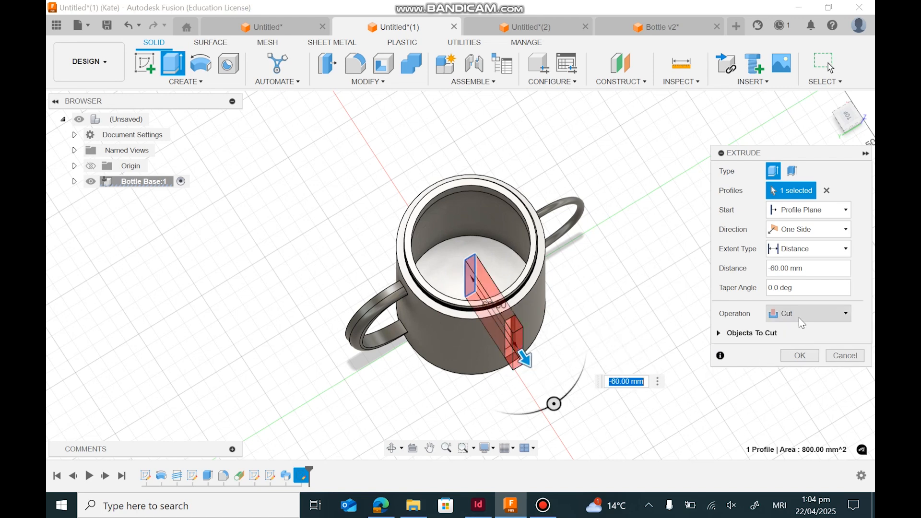
{"action": "left_click_drag", "start_coordinate": [847, 116], "coordinate": [837, 134]}
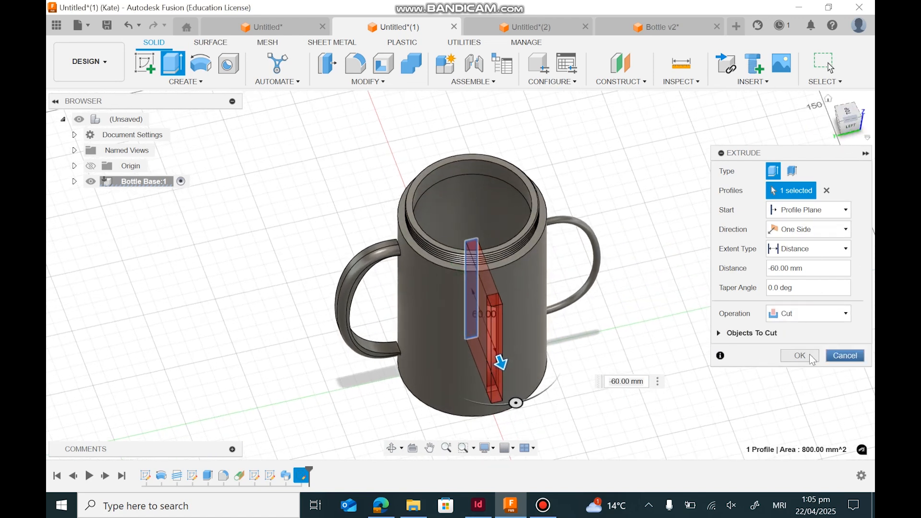
{"action": "left_click", "coordinate": [800, 355]}
{"action": "left_click", "coordinate": [855, 136]}
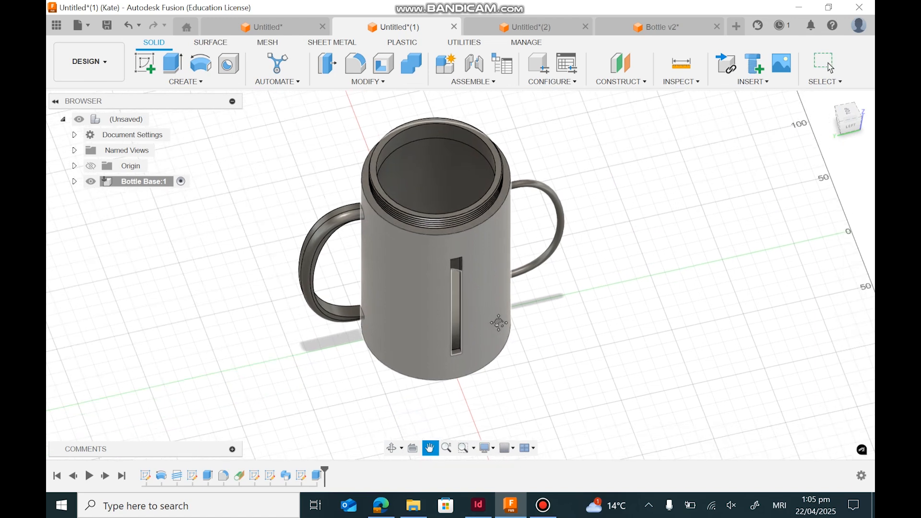
{"action": "mouse_move", "coordinate": [844, 114]}
{"action": "left_mouse_down"}
{"action": "mouse_move", "coordinate": [840, 107]}
{"action": "mouse_move", "coordinate": [854, 120]}
{"action": "left_mouse_up"}
{"action": "scroll", "coordinate": [586, 305], "scroll_direction": "up", "scroll_amount": 2}
{"action": "scroll", "coordinate": [587, 306], "scroll_direction": "up", "scroll_amount": 1}
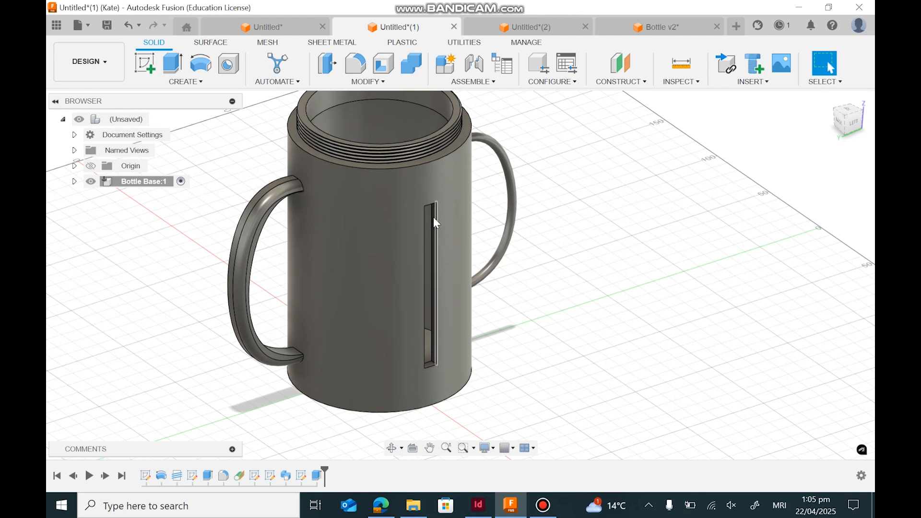
Step: Start a Revolve with the slot's side face as profile and the bottle's vertical origin axis as the axis
{"action": "scroll", "coordinate": [435, 226], "scroll_direction": "up", "scroll_amount": 5}
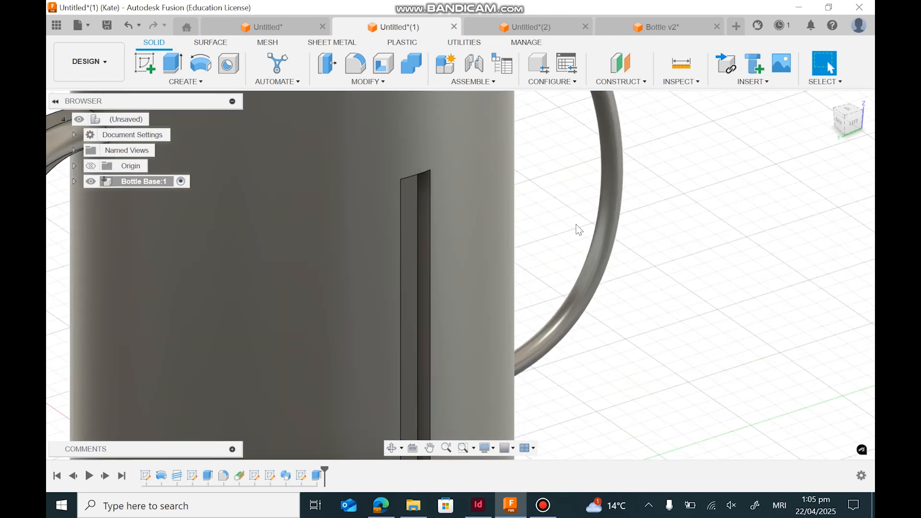
{"action": "scroll", "coordinate": [576, 223], "scroll_direction": "down", "scroll_amount": 4}
{"action": "left_click", "coordinate": [199, 69]}
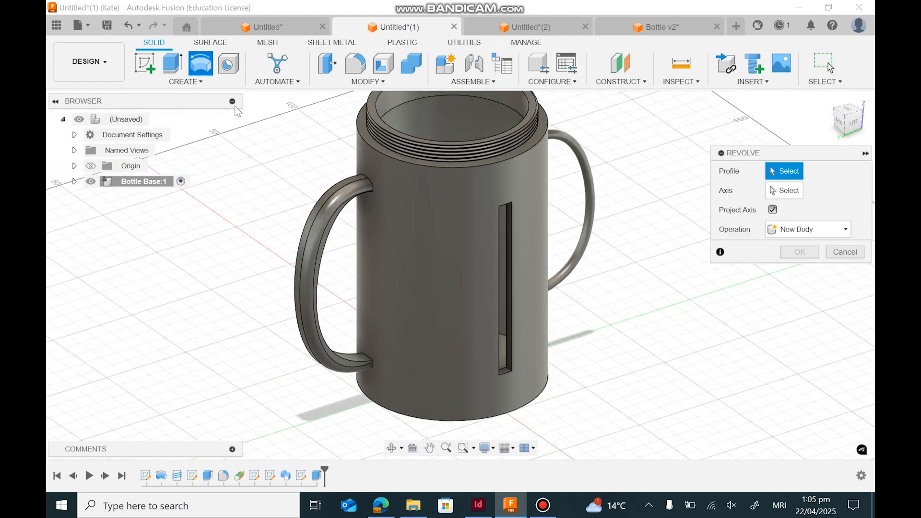
{"action": "scroll", "coordinate": [528, 238], "scroll_direction": "up", "scroll_amount": 3}
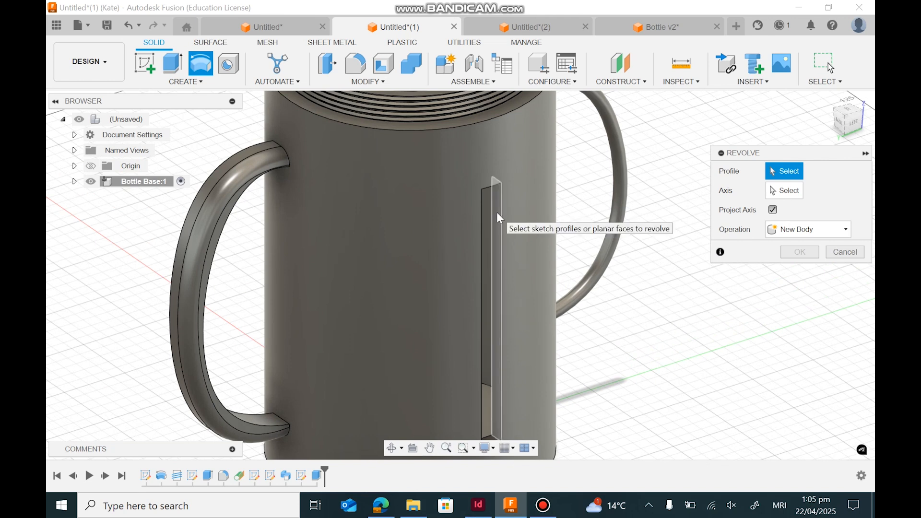
{"action": "left_click", "coordinate": [498, 218]}
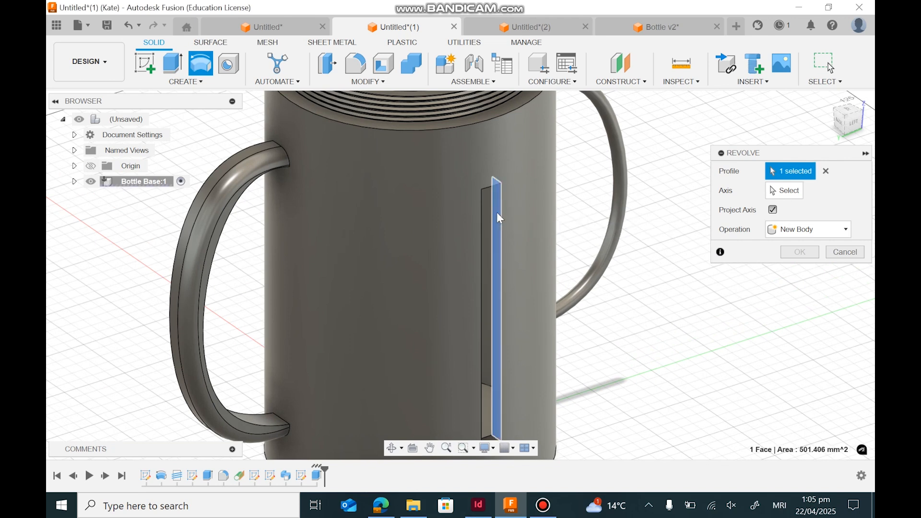
{"action": "left_click", "coordinate": [785, 190]}
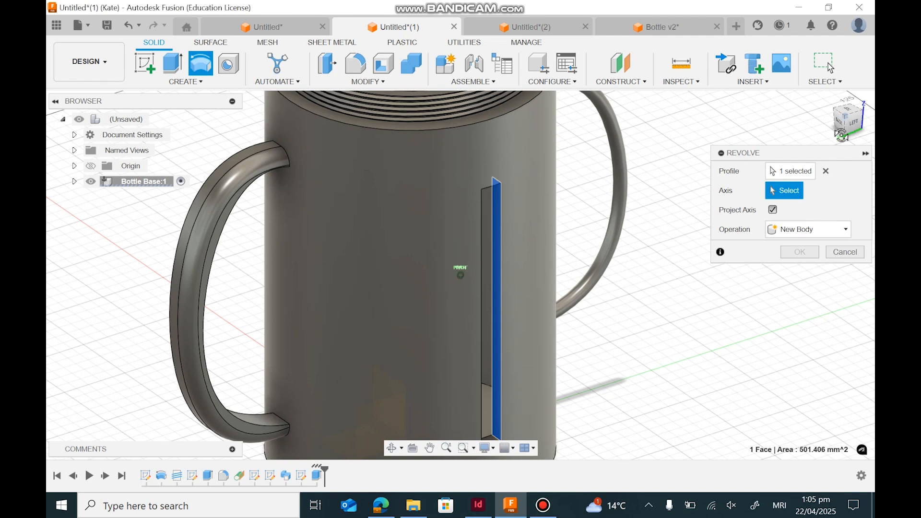
{"action": "mouse_move", "coordinate": [841, 135]}
{"action": "left_mouse_down"}
{"action": "mouse_move", "coordinate": [842, 168]}
{"action": "mouse_move", "coordinate": [844, 145]}
{"action": "left_mouse_up"}
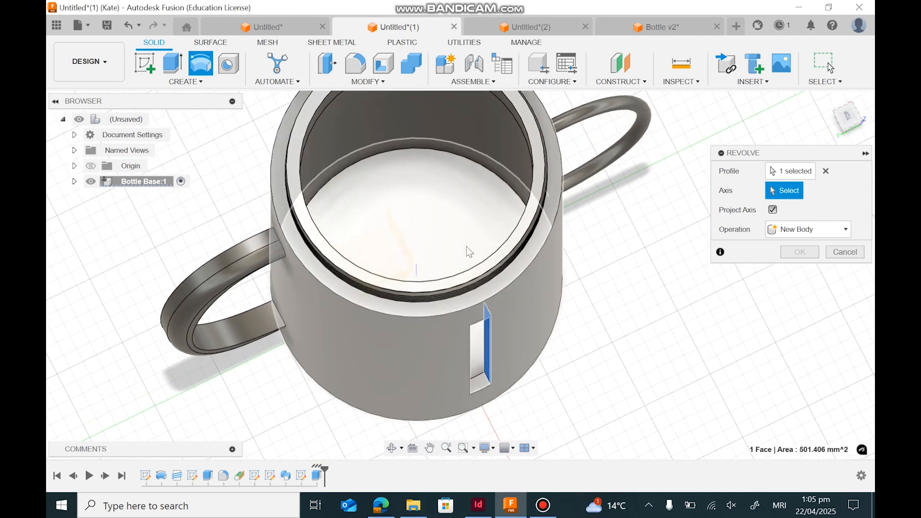
{"action": "left_click", "coordinate": [417, 270]}
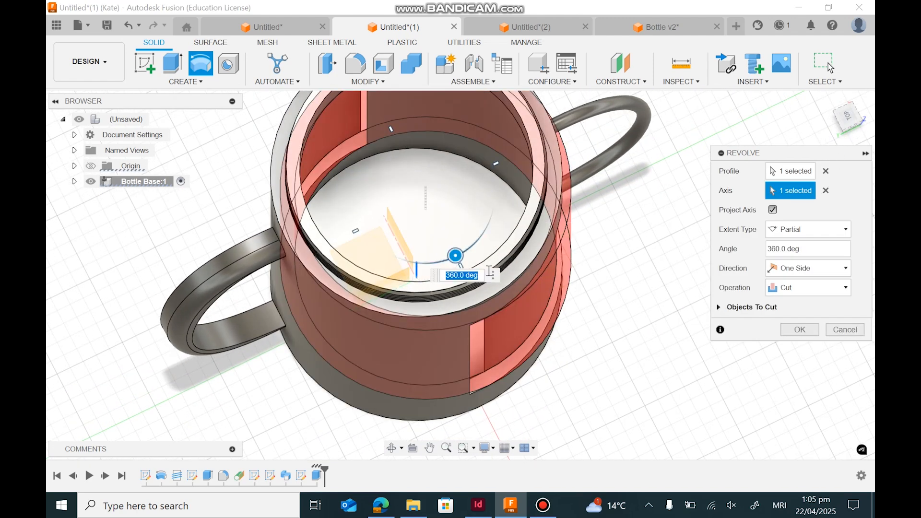
Step: Set the revolve's extent to To Object, ending at the slot's opposite side face
{"action": "left_click", "coordinate": [807, 232]}
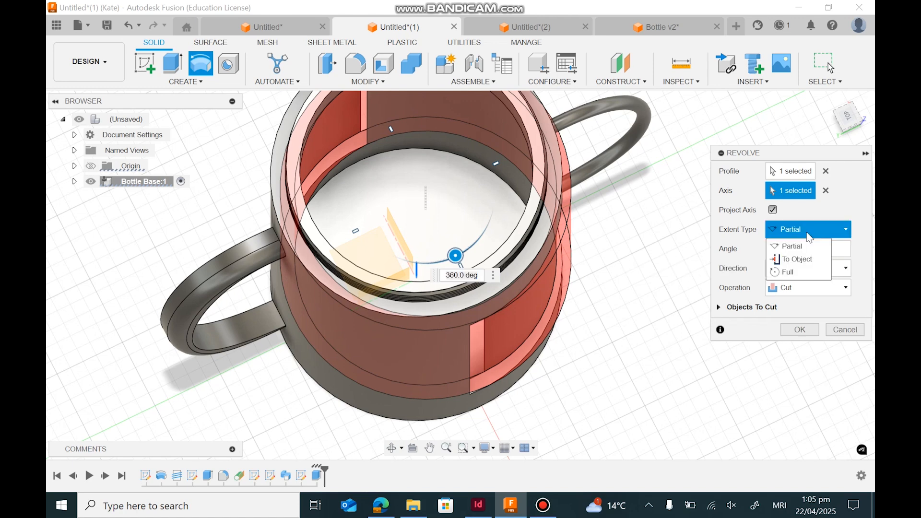
{"action": "left_click", "coordinate": [805, 260]}
{"action": "left_click", "coordinate": [822, 118]}
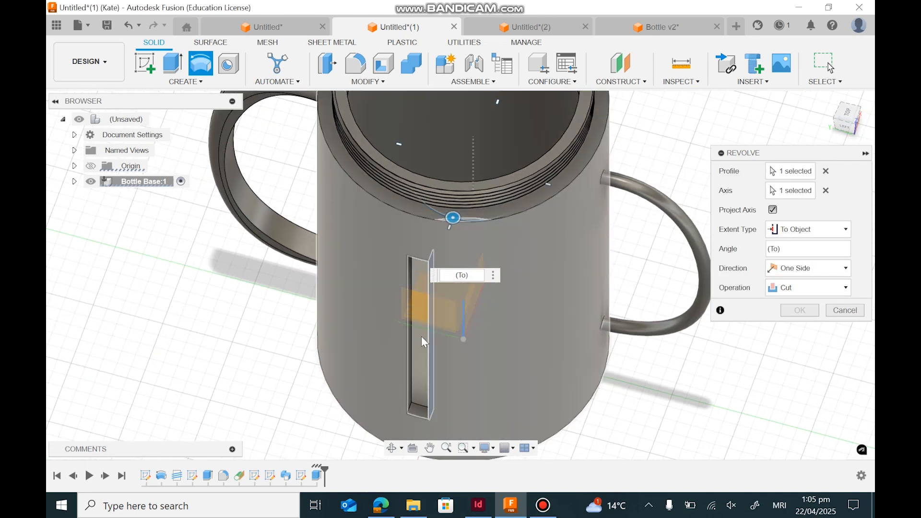
{"action": "scroll", "coordinate": [408, 269], "scroll_direction": "up", "scroll_amount": 5}
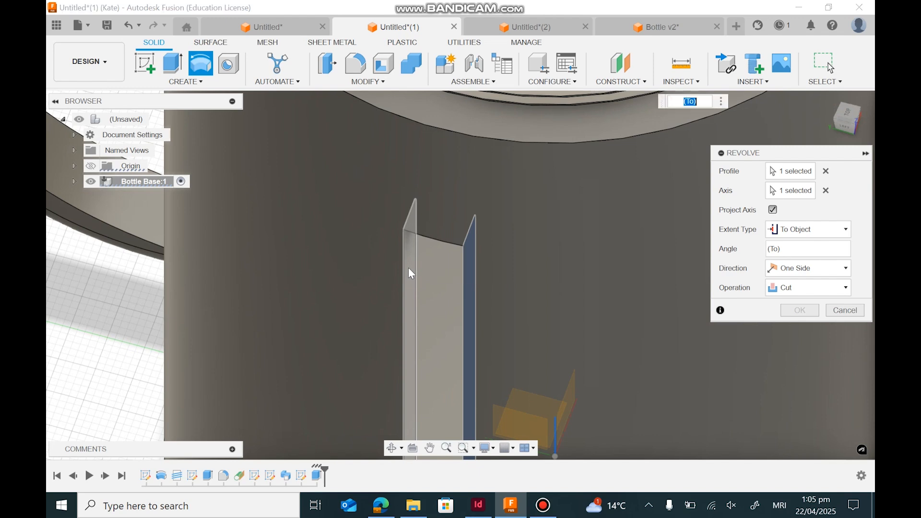
{"action": "scroll", "coordinate": [408, 266], "scroll_direction": "down", "scroll_amount": 5}
{"action": "scroll", "coordinate": [575, 345], "scroll_direction": "down", "scroll_amount": 3}
Step: Set the revolve's operation to New Body and create it as a separate curved strip filling the slot
{"action": "left_click", "coordinate": [808, 287]}
{"action": "left_click", "coordinate": [792, 295]}
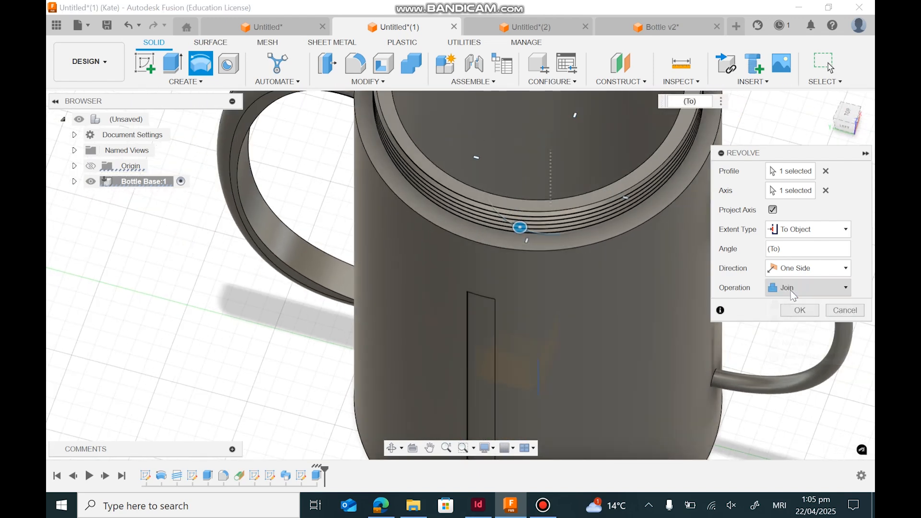
{"action": "left_click", "coordinate": [791, 290]}
{"action": "left_click", "coordinate": [797, 344]}
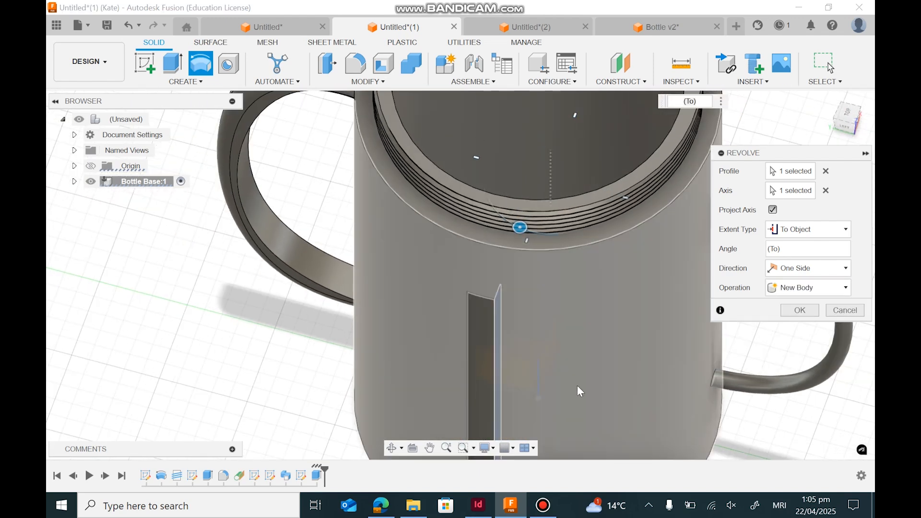
{"action": "scroll", "coordinate": [567, 304], "scroll_direction": "down", "scroll_amount": 5}
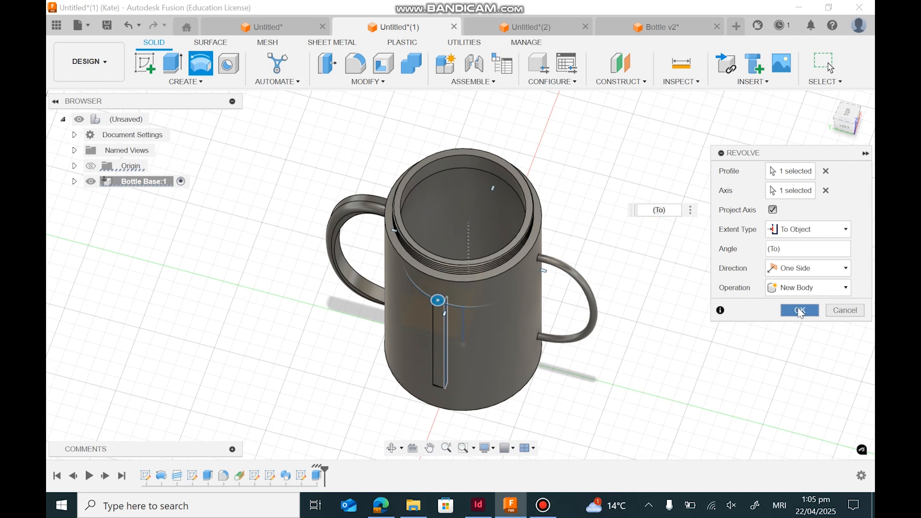
{"action": "left_click", "coordinate": [800, 311]}
{"action": "scroll", "coordinate": [424, 353], "scroll_direction": "up", "scroll_amount": 5}
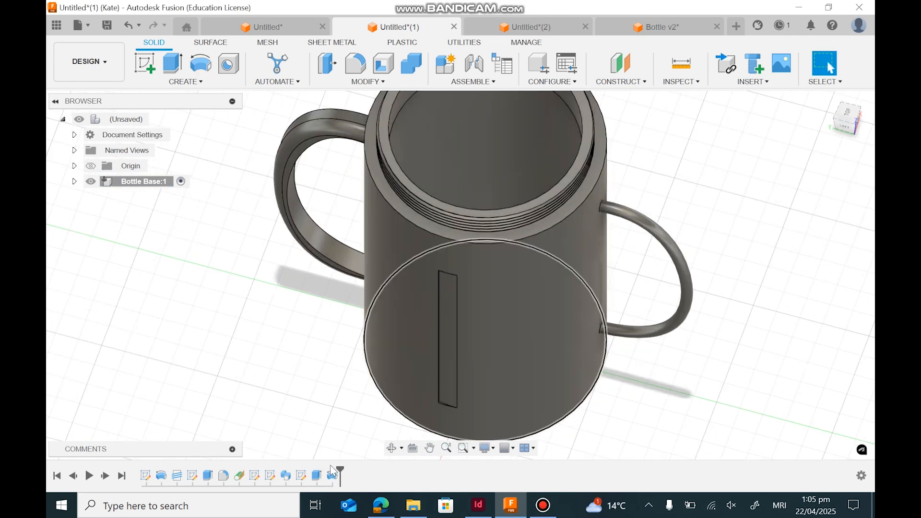
{"action": "left_click", "coordinate": [331, 476]}
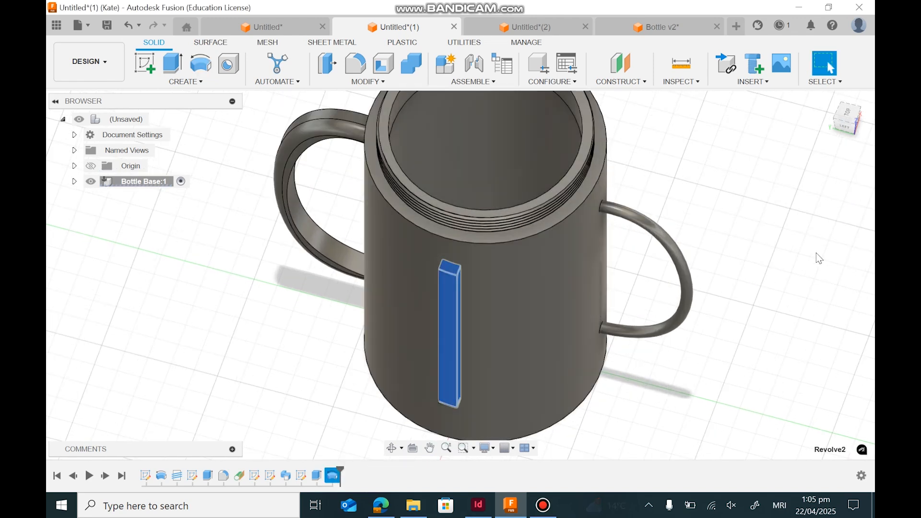
{"action": "left_click", "coordinate": [816, 253]}
Step: Apply the plastic physical material Acrylic, Clear to the strip body filling the slot
{"action": "left_click", "coordinate": [367, 81]}
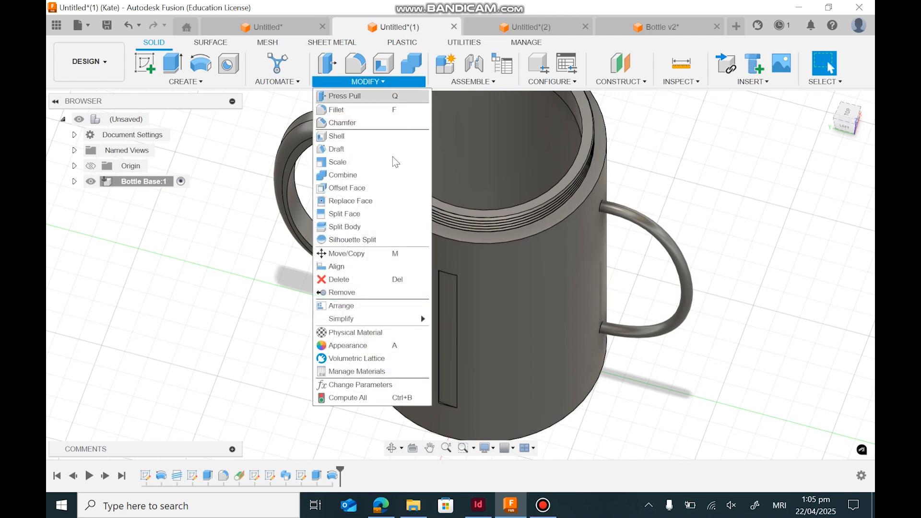
{"action": "left_click", "coordinate": [355, 333]}
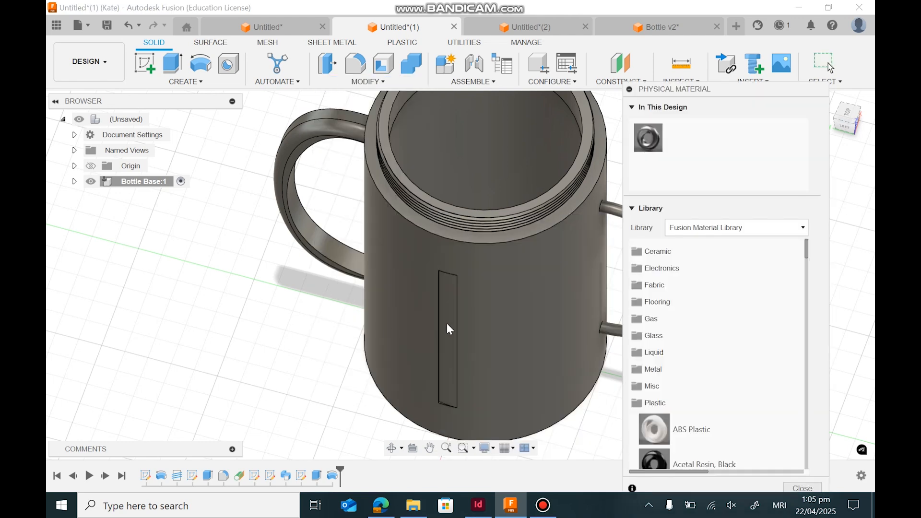
{"action": "scroll", "coordinate": [690, 345], "scroll_direction": "down", "scroll_amount": 2}
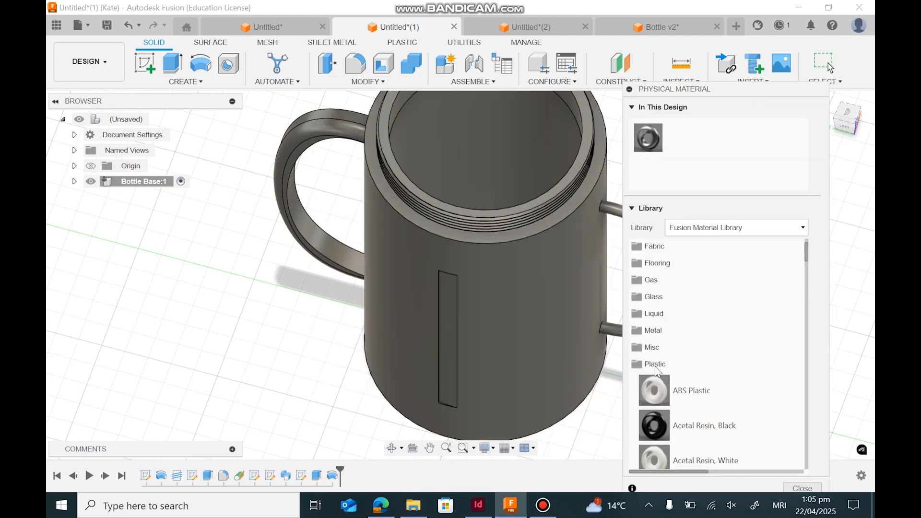
{"action": "scroll", "coordinate": [671, 355], "scroll_direction": "down", "scroll_amount": 7}
{"action": "scroll", "coordinate": [700, 328], "scroll_direction": "up", "scroll_amount": 1}
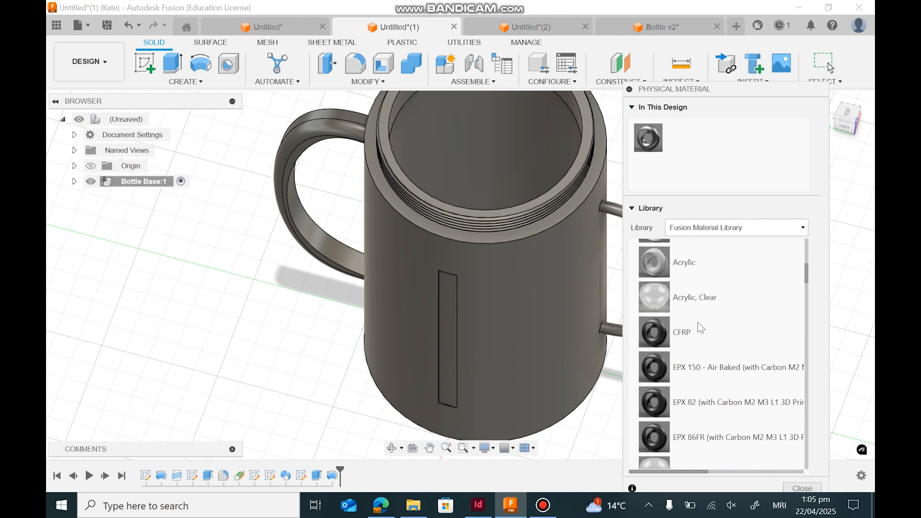
{"action": "left_click_drag", "start_coordinate": [699, 301], "coordinate": [449, 317]}
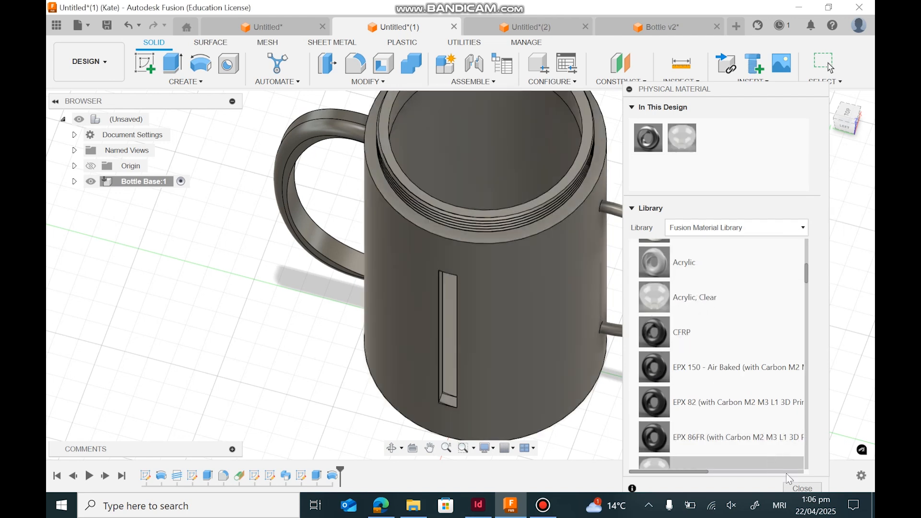
Step: Roll the design history back to before the strip's revolve and forward again to compare the slot
{"action": "mouse_move", "coordinate": [847, 126]}
{"action": "left_mouse_down"}
{"action": "mouse_move", "coordinate": [837, 97]}
{"action": "mouse_move", "coordinate": [825, 100]}
{"action": "left_mouse_up"}
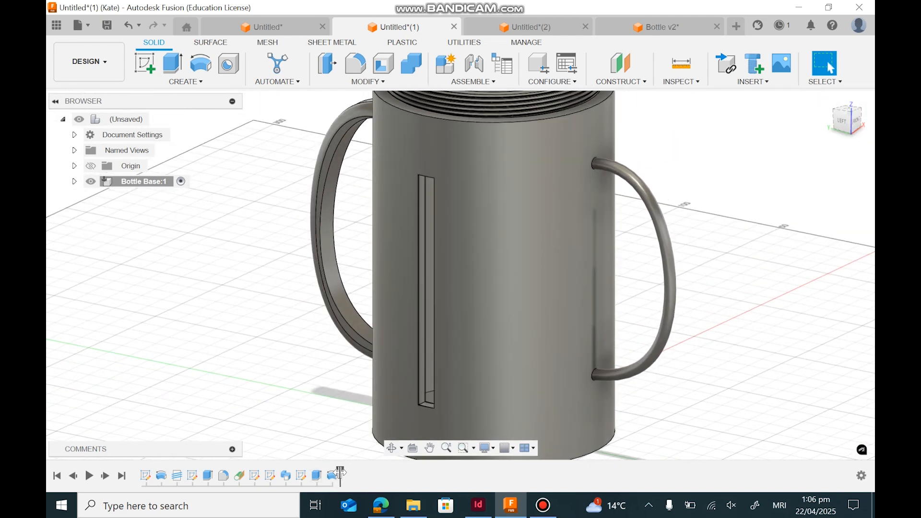
{"action": "left_click_drag", "start_coordinate": [340, 473], "coordinate": [324, 474]}
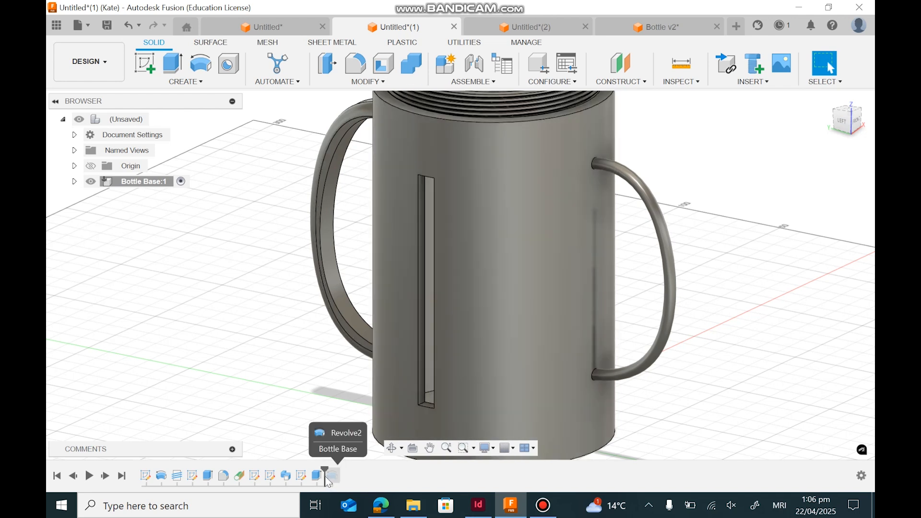
{"action": "left_click_drag", "start_coordinate": [327, 474], "coordinate": [340, 475]}
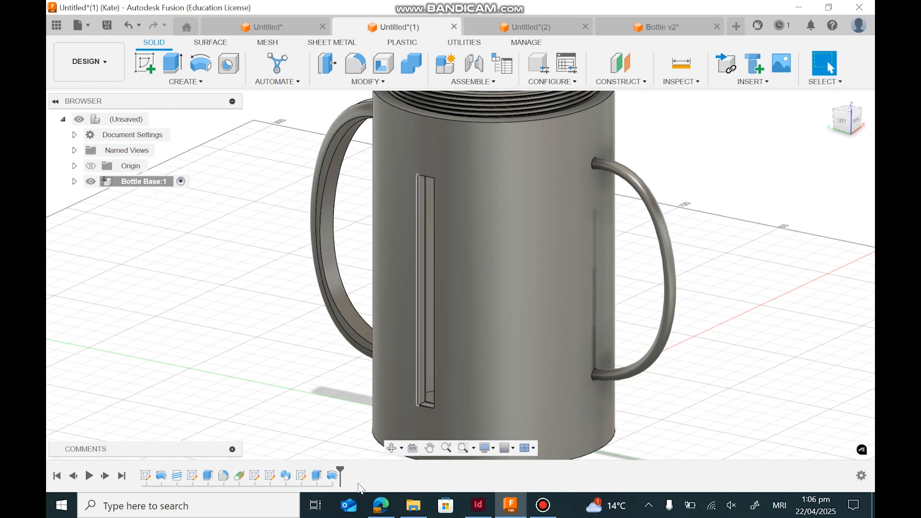
Step: Reopen the strip's revolve feature to review its New Body operation, and cancel the edit
{"action": "double_click", "coordinate": [332, 477]}
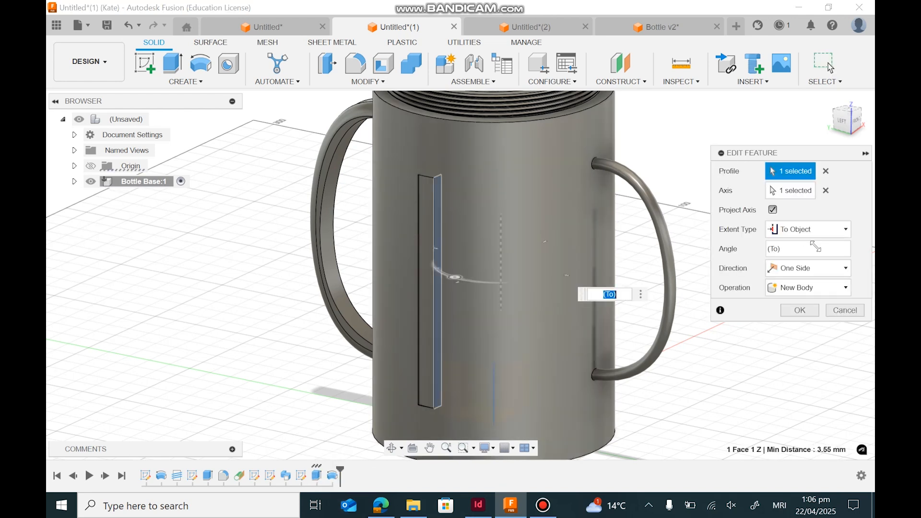
{"action": "left_click", "coordinate": [815, 287]}
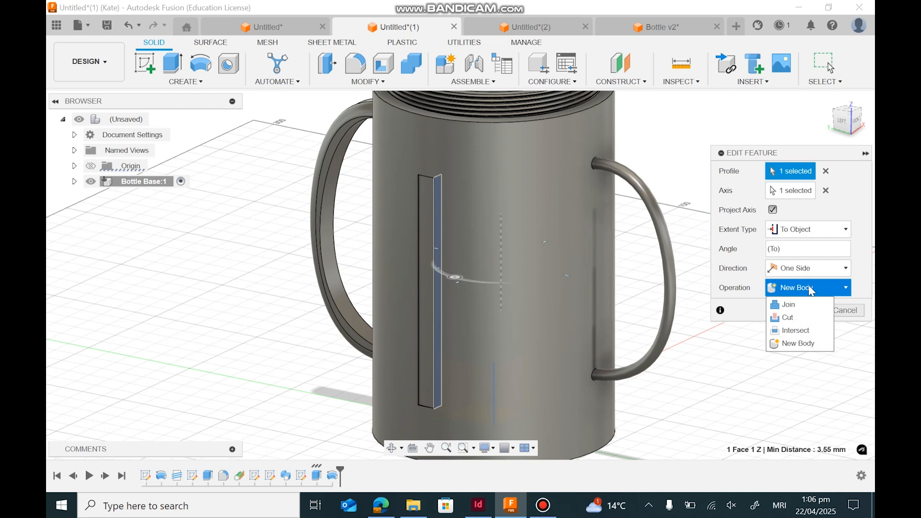
{"action": "left_click", "coordinate": [798, 344]}
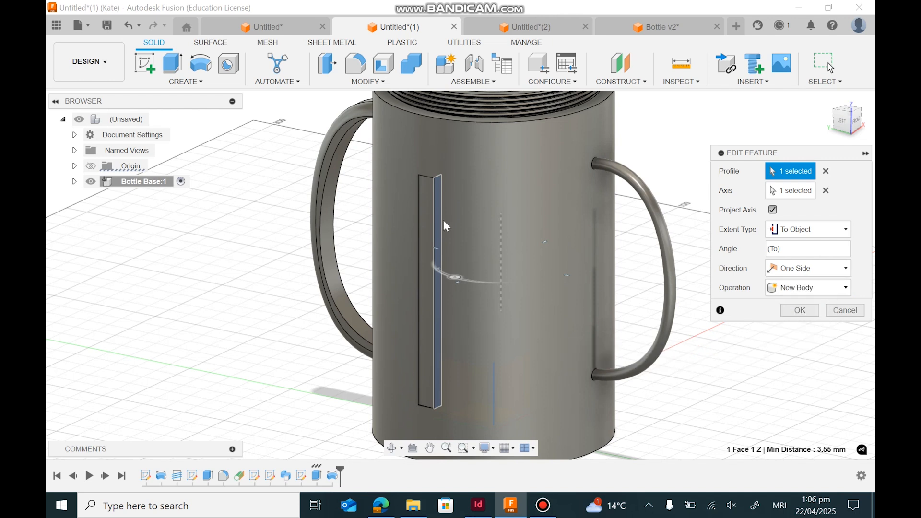
{"action": "left_click", "coordinate": [861, 314]}
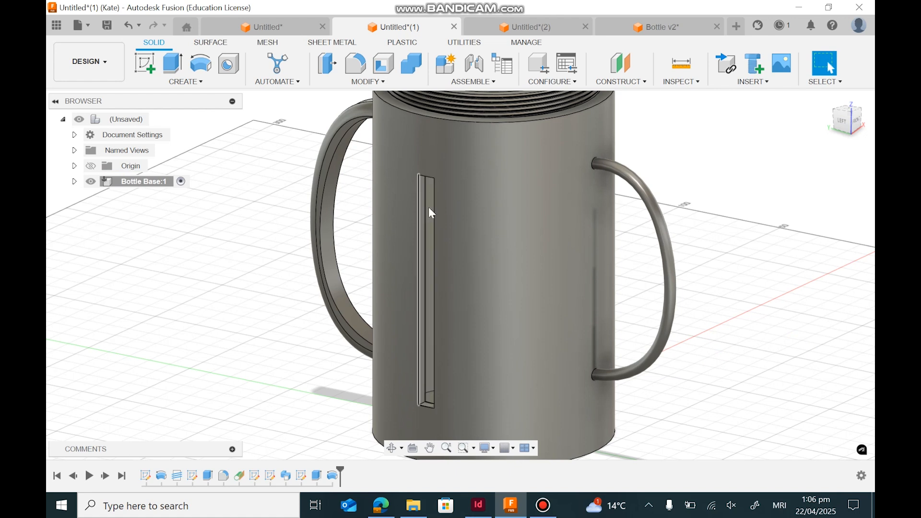
Step: Inspect the clear strip's face and the surrounding bottle wall by selecting each in turn, and clear the selection
{"action": "left_click", "coordinate": [429, 208]}
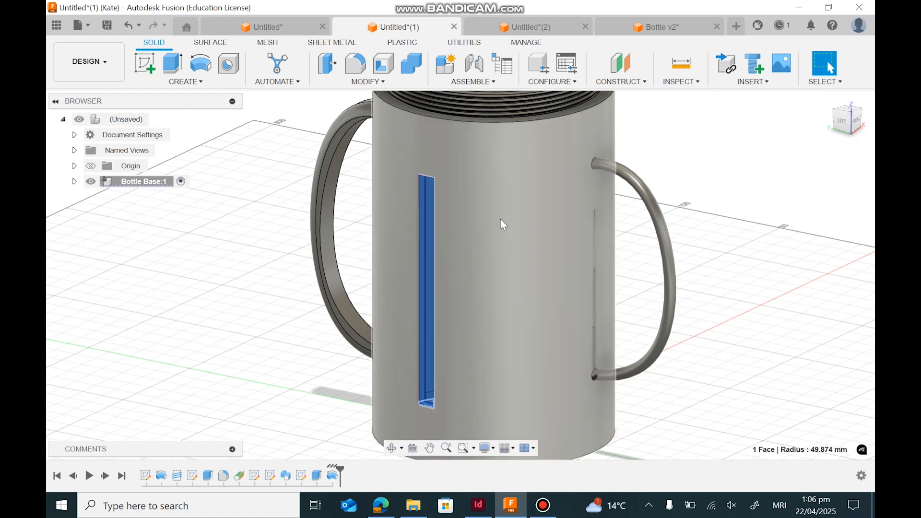
{"action": "left_click", "coordinate": [486, 229]}
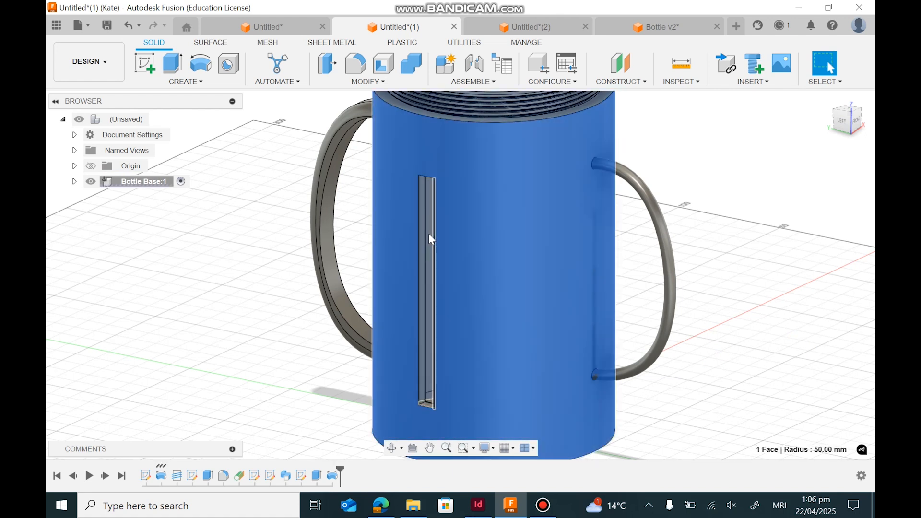
{"action": "left_click", "coordinate": [428, 233]}
{"action": "left_click", "coordinate": [514, 232]}
{"action": "left_click", "coordinate": [769, 162]}
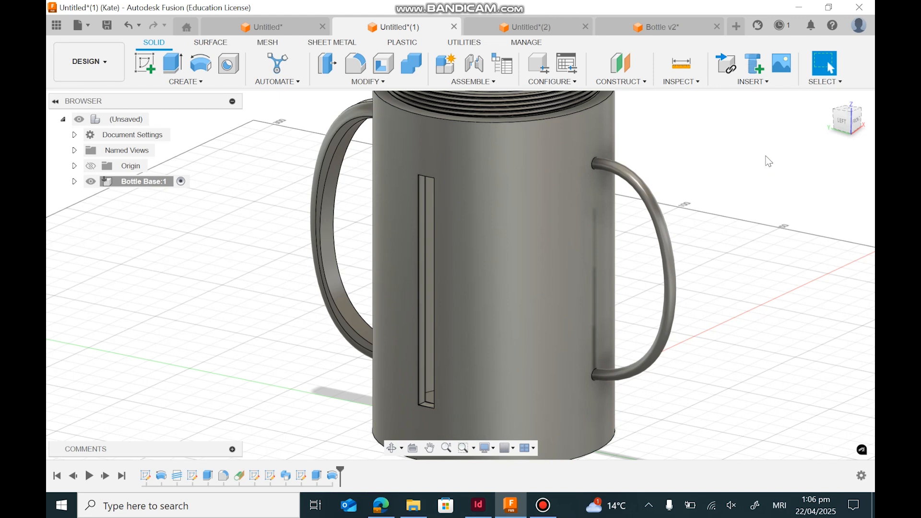
{"action": "mouse_move", "coordinate": [853, 124]}
{"action": "left_mouse_down"}
{"action": "mouse_move", "coordinate": [851, 140]}
{"action": "mouse_move", "coordinate": [828, 148]}
{"action": "mouse_move", "coordinate": [787, 146]}
{"action": "mouse_move", "coordinate": [810, 142]}
{"action": "left_mouse_up"}
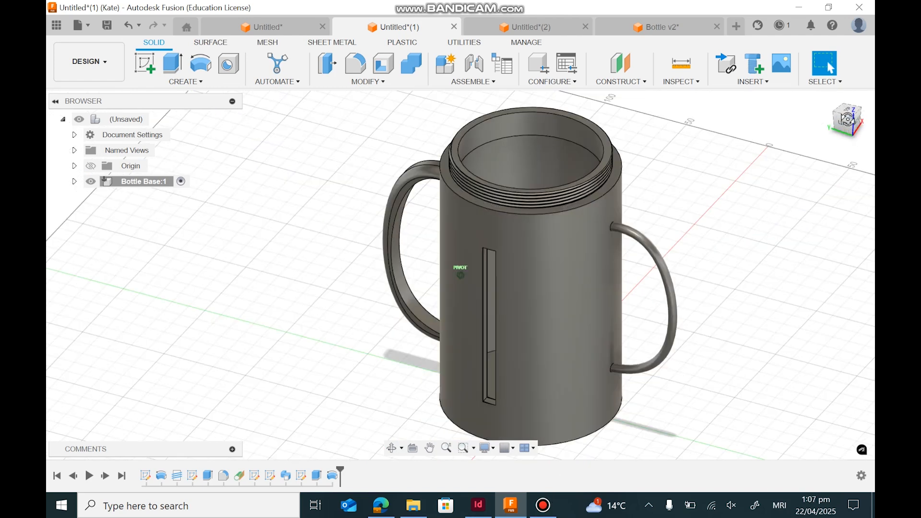
{"action": "mouse_move", "coordinate": [847, 119]}
{"action": "left_mouse_down"}
{"action": "mouse_move", "coordinate": [862, 100]}
{"action": "mouse_move", "coordinate": [832, 141]}
{"action": "left_mouse_up"}
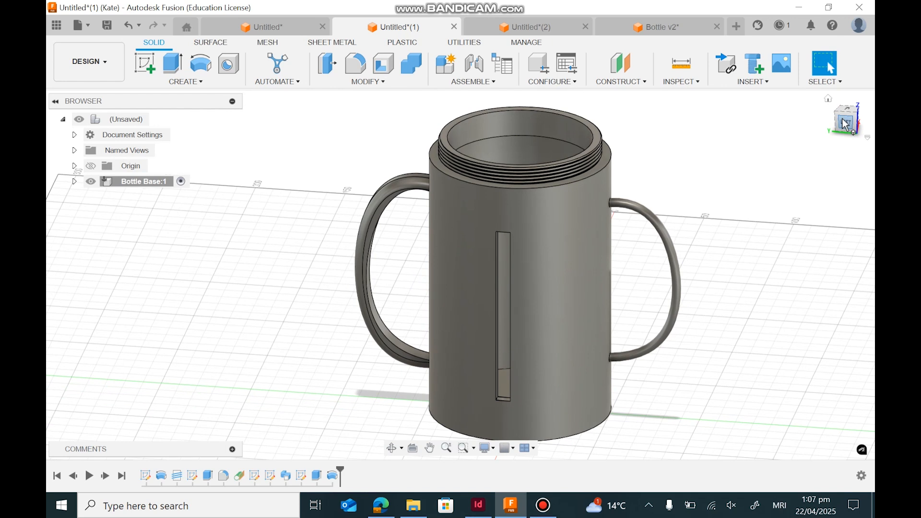
{"action": "left_click", "coordinate": [149, 71]}
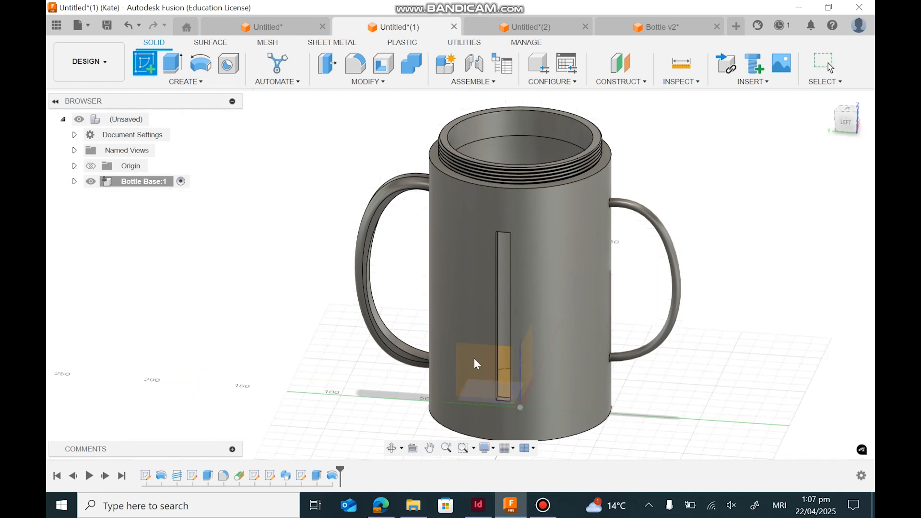
{"action": "mouse_move", "coordinate": [837, 128]}
{"action": "left_mouse_down"}
{"action": "mouse_move", "coordinate": [823, 135]}
{"action": "mouse_move", "coordinate": [830, 149]}
{"action": "left_mouse_up"}
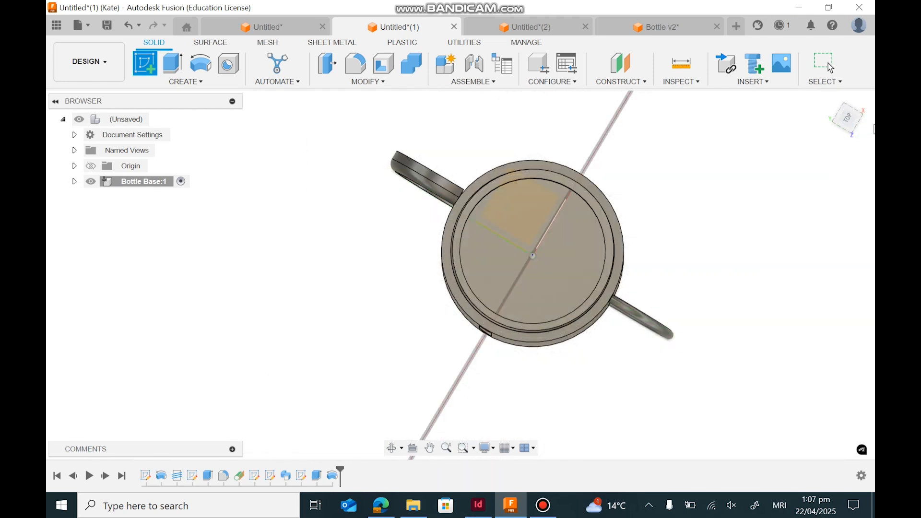
{"action": "left_click_drag", "start_coordinate": [855, 113], "coordinate": [847, 94]}
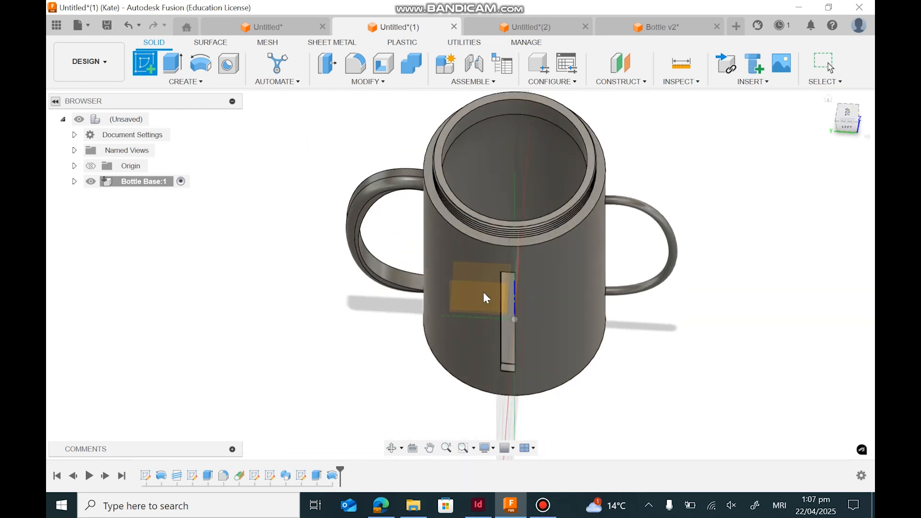
{"action": "left_click", "coordinate": [456, 270]}
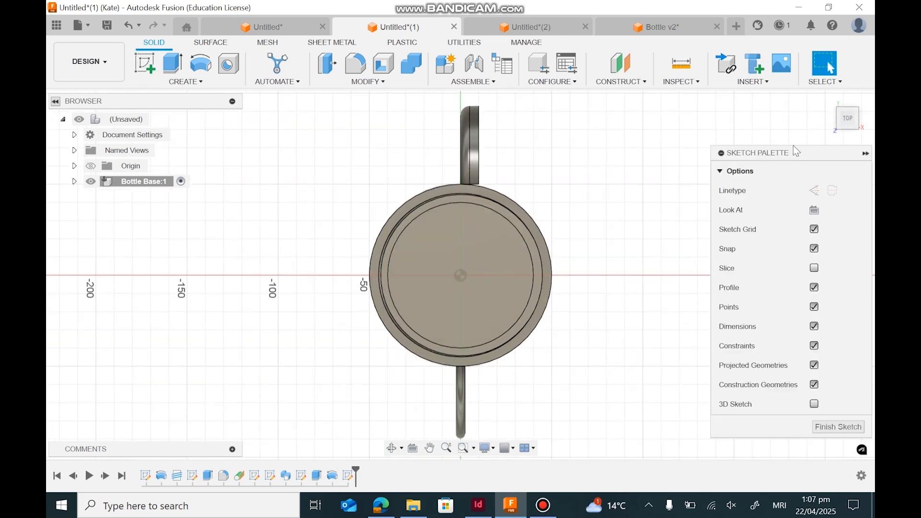
{"action": "left_click", "coordinate": [856, 122]}
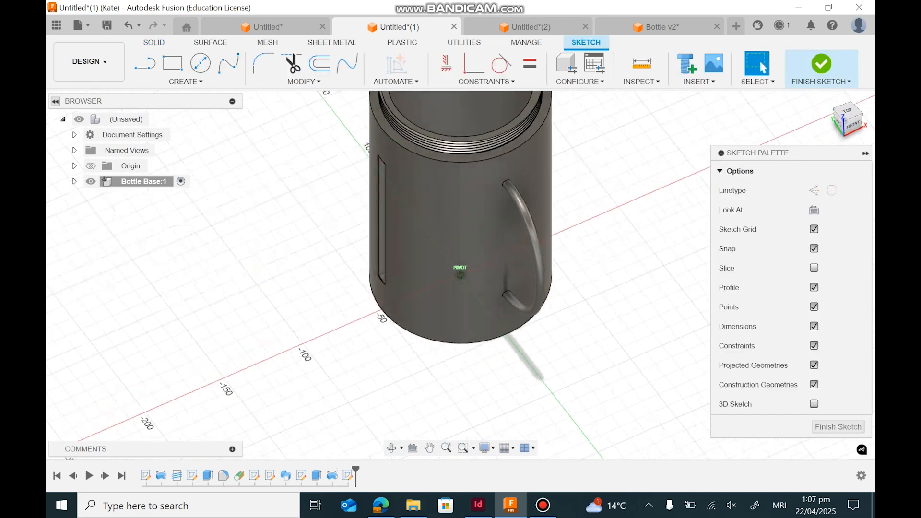
{"action": "key", "text": "ctrl+z"}
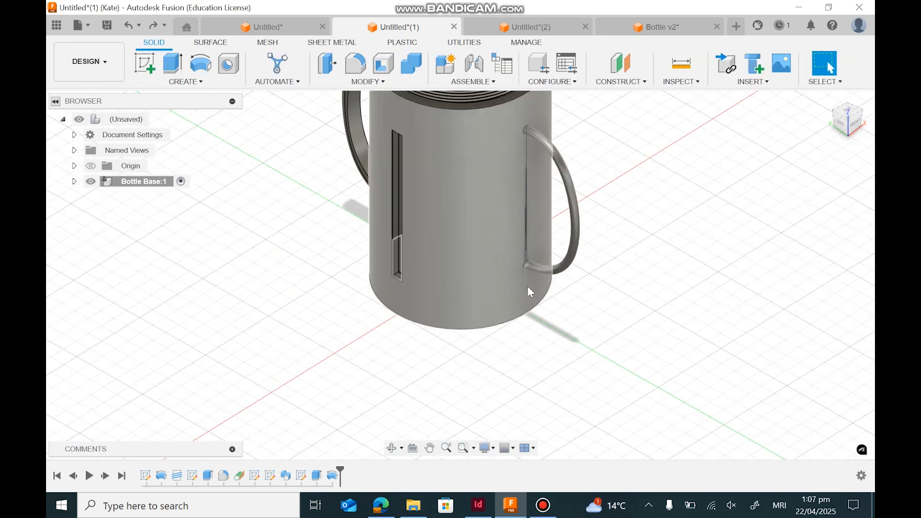
Step: Start a sketch on the vertical plane facing the slot and draw a shallow three-point spline bulging outward from the wall inside the thicker handle
{"action": "middle_click_drag", "start_coordinate": [622, 323], "coordinate": [628, 372]}
{"action": "left_click", "coordinate": [145, 63]}
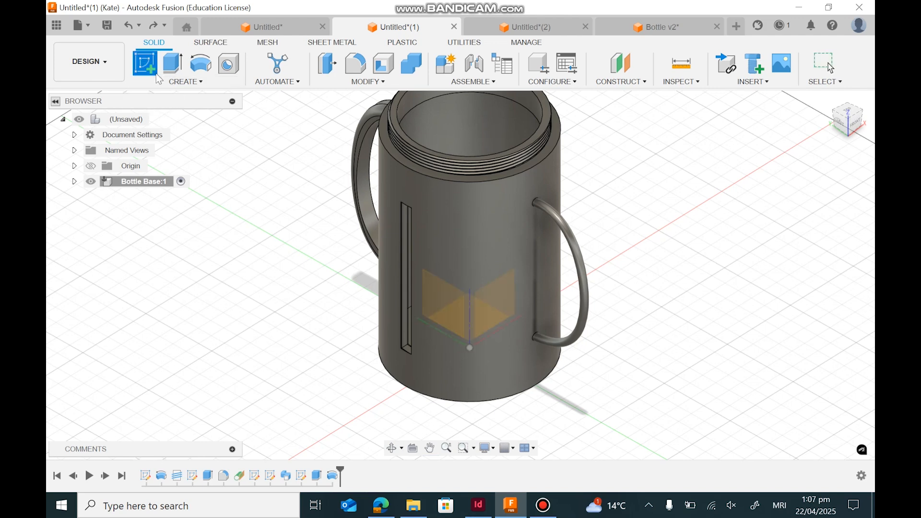
{"action": "left_click", "coordinate": [434, 283]}
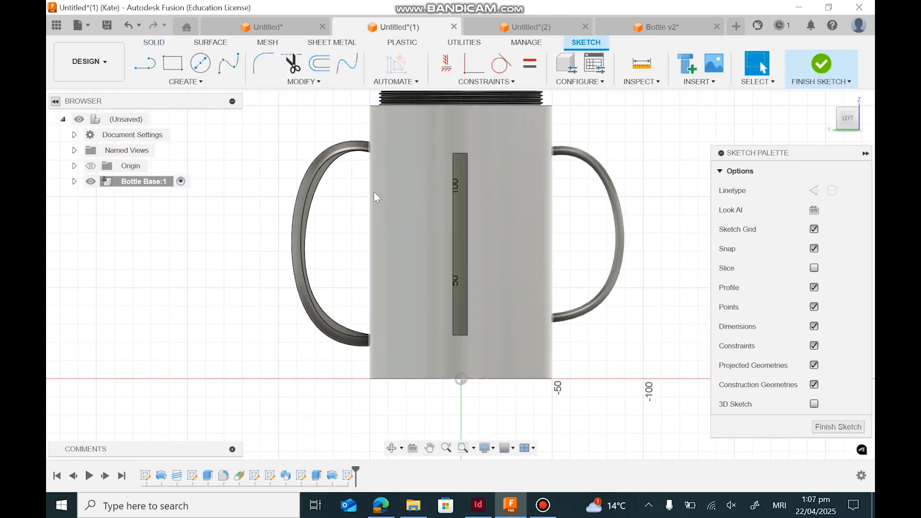
{"action": "left_click", "coordinate": [229, 63]}
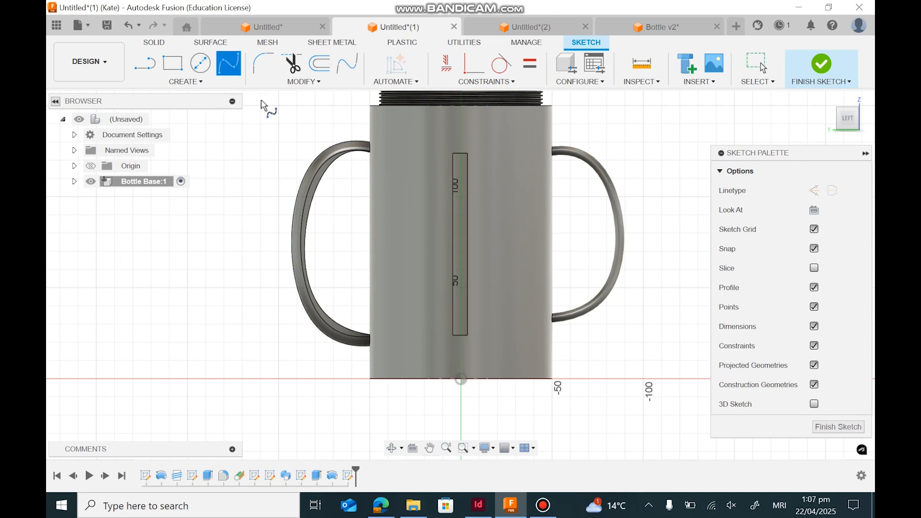
{"action": "scroll", "coordinate": [381, 174], "scroll_direction": "up", "scroll_amount": 3}
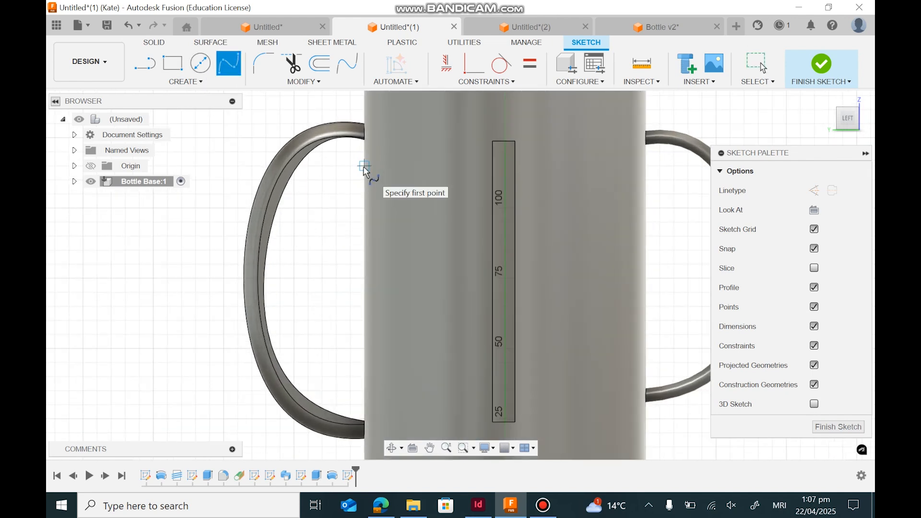
{"action": "left_click", "coordinate": [364, 166]}
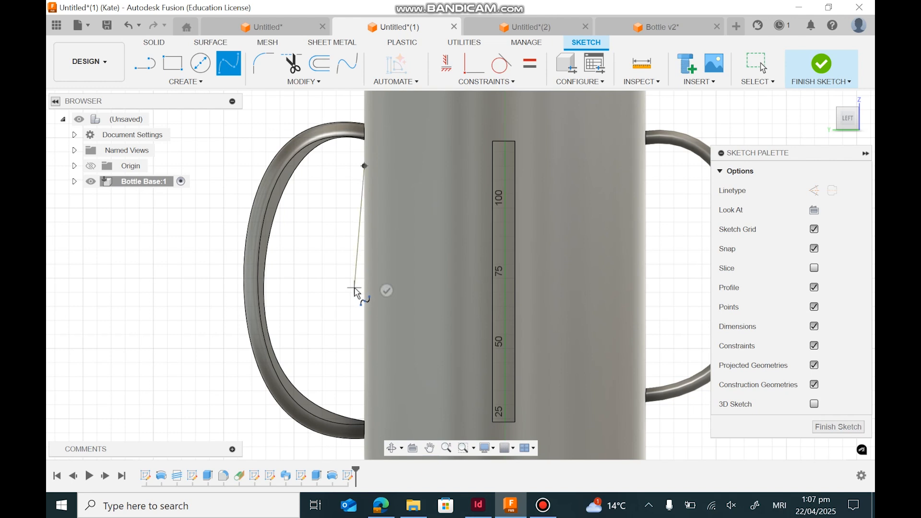
{"action": "double_click", "coordinate": [364, 370]}
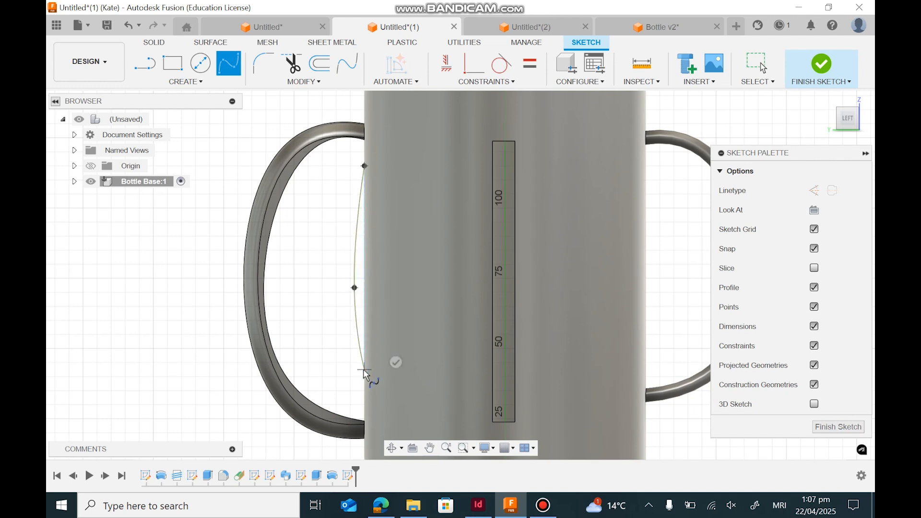
Step: Close the spline into a profile with a vertical line along the bottle wall between its endpoints, and finish the sketch
{"action": "left_click", "coordinate": [145, 63]}
{"action": "left_click", "coordinate": [364, 165]}
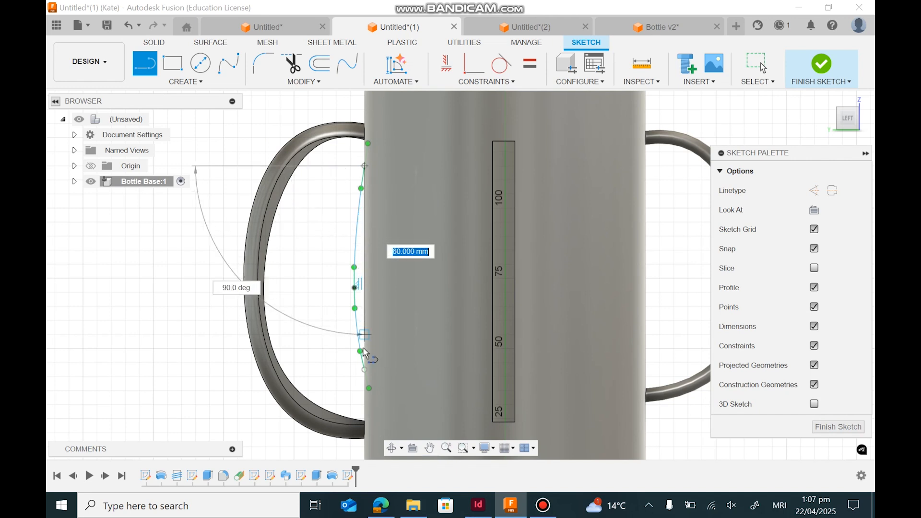
{"action": "double_click", "coordinate": [364, 370]}
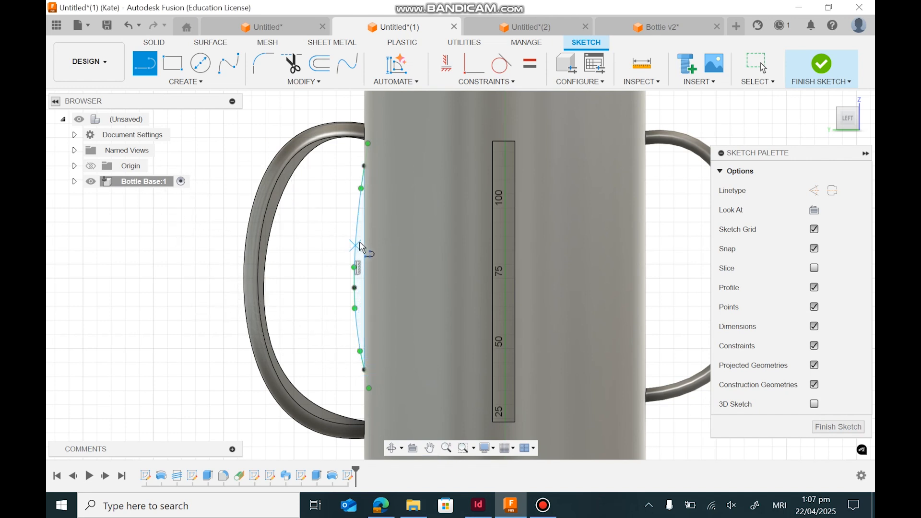
{"action": "key", "text": "Escape"}
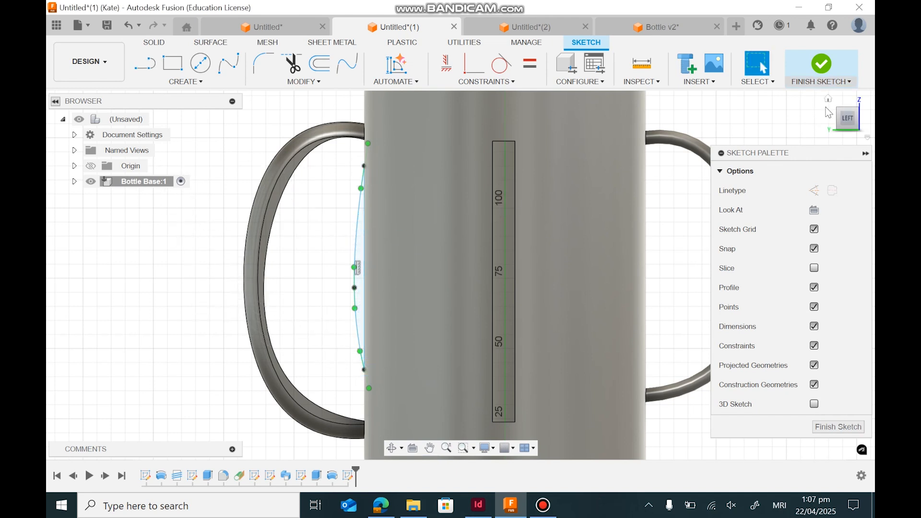
{"action": "left_click_drag", "start_coordinate": [851, 128], "coordinate": [814, 129]}
{"action": "left_click", "coordinate": [828, 80]}
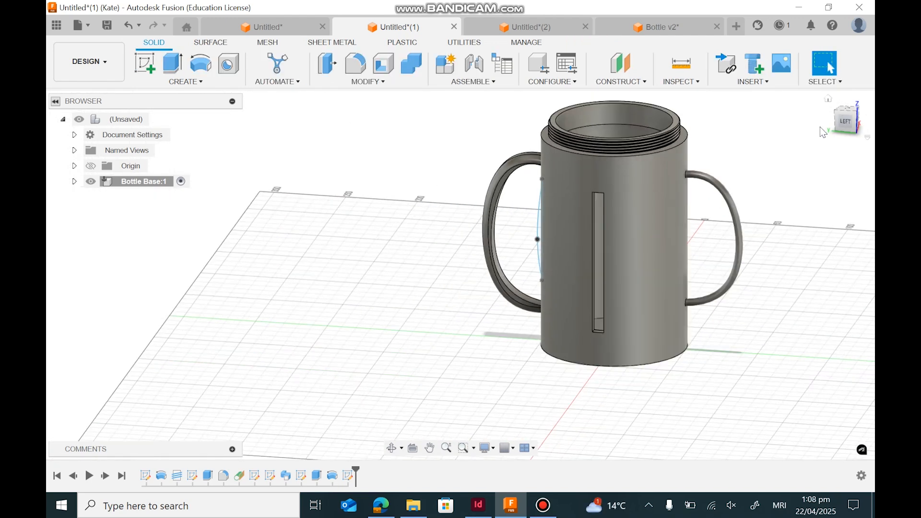
Step: Start a Revolve of the curved profile and set the bottle's vertical Z axis as the rotation axis
{"action": "left_click", "coordinate": [201, 64]}
{"action": "scroll", "coordinate": [528, 212], "scroll_direction": "up", "scroll_amount": 4}
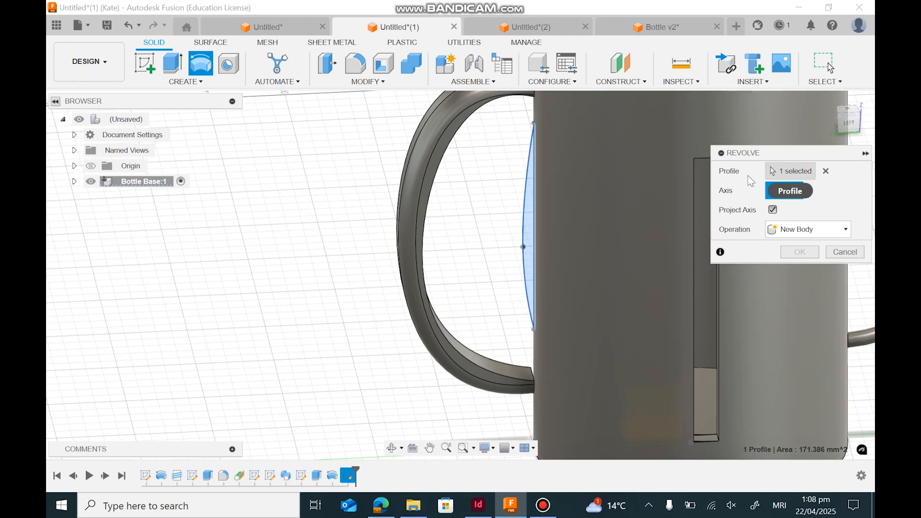
{"action": "scroll", "coordinate": [847, 126], "scroll_direction": "down", "scroll_amount": 5}
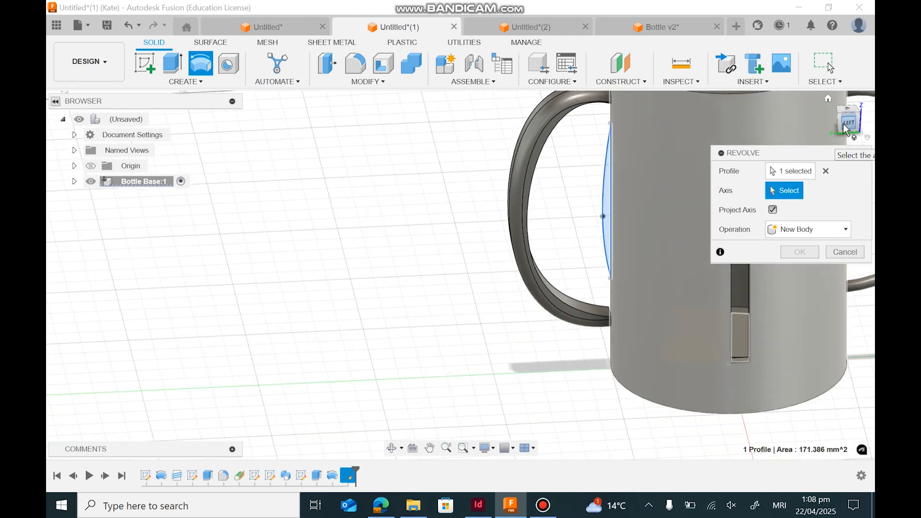
{"action": "left_click_drag", "start_coordinate": [844, 122], "coordinate": [851, 207]}
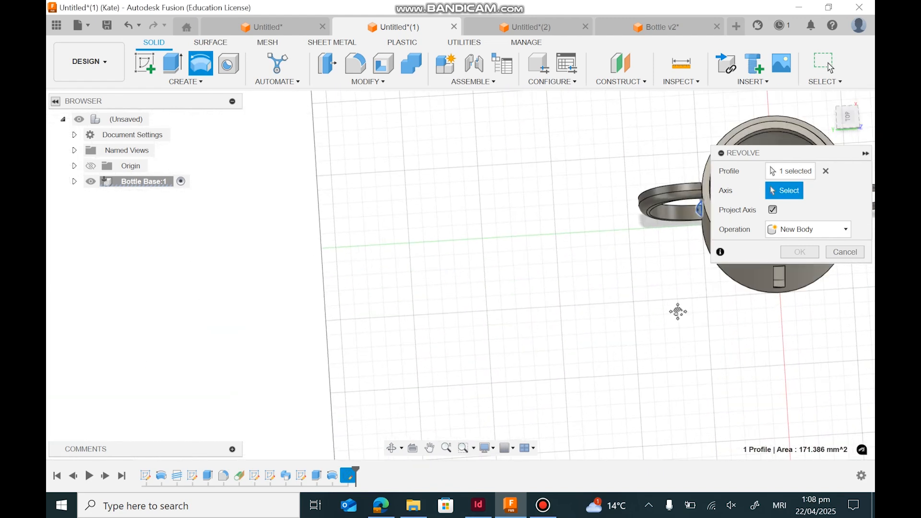
{"action": "middle_click_drag", "start_coordinate": [678, 311], "coordinate": [371, 290]}
{"action": "left_click", "coordinate": [480, 188]}
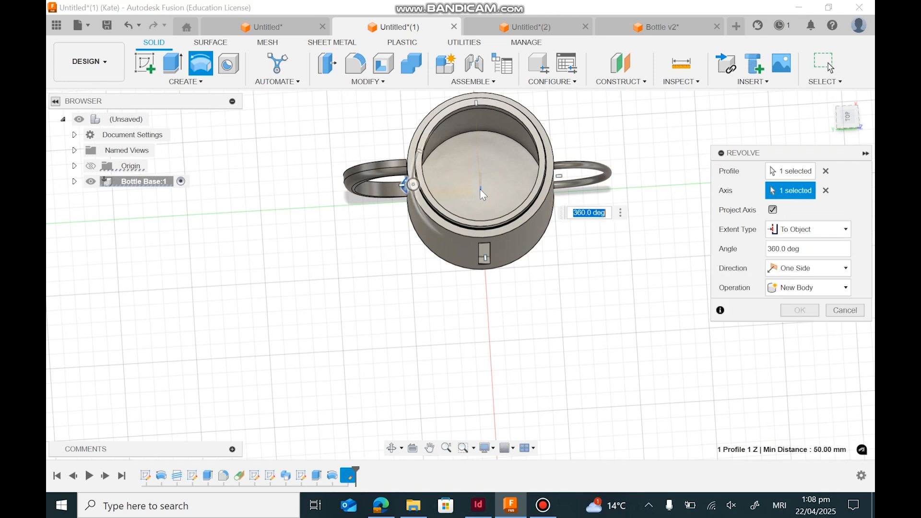
{"action": "left_click_drag", "start_coordinate": [841, 126], "coordinate": [813, 203]}
Step: Try the Partial, Full and To Object extent types for the profile's revolve
{"action": "left_click", "coordinate": [809, 230]}
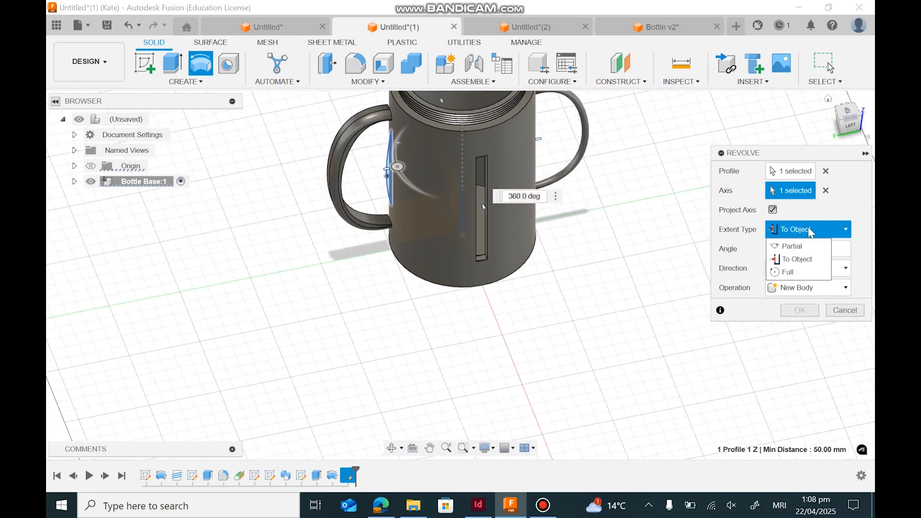
{"action": "left_click", "coordinate": [805, 246]}
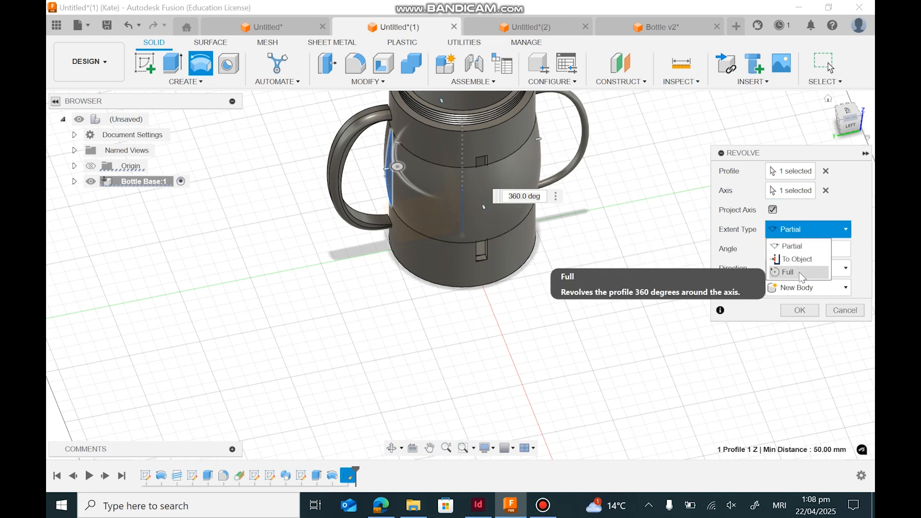
{"action": "left_click", "coordinate": [801, 272]}
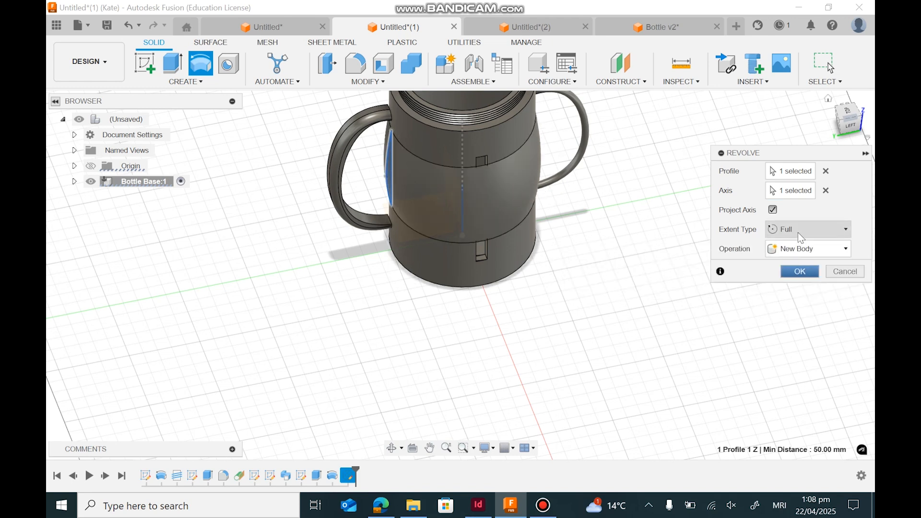
{"action": "left_click", "coordinate": [781, 229]}
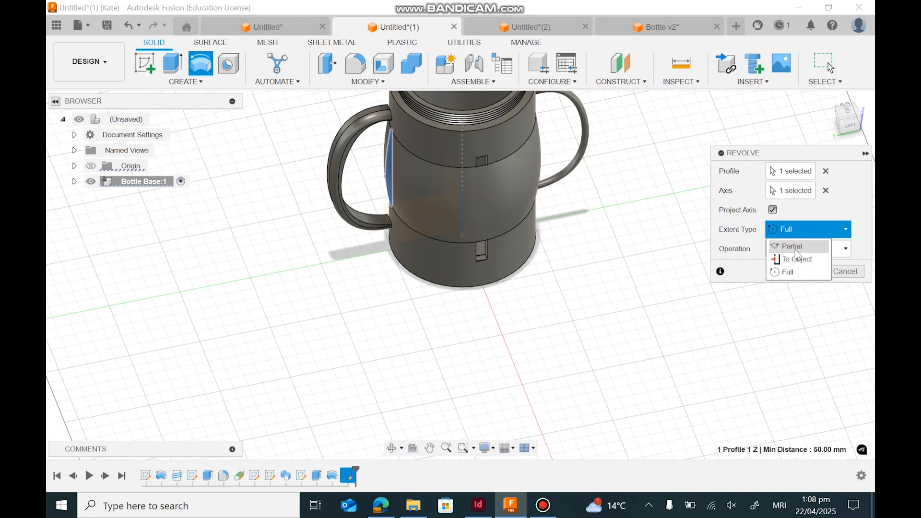
{"action": "left_click", "coordinate": [796, 259]}
{"action": "scroll", "coordinate": [515, 197], "scroll_direction": "up", "scroll_amount": 3}
{"action": "scroll", "coordinate": [515, 197], "scroll_direction": "up", "scroll_amount": 1}
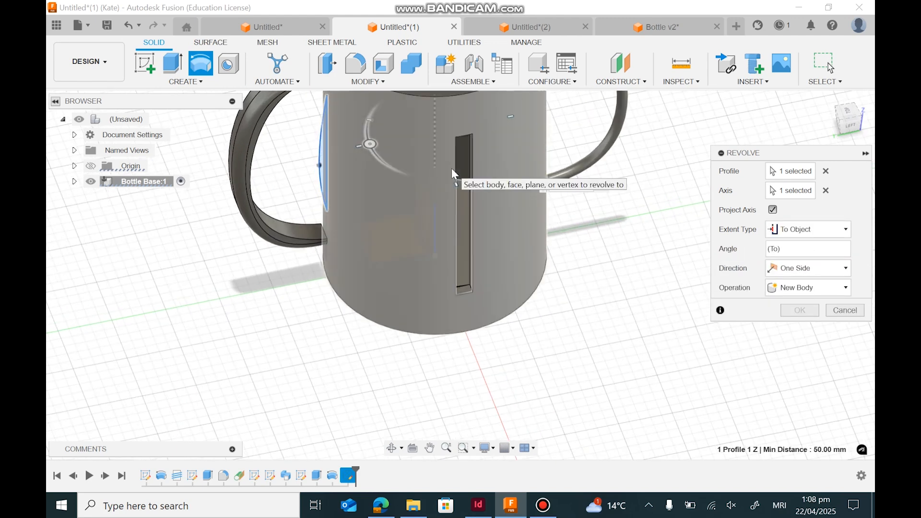
Step: Revolve the profile partially by 30 degrees on each of two sides as a New Body, forming a raised grip behind the handle
{"action": "left_click", "coordinate": [800, 229]}
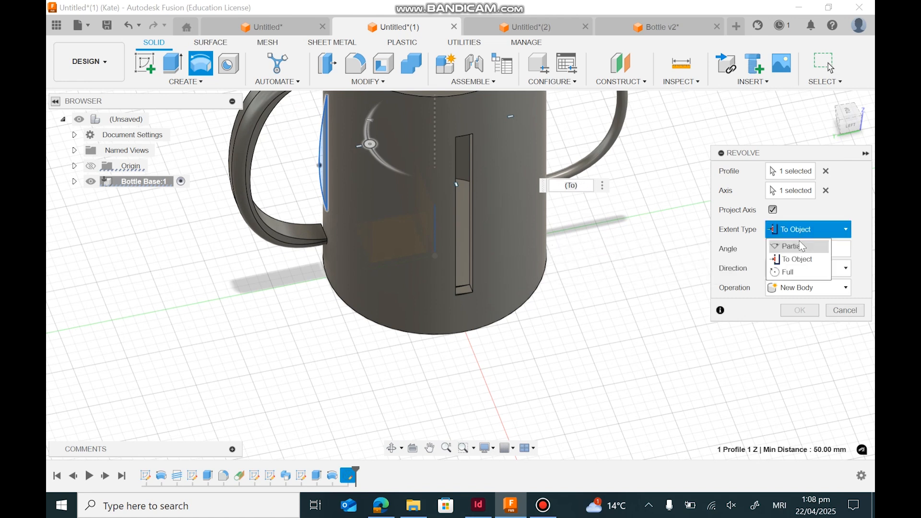
{"action": "left_click", "coordinate": [800, 246]}
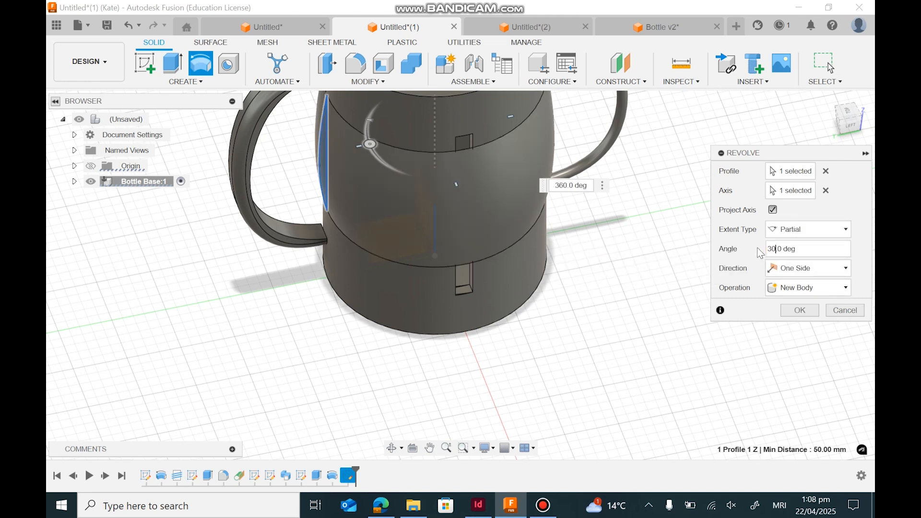
{"action": "left_click", "coordinate": [805, 268]}
{"action": "left_click", "coordinate": [809, 298]}
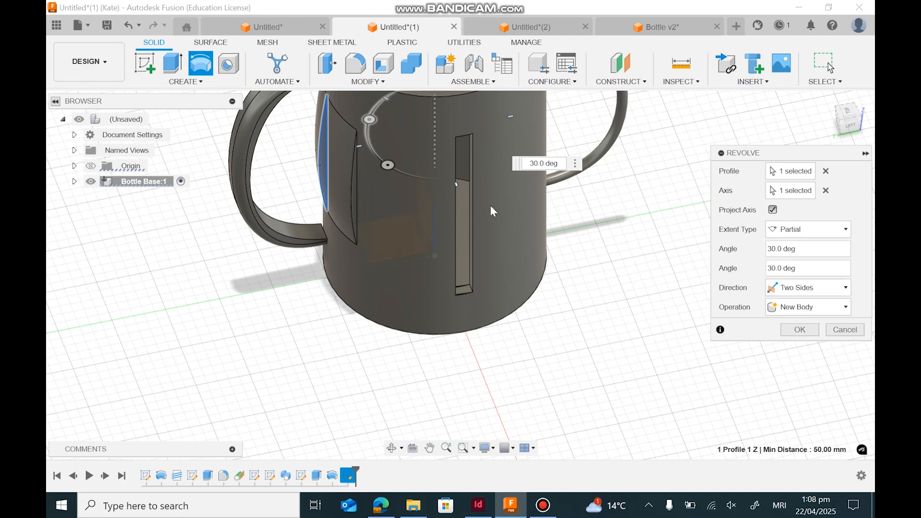
{"action": "mouse_move", "coordinate": [854, 126]}
{"action": "left_mouse_down"}
{"action": "mouse_move", "coordinate": [863, 136]}
{"action": "mouse_move", "coordinate": [872, 125]}
{"action": "mouse_move", "coordinate": [846, 115]}
{"action": "mouse_move", "coordinate": [851, 120]}
{"action": "left_mouse_up"}
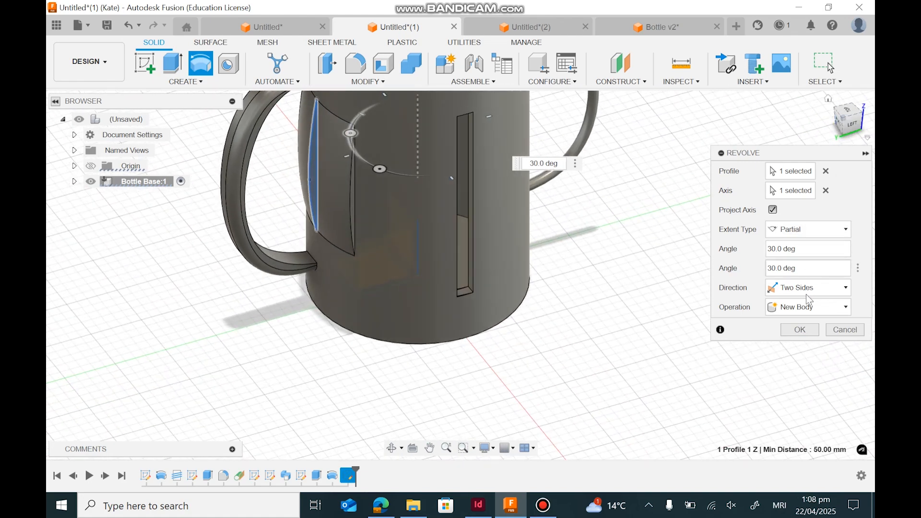
{"action": "left_click", "coordinate": [799, 330]}
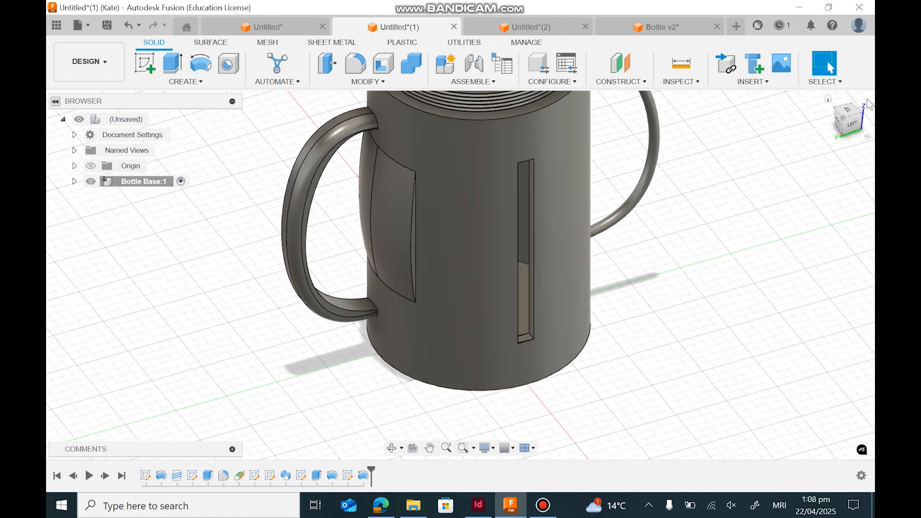
Step: Reopen the grip's revolve feature, try the Join operation, and restore New Body before accepting the edit
{"action": "mouse_move", "coordinate": [849, 127]}
{"action": "left_mouse_down"}
{"action": "mouse_move", "coordinate": [829, 118]}
{"action": "mouse_move", "coordinate": [849, 128]}
{"action": "left_mouse_up"}
{"action": "scroll", "coordinate": [382, 200], "scroll_direction": "up", "scroll_amount": 3}
{"action": "scroll", "coordinate": [842, 129], "scroll_direction": "down", "scroll_amount": 1}
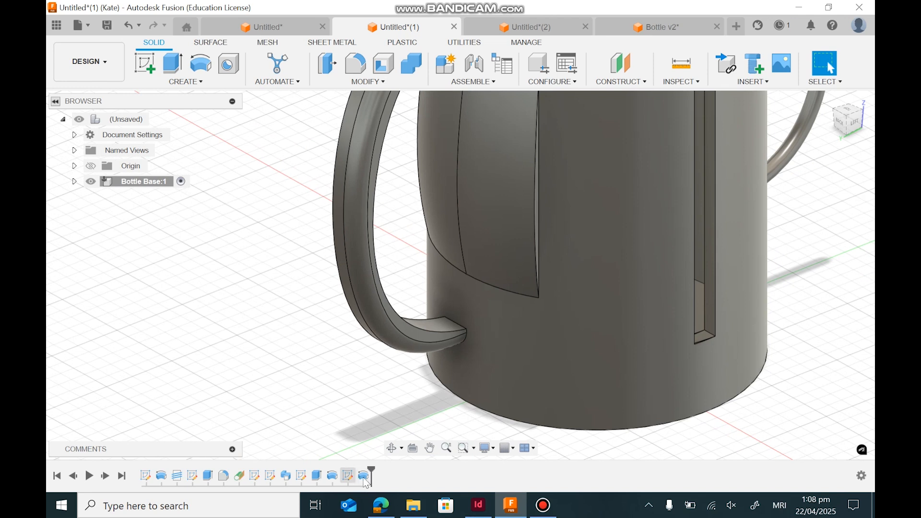
{"action": "double_click", "coordinate": [366, 477]}
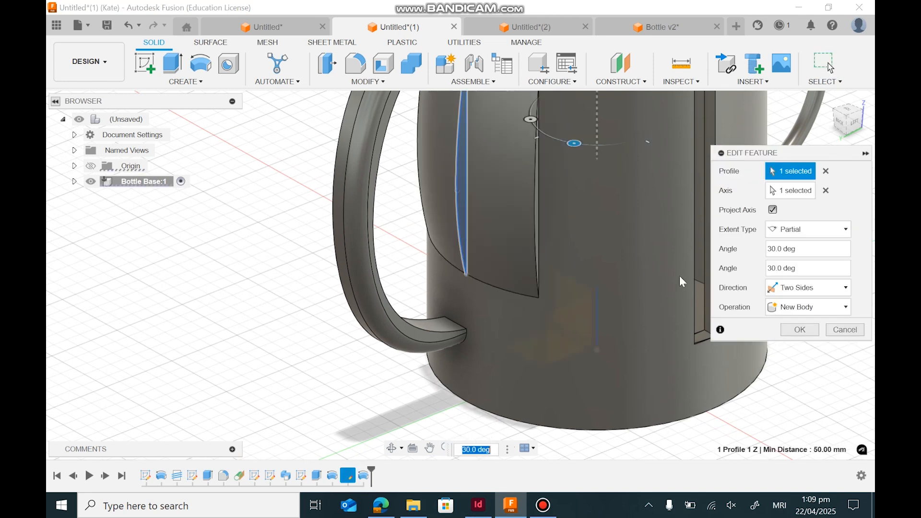
{"action": "left_click", "coordinate": [801, 308]}
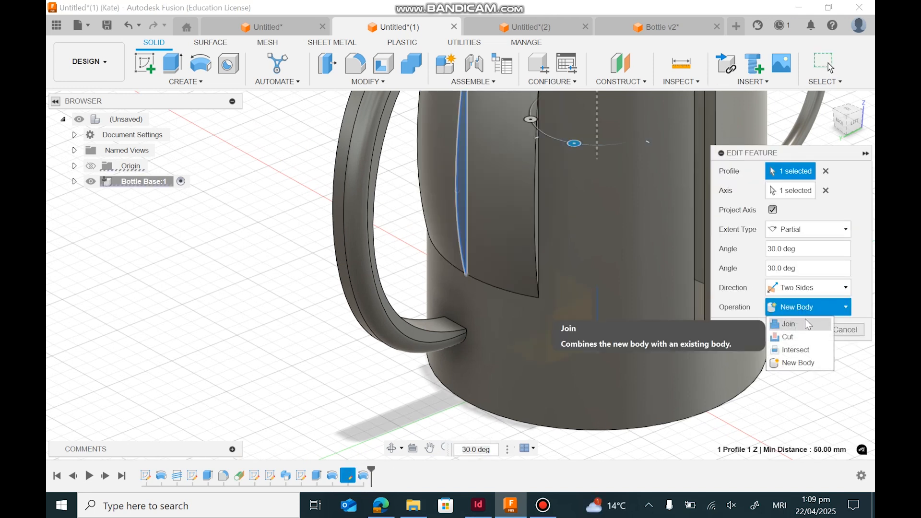
{"action": "left_click", "coordinate": [808, 326]}
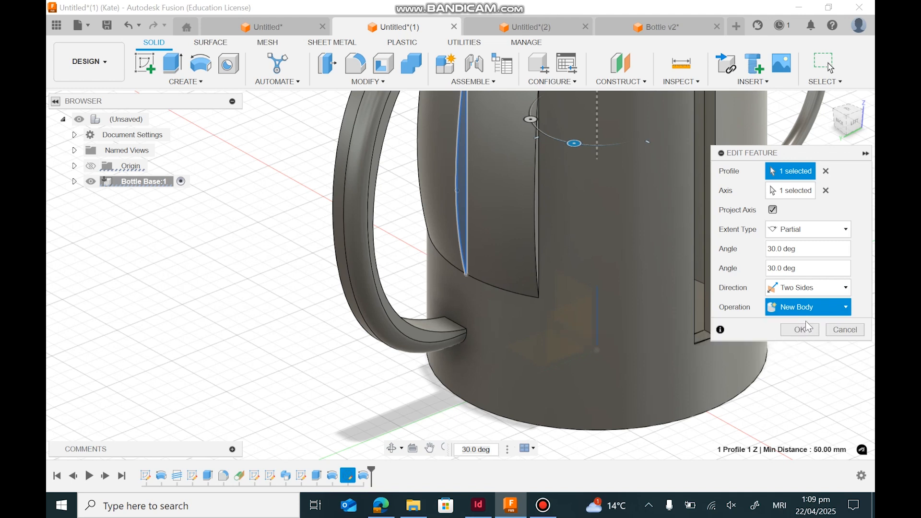
{"action": "left_click", "coordinate": [778, 311]}
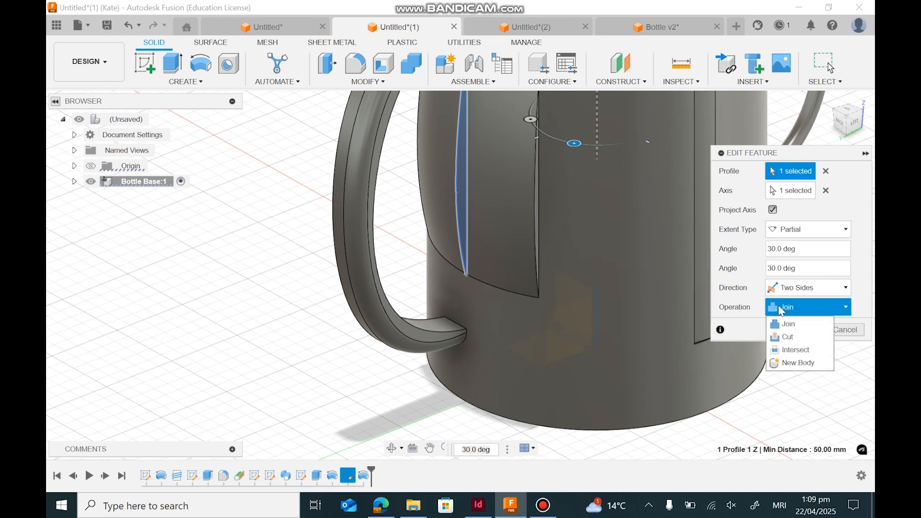
{"action": "left_click", "coordinate": [805, 363]}
{"action": "left_click", "coordinate": [800, 329]}
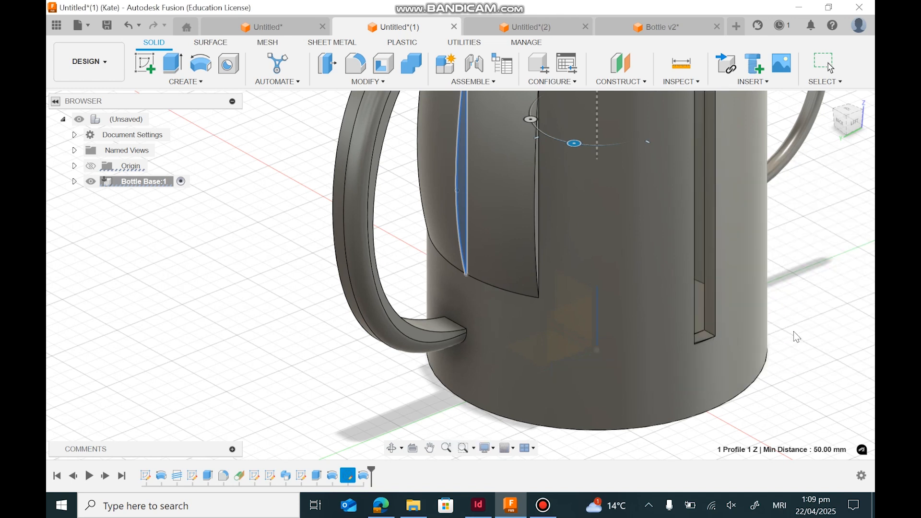
Step: Inspect how the raised grip relates to the bottle wall by selecting faces in both areas
{"action": "left_click", "coordinate": [489, 174]}
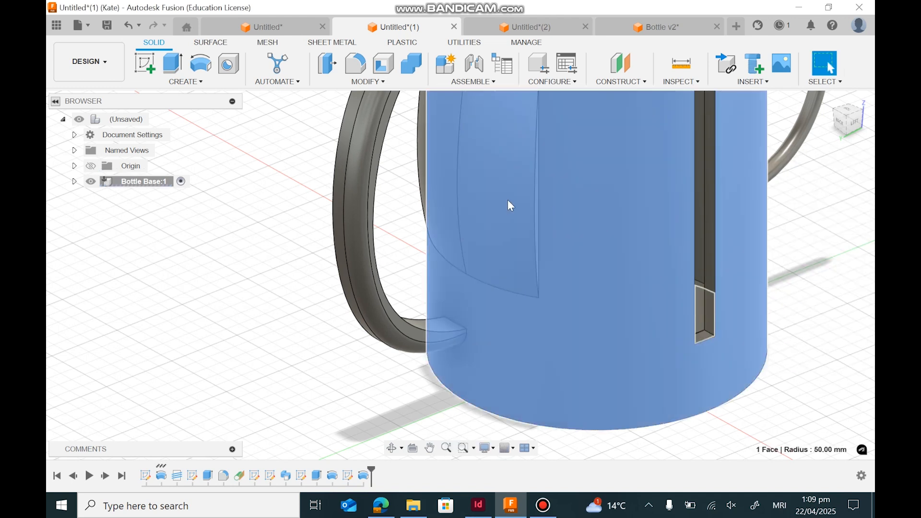
{"action": "left_click", "coordinate": [439, 184]}
{"action": "double_click", "coordinate": [611, 222]}
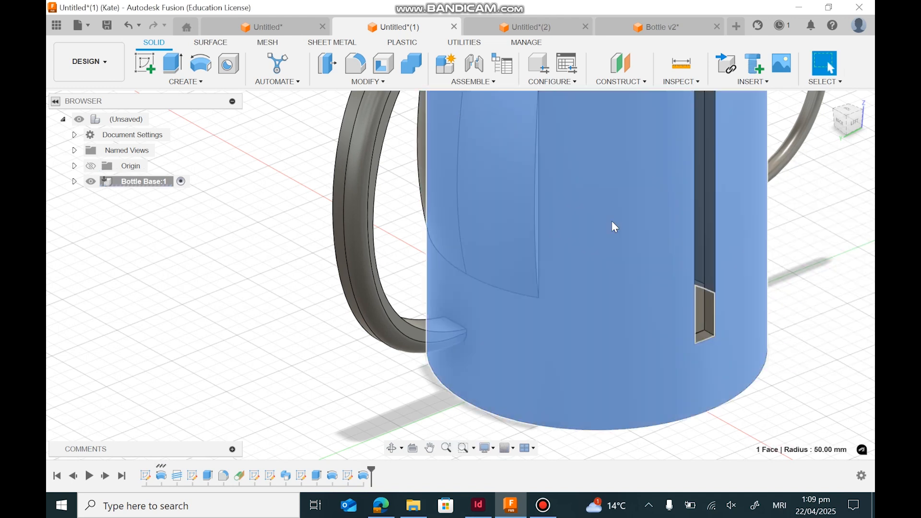